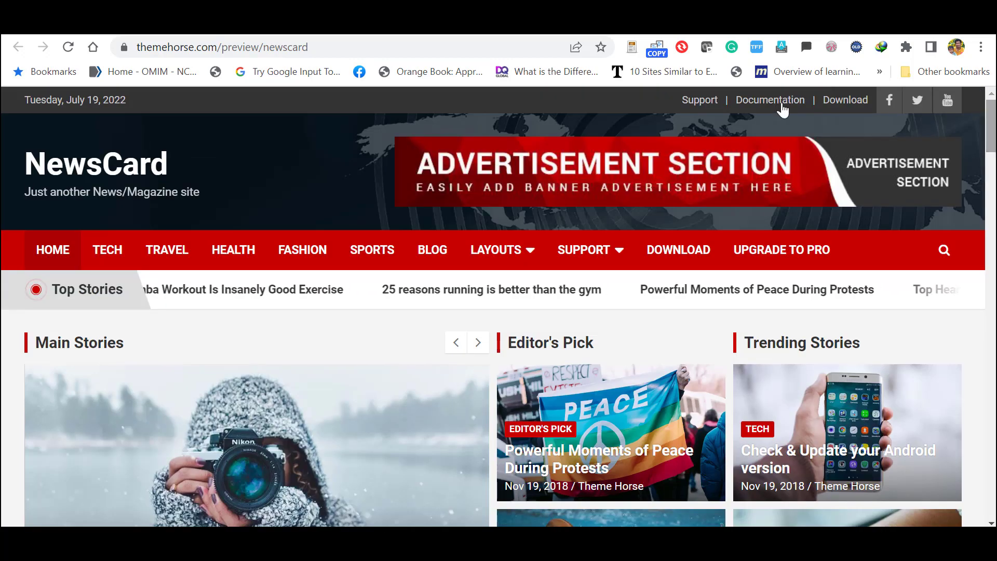
Skim the NewsCard theme demo homepage from its header down through the You may Missed section.
{"action": "scroll", "coordinate": [499, 306], "scroll_direction": "down", "scroll_amount": 20}
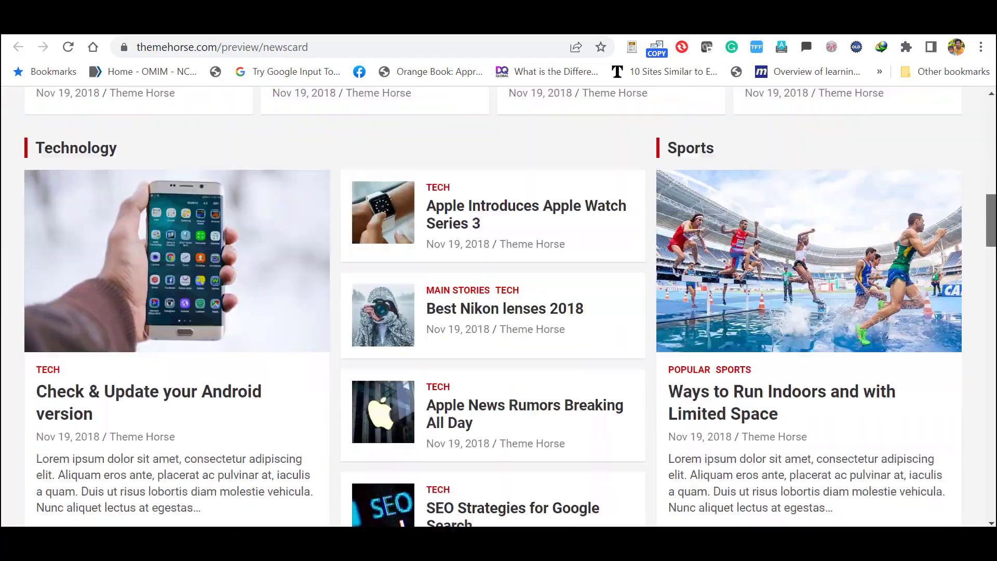
{"action": "scroll", "coordinate": [499, 306], "scroll_direction": "down", "scroll_amount": 20}
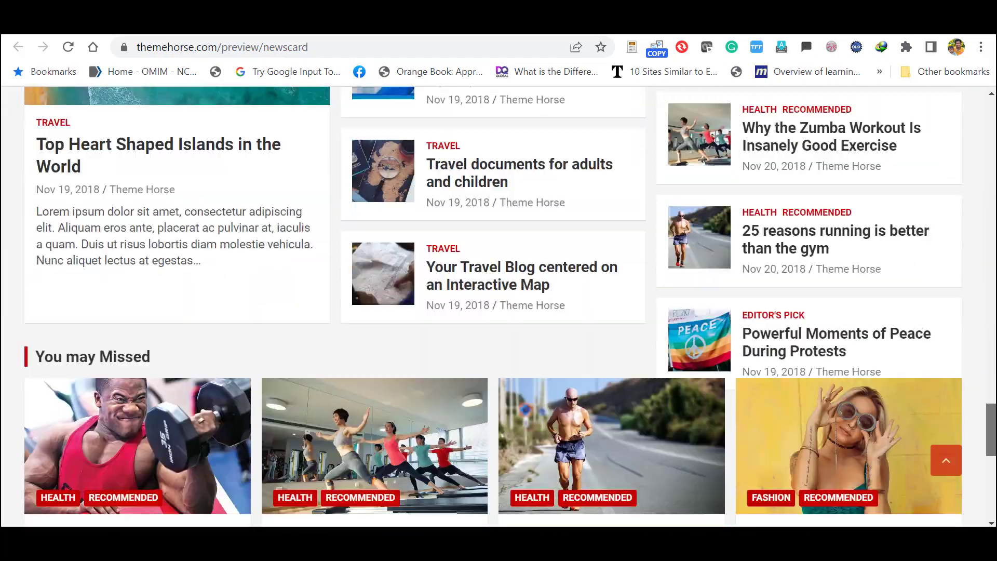
{"action": "left_click_drag", "start_coordinate": [991, 430], "coordinate": [991, 469]}
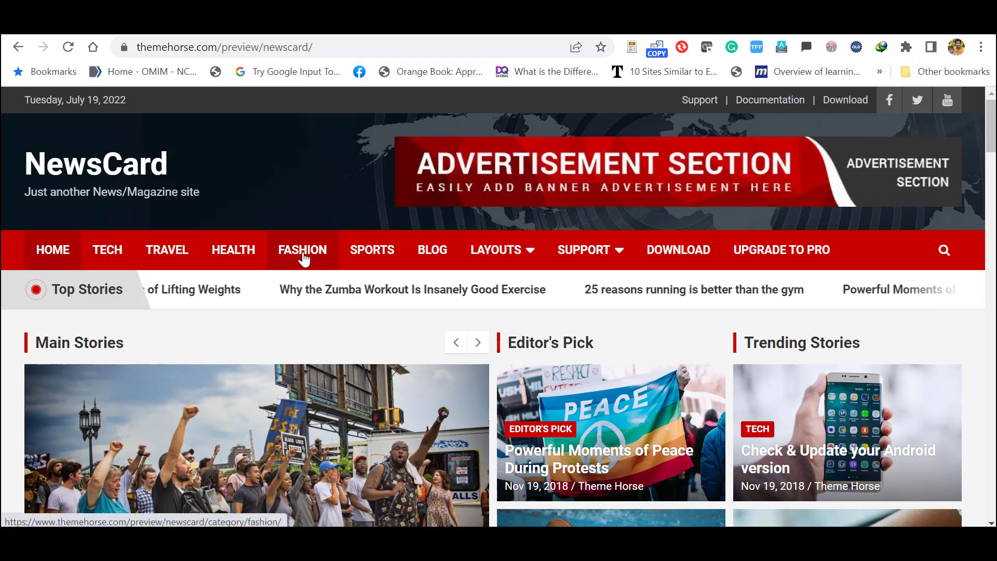
Examine the demo homepage's navigation, Top Stories, Main Stories and Popular Stories, plus the Technology, Fashion, Sports, Health, Travel and Recent Posts sections.
{"action": "mouse_move", "coordinate": [592, 267]}
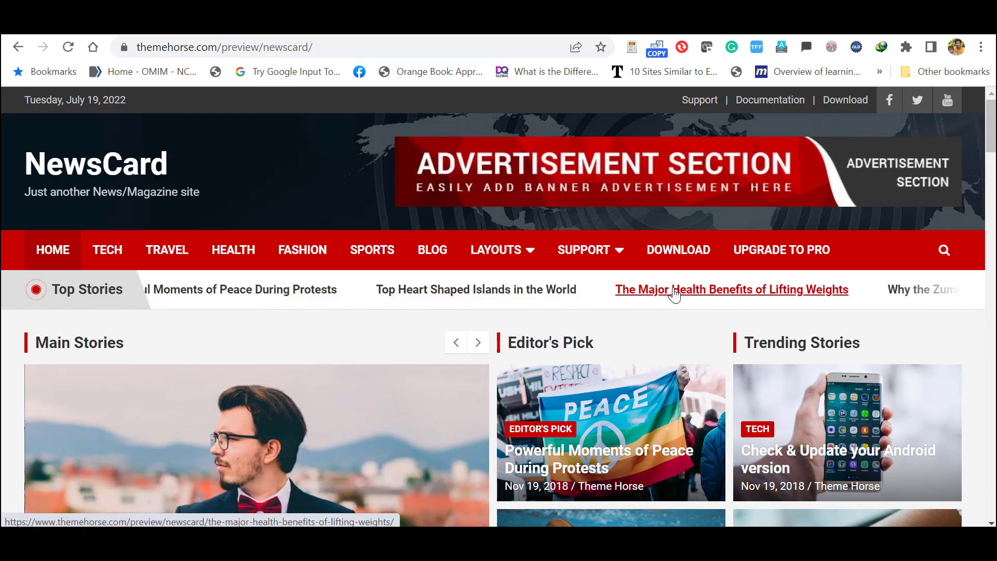
{"action": "scroll", "coordinate": [670, 296], "scroll_direction": "down", "scroll_amount": 3}
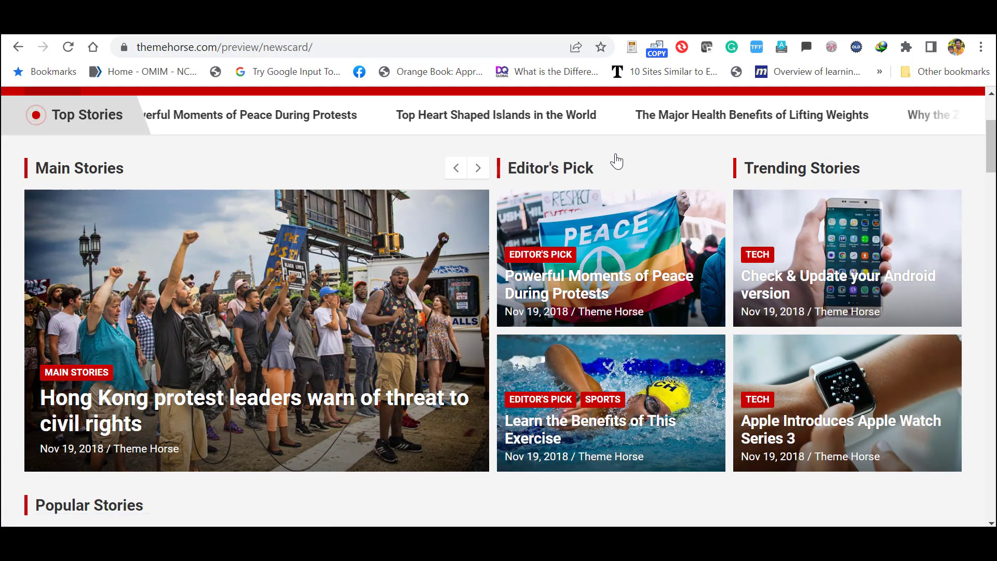
{"action": "scroll", "coordinate": [923, 156], "scroll_direction": "down", "scroll_amount": 5}
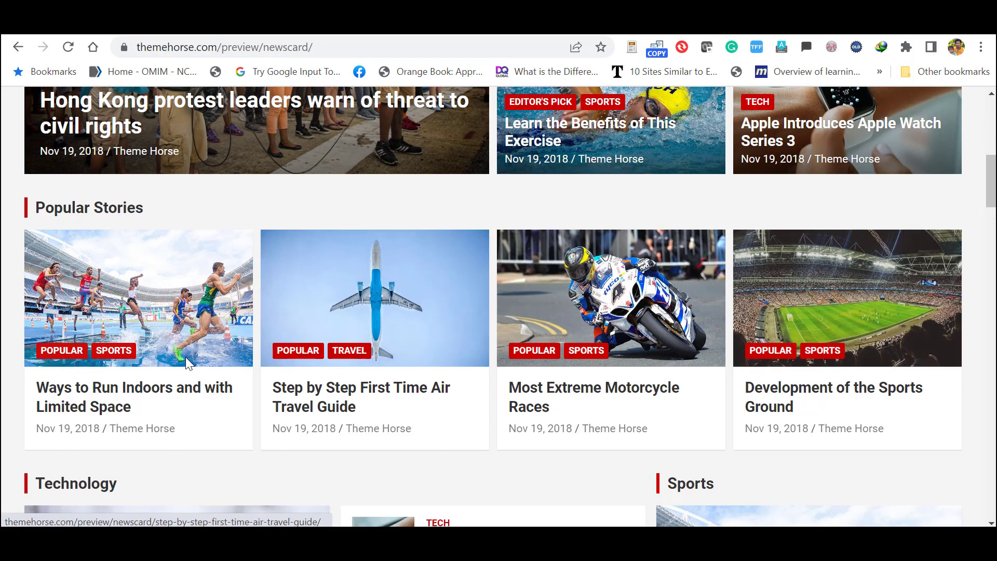
{"action": "scroll", "coordinate": [699, 347], "scroll_direction": "down", "scroll_amount": 5}
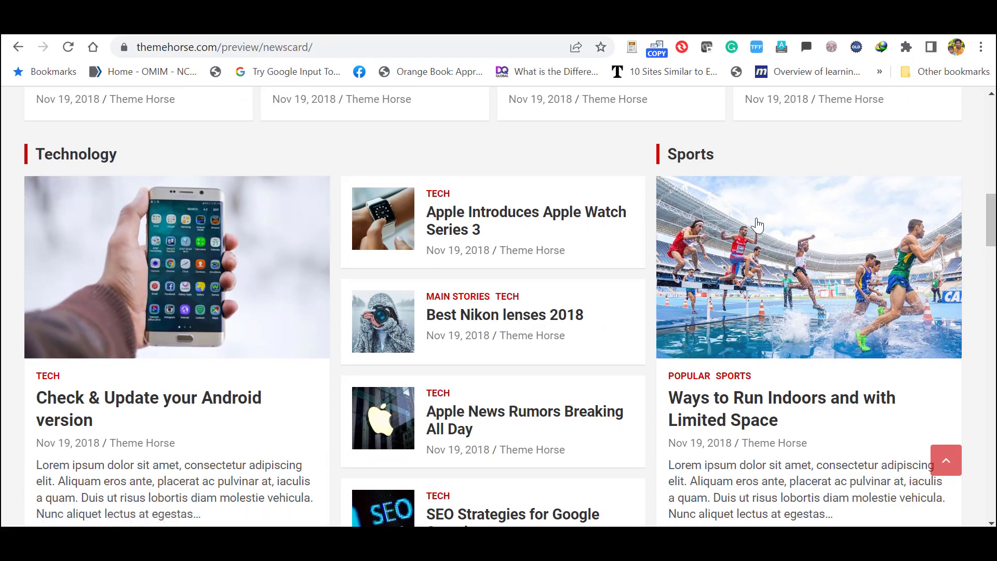
{"action": "scroll", "coordinate": [499, 307], "scroll_direction": "down", "scroll_amount": 5}
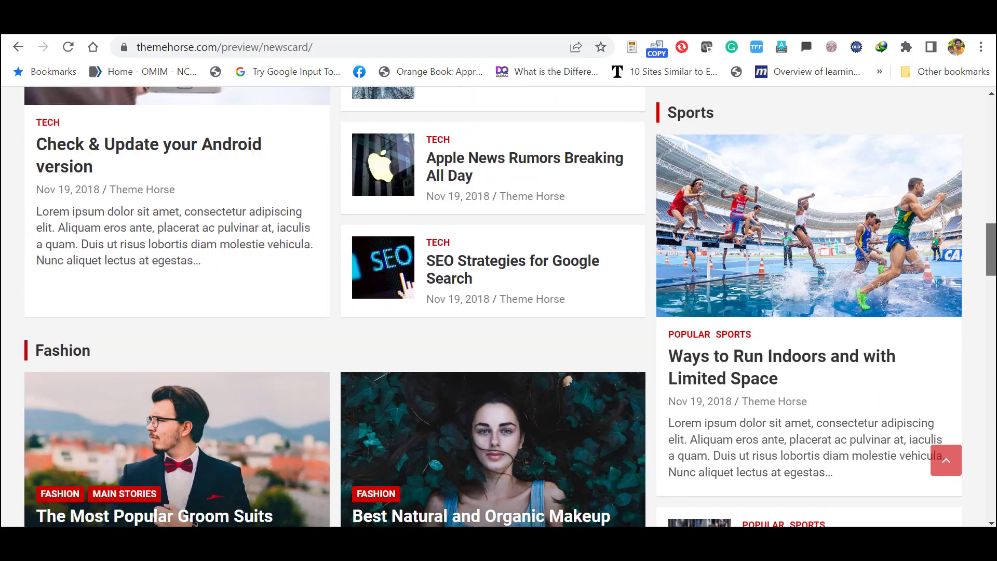
{"action": "scroll", "coordinate": [498, 307], "scroll_direction": "up", "scroll_amount": 3}
{"action": "scroll", "coordinate": [178, 176], "scroll_direction": "up", "scroll_amount": 1}
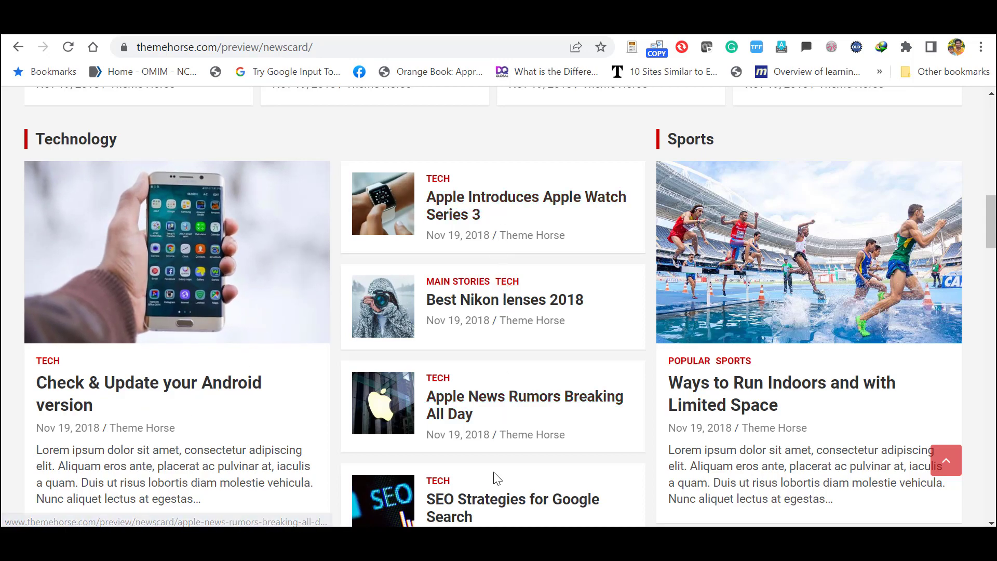
{"action": "scroll", "coordinate": [732, 189], "scroll_direction": "down", "scroll_amount": 8}
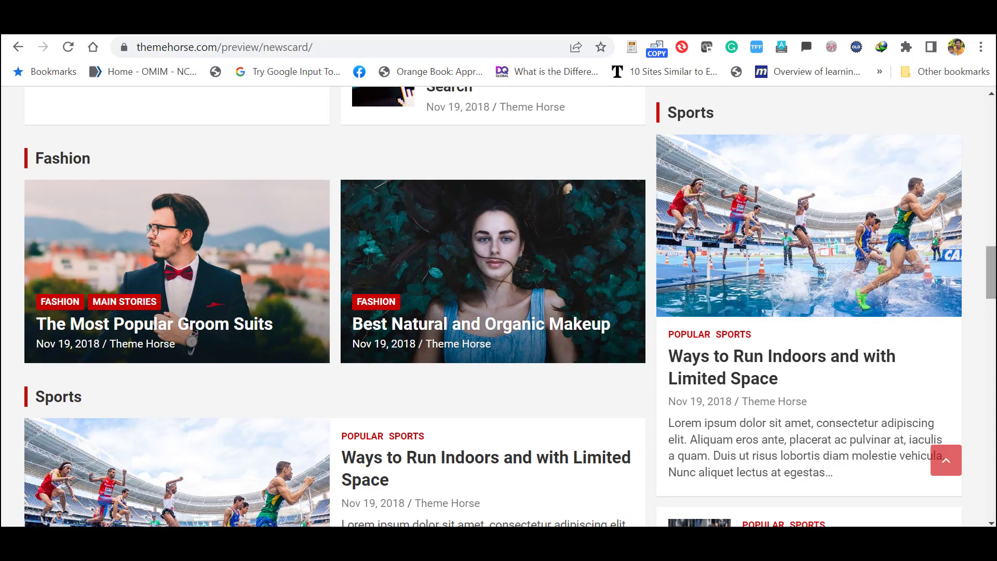
{"action": "scroll", "coordinate": [335, 306], "scroll_direction": "down", "scroll_amount": 5}
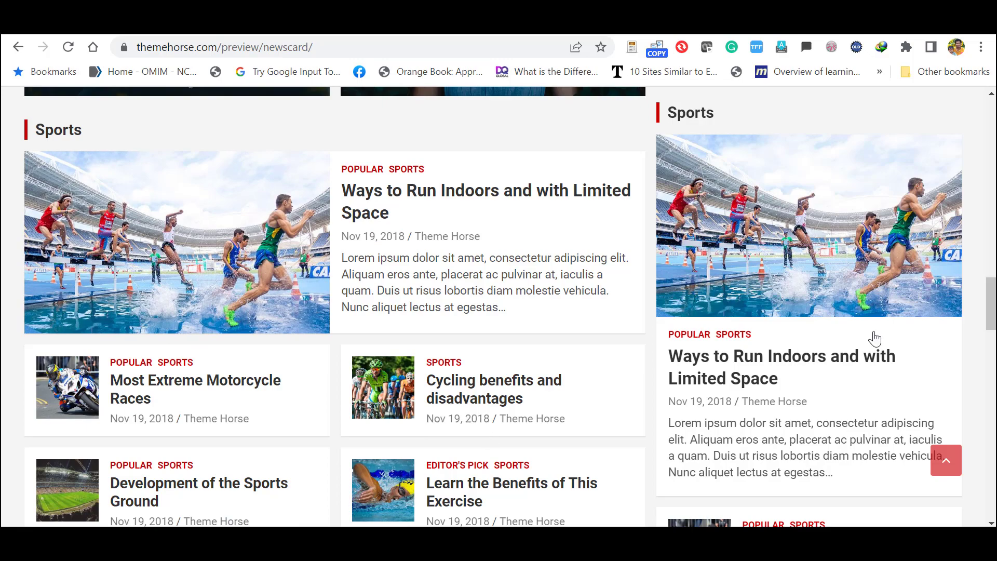
{"action": "scroll", "coordinate": [498, 307], "scroll_direction": "down", "scroll_amount": 10}
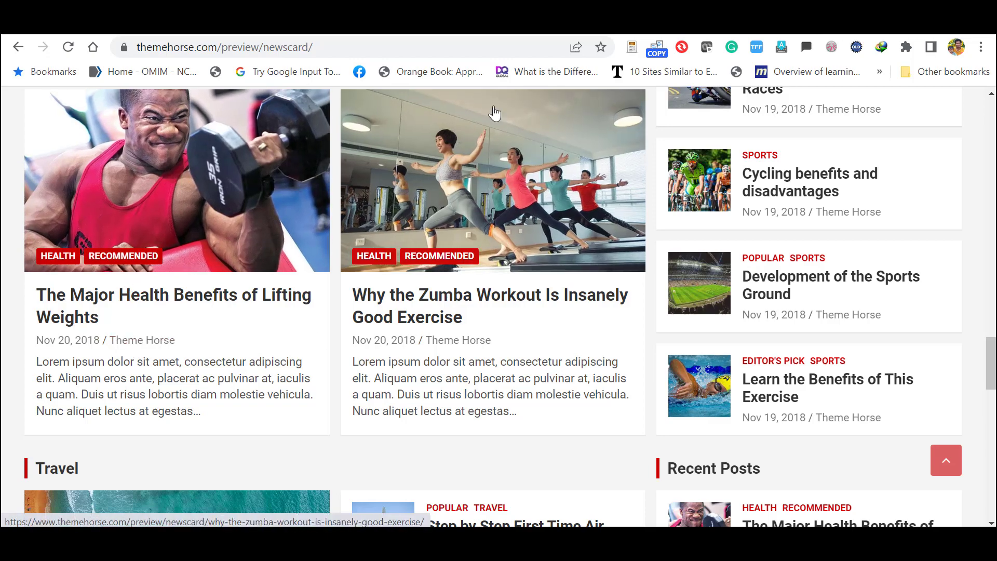
{"action": "scroll", "coordinate": [905, 347], "scroll_direction": "down", "scroll_amount": 4}
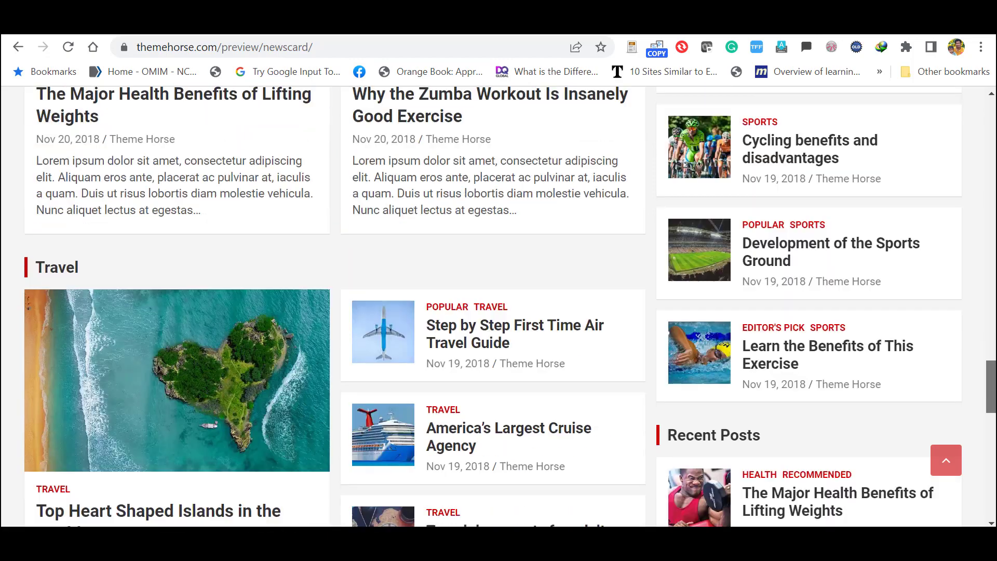
{"action": "scroll", "coordinate": [499, 306], "scroll_direction": "down", "scroll_amount": 2}
{"action": "scroll", "coordinate": [499, 307], "scroll_direction": "down", "scroll_amount": 1}
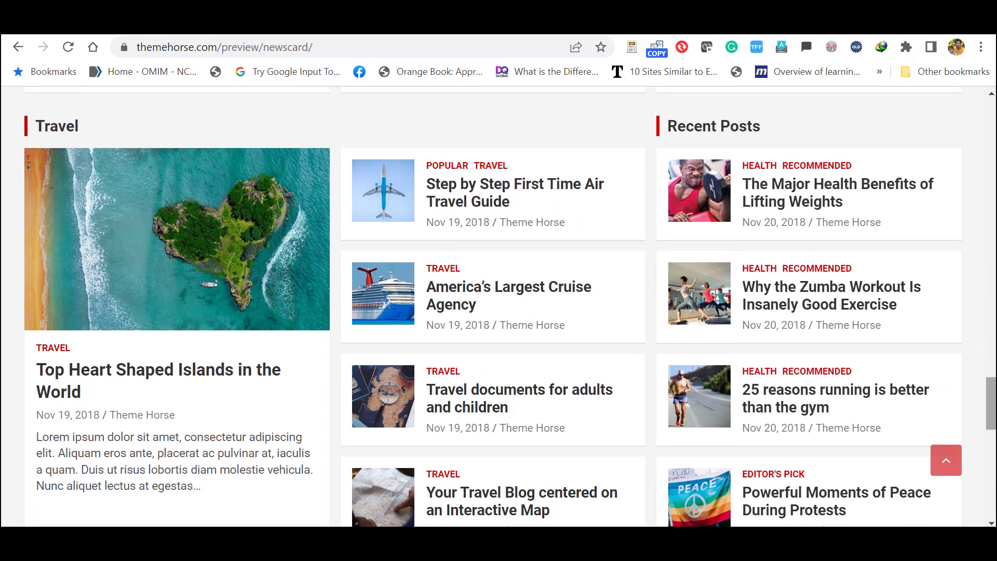
{"action": "scroll", "coordinate": [498, 306], "scroll_direction": "down", "scroll_amount": 1}
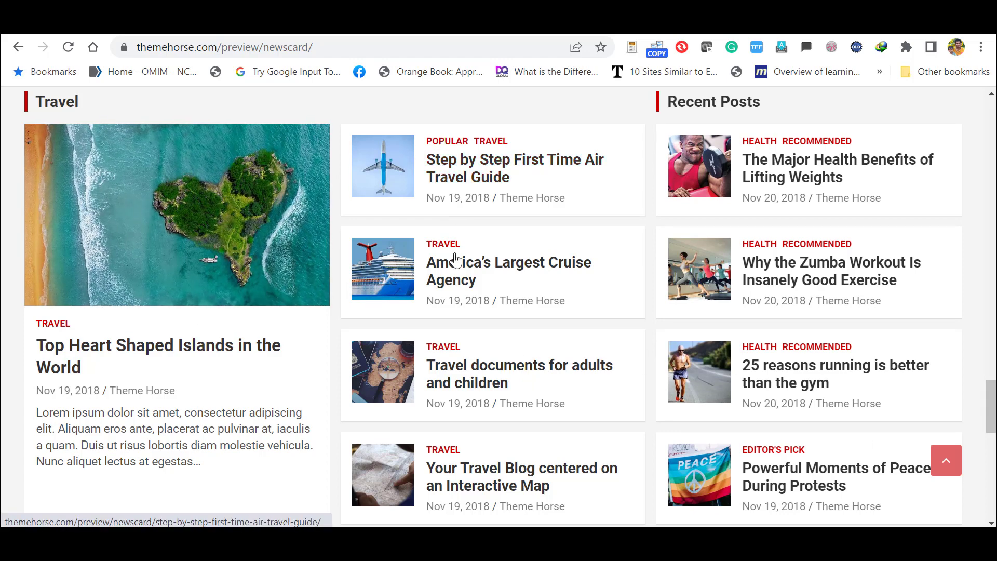
{"action": "scroll", "coordinate": [483, 494], "scroll_direction": "down", "scroll_amount": 4}
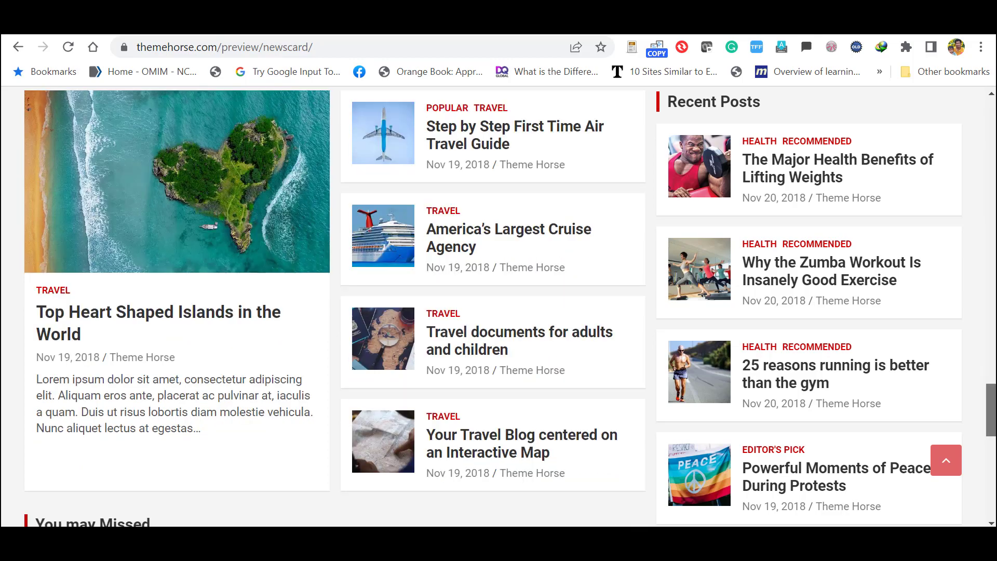
Review the homepage sections again from Main Stories, continuing to You may Missed and the footer's Gallery, Categories and Recent Posts.
{"action": "scroll", "coordinate": [359, 273], "scroll_direction": "up", "scroll_amount": 20}
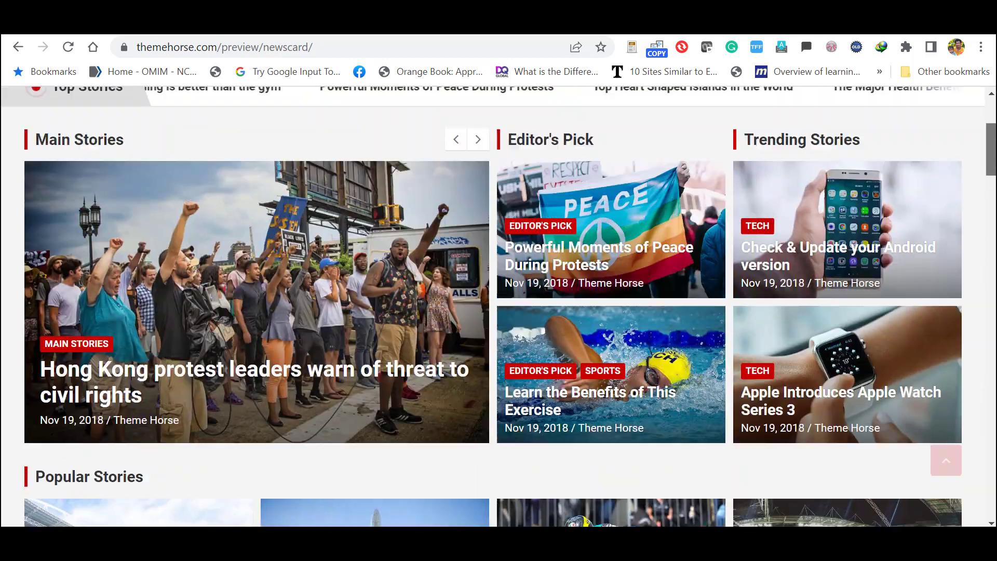
{"action": "scroll", "coordinate": [358, 273], "scroll_direction": "down", "scroll_amount": 5}
{"action": "scroll", "coordinate": [779, 218], "scroll_direction": "down", "scroll_amount": 6}
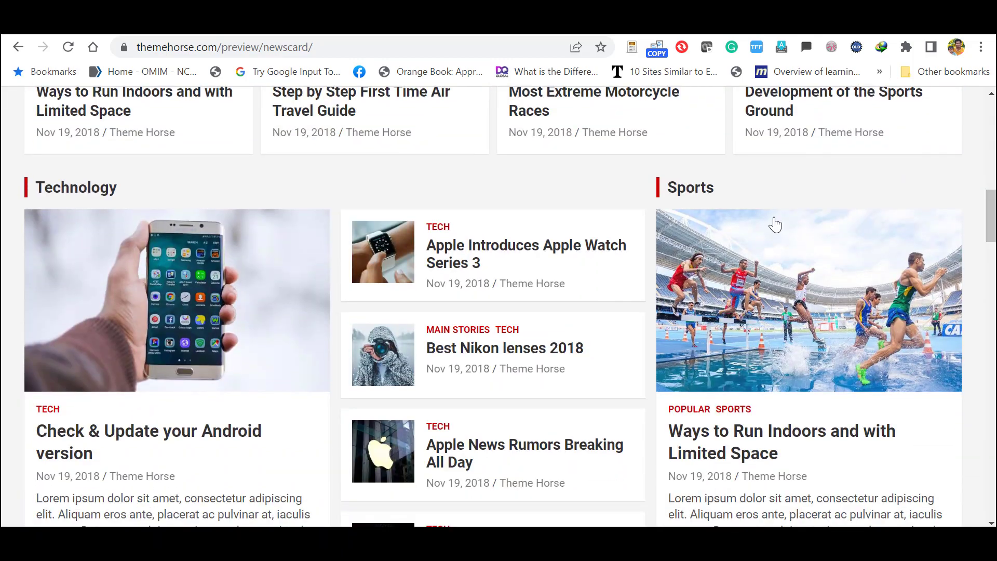
{"action": "scroll", "coordinate": [493, 307], "scroll_direction": "down", "scroll_amount": 6}
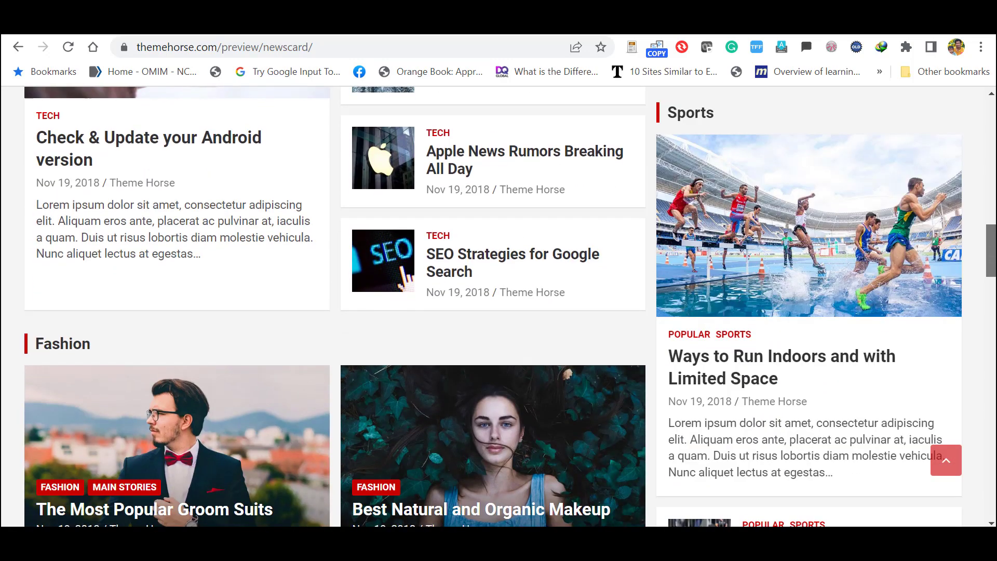
{"action": "scroll", "coordinate": [335, 306], "scroll_direction": "down", "scroll_amount": 8}
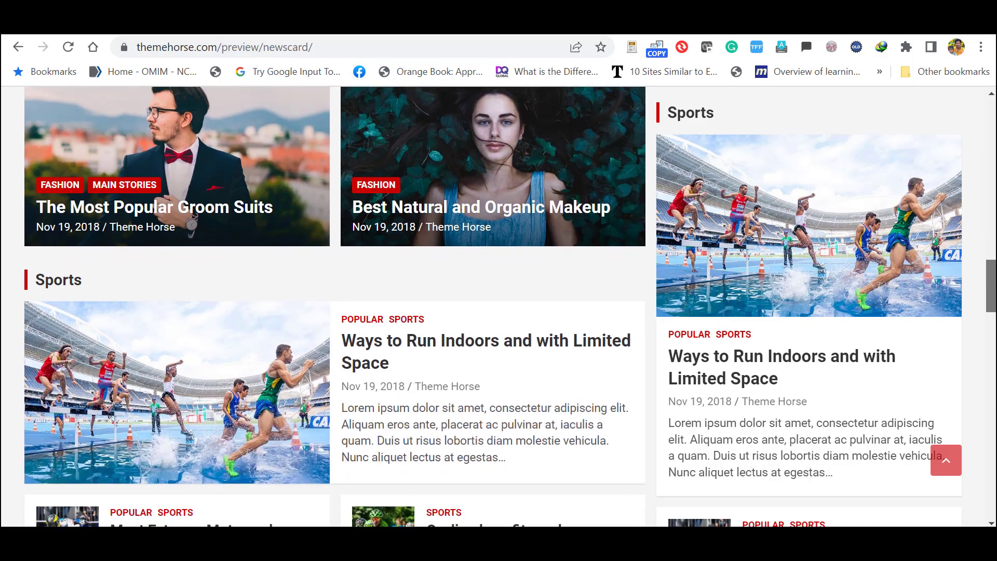
{"action": "scroll", "coordinate": [335, 306], "scroll_direction": "down", "scroll_amount": 8}
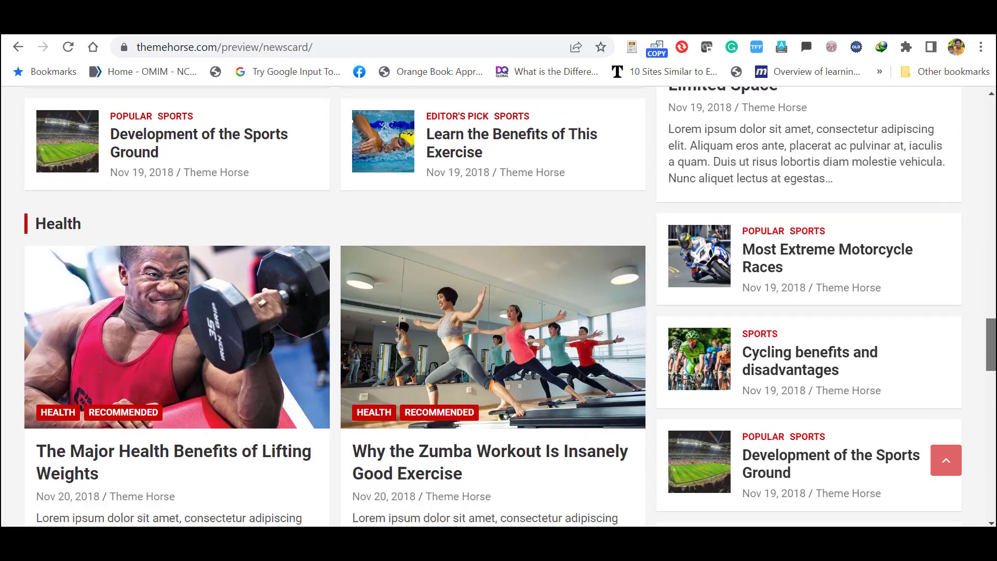
{"action": "scroll", "coordinate": [335, 307], "scroll_direction": "down", "scroll_amount": 7}
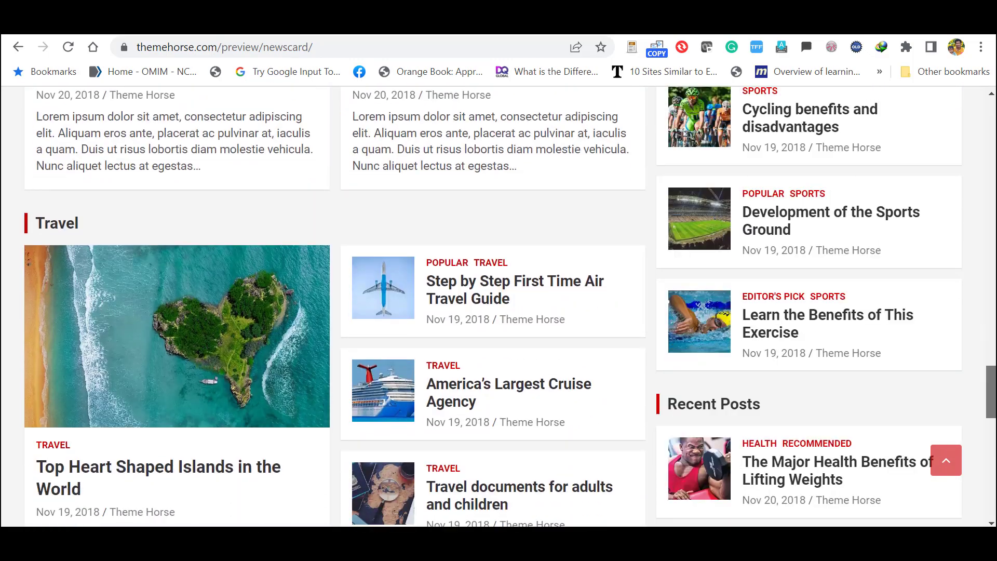
{"action": "scroll", "coordinate": [358, 198], "scroll_direction": "down", "scroll_amount": 8}
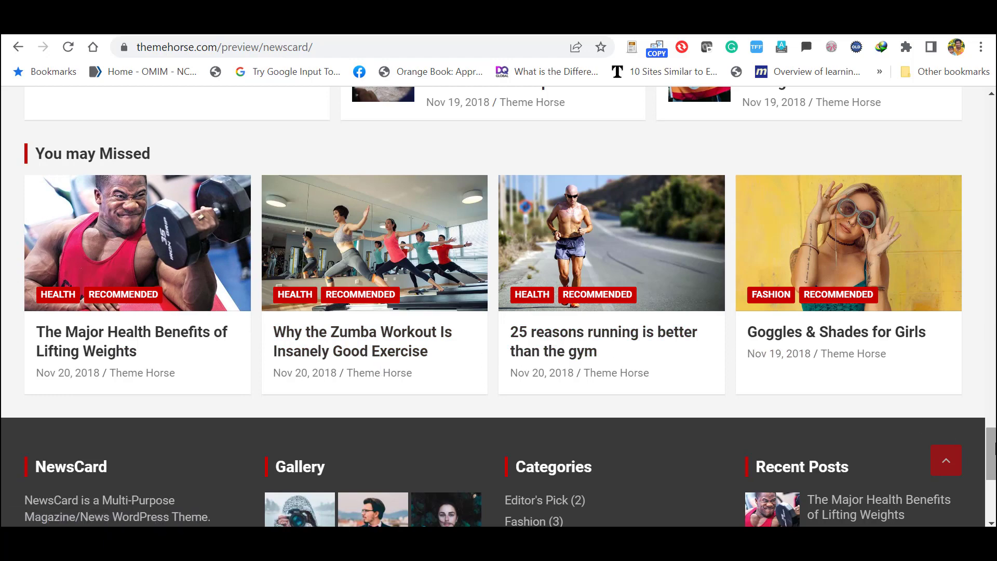
{"action": "scroll", "coordinate": [990, 451], "scroll_direction": "down", "scroll_amount": 6}
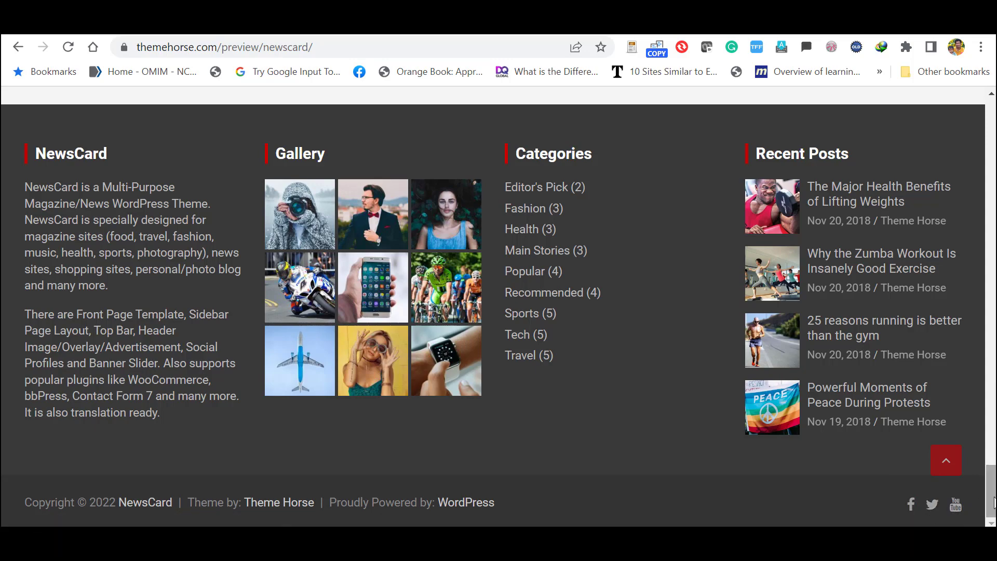
Open the Tech category page from the site navigation and look through its posts and sidebar.
{"action": "left_click_drag", "start_coordinate": [993, 501], "coordinate": [991, 135]}
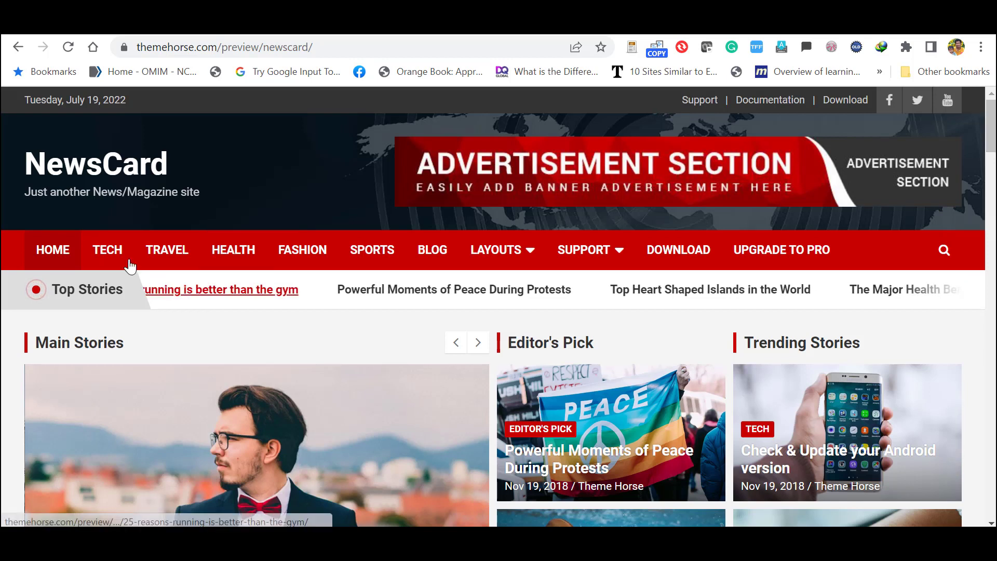
{"action": "left_click", "coordinate": [107, 252]}
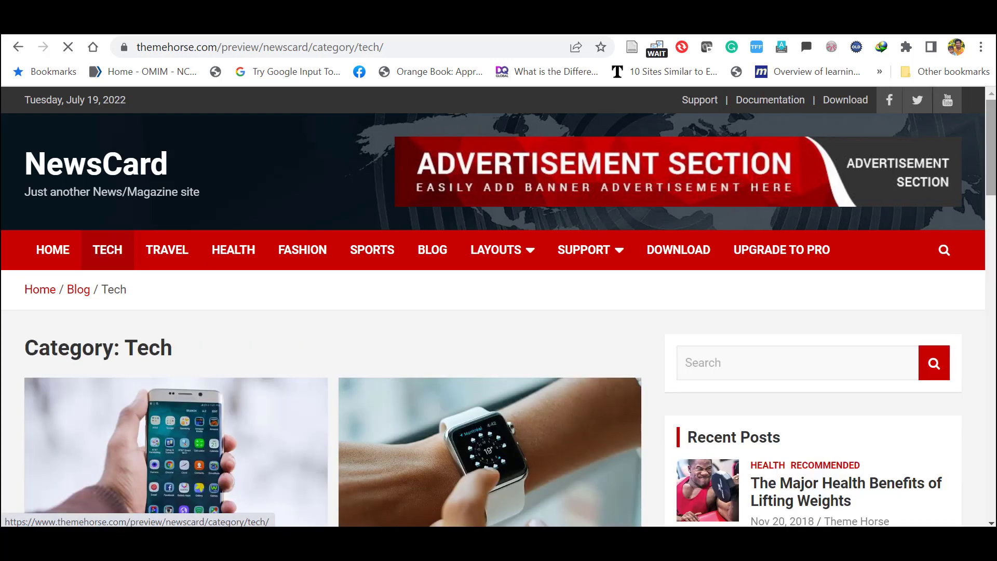
{"action": "scroll", "coordinate": [169, 324], "scroll_direction": "down", "scroll_amount": 4}
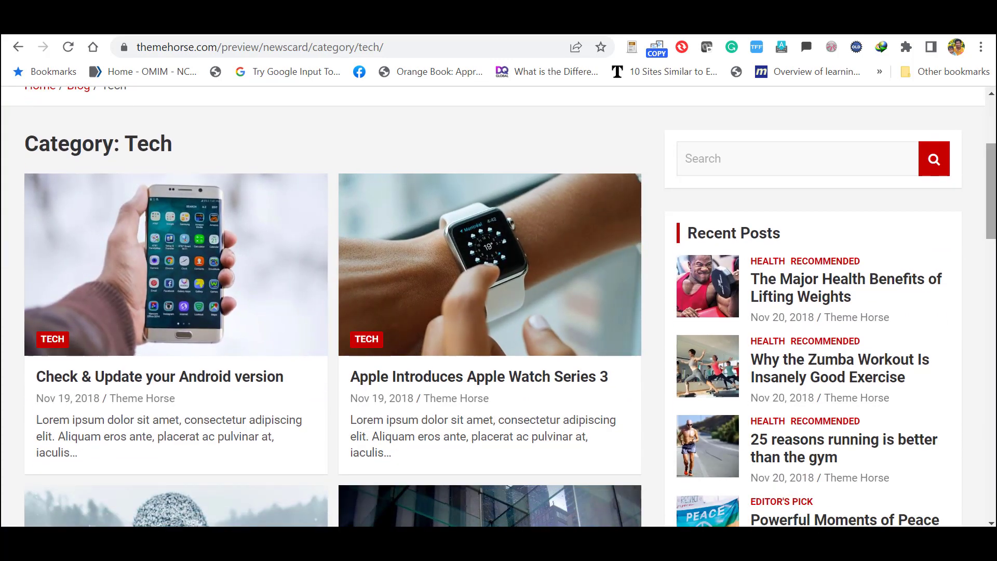
{"action": "scroll", "coordinate": [569, 317], "scroll_direction": "down", "scroll_amount": 2}
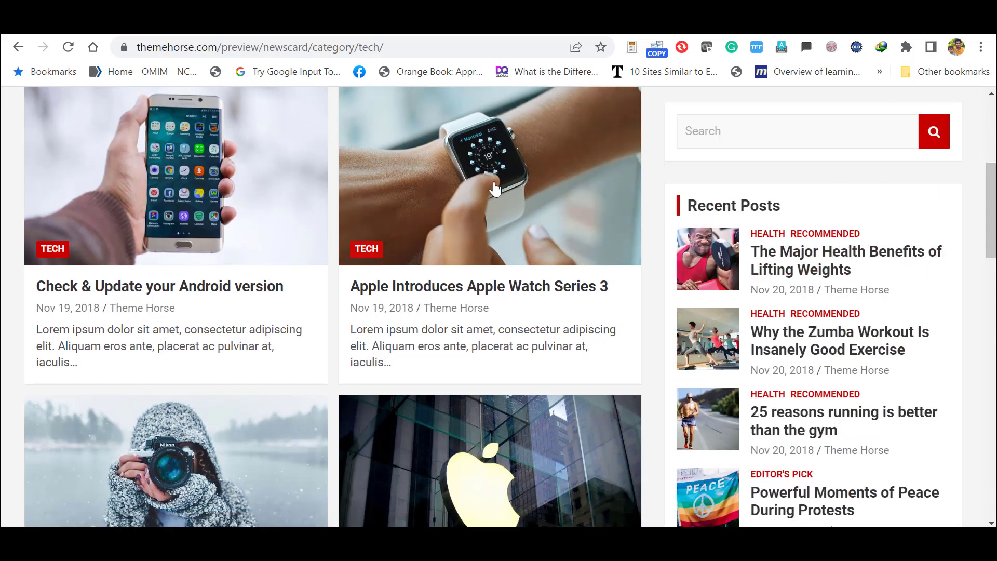
{"action": "scroll", "coordinate": [499, 306], "scroll_direction": "down", "scroll_amount": 13}
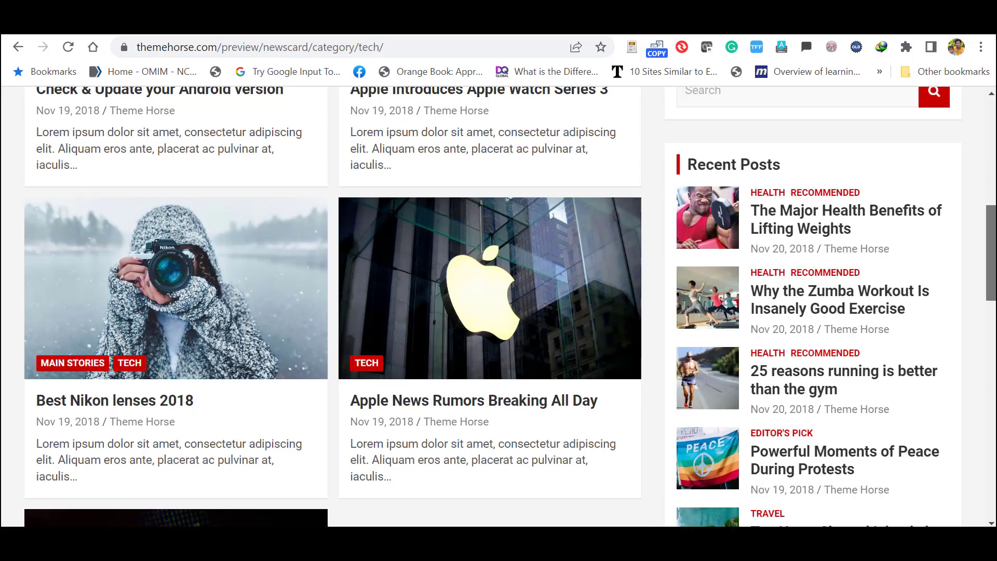
View the theme's Left Sidebar and No Sidebar layout sample pages.
{"action": "key", "text": "Home"}
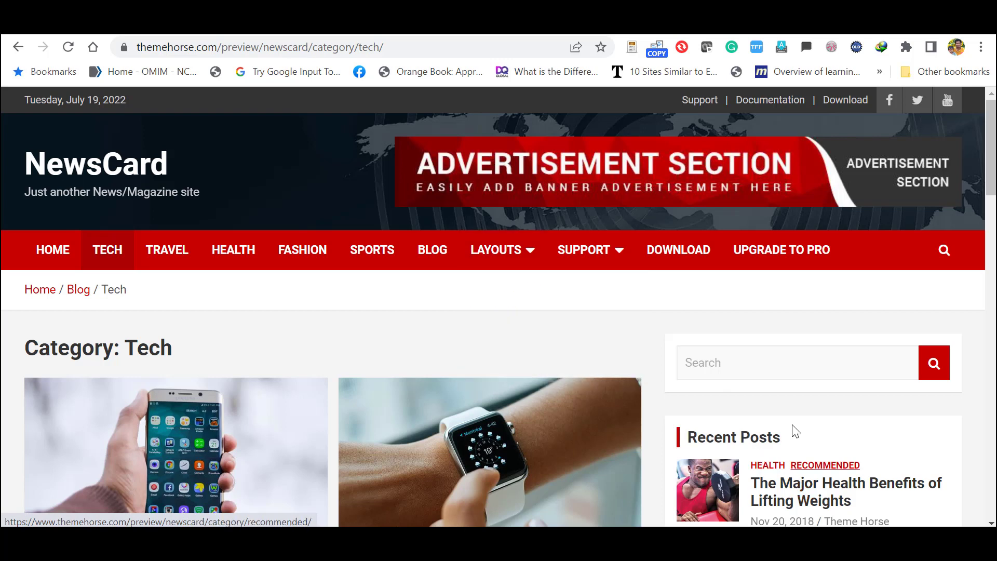
{"action": "mouse_move", "coordinate": [498, 252]}
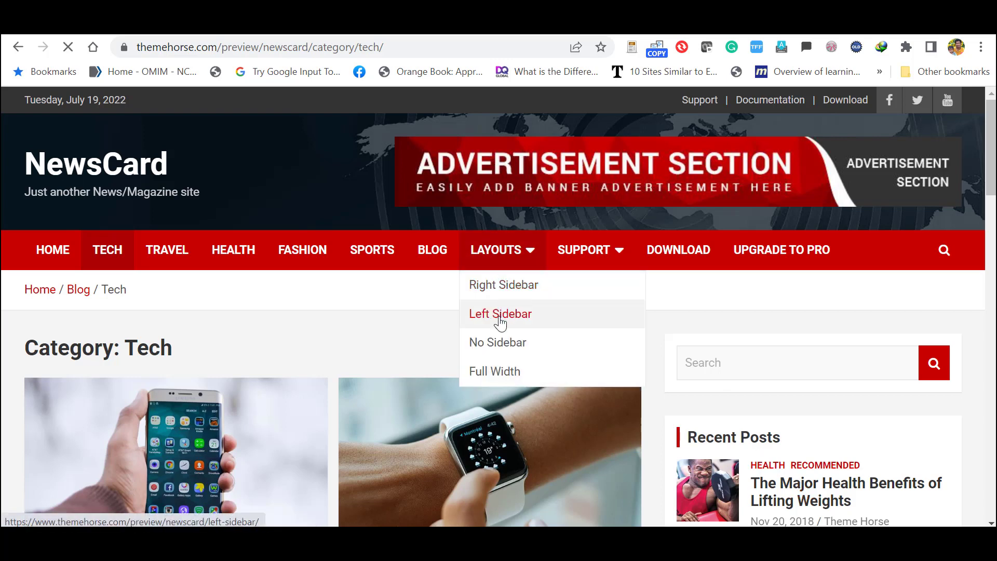
{"action": "left_click", "coordinate": [500, 316]}
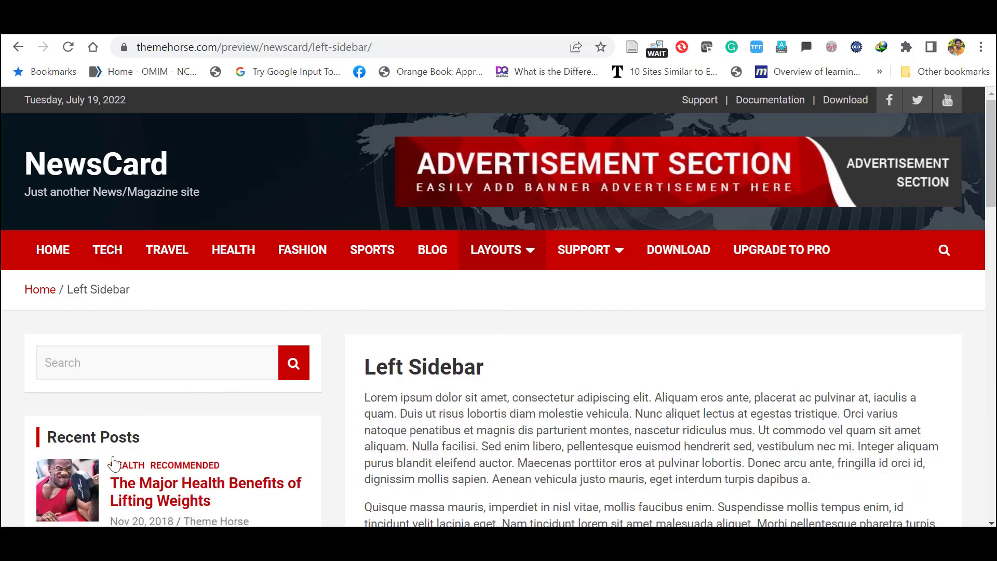
{"action": "mouse_move", "coordinate": [498, 252]}
{"action": "left_click", "coordinate": [502, 353]}
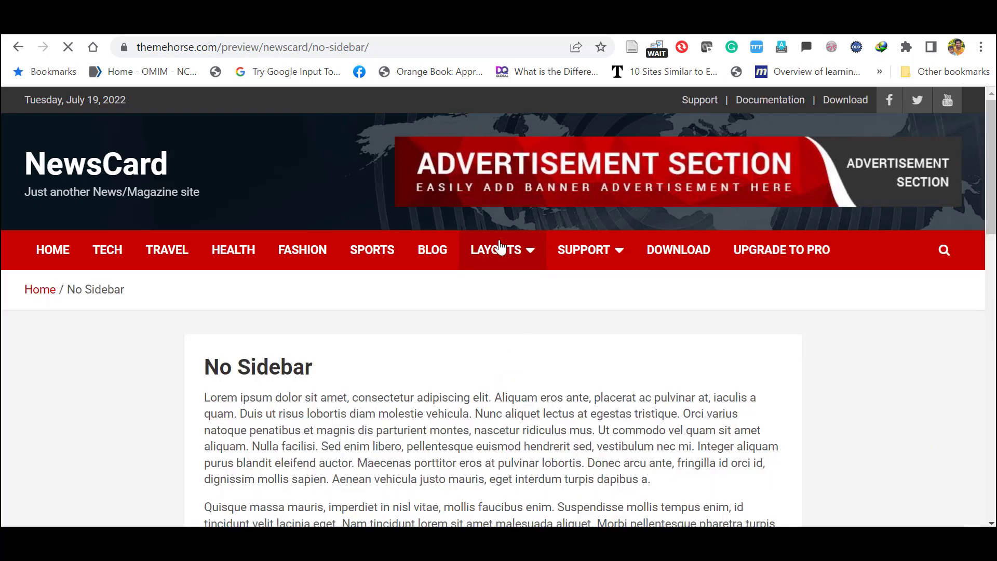
{"action": "mouse_move", "coordinate": [505, 248]}
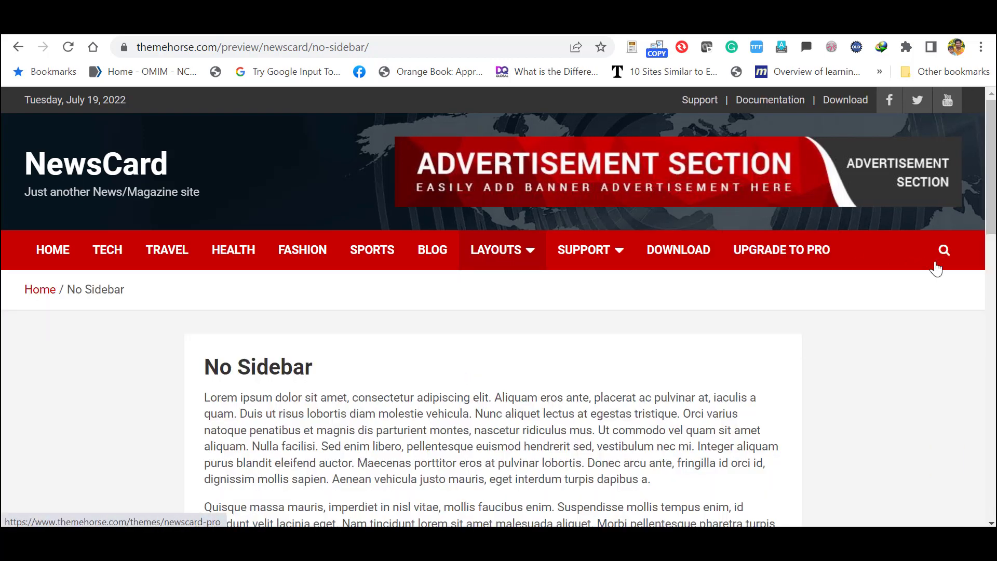
Open the search box in the demo site's navigation bar.
{"action": "left_click", "coordinate": [945, 252]}
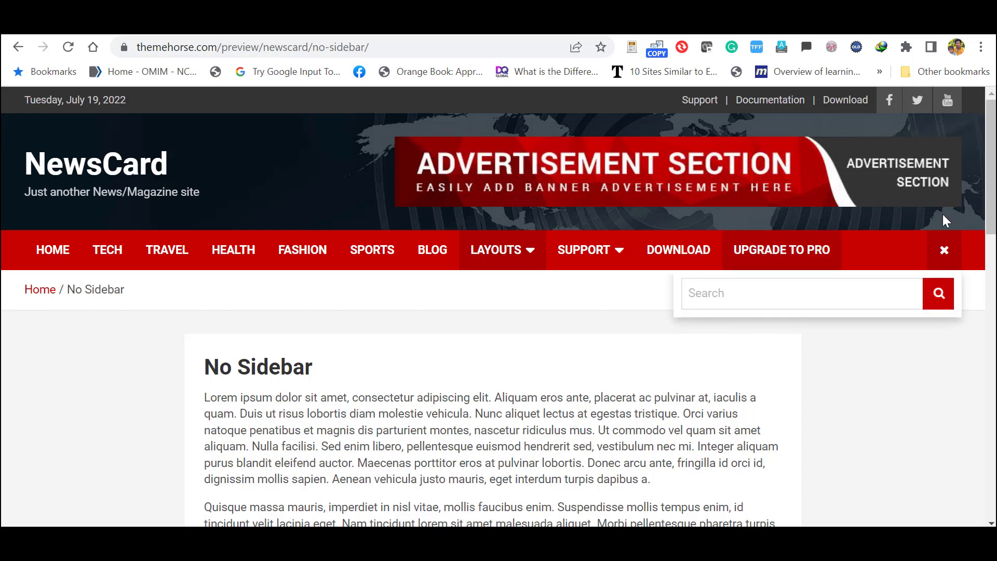
Look through the No Sidebar sample page down to the footer and back up.
{"action": "scroll", "coordinate": [744, 300], "scroll_direction": "down", "scroll_amount": 10}
{"action": "scroll", "coordinate": [498, 306], "scroll_direction": "down", "scroll_amount": 5}
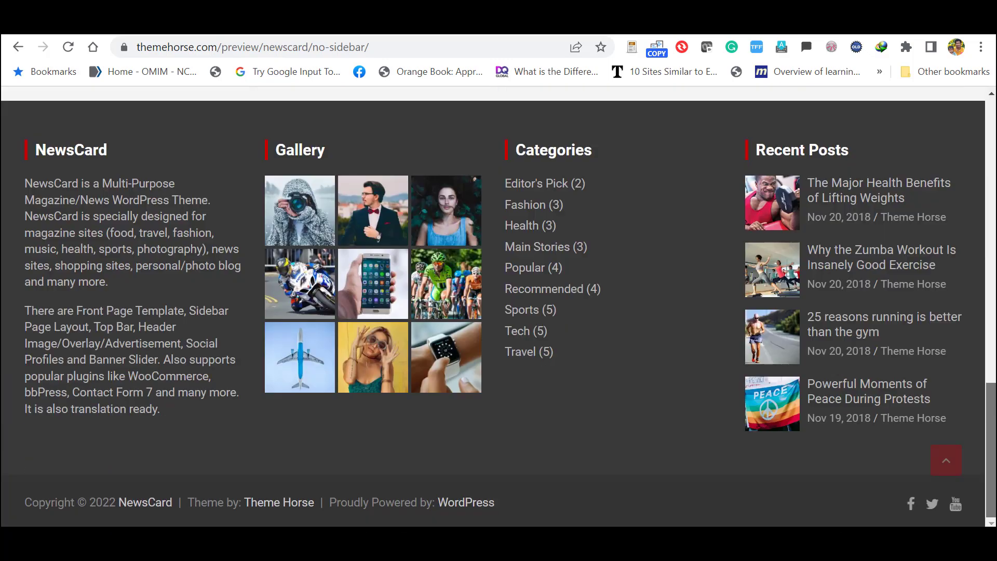
{"action": "scroll", "coordinate": [498, 307], "scroll_direction": "up", "scroll_amount": 10}
{"action": "scroll", "coordinate": [498, 307], "scroll_direction": "up", "scroll_amount": 5}
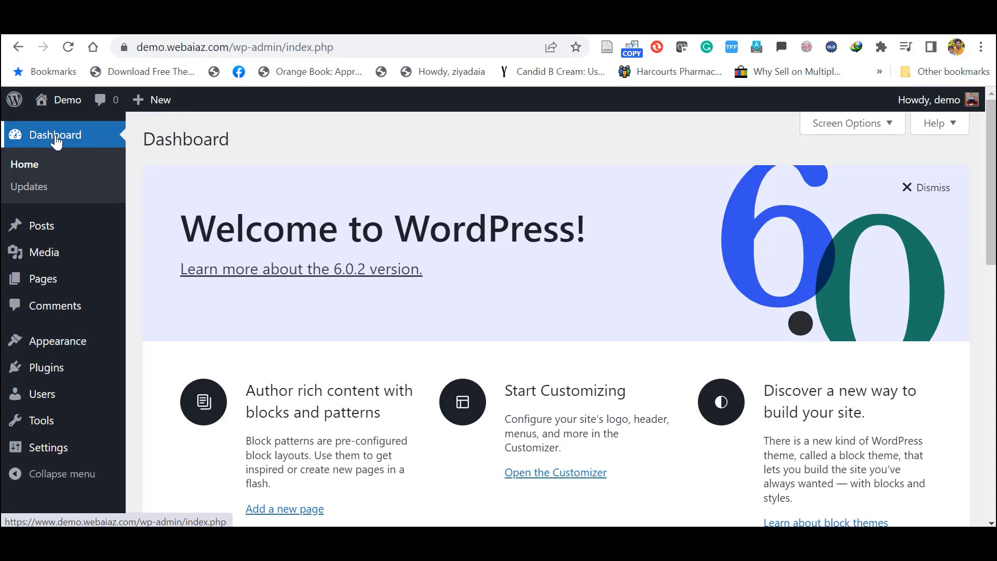
Find the NewsCard theme in the WordPress theme directory by searching for newscard, and install and activate it.
{"action": "mouse_move", "coordinate": [48, 344]}
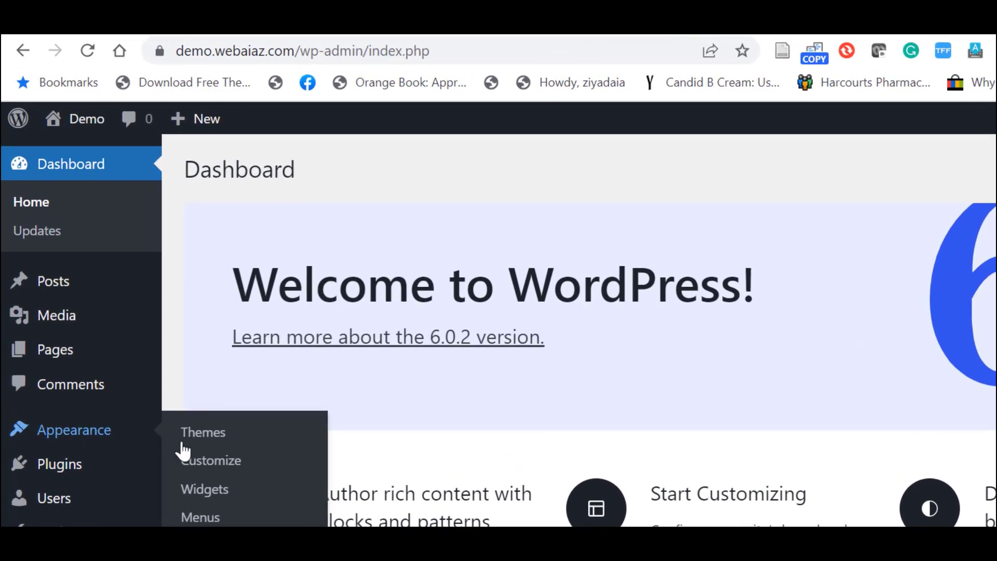
{"action": "left_click", "coordinate": [208, 442]}
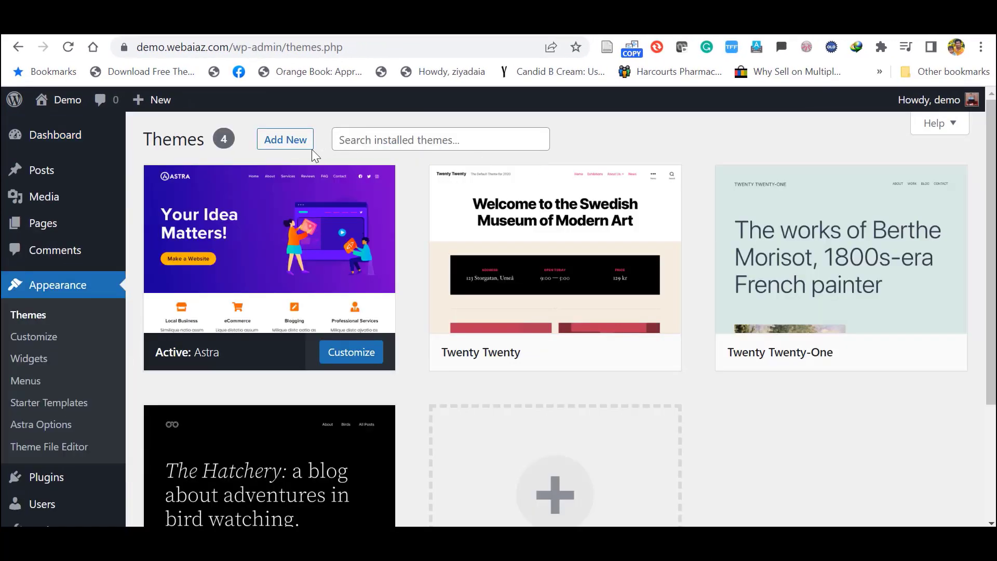
{"action": "left_click", "coordinate": [289, 148]}
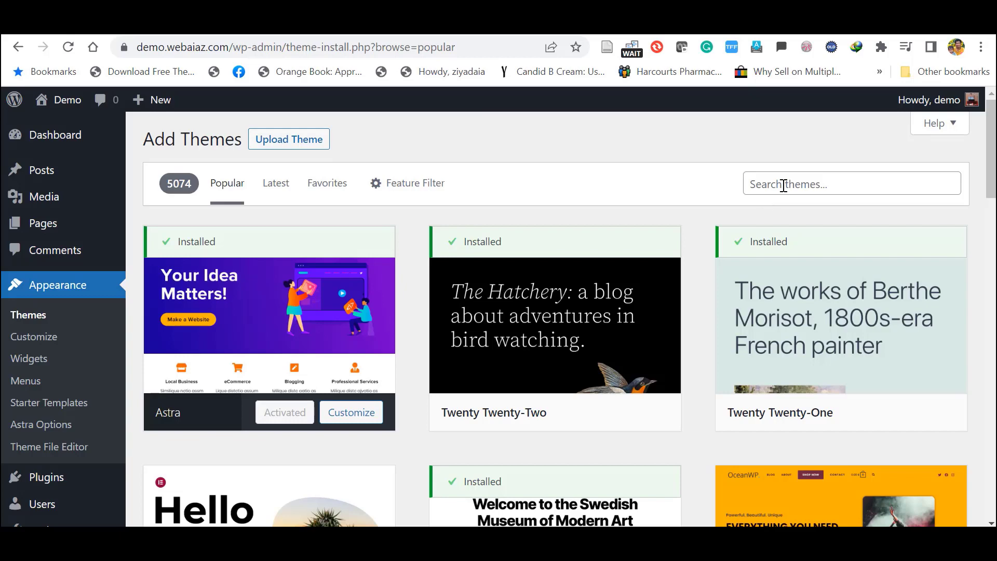
{"action": "left_click", "coordinate": [784, 186]}
{"action": "type", "text": "n"}
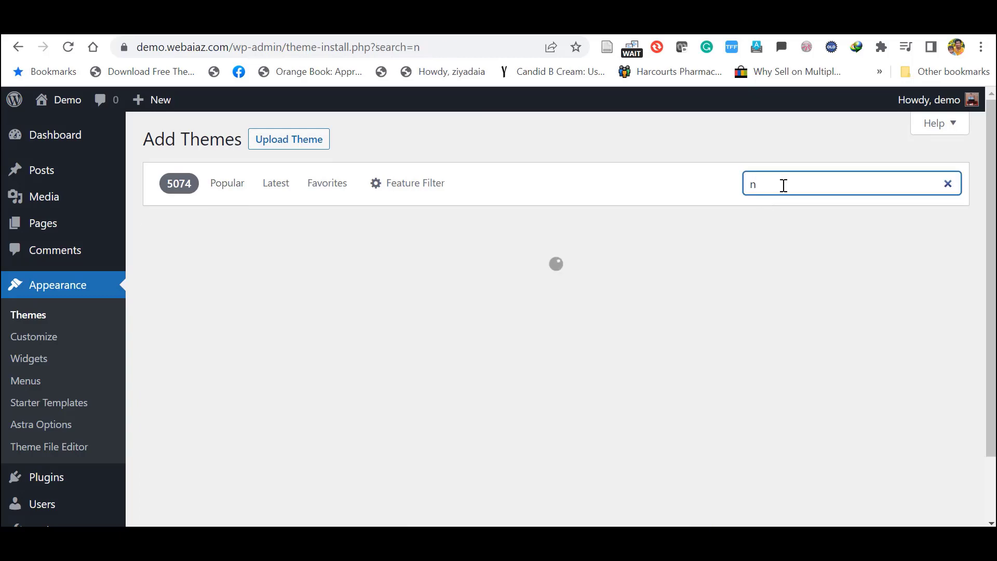
{"action": "type", "text": "ewscard"}
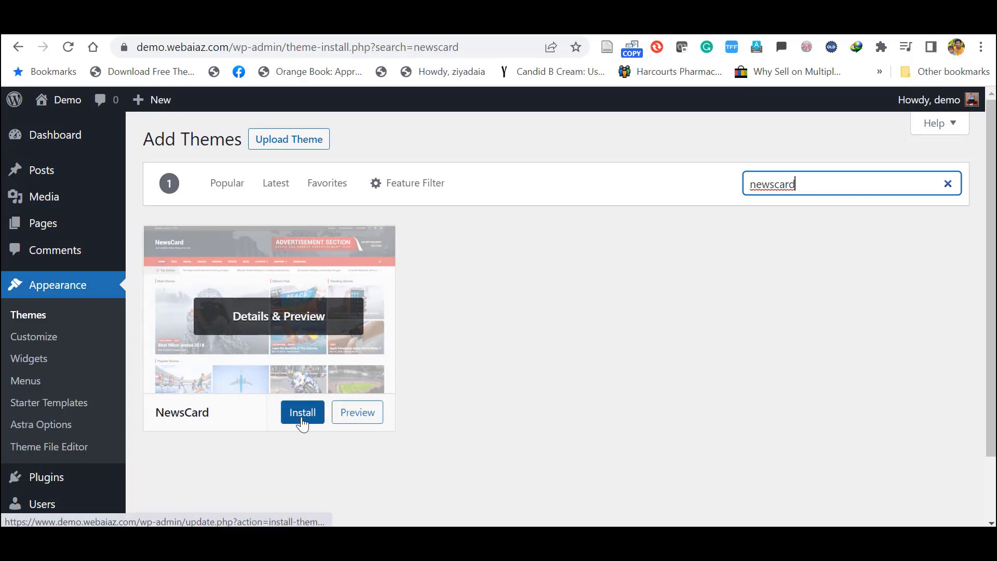
{"action": "left_click", "coordinate": [303, 419]}
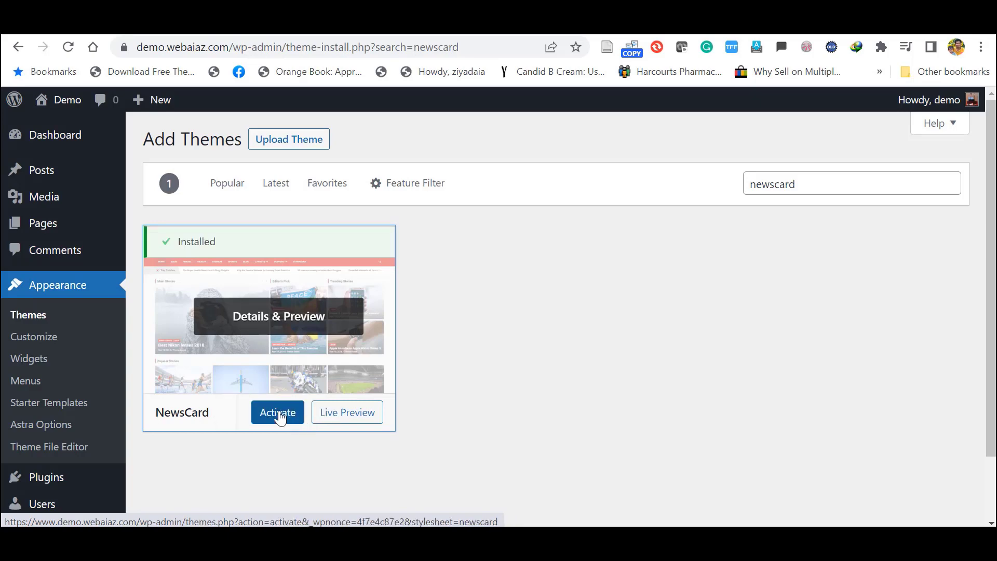
{"action": "left_click", "coordinate": [280, 417]}
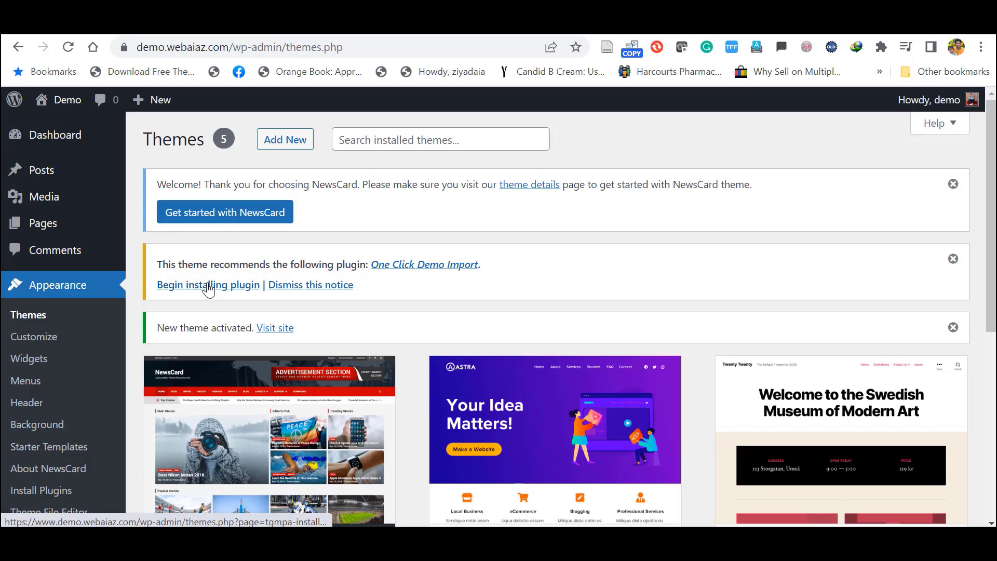
Install and activate the recommended One Click Demo Import plugin and return to the Dashboard.
{"action": "left_click", "coordinate": [208, 285]}
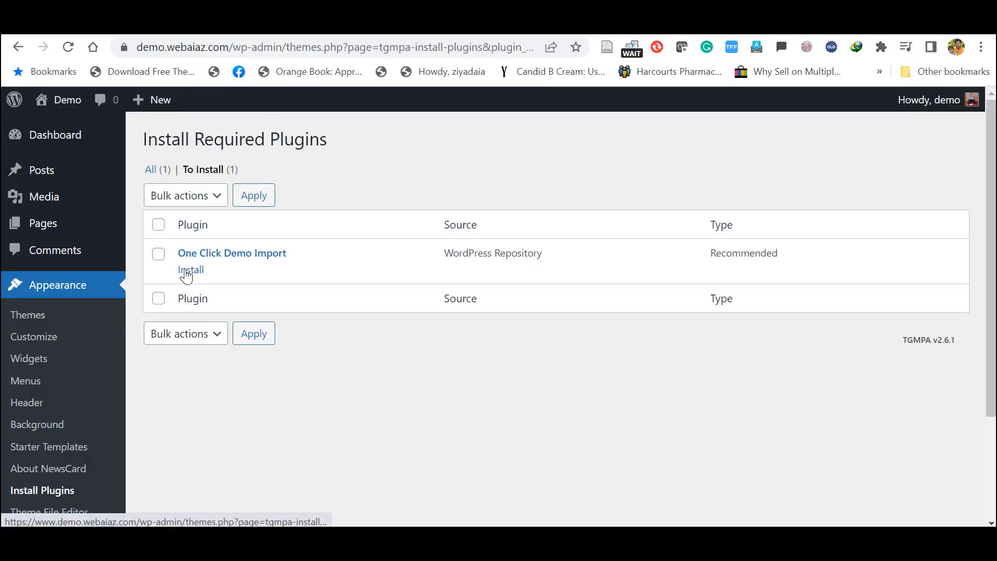
{"action": "left_click", "coordinate": [188, 273]}
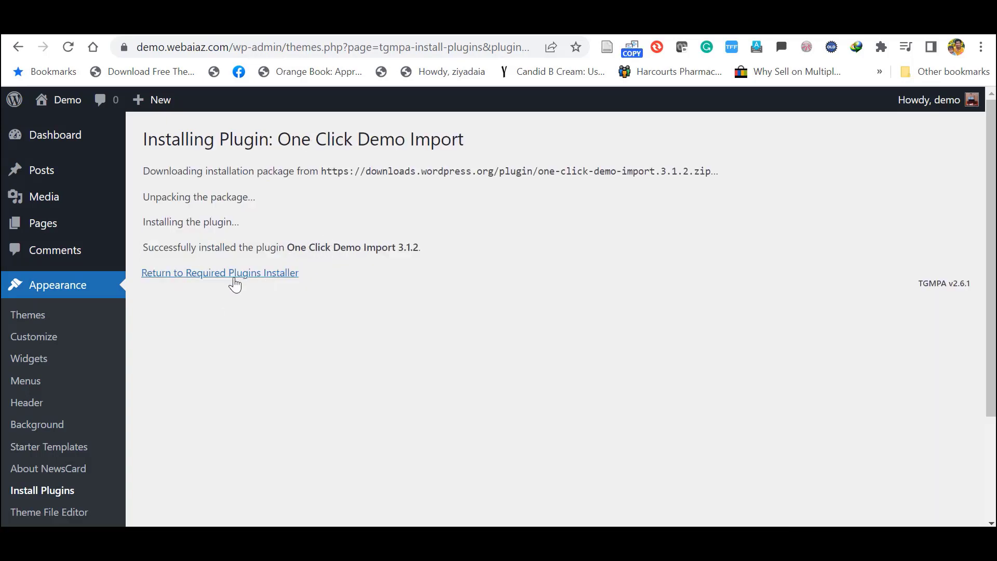
{"action": "left_click", "coordinate": [231, 278]}
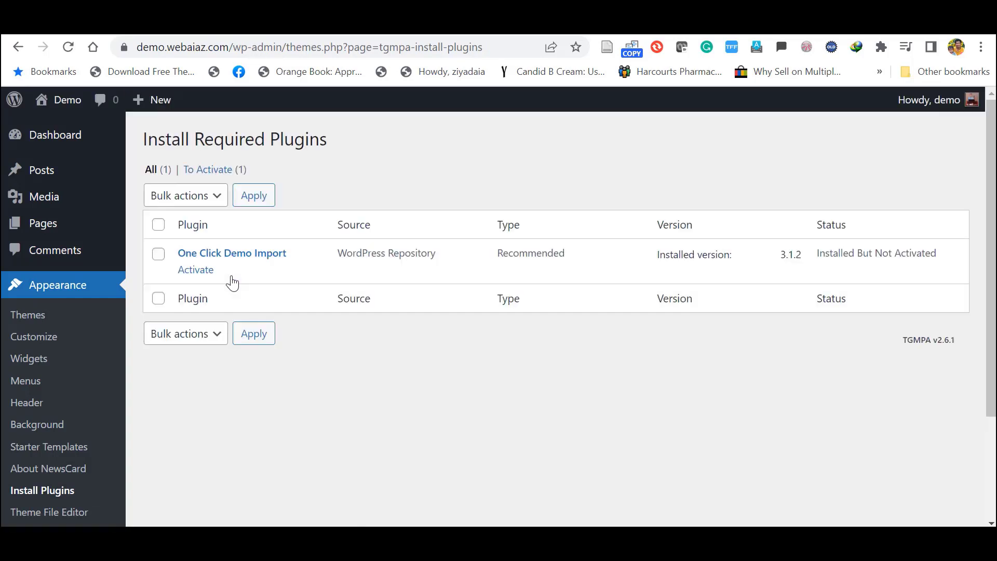
{"action": "left_click", "coordinate": [206, 275]}
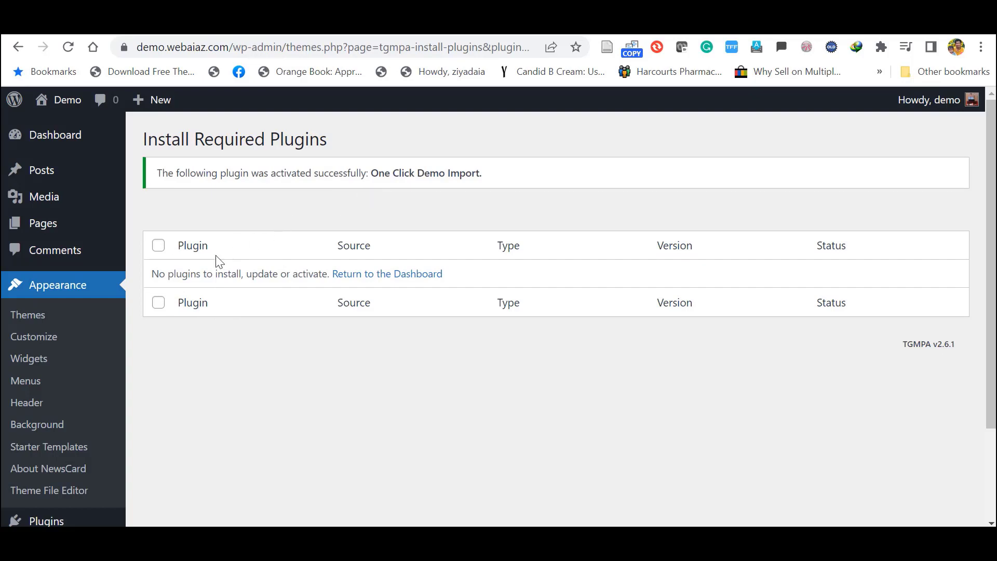
{"action": "left_click", "coordinate": [362, 275]}
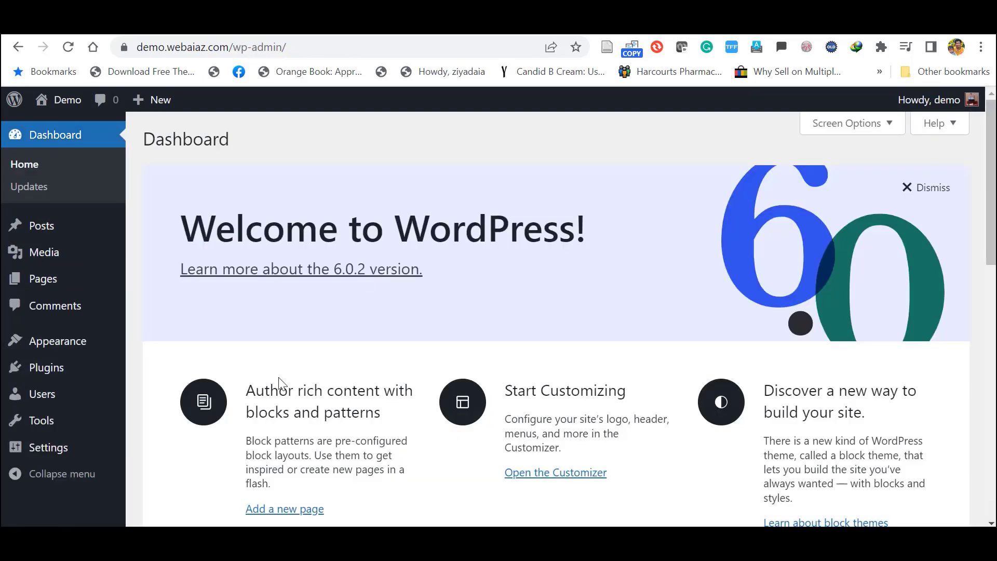
Open the Import Demo Data page and look over its manual demo file import options.
{"action": "mouse_move", "coordinate": [59, 350]}
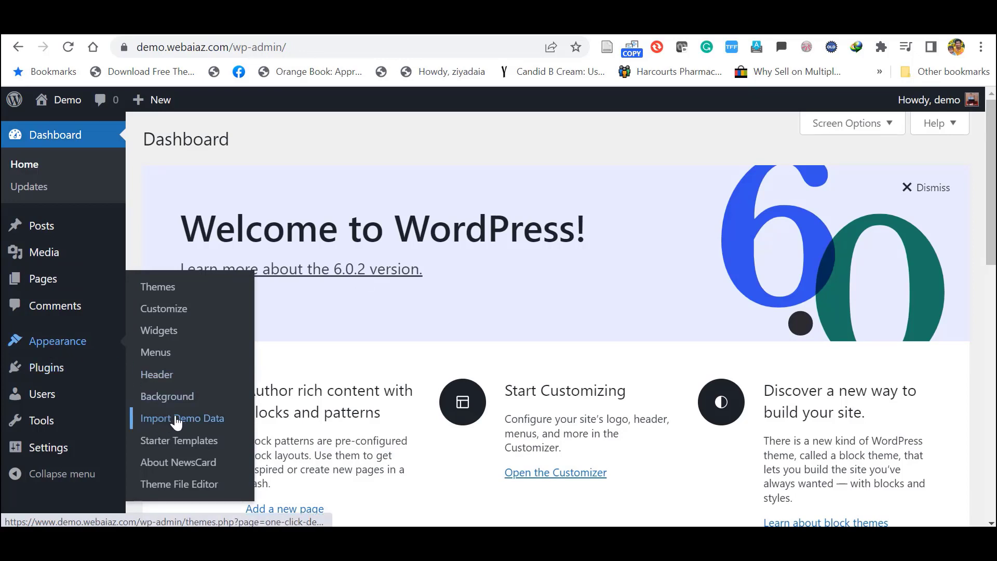
{"action": "left_click", "coordinate": [158, 423]}
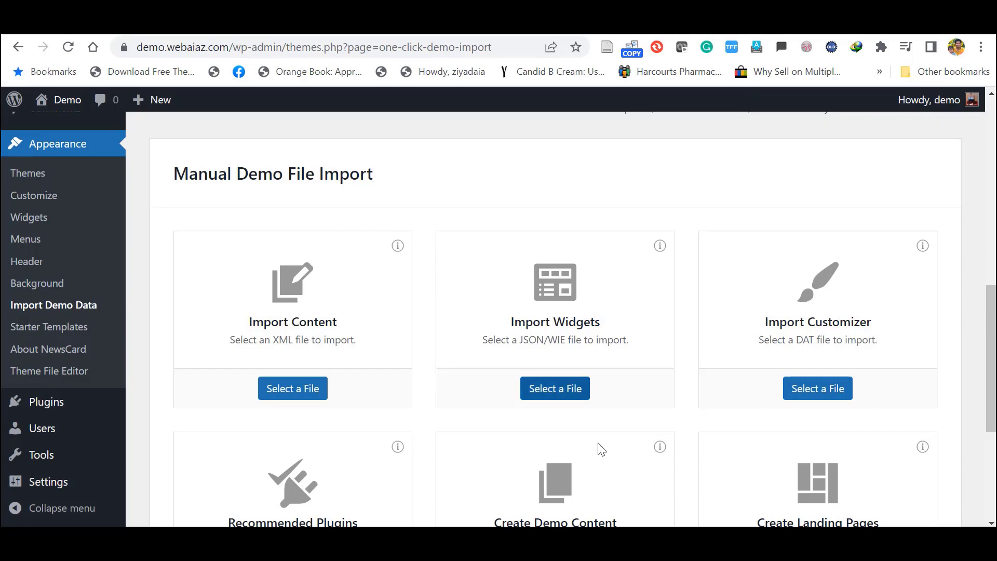
{"action": "scroll", "coordinate": [47, 174], "scroll_direction": "up", "scroll_amount": 8}
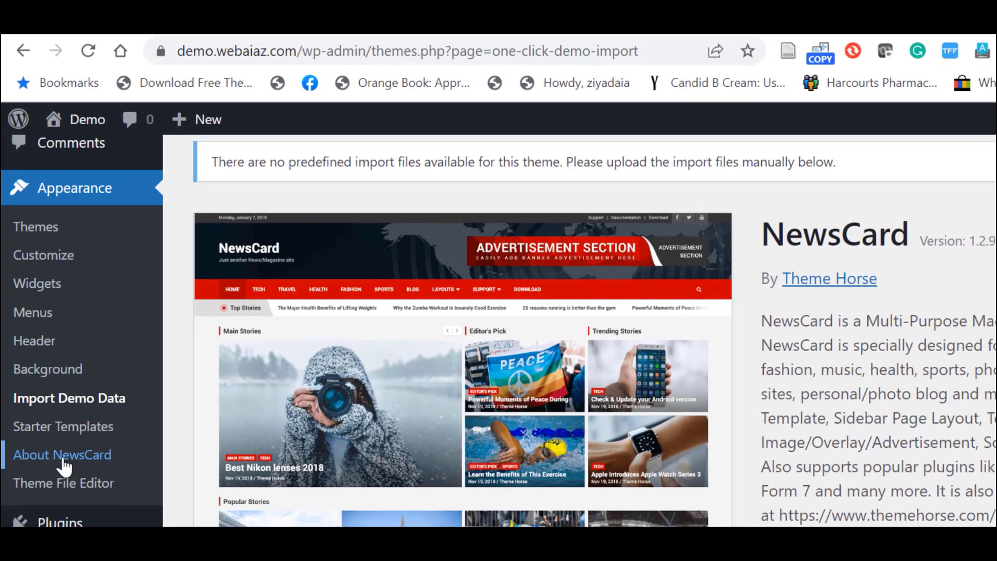
Open the About NewsCard page and read its Demo Content import instructions.
{"action": "left_click", "coordinate": [64, 470]}
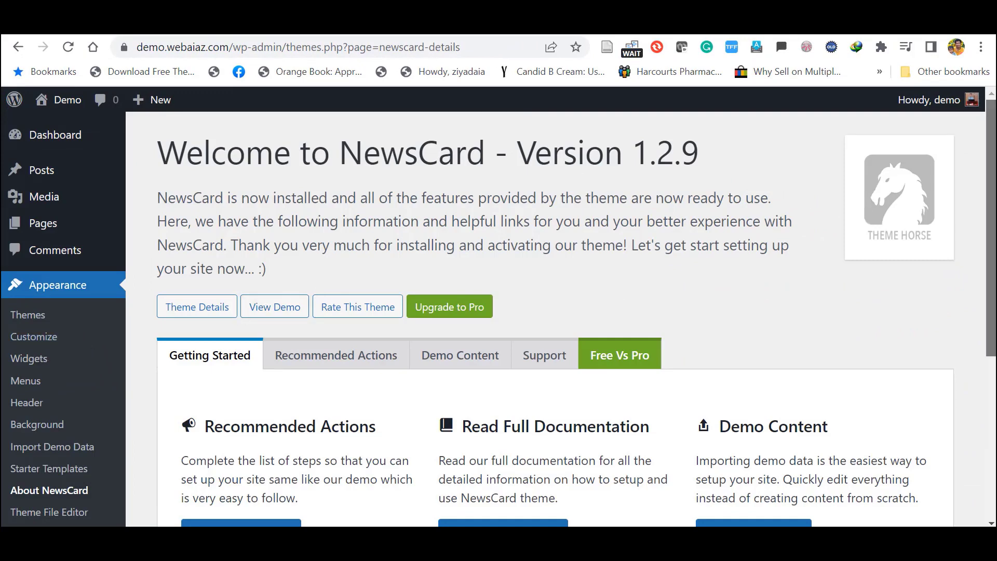
{"action": "scroll", "coordinate": [646, 234], "scroll_direction": "down", "scroll_amount": 2}
{"action": "scroll", "coordinate": [585, 241], "scroll_direction": "down", "scroll_amount": 1}
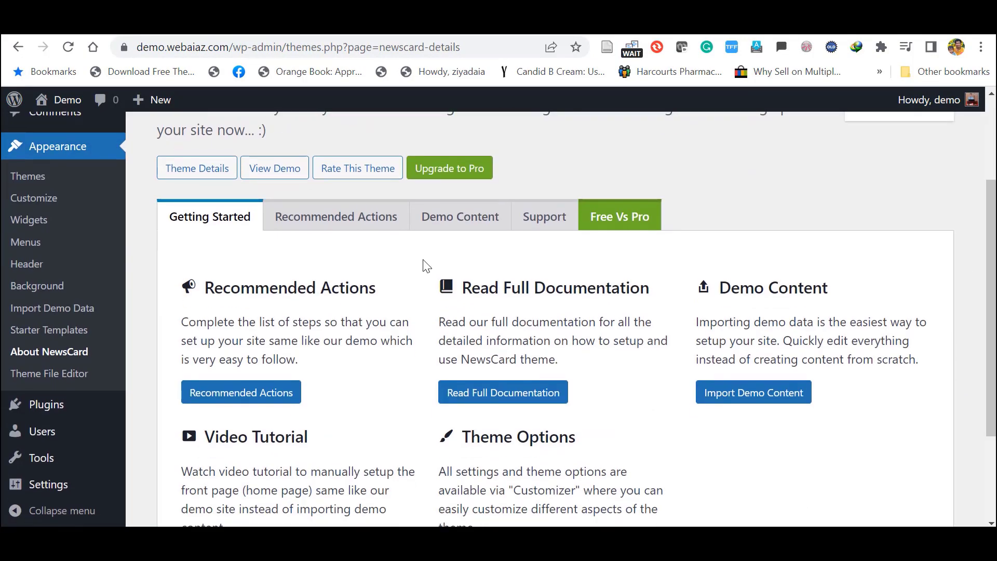
{"action": "left_click", "coordinate": [450, 227]}
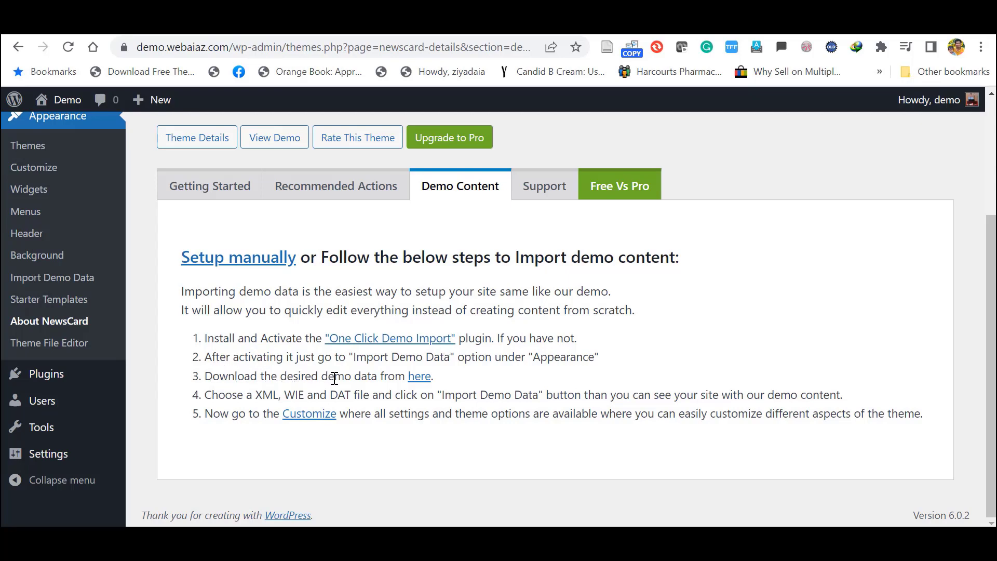
Download the NewsCard – Default demo data archive from the theme documentation linked in the import instructions.
{"action": "left_click", "coordinate": [419, 378]}
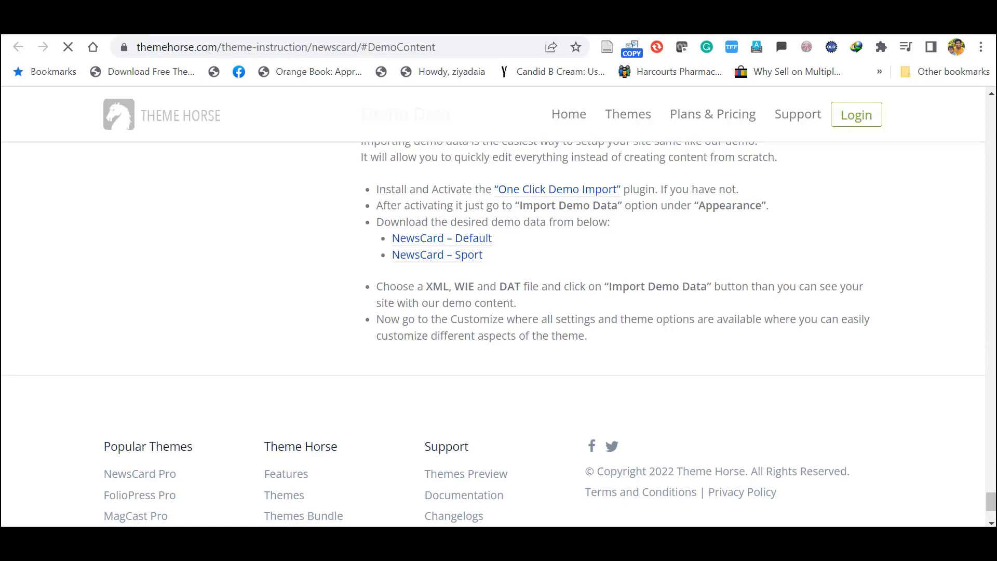
{"action": "scroll", "coordinate": [446, 424], "scroll_direction": "up", "scroll_amount": 6}
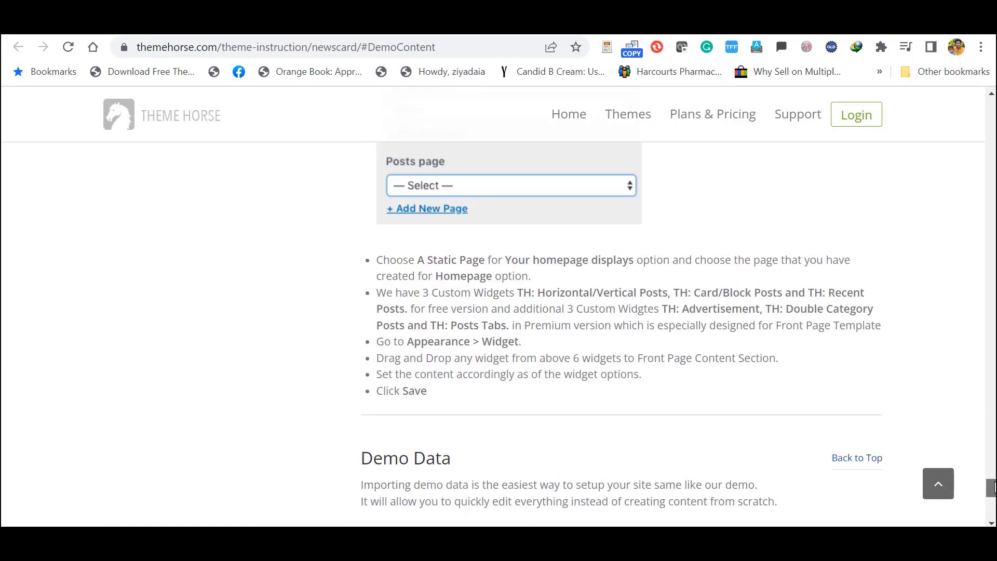
{"action": "scroll", "coordinate": [446, 425], "scroll_direction": "down", "scroll_amount": 5}
{"action": "scroll", "coordinate": [446, 425], "scroll_direction": "up", "scroll_amount": 3}
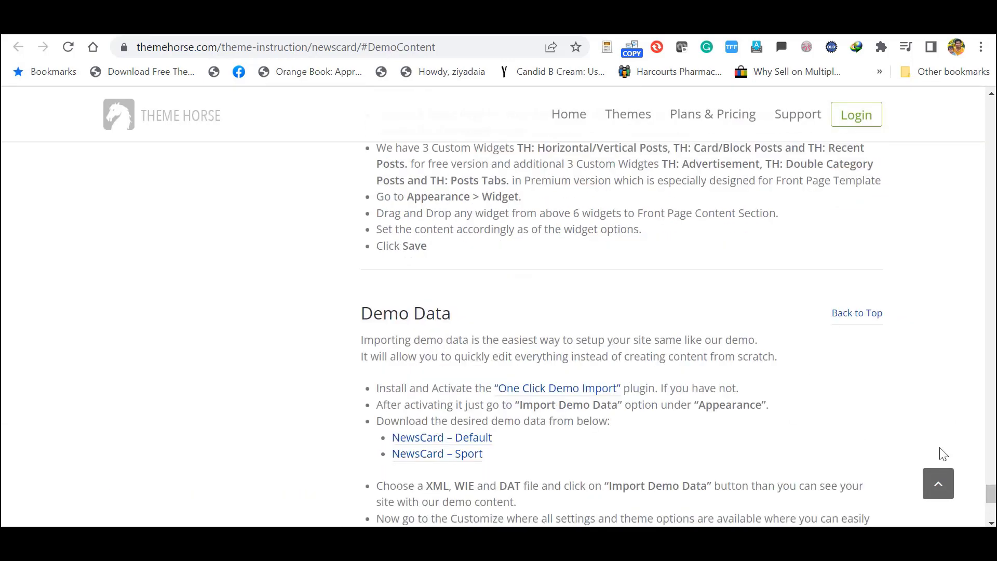
{"action": "scroll", "coordinate": [991, 523], "scroll_direction": "down", "scroll_amount": 2}
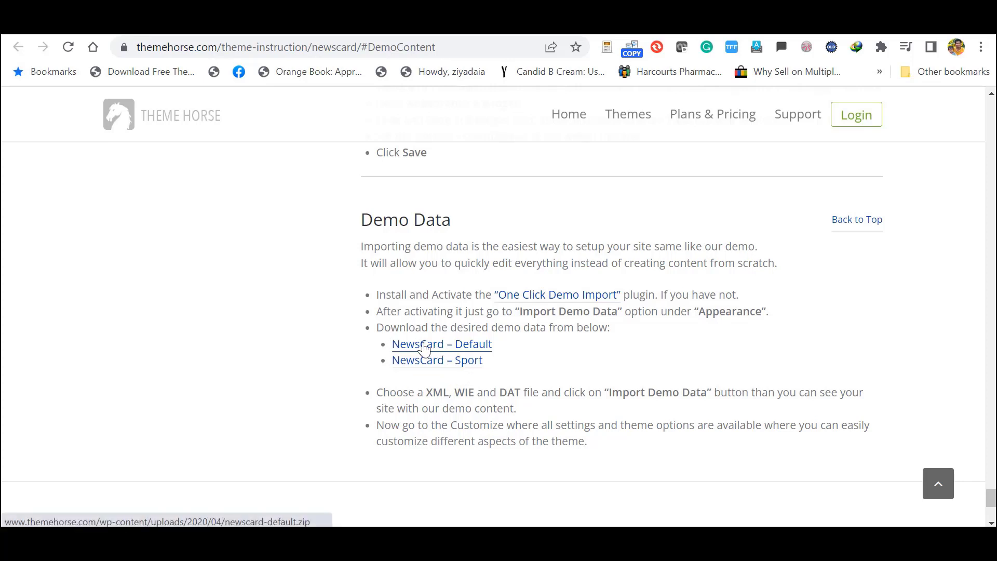
{"action": "left_click", "coordinate": [442, 352]}
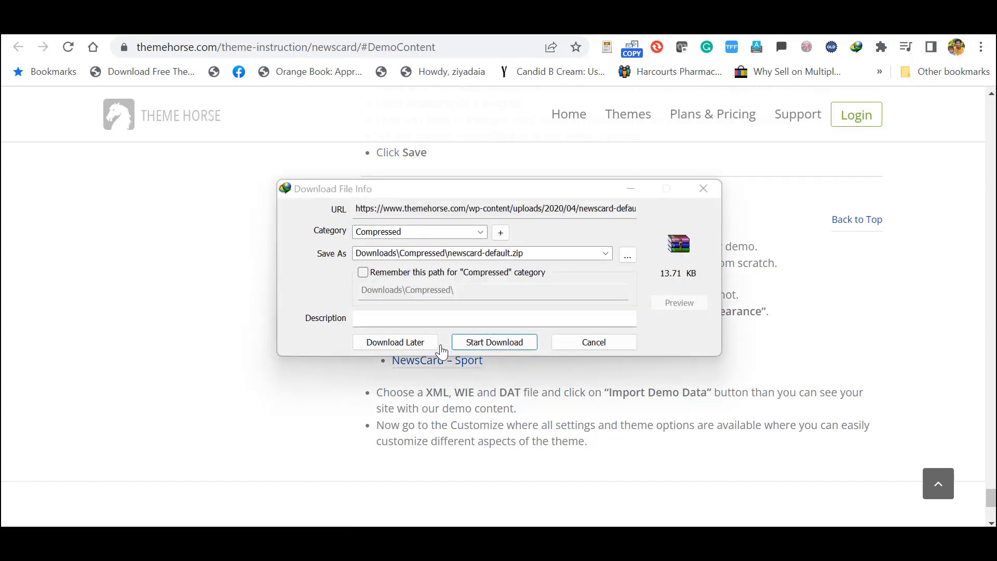
{"action": "left_click", "coordinate": [477, 343]}
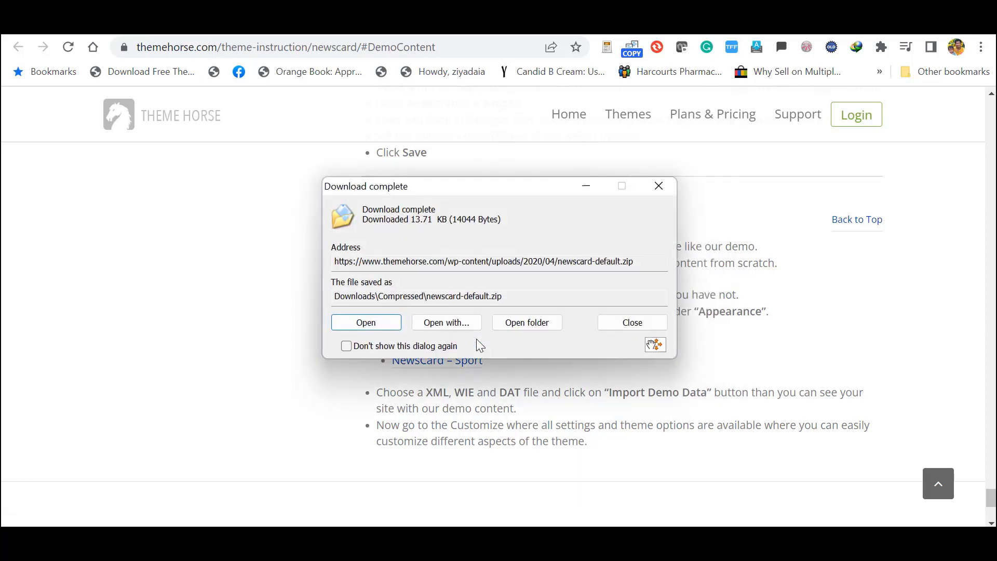
Extract newscard-default.zip in the Compressed downloads folder using File Explorer, and open the inner newscard-default folder.
{"action": "left_click", "coordinate": [509, 327]}
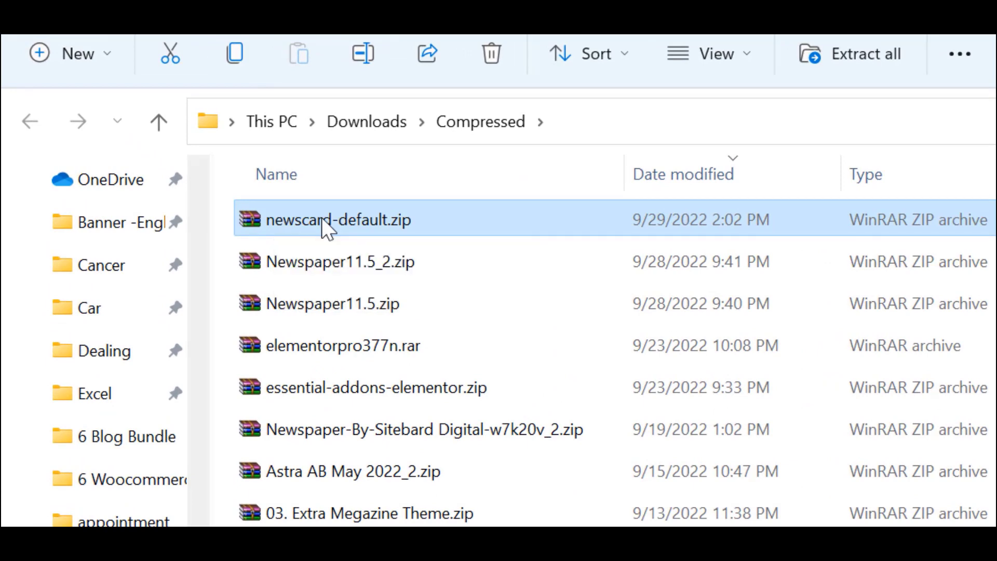
{"action": "right_click", "coordinate": [322, 217]}
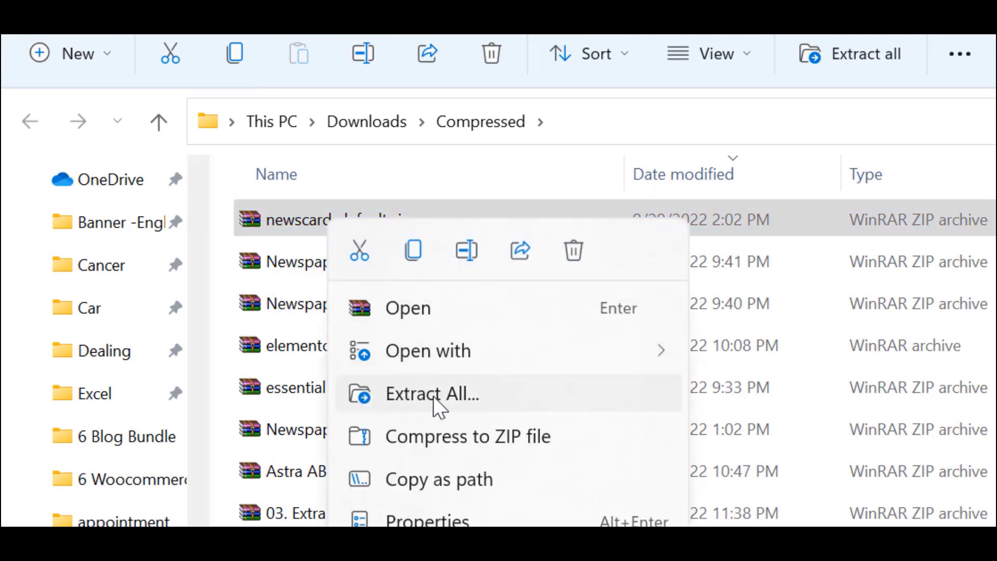
{"action": "left_click", "coordinate": [435, 397]}
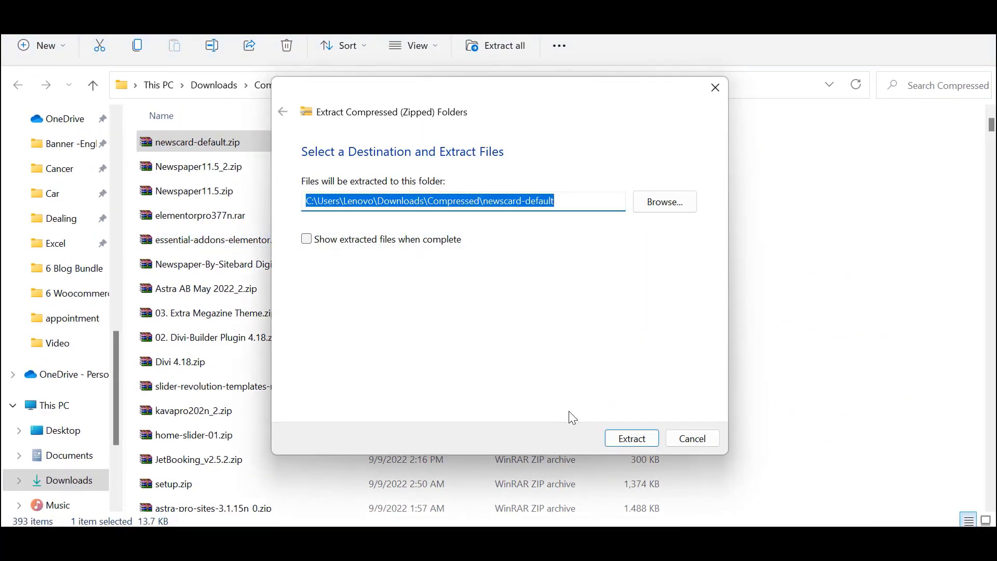
{"action": "left_click", "coordinate": [628, 440]}
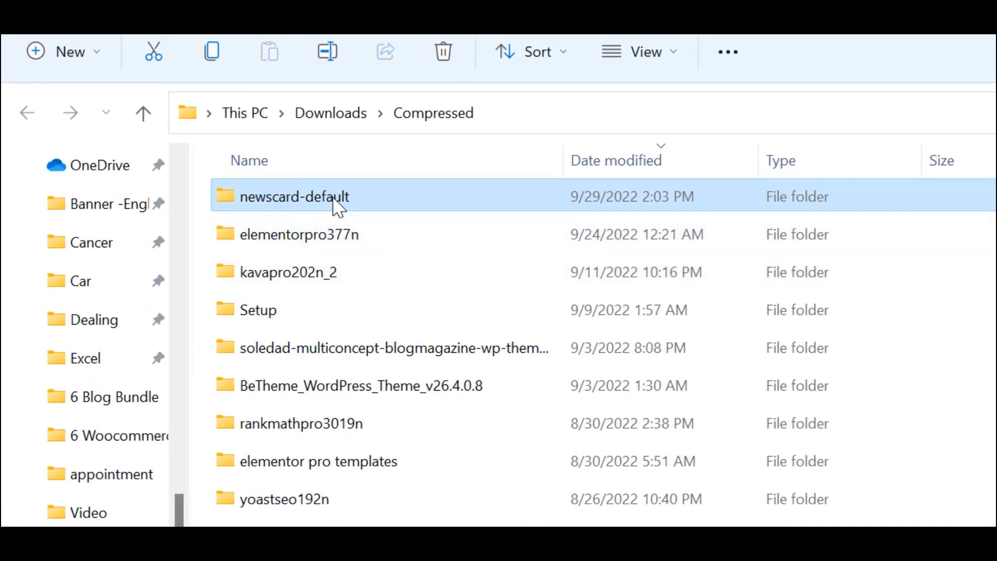
{"action": "double_click", "coordinate": [271, 202]}
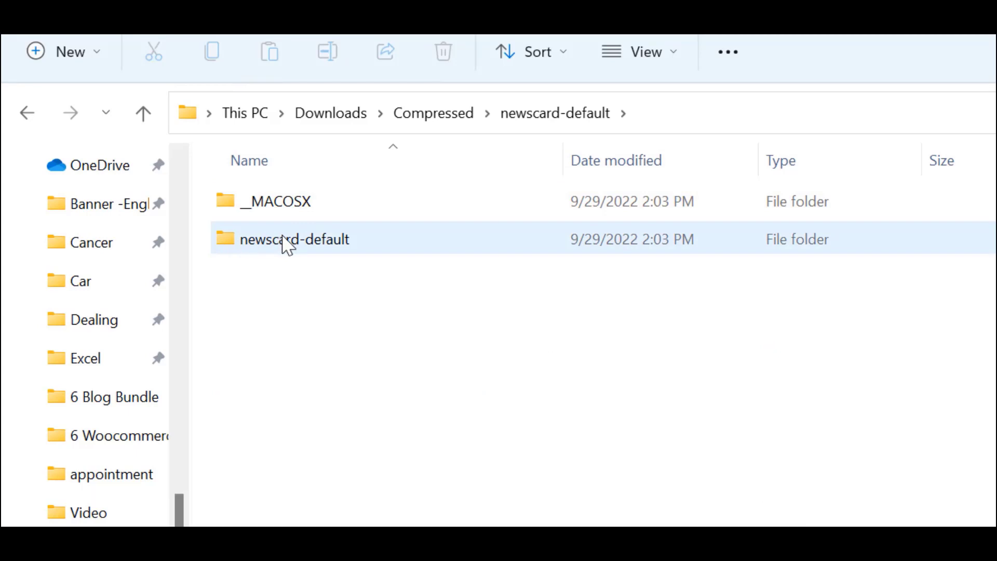
{"action": "double_click", "coordinate": [284, 242]}
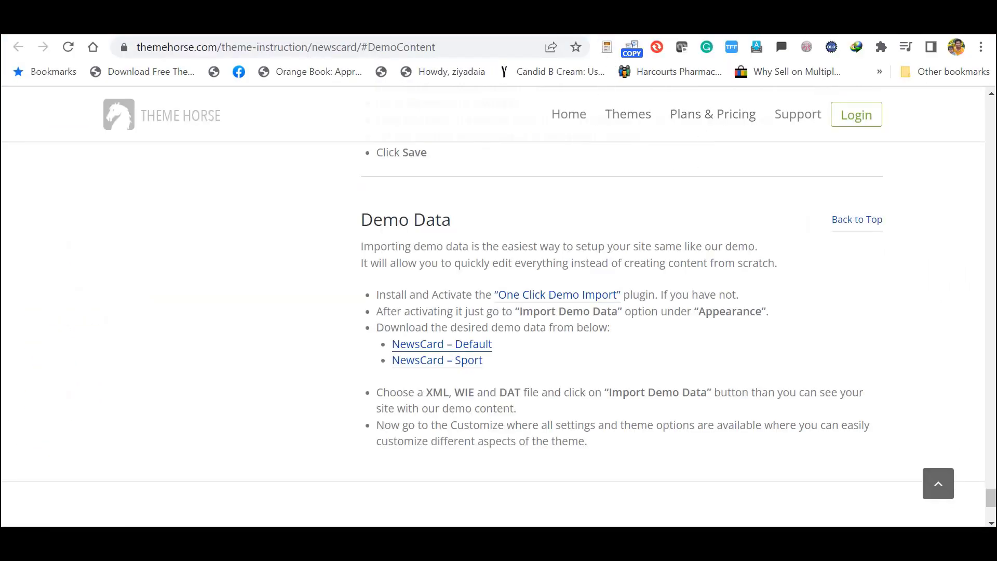
Return to the WordPress admin and move the "Hello world!" post to the trash.
{"action": "left_click", "coordinate": [675, 24]}
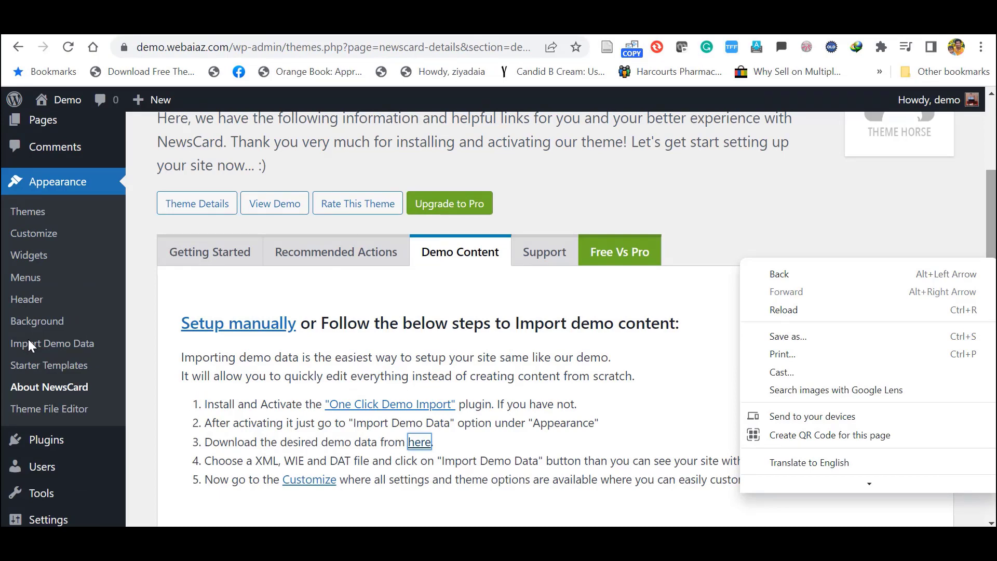
{"action": "left_click", "coordinate": [28, 338]}
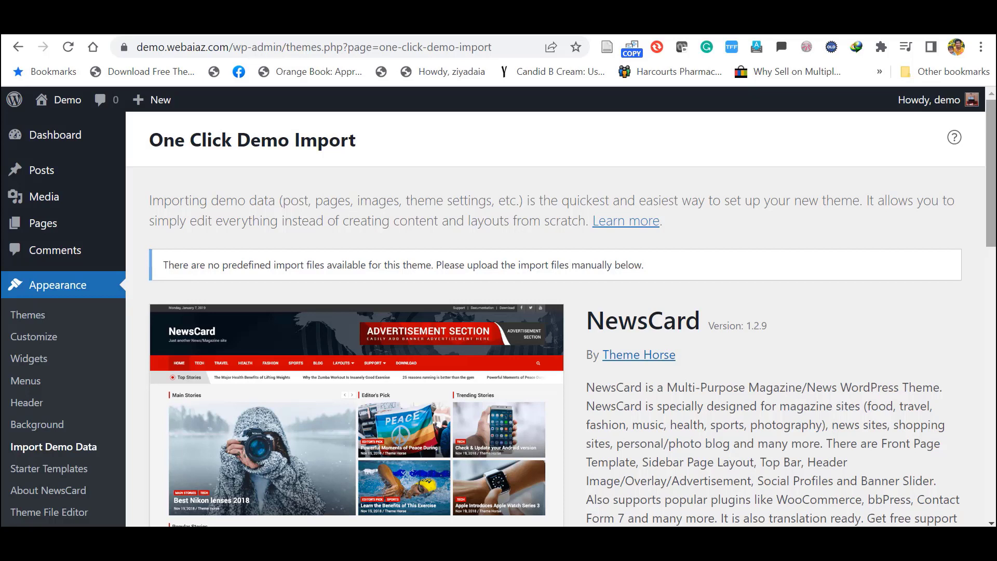
{"action": "mouse_move", "coordinate": [47, 177]}
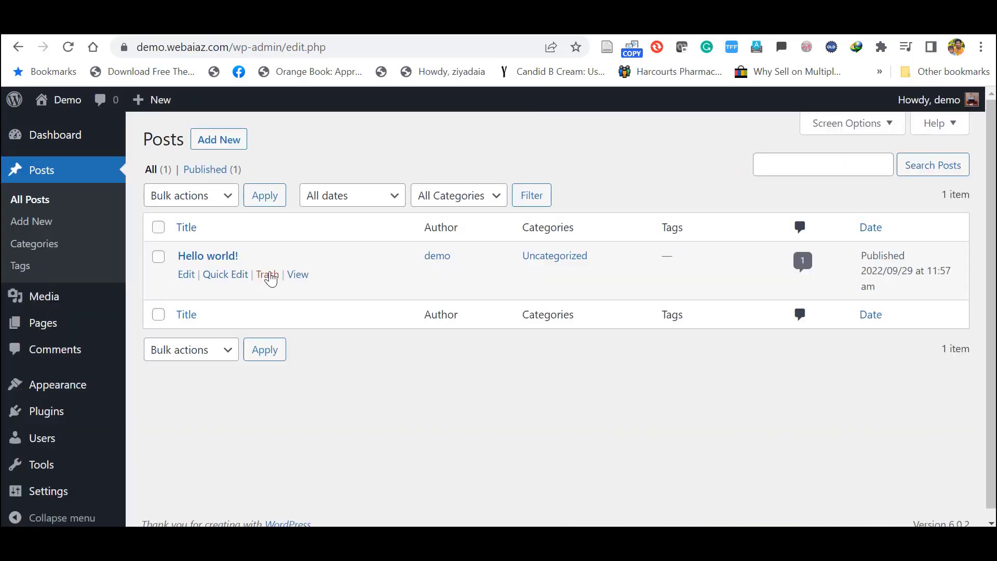
{"action": "left_click", "coordinate": [268, 275]}
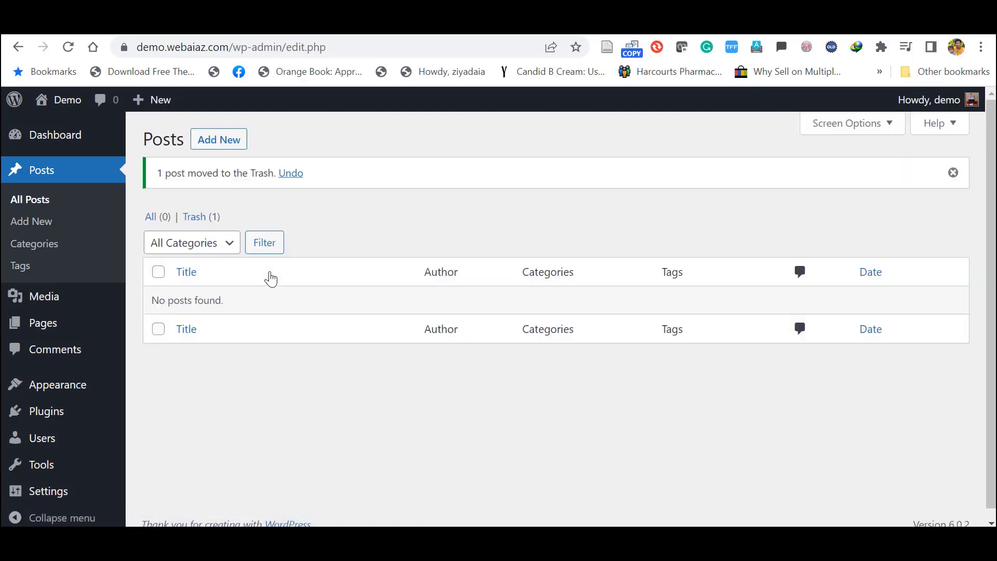
Open the Import Demo Data page and choose newscard.xml from the inner newscard-default folder as the content import file.
{"action": "scroll", "coordinate": [877, 345], "scroll_direction": "down", "scroll_amount": 1}
{"action": "mouse_move", "coordinate": [73, 374]}
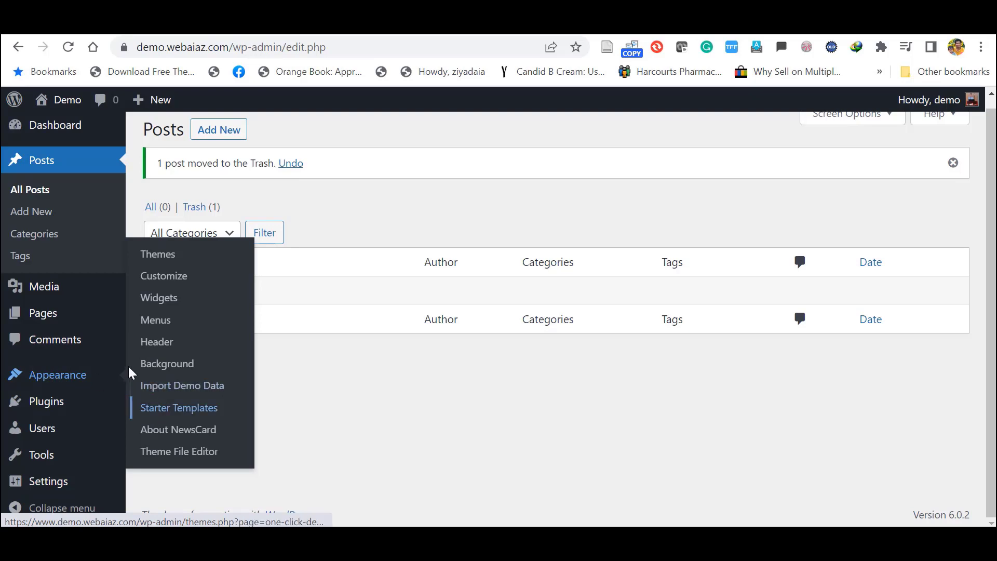
{"action": "left_click", "coordinate": [178, 387]}
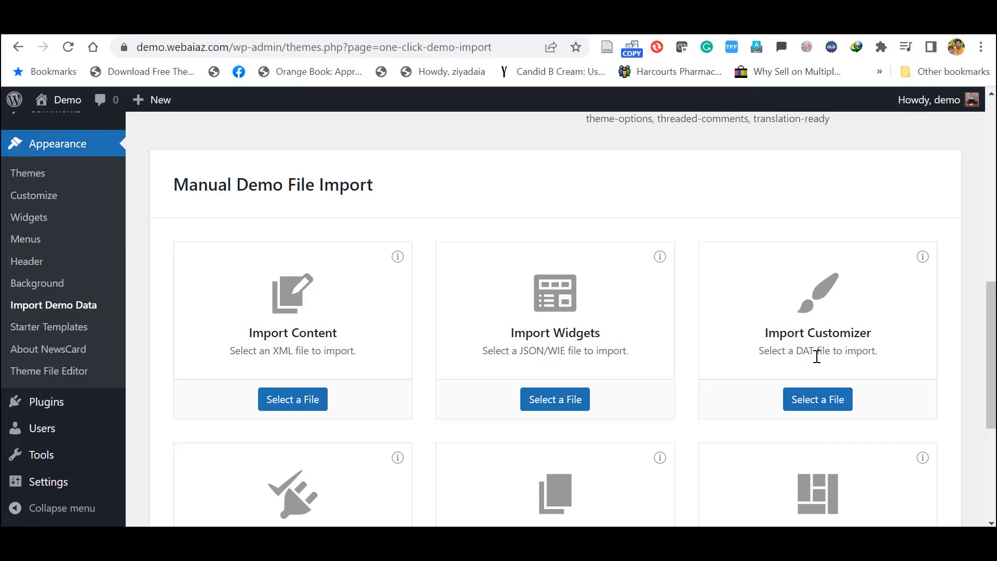
{"action": "scroll", "coordinate": [816, 356], "scroll_direction": "down", "scroll_amount": 5}
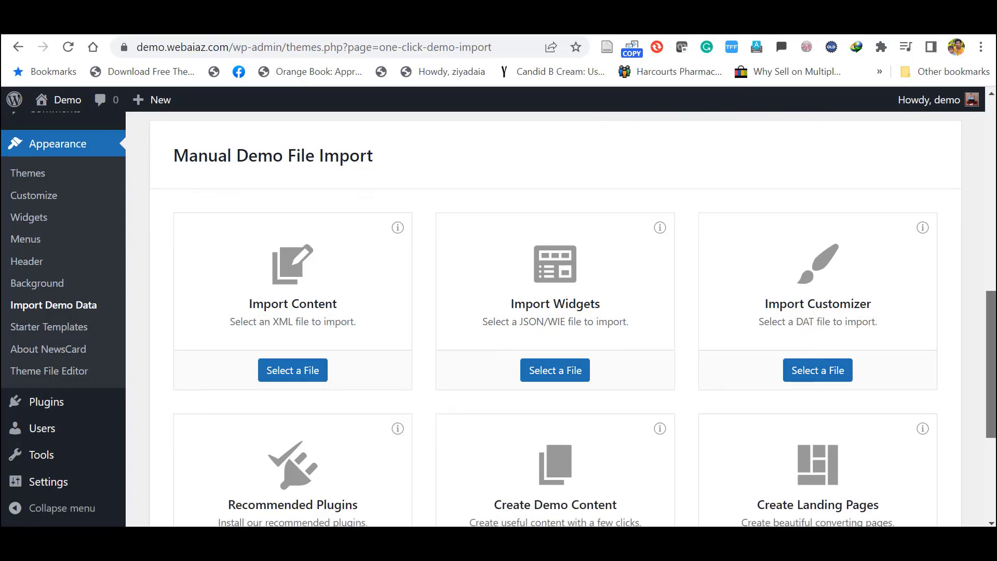
{"action": "scroll", "coordinate": [816, 356], "scroll_direction": "up", "scroll_amount": 3}
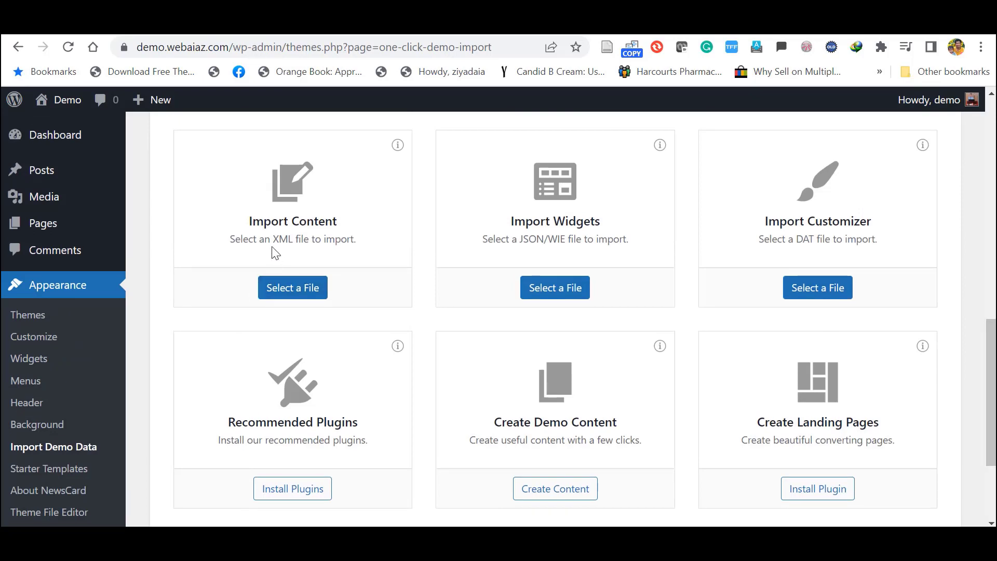
{"action": "left_click", "coordinate": [293, 289]}
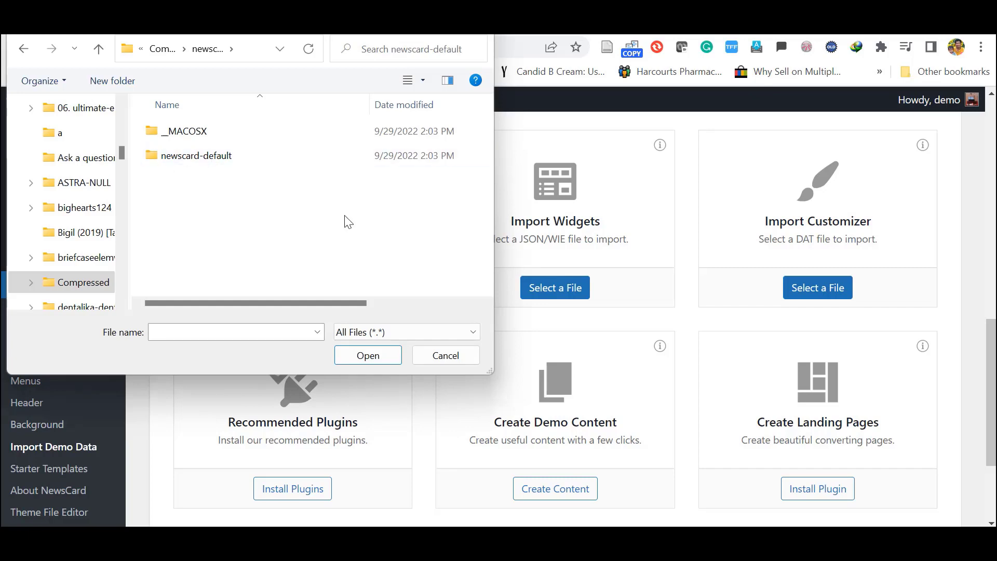
{"action": "double_click", "coordinate": [181, 158]}
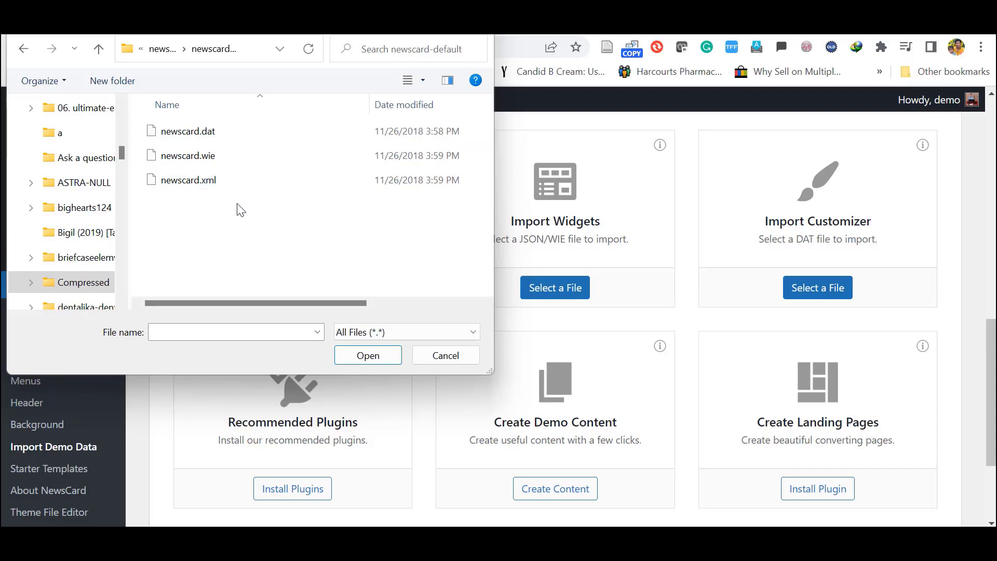
{"action": "left_click", "coordinate": [192, 182]}
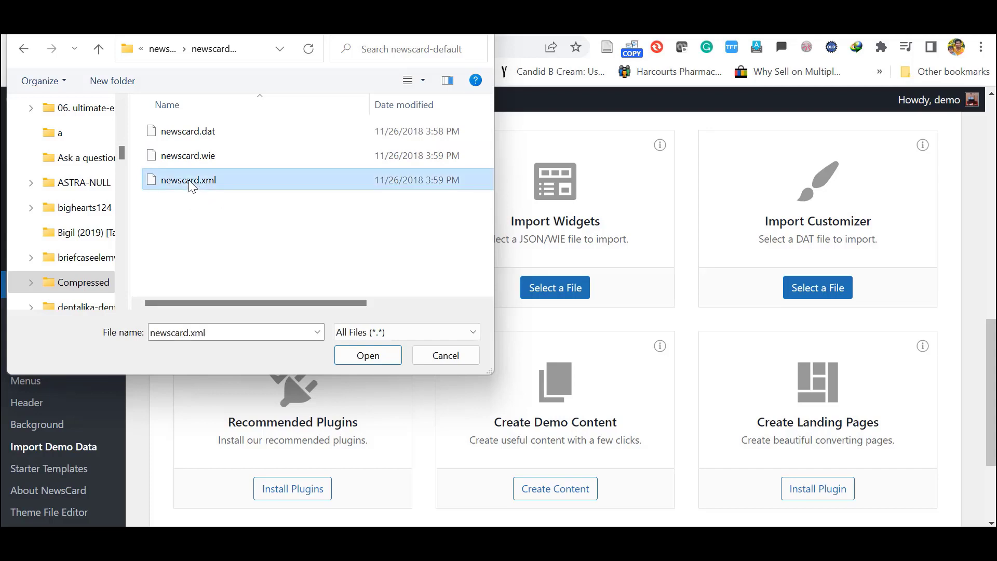
{"action": "left_click", "coordinate": [366, 358]}
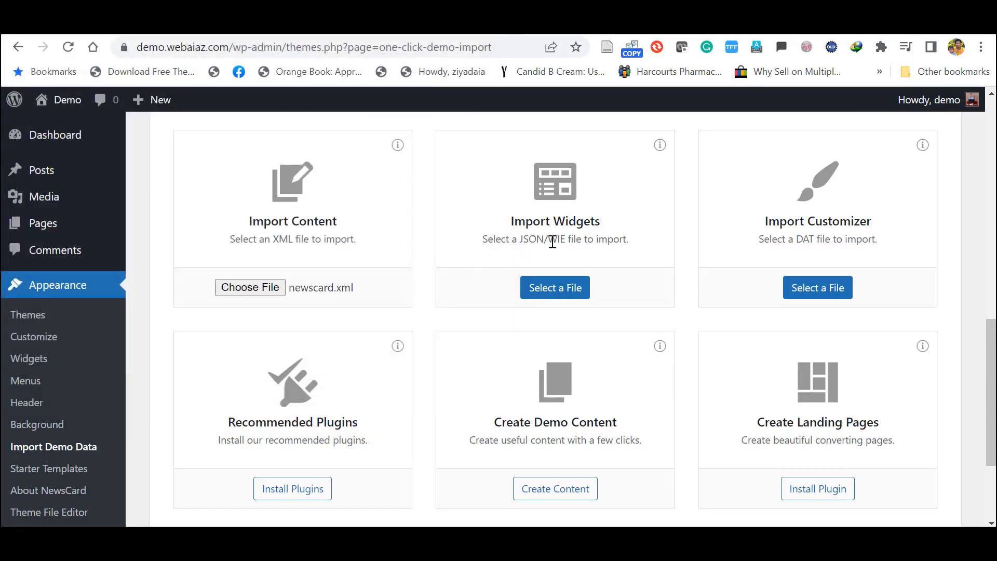
Choose newscard.wie as the widgets import file.
{"action": "left_click", "coordinate": [549, 293]}
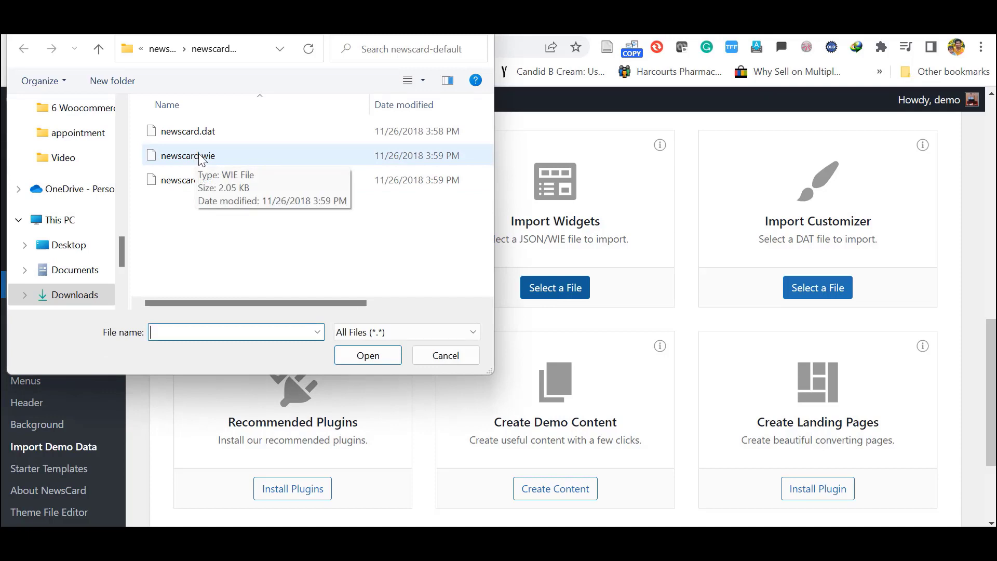
{"action": "left_click", "coordinate": [197, 158]}
{"action": "left_click", "coordinate": [368, 356]}
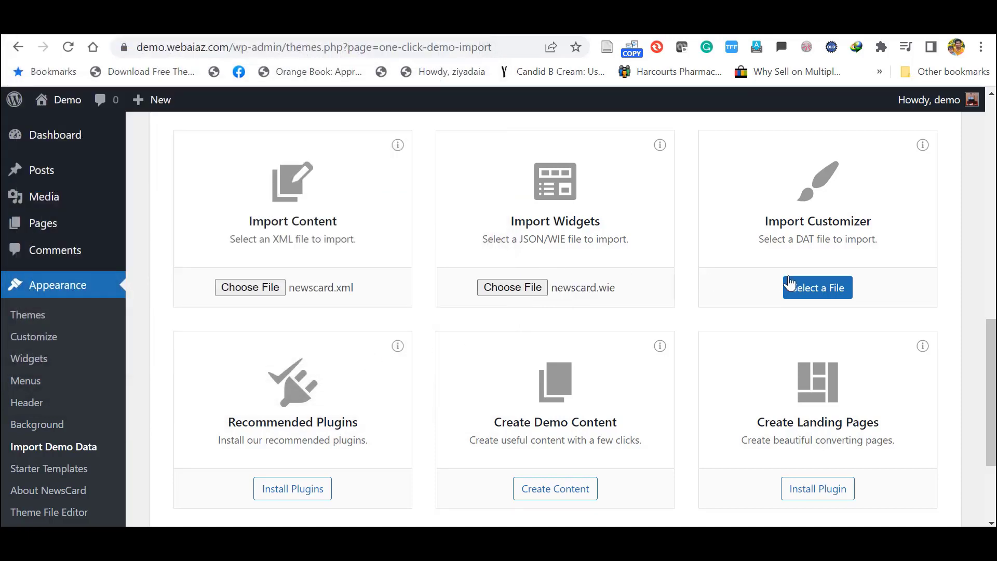
Choose newscard.dat as the Customizer import file and run the demo import.
{"action": "left_click", "coordinate": [816, 289]}
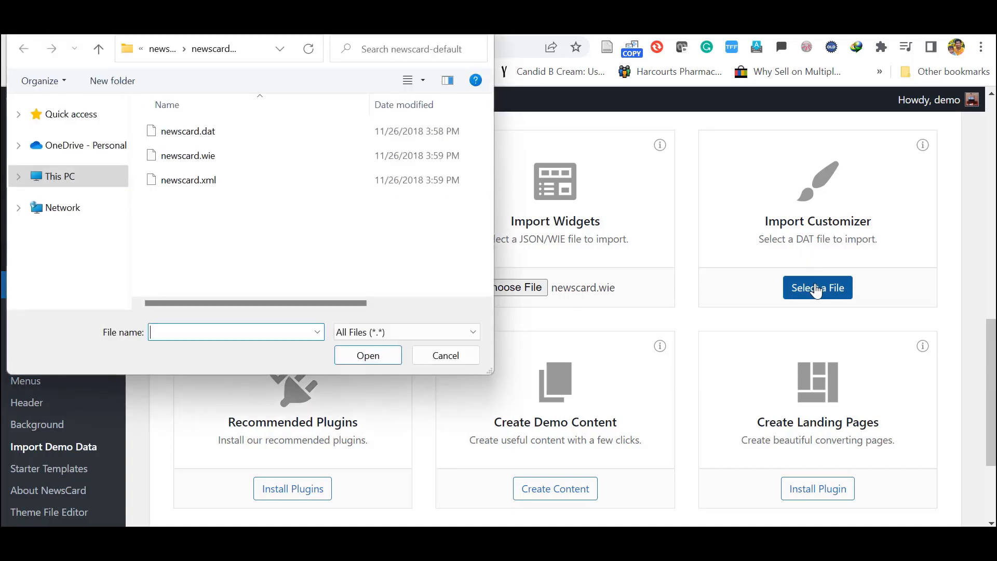
{"action": "left_click", "coordinate": [220, 132]}
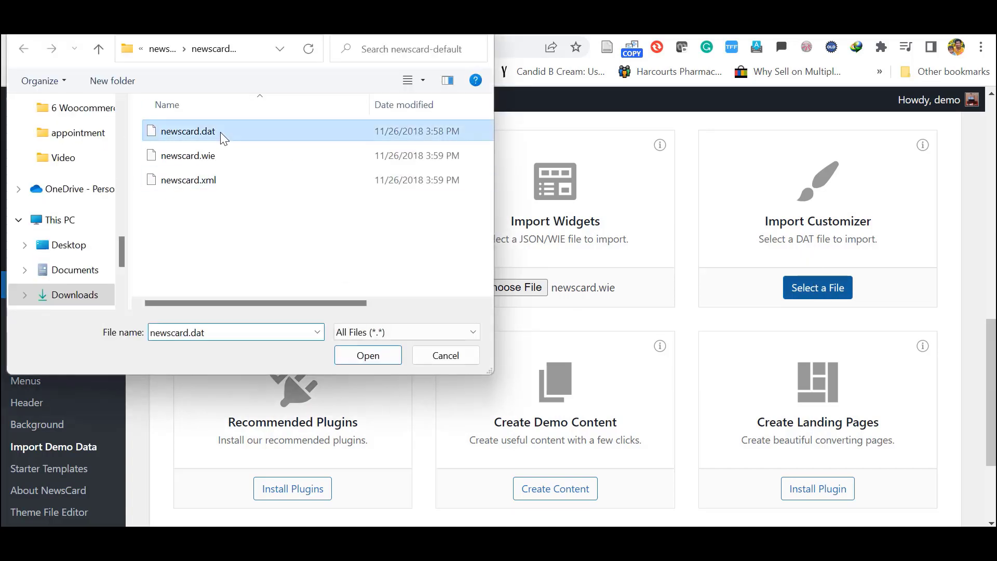
{"action": "left_click", "coordinate": [355, 354]}
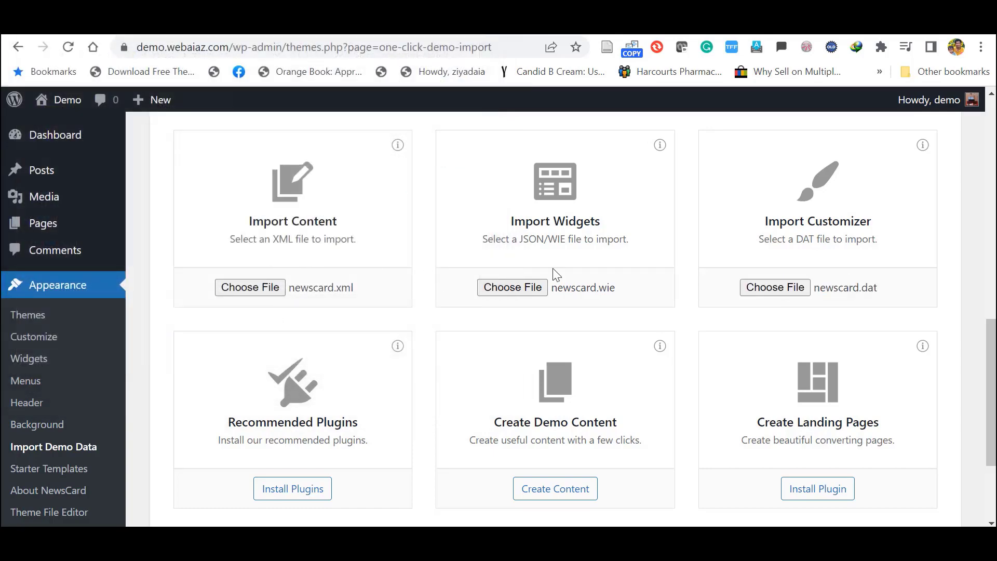
{"action": "scroll", "coordinate": [990, 364], "scroll_direction": "down", "scroll_amount": 3}
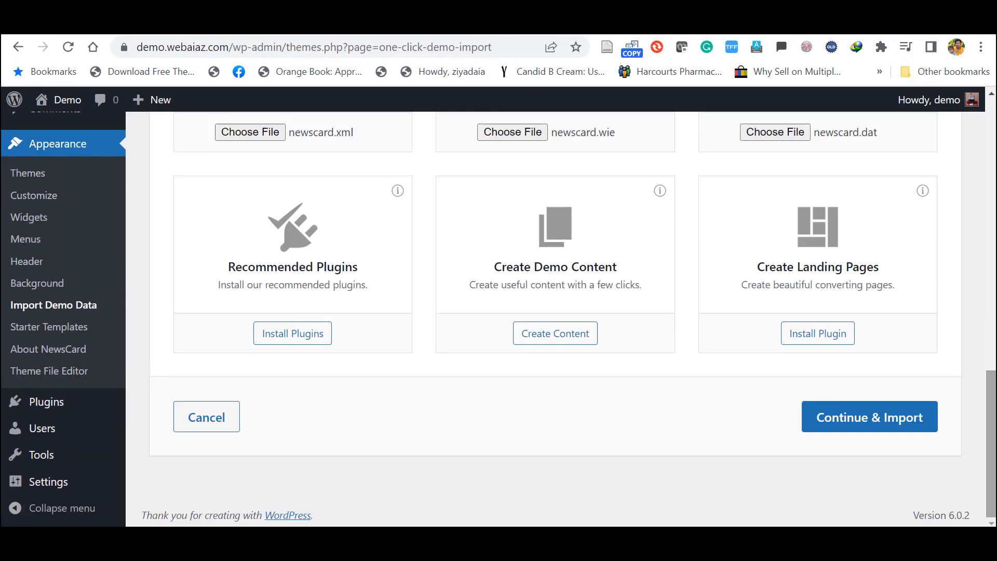
{"action": "left_click", "coordinate": [858, 425]}
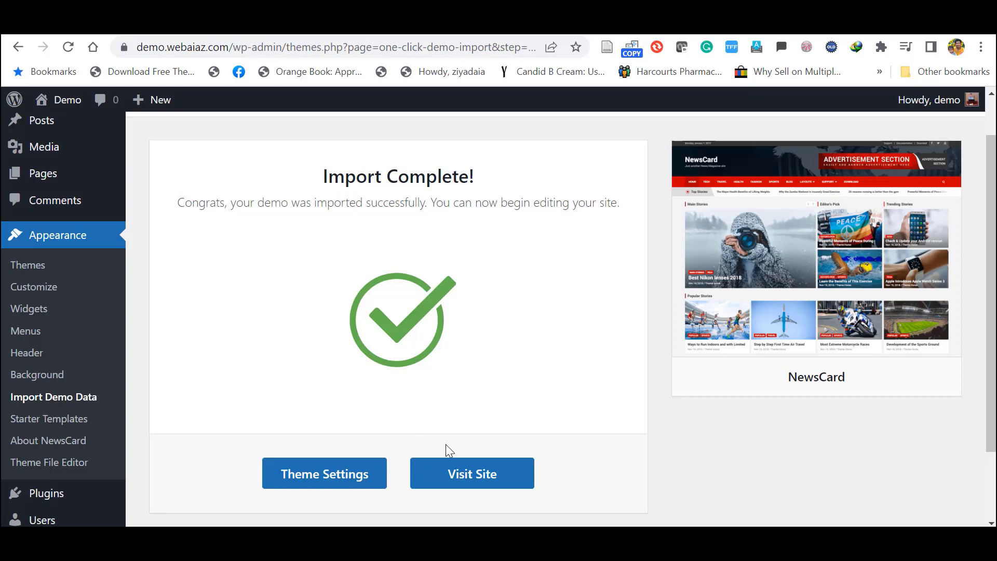
Visit the site and look over the imported home page from header to footer, including its Health category.
{"action": "left_click", "coordinate": [472, 475]}
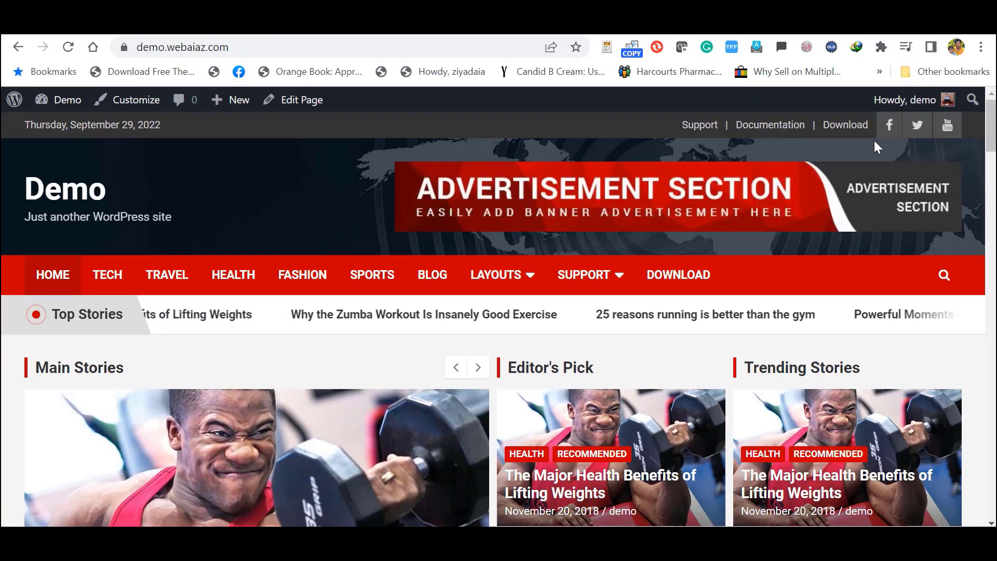
{"action": "scroll", "coordinate": [874, 140], "scroll_direction": "down", "scroll_amount": 5}
{"action": "scroll", "coordinate": [494, 319], "scroll_direction": "down", "scroll_amount": 20}
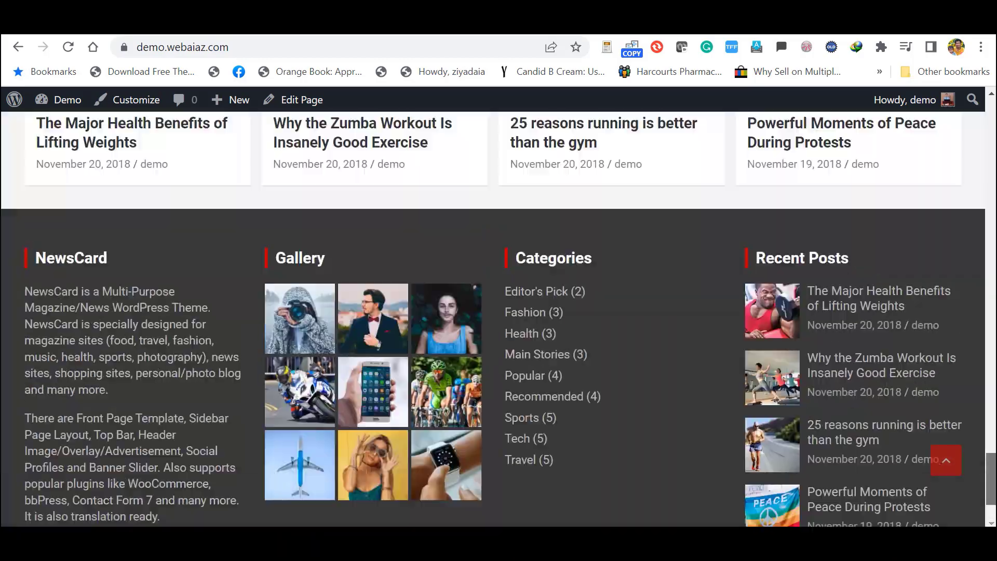
{"action": "scroll", "coordinate": [279, 277], "scroll_direction": "up", "scroll_amount": 20}
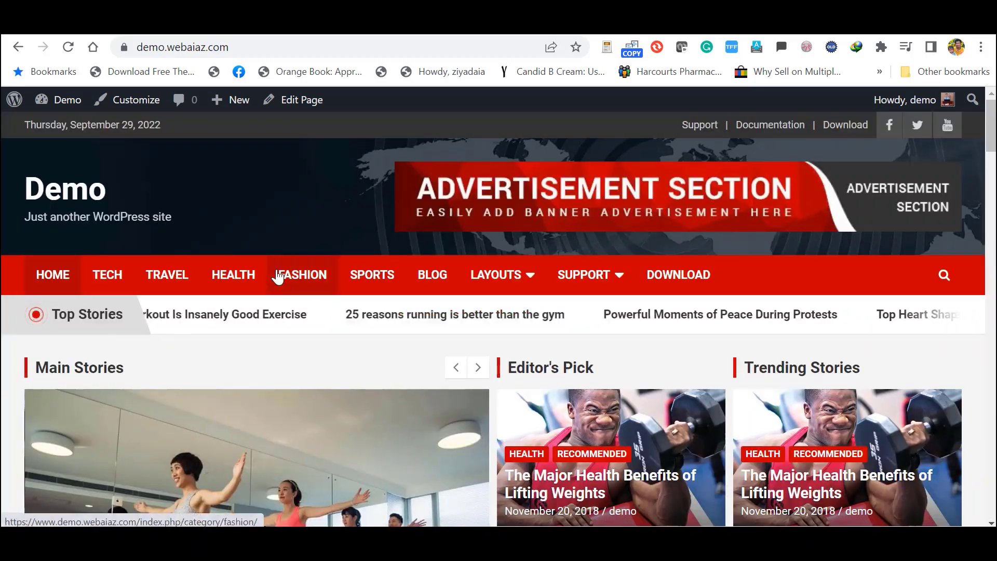
{"action": "left_click", "coordinate": [232, 276]}
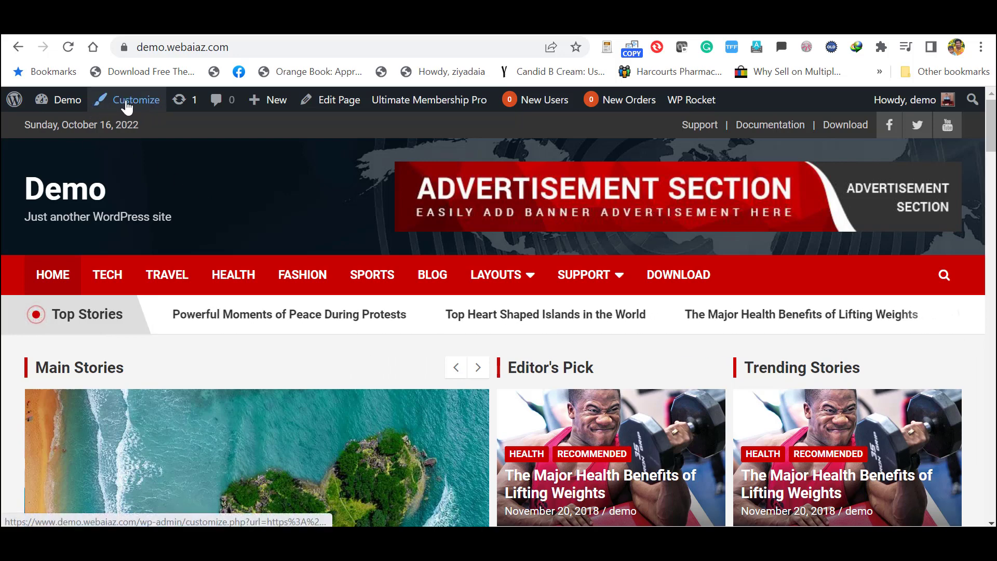
Go to the WordPress dashboard and open the theme Customizer from there.
{"action": "left_click", "coordinate": [144, 106]}
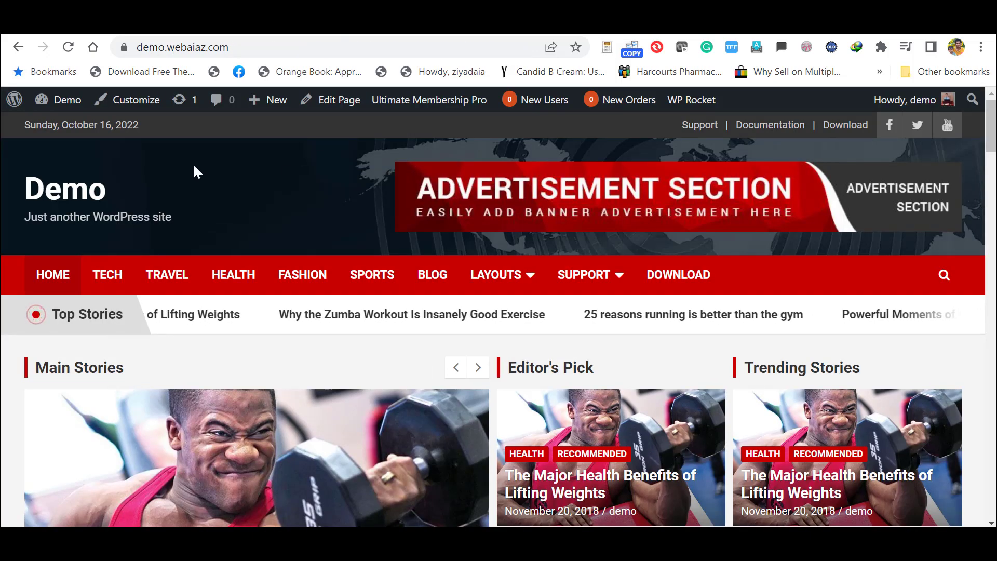
{"action": "mouse_move", "coordinate": [67, 100]}
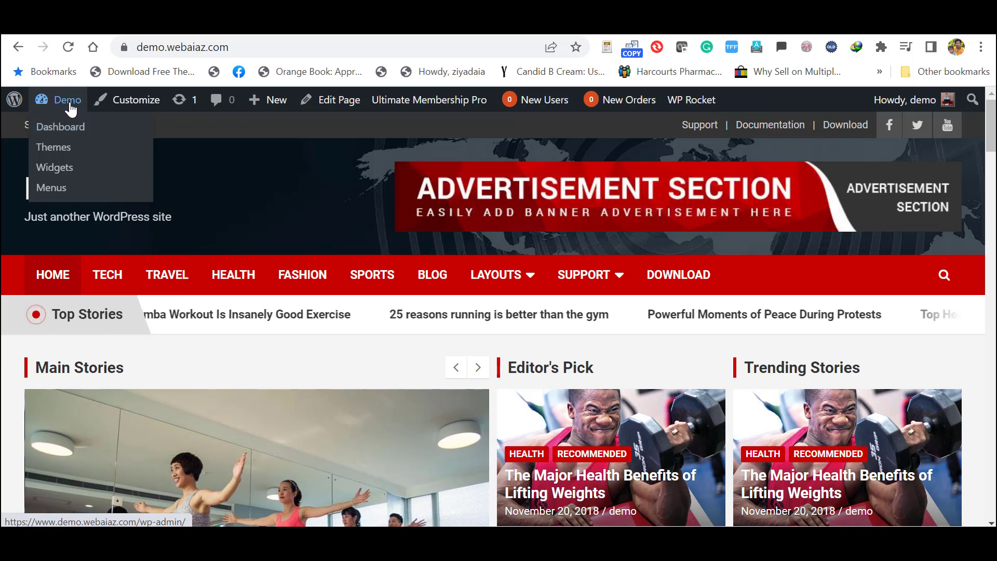
{"action": "left_click", "coordinate": [56, 134]}
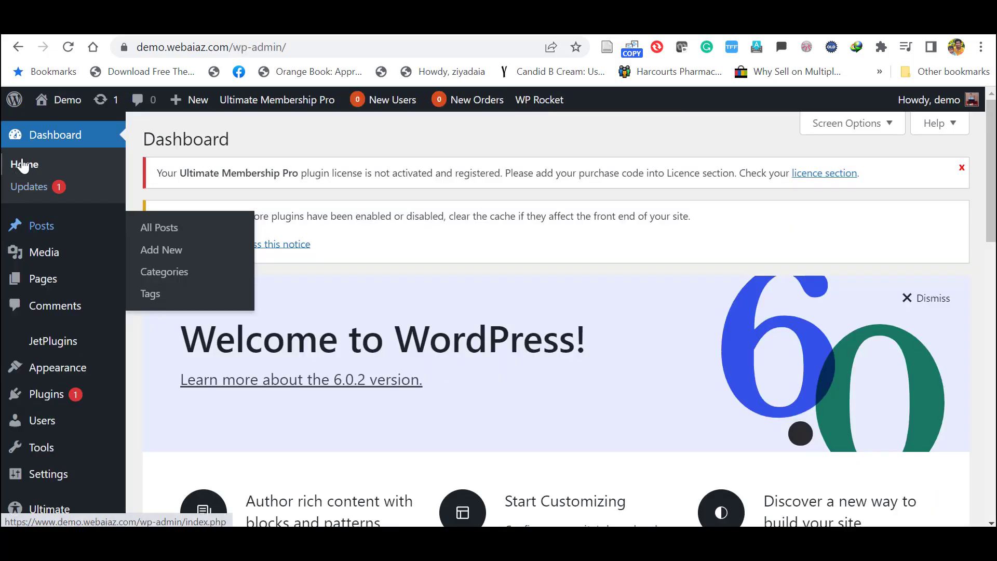
{"action": "mouse_move", "coordinate": [51, 370]}
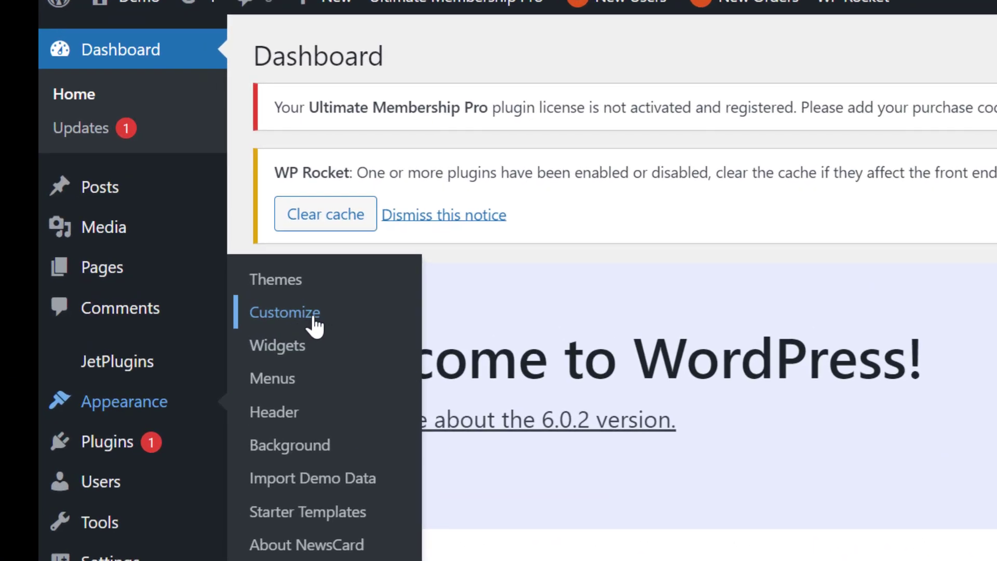
{"action": "left_click", "coordinate": [284, 313]}
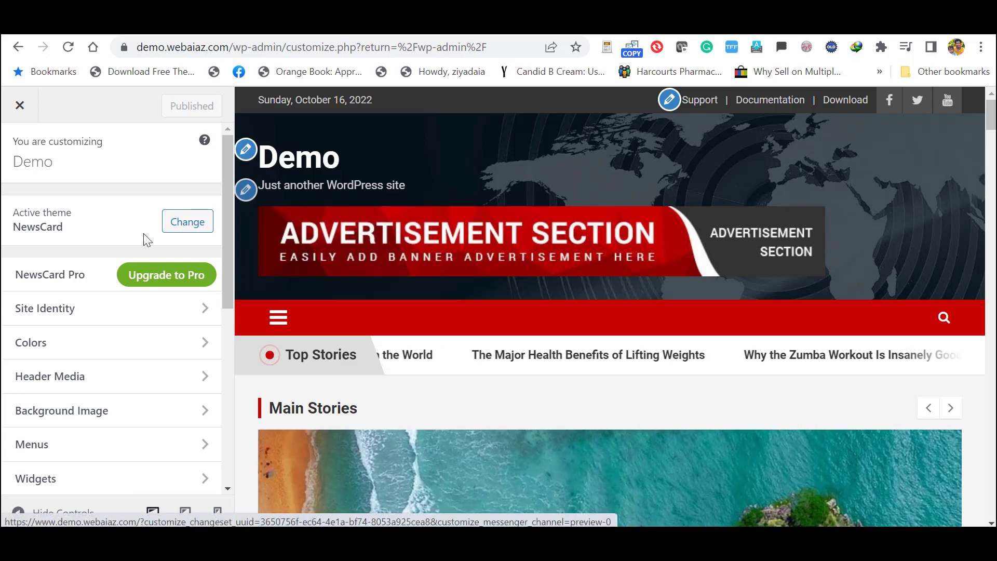
In Site Identity, set the site title to "Webaiaz" and the tagline to "No.01 News Provider", and publish the changes.
{"action": "left_click", "coordinate": [76, 310]}
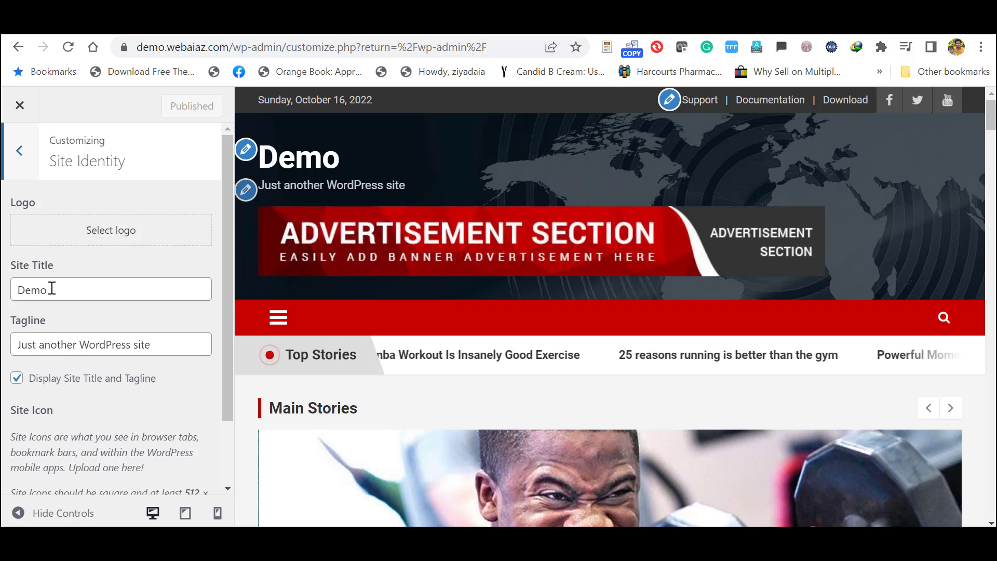
{"action": "left_click", "coordinate": [52, 289]}
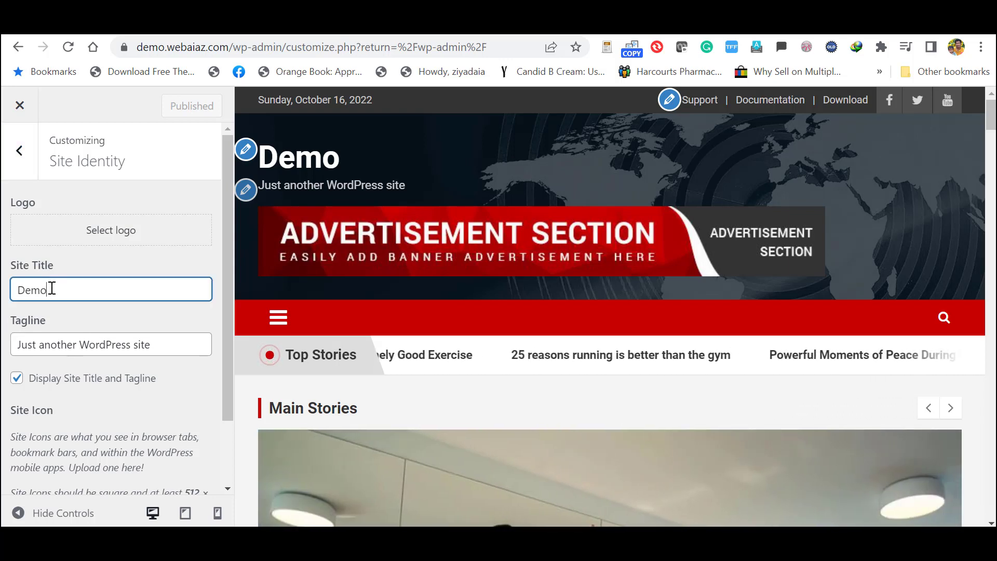
{"action": "key", "text": "BackSpace"}
{"action": "key", "text": "BackSpace"}
{"action": "key", "text": "BackSpace"}
{"action": "key", "text": "BackSpace"}
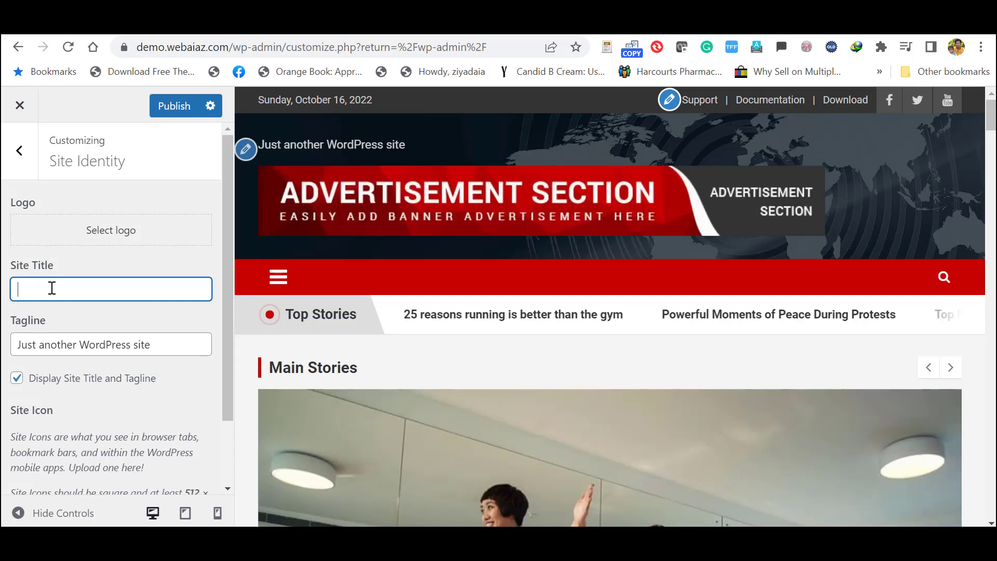
{"action": "type", "text": "Web"}
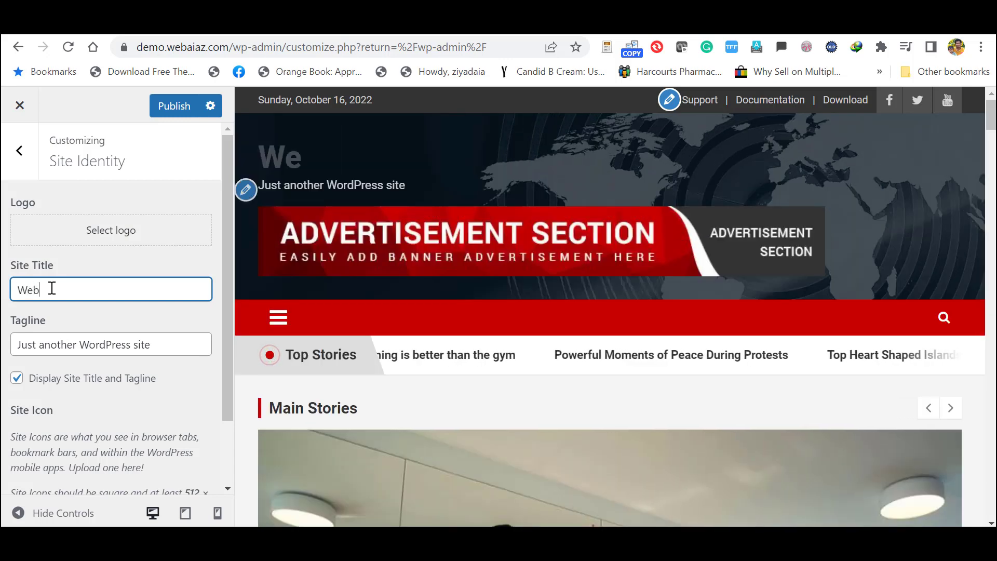
{"action": "type", "text": "aiaz"}
{"action": "key", "text": "Tab"}
{"action": "type", "text": "No.01 News Provider"}
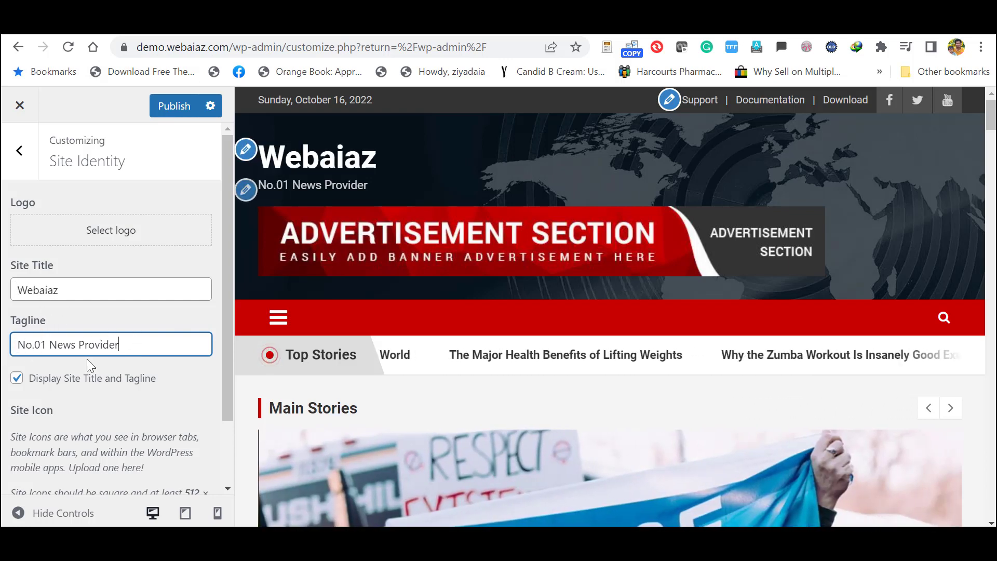
{"action": "left_click", "coordinate": [182, 110]}
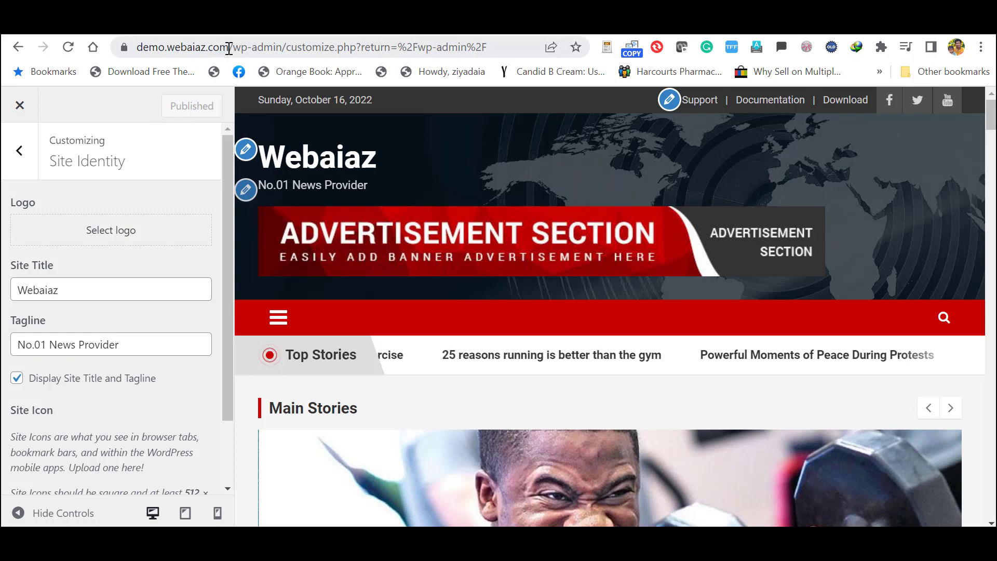
{"action": "left_click_drag", "start_coordinate": [228, 49], "coordinate": [94, 60]}
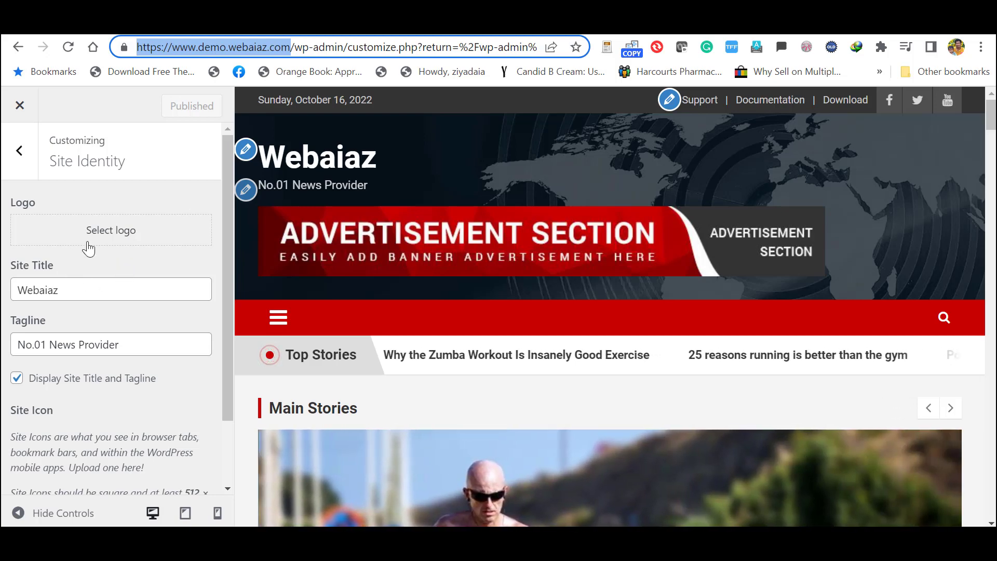
Upload logo.jpg from the ColorMag folder and select it as the site logo.
{"action": "left_click", "coordinate": [102, 236]}
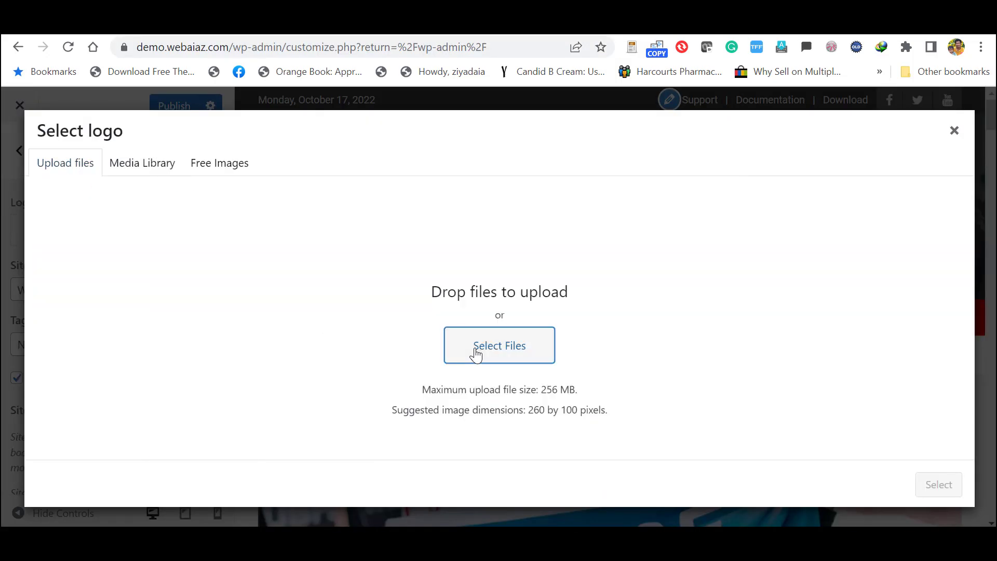
{"action": "left_click", "coordinate": [476, 354]}
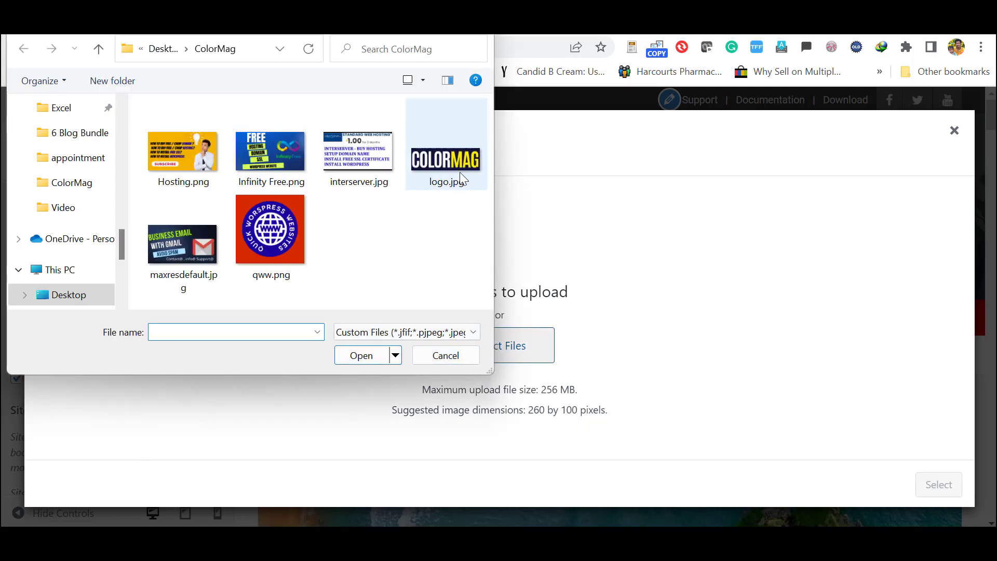
{"action": "left_click", "coordinate": [457, 165]}
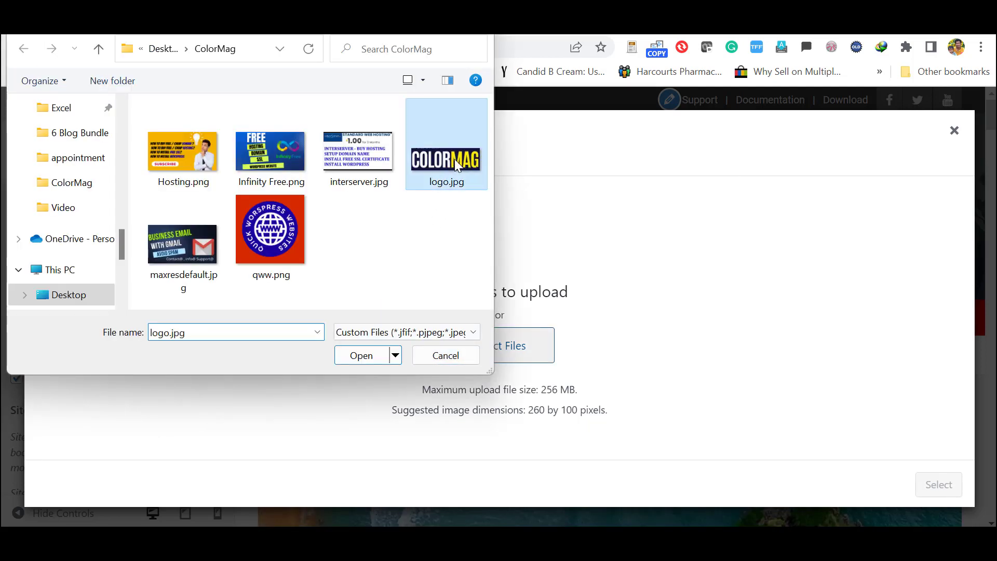
{"action": "left_click", "coordinate": [361, 356]}
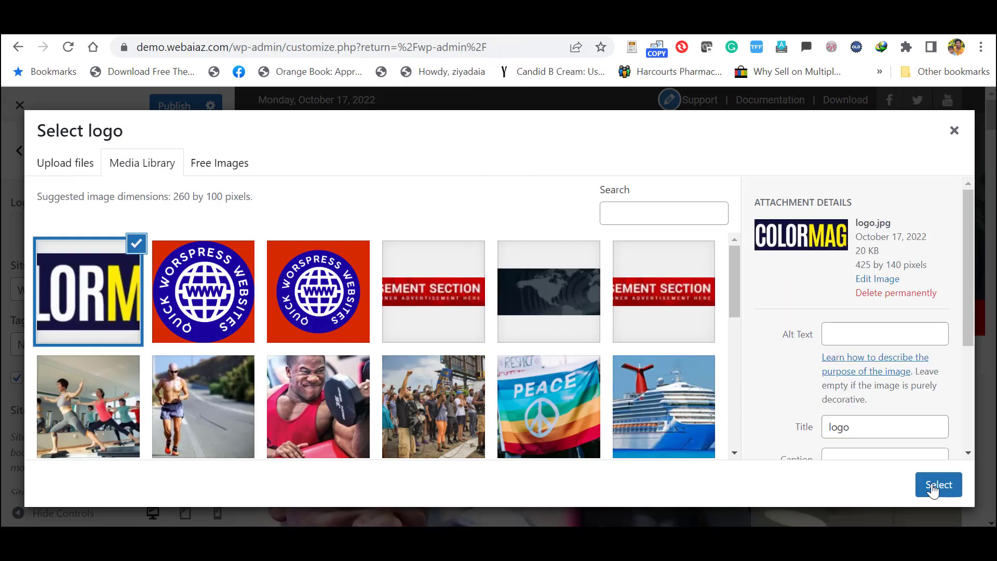
{"action": "left_click", "coordinate": [932, 490]}
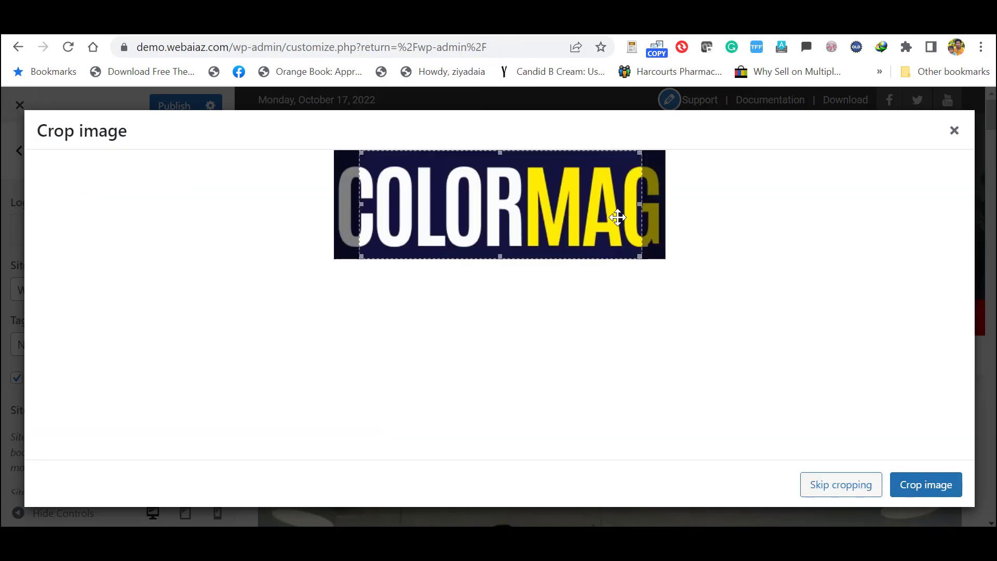
Extend the crop area to cover the whole logo image, crop it, and publish the change.
{"action": "left_click_drag", "start_coordinate": [657, 197], "coordinate": [674, 207]}
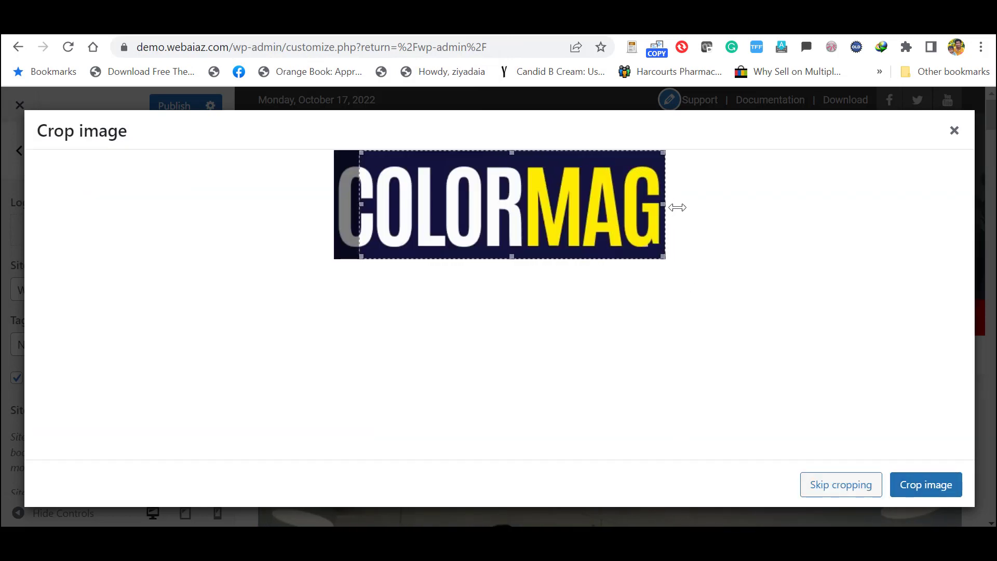
{"action": "left_click_drag", "start_coordinate": [362, 208], "coordinate": [290, 218]}
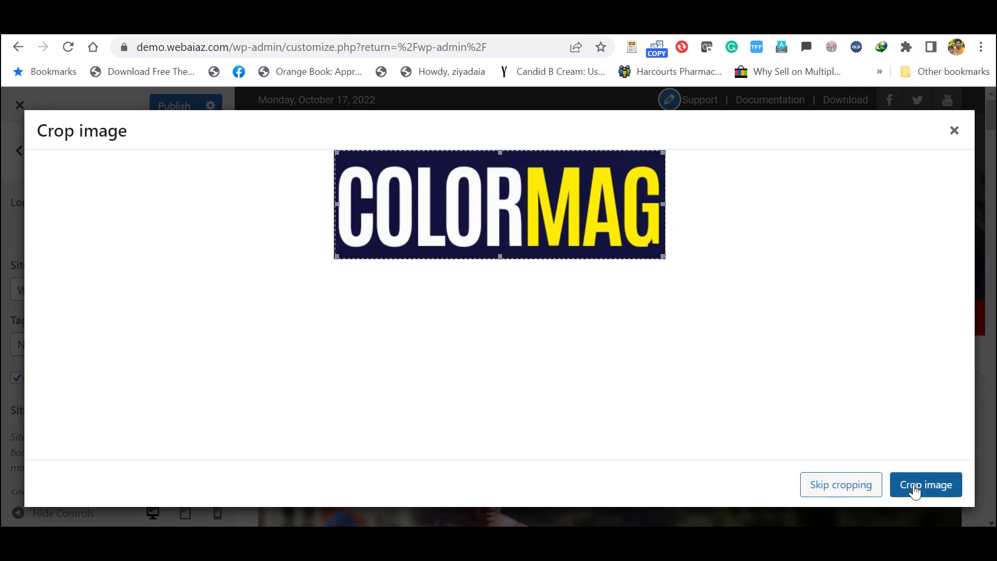
{"action": "left_click", "coordinate": [919, 487]}
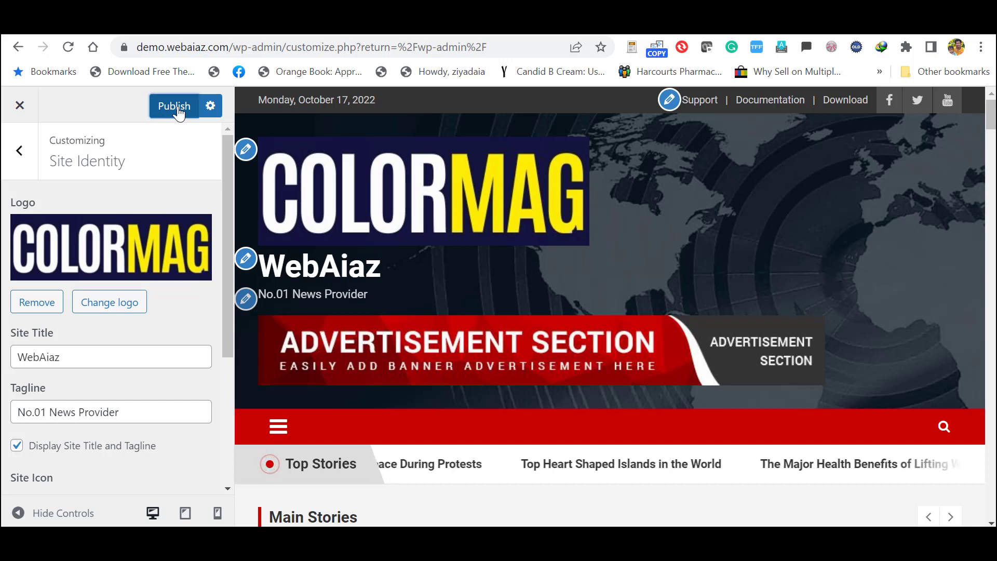
{"action": "left_click", "coordinate": [175, 107]}
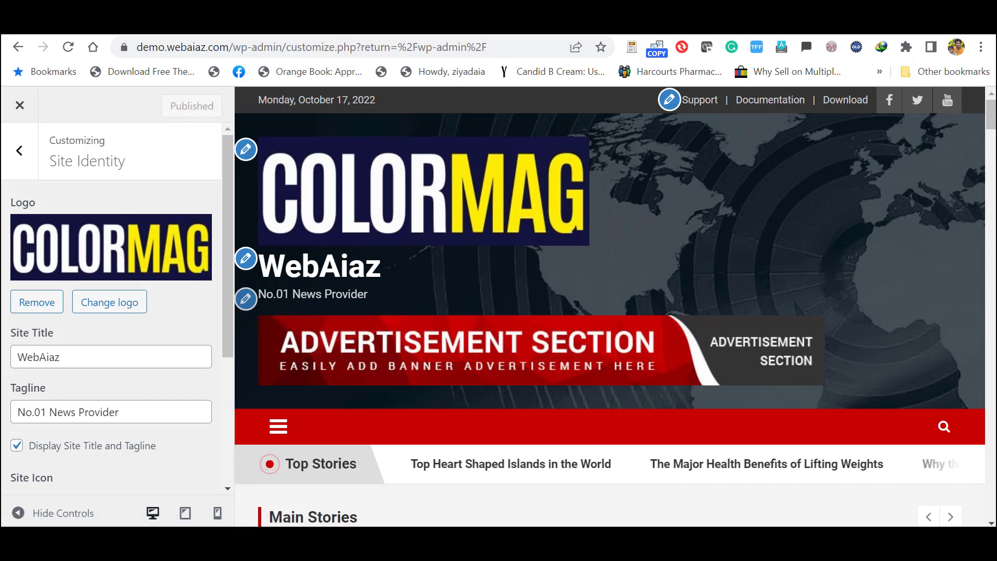
Turn off the display of the site title and tagline, publish the change, and check the site's home page.
{"action": "left_click", "coordinate": [416, 21]}
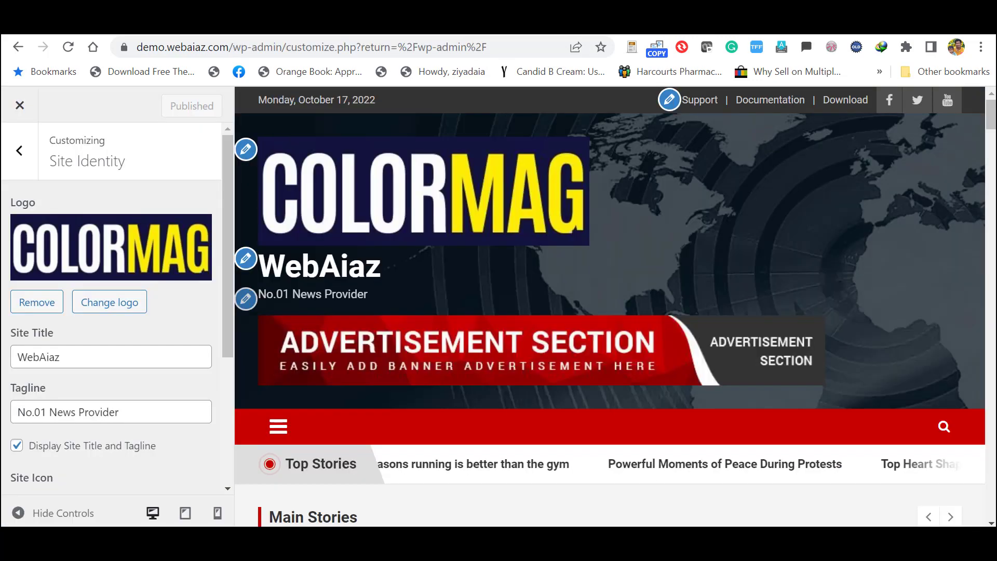
{"action": "scroll", "coordinate": [17, 367], "scroll_direction": "down", "scroll_amount": 2}
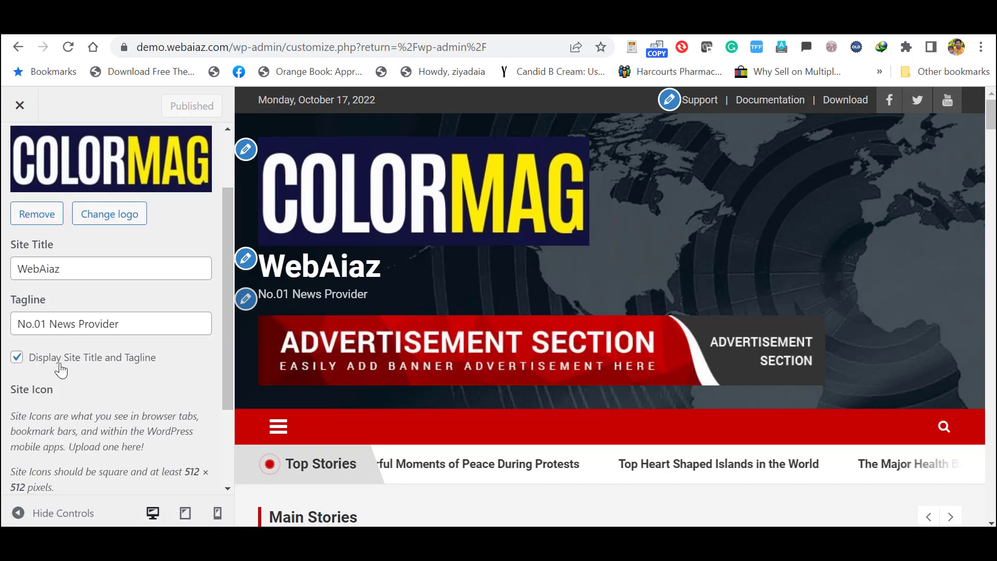
{"action": "left_click", "coordinate": [18, 363]}
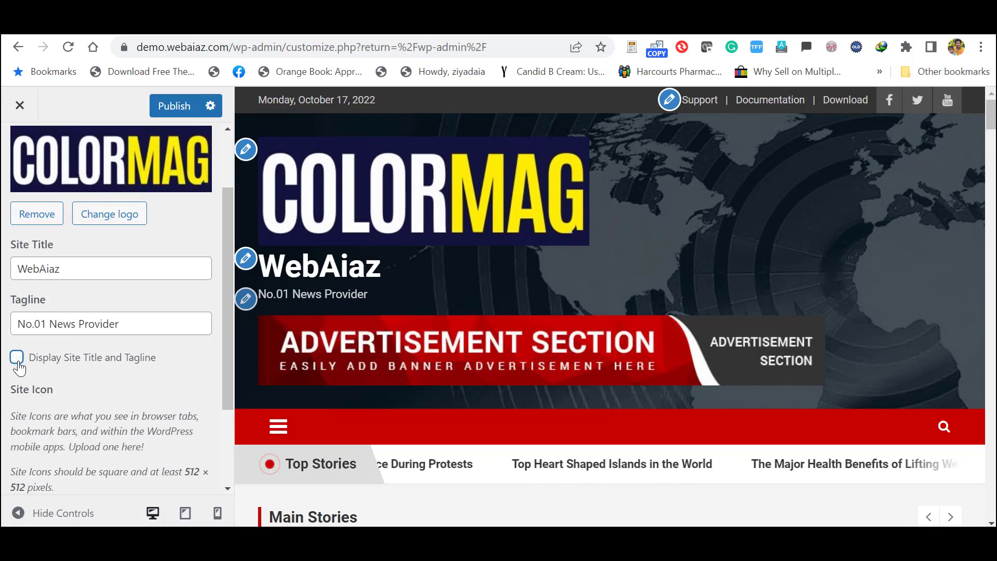
{"action": "left_click", "coordinate": [178, 109]}
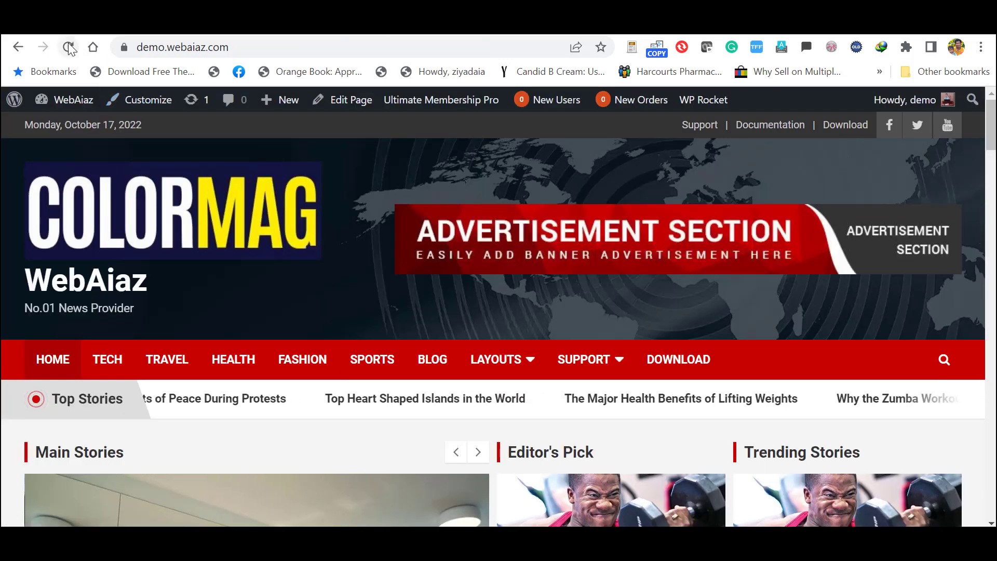
{"action": "left_click", "coordinate": [300, 239]}
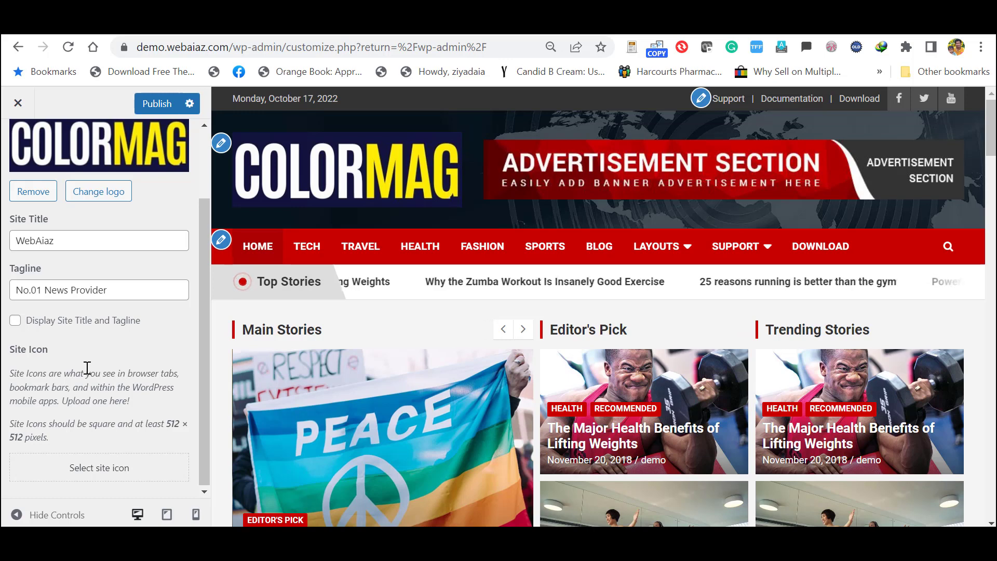
Set the cropped Quick Worspress Websites emblem from the media library as the site icon, without cropping it.
{"action": "left_click", "coordinate": [87, 470]}
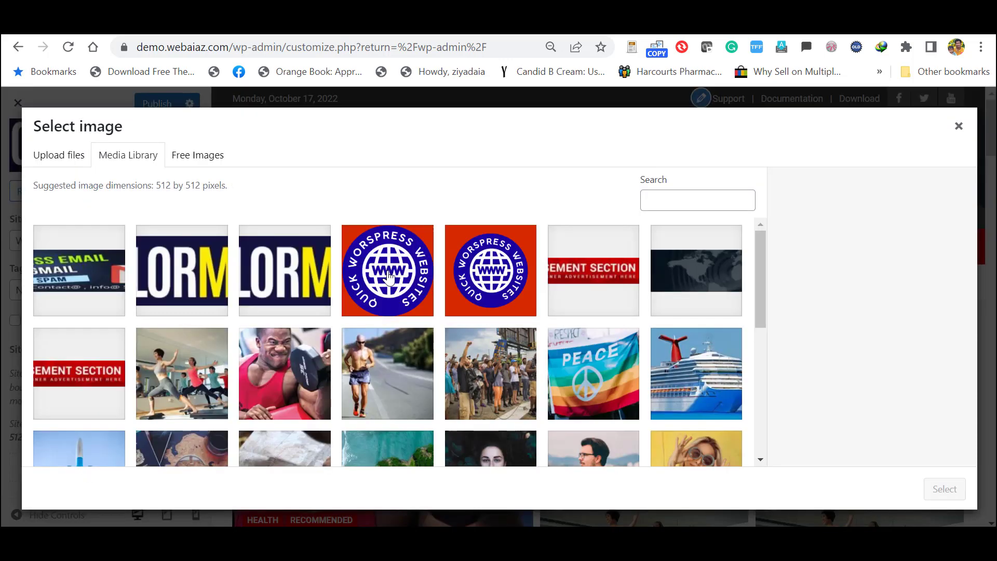
{"action": "left_click", "coordinate": [389, 277]}
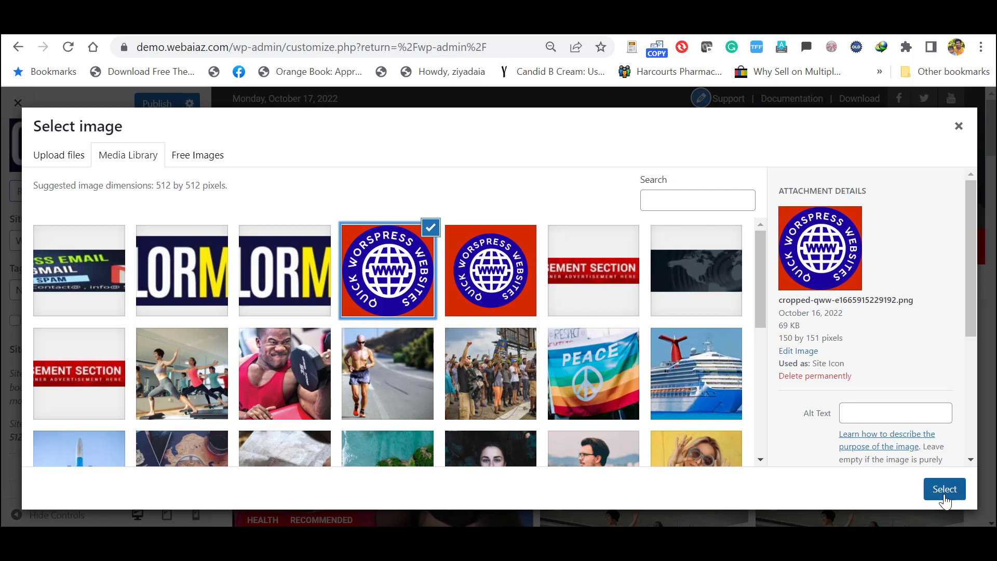
{"action": "left_click", "coordinate": [944, 489]}
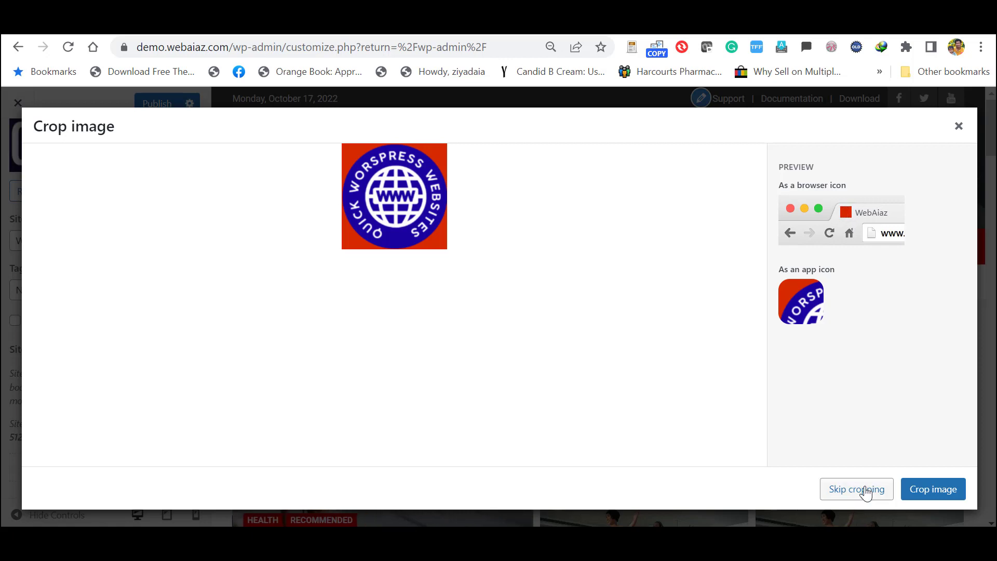
{"action": "left_click", "coordinate": [865, 491]}
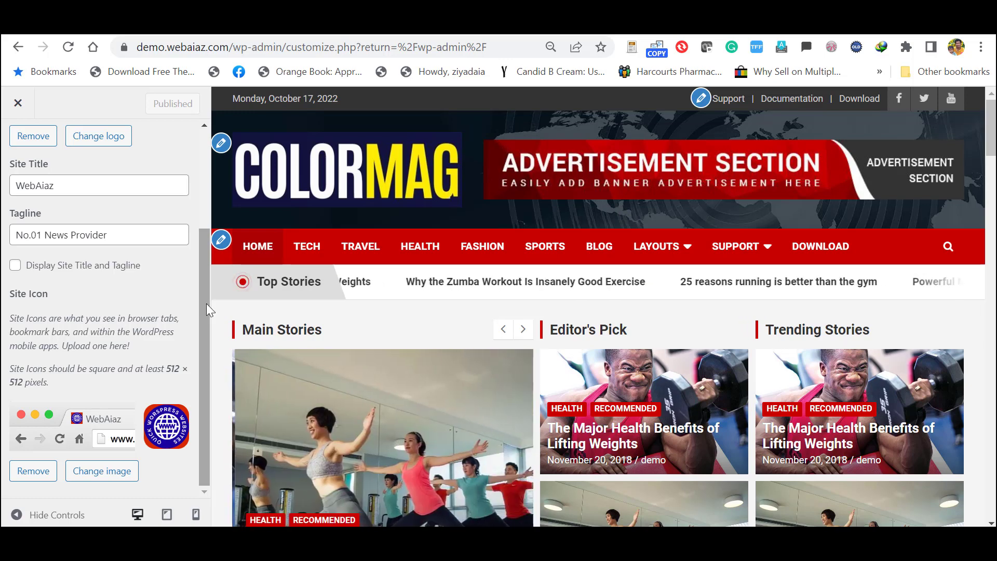
Leave Site Identity and open the Header section of the Customizer.
{"action": "left_click_drag", "start_coordinate": [207, 303], "coordinate": [209, 155]}
{"action": "left_click", "coordinate": [17, 144]}
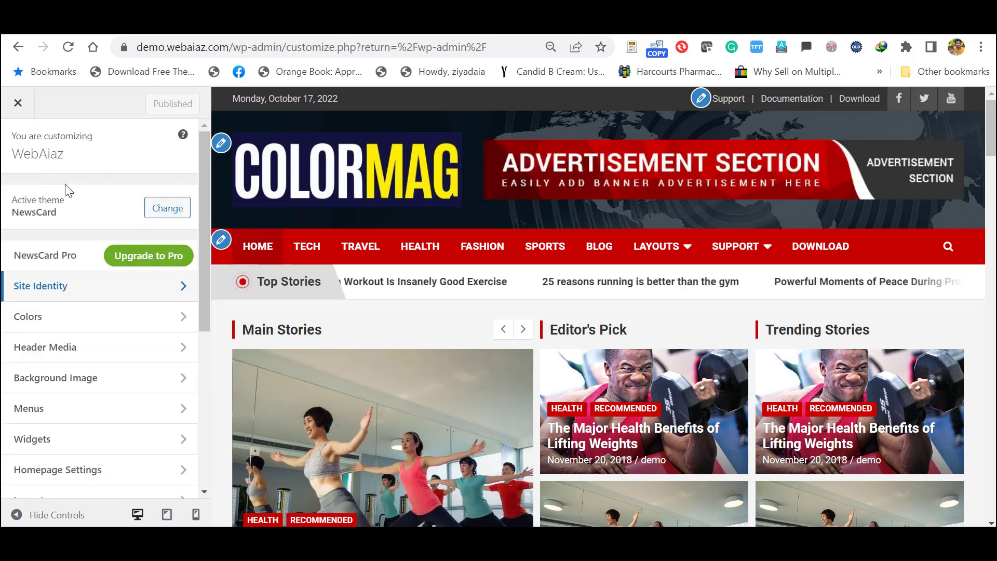
{"action": "left_click_drag", "start_coordinate": [204, 225], "coordinate": [220, 337]}
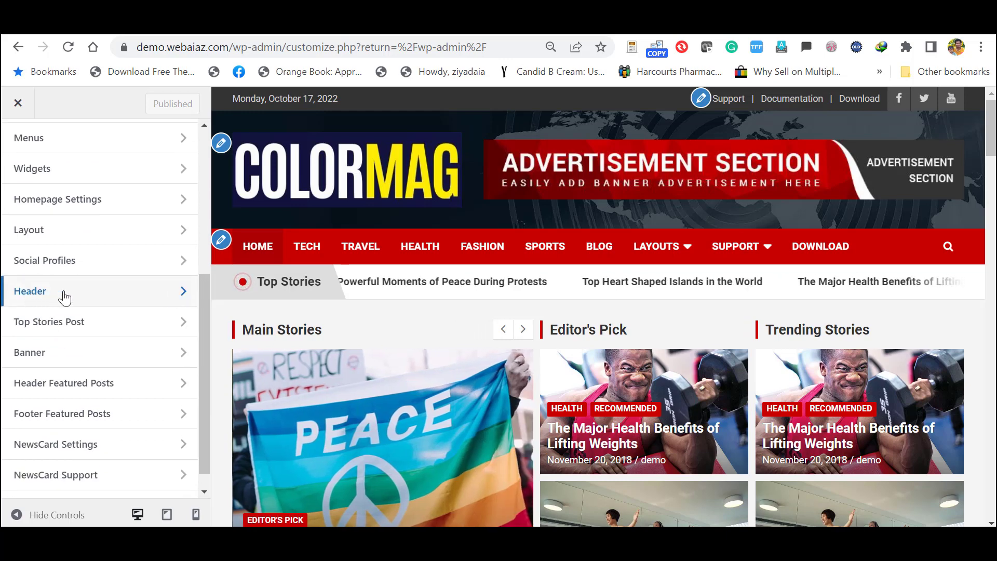
{"action": "left_click", "coordinate": [64, 297]}
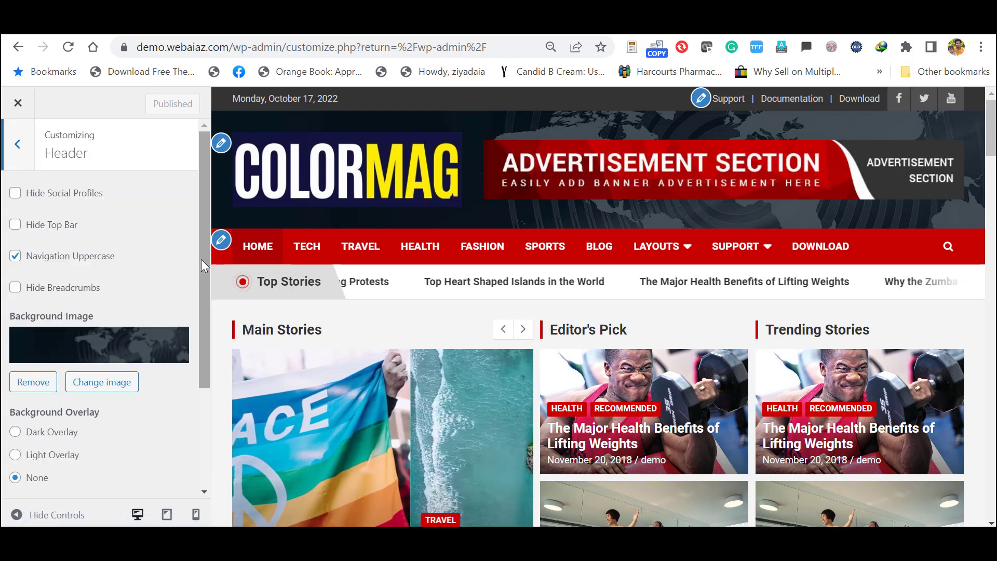
Review the Header options, start changing the background image, and view the attachment details of header-bg.jpg for its dimensions.
{"action": "scroll", "coordinate": [18, 231], "scroll_direction": "down", "scroll_amount": 2}
{"action": "scroll", "coordinate": [19, 252], "scroll_direction": "down", "scroll_amount": 1}
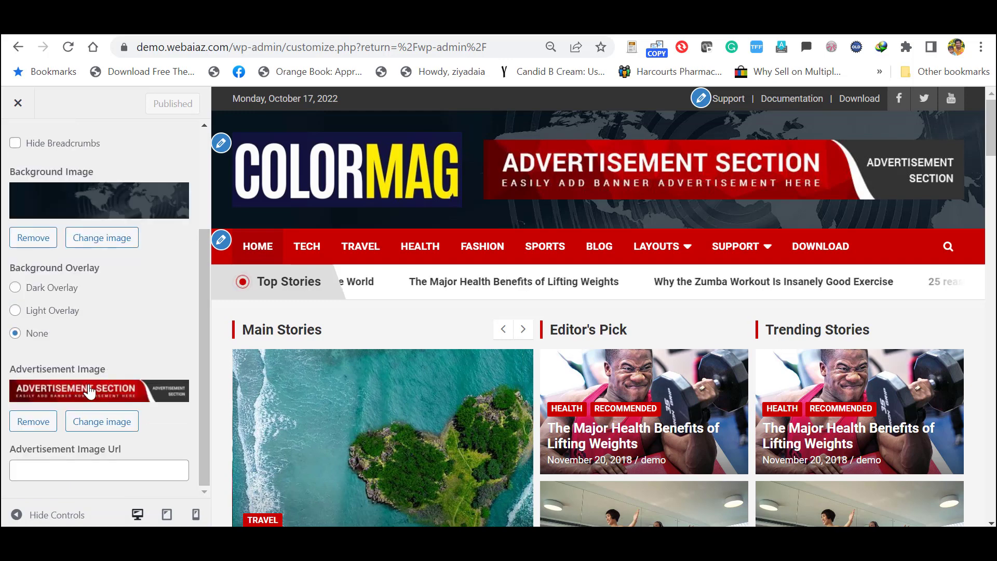
{"action": "scroll", "coordinate": [117, 395], "scroll_direction": "up", "scroll_amount": 1}
{"action": "left_click_drag", "start_coordinate": [199, 283], "coordinate": [199, 261]}
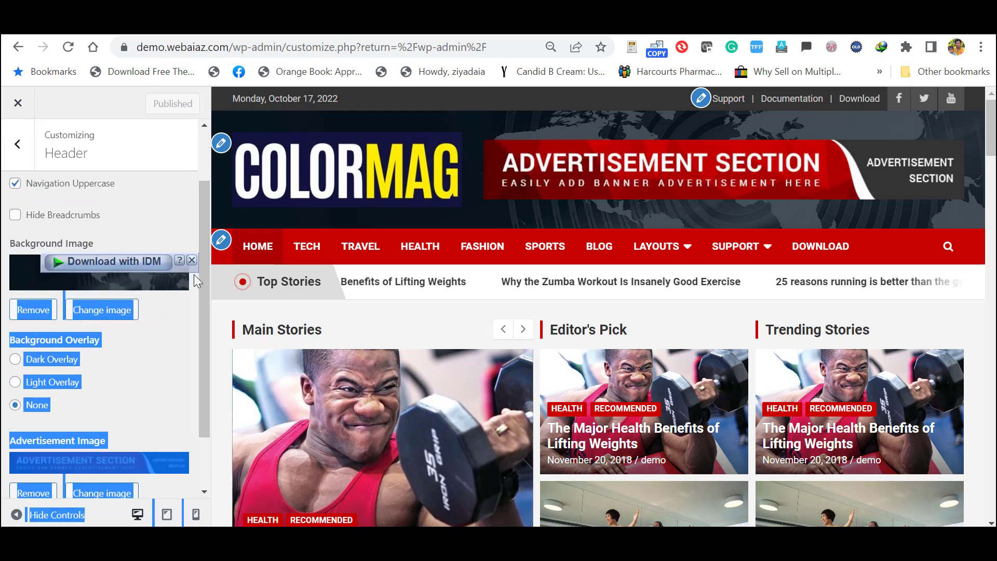
{"action": "left_click", "coordinate": [196, 278]}
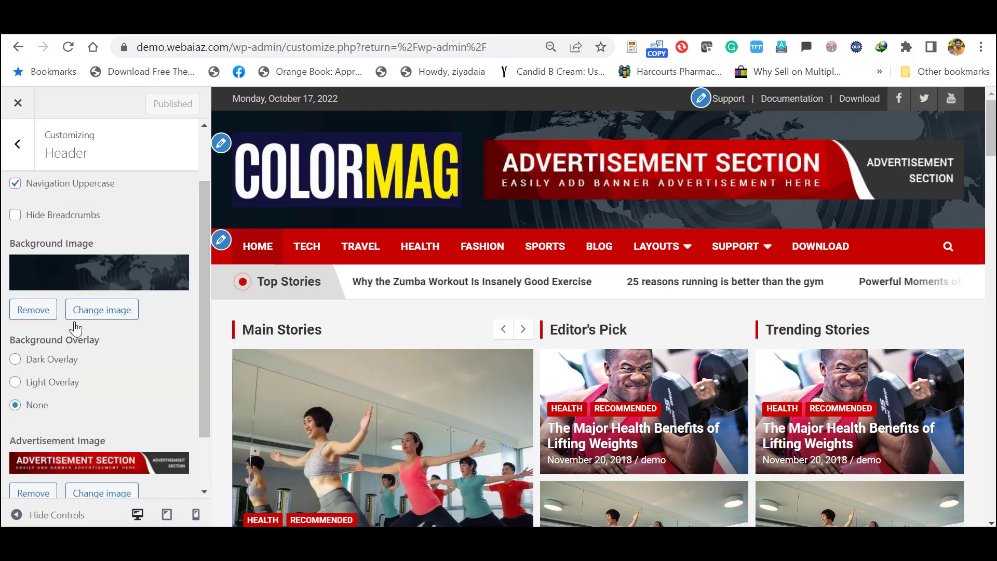
{"action": "left_click", "coordinate": [98, 316]}
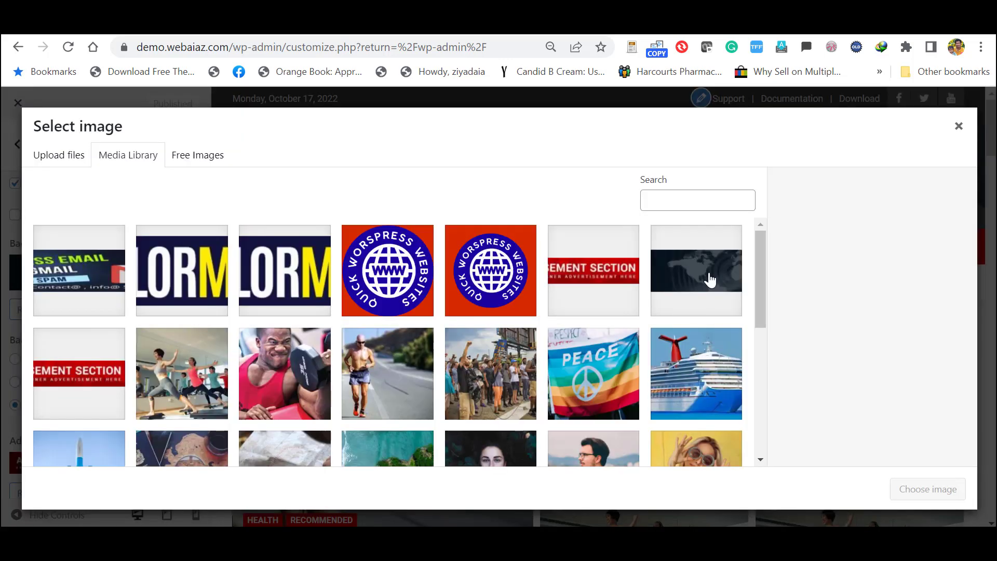
{"action": "left_click", "coordinate": [708, 278]}
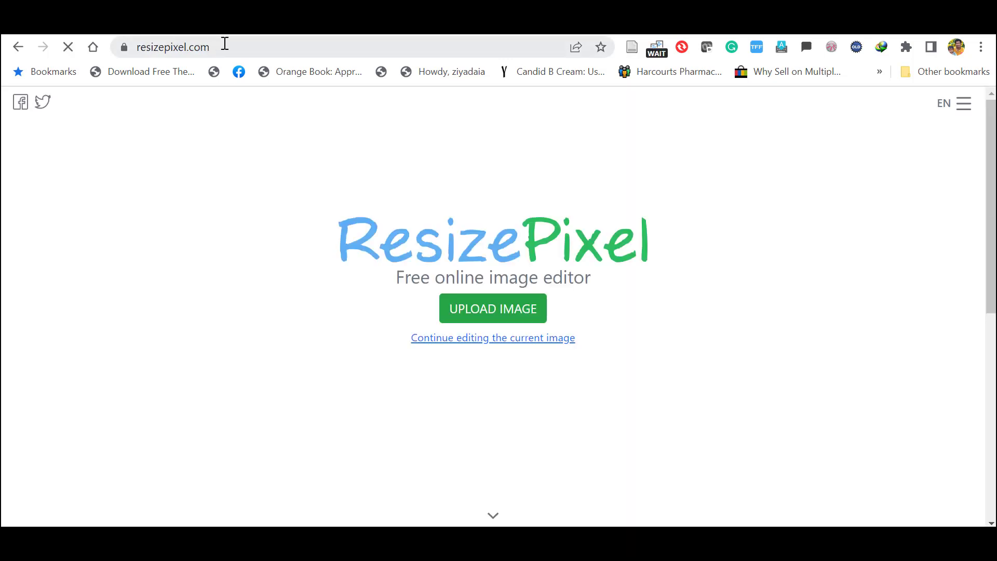
Switch to resizepixel.com and upload world.jpg for editing.
{"action": "left_click", "coordinate": [224, 44]}
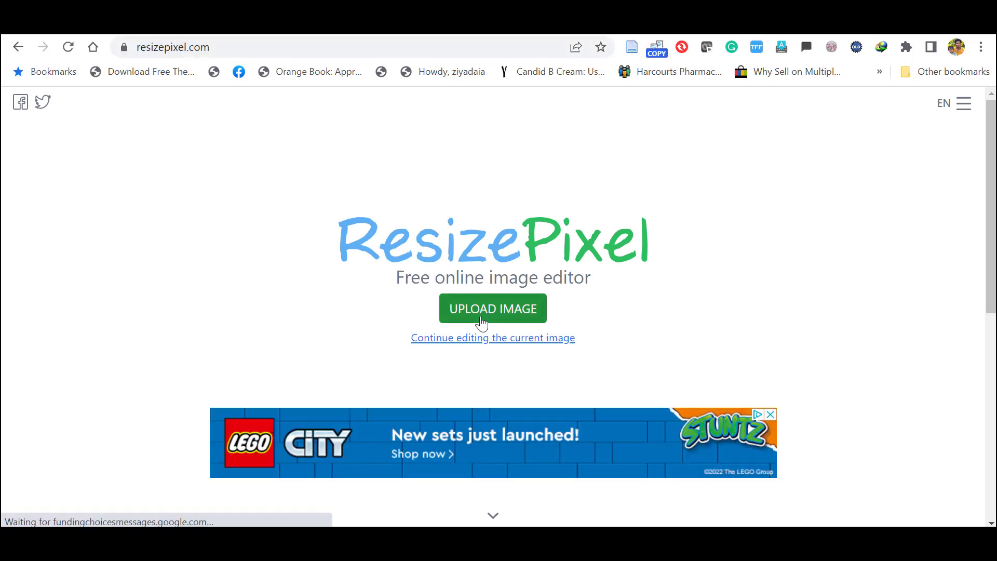
{"action": "left_click", "coordinate": [482, 322]}
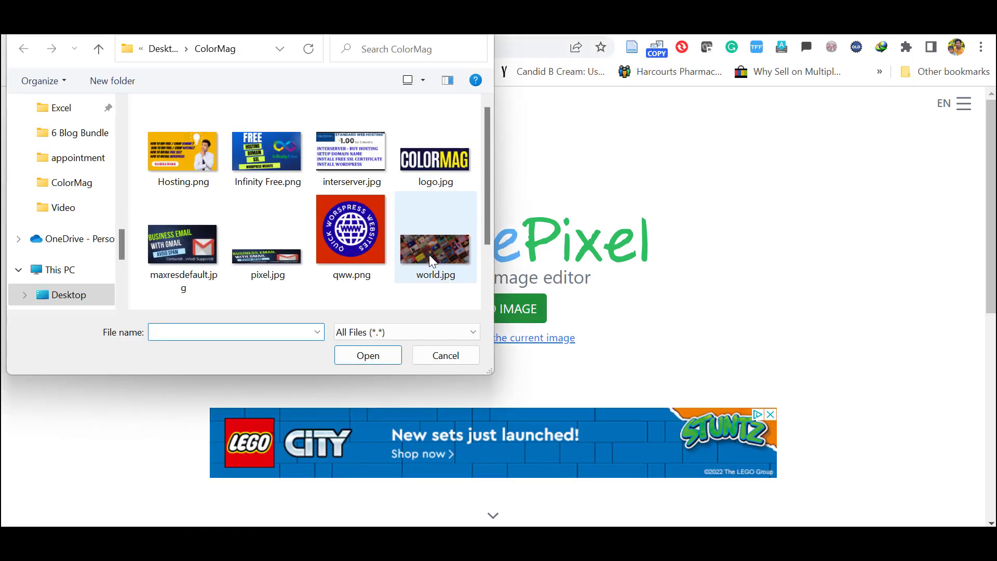
{"action": "left_click", "coordinate": [431, 259]}
{"action": "left_click", "coordinate": [368, 355]}
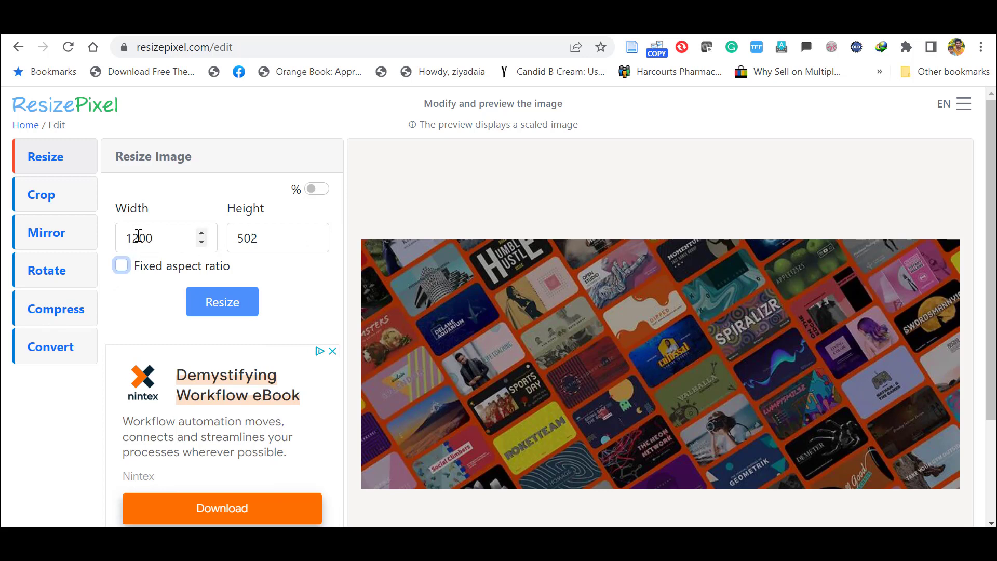
Resize the world.jpg image to a width of 1500 and a height of 300 pixels without a fixed aspect ratio.
{"action": "double_click", "coordinate": [139, 238]}
{"action": "type", "text": "1500"}
{"action": "key", "text": "Tab"}
{"action": "type", "text": "300"}
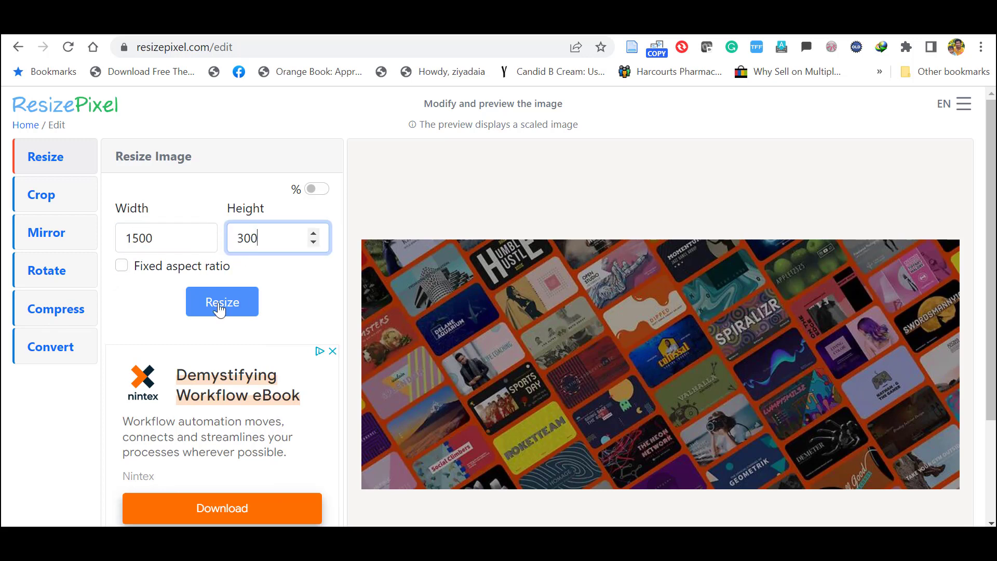
{"action": "left_click", "coordinate": [221, 307]}
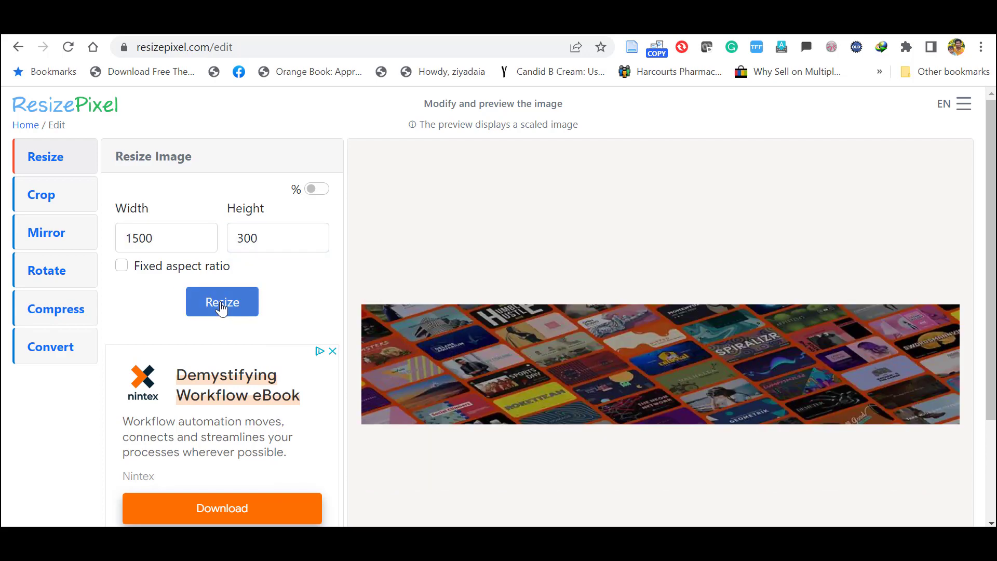
Download the resized world.jpg image.
{"action": "scroll", "coordinate": [933, 309], "scroll_direction": "down", "scroll_amount": 3}
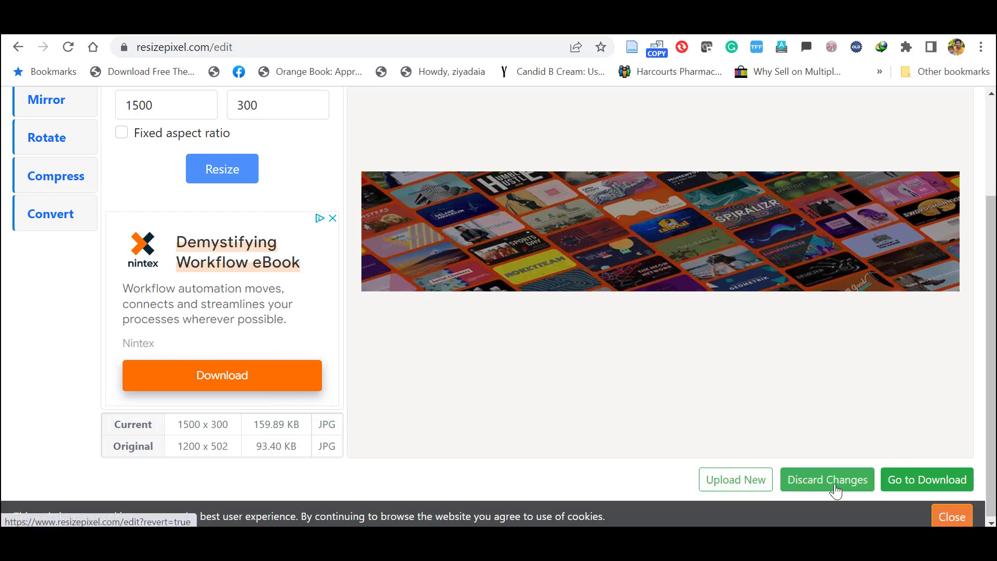
{"action": "left_click", "coordinate": [915, 479]}
{"action": "left_click", "coordinate": [915, 479]}
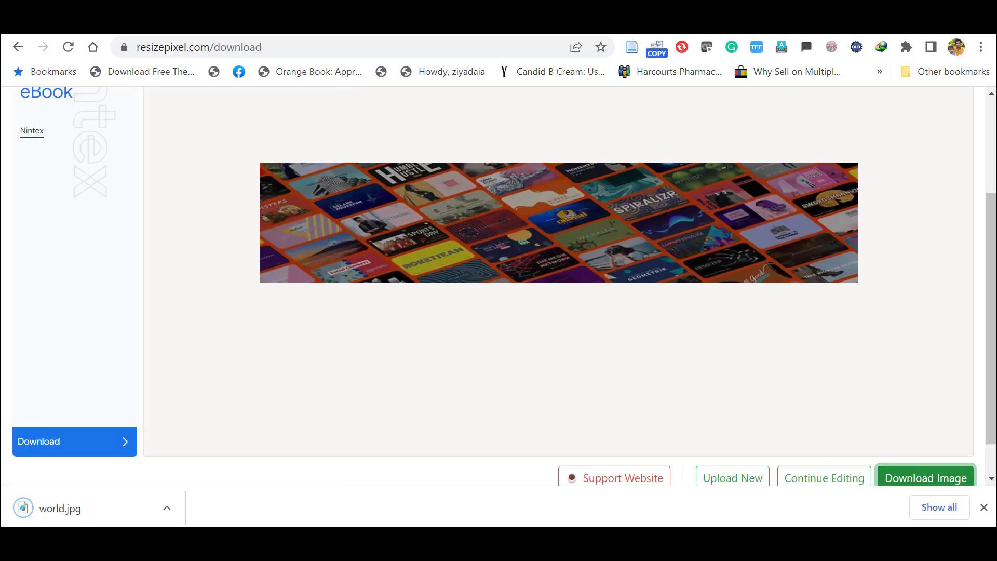
Switch back to the WordPress Customizer, upload the resized world.jpg, and choose it as the header background image.
{"action": "key", "text": "ctrl+Tab"}
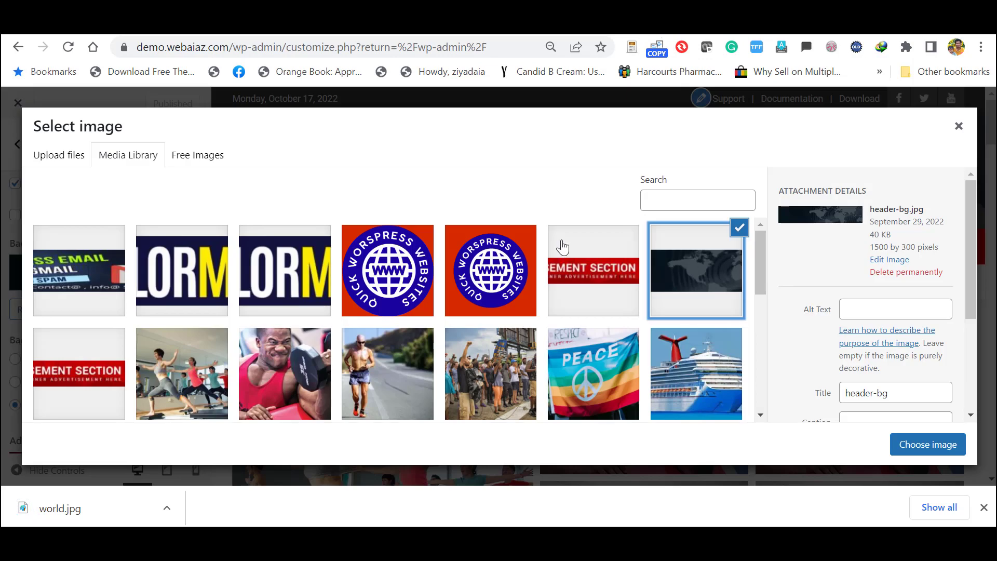
{"action": "left_click_drag", "start_coordinate": [60, 508], "coordinate": [519, 261]}
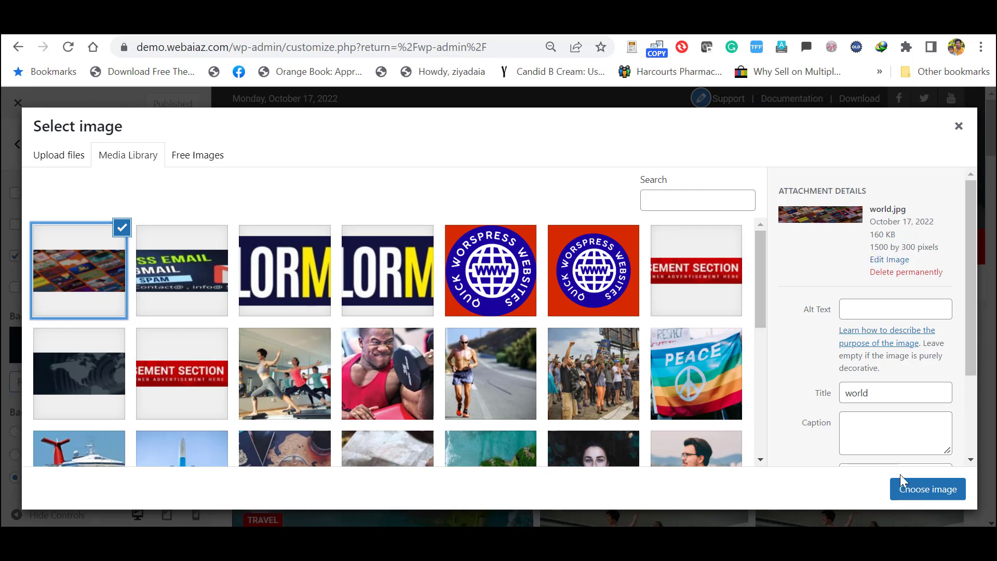
{"action": "left_click", "coordinate": [912, 493]}
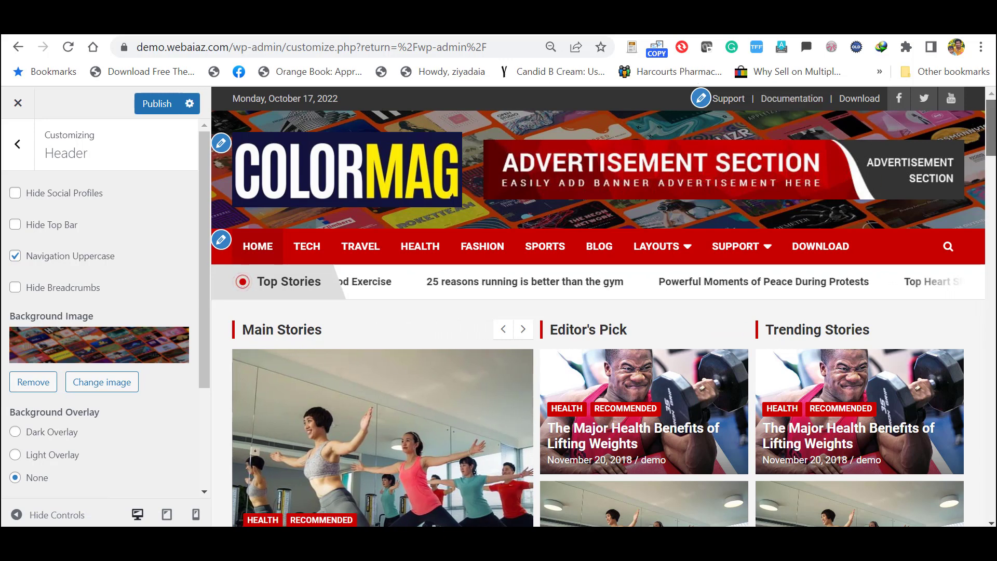
{"action": "scroll", "coordinate": [218, 288], "scroll_direction": "down", "scroll_amount": 2}
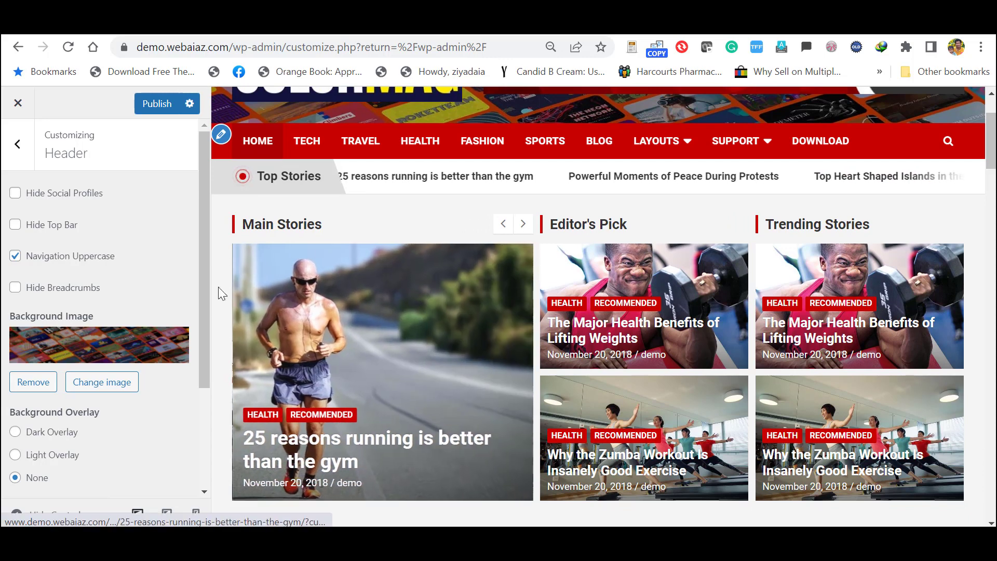
Upload youtube.jpg from the ColorMag folder and choose it as the header's advertisement image.
{"action": "left_click_drag", "start_coordinate": [201, 307], "coordinate": [223, 439]}
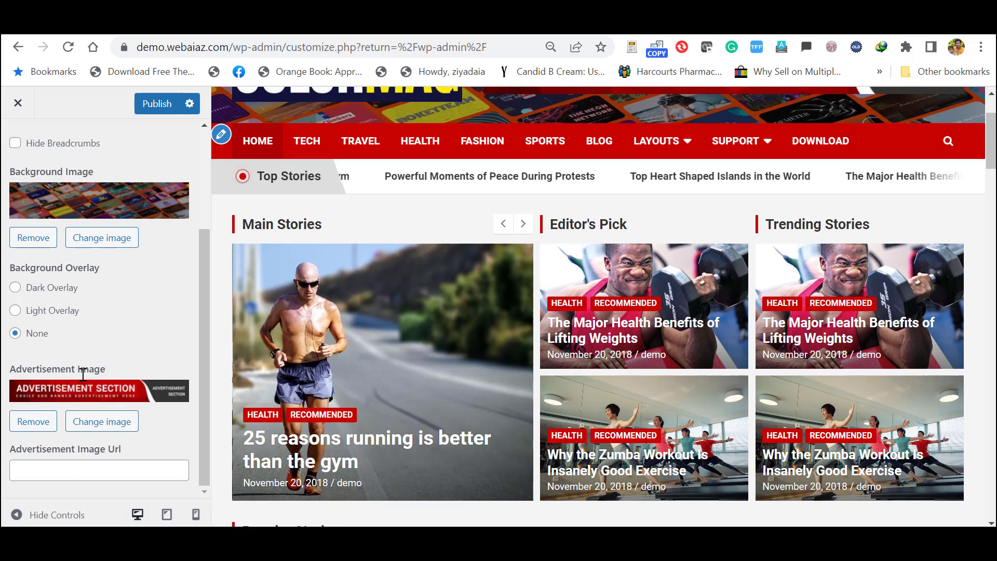
{"action": "left_click", "coordinate": [110, 421]}
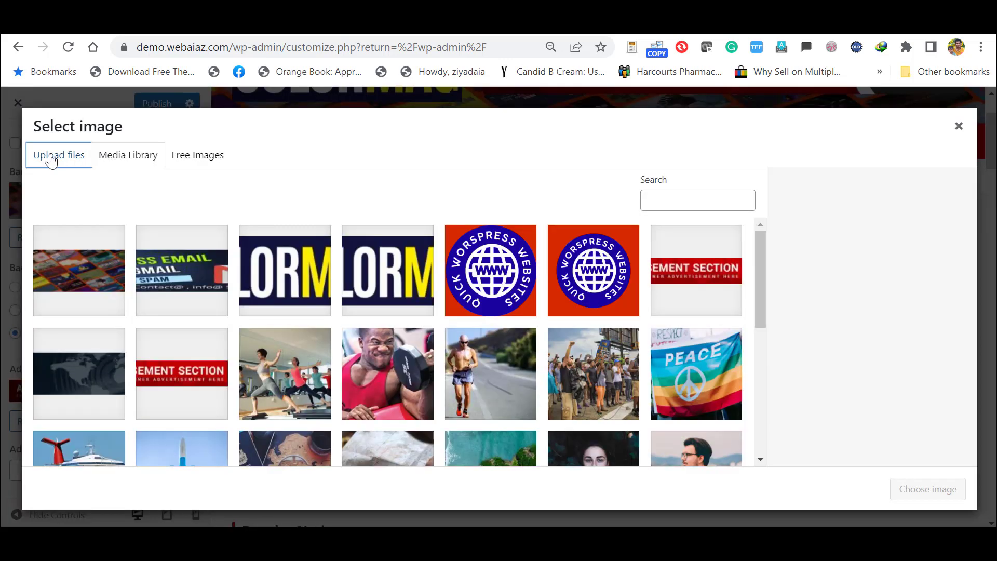
{"action": "left_click", "coordinate": [51, 161]}
{"action": "left_click", "coordinate": [492, 332]}
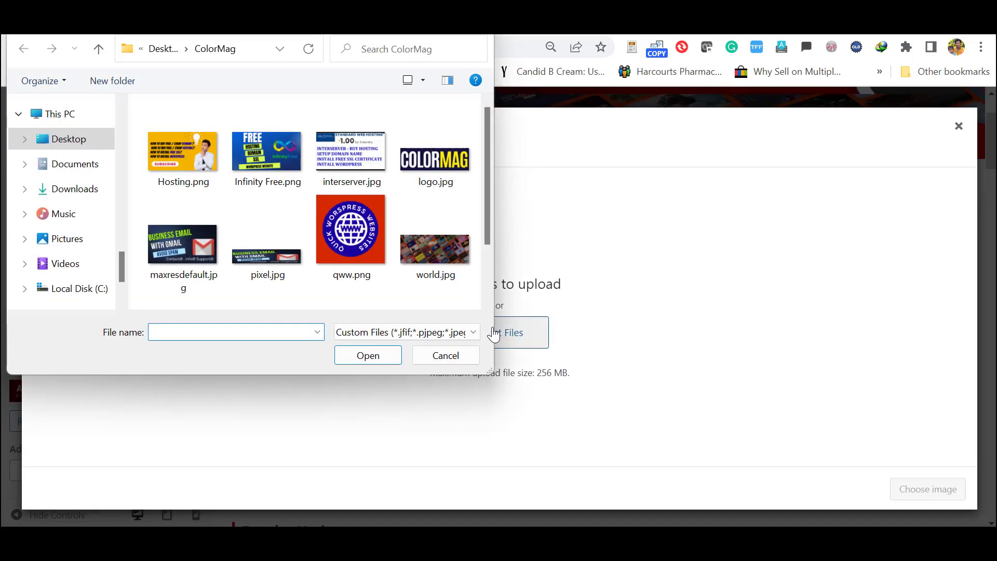
{"action": "left_click_drag", "start_coordinate": [487, 211], "coordinate": [476, 270]}
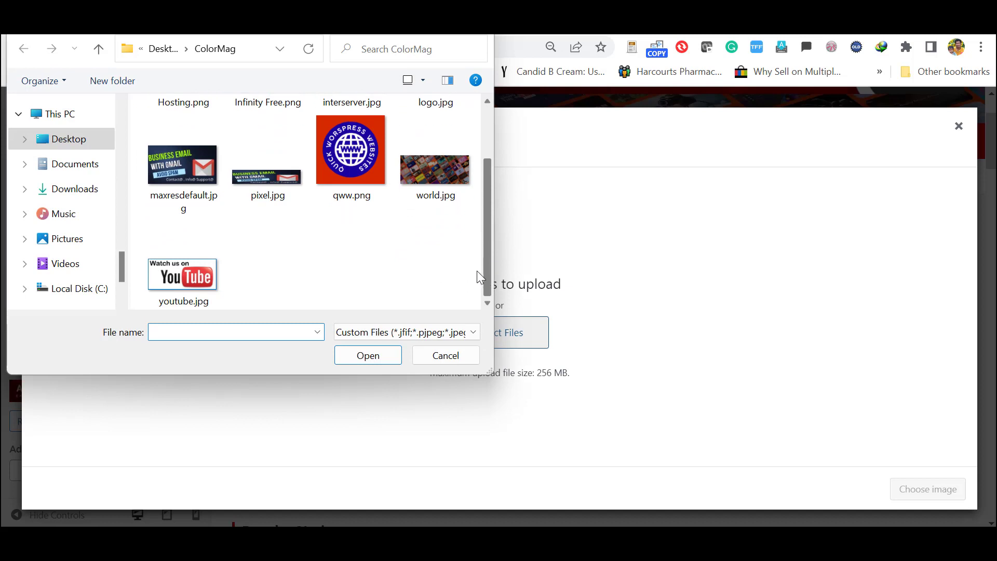
{"action": "left_click", "coordinate": [172, 267]}
{"action": "left_click", "coordinate": [340, 351]}
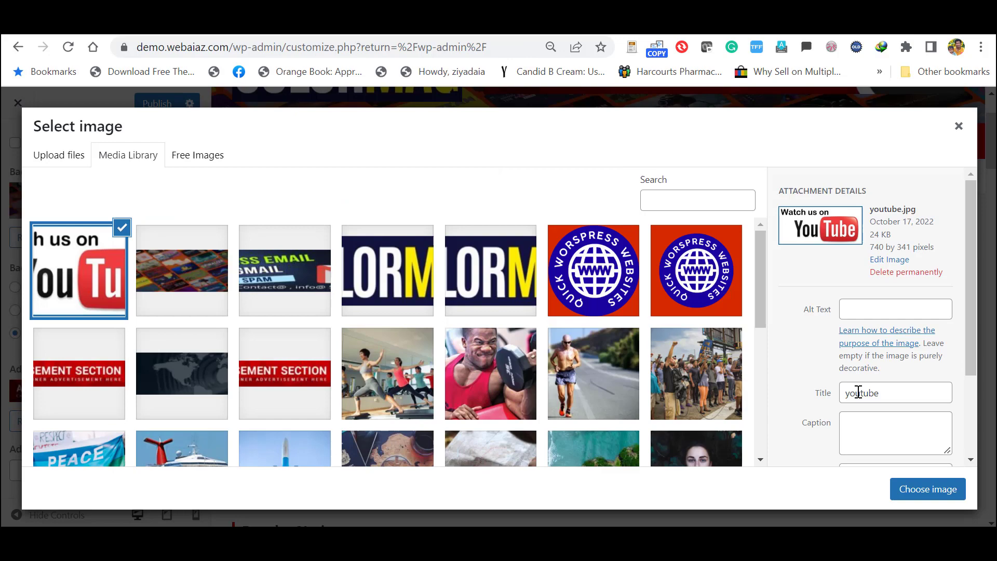
{"action": "left_click", "coordinate": [908, 490]}
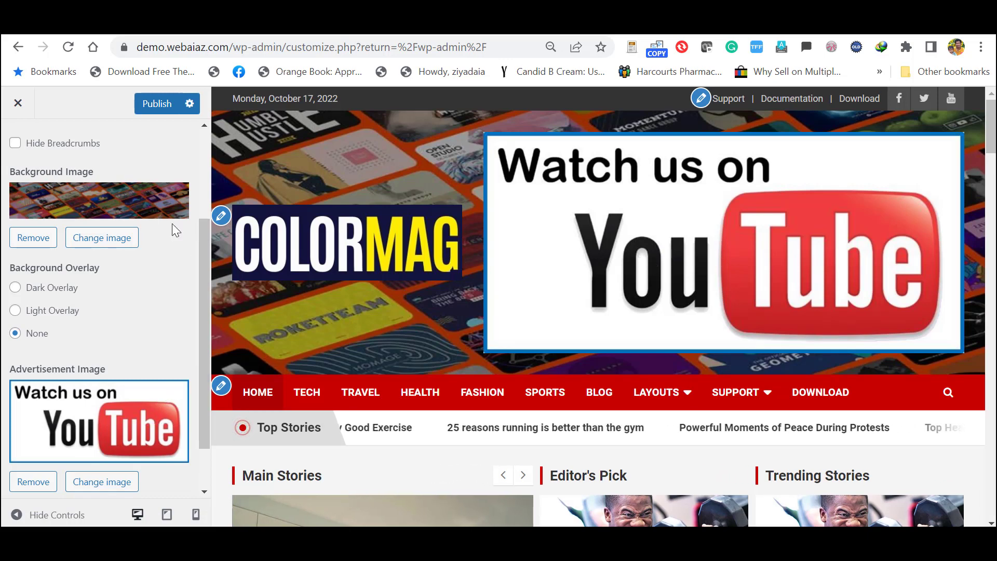
Reopen the advertisement image selection and view the attachment details of the original advertisement banner for its dimensions.
{"action": "scroll", "coordinate": [202, 260], "scroll_direction": "up", "scroll_amount": 3}
{"action": "scroll", "coordinate": [189, 344], "scroll_direction": "down", "scroll_amount": 4}
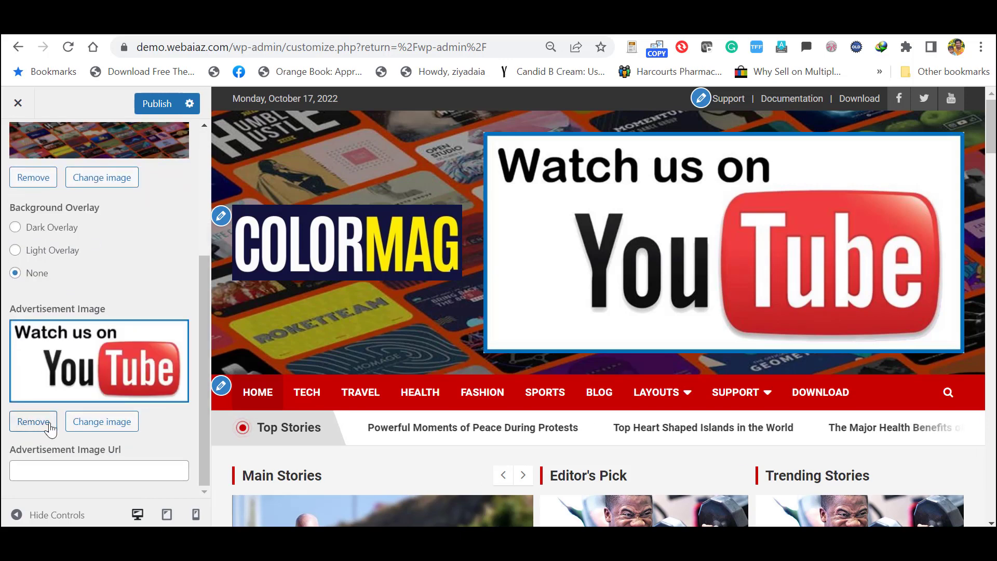
{"action": "left_click", "coordinate": [91, 421]}
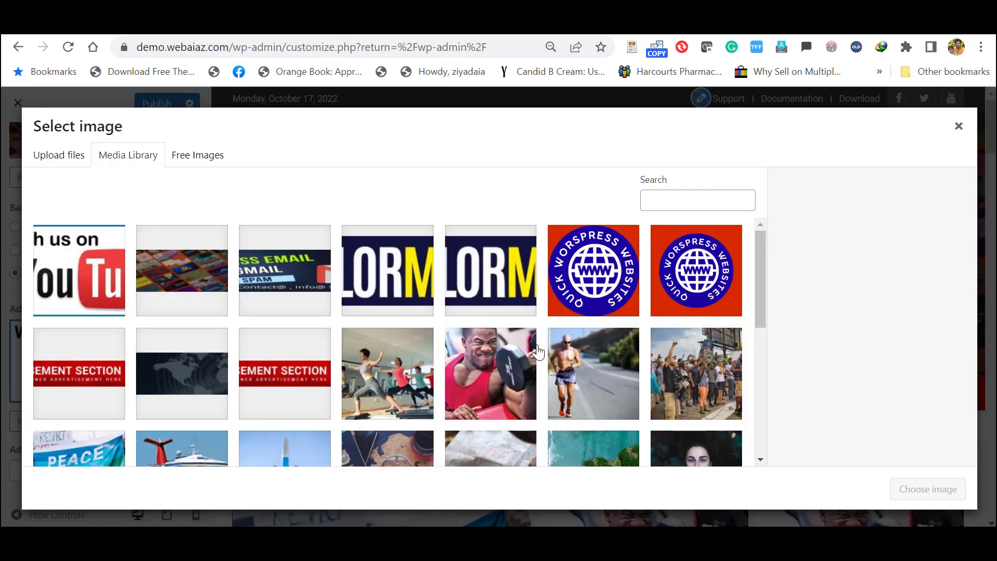
{"action": "left_click", "coordinate": [261, 380]}
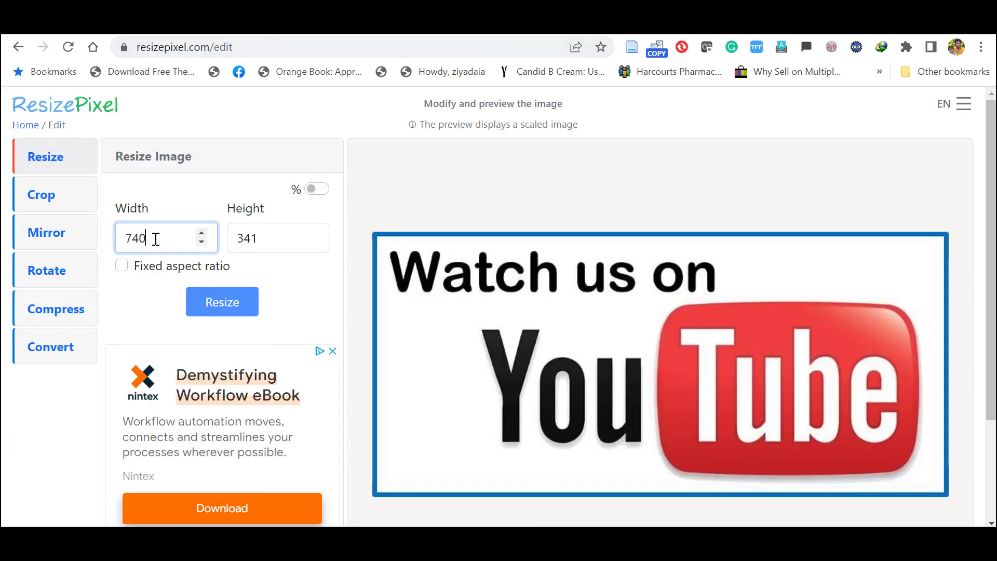
Resize the YouTube banner on resizepixel.com to a width of 728 and a height of 90 pixels, and proceed to its download.
{"action": "left_click", "coordinate": [156, 239]}
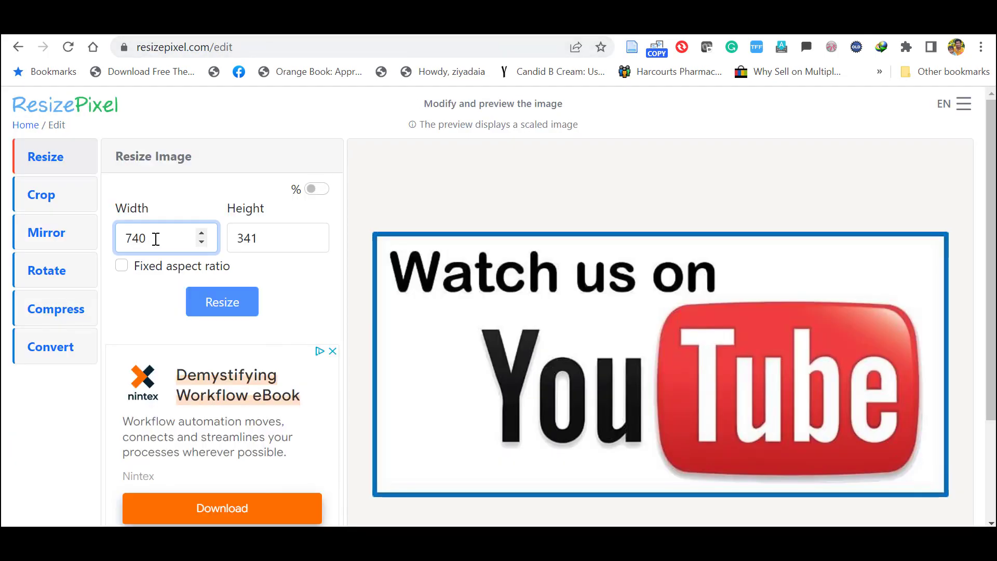
{"action": "type", "text": "728"}
{"action": "key", "text": "Tab"}
{"action": "type", "text": "90"}
{"action": "left_click", "coordinate": [227, 314]}
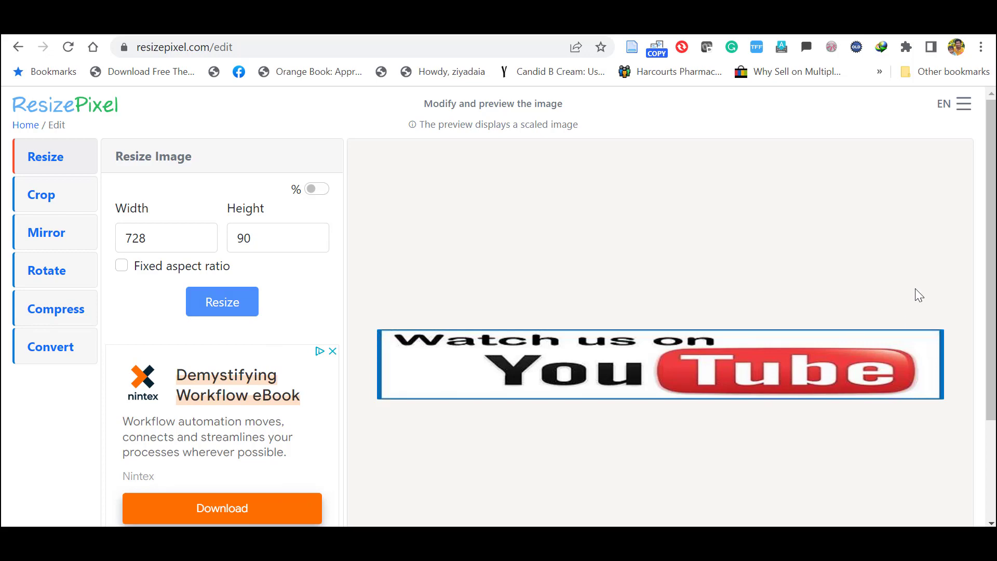
{"action": "left_click_drag", "start_coordinate": [992, 307], "coordinate": [993, 399]}
{"action": "left_click", "coordinate": [932, 480]}
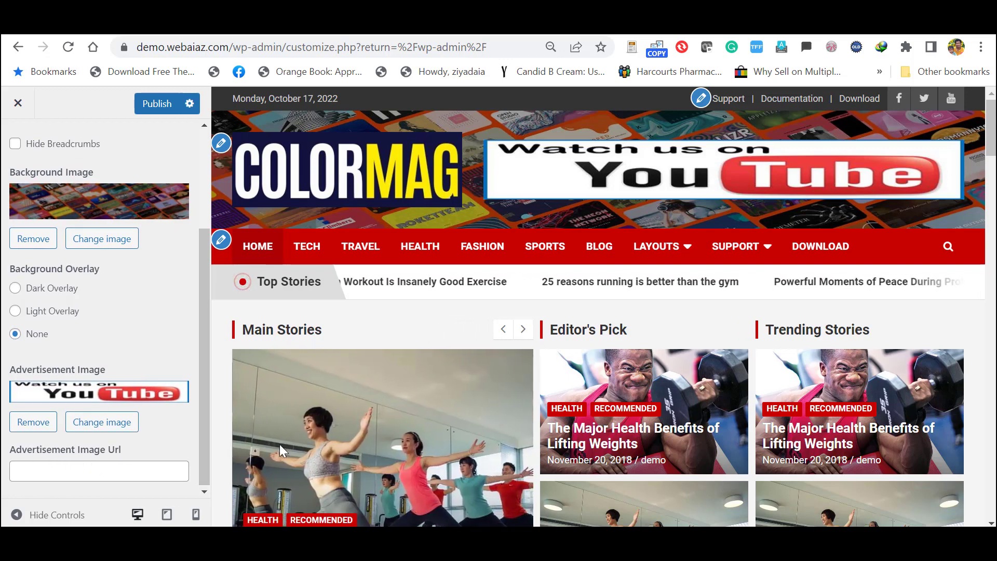
{"action": "key", "text": "alt+Tab"}
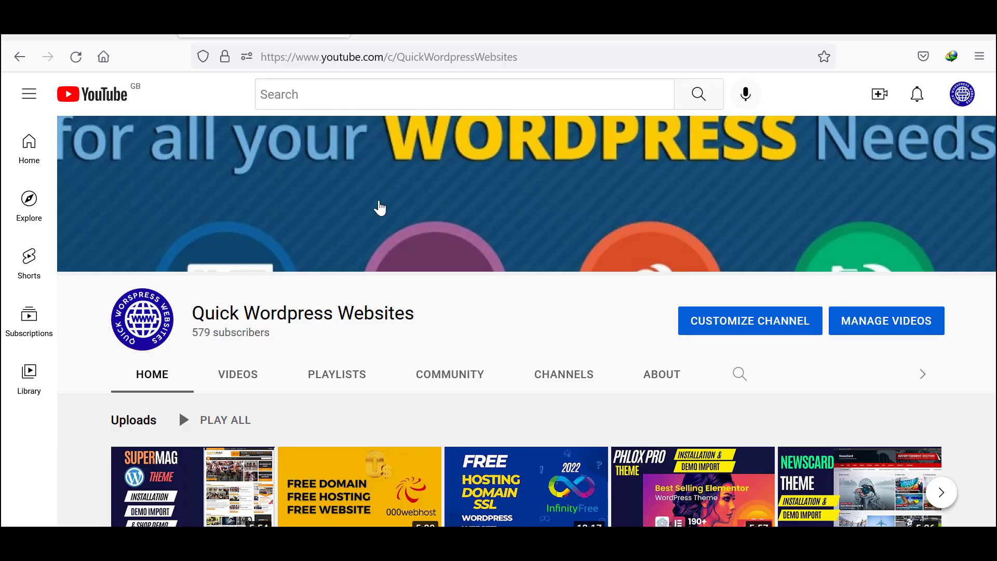
{"action": "left_click", "coordinate": [449, 63]}
{"action": "key", "text": "ctrl+c"}
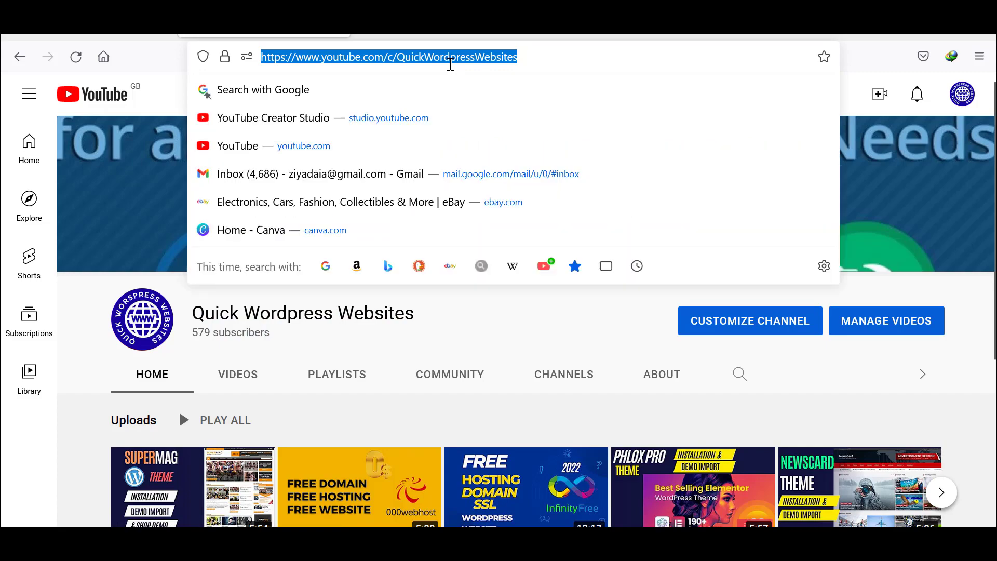
{"action": "key", "text": "alt+Tab"}
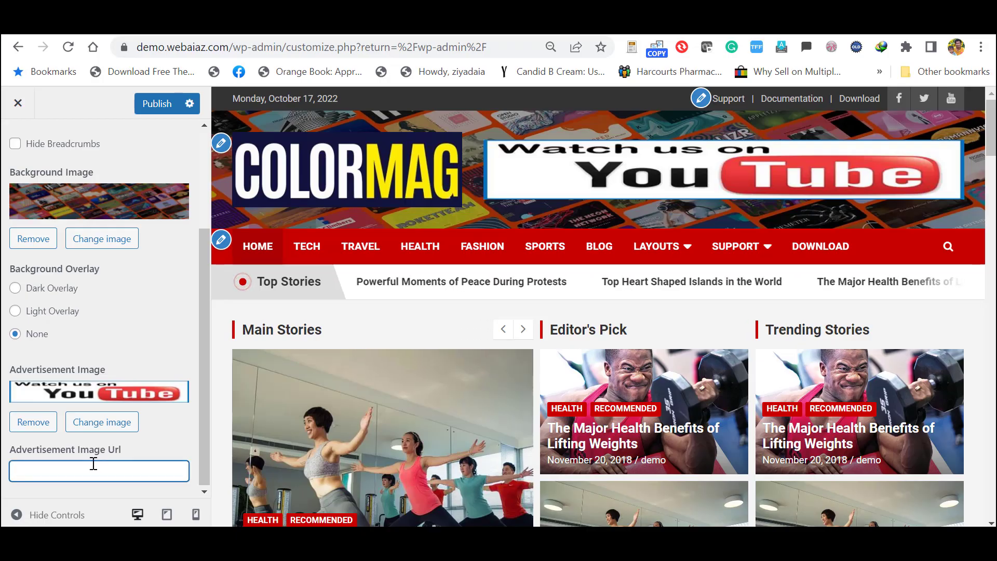
{"action": "key", "text": "ctrl+v"}
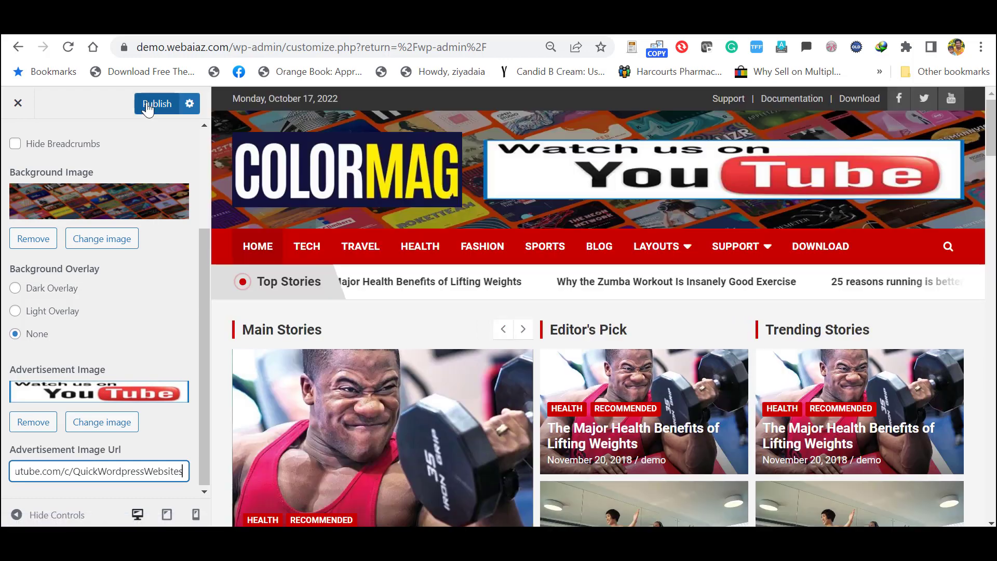
{"action": "left_click", "coordinate": [148, 104]}
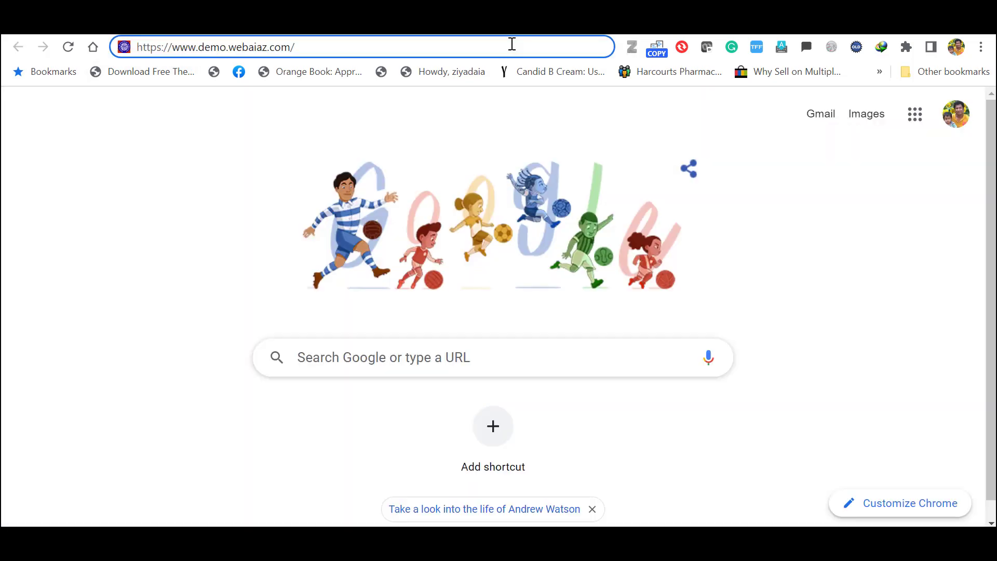
{"action": "key", "text": "Return"}
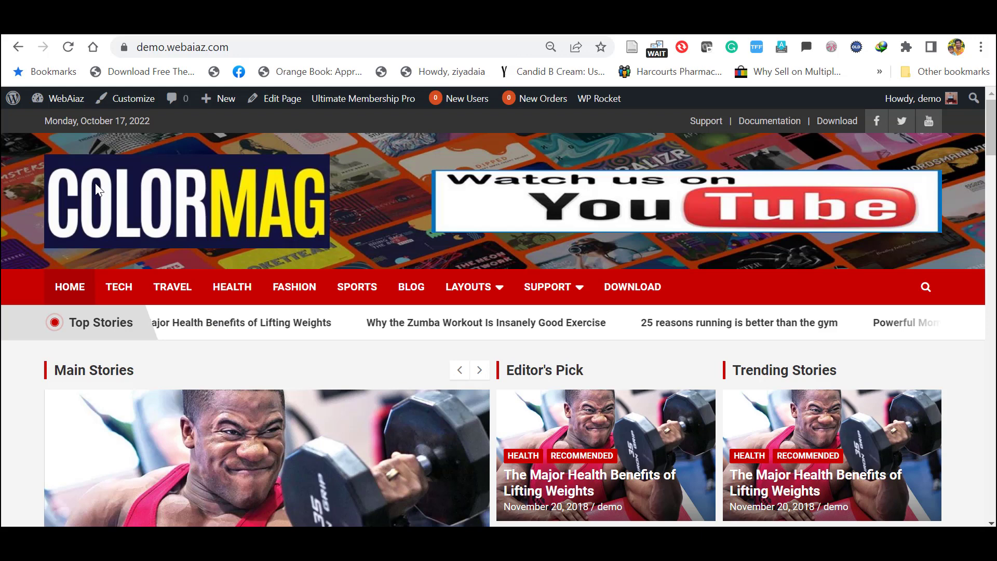
{"action": "left_click", "coordinate": [554, 185]}
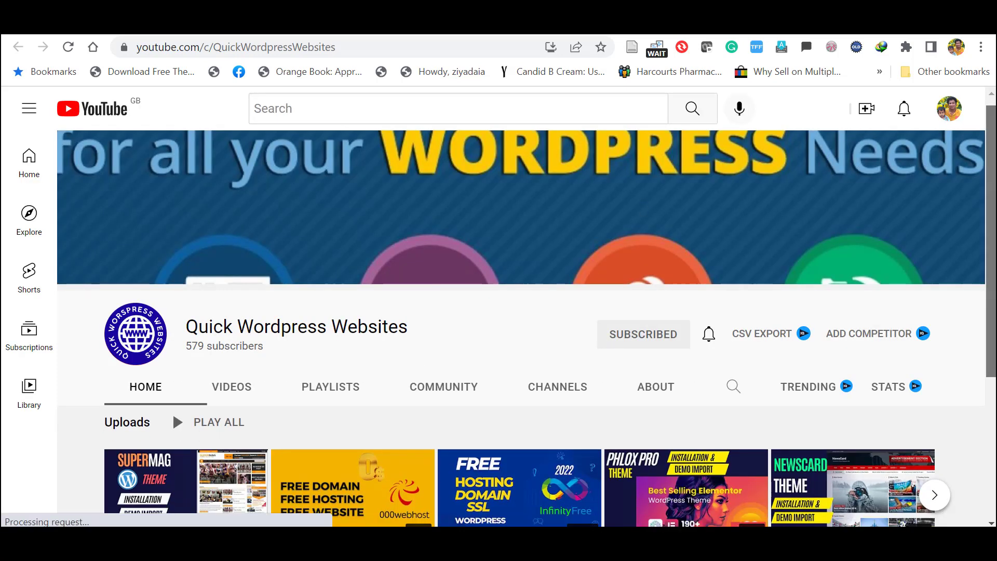
{"action": "scroll", "coordinate": [520, 311], "scroll_direction": "down", "scroll_amount": 3}
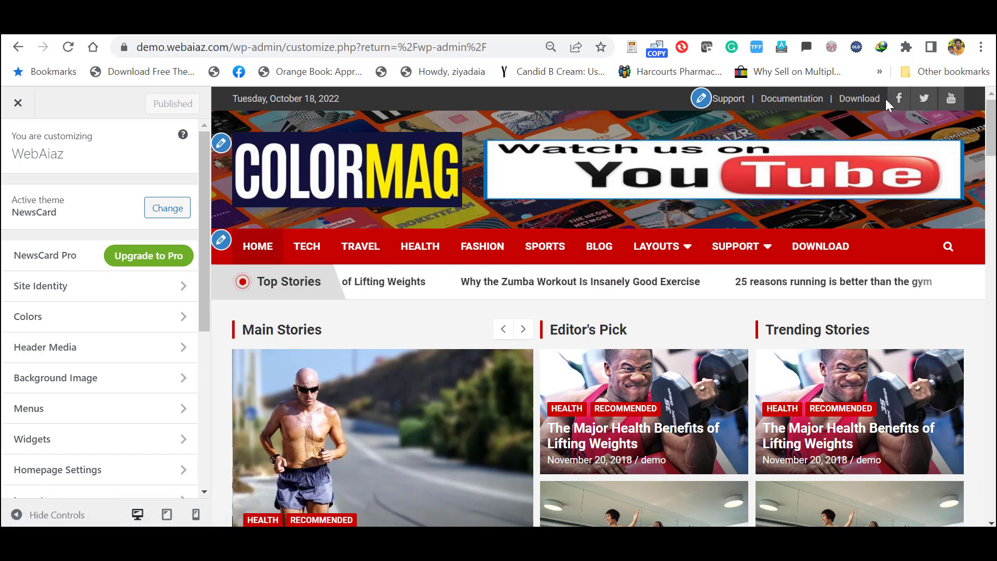
Review the menu locations and the Support item of the top right menu in the Customizer, and close the Customizer.
{"action": "left_click", "coordinate": [702, 100]}
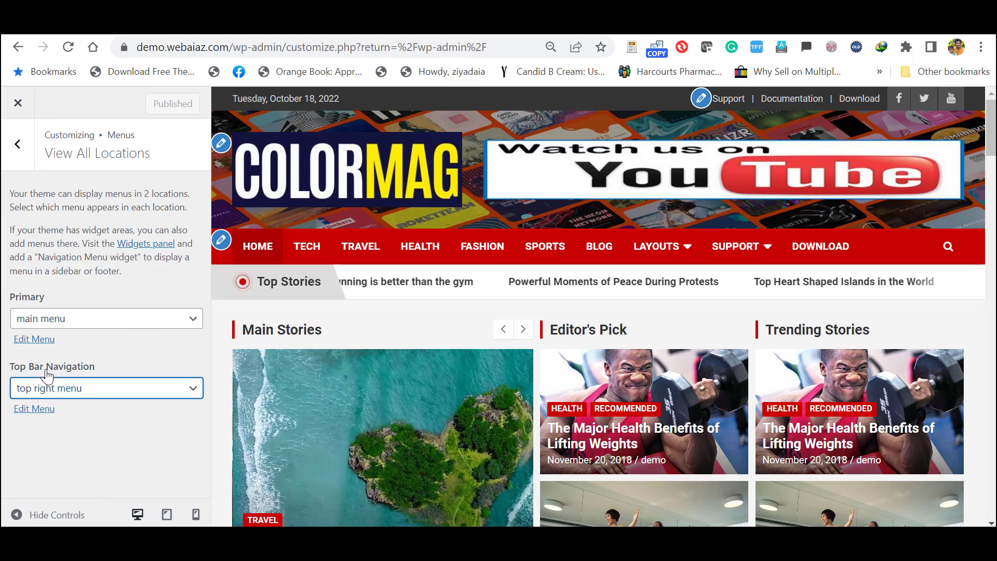
{"action": "left_click", "coordinate": [71, 323]}
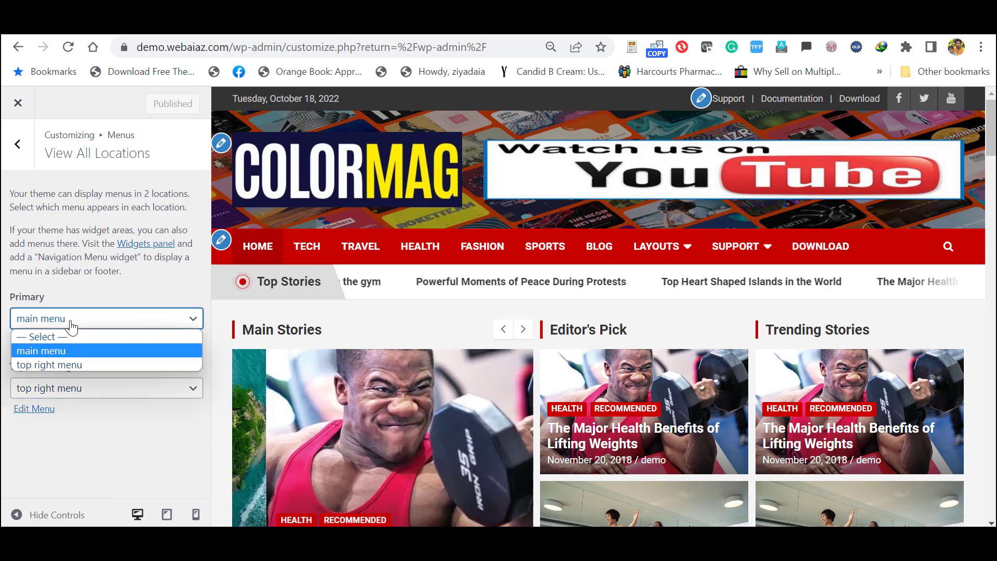
{"action": "left_click", "coordinate": [71, 323]}
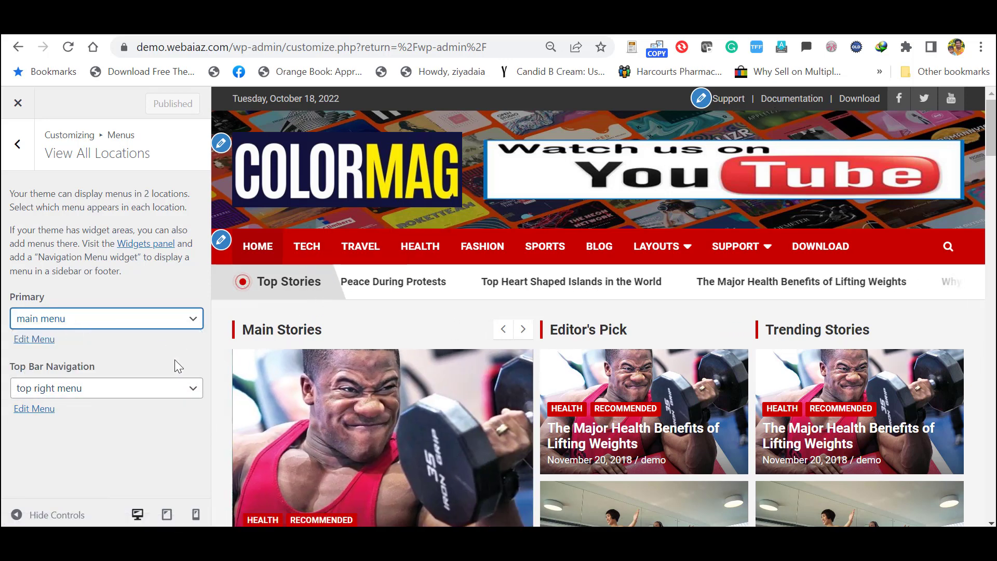
{"action": "left_click", "coordinate": [32, 409]}
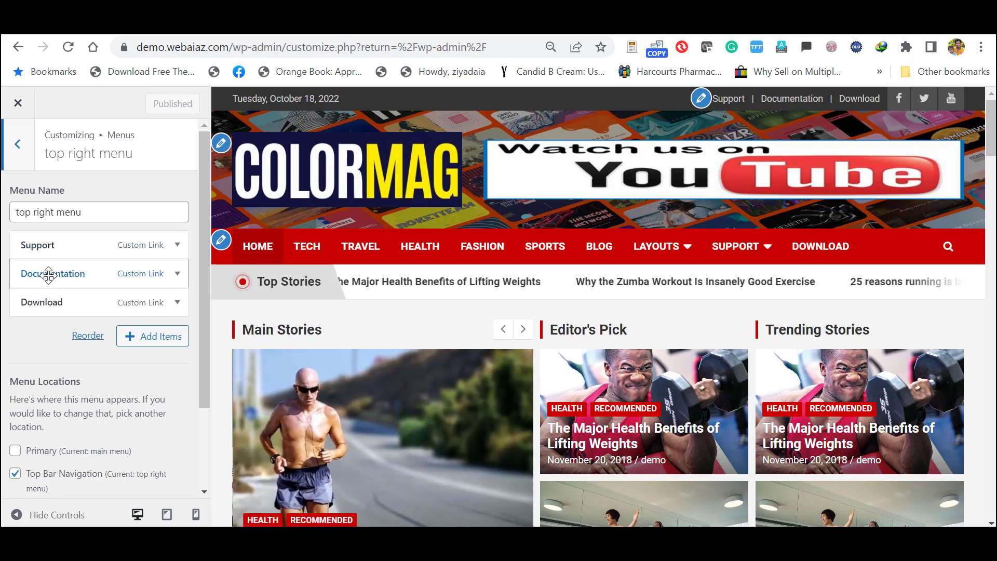
{"action": "left_click", "coordinate": [177, 245]}
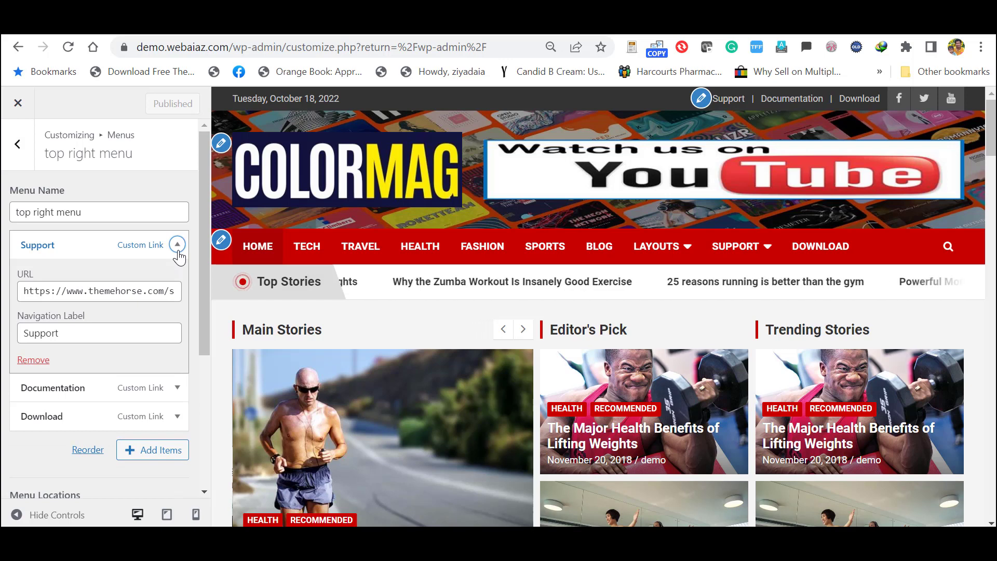
{"action": "left_click", "coordinate": [178, 250]}
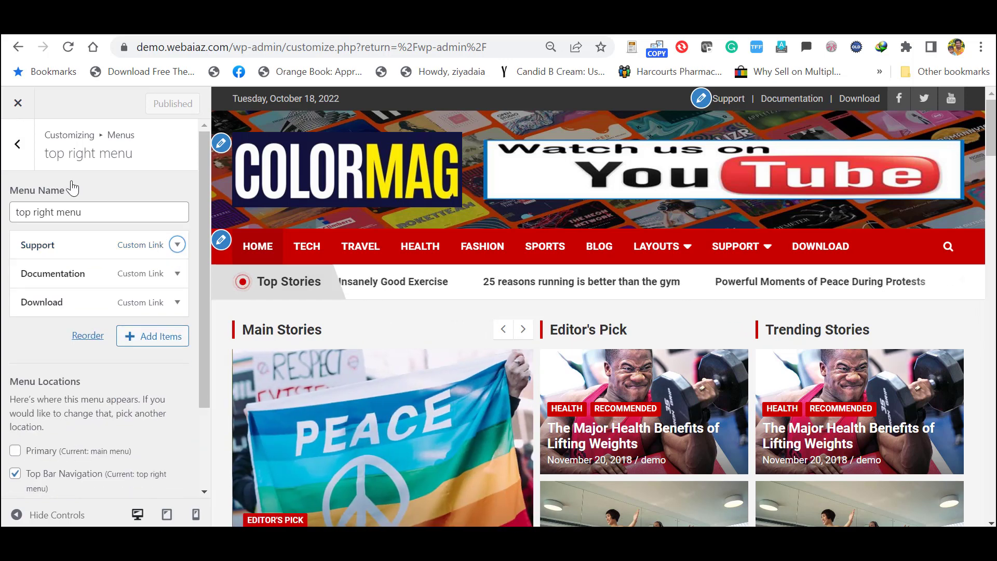
{"action": "left_click", "coordinate": [19, 147]}
{"action": "left_click", "coordinate": [17, 103]}
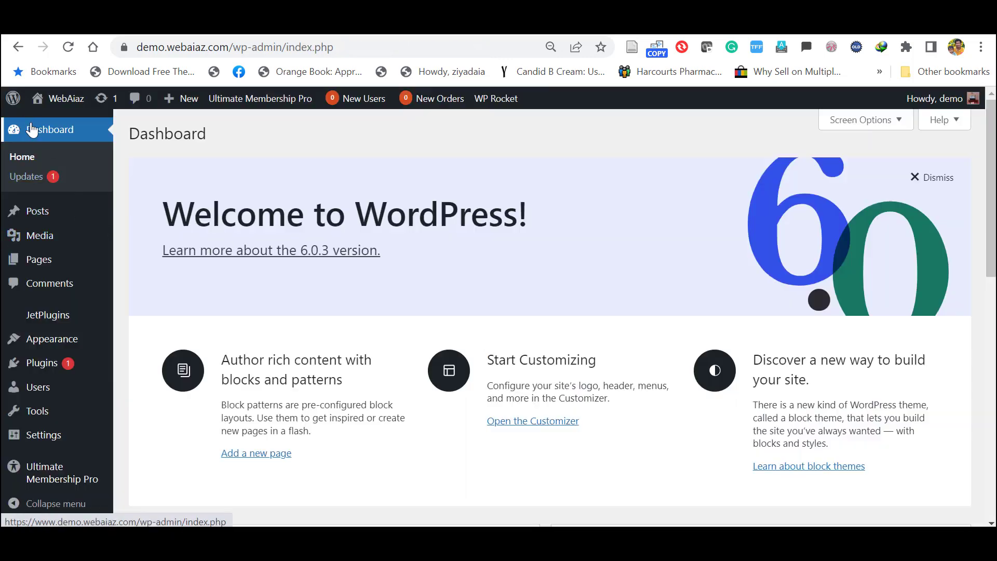
Open the top right menu (Top Bar Navigation) for editing on the Menus admin page and review its items.
{"action": "mouse_move", "coordinate": [37, 339]}
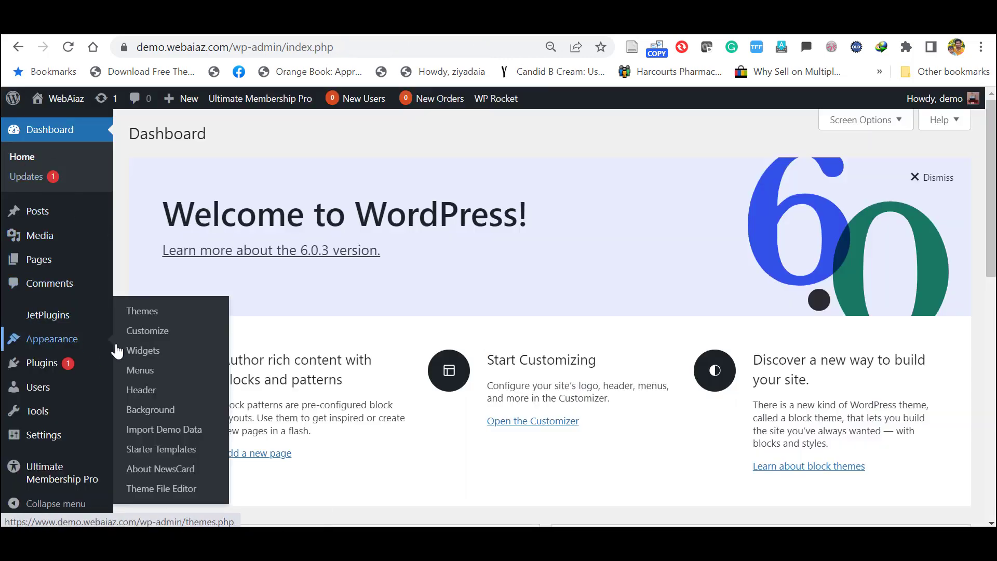
{"action": "left_click", "coordinate": [141, 371]}
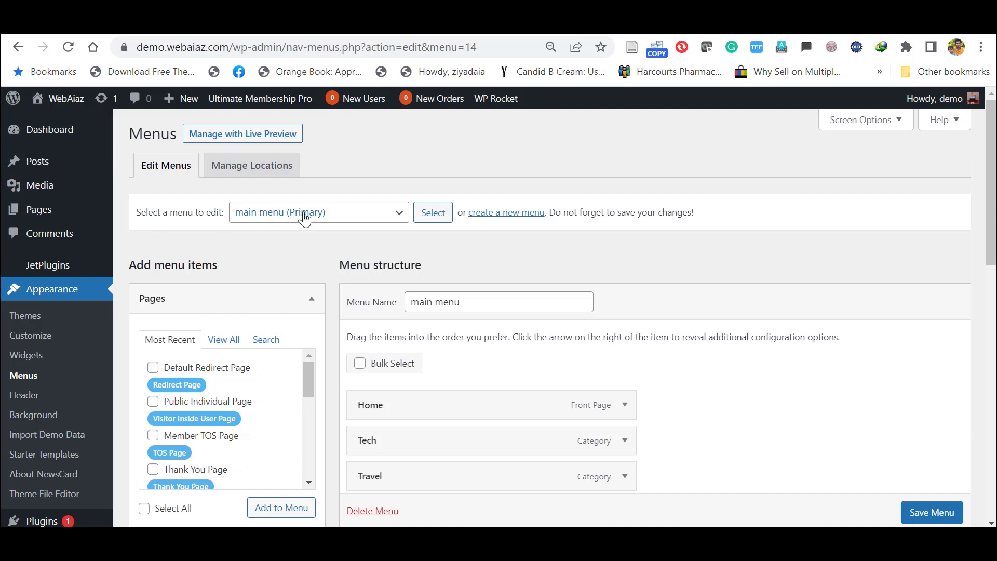
{"action": "left_click", "coordinate": [361, 218]}
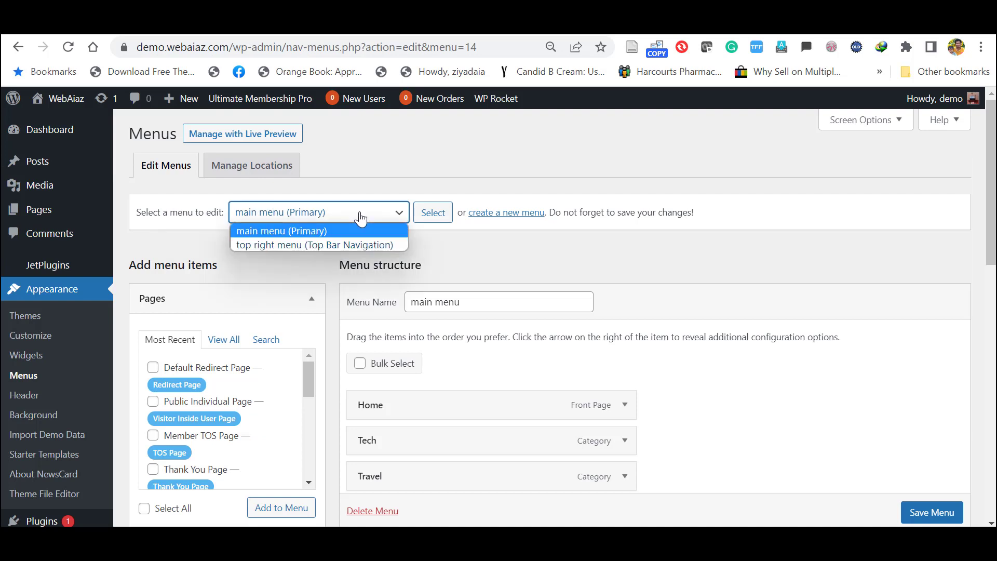
{"action": "left_click", "coordinate": [265, 245]}
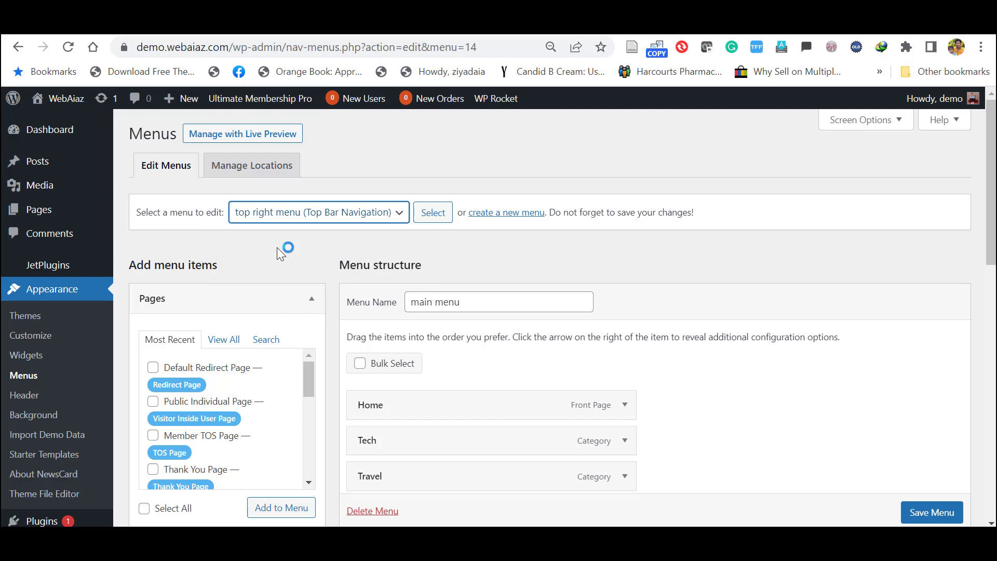
{"action": "left_click", "coordinate": [425, 218]}
{"action": "scroll", "coordinate": [425, 218], "scroll_direction": "down", "scroll_amount": 5}
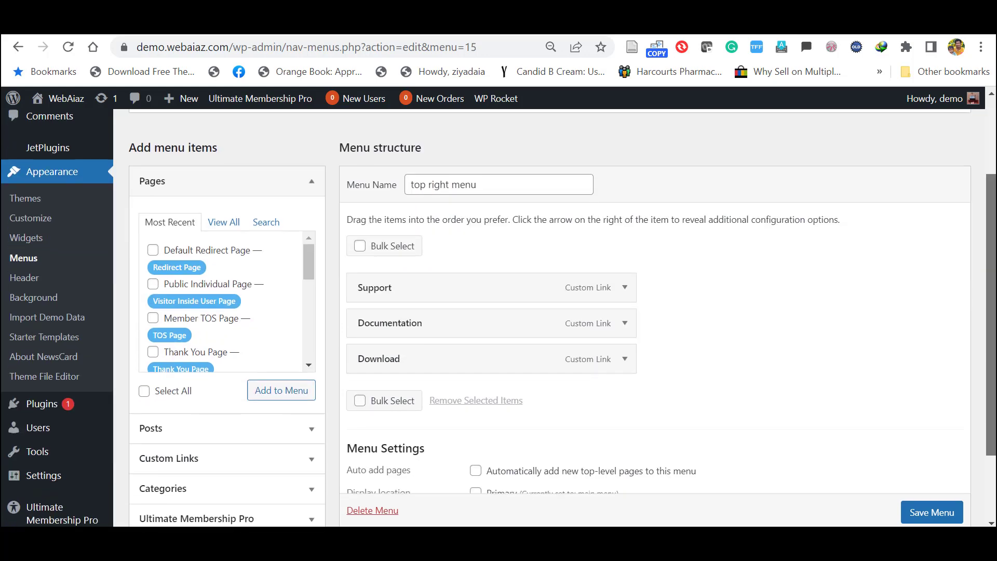
{"action": "scroll", "coordinate": [425, 219], "scroll_direction": "up", "scroll_amount": 5}
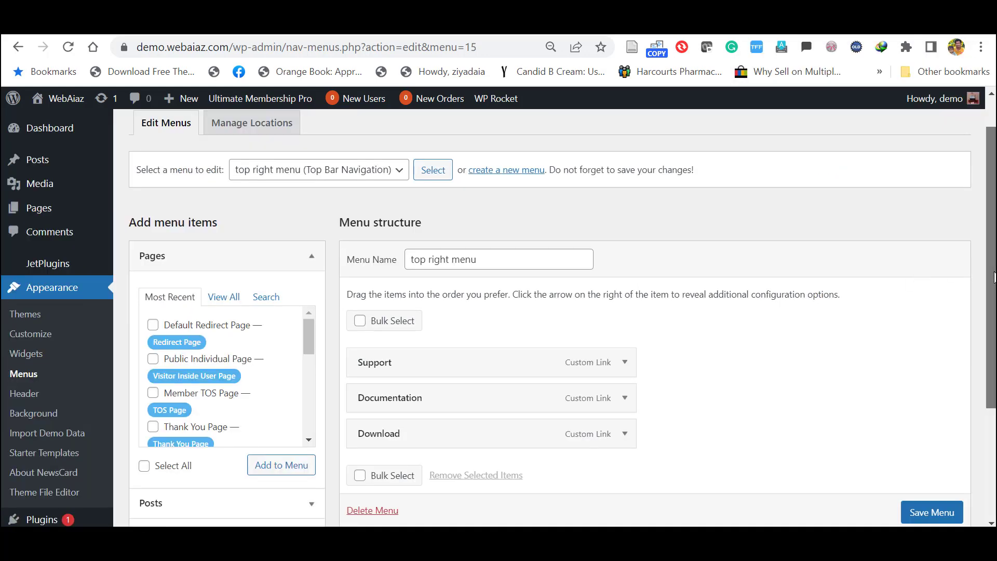
{"action": "scroll", "coordinate": [930, 307], "scroll_direction": "down", "scroll_amount": 2}
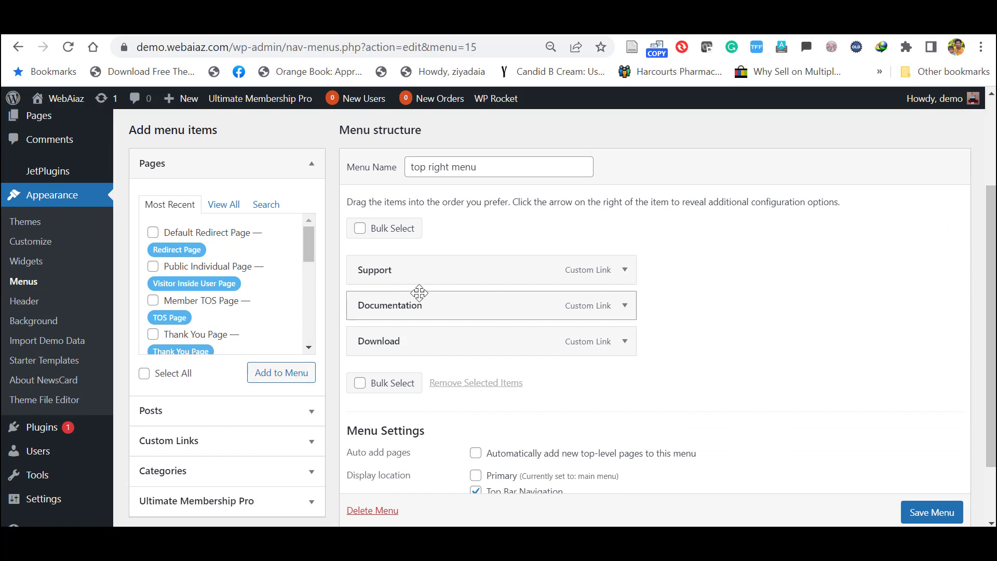
Expand the Support item of the top right menu, and select the webaiaz.com page address and the item's URL.
{"action": "left_click", "coordinate": [625, 270]}
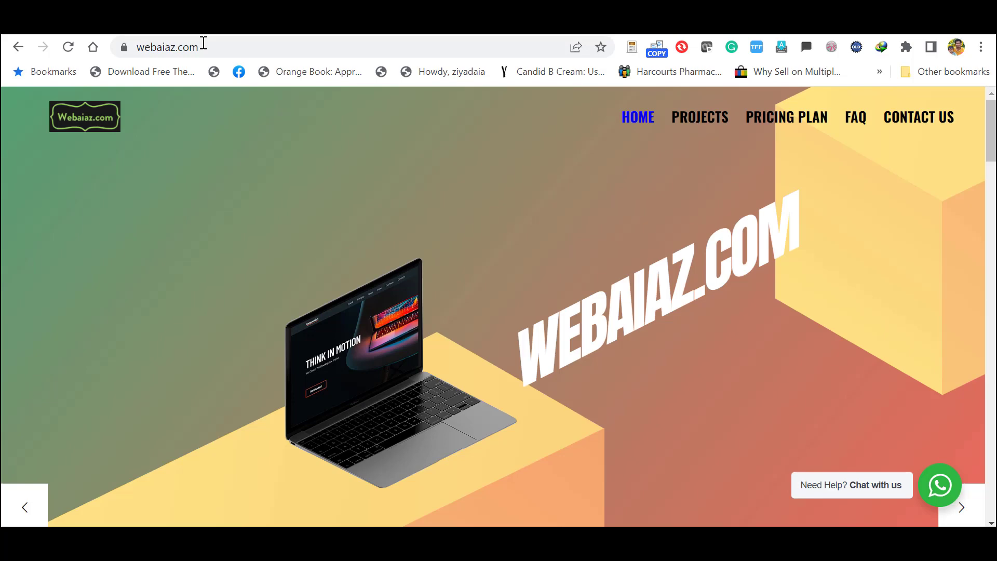
{"action": "left_click_drag", "start_coordinate": [199, 47], "coordinate": [104, 76]}
{"action": "left_click_drag", "start_coordinate": [582, 318], "coordinate": [330, 365]}
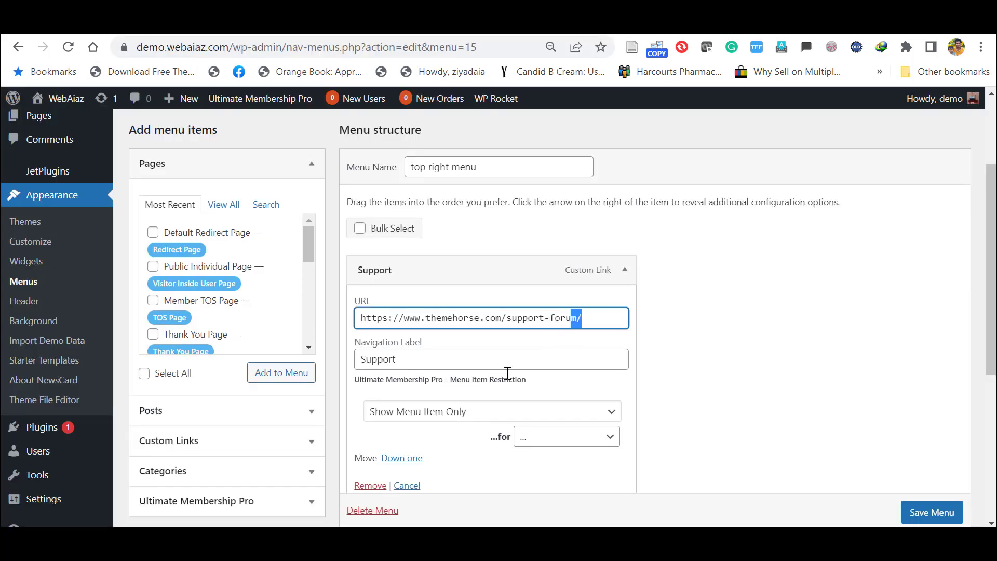
Remove the Download item from the top right menu and save the menu.
{"action": "scroll", "coordinate": [329, 364], "scroll_direction": "down", "scroll_amount": 5}
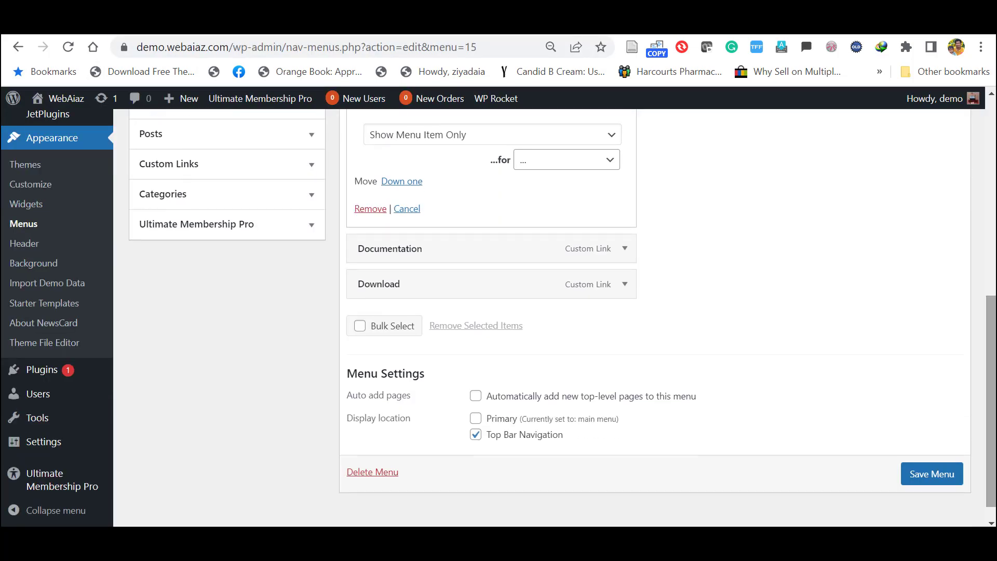
{"action": "left_click", "coordinate": [619, 256]}
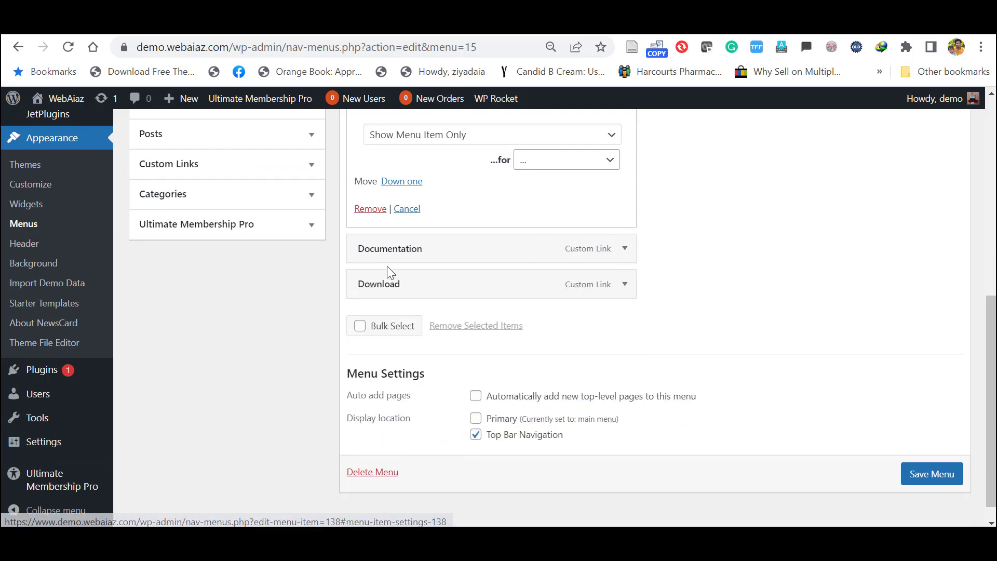
{"action": "left_click", "coordinate": [625, 287]}
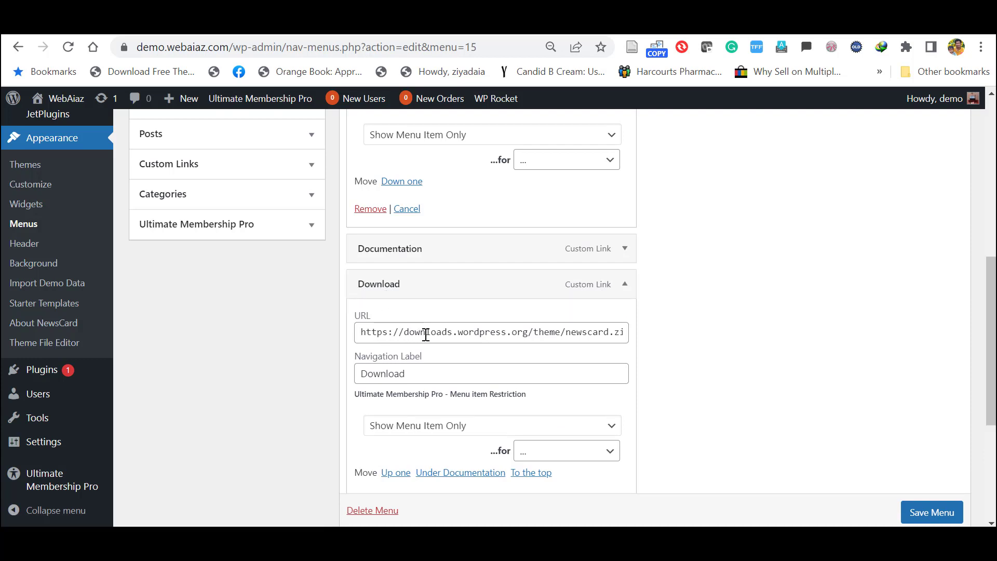
{"action": "scroll", "coordinate": [972, 312], "scroll_direction": "down", "scroll_amount": 2}
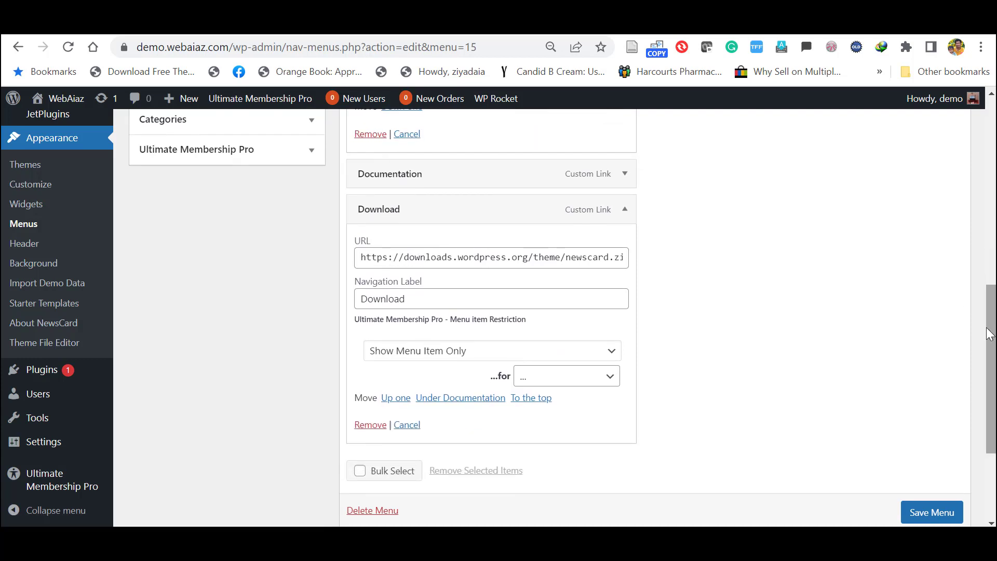
{"action": "left_click", "coordinate": [367, 423]}
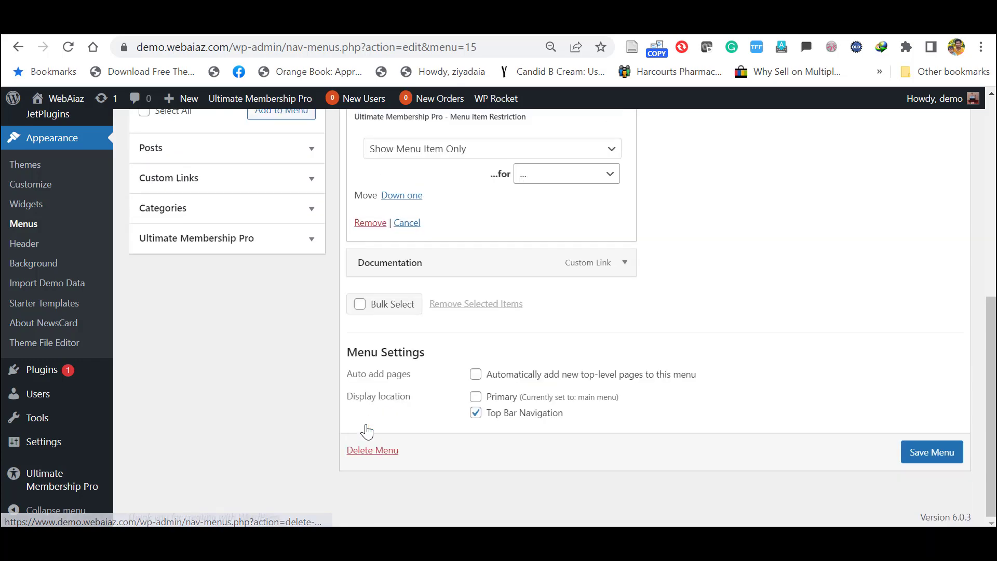
{"action": "left_click", "coordinate": [918, 459]}
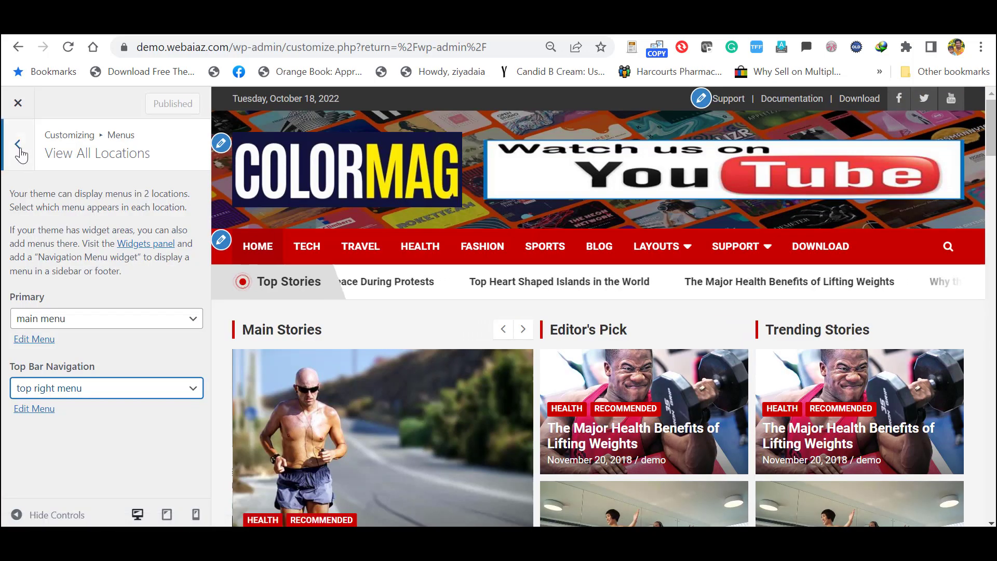
{"action": "left_click", "coordinate": [20, 149]}
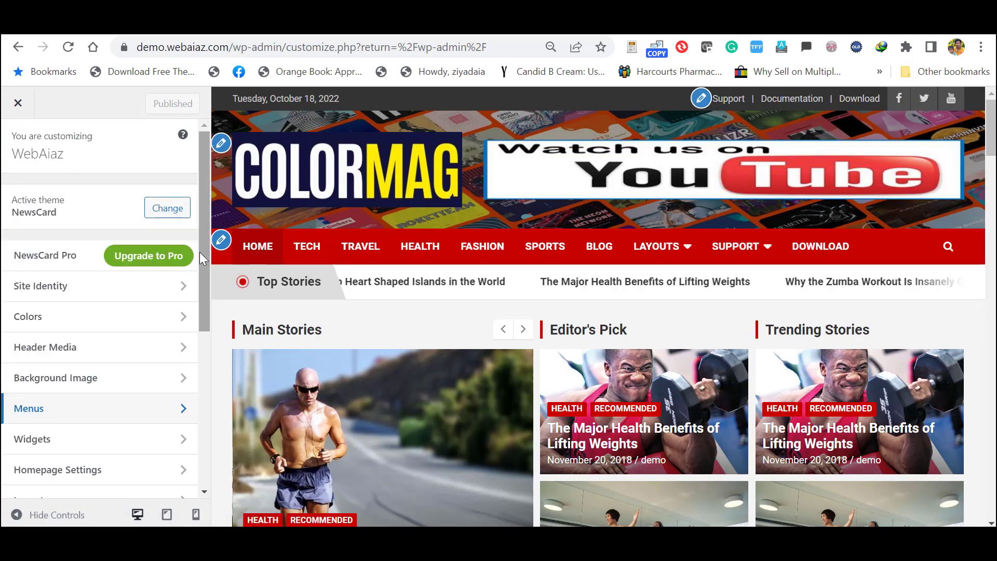
{"action": "scroll", "coordinate": [203, 338], "scroll_direction": "down", "scroll_amount": 5}
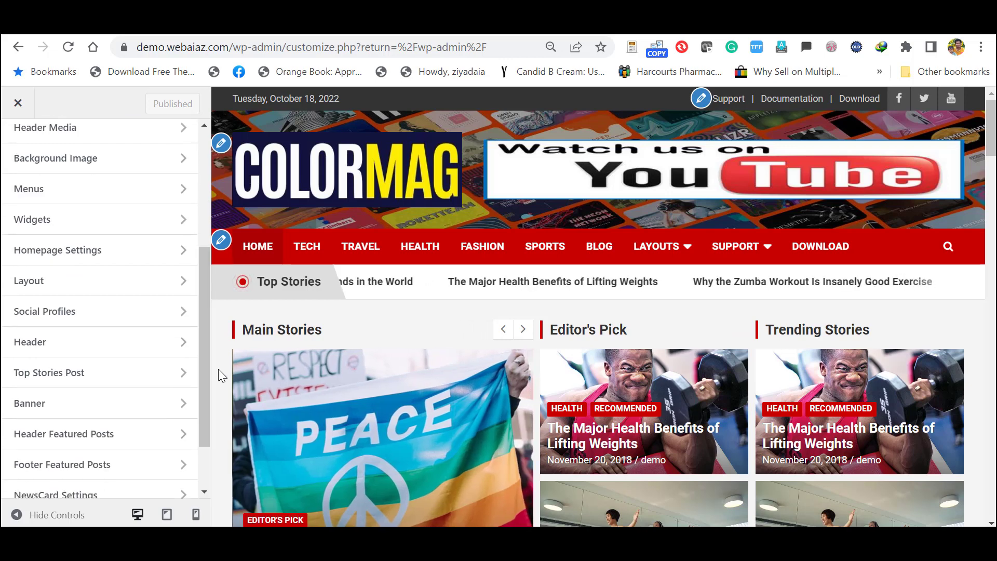
{"action": "left_click", "coordinate": [99, 320]}
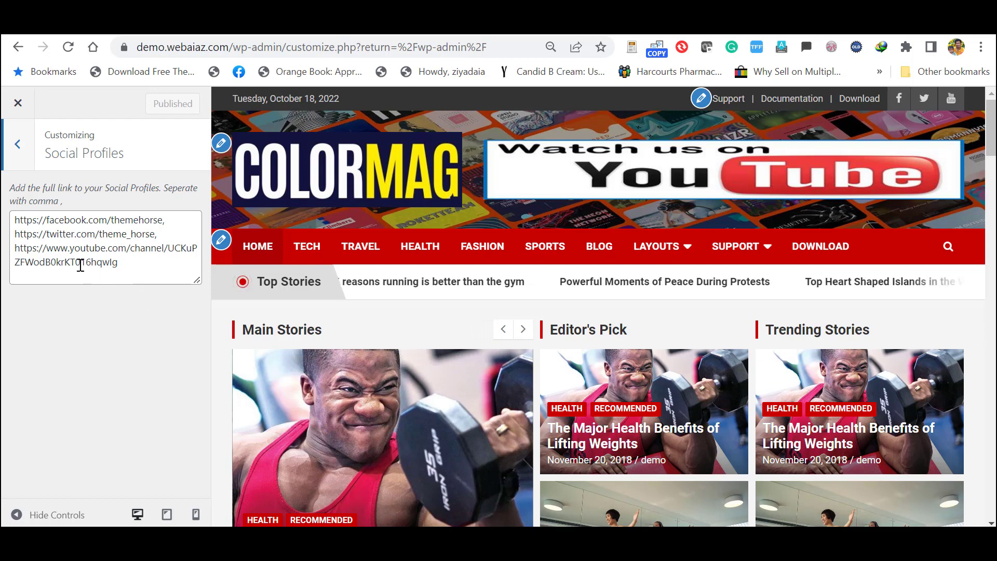
{"action": "key", "text": "ctrl+a"}
{"action": "type", "text": "https://www.facebook.com/QuickWordPressWebsites, https://twitter.com/theme_horse, https://www.youtube.com/c/QuickWordpressWebsites"}
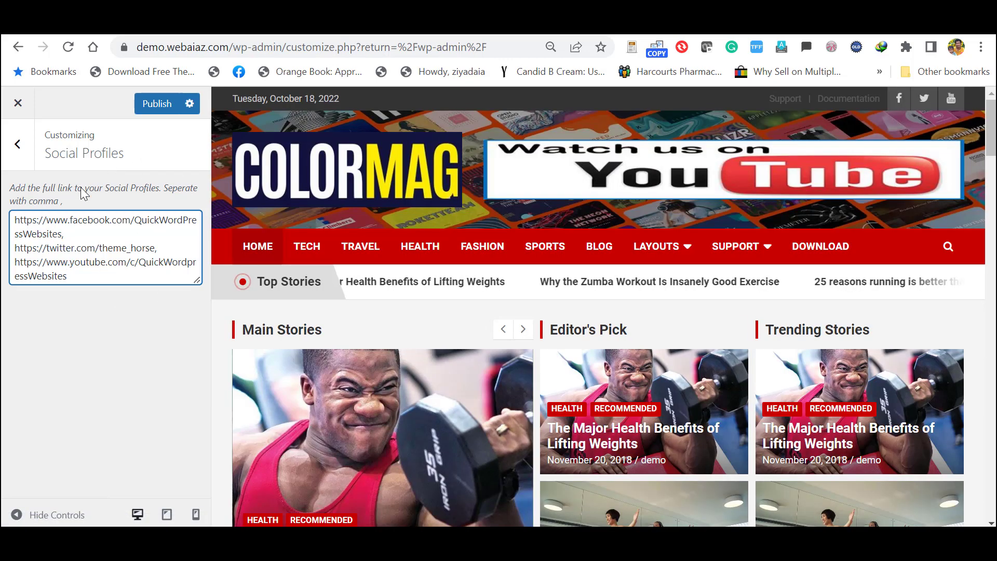
{"action": "left_click", "coordinate": [152, 104]}
{"action": "left_click_drag", "start_coordinate": [232, 47], "coordinate": [136, 47]}
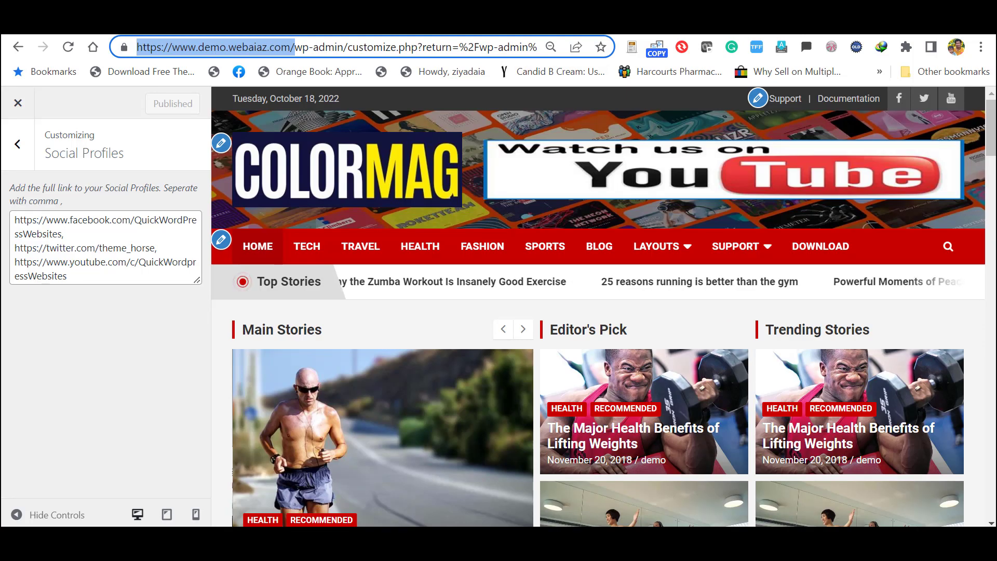
Examine the main menu's items and sub-items in the Customizer against the site preview, and close the Customizer.
{"action": "left_click", "coordinate": [14, 148]}
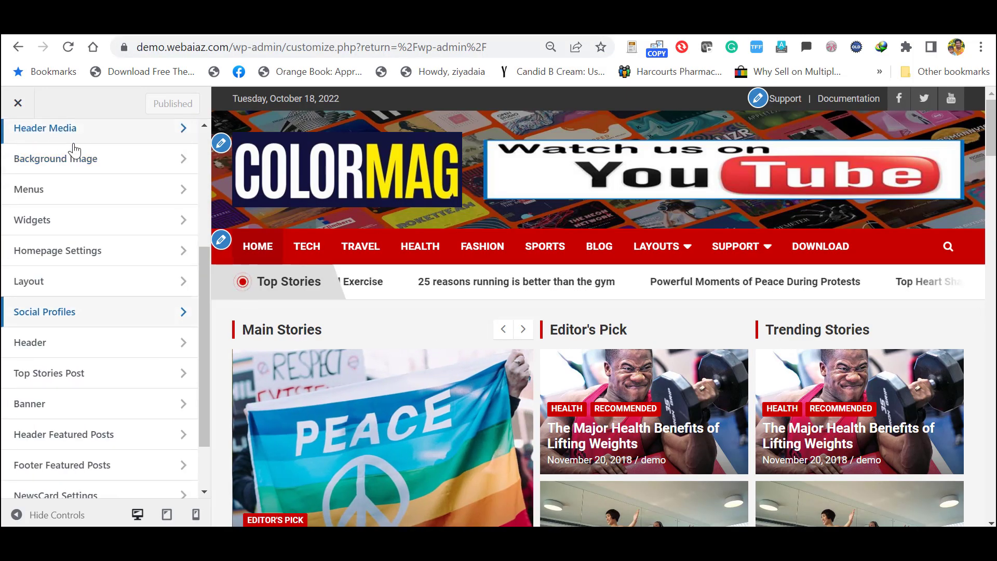
{"action": "left_click_drag", "start_coordinate": [204, 288], "coordinate": [204, 187]}
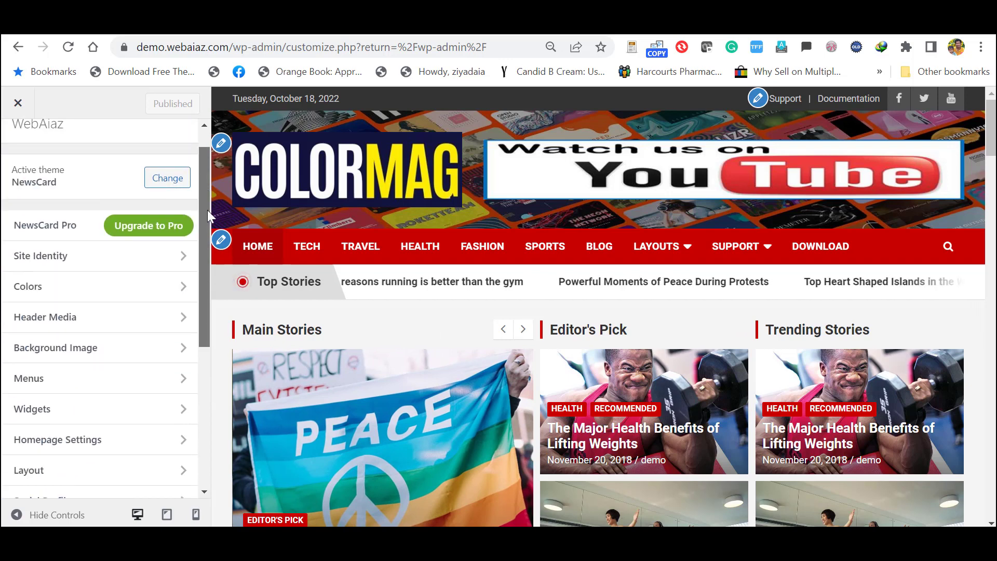
{"action": "left_click", "coordinate": [221, 241]}
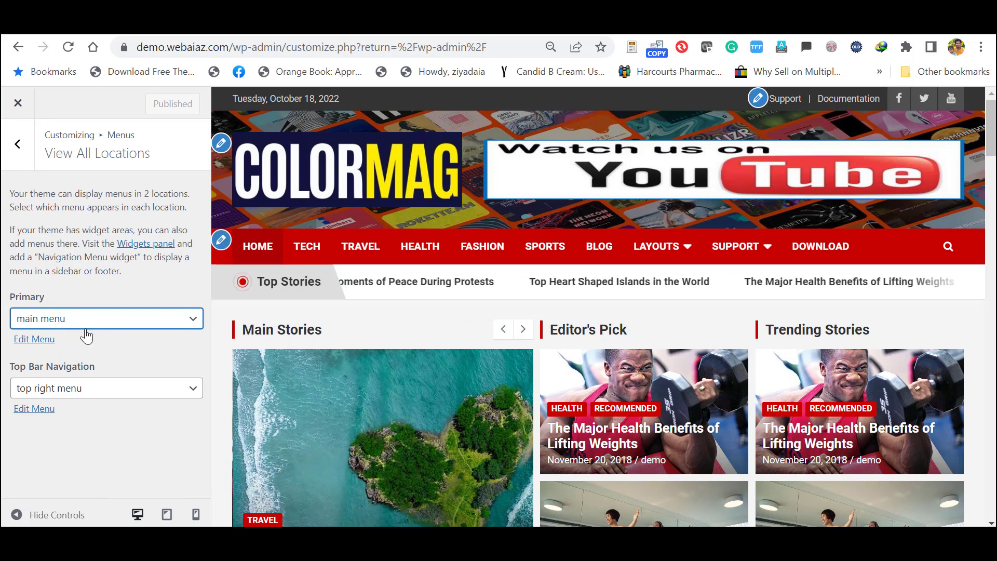
{"action": "left_click", "coordinate": [34, 339]}
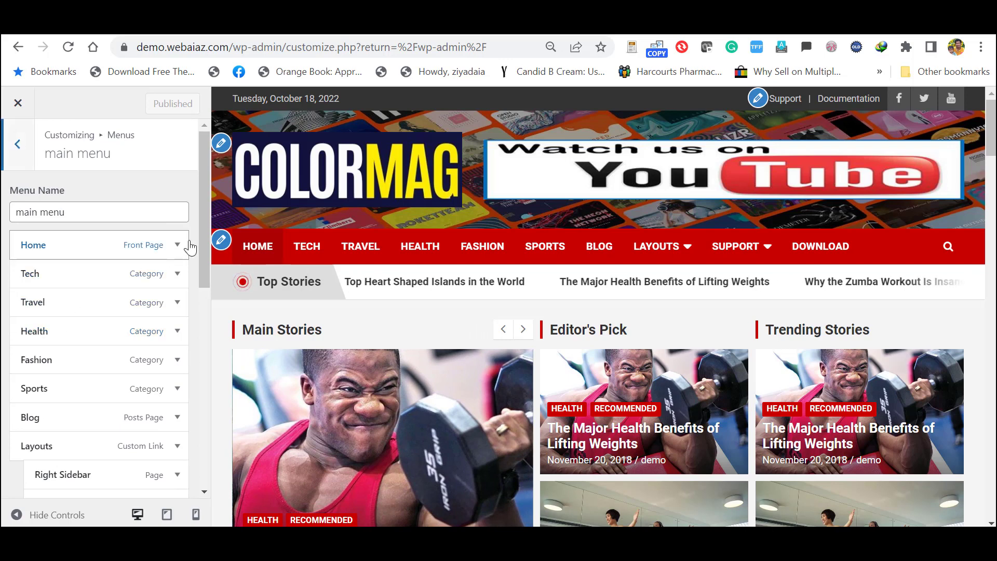
{"action": "mouse_move", "coordinate": [204, 243]}
{"action": "left_mouse_down"}
{"action": "mouse_move", "coordinate": [207, 278]}
{"action": "mouse_move", "coordinate": [203, 243]}
{"action": "left_mouse_up"}
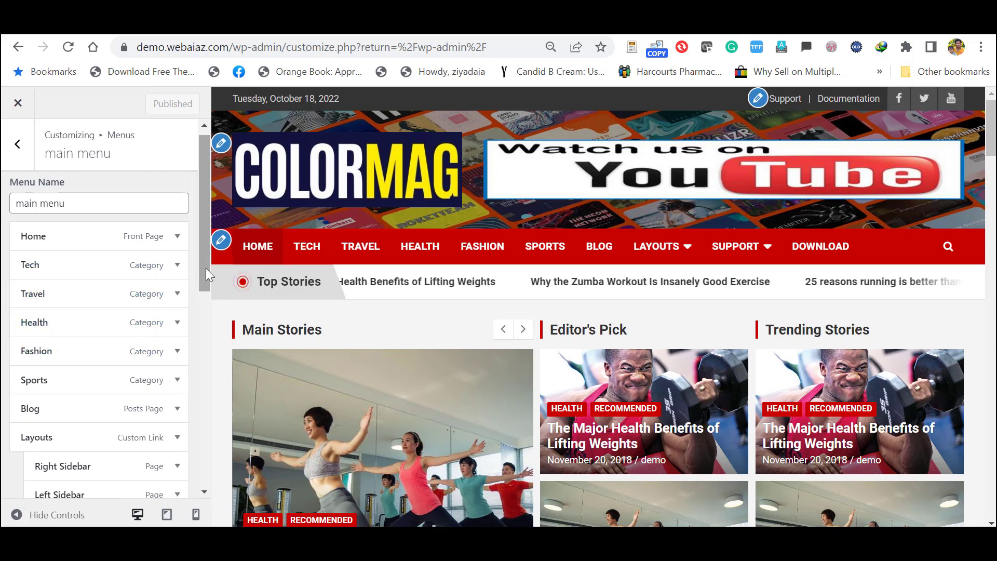
{"action": "left_click_drag", "start_coordinate": [206, 268], "coordinate": [208, 340]}
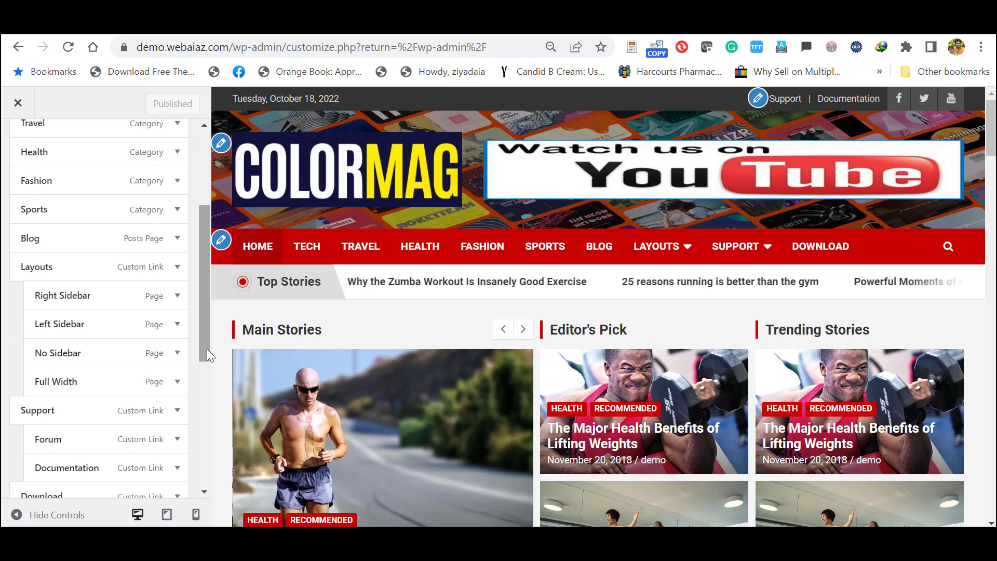
{"action": "left_click_drag", "start_coordinate": [207, 348], "coordinate": [207, 393]}
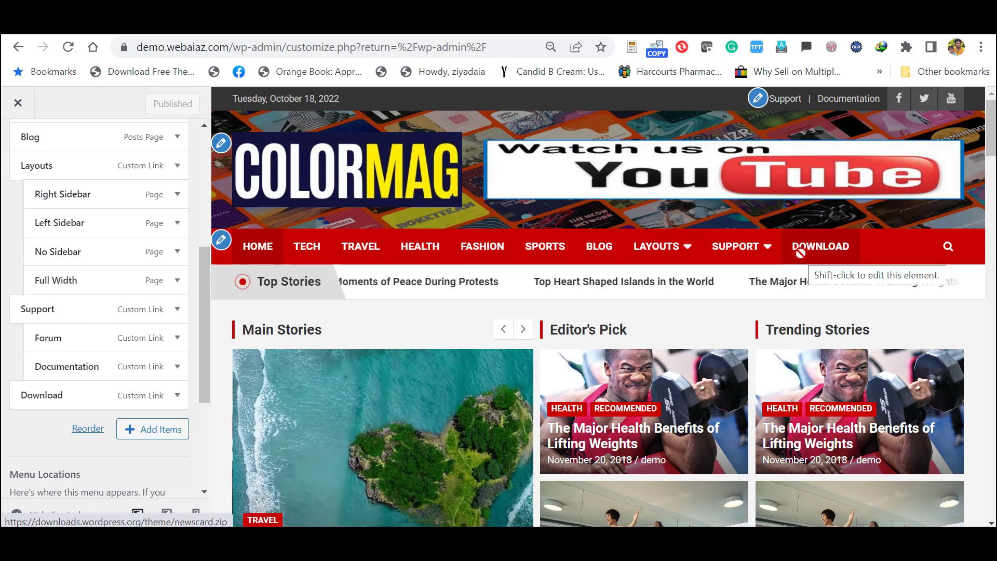
{"action": "left_click_drag", "start_coordinate": [203, 345], "coordinate": [182, 129]}
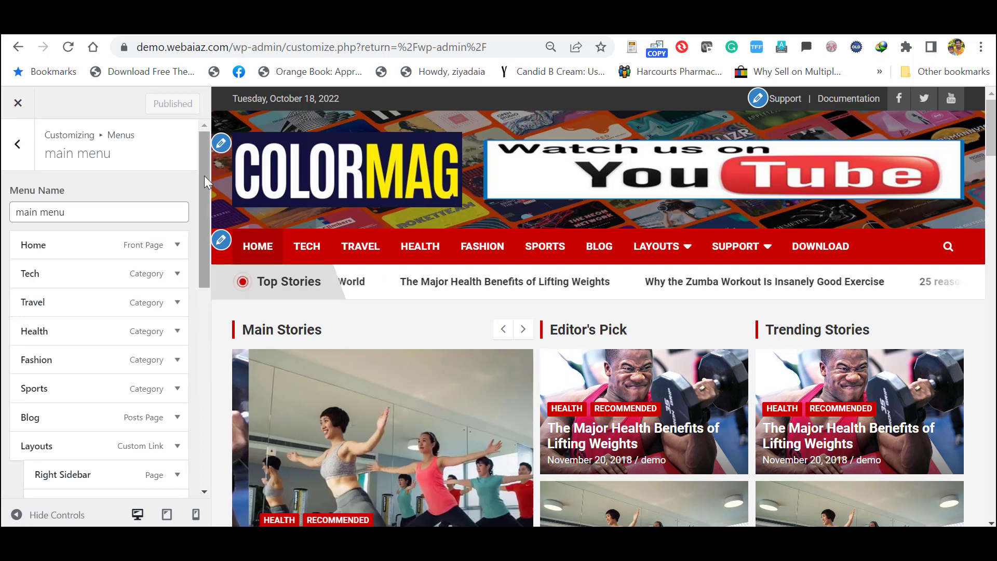
{"action": "left_click", "coordinate": [18, 103]}
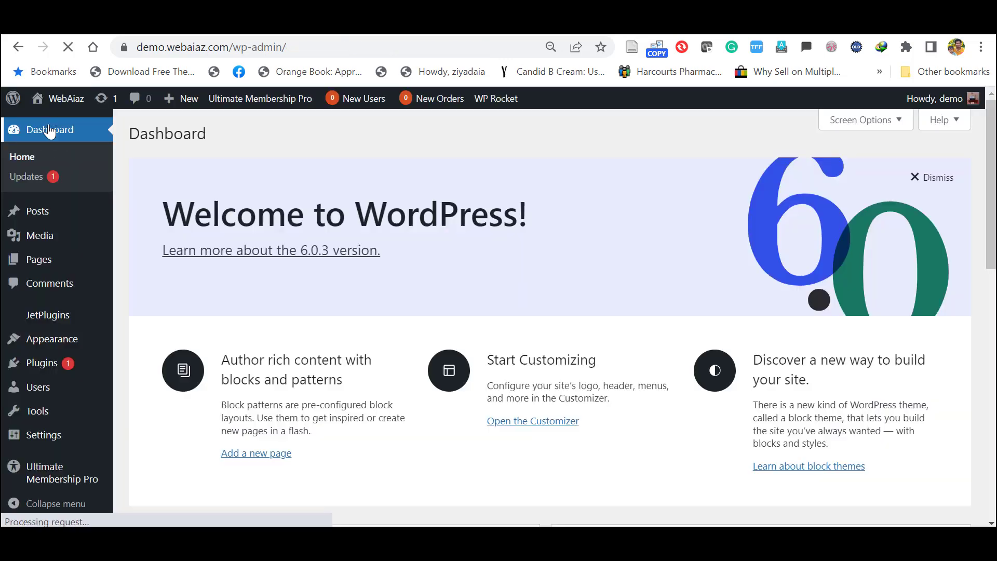
Open the main menu (Primary) on the Menus admin page and move the Health item directly below Home.
{"action": "mouse_move", "coordinate": [64, 351]}
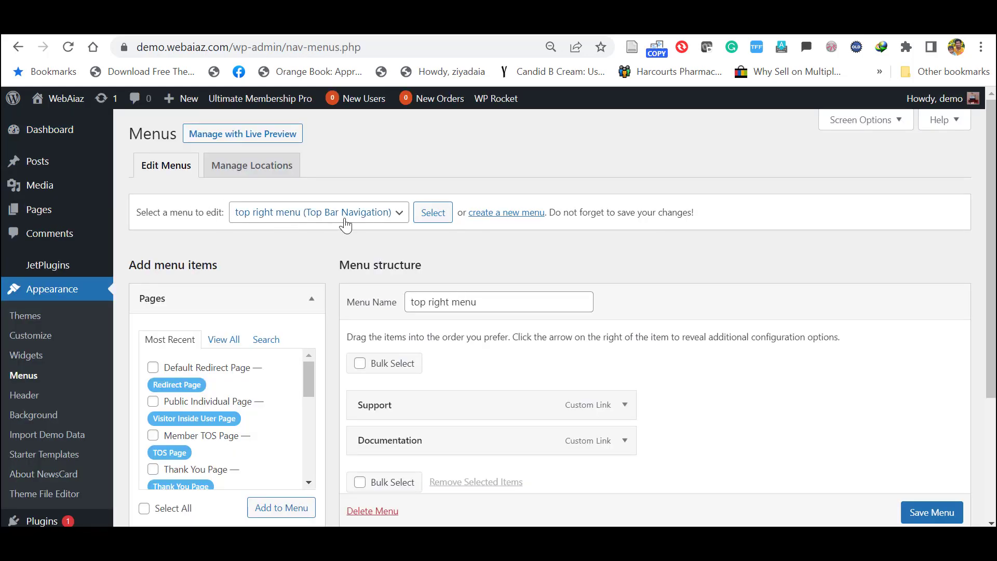
{"action": "left_click", "coordinate": [384, 217]}
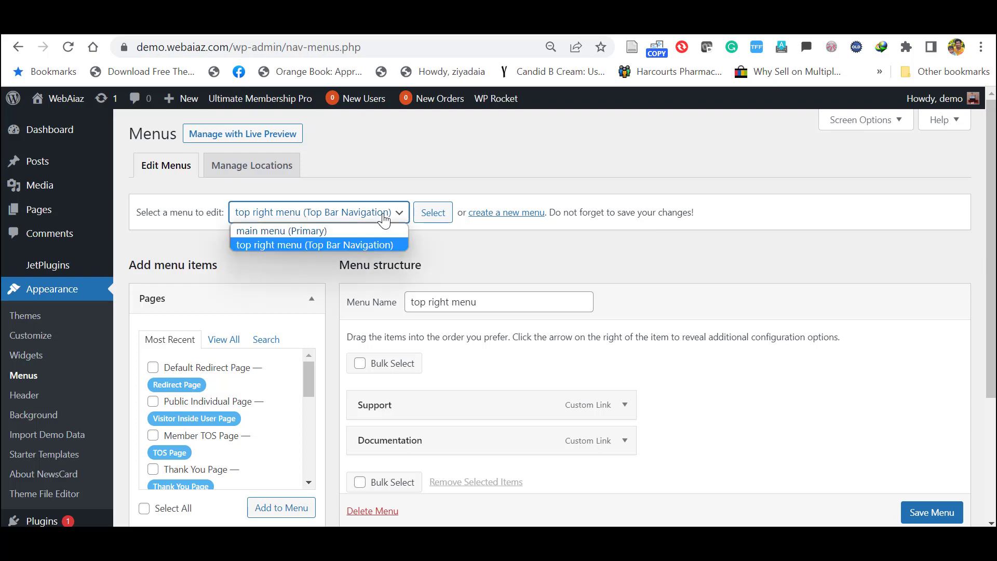
{"action": "left_click", "coordinate": [282, 230]}
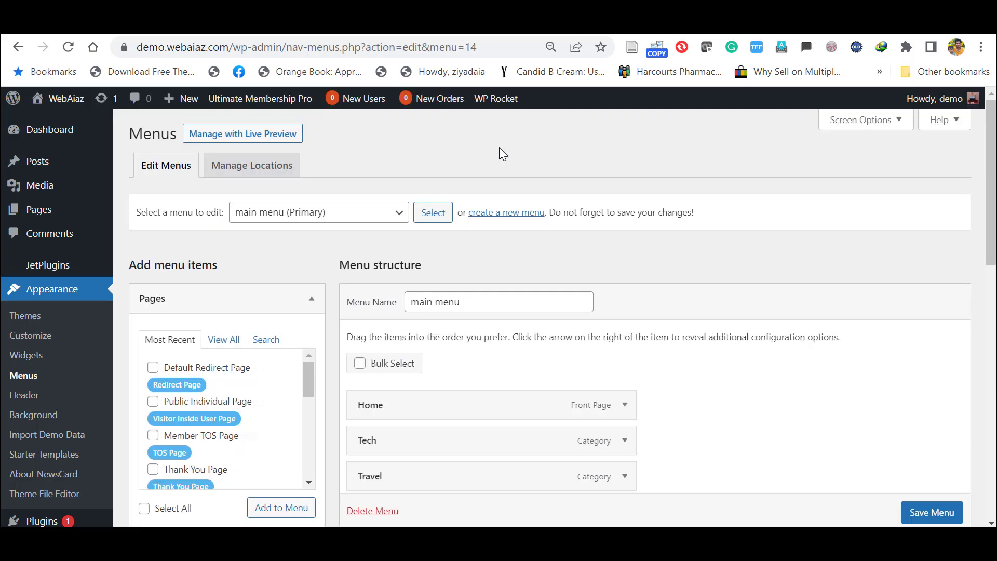
{"action": "scroll", "coordinate": [873, 166], "scroll_direction": "down", "scroll_amount": 4}
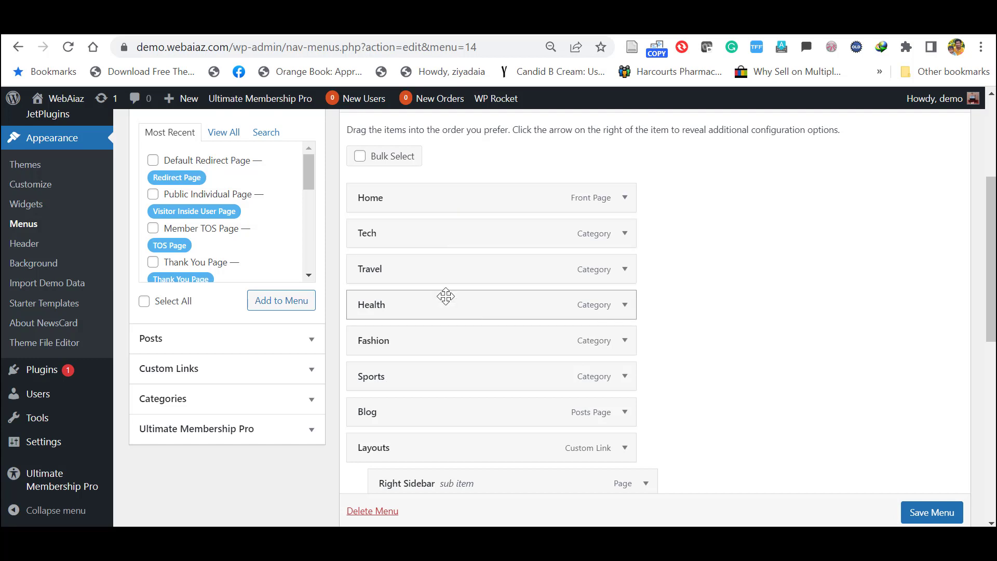
{"action": "left_click_drag", "start_coordinate": [446, 296], "coordinate": [445, 222]}
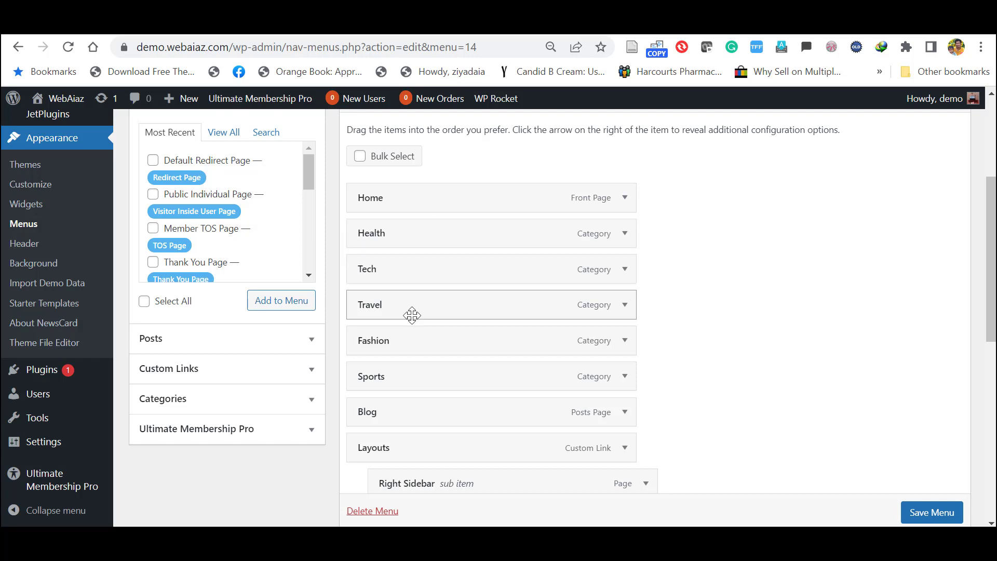
{"action": "scroll", "coordinate": [473, 317], "scroll_direction": "down", "scroll_amount": 4}
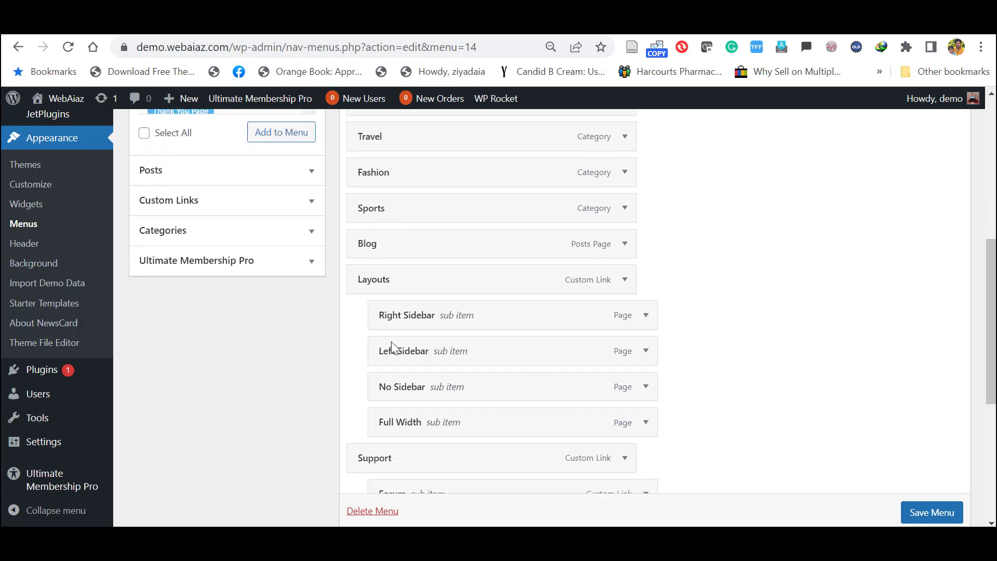
Remove the Layouts and Support items, together with the pages and links nested under them, from the main menu.
{"action": "scroll", "coordinate": [846, 322], "scroll_direction": "down", "scroll_amount": 2}
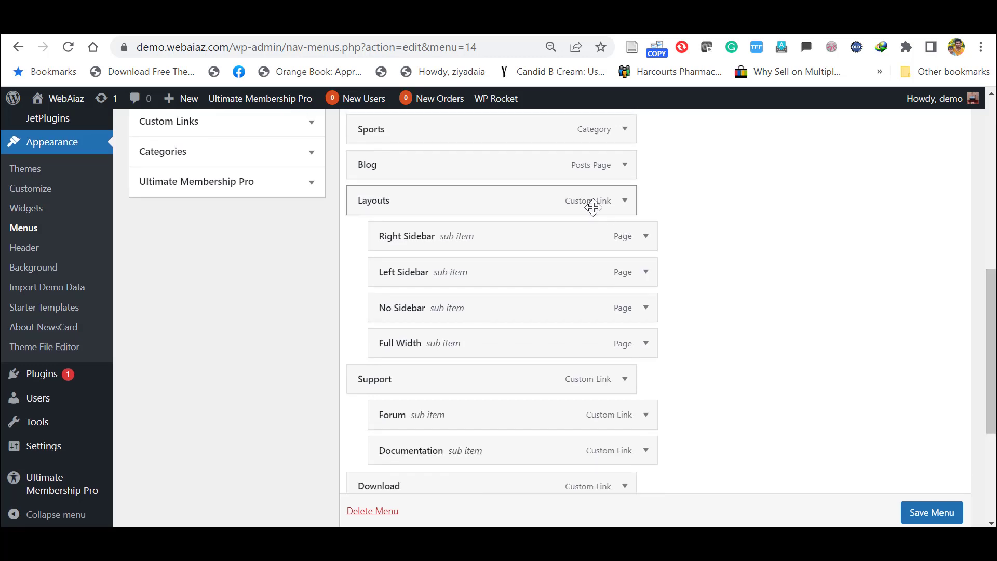
{"action": "left_click", "coordinate": [624, 208]}
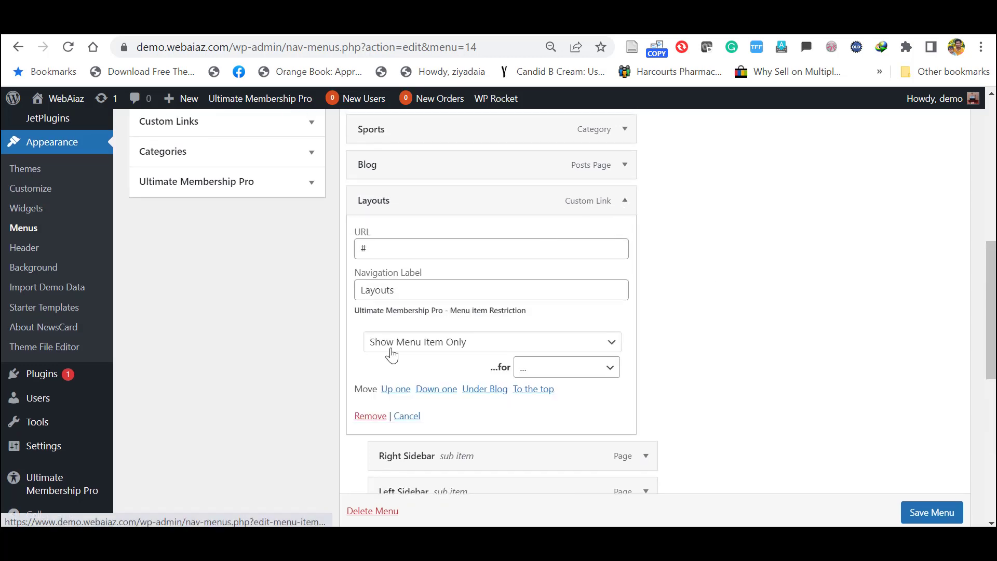
{"action": "left_click", "coordinate": [370, 415]}
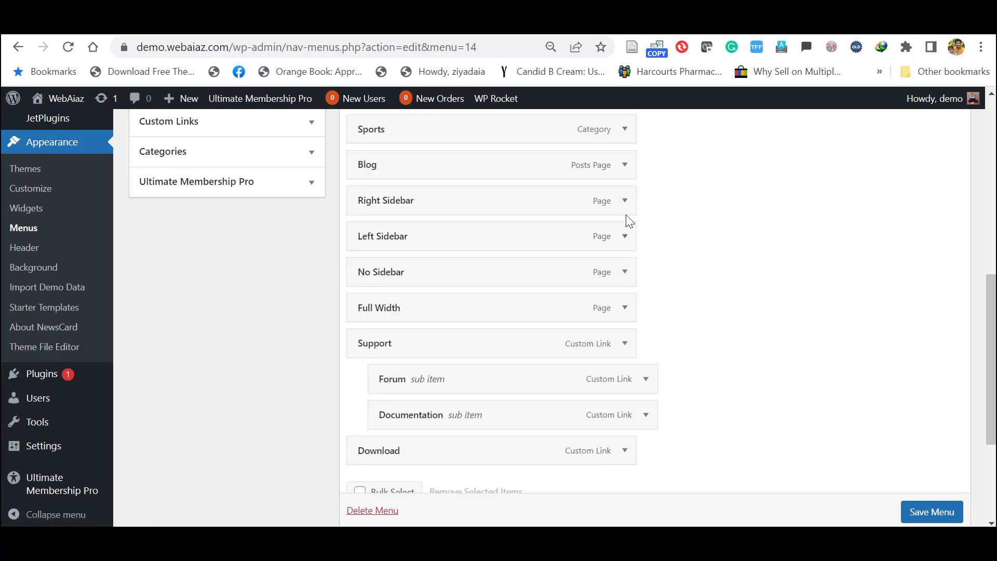
{"action": "left_click", "coordinate": [625, 205]}
{"action": "left_click", "coordinate": [370, 405]}
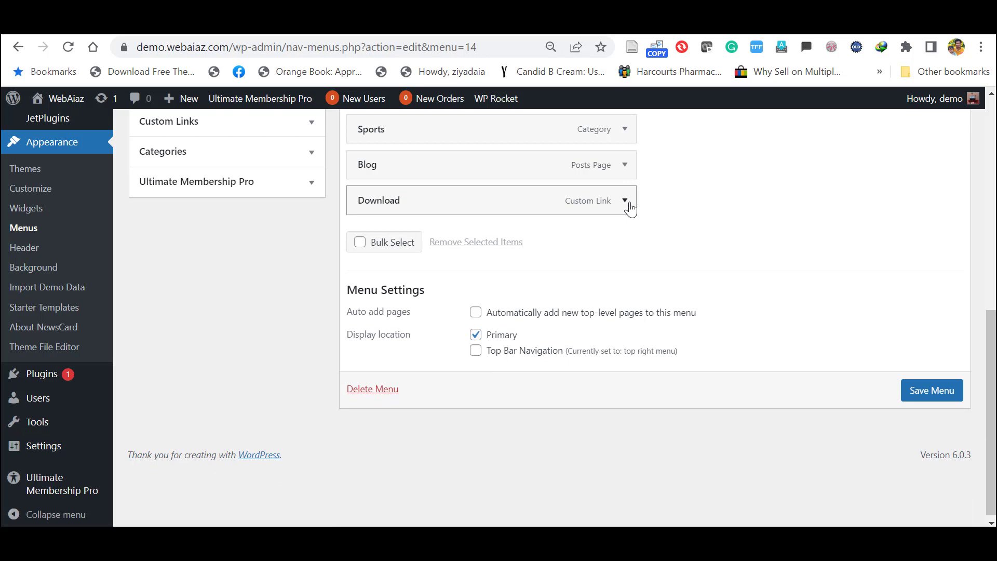
Remove the Download item from the main menu and save the menu.
{"action": "left_click", "coordinate": [626, 202]}
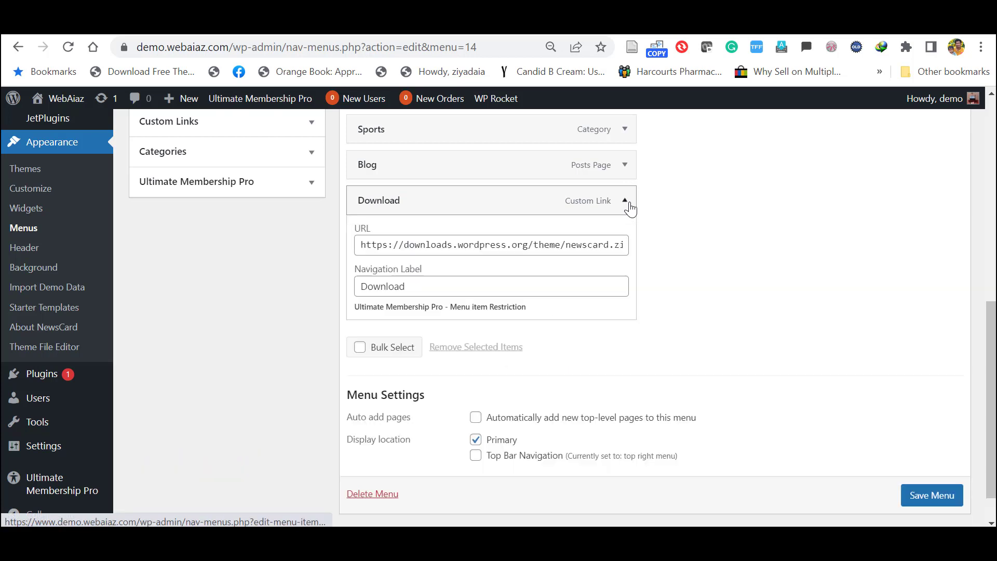
{"action": "left_click", "coordinate": [369, 413]}
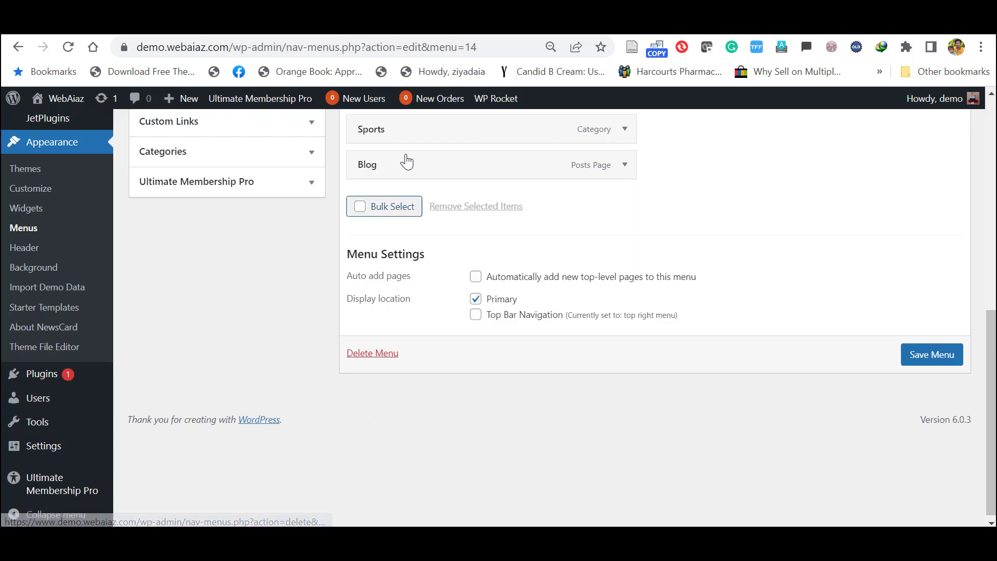
{"action": "scroll", "coordinate": [403, 161], "scroll_direction": "up", "scroll_amount": 4}
{"action": "scroll", "coordinate": [499, 311], "scroll_direction": "up", "scroll_amount": 3}
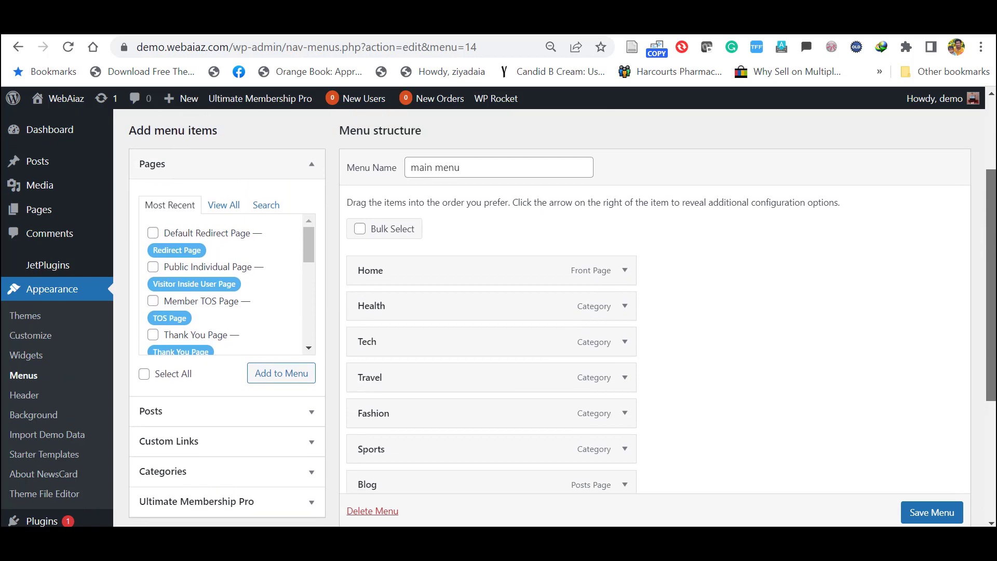
{"action": "scroll", "coordinate": [924, 506], "scroll_direction": "down", "scroll_amount": 2}
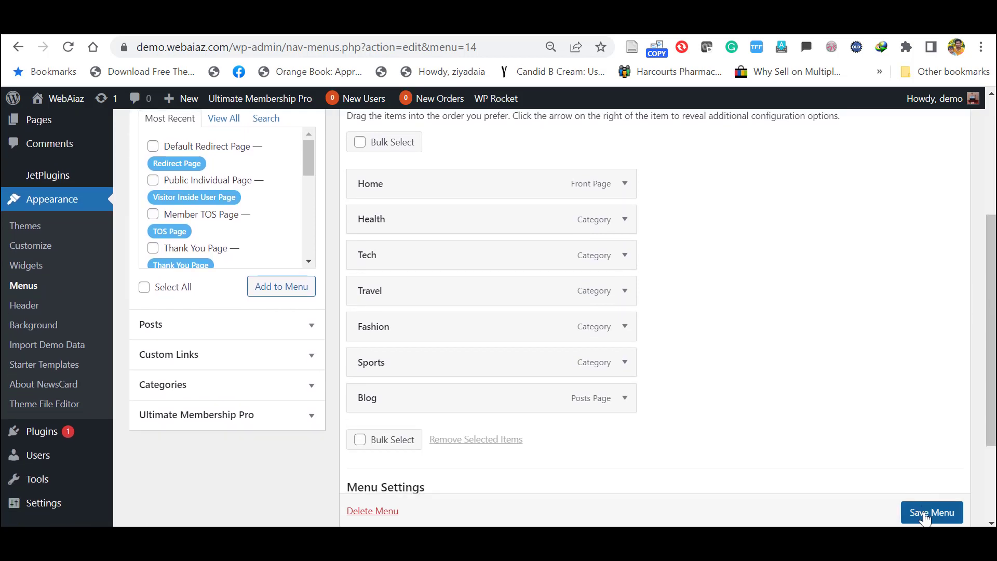
{"action": "scroll", "coordinate": [924, 515], "scroll_direction": "down", "scroll_amount": 1}
{"action": "left_click", "coordinate": [923, 512]}
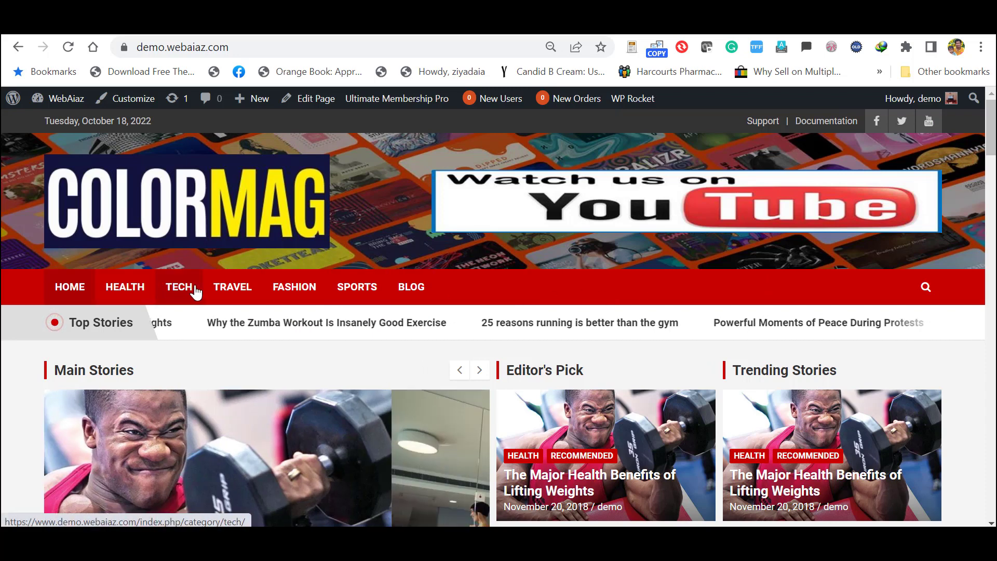
Check the main menu on the live site by viewing the Health and Tech category pages.
{"action": "scroll", "coordinate": [531, 251], "scroll_direction": "down", "scroll_amount": 2}
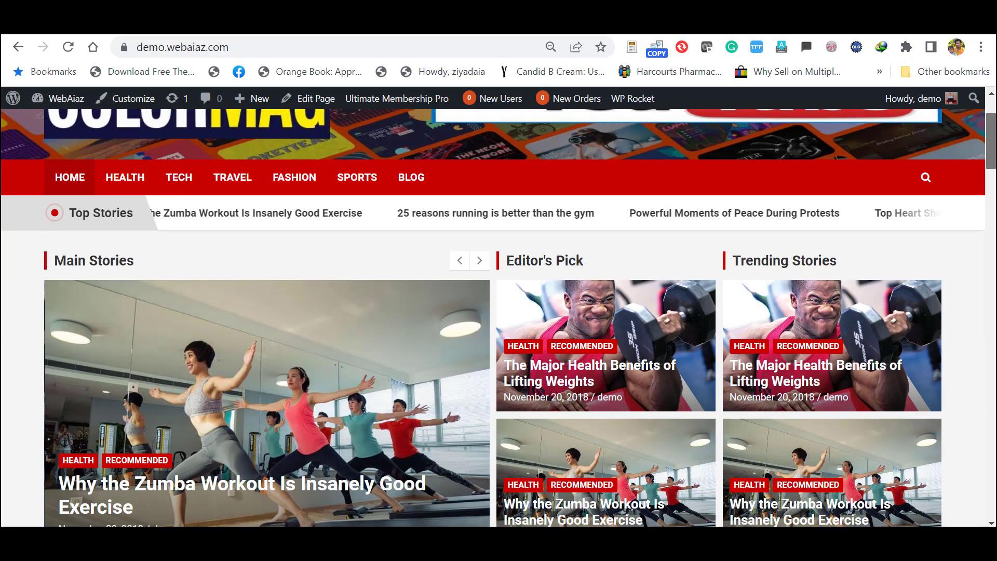
{"action": "left_click", "coordinate": [129, 191]}
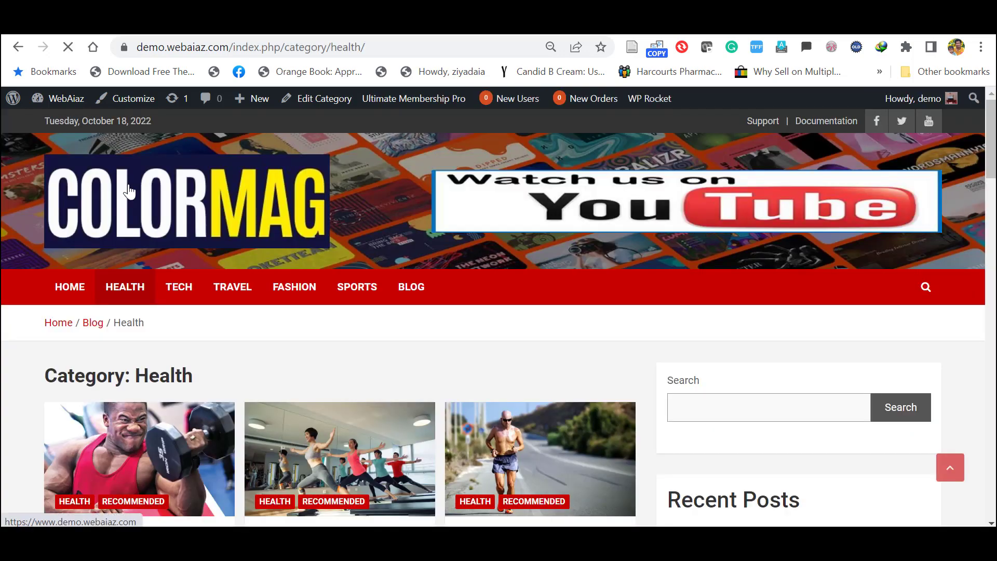
{"action": "scroll", "coordinate": [764, 121], "scroll_direction": "down", "scroll_amount": 7}
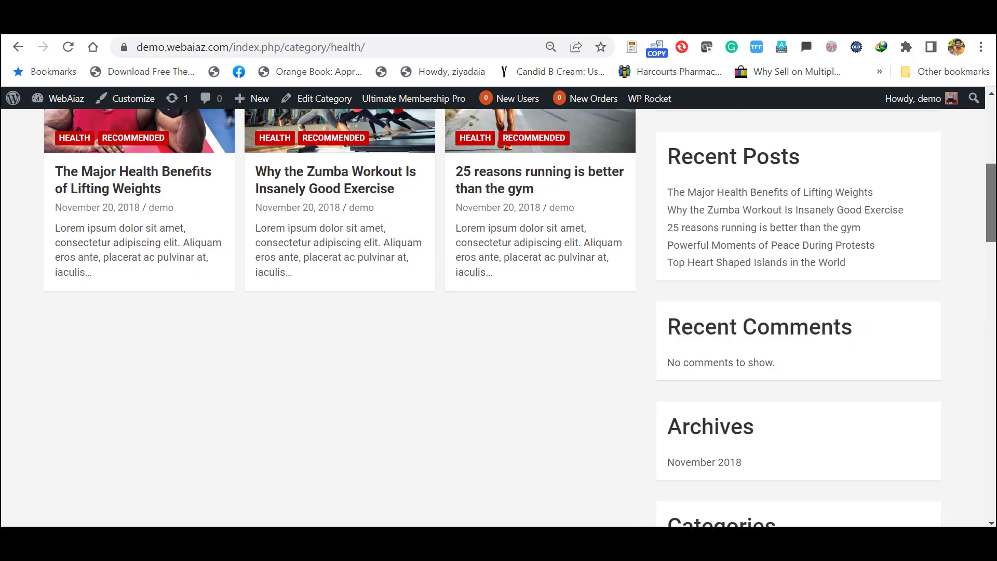
{"action": "mouse_move", "coordinate": [991, 202]}
{"action": "left_mouse_down"}
{"action": "mouse_move", "coordinate": [991, 213]}
{"action": "mouse_move", "coordinate": [991, 165]}
{"action": "left_mouse_up"}
{"action": "left_click", "coordinate": [179, 191]}
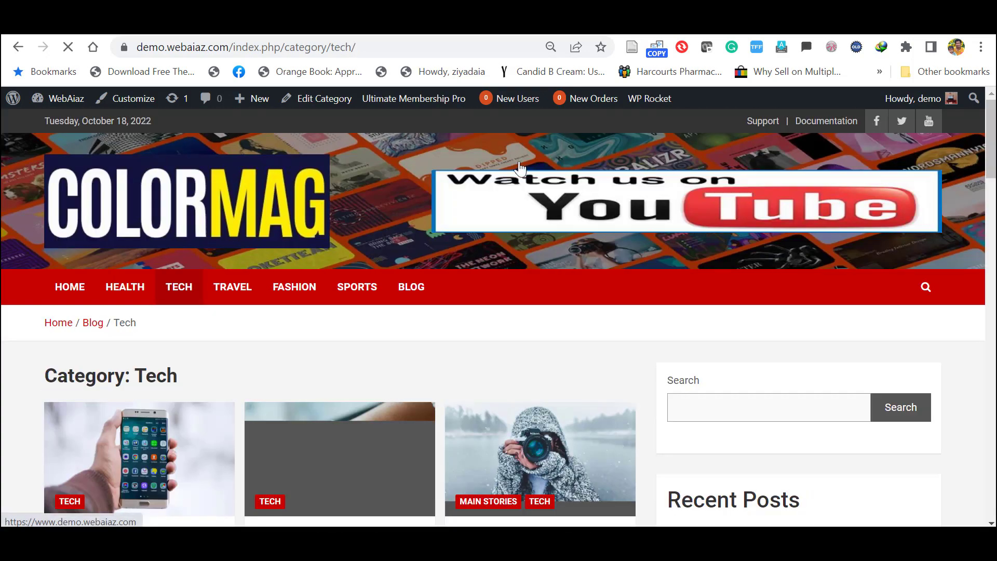
{"action": "mouse_move", "coordinate": [987, 133]}
{"action": "left_mouse_down"}
{"action": "mouse_move", "coordinate": [987, 208]}
{"action": "mouse_move", "coordinate": [987, 132]}
{"action": "left_mouse_up"}
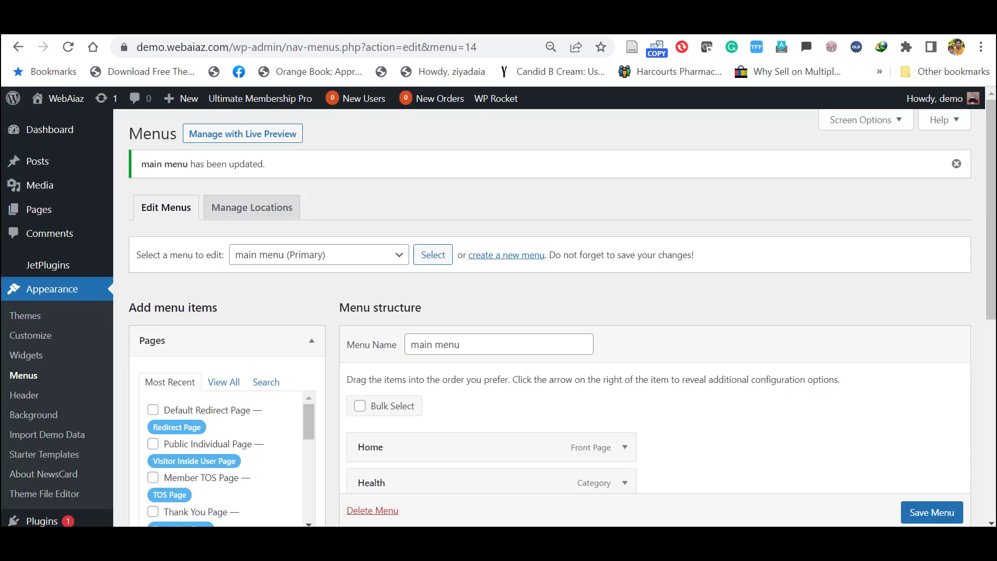
Review the main menu's category items, the post categories list and the categories assigned to the existing posts.
{"action": "scroll", "coordinate": [550, 311], "scroll_direction": "down", "scroll_amount": 4}
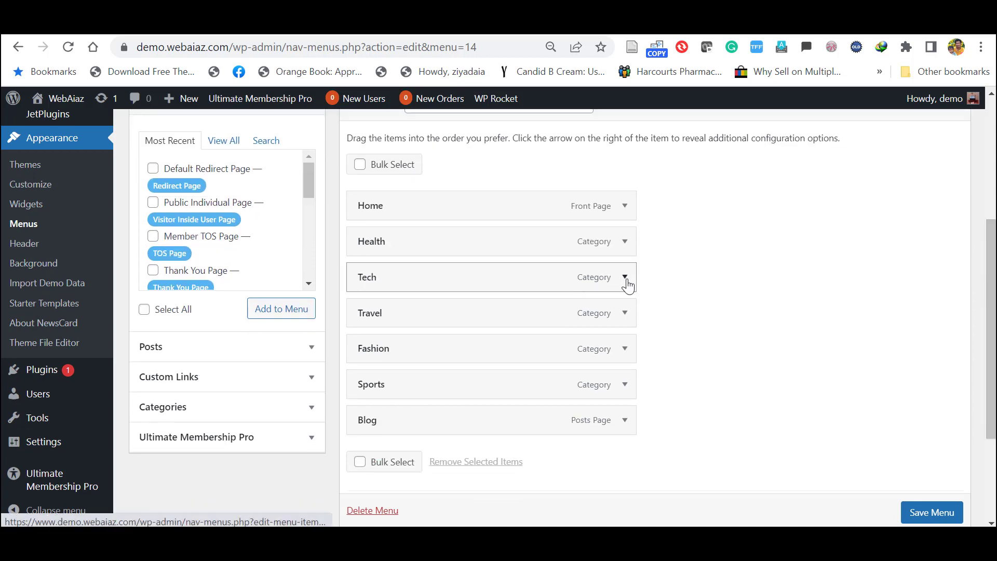
{"action": "left_click", "coordinate": [626, 278]}
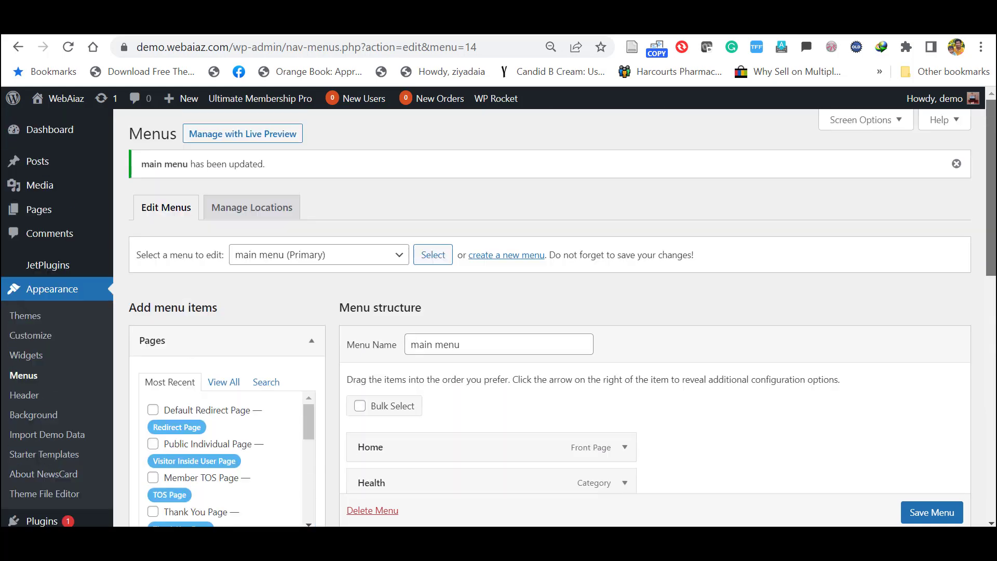
{"action": "mouse_move", "coordinate": [52, 162]}
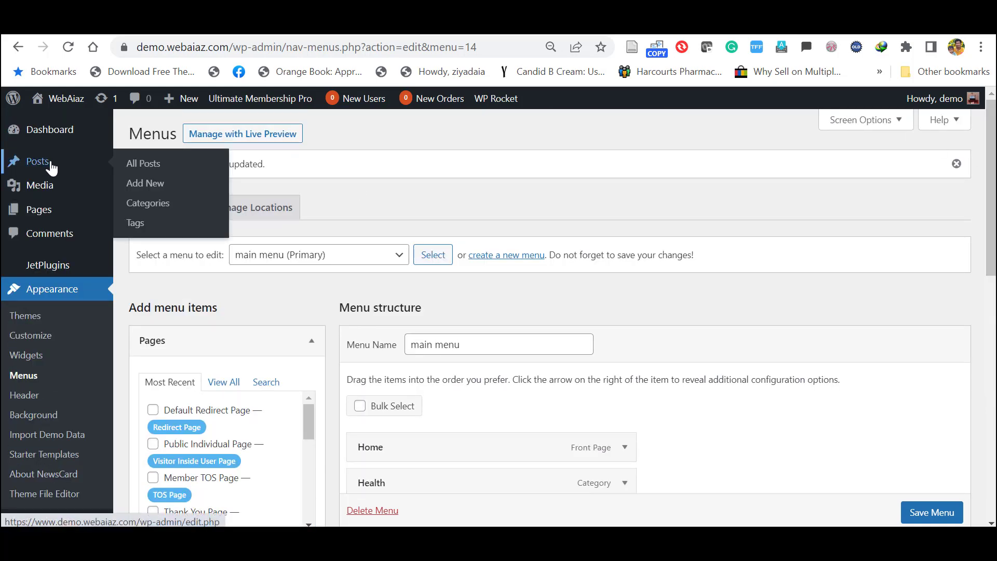
{"action": "left_click", "coordinate": [130, 208]}
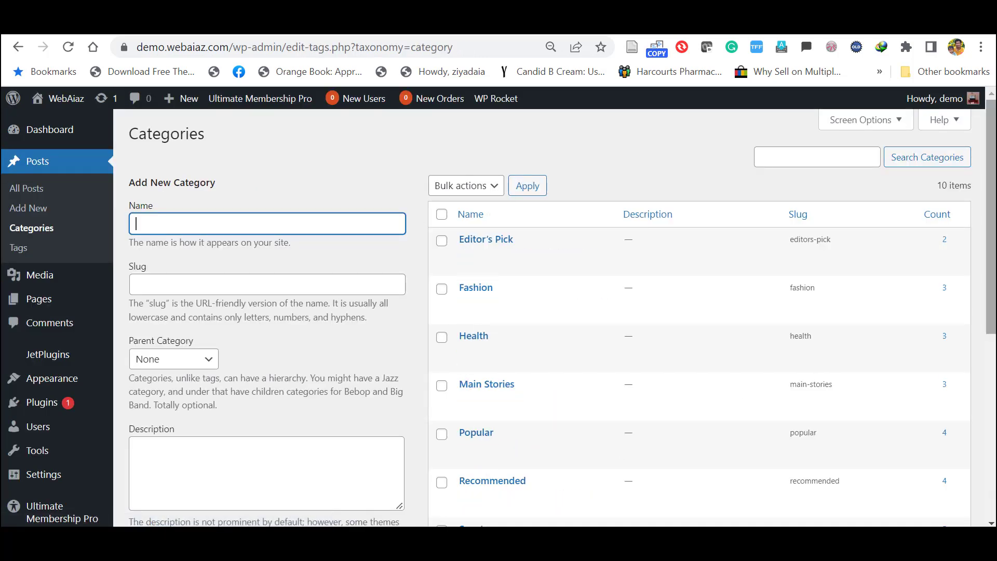
{"action": "scroll", "coordinate": [649, 338], "scroll_direction": "down", "scroll_amount": 5}
{"action": "scroll", "coordinate": [650, 338], "scroll_direction": "up", "scroll_amount": 5}
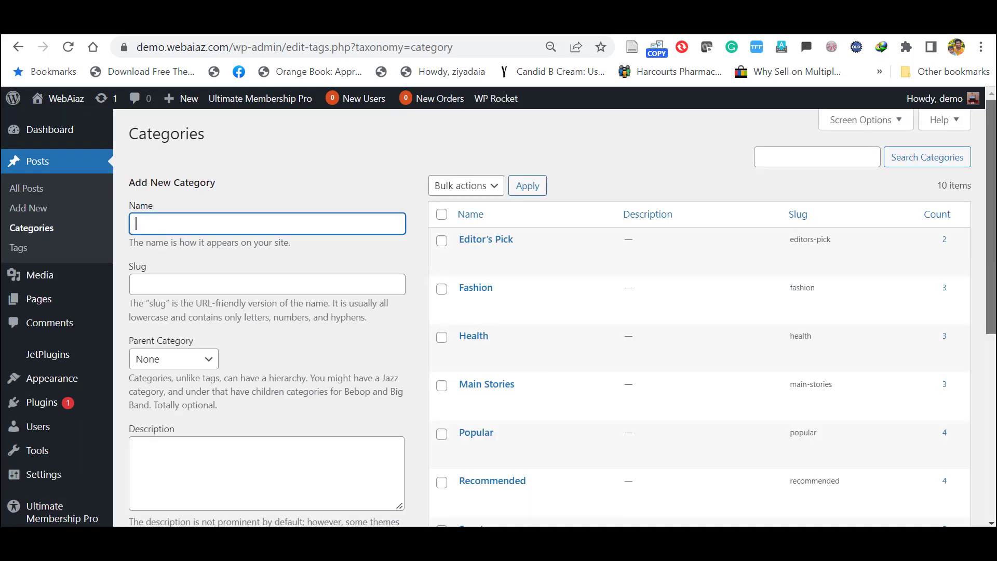
{"action": "left_click", "coordinate": [30, 194]}
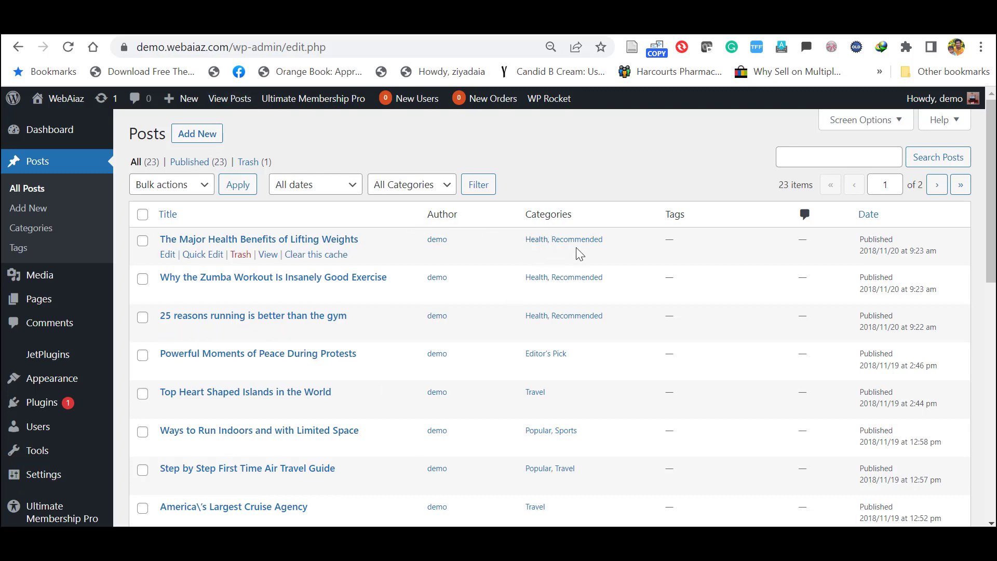
Rename the Health category to Local and the Travel category to World, giving each a matching slug, and update them.
{"action": "left_click", "coordinate": [31, 228]}
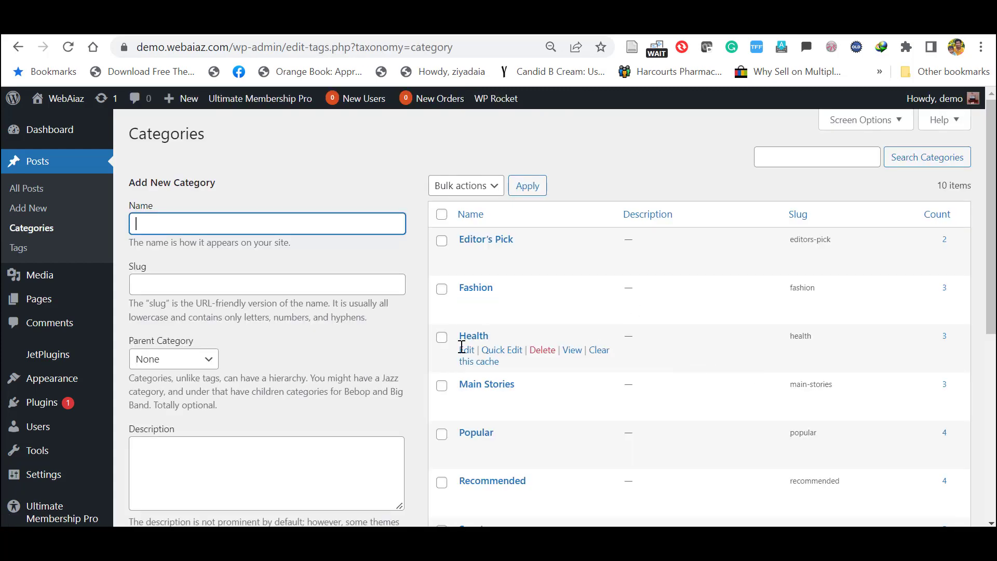
{"action": "left_click", "coordinate": [465, 353]}
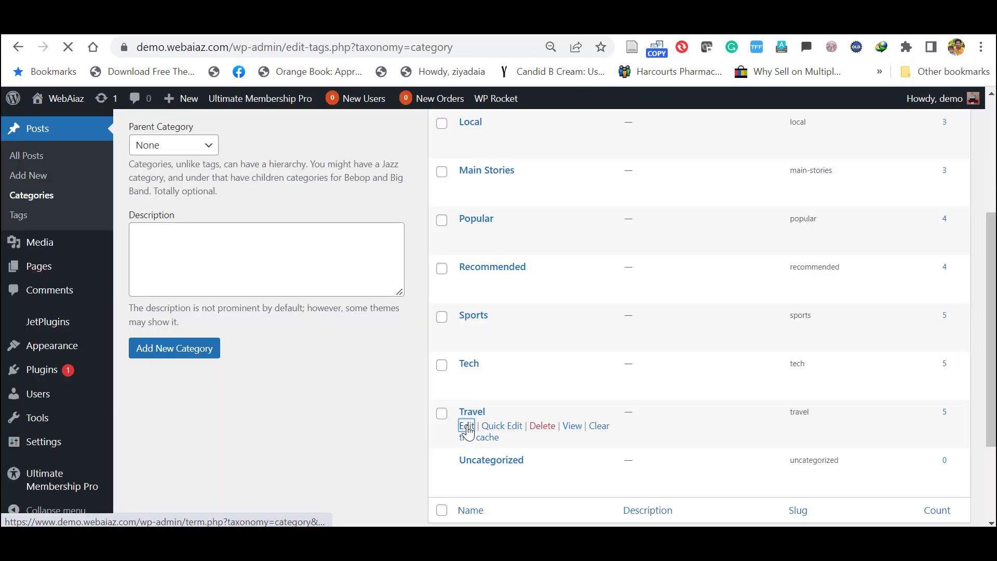
{"action": "left_click", "coordinate": [350, 169]}
{"action": "key", "text": "BackSpace"}
{"action": "key", "text": "BackSpace"}
{"action": "key", "text": "BackSpace"}
{"action": "key", "text": "BackSpace"}
{"action": "key", "text": "BackSpace"}
{"action": "key", "text": "BackSpace"}
{"action": "type", "text": "World"}
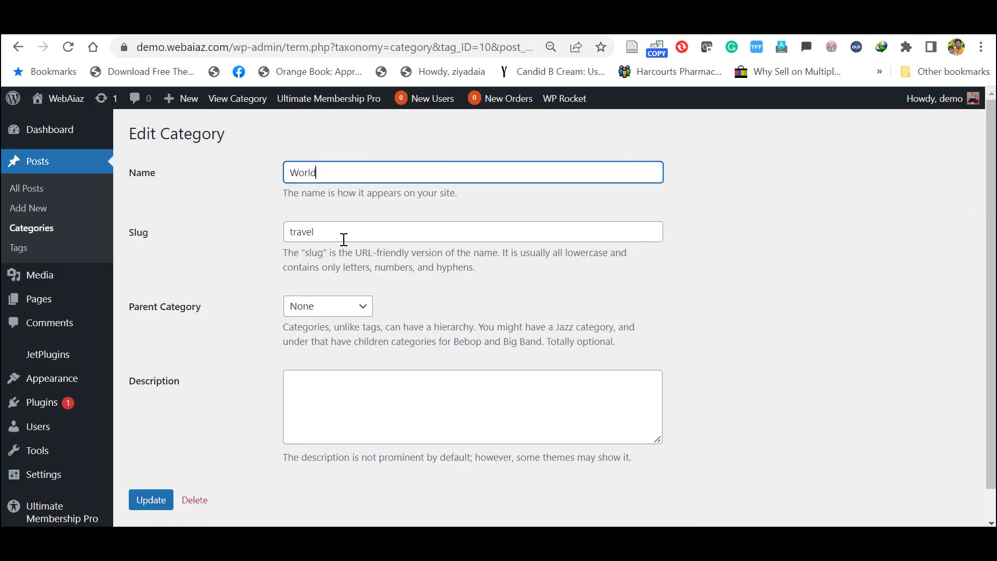
{"action": "left_click", "coordinate": [343, 239]}
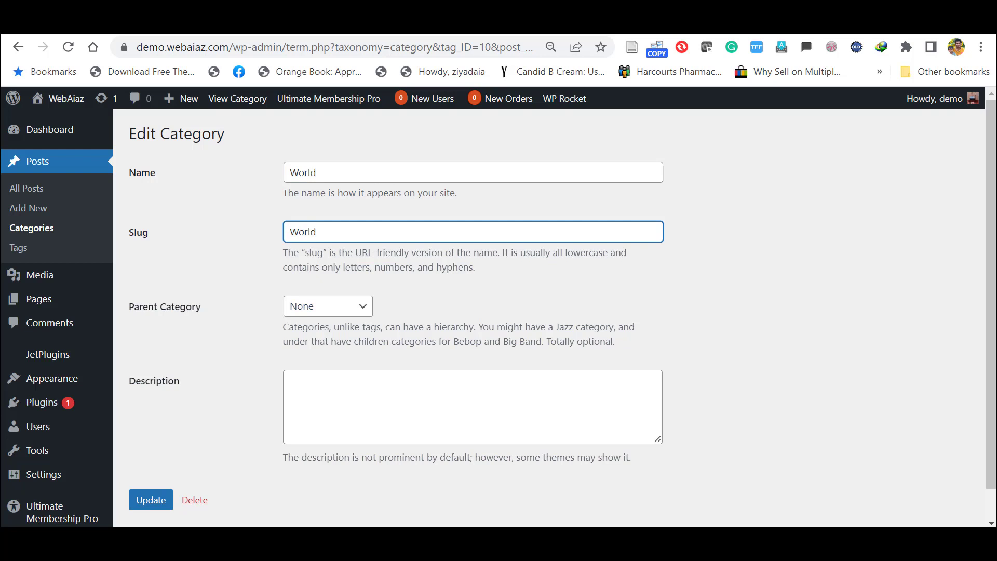
{"action": "left_click", "coordinate": [151, 500]}
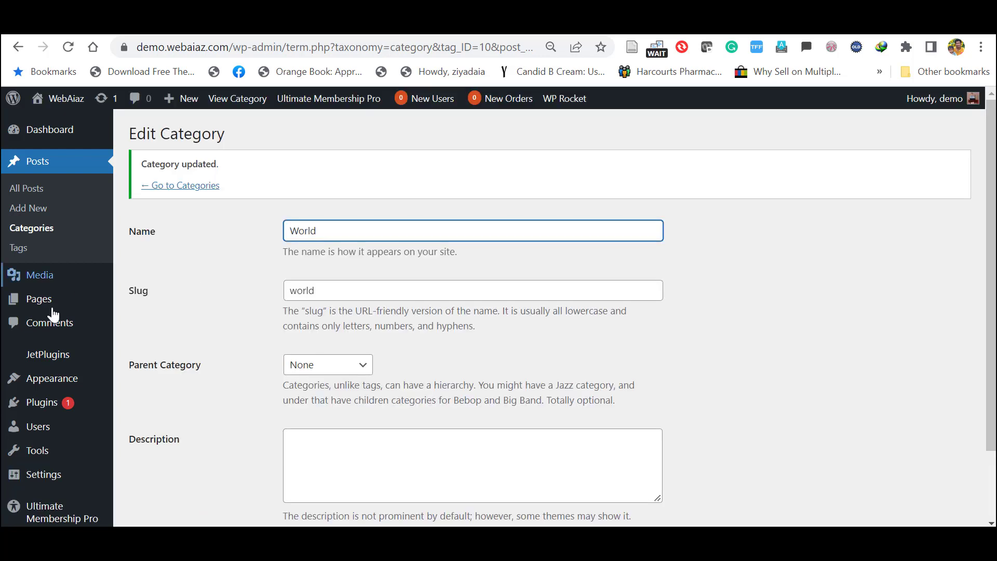
Move the World item directly above Tech in the main menu, save the menu and reload the live site.
{"action": "mouse_move", "coordinate": [42, 378]}
{"action": "left_click", "coordinate": [136, 370]}
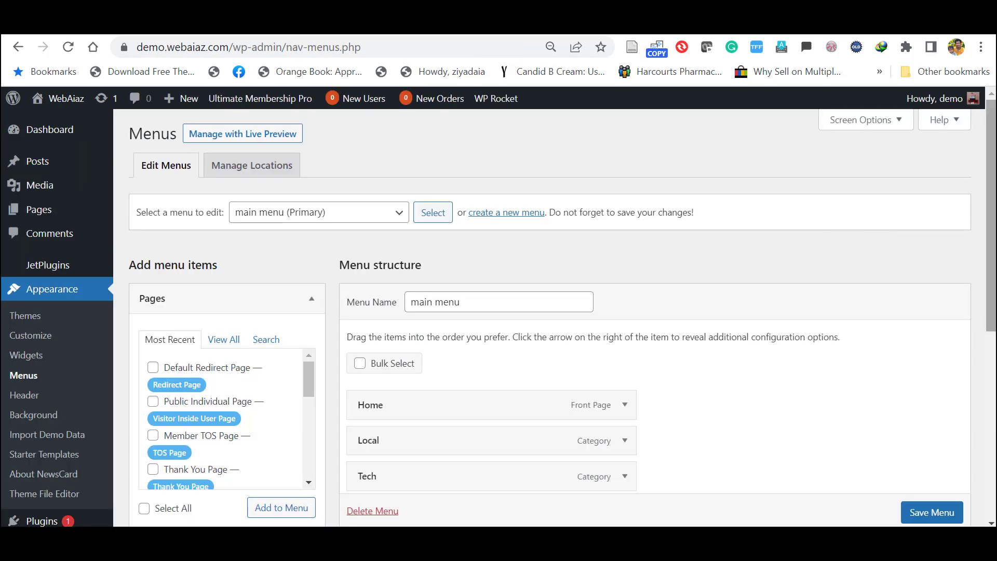
{"action": "scroll", "coordinate": [459, 251], "scroll_direction": "down", "scroll_amount": 4}
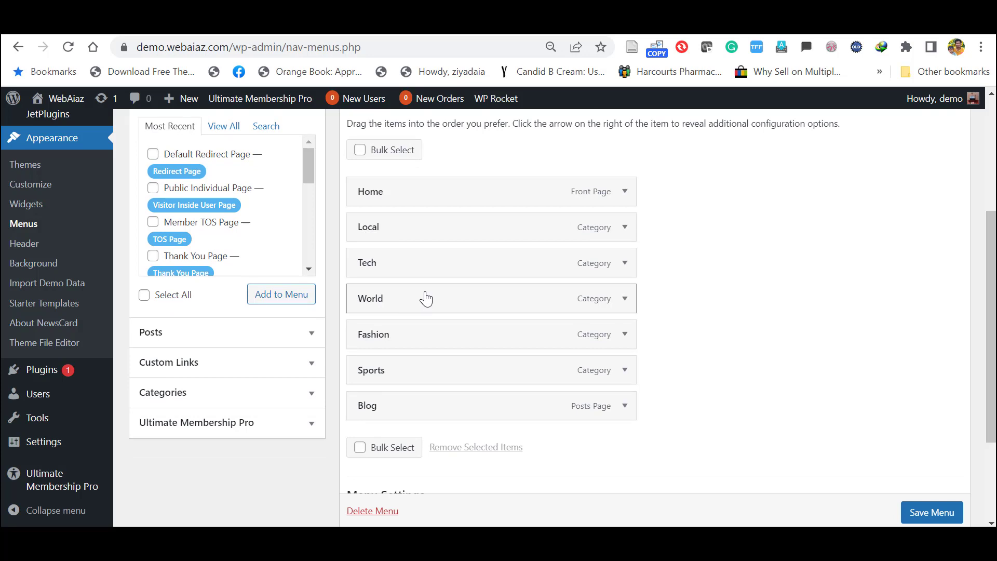
{"action": "left_click_drag", "start_coordinate": [429, 301], "coordinate": [426, 263]}
{"action": "left_click", "coordinate": [925, 512]}
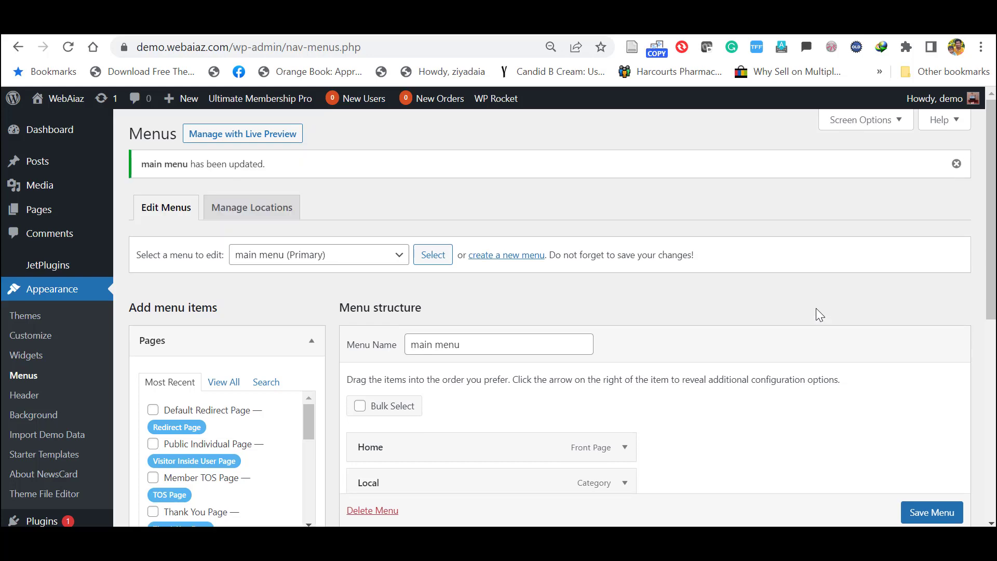
{"action": "key", "text": "ctrl+Tab"}
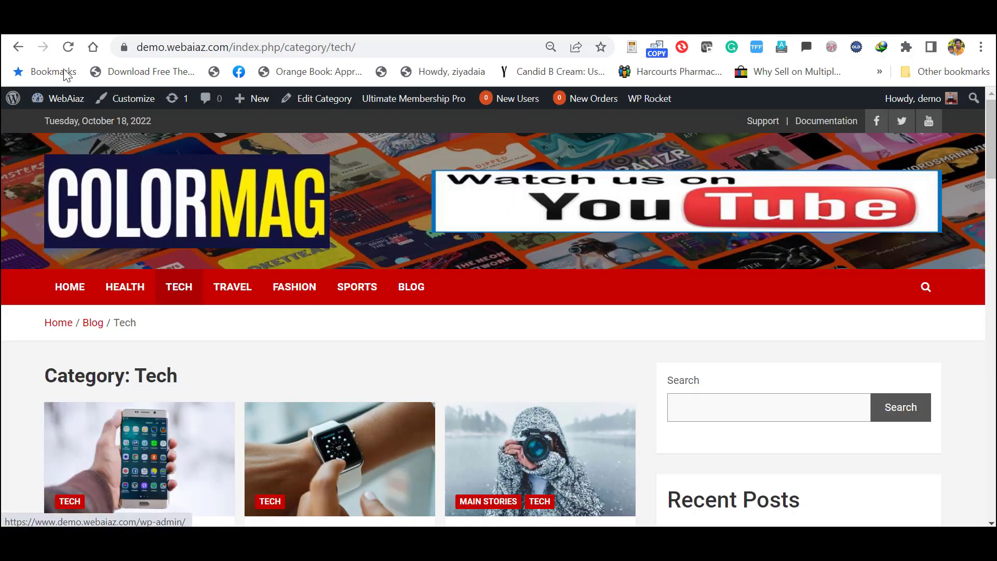
{"action": "left_click", "coordinate": [68, 49]}
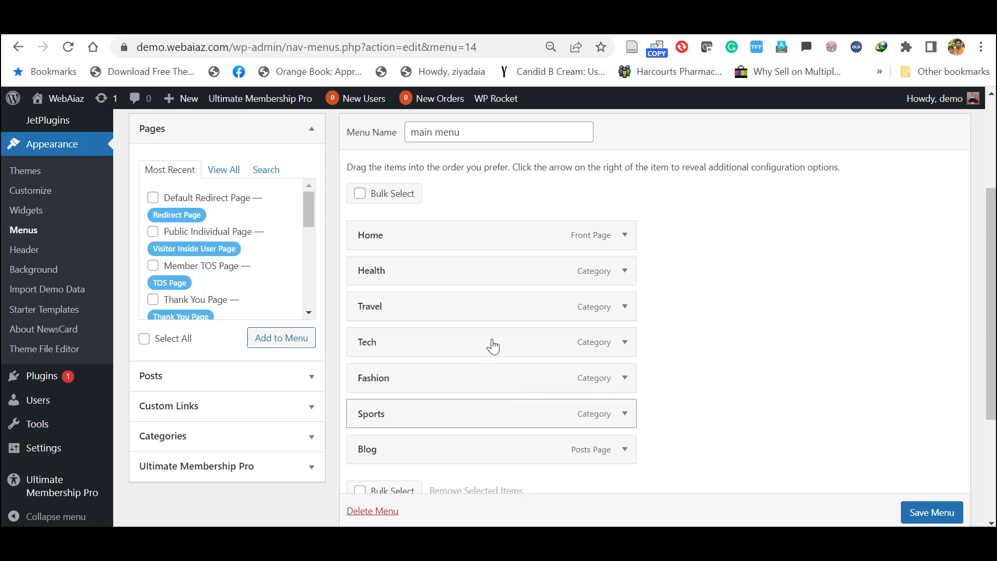
Examine the most used categories available for adding to the main menu.
{"action": "left_click", "coordinate": [309, 439]}
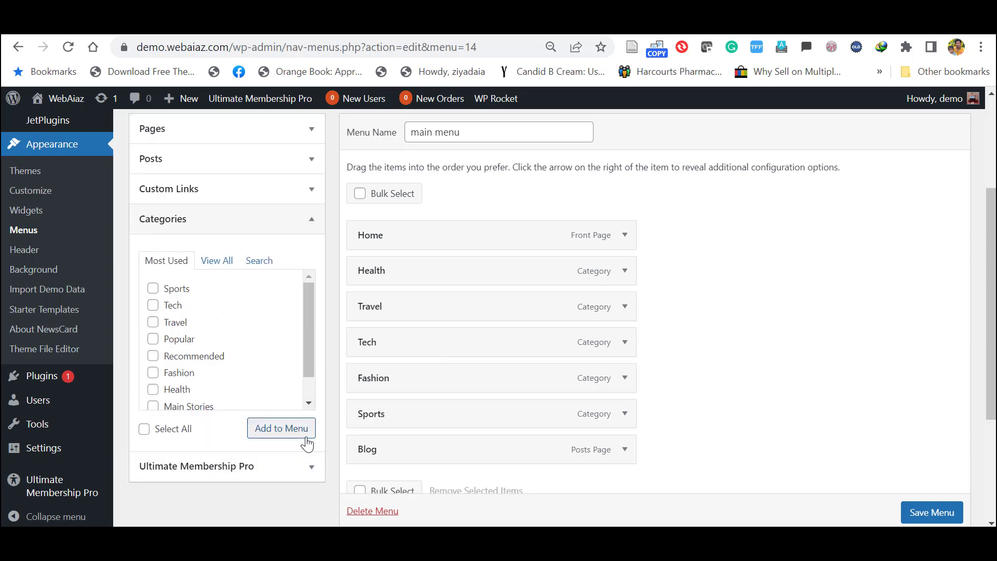
{"action": "left_click_drag", "start_coordinate": [304, 321], "coordinate": [302, 288]}
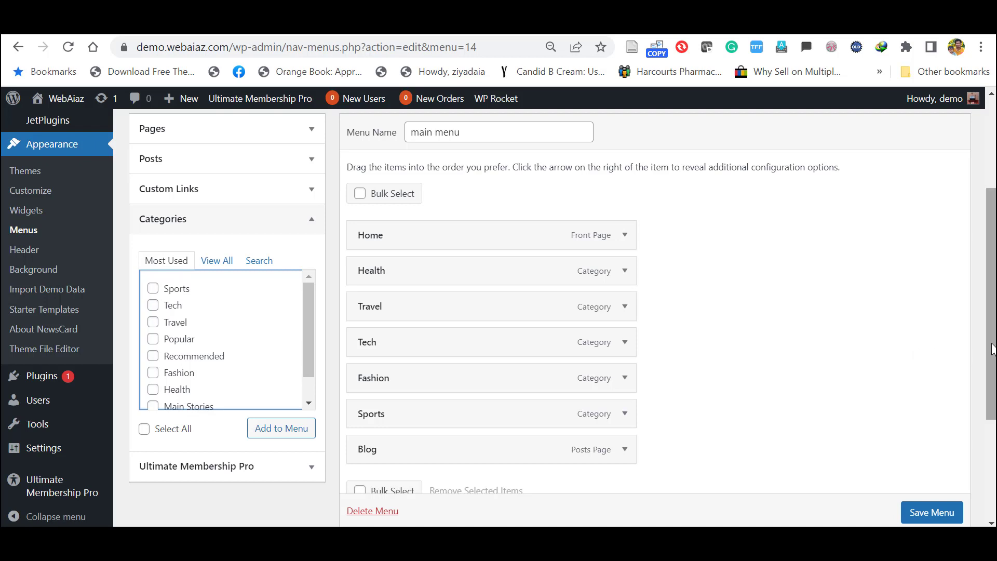
Create a page titled About Us with the Right Sidebar layout and publish it.
{"action": "left_click_drag", "start_coordinate": [993, 344], "coordinate": [993, 262]}
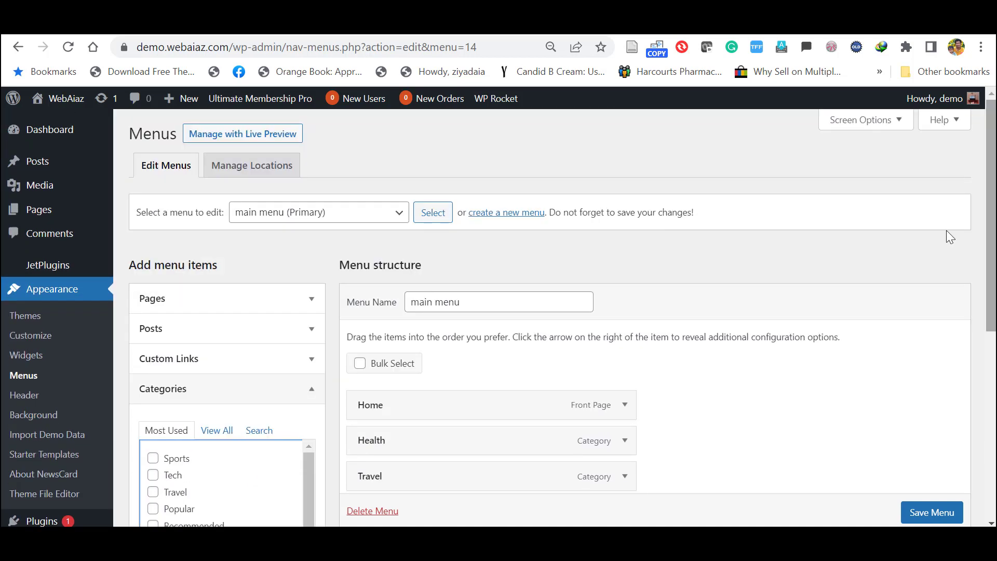
{"action": "mouse_move", "coordinate": [33, 213]}
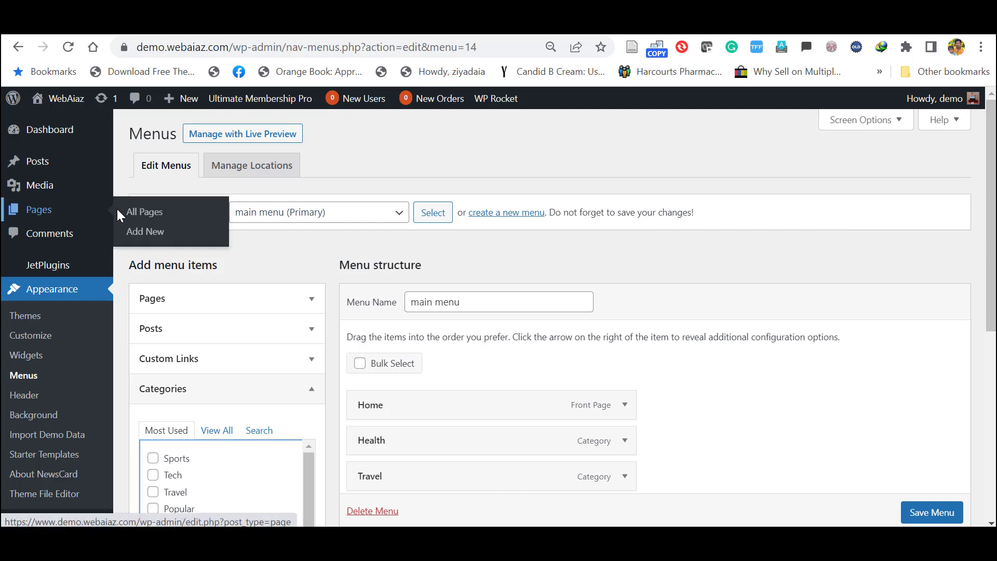
{"action": "left_click", "coordinate": [144, 231]}
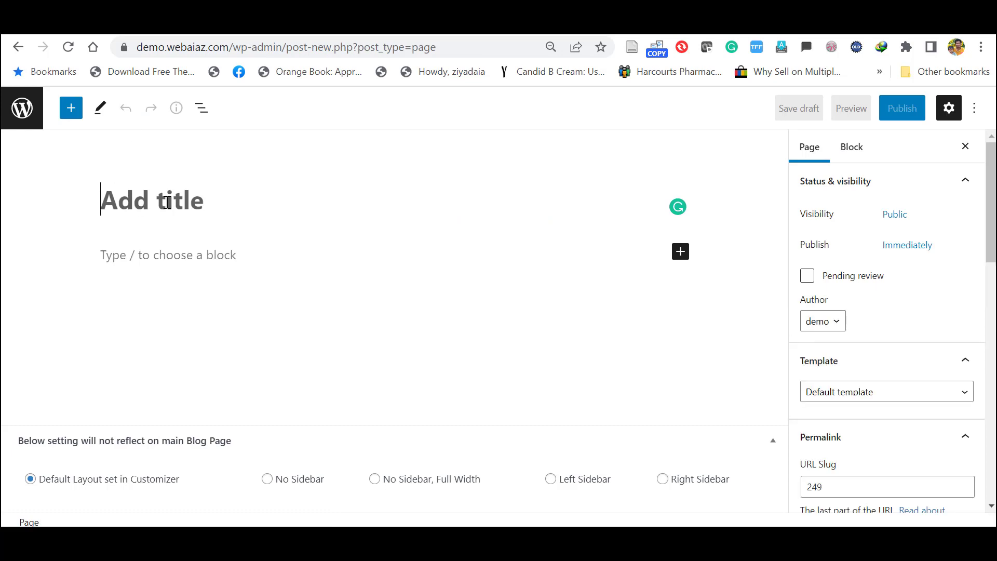
{"action": "type", "text": "About"}
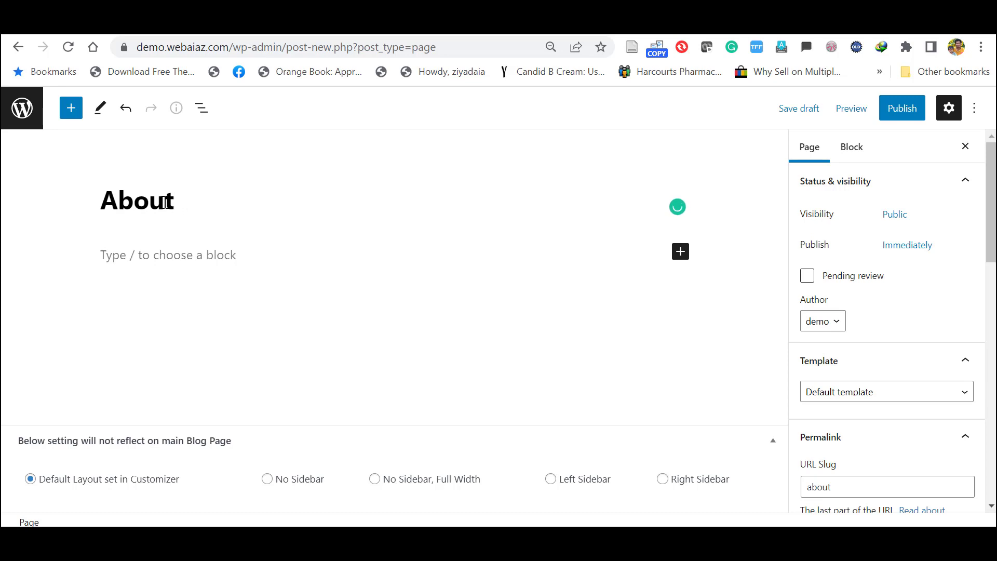
{"action": "type", "text": " Us"}
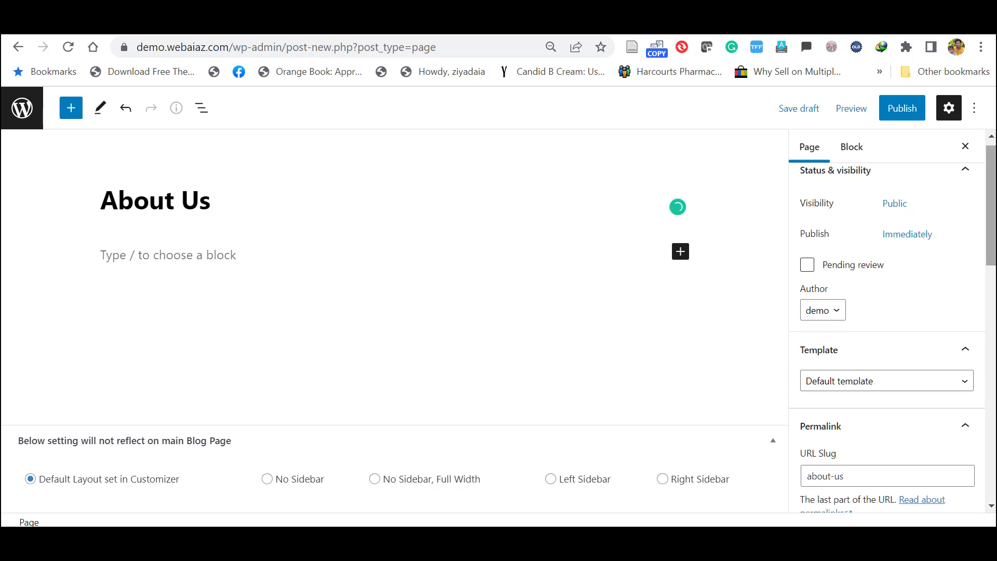
{"action": "left_click_drag", "start_coordinate": [990, 218], "coordinate": [990, 250]}
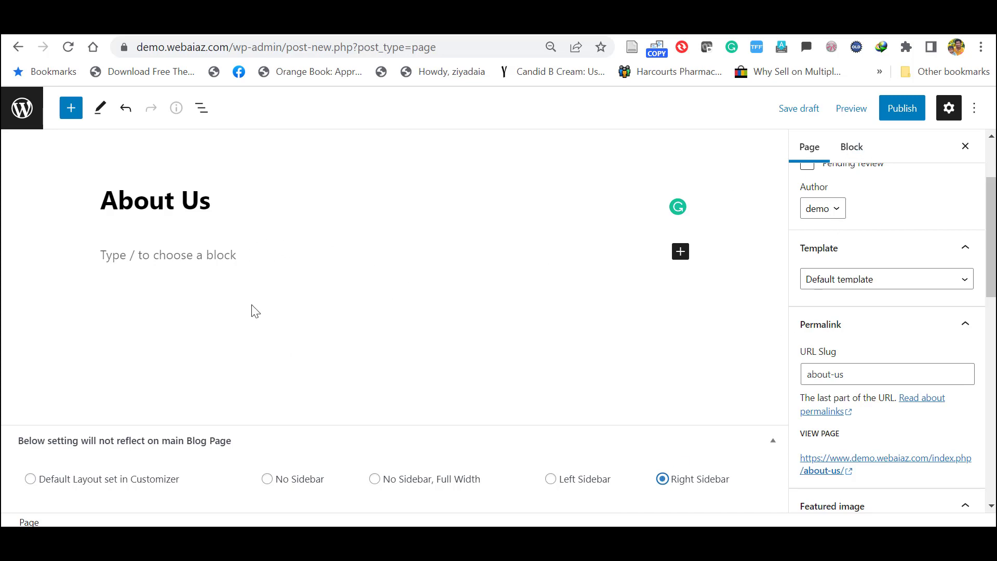
{"action": "left_click", "coordinate": [899, 110]}
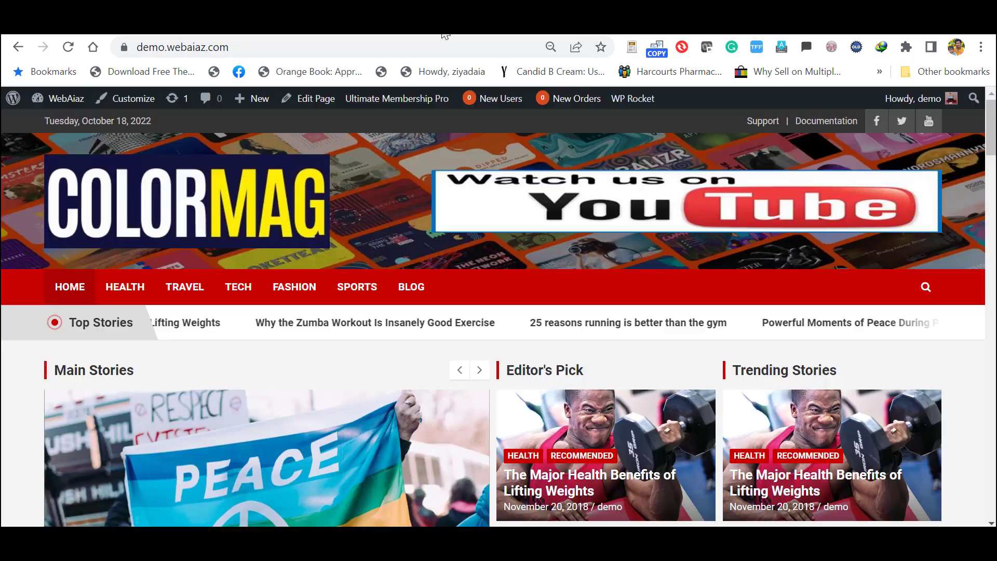
Create and publish a Contact Us page with the Right Sidebar layout, and view the live page down to its footer.
{"action": "mouse_move", "coordinate": [65, 101]}
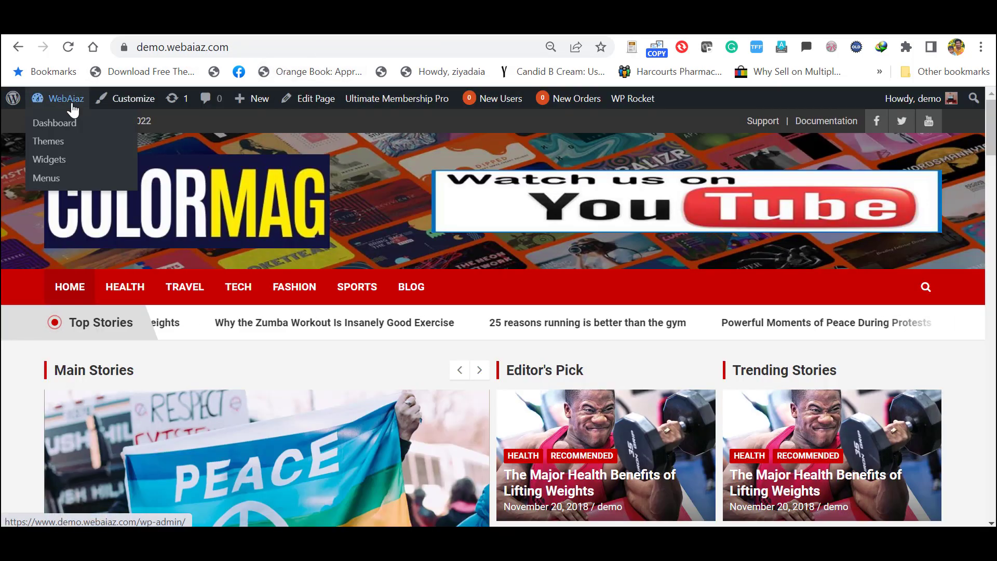
{"action": "left_click", "coordinate": [55, 124]}
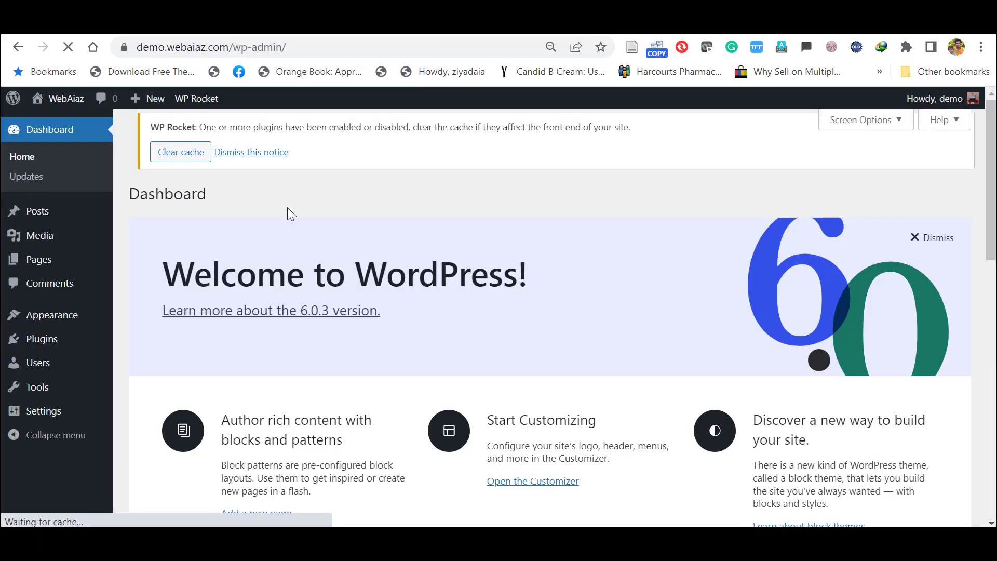
{"action": "mouse_move", "coordinate": [32, 259]}
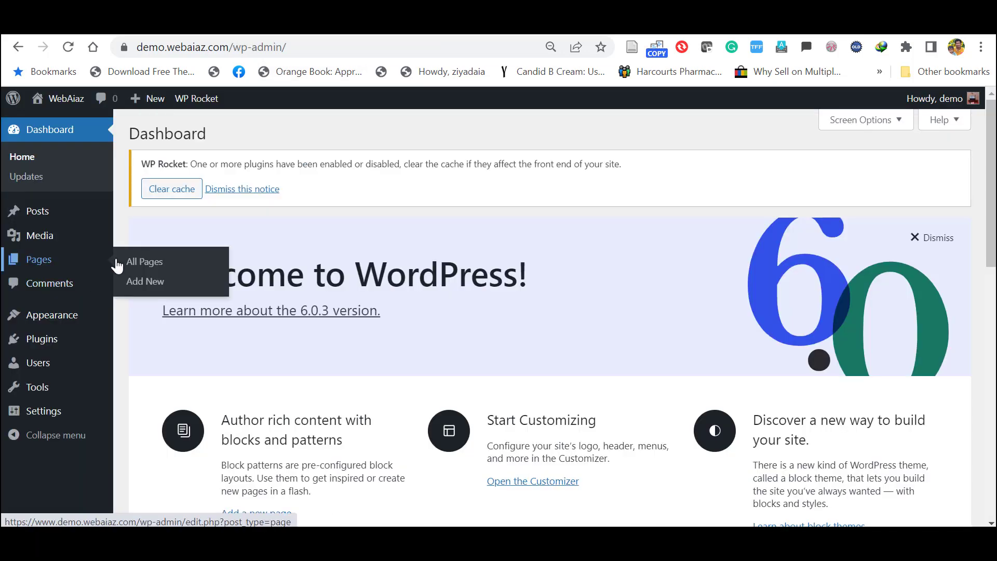
{"action": "left_click", "coordinate": [146, 283]}
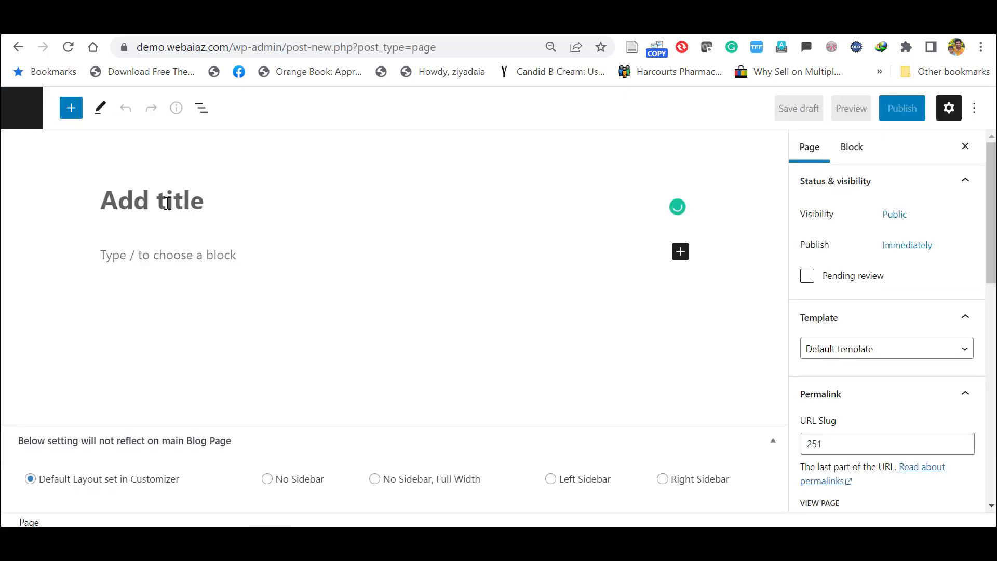
{"action": "type", "text": "Contact Us"}
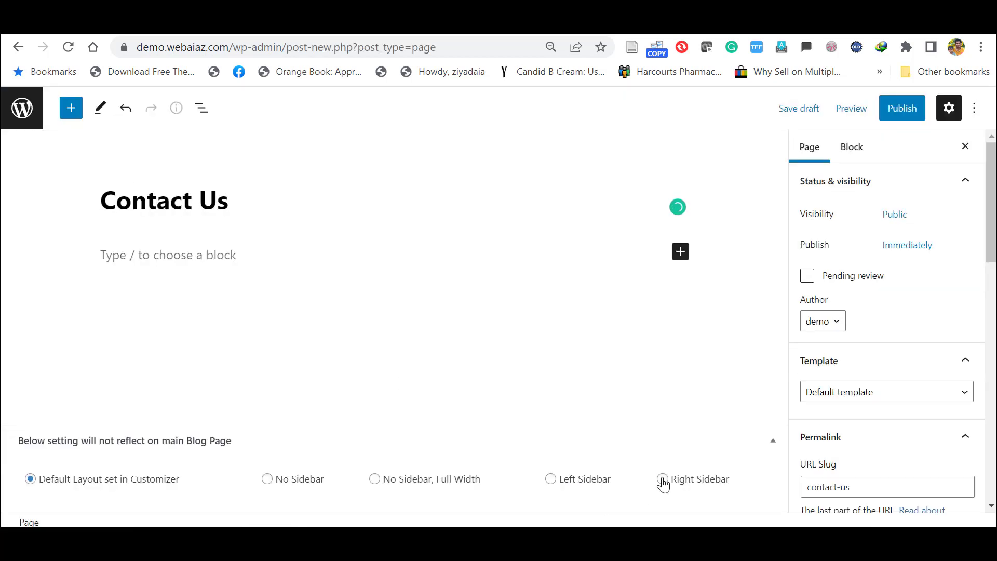
{"action": "left_click", "coordinate": [899, 107]}
{"action": "left_click", "coordinate": [845, 269]}
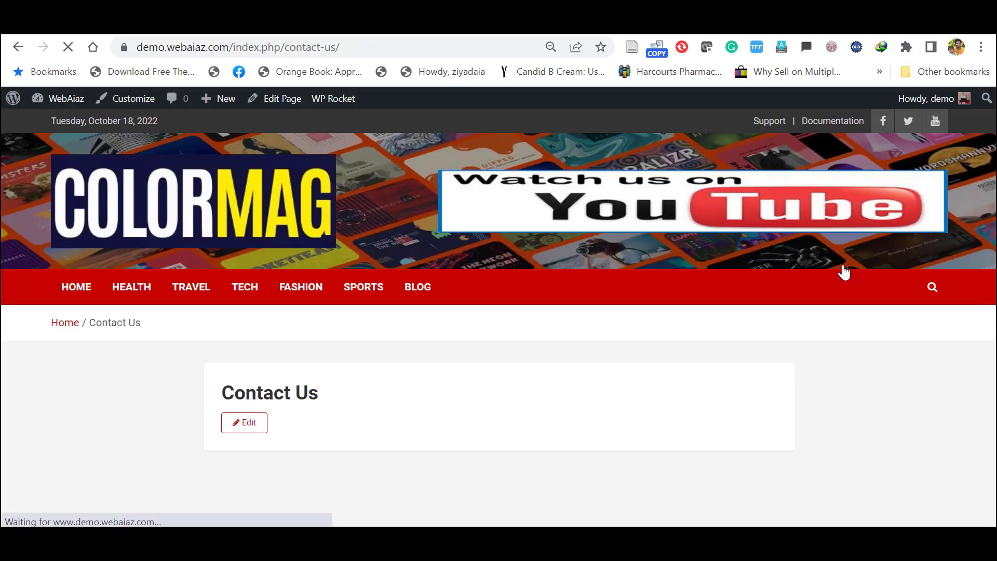
{"action": "scroll", "coordinate": [928, 219], "scroll_direction": "down", "scroll_amount": 15}
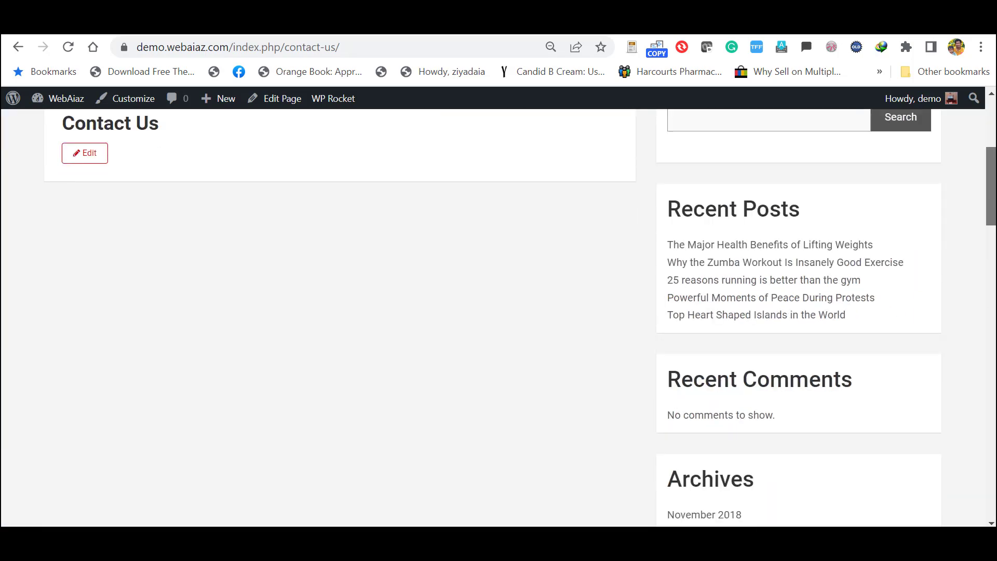
{"action": "scroll", "coordinate": [499, 318], "scroll_direction": "down", "scroll_amount": 10}
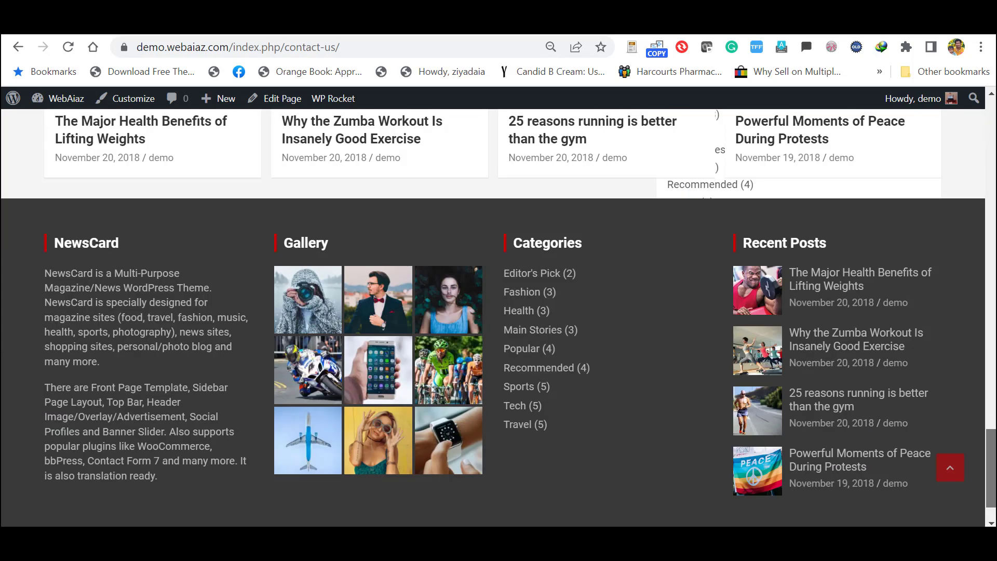
{"action": "scroll", "coordinate": [498, 318], "scroll_direction": "up", "scroll_amount": 12}
{"action": "scroll", "coordinate": [594, 101], "scroll_direction": "up", "scroll_amount": 15}
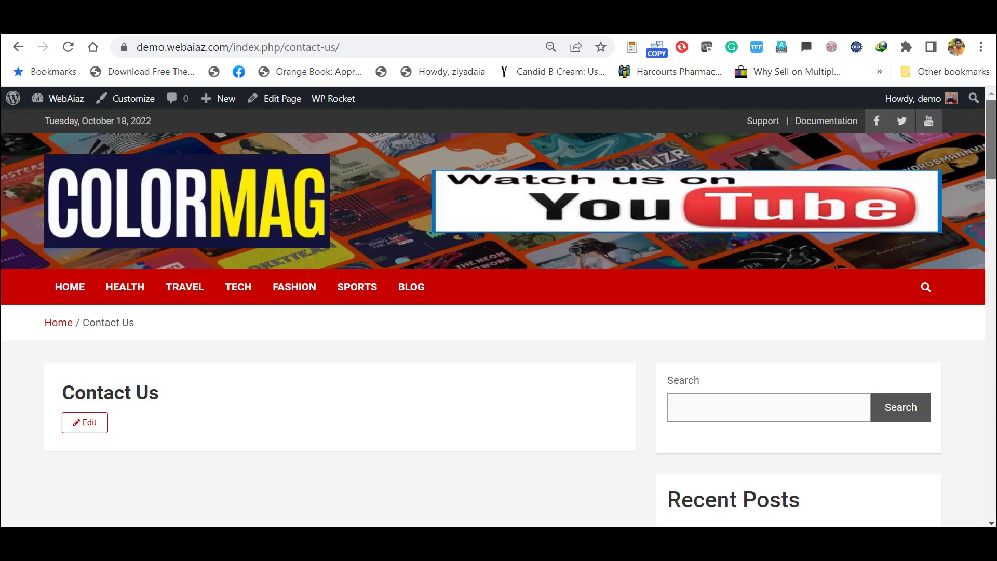
Add the About Us and Contact Us pages to the end of the main menu, below Blog, and save the menu.
{"action": "mouse_move", "coordinate": [78, 98]}
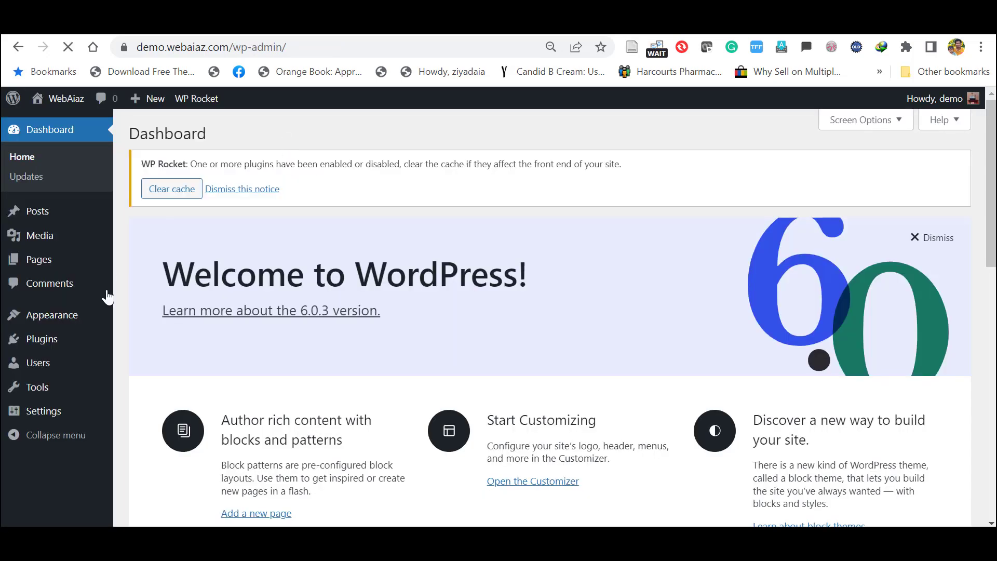
{"action": "mouse_move", "coordinate": [62, 313]}
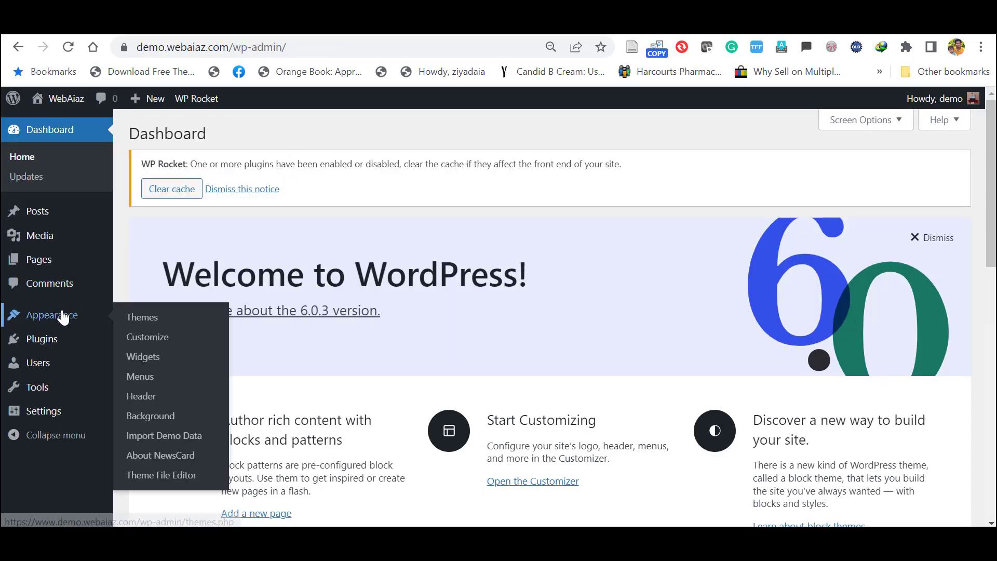
{"action": "left_click", "coordinate": [140, 376]}
{"action": "scroll", "coordinate": [140, 376], "scroll_direction": "down", "scroll_amount": 2}
{"action": "scroll", "coordinate": [80, 229], "scroll_direction": "down", "scroll_amount": 2}
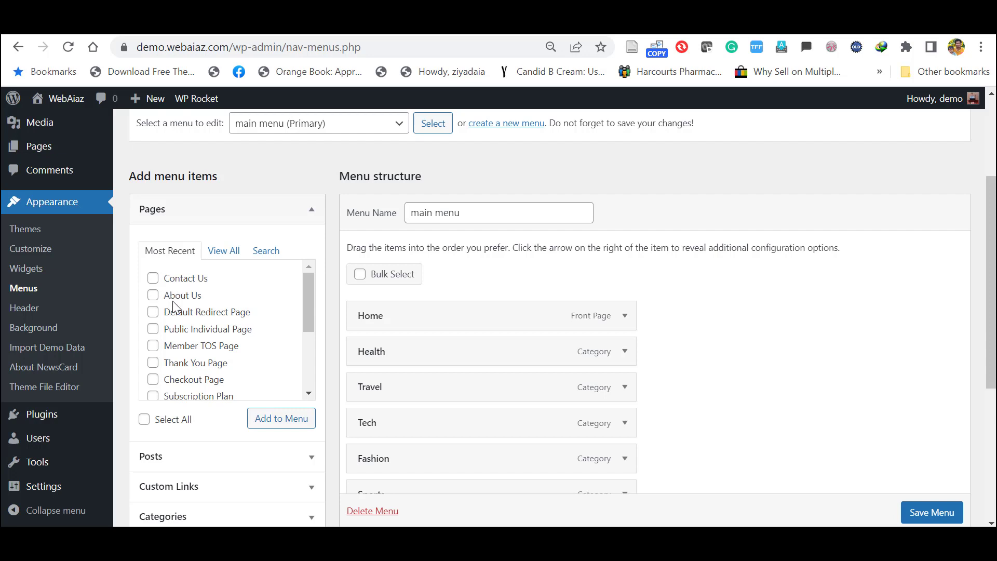
{"action": "left_click", "coordinate": [212, 257]}
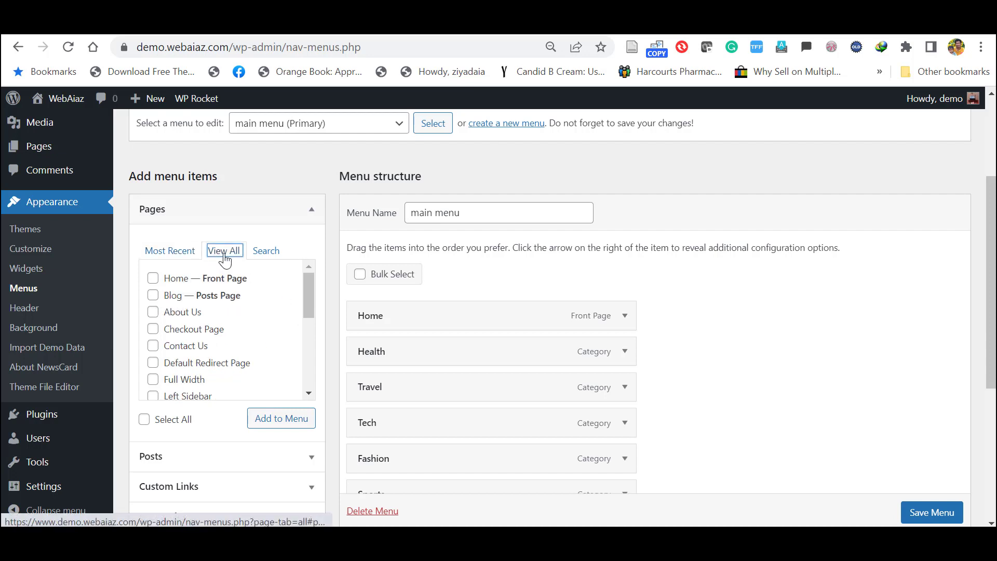
{"action": "mouse_move", "coordinate": [310, 289]}
{"action": "left_mouse_down"}
{"action": "mouse_move", "coordinate": [304, 382]}
{"action": "mouse_move", "coordinate": [303, 292]}
{"action": "left_mouse_up"}
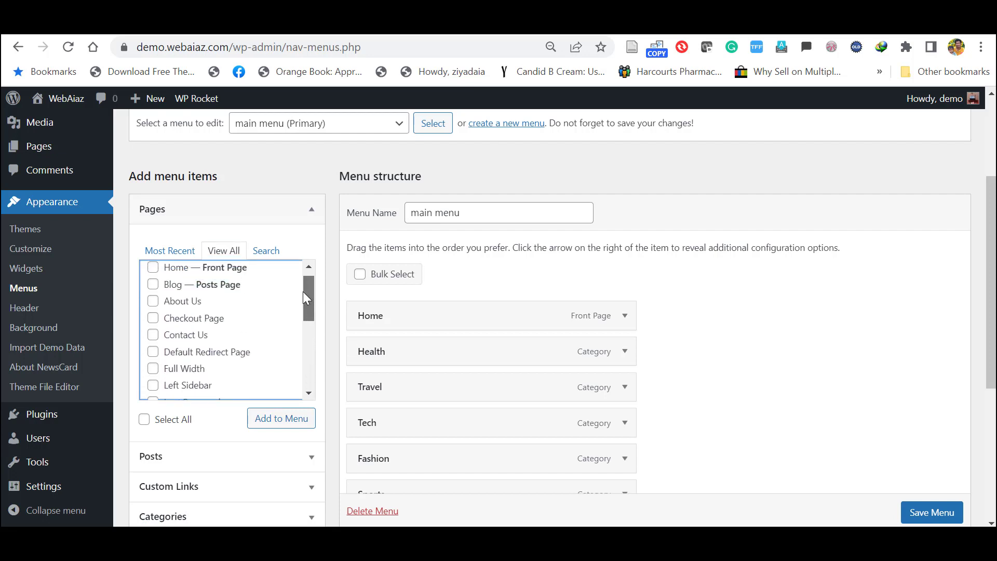
{"action": "left_click", "coordinate": [154, 302]}
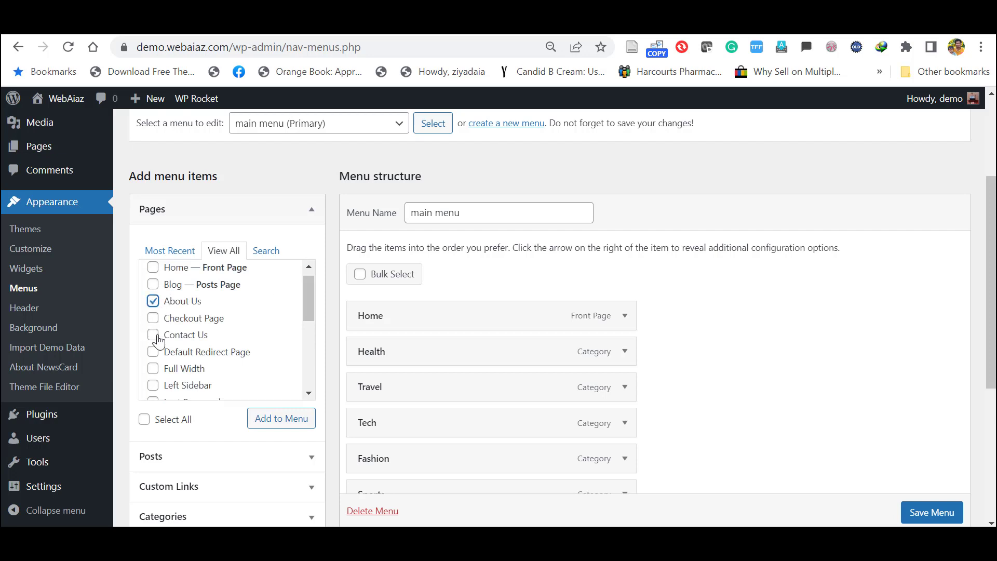
{"action": "left_click", "coordinate": [281, 418]}
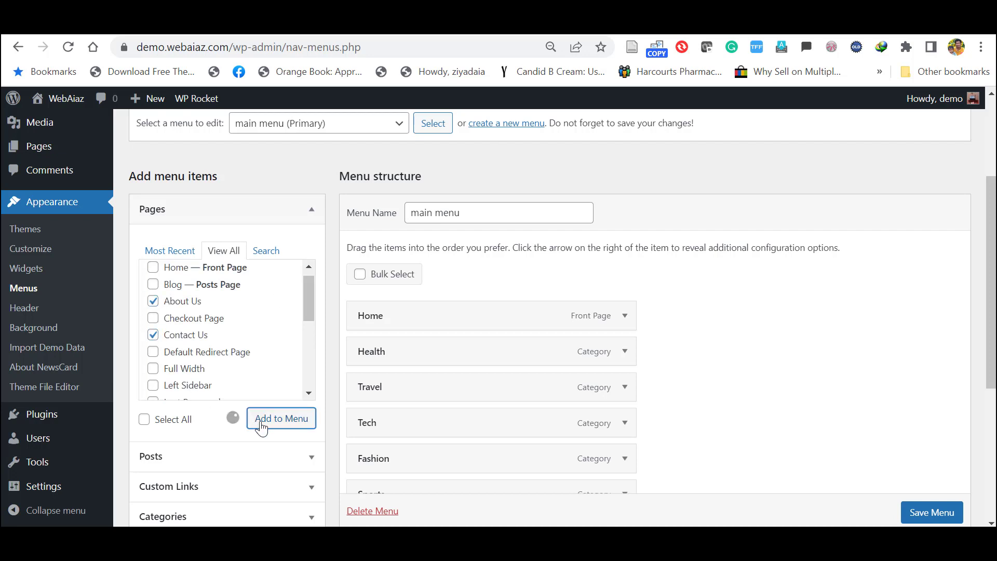
{"action": "scroll", "coordinate": [559, 385], "scroll_direction": "down", "scroll_amount": 4}
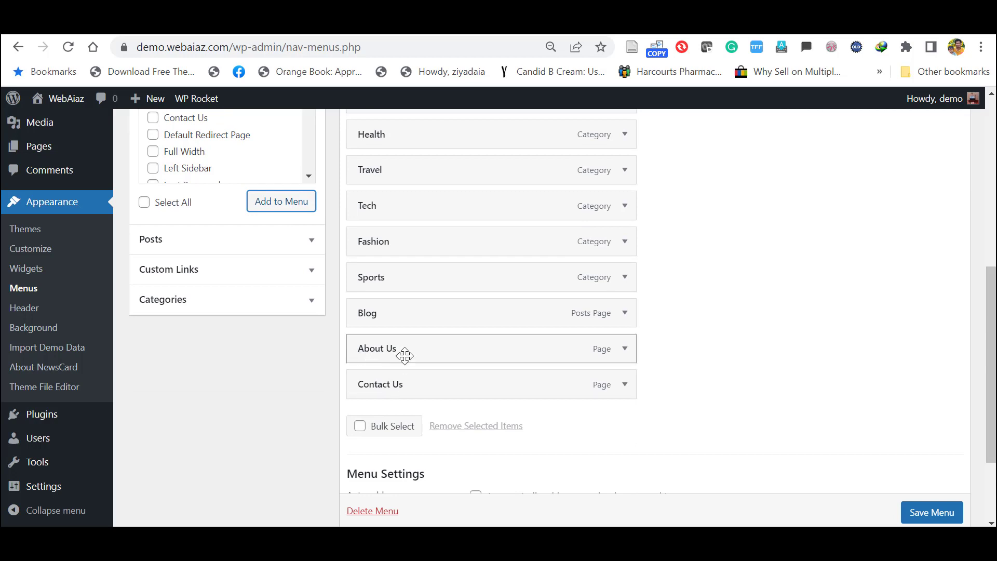
{"action": "mouse_move", "coordinate": [418, 390]}
{"action": "left_mouse_down"}
{"action": "mouse_move", "coordinate": [416, 345]}
{"action": "mouse_move", "coordinate": [432, 392]}
{"action": "left_mouse_up"}
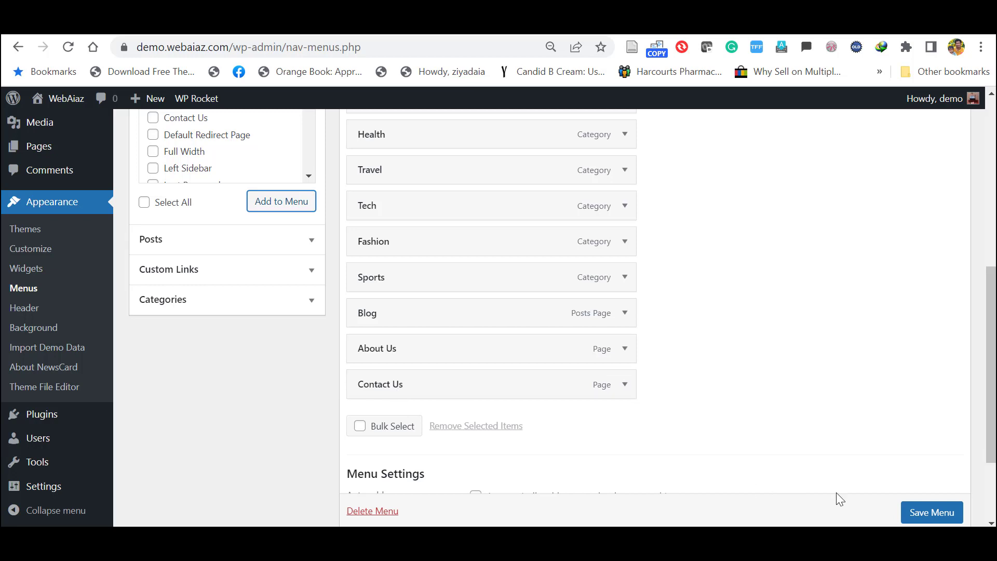
{"action": "scroll", "coordinate": [883, 509], "scroll_direction": "down", "scroll_amount": 1}
{"action": "left_click", "coordinate": [922, 512]}
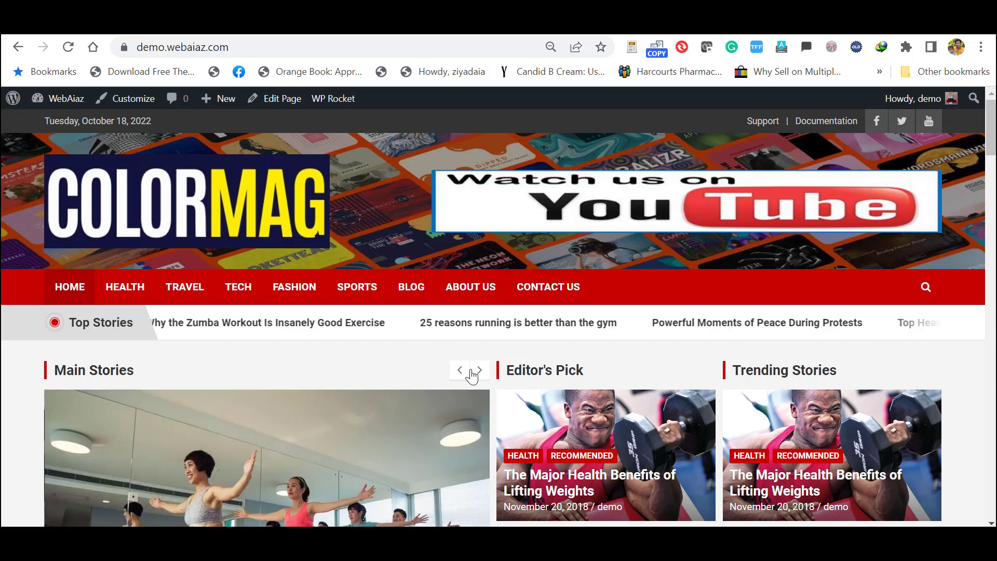
Examine the live homepage's navigation bar and its Main Stories, Editor's Pick, Trending Stories and Popular Stories sections.
{"action": "scroll", "coordinate": [472, 375], "scroll_direction": "down", "scroll_amount": 2}
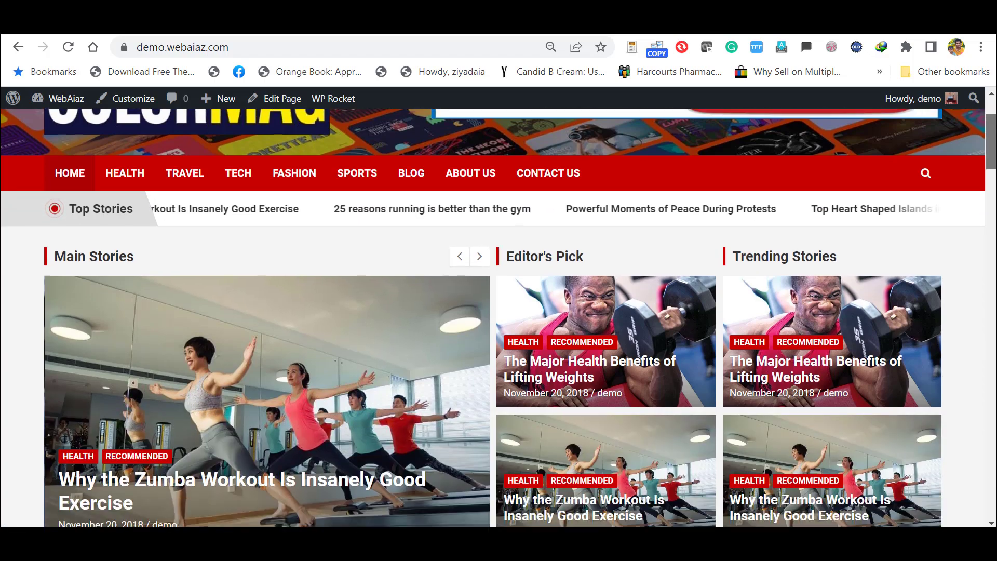
{"action": "scroll", "coordinate": [472, 375], "scroll_direction": "down", "scroll_amount": 2}
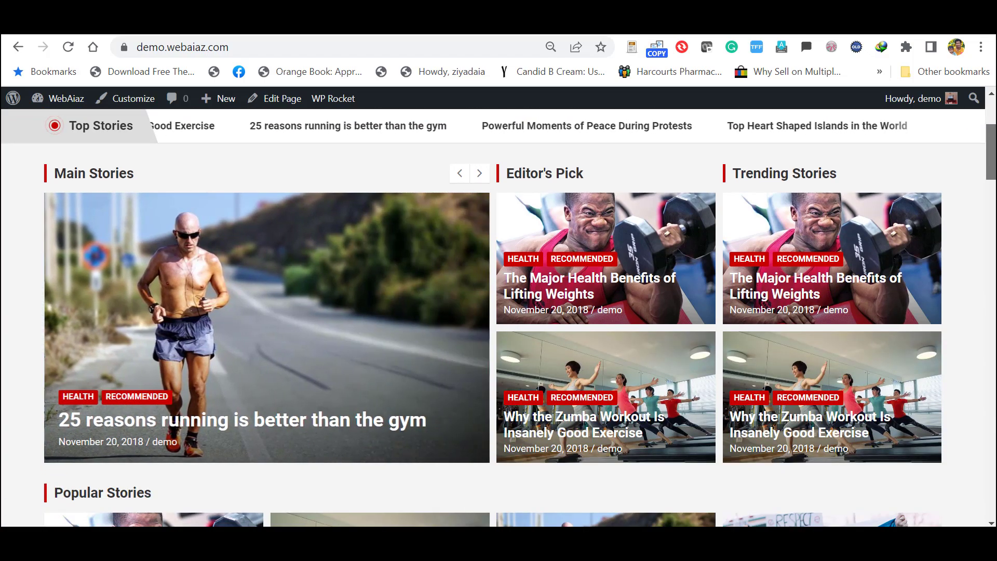
{"action": "scroll", "coordinate": [499, 318], "scroll_direction": "down", "scroll_amount": 7}
{"action": "scroll", "coordinate": [499, 318], "scroll_direction": "up", "scroll_amount": 4}
{"action": "scroll", "coordinate": [498, 317], "scroll_direction": "up", "scroll_amount": 3}
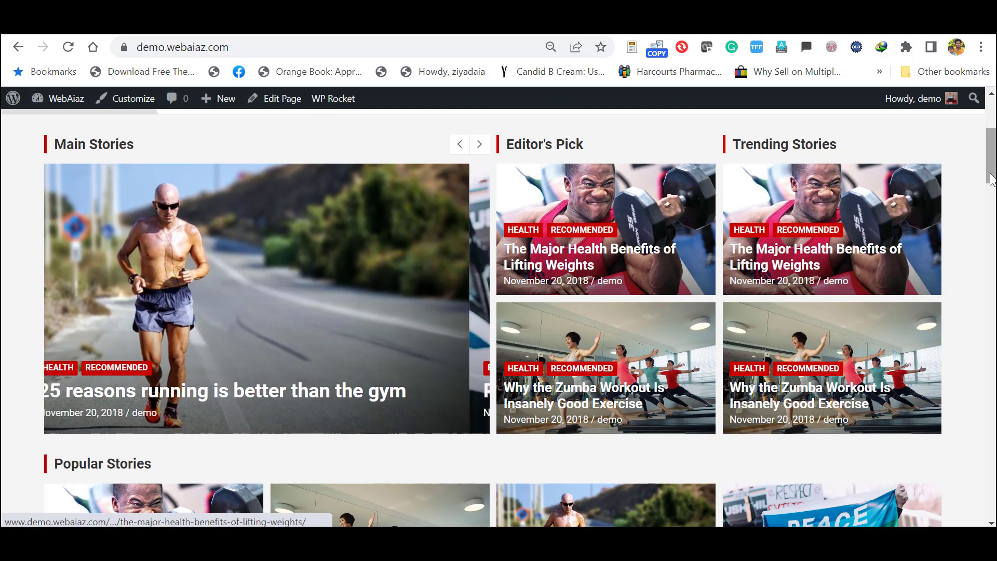
{"action": "scroll", "coordinate": [901, 253], "scroll_direction": "down", "scroll_amount": 7}
{"action": "scroll", "coordinate": [901, 253], "scroll_direction": "up", "scroll_amount": 7}
{"action": "scroll", "coordinate": [498, 312], "scroll_direction": "up", "scroll_amount": 6}
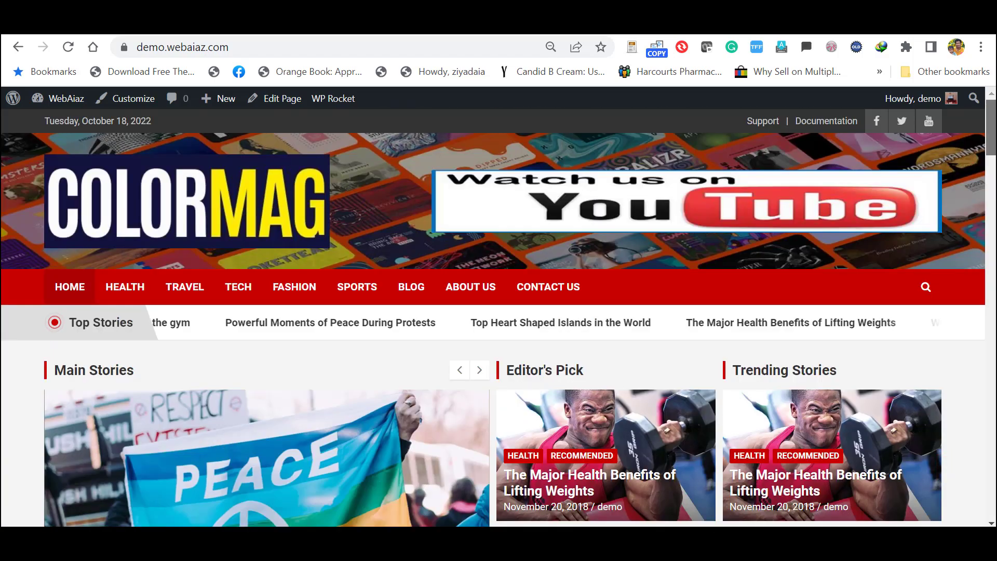
Open the homepage in the theme customizer and review the story, Technology and Sports sections in the preview.
{"action": "left_click", "coordinate": [134, 101]}
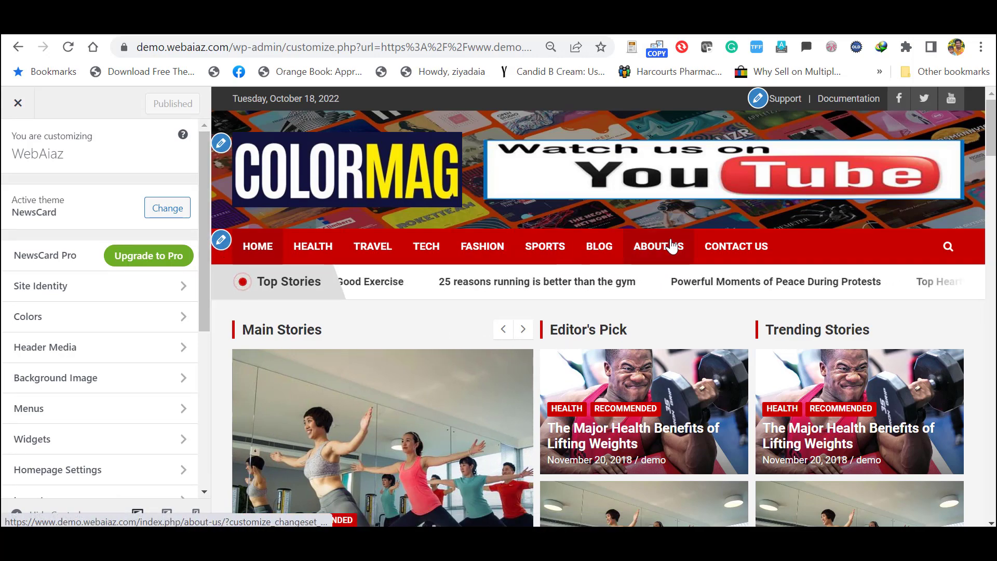
{"action": "scroll", "coordinate": [668, 247], "scroll_direction": "down", "scroll_amount": 3}
{"action": "scroll", "coordinate": [598, 306], "scroll_direction": "down", "scroll_amount": 5}
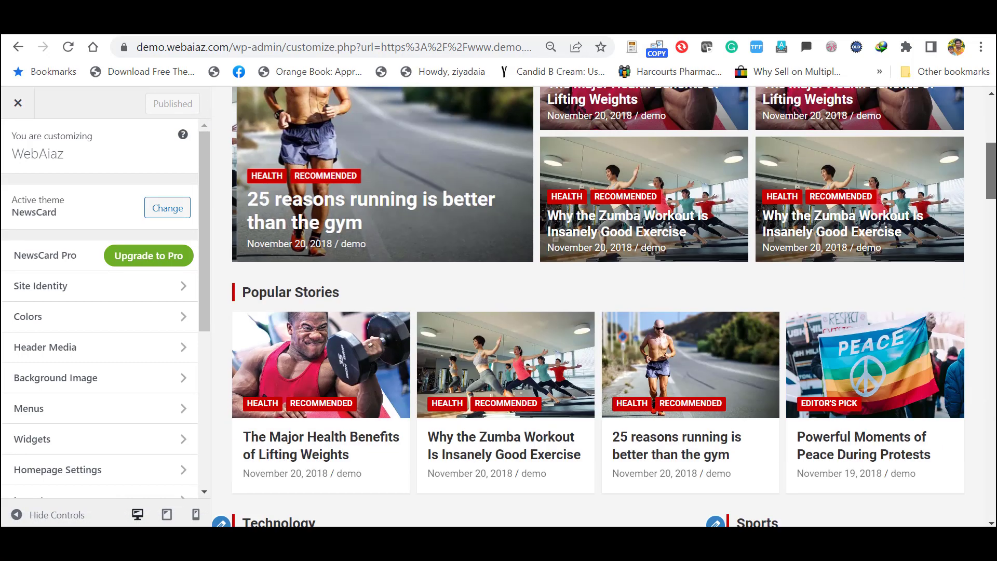
{"action": "scroll", "coordinate": [598, 306], "scroll_direction": "up", "scroll_amount": 5}
{"action": "scroll", "coordinate": [394, 362], "scroll_direction": "down", "scroll_amount": 5}
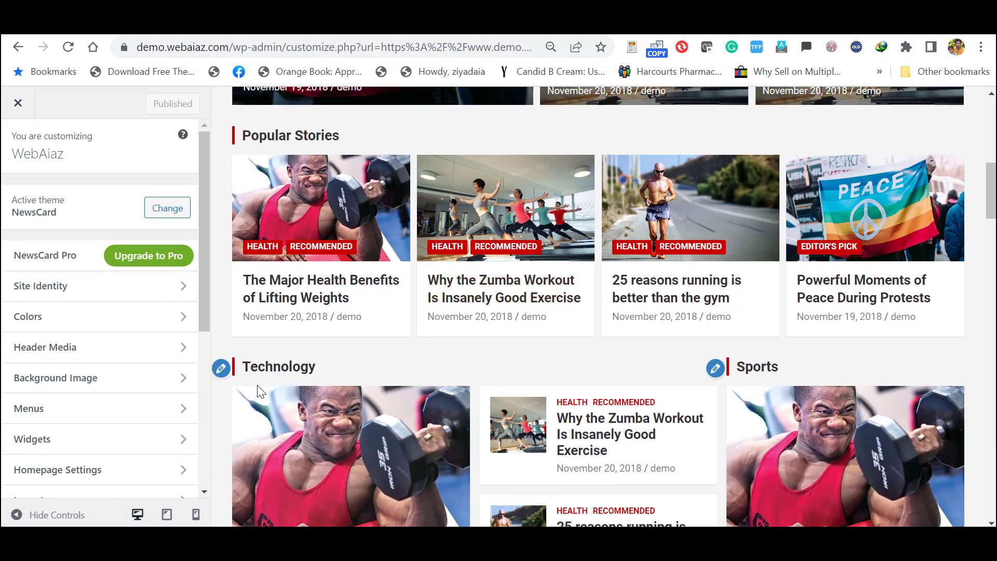
{"action": "scroll", "coordinate": [785, 216], "scroll_direction": "up", "scroll_amount": 5}
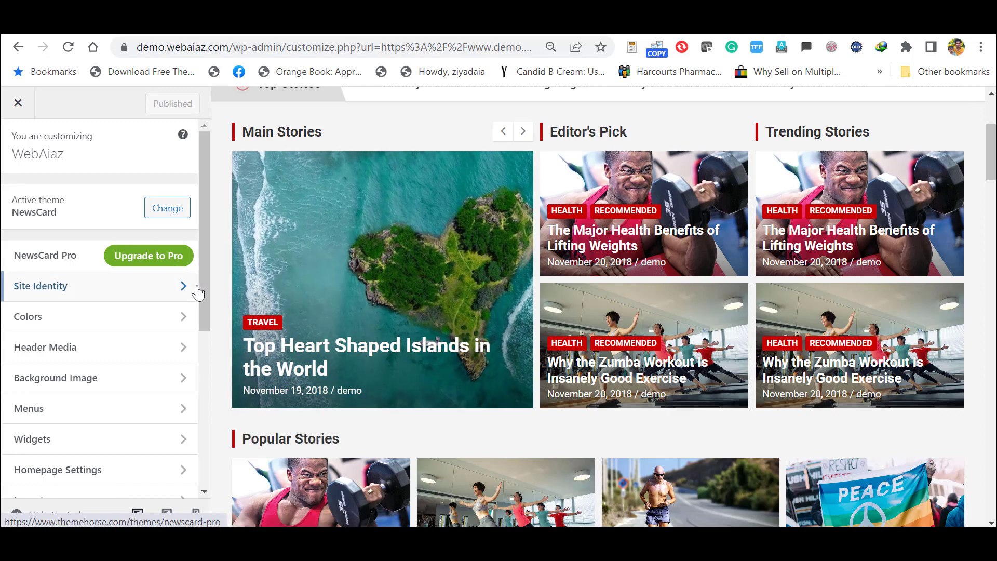
Open the display options in the Banner Settings of the theme's Banner section.
{"action": "scroll", "coordinate": [195, 301], "scroll_direction": "down", "scroll_amount": 5}
{"action": "scroll", "coordinate": [197, 299], "scroll_direction": "up", "scroll_amount": 5}
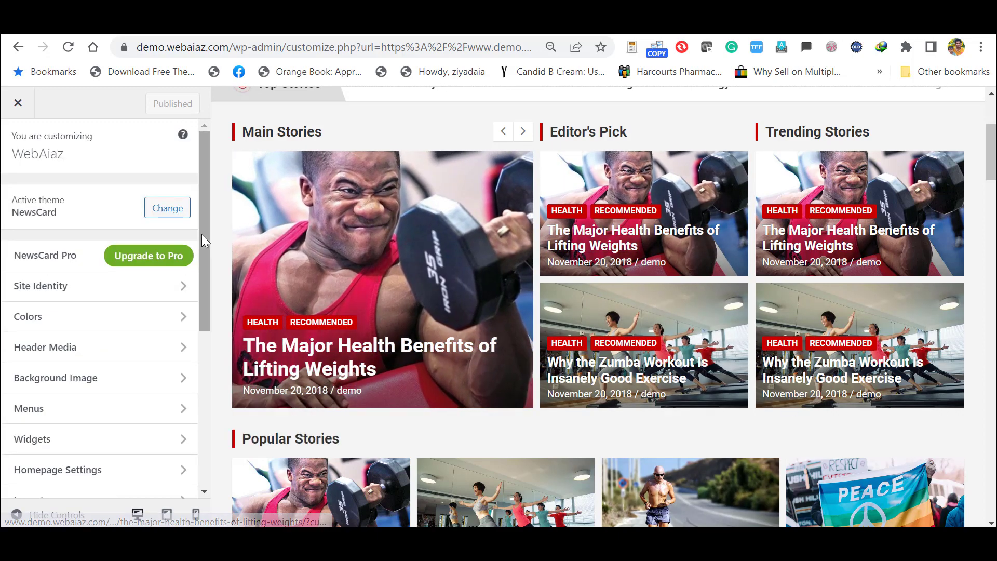
{"action": "left_click_drag", "start_coordinate": [201, 234], "coordinate": [88, 363]}
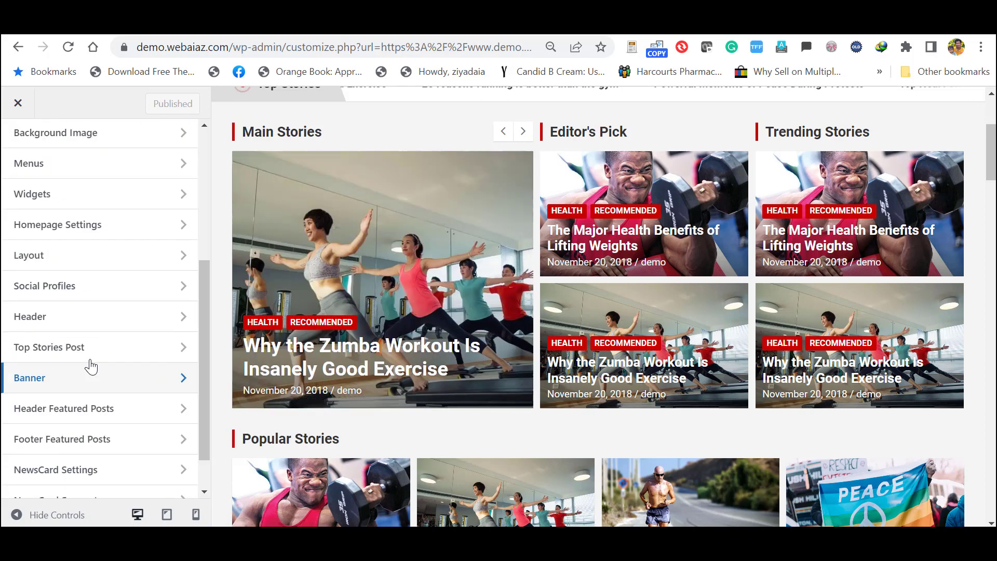
{"action": "left_click", "coordinate": [95, 387]}
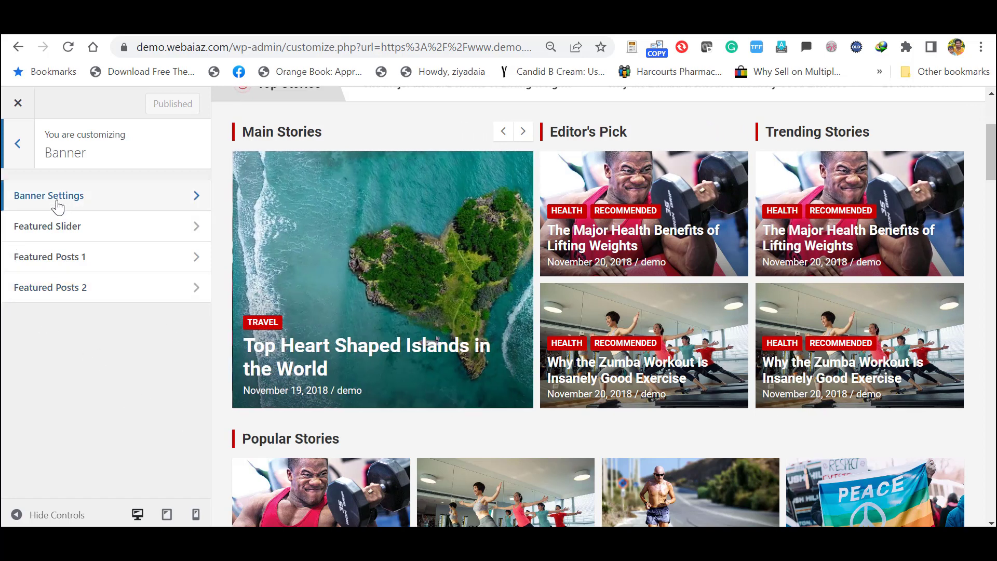
{"action": "left_click", "coordinate": [55, 202]}
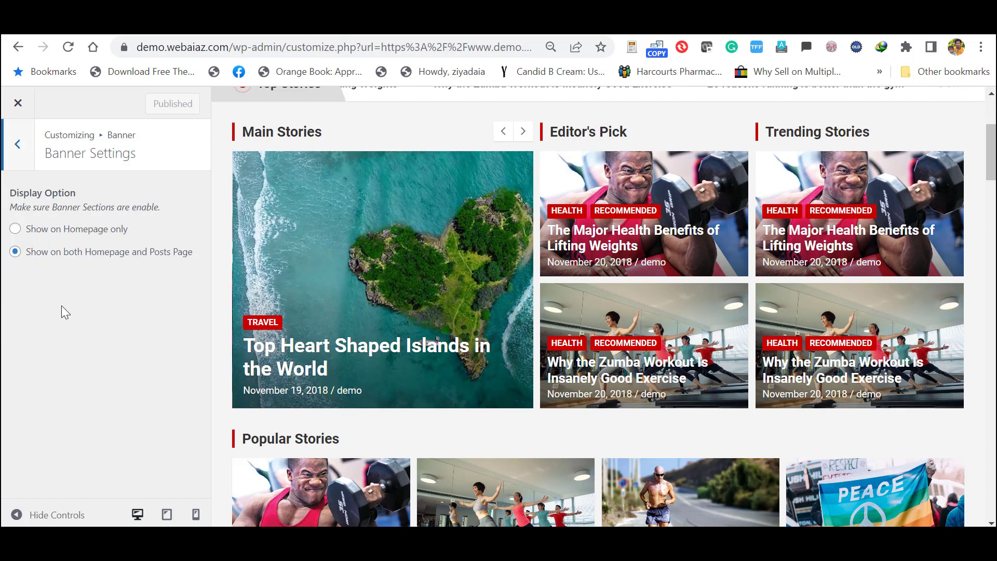
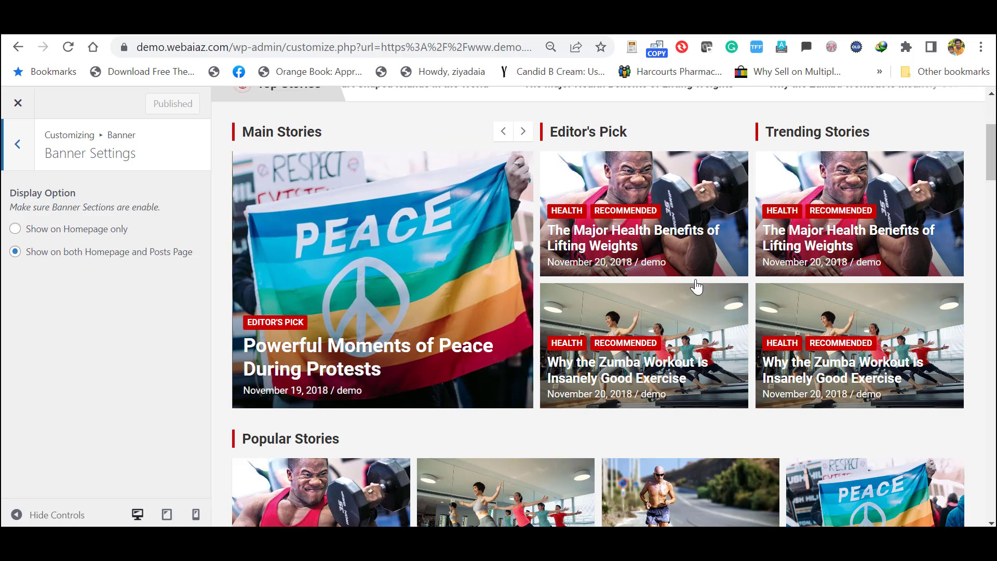
Examine where the banner sections appear on the live site's homepage and Blog page.
{"action": "left_click_drag", "start_coordinate": [993, 145], "coordinate": [994, 117]}
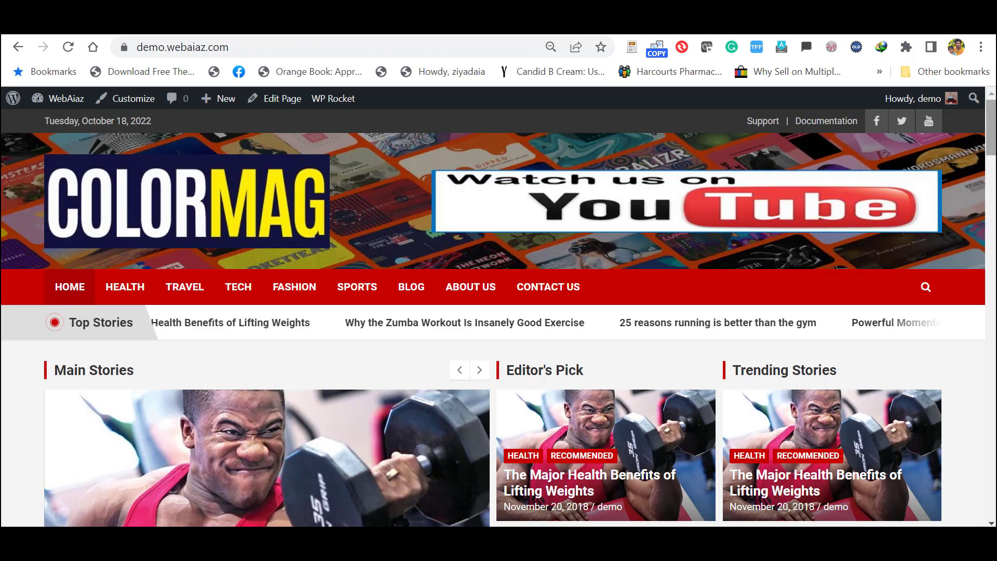
{"action": "scroll", "coordinate": [499, 311], "scroll_direction": "down", "scroll_amount": 2}
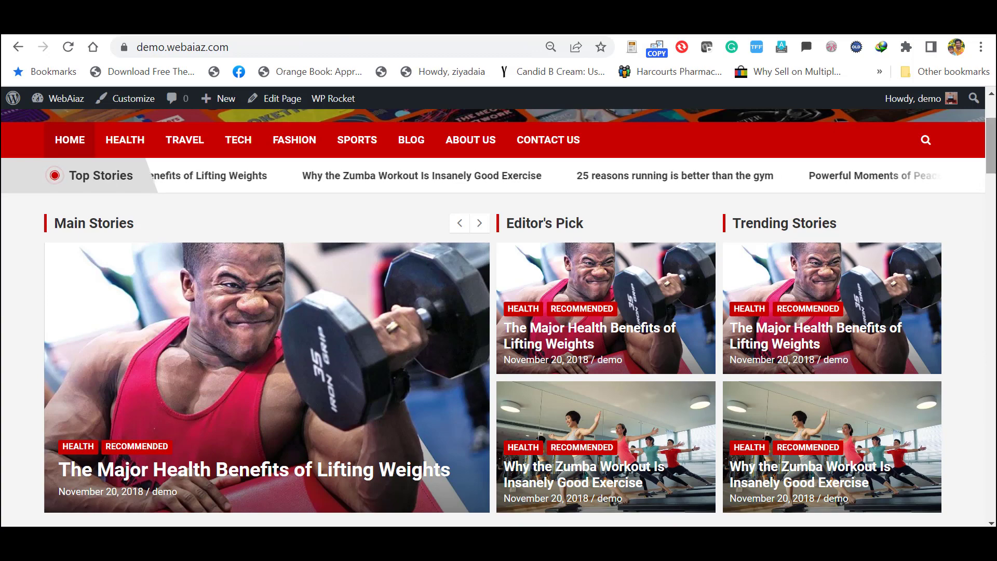
{"action": "scroll", "coordinate": [499, 311], "scroll_direction": "down", "scroll_amount": 1}
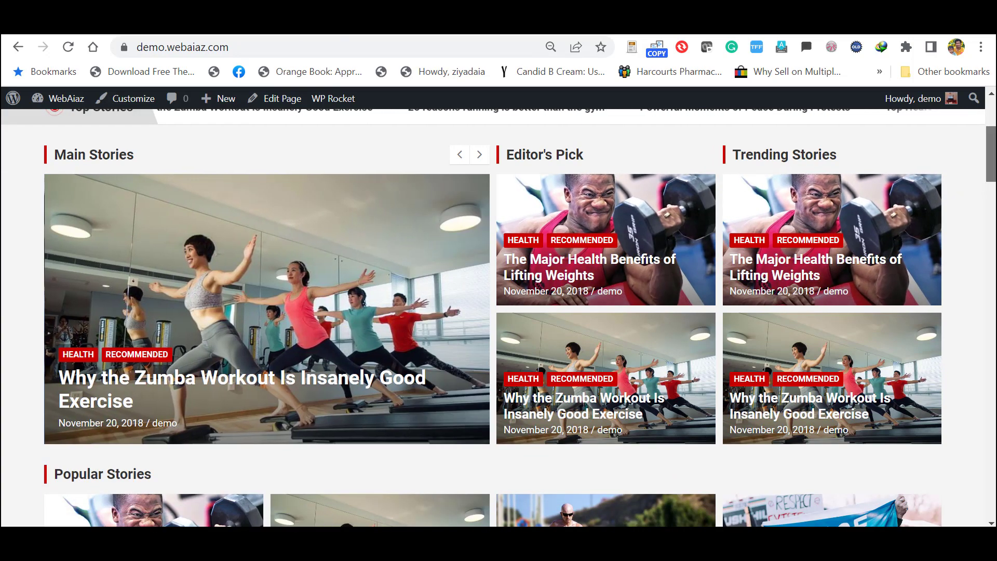
{"action": "scroll", "coordinate": [95, 309], "scroll_direction": "up", "scroll_amount": 3}
{"action": "left_click", "coordinate": [123, 290]}
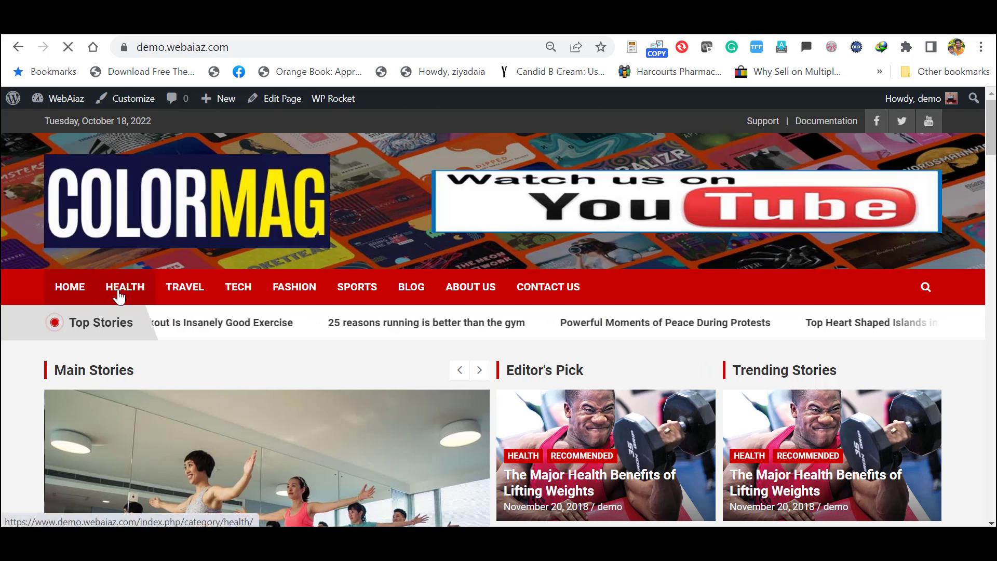
{"action": "scroll", "coordinate": [459, 353], "scroll_direction": "down", "scroll_amount": 1}
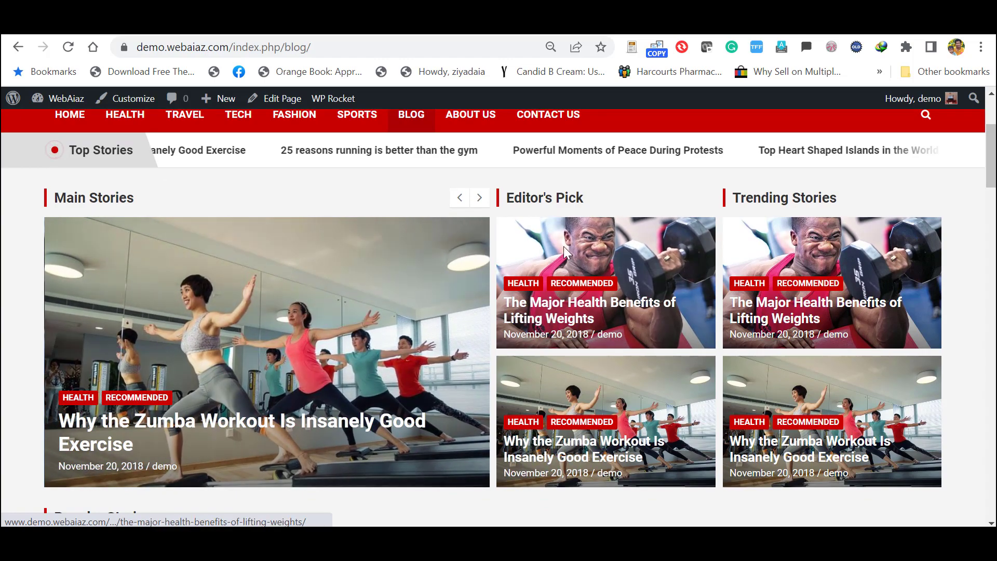
{"action": "scroll", "coordinate": [895, 220], "scroll_direction": "down", "scroll_amount": 6}
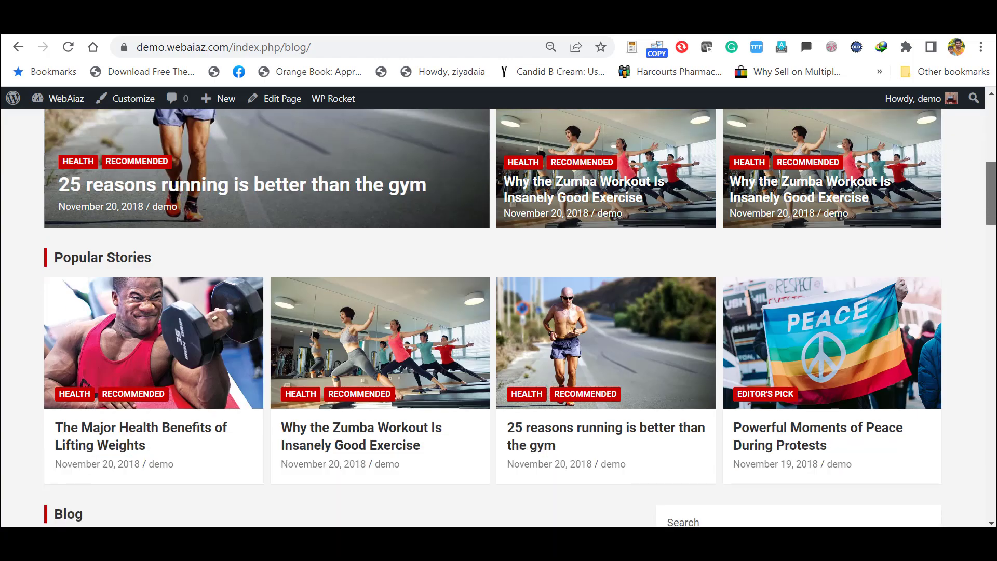
{"action": "scroll", "coordinate": [895, 221], "scroll_direction": "up", "scroll_amount": 2}
{"action": "scroll", "coordinate": [908, 191], "scroll_direction": "up", "scroll_amount": 4}
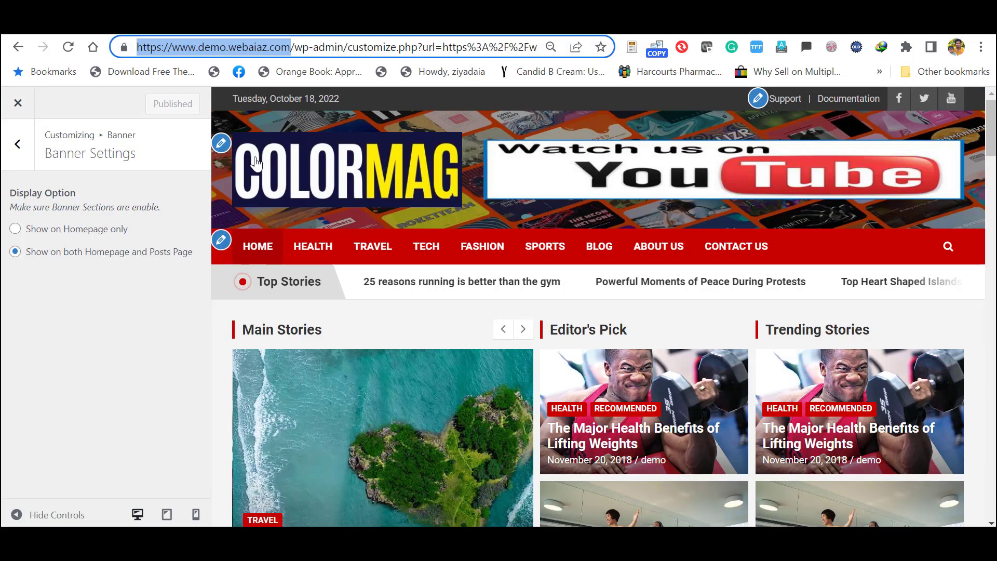
Set the banner's display option to Show on Homepage only, publish the change, and return to the Banner section.
{"action": "left_click", "coordinate": [15, 229]}
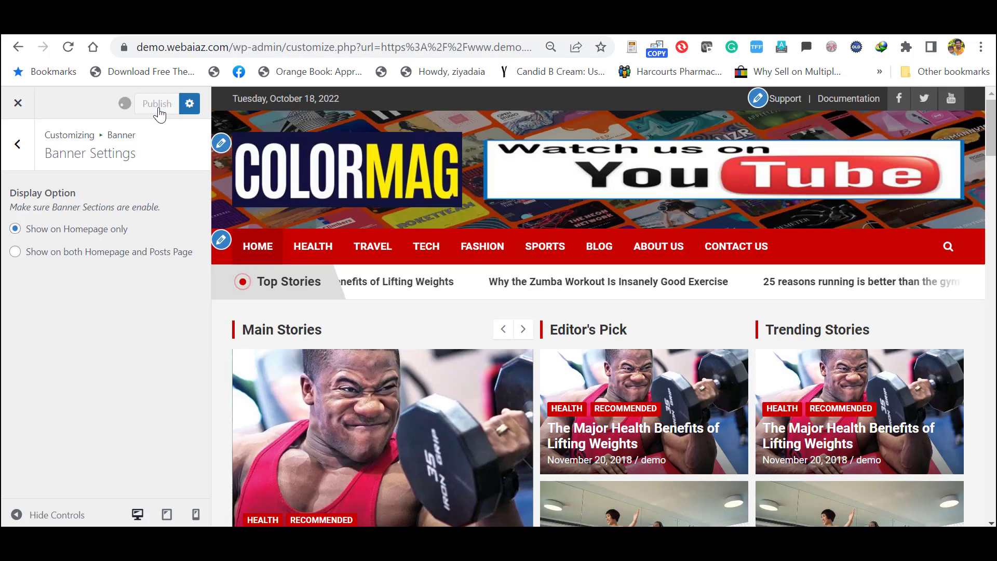
{"action": "left_click", "coordinate": [19, 156]}
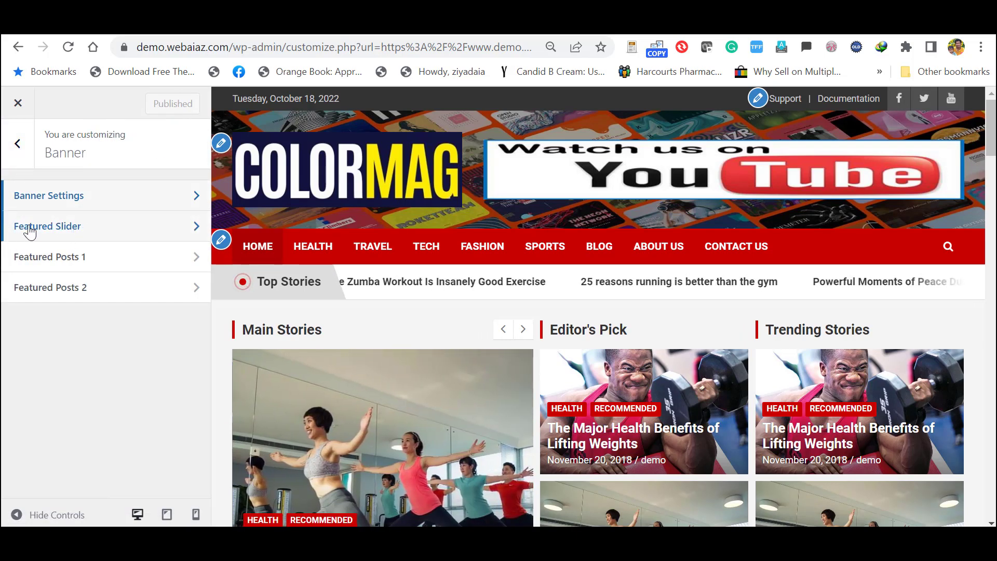
Set the Featured Slider to show posts from the Popular category and publish the change.
{"action": "left_click", "coordinate": [77, 232]}
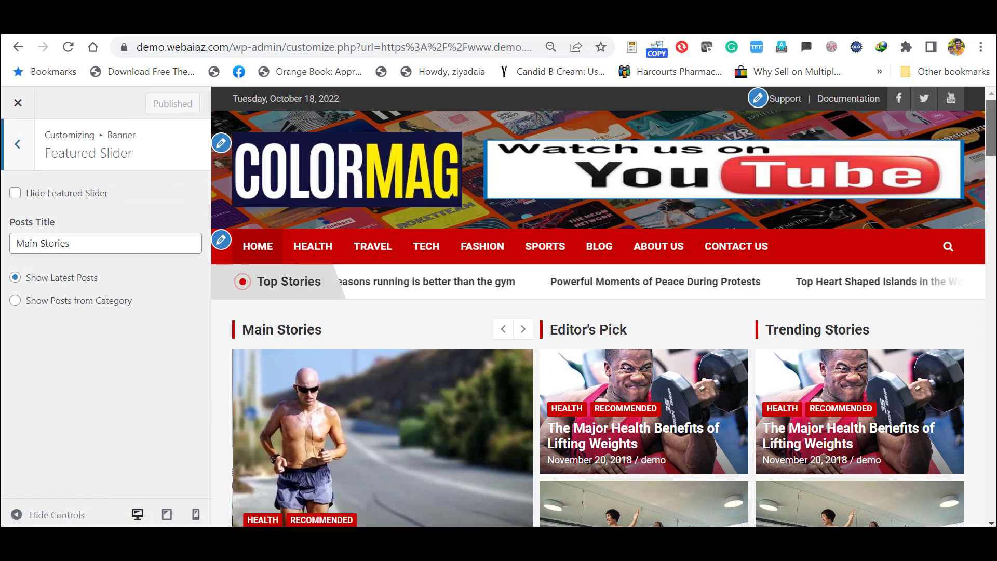
{"action": "scroll", "coordinate": [366, 303], "scroll_direction": "down", "scroll_amount": 3}
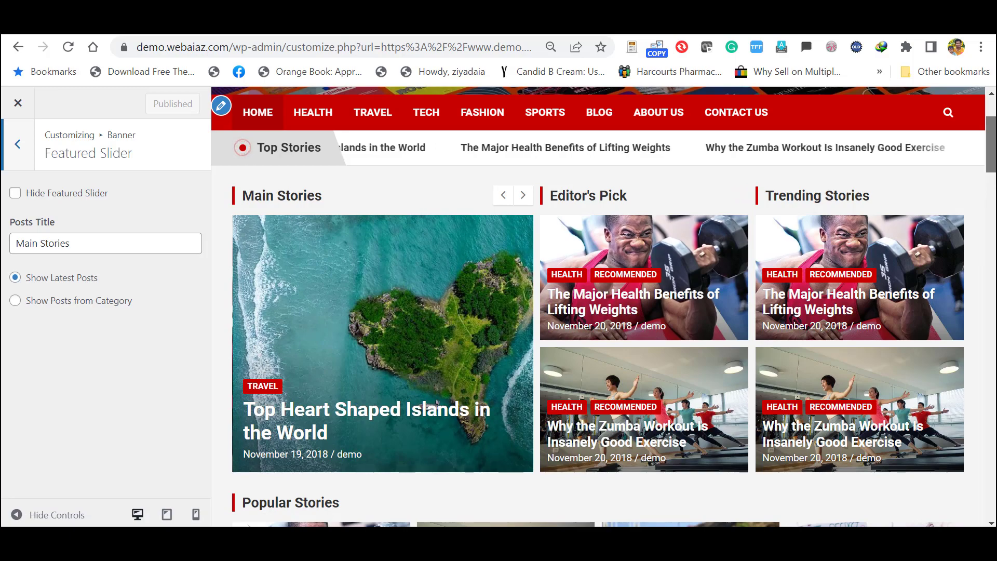
{"action": "scroll", "coordinate": [437, 403], "scroll_direction": "down", "scroll_amount": 8}
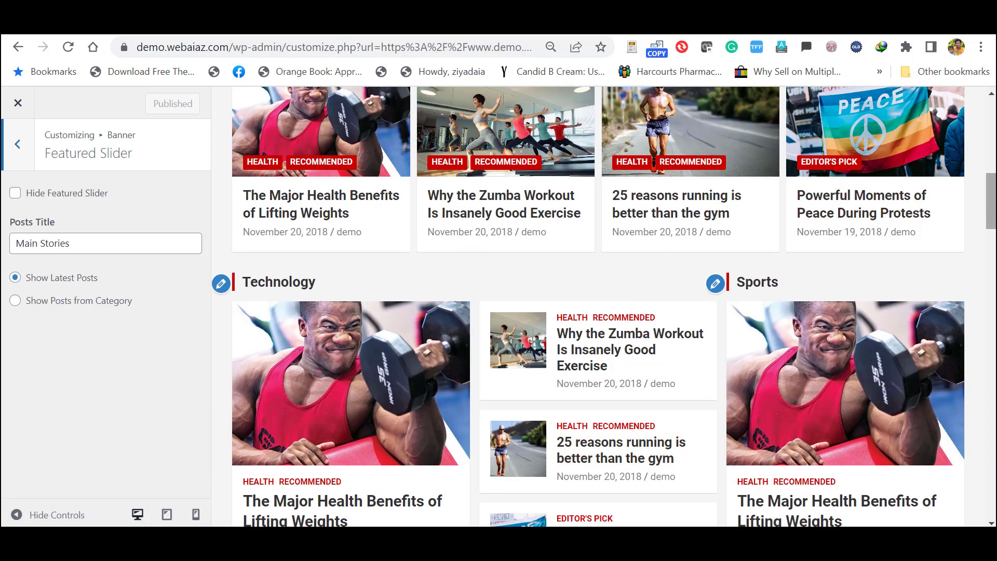
{"action": "scroll", "coordinate": [597, 307], "scroll_direction": "up", "scroll_amount": 10}
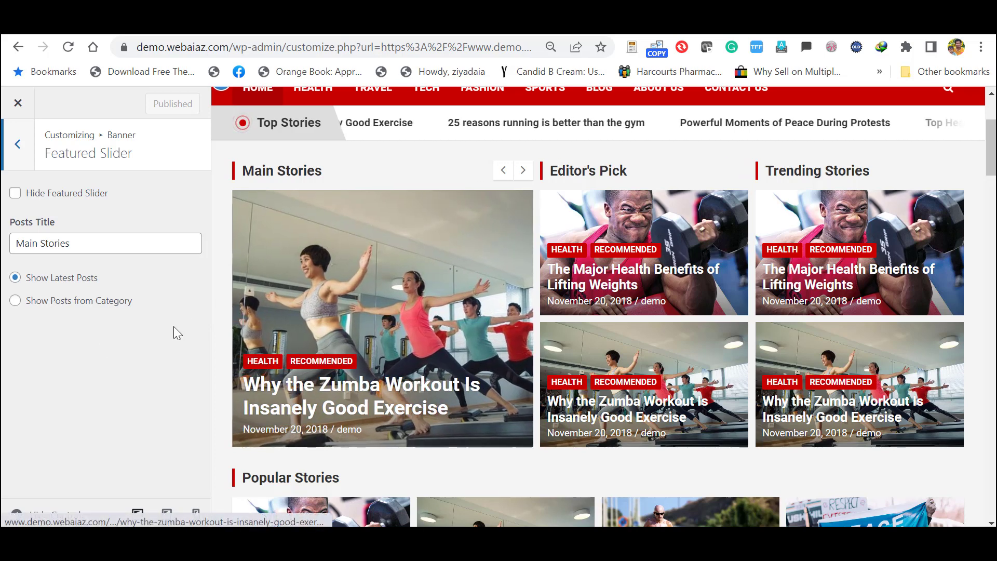
{"action": "left_click", "coordinate": [14, 302]}
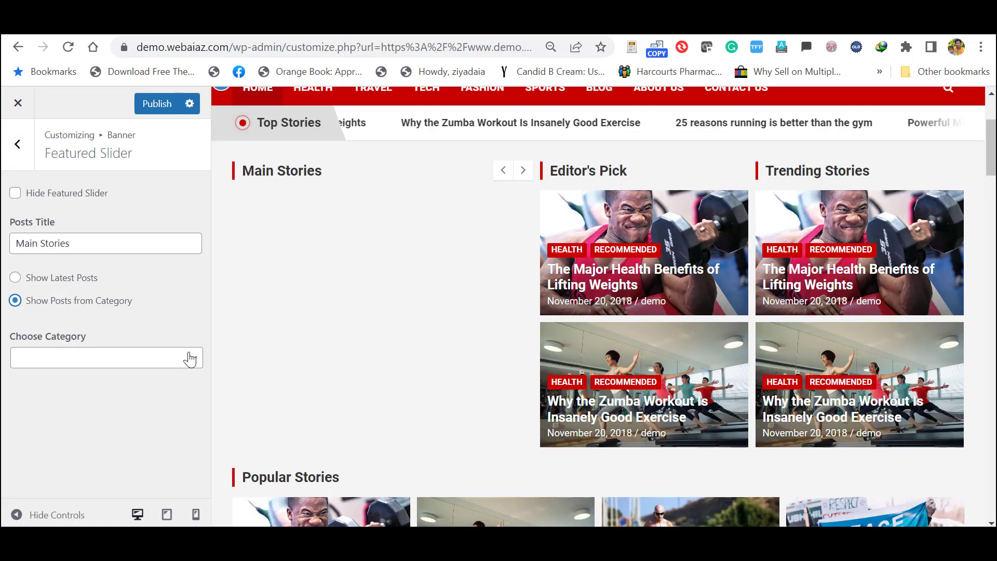
{"action": "left_click", "coordinate": [190, 357]}
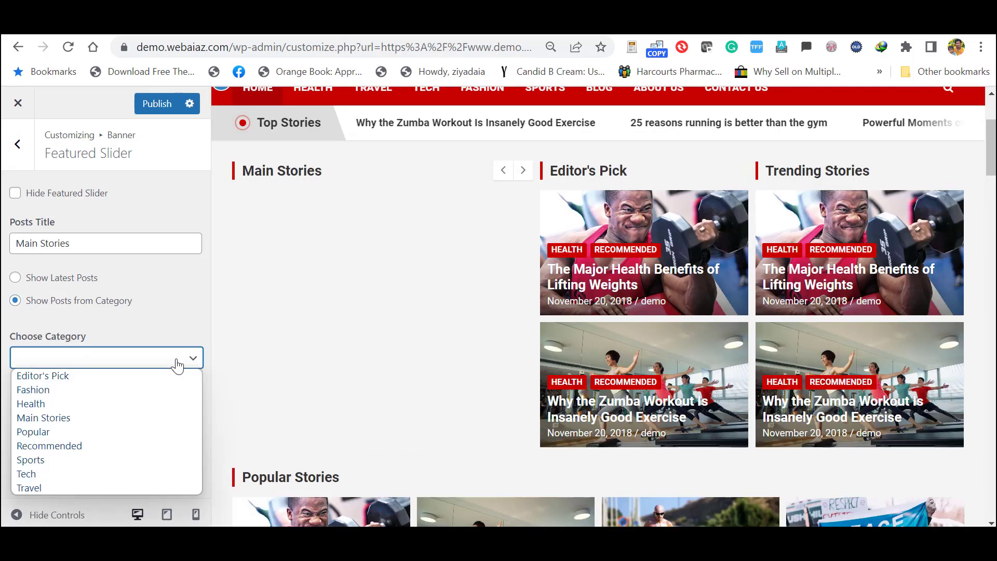
{"action": "left_click", "coordinate": [33, 432]}
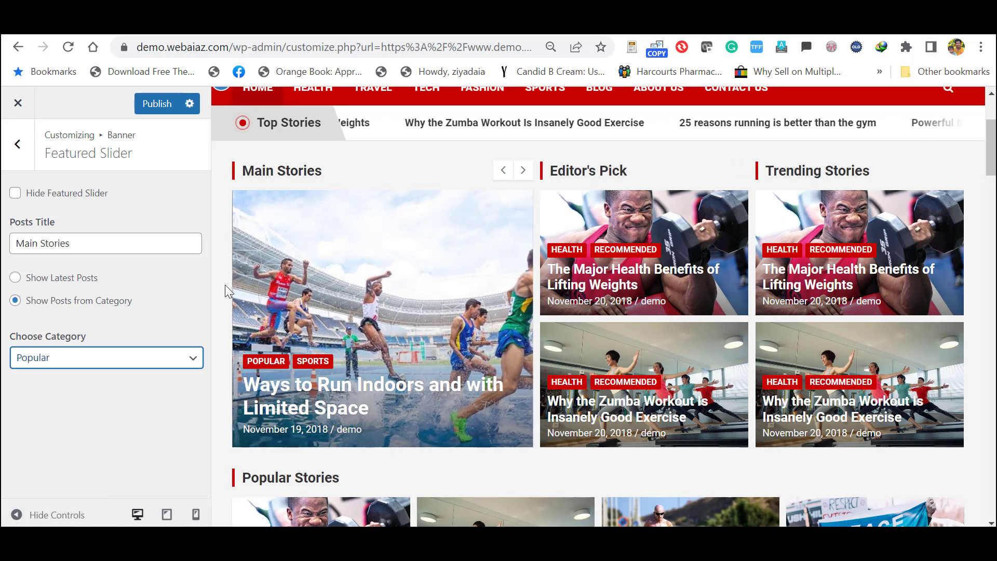
{"action": "left_click", "coordinate": [154, 104]}
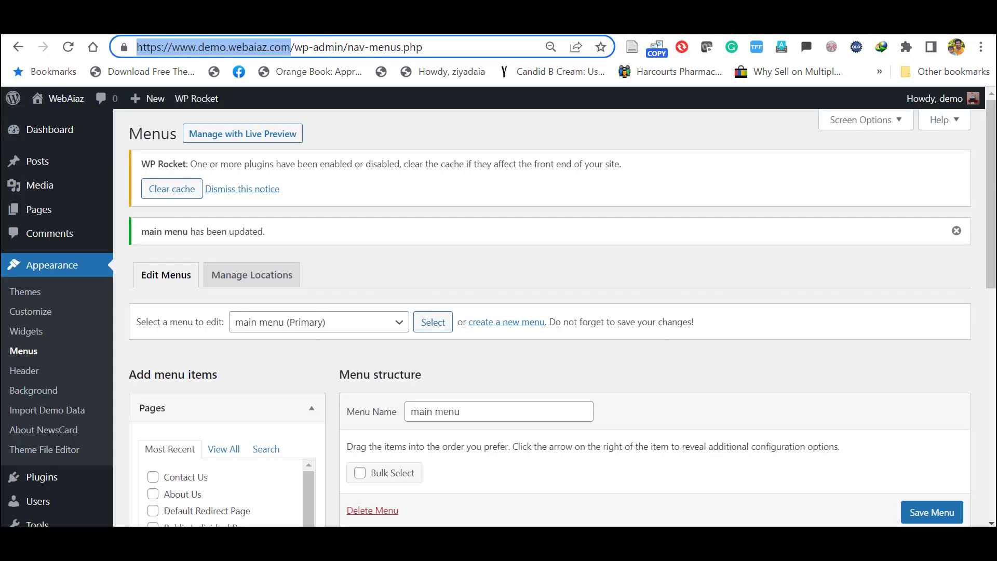
Open the list of all posts in the admin dashboard and review their assigned categories.
{"action": "mouse_move", "coordinate": [35, 164]}
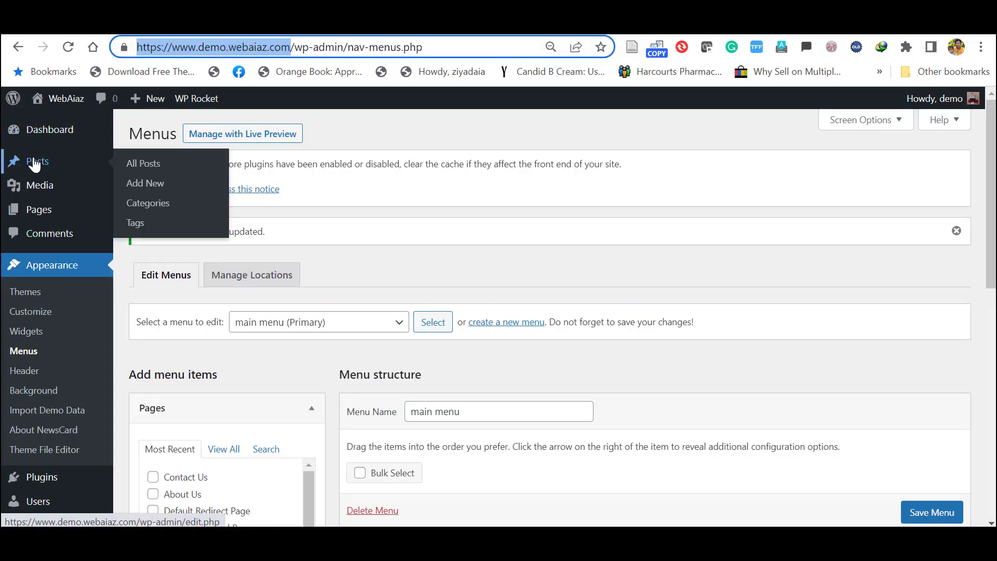
{"action": "left_click", "coordinate": [137, 169]}
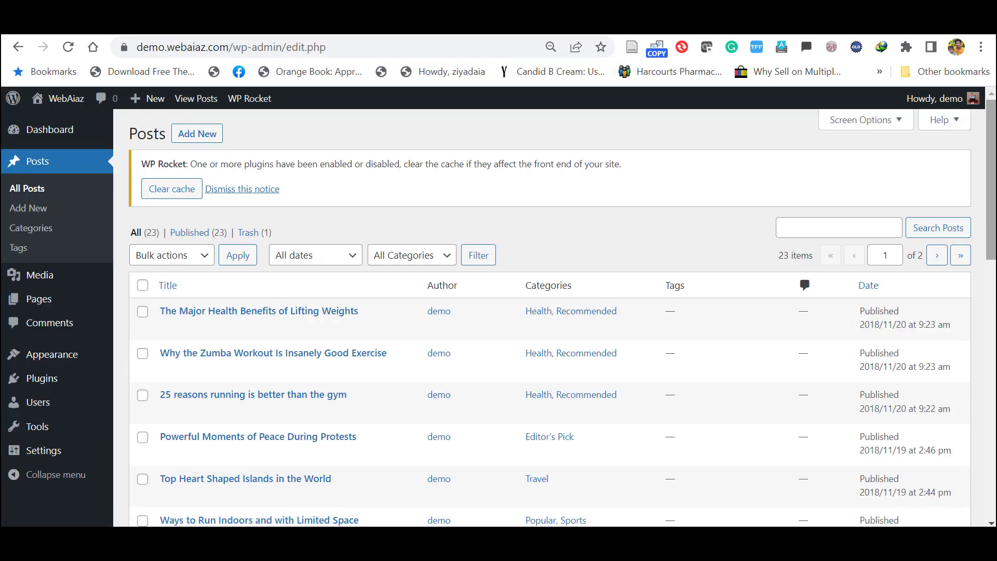
{"action": "scroll", "coordinate": [520, 312], "scroll_direction": "down", "scroll_amount": 2}
{"action": "scroll", "coordinate": [497, 157], "scroll_direction": "down", "scroll_amount": 1}
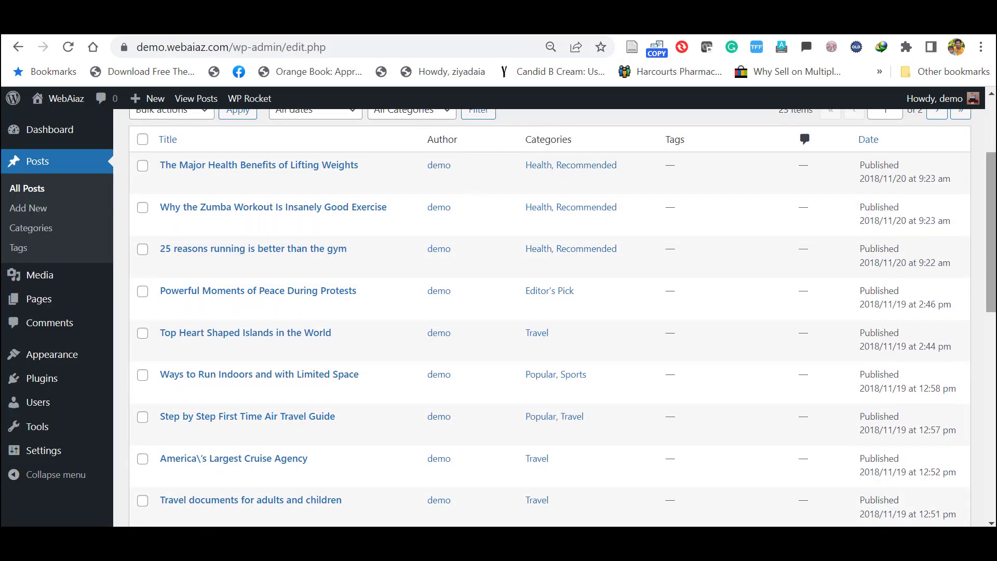
{"action": "scroll", "coordinate": [165, 305], "scroll_direction": "down", "scroll_amount": 3}
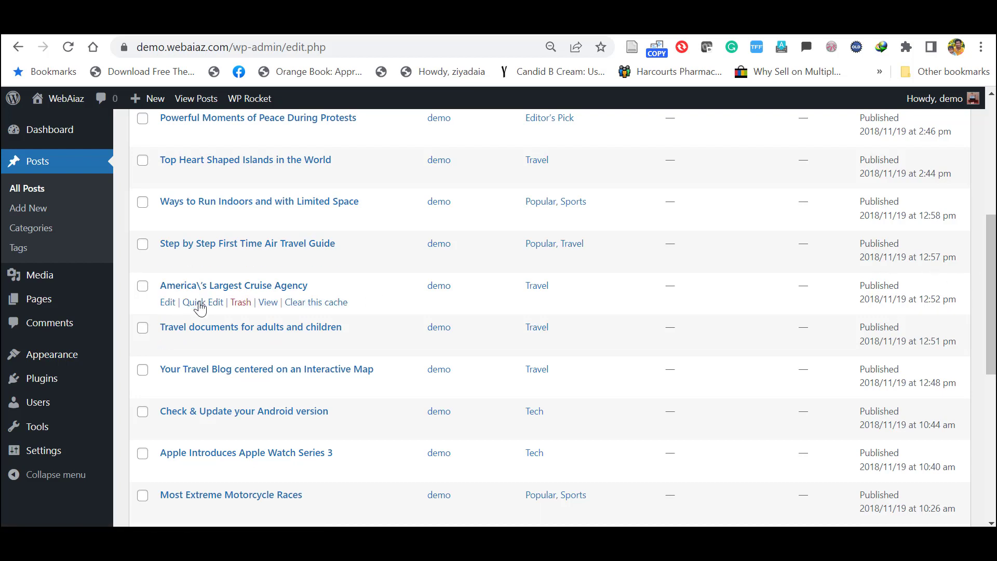
Look through the category choices for the Largest Cruise Agency post in Quick Edit, and check the Main Stories slider on the live homepage.
{"action": "left_click", "coordinate": [201, 305]}
{"action": "left_click_drag", "start_coordinate": [615, 335], "coordinate": [618, 301]}
{"action": "left_click_drag", "start_coordinate": [612, 357], "coordinate": [609, 372]}
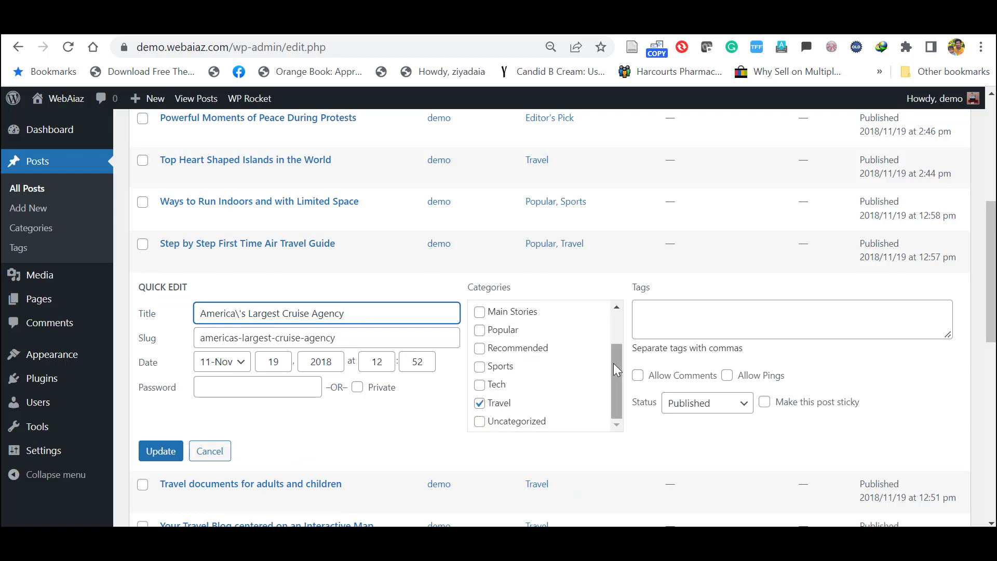
{"action": "left_click_drag", "start_coordinate": [612, 363], "coordinate": [609, 335]}
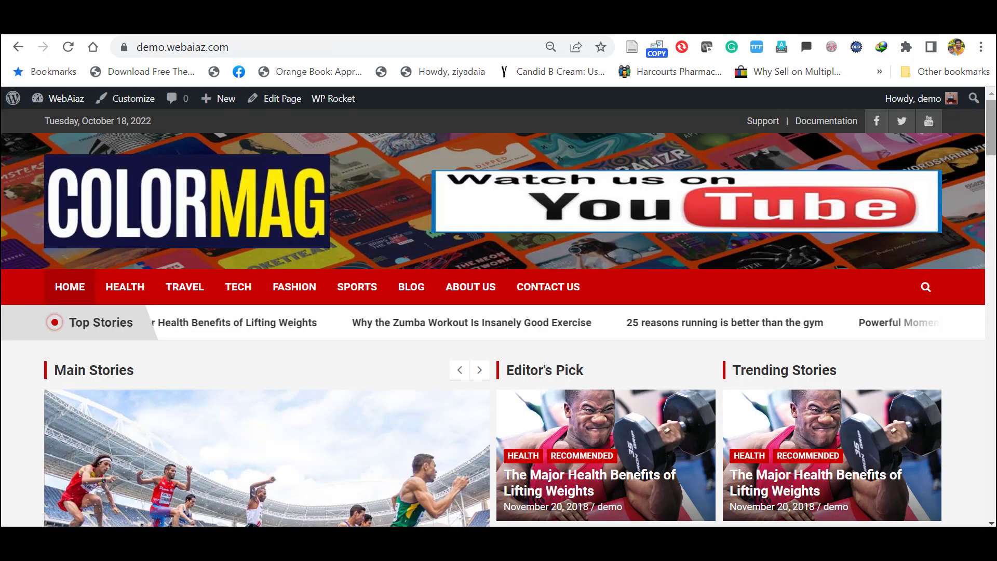
{"action": "scroll", "coordinate": [393, 361], "scroll_direction": "down", "scroll_amount": 4}
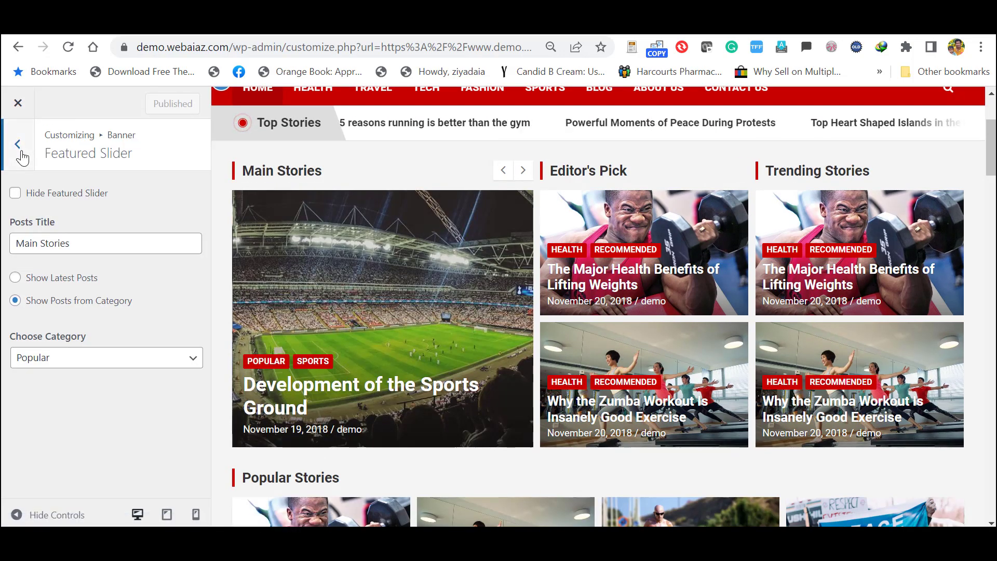
In the Banner section's Featured Posts 1 settings, change the posts title to "Local".
{"action": "left_click", "coordinate": [18, 145]}
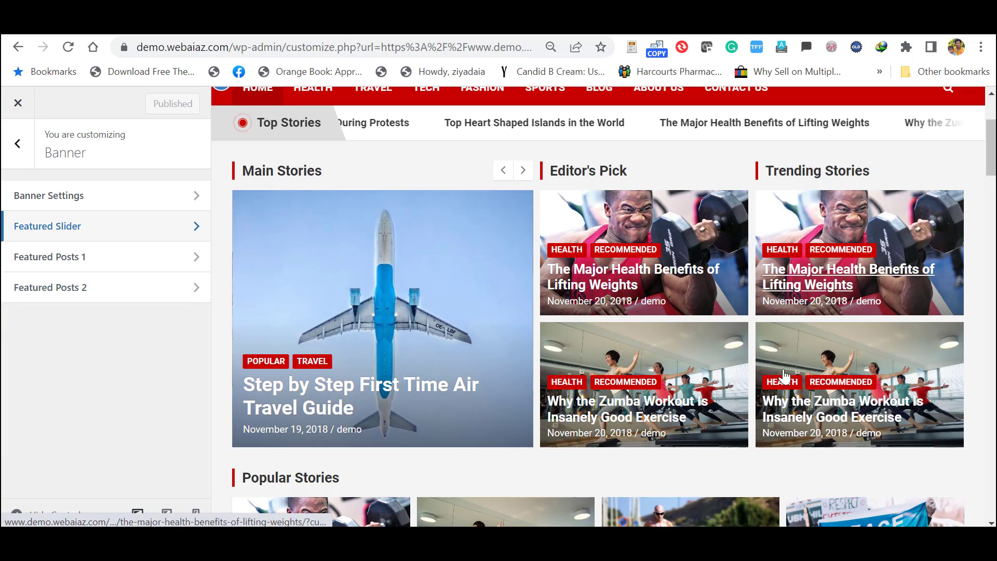
{"action": "left_click", "coordinate": [122, 261]}
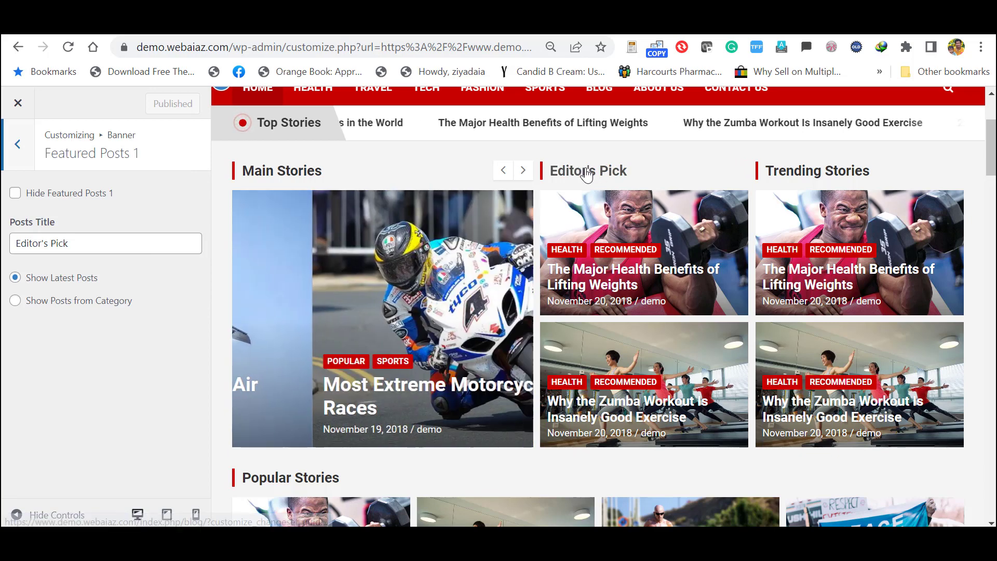
{"action": "left_click", "coordinate": [80, 244]}
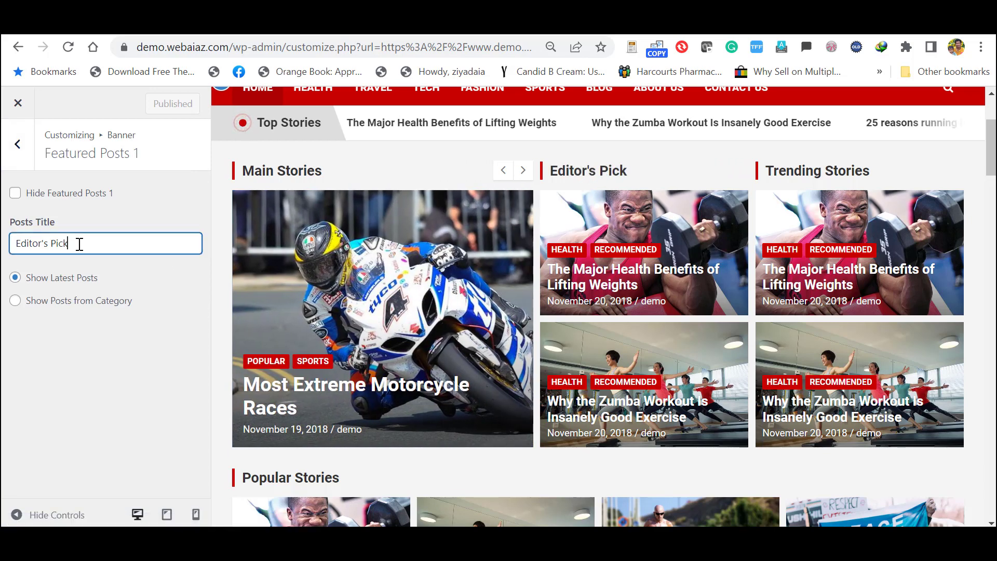
{"action": "key", "text": "BackSpace"}
{"action": "key", "text": "BackSpace"}
{"action": "key", "text": "BackSpace"}
{"action": "key", "text": "BackSpace"}
{"action": "key", "text": "BackSpace"}
{"action": "key", "text": "BackSpace"}
{"action": "key", "text": "BackSpace"}
{"action": "key", "text": "BackSpace"}
{"action": "key", "text": "BackSpace"}
{"action": "key", "text": "BackSpace"}
{"action": "key", "text": "BackSpace"}
{"action": "key", "text": "BackSpace"}
{"action": "key", "text": "BackSpace"}
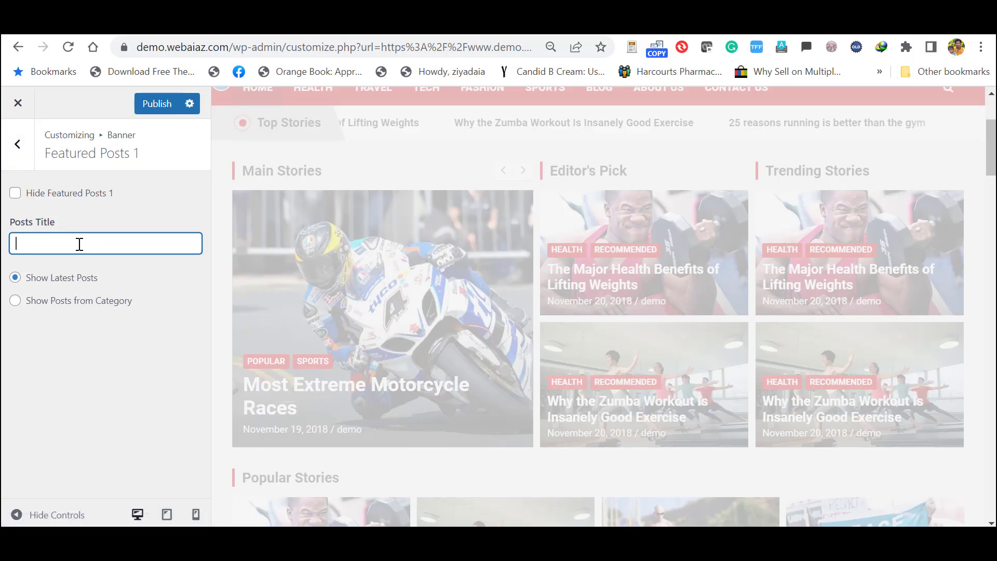
{"action": "type", "text": "Local"}
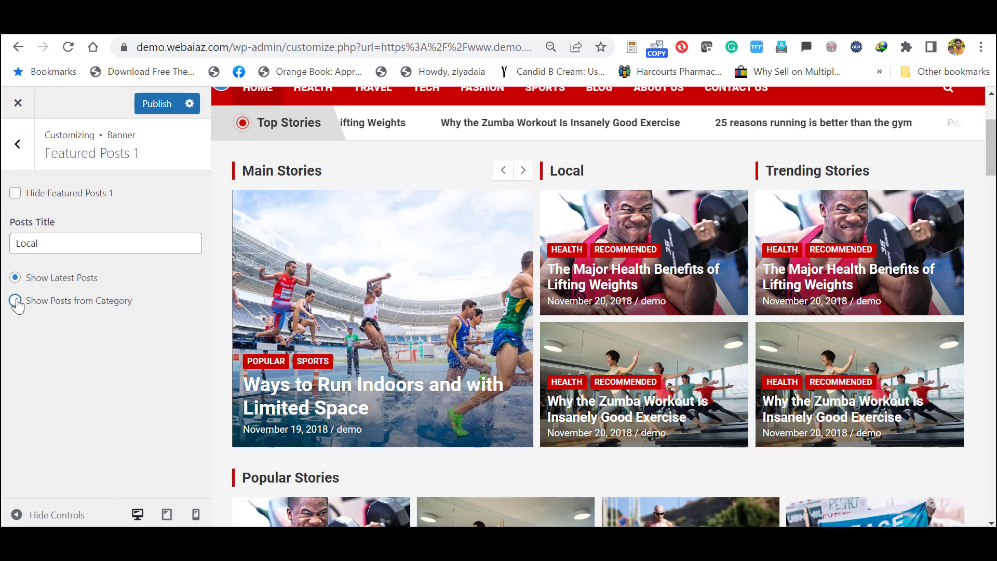
Set Featured Posts 1 to show posts from the Main Stories category.
{"action": "left_click", "coordinate": [16, 301]}
{"action": "left_click", "coordinate": [104, 358]}
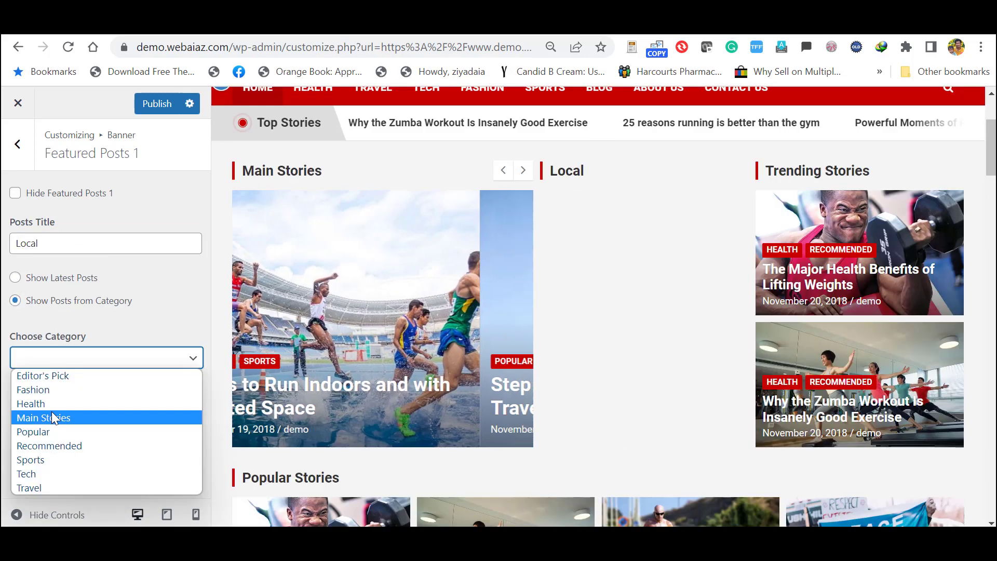
{"action": "left_click", "coordinate": [49, 416]}
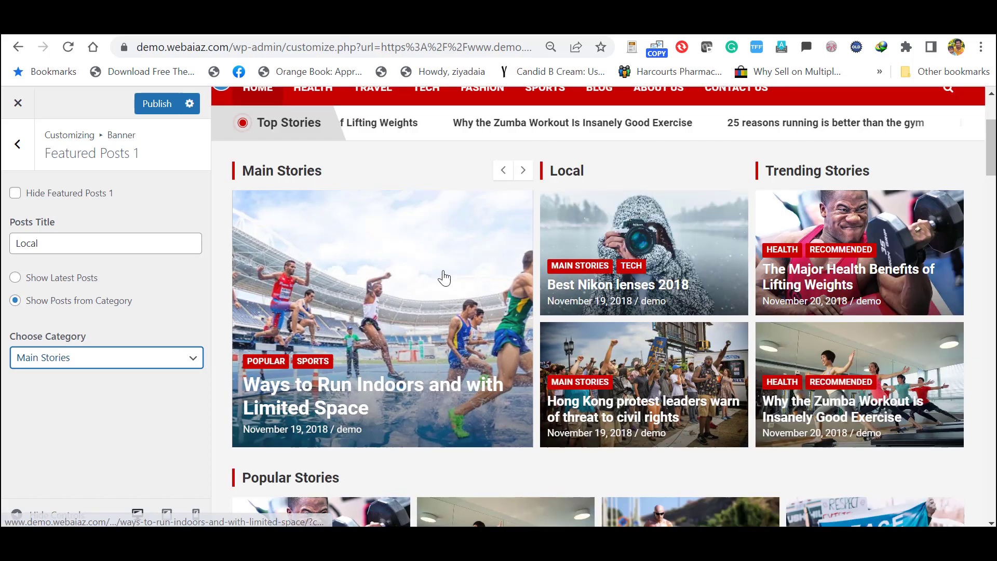
In the Banner's Featured Posts 2 settings, change the posts title to "Health" and show posts from the Health category.
{"action": "left_click", "coordinate": [17, 145]}
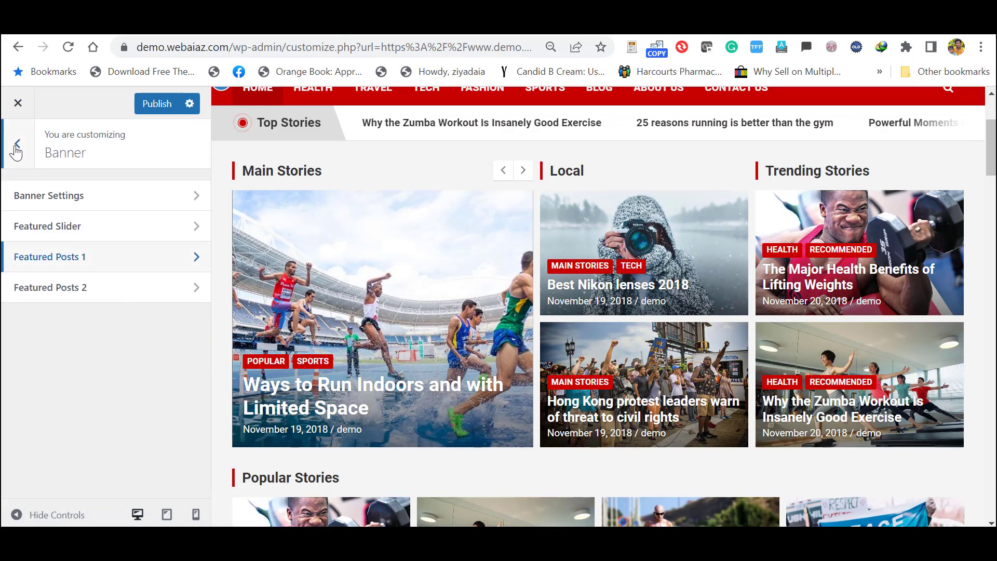
{"action": "left_click", "coordinate": [66, 290]}
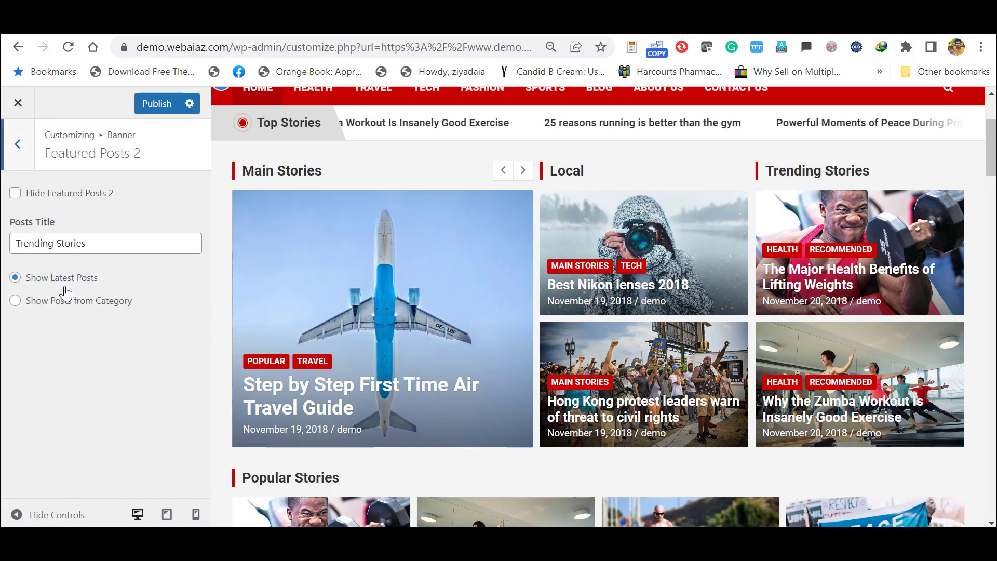
{"action": "left_click", "coordinate": [15, 302]}
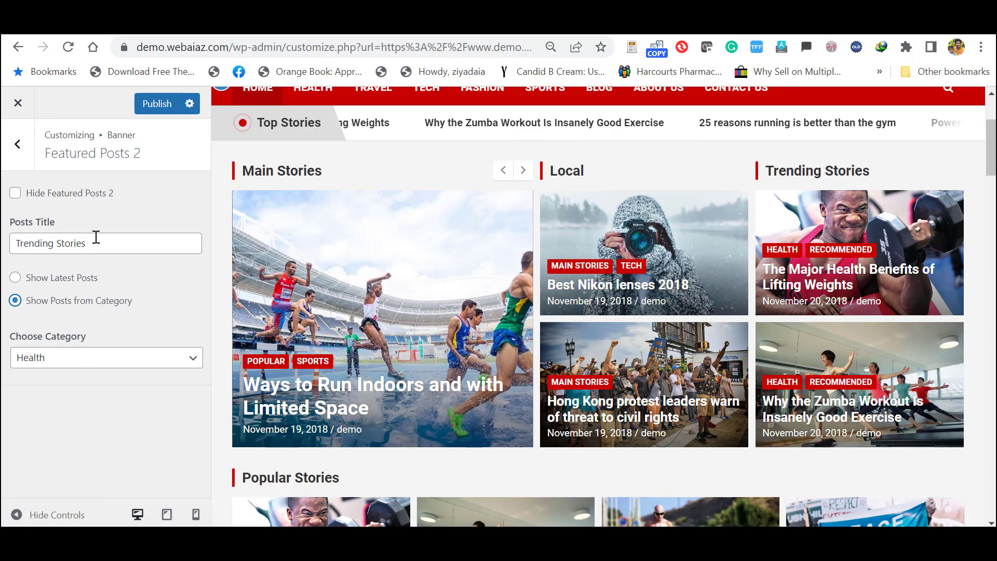
{"action": "left_click", "coordinate": [97, 242]}
{"action": "left_click", "coordinate": [189, 357]}
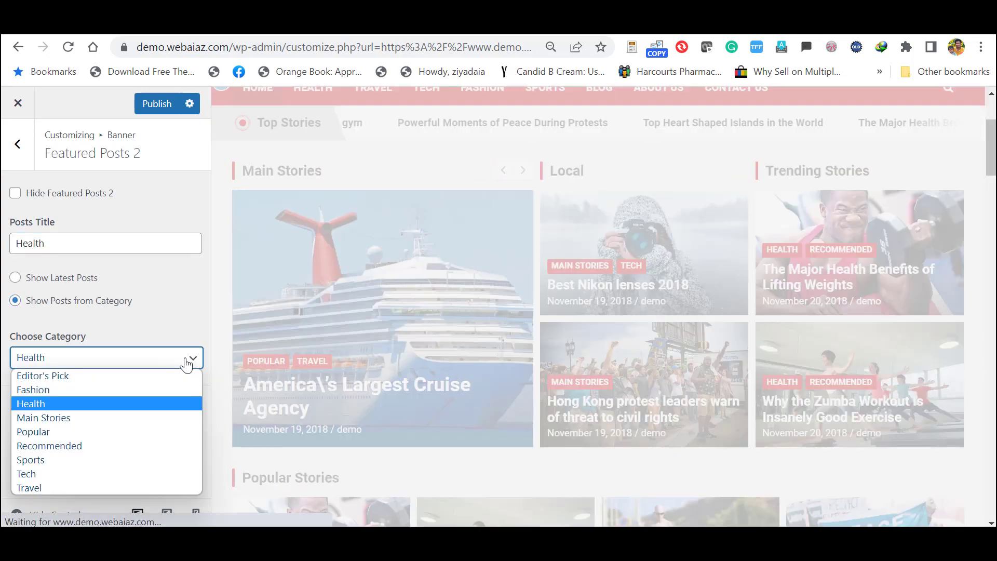
{"action": "left_click", "coordinate": [61, 409]}
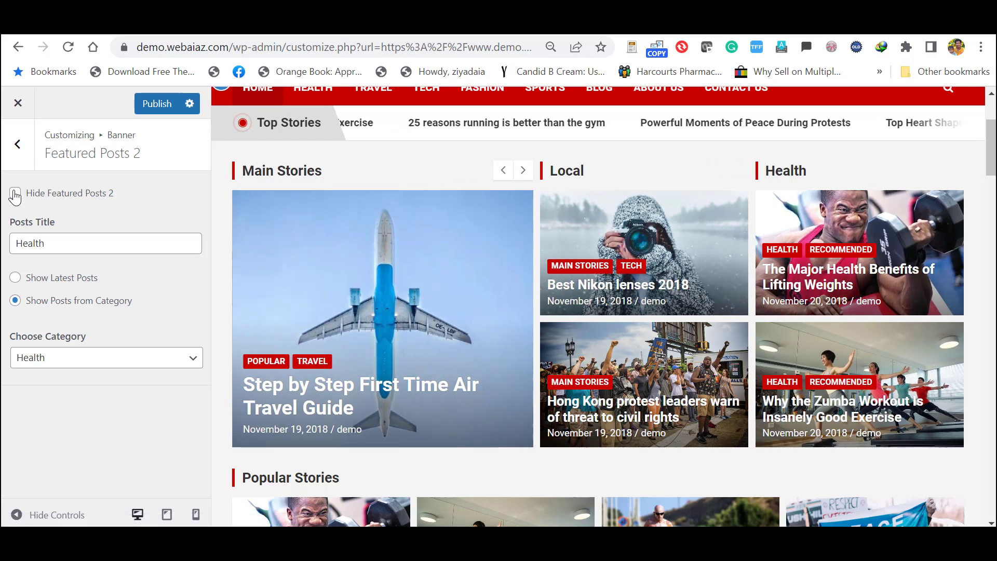
Try hiding Featured Posts 2 and Featured Posts 1 to preview the banner layout, and restore both sections.
{"action": "left_click", "coordinate": [15, 195]}
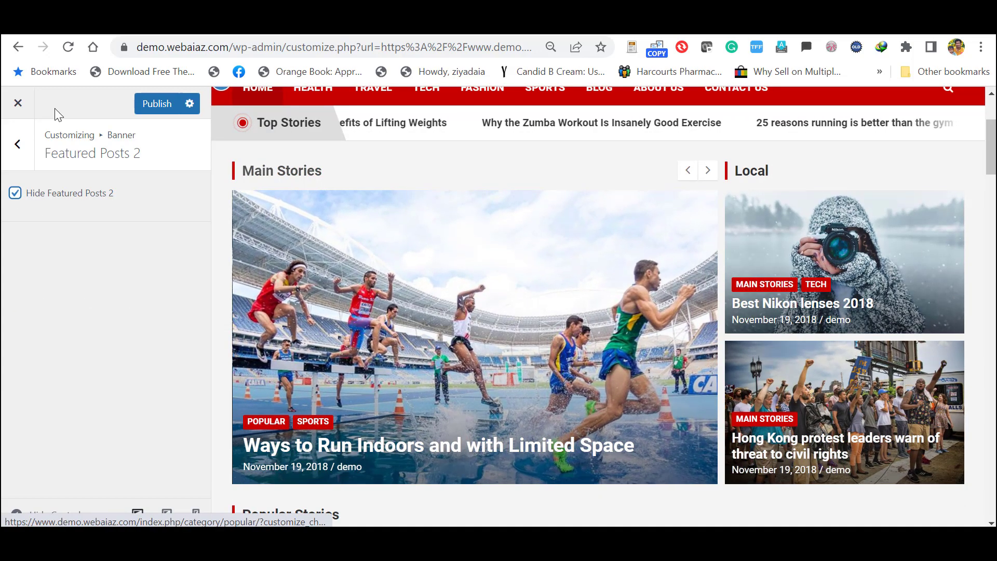
{"action": "left_click", "coordinate": [17, 144]}
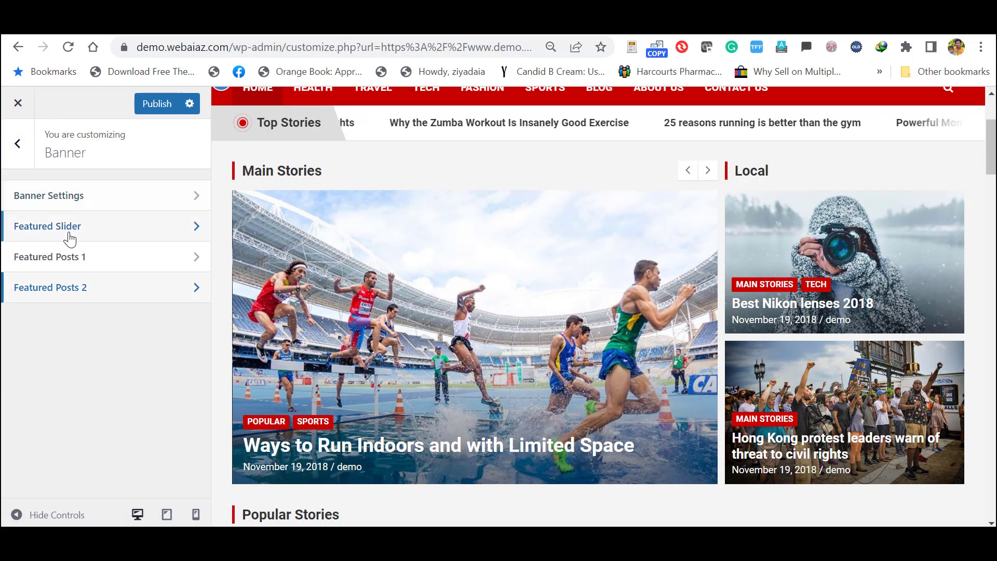
{"action": "left_click", "coordinate": [72, 258]}
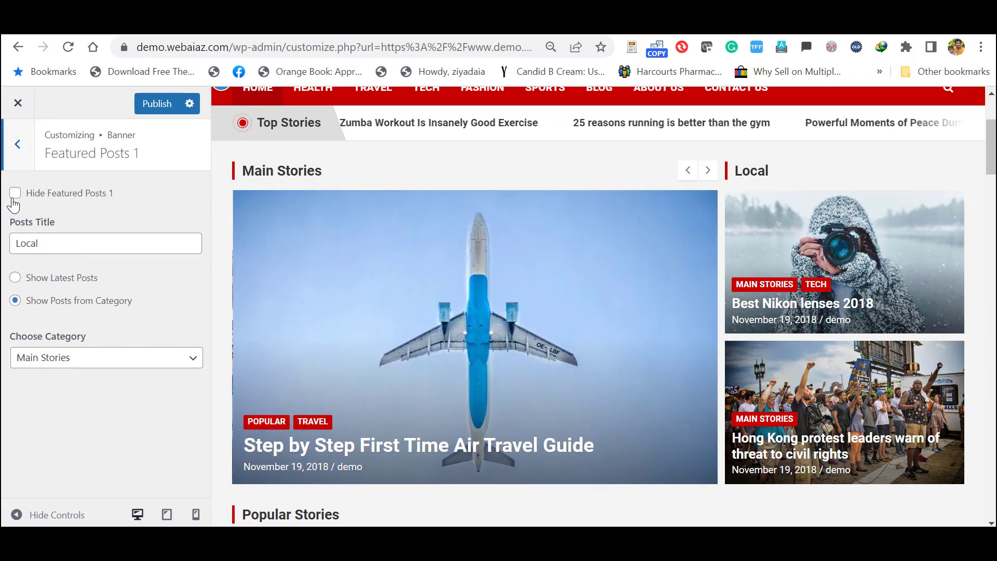
{"action": "left_click", "coordinate": [14, 199]}
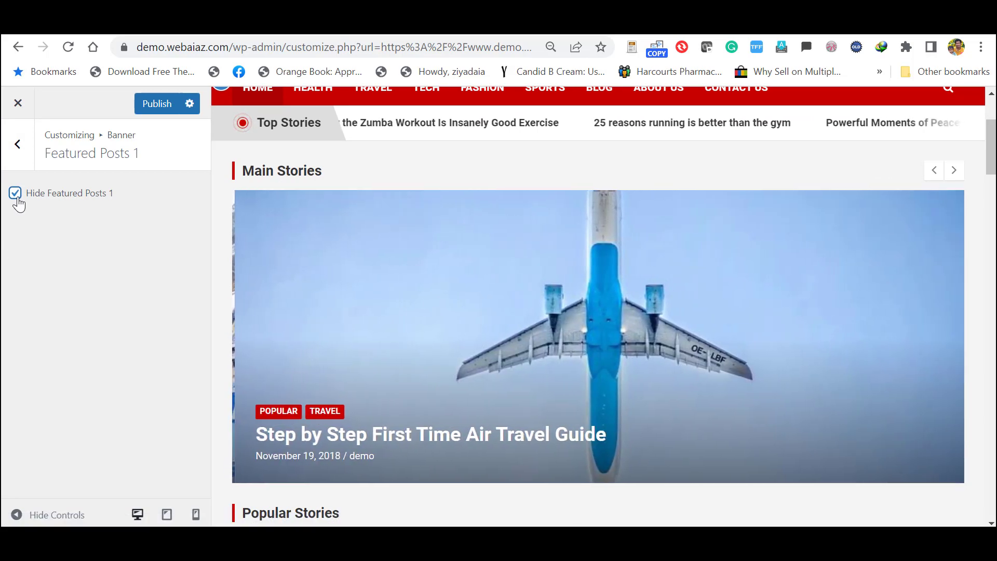
{"action": "left_click", "coordinate": [15, 192]}
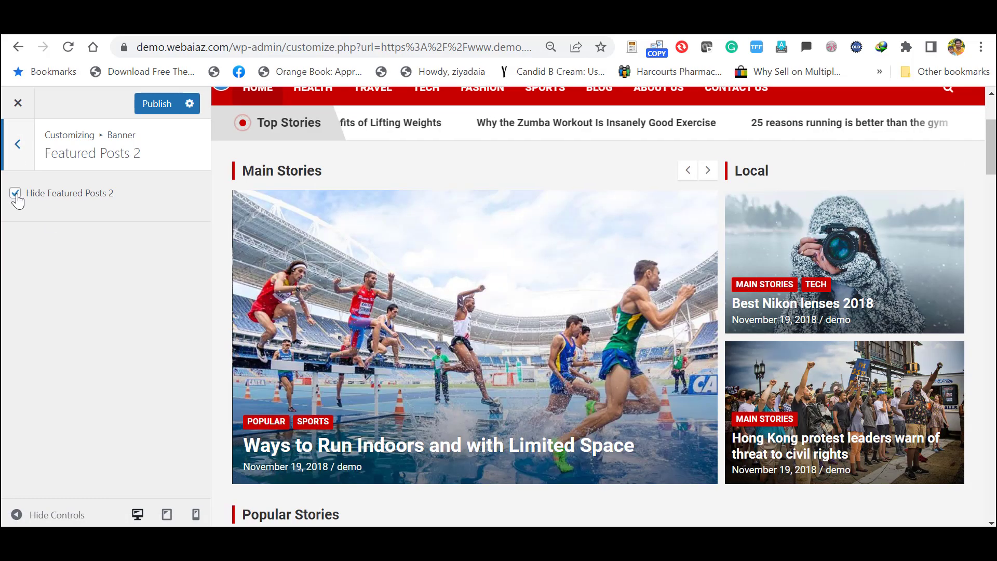
{"action": "left_click", "coordinate": [15, 193]}
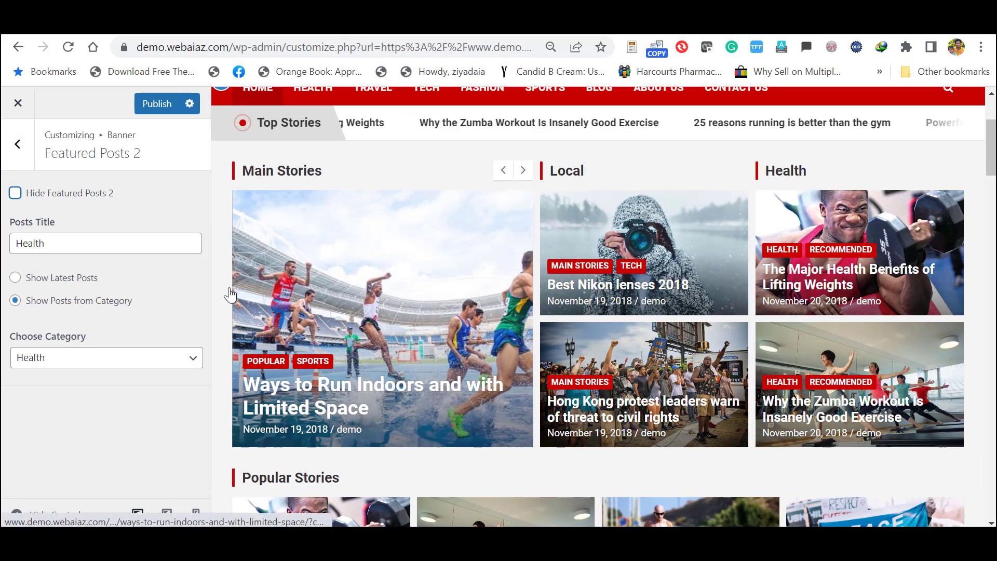
Publish the banner changes and return to the main list of customizer sections.
{"action": "left_click", "coordinate": [158, 103]}
{"action": "key", "text": "Escape"}
{"action": "key", "text": "Escape"}
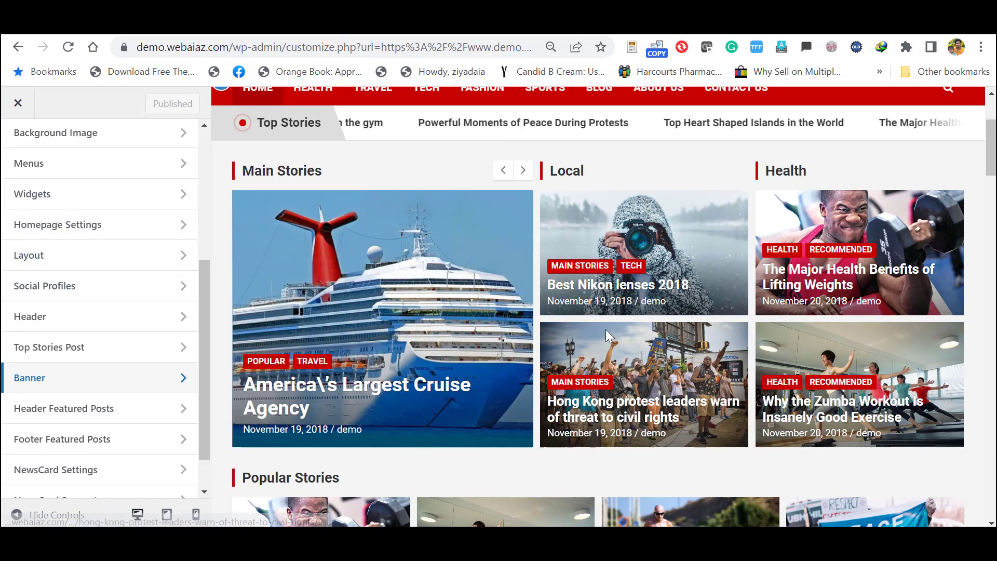
Set the Top Stories Post section to show posts from the Popular category.
{"action": "left_click_drag", "start_coordinate": [991, 149], "coordinate": [991, 156]}
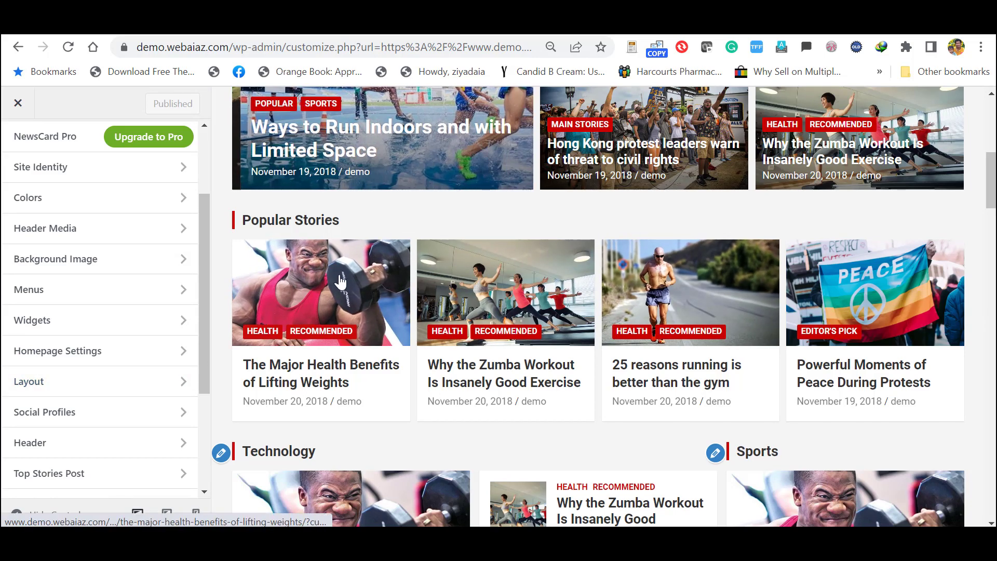
{"action": "scroll", "coordinate": [67, 392], "scroll_direction": "down", "scroll_amount": 2}
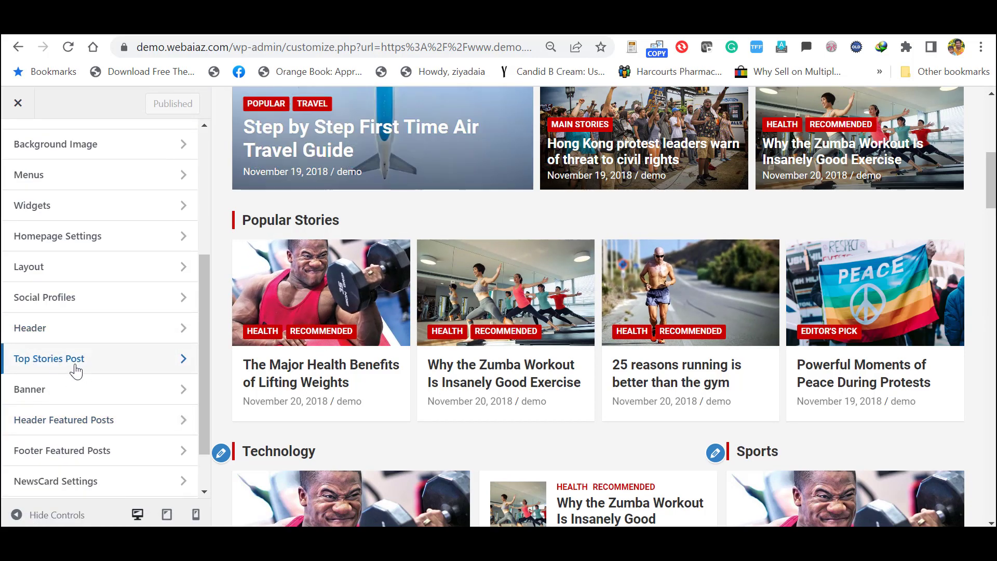
{"action": "left_click", "coordinate": [87, 364]}
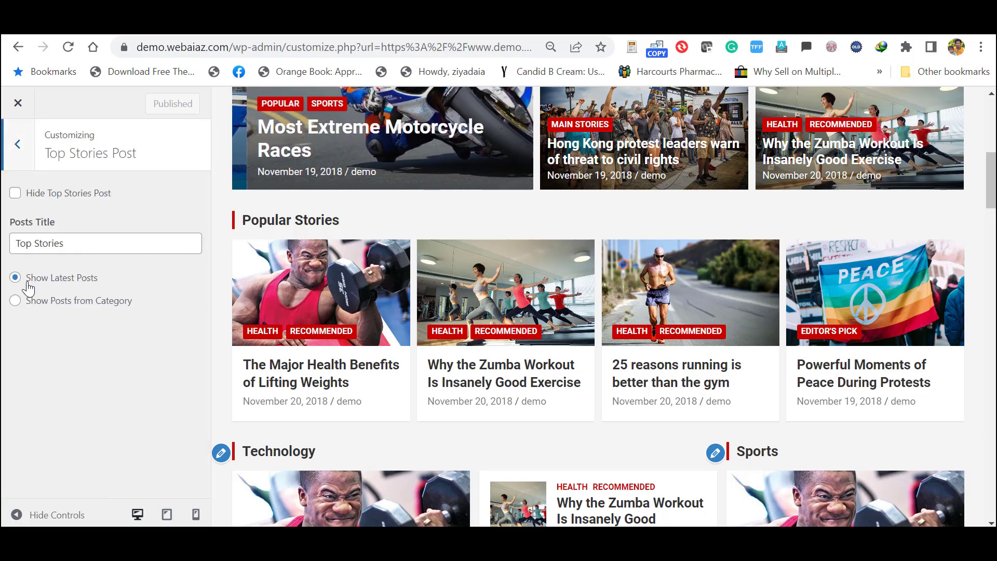
{"action": "left_click", "coordinate": [15, 301]}
{"action": "left_click", "coordinate": [170, 358]}
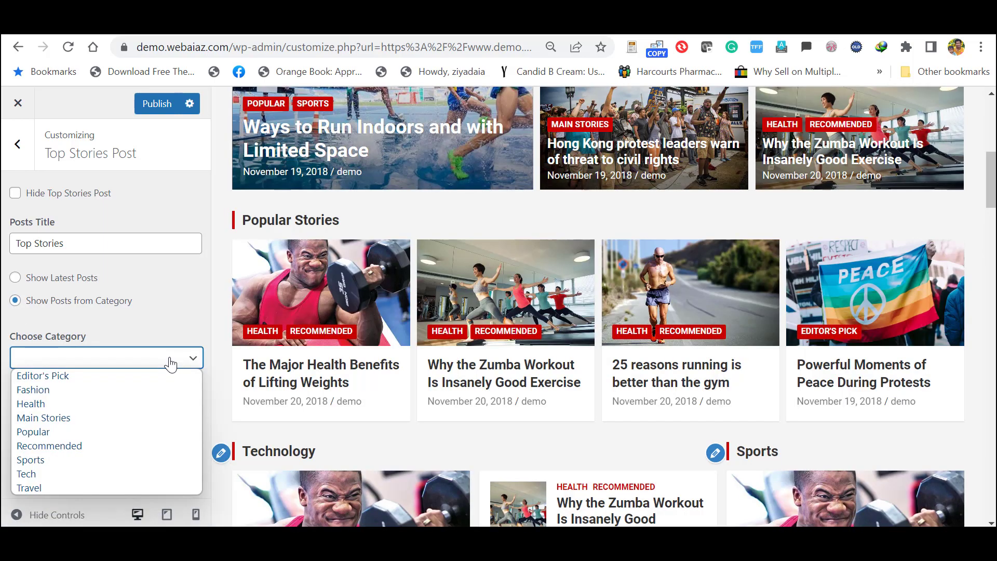
{"action": "left_click", "coordinate": [38, 432]}
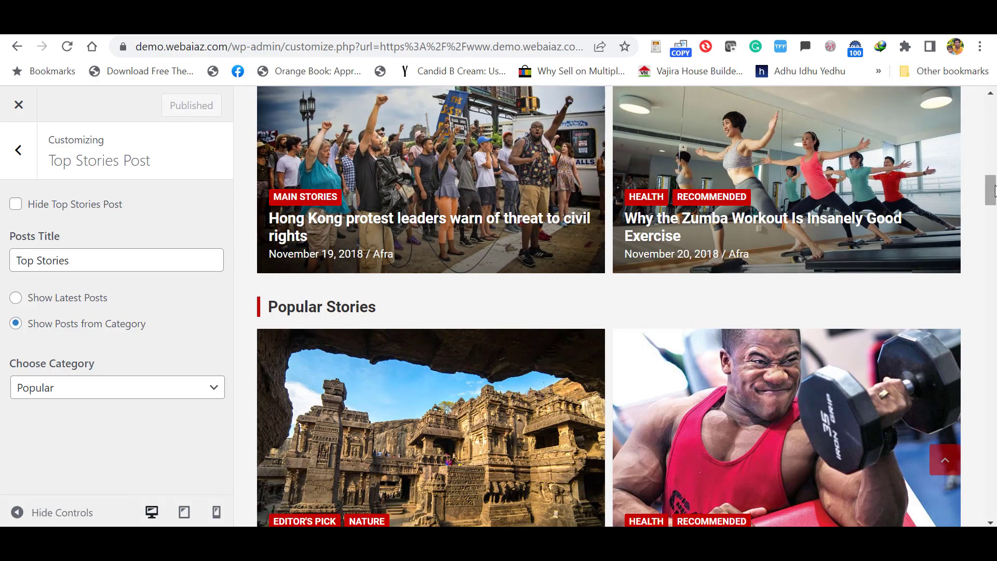
Review the homepage from the Top Stories ticker and banner through Popular Stories and the category sections to You may Missed.
{"action": "left_click_drag", "start_coordinate": [993, 189], "coordinate": [993, 243]}
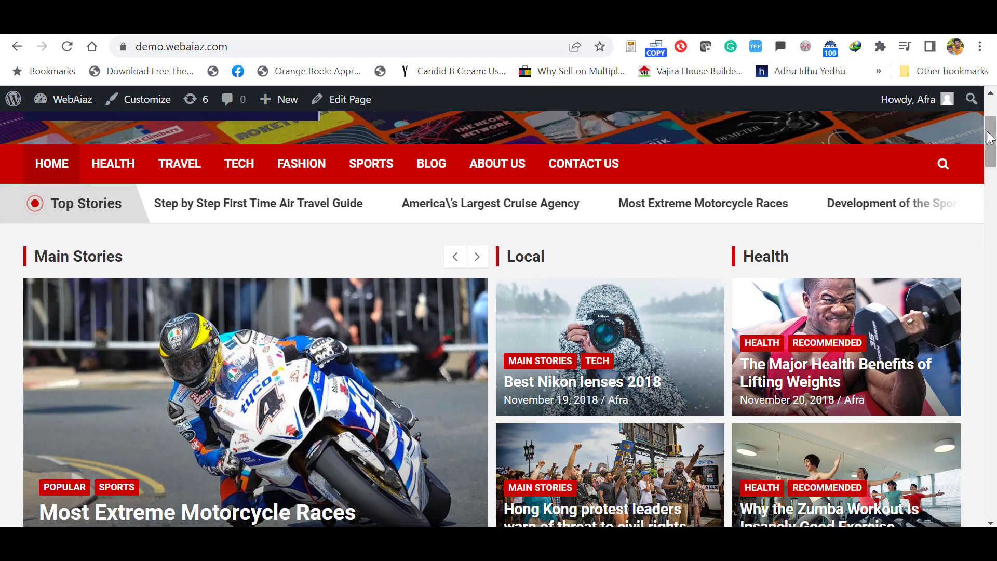
{"action": "scroll", "coordinate": [991, 150], "scroll_direction": "down", "scroll_amount": 1}
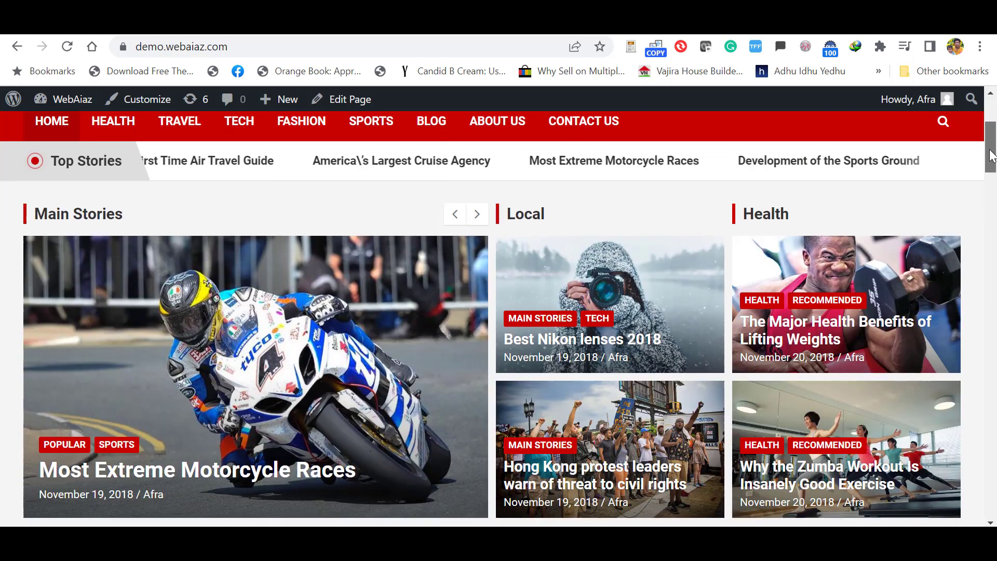
{"action": "scroll", "coordinate": [991, 156], "scroll_direction": "down", "scroll_amount": 3}
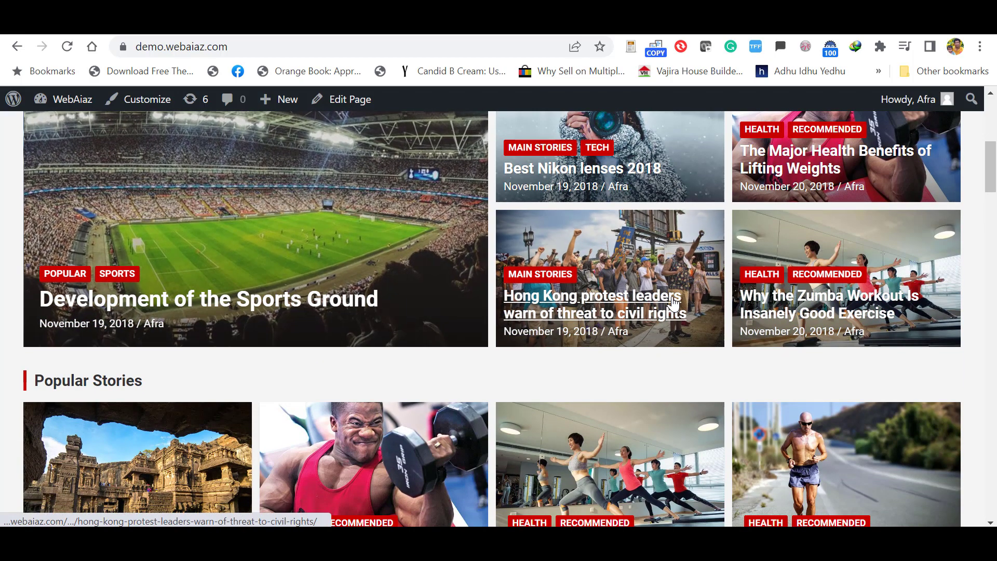
{"action": "scroll", "coordinate": [699, 124], "scroll_direction": "down", "scroll_amount": 4}
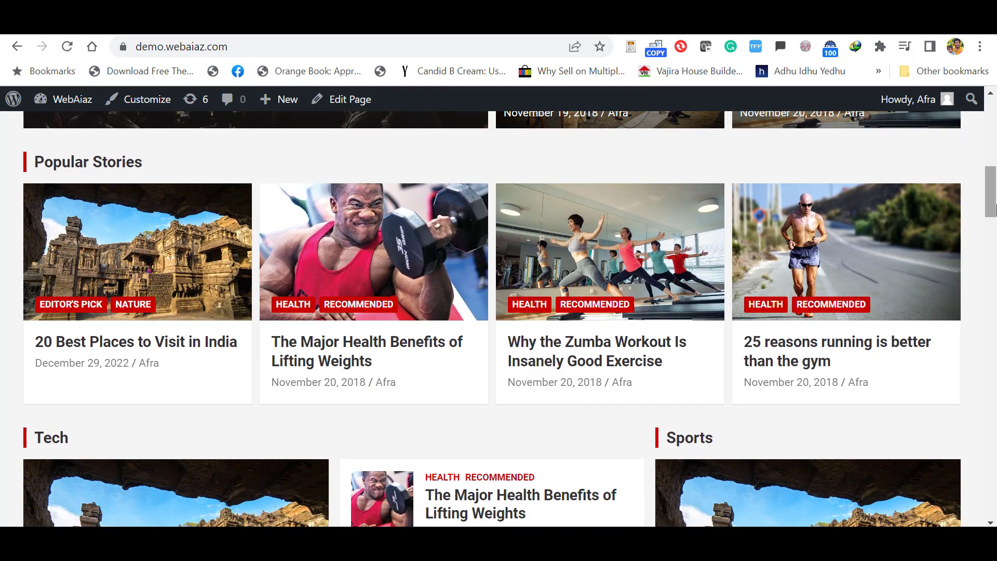
{"action": "scroll", "coordinate": [991, 209], "scroll_direction": "down", "scroll_amount": 4}
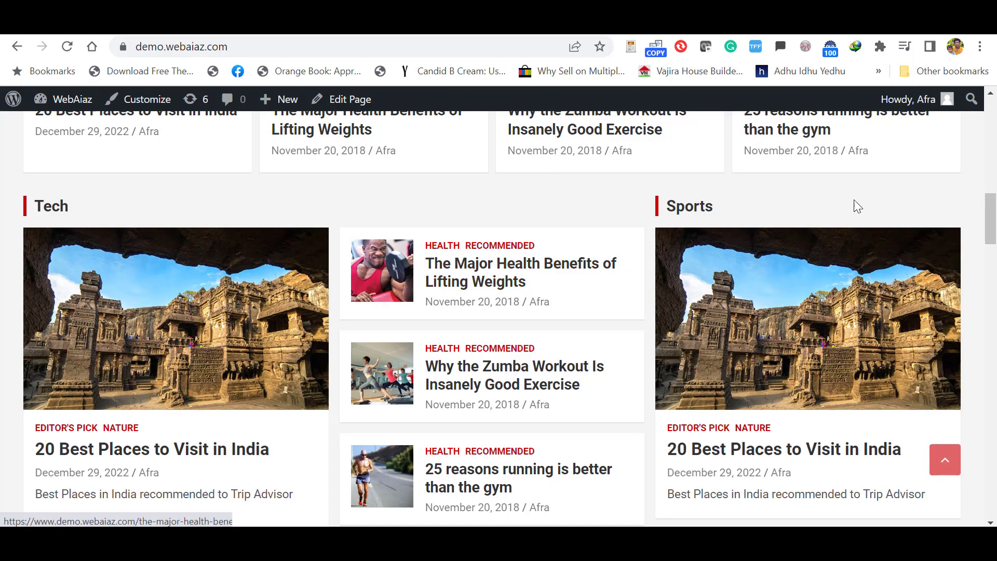
{"action": "scroll", "coordinate": [552, 296], "scroll_direction": "down", "scroll_amount": 7}
{"action": "scroll", "coordinate": [423, 356], "scroll_direction": "down", "scroll_amount": 6}
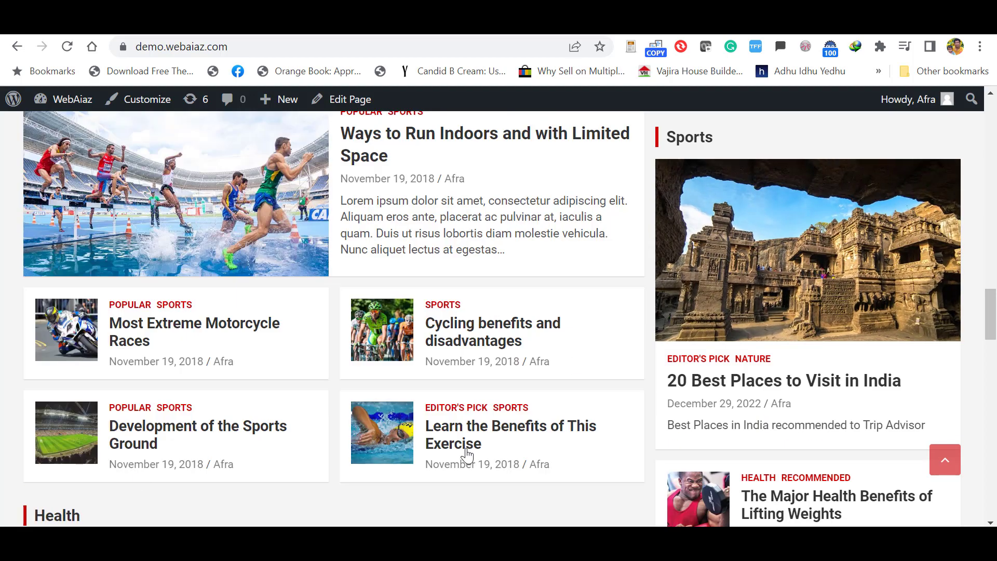
{"action": "scroll", "coordinate": [866, 380], "scroll_direction": "down", "scroll_amount": 18}
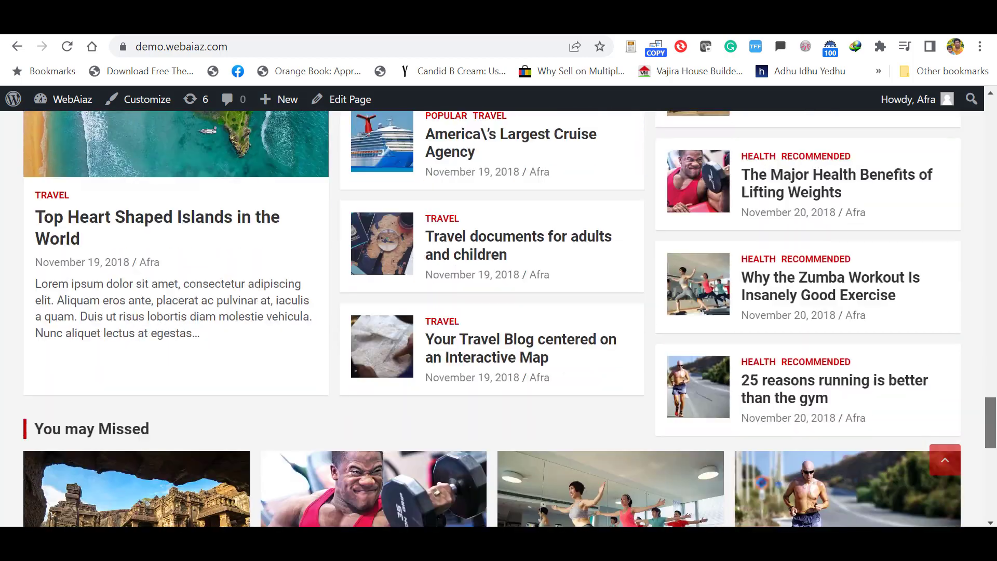
{"action": "scroll", "coordinate": [327, 171], "scroll_direction": "up", "scroll_amount": 20}
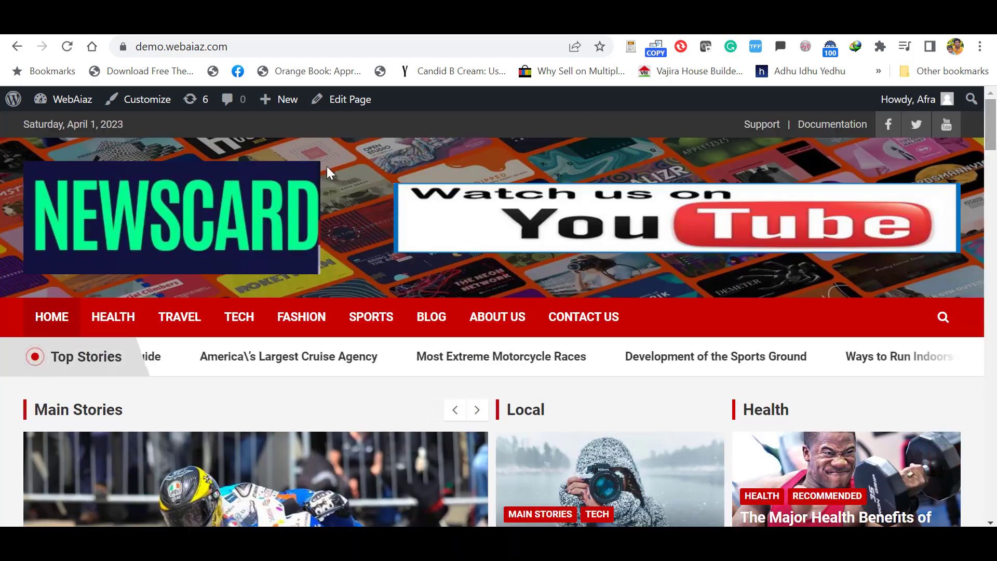
Open the Front Page Content Section widget area in the customizer.
{"action": "left_click", "coordinate": [138, 99]}
{"action": "scroll", "coordinate": [991, 192], "scroll_direction": "down", "scroll_amount": 5}
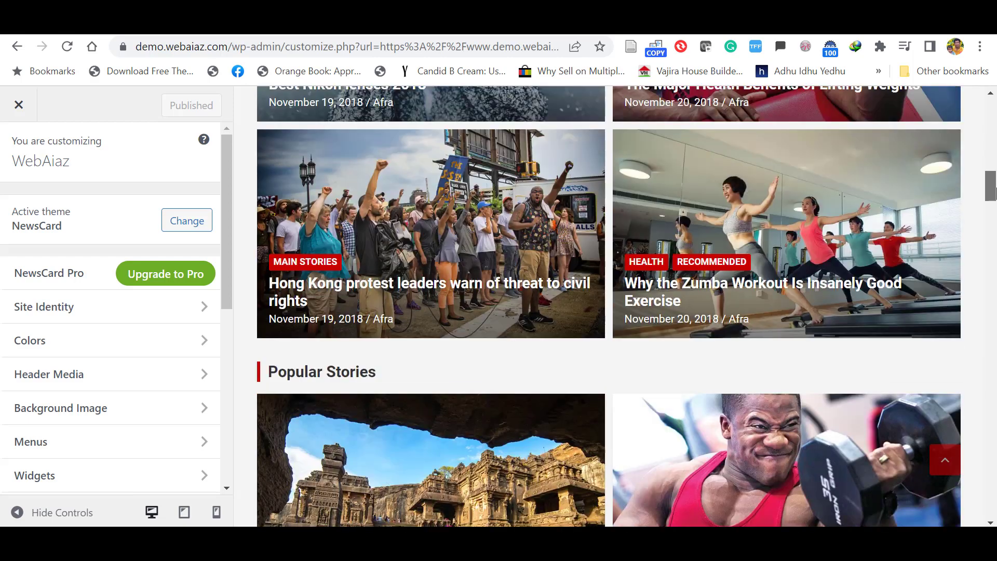
{"action": "scroll", "coordinate": [991, 192], "scroll_direction": "down", "scroll_amount": 15}
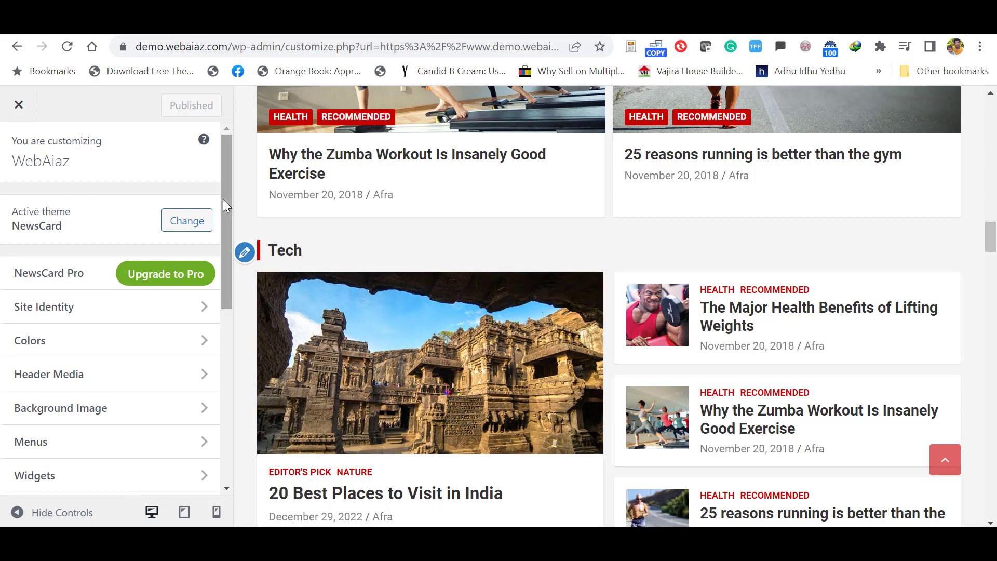
{"action": "left_click_drag", "start_coordinate": [223, 199], "coordinate": [217, 301]}
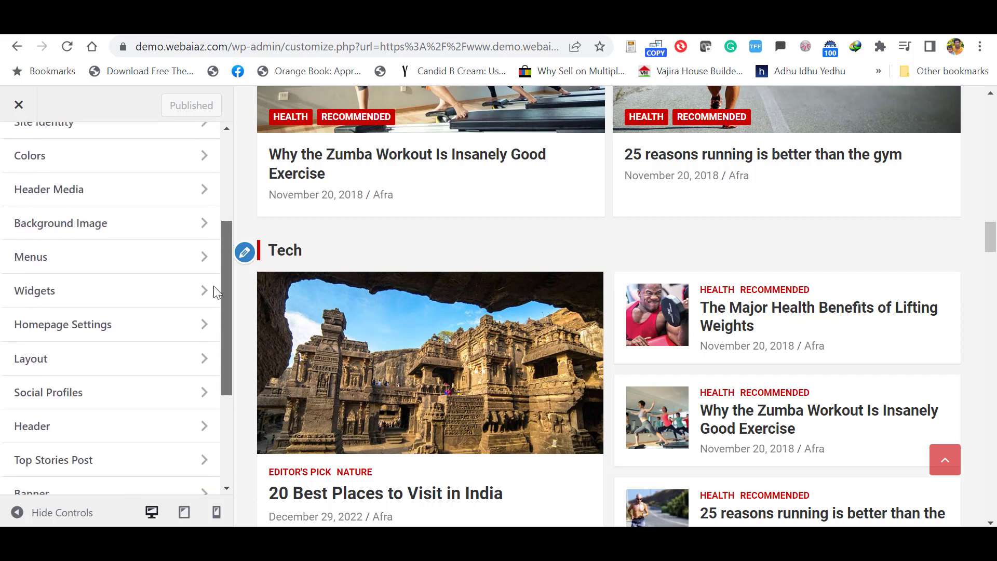
{"action": "double_click", "coordinate": [79, 294]}
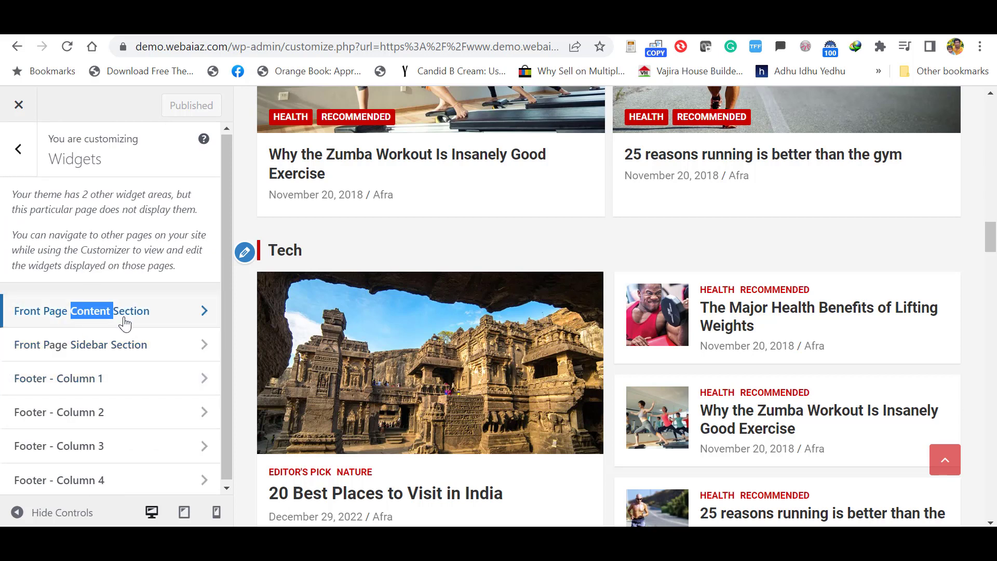
{"action": "left_click", "coordinate": [66, 310]}
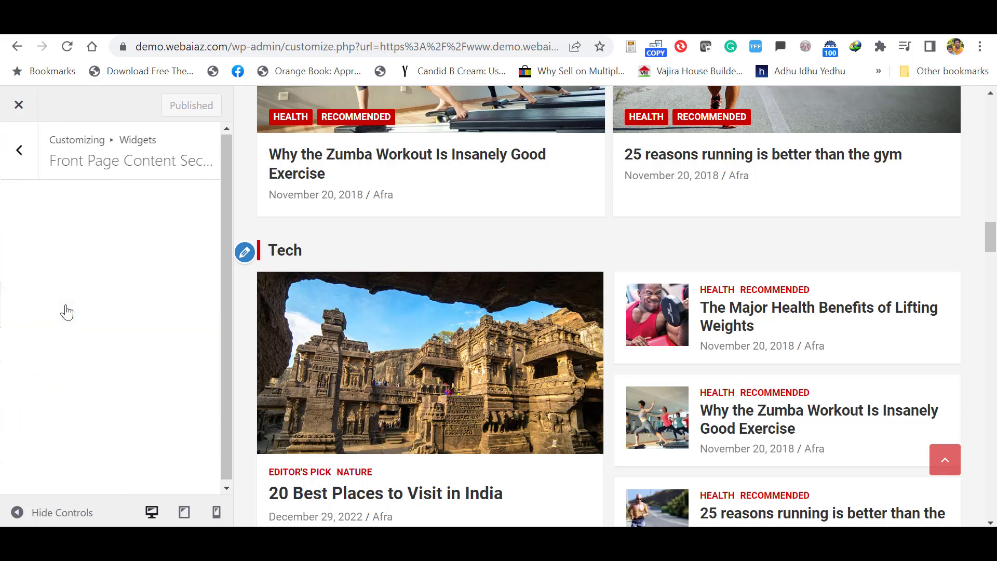
Find the TH: Horizontal/Vertical Posts block with the search term "hori" and add it to the Front Page Content Section.
{"action": "left_click", "coordinate": [173, 200]}
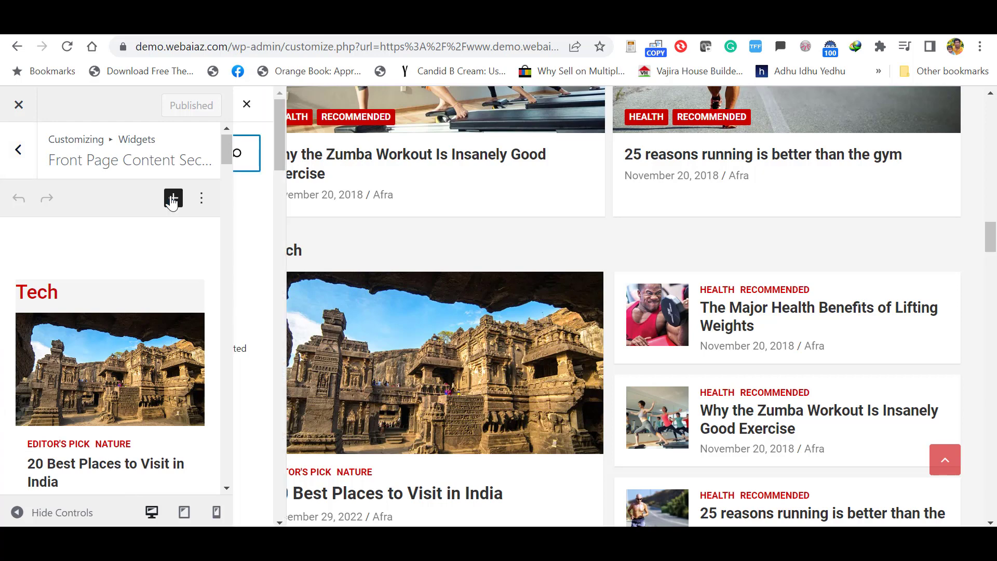
{"action": "type", "text": "hori"}
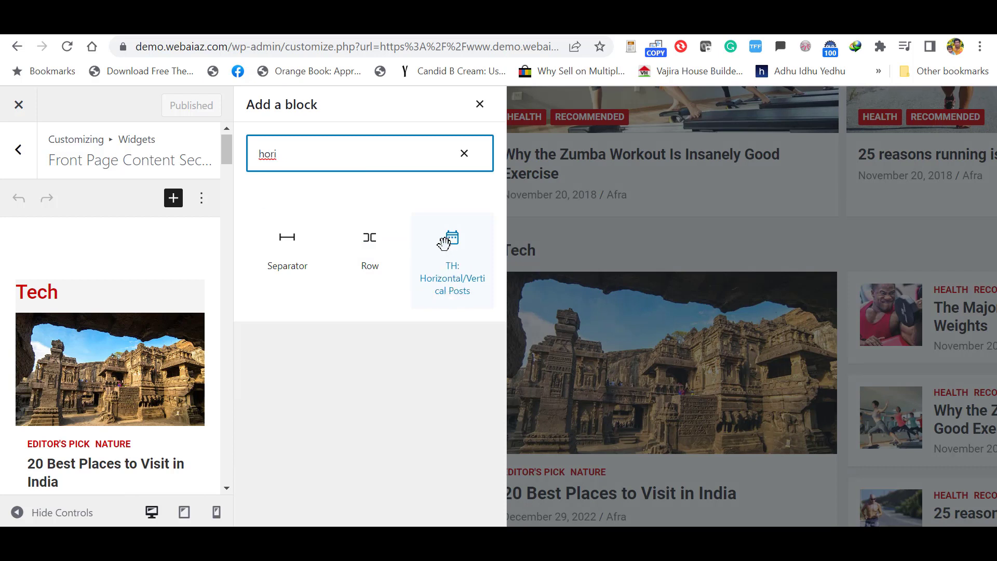
{"action": "left_click", "coordinate": [455, 271]}
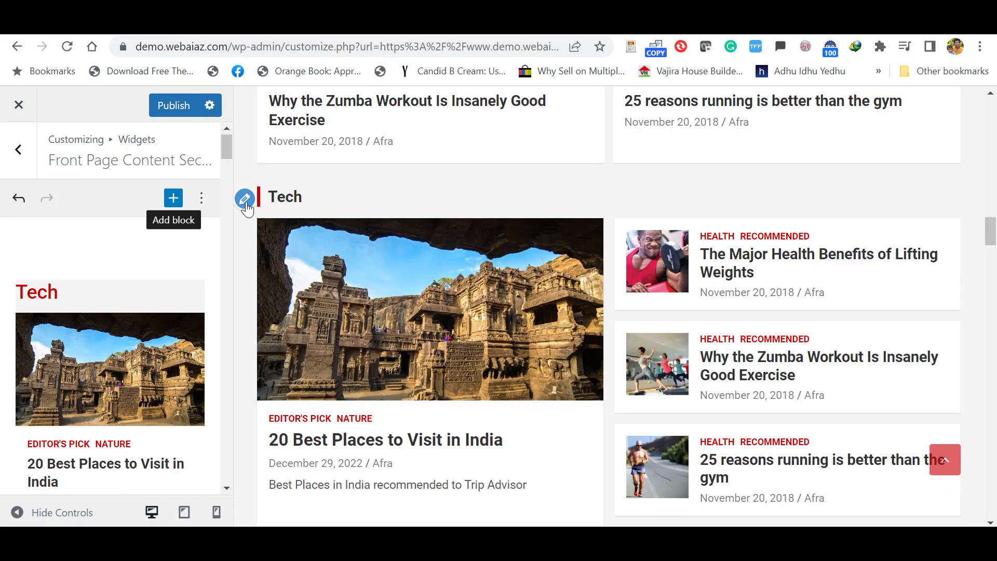
Open the settings of the Tech Horizontal/Vertical Posts block and try its Horizontal Style, leaving that option off.
{"action": "left_click", "coordinate": [246, 205]}
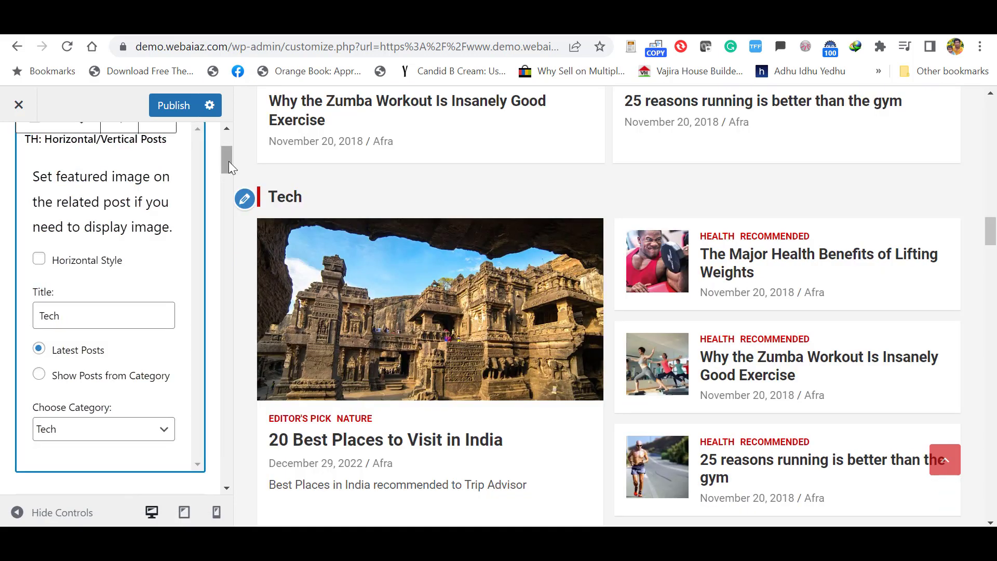
{"action": "left_click_drag", "start_coordinate": [229, 161], "coordinate": [227, 158]}
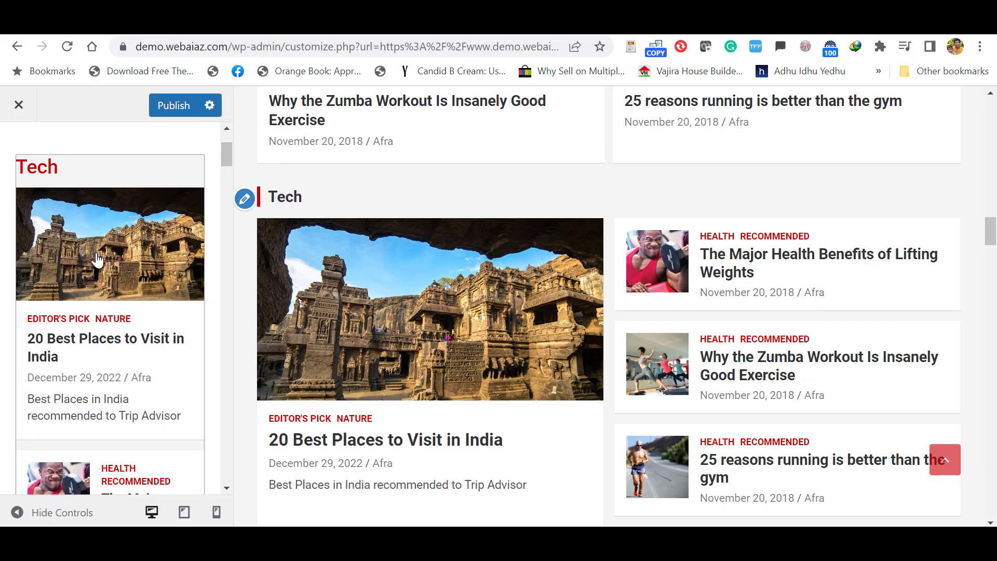
{"action": "left_click", "coordinate": [83, 277]}
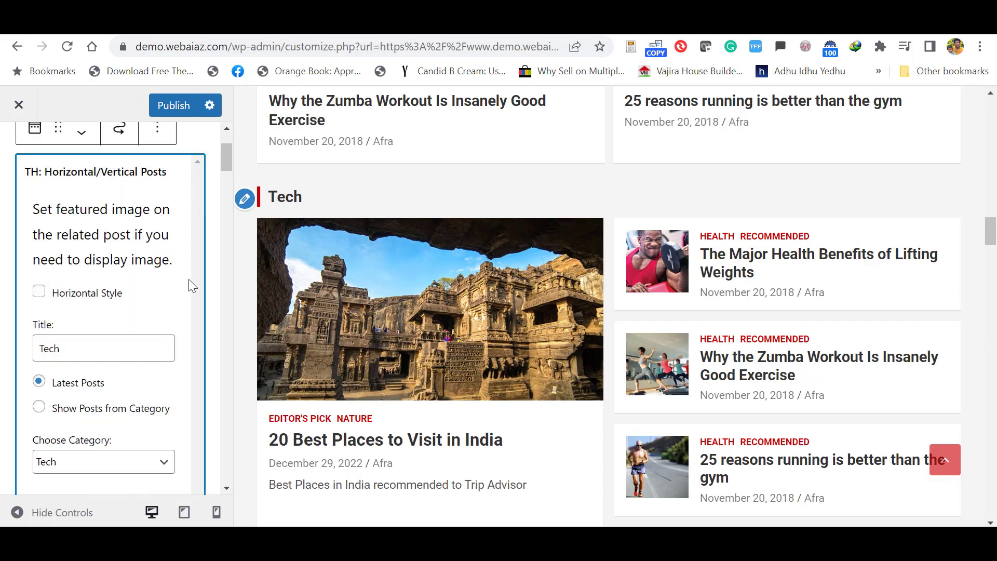
{"action": "left_click", "coordinate": [38, 294]}
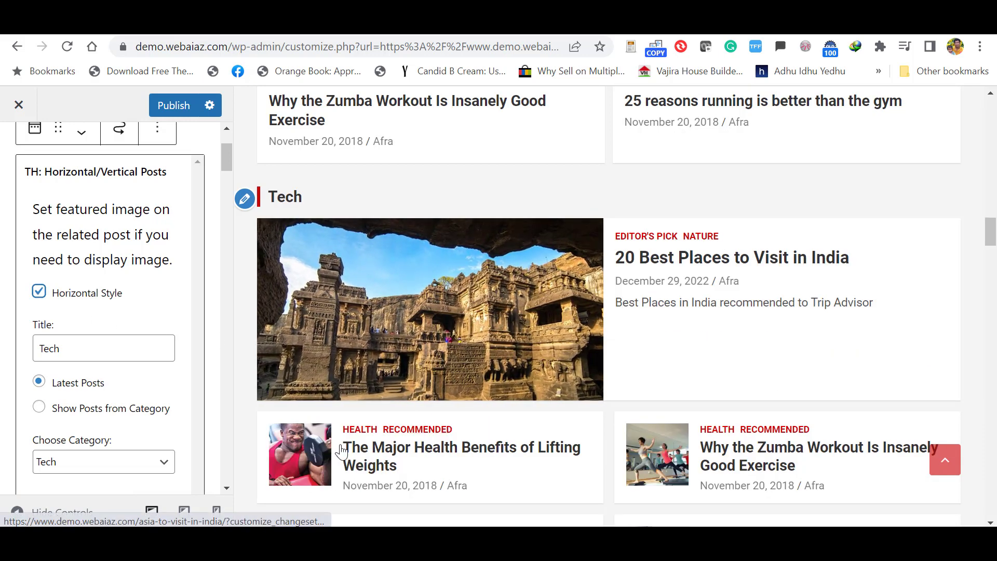
{"action": "left_click", "coordinate": [39, 293]}
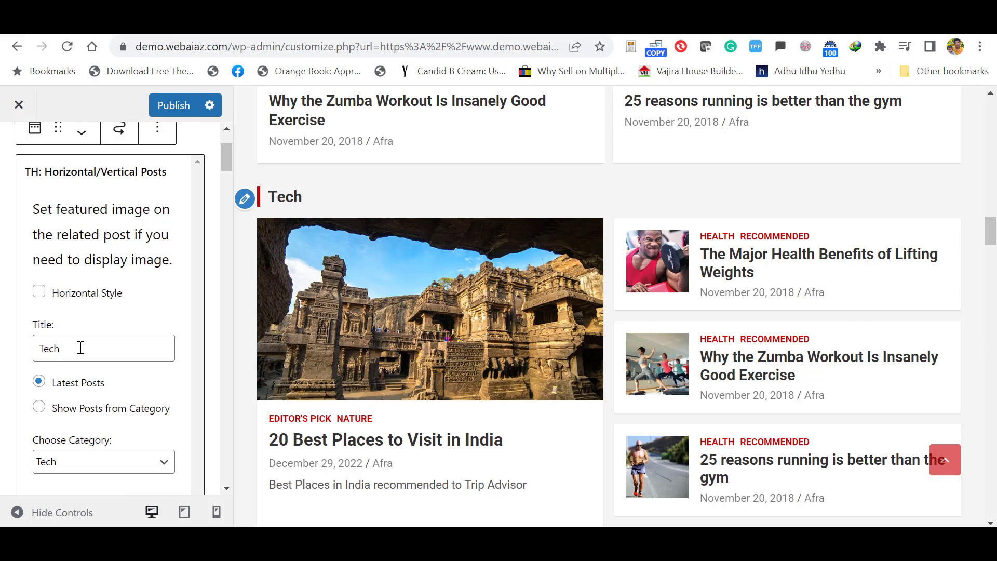
Retitle the Tech posts block as Technology and have it show posts from the Tech category.
{"action": "left_click", "coordinate": [81, 347]}
{"action": "type", "text": "nology"}
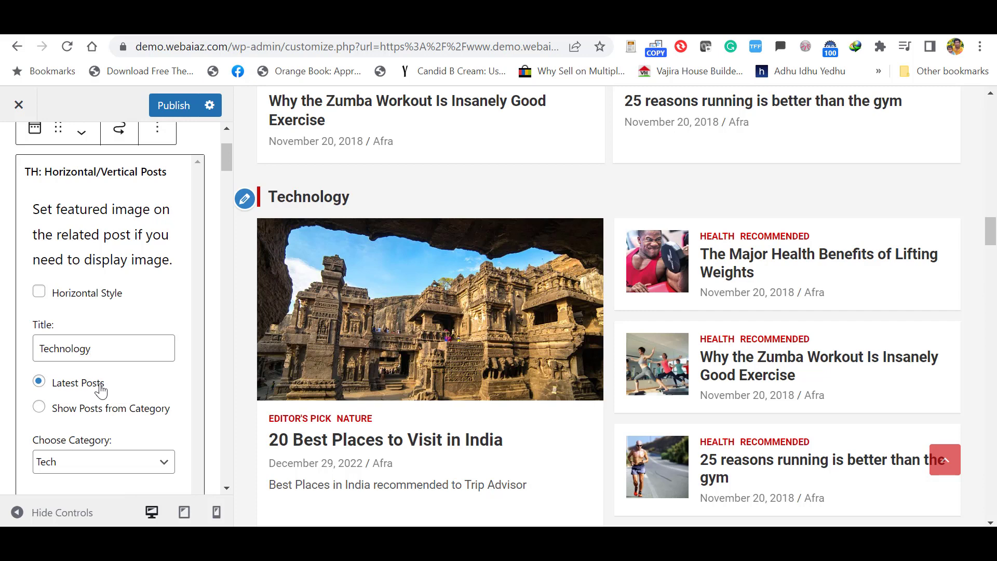
{"action": "left_click", "coordinate": [38, 407]}
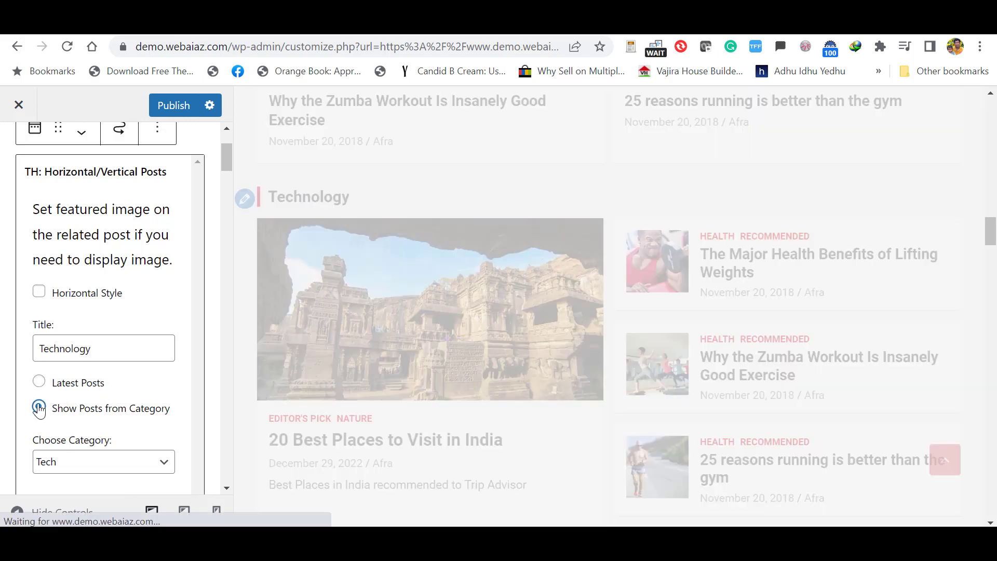
{"action": "left_click", "coordinate": [139, 460]}
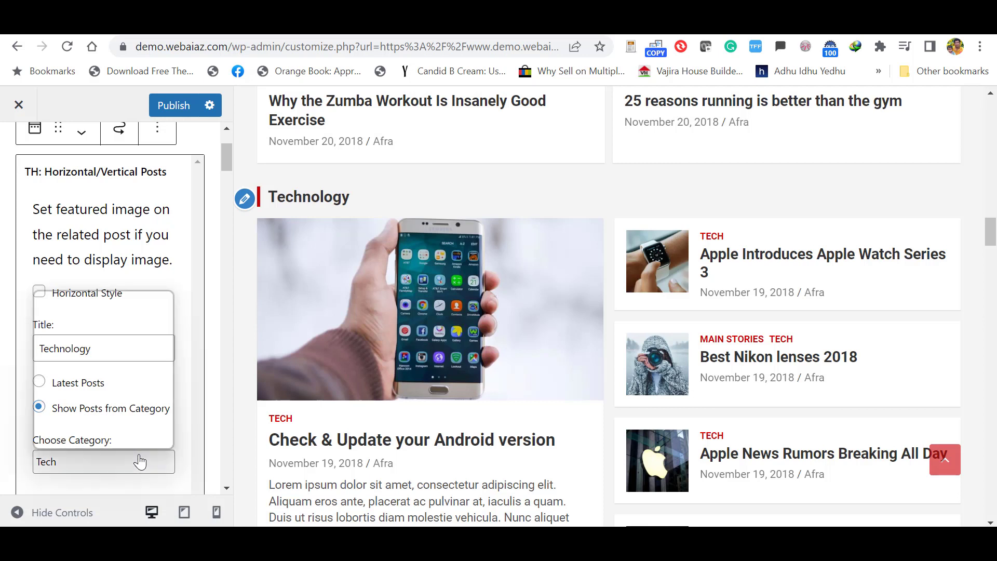
{"action": "left_click", "coordinate": [71, 412]}
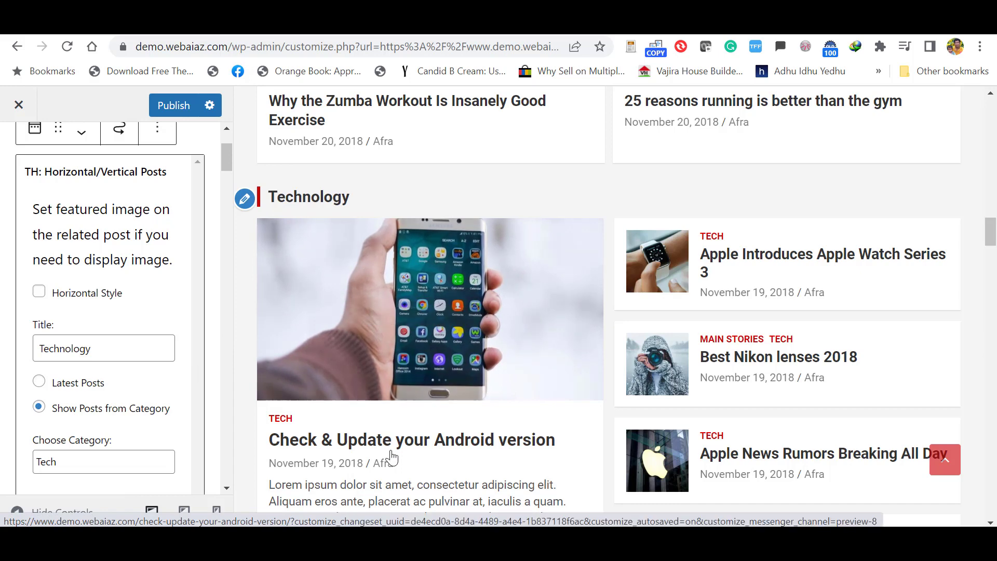
Examine the Fashion Card/Block Posts block's style, title, post source and available categories.
{"action": "scroll", "coordinate": [220, 196], "scroll_direction": "down", "scroll_amount": 5}
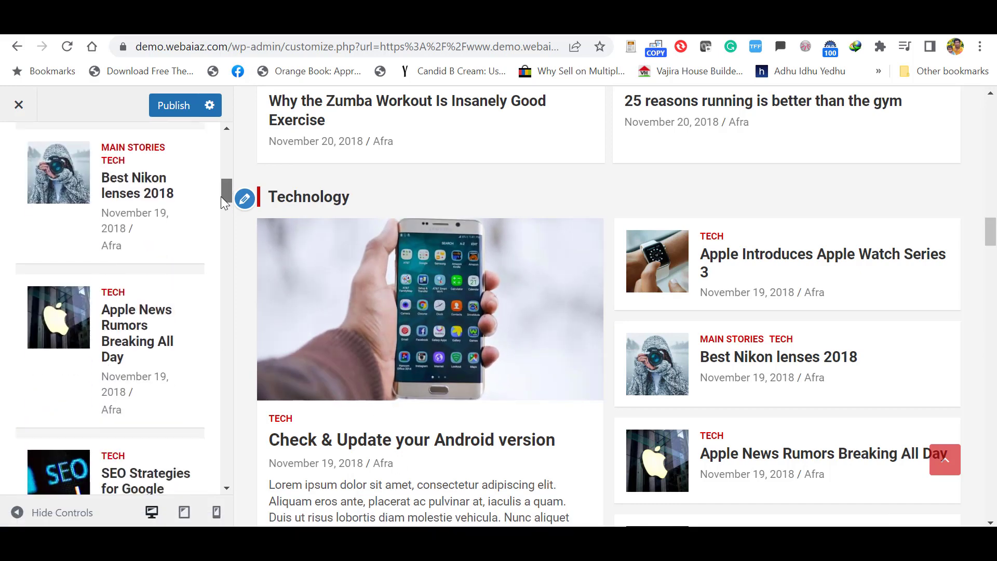
{"action": "scroll", "coordinate": [992, 265], "scroll_direction": "down", "scroll_amount": 7}
{"action": "scroll", "coordinate": [992, 264], "scroll_direction": "down", "scroll_amount": 1}
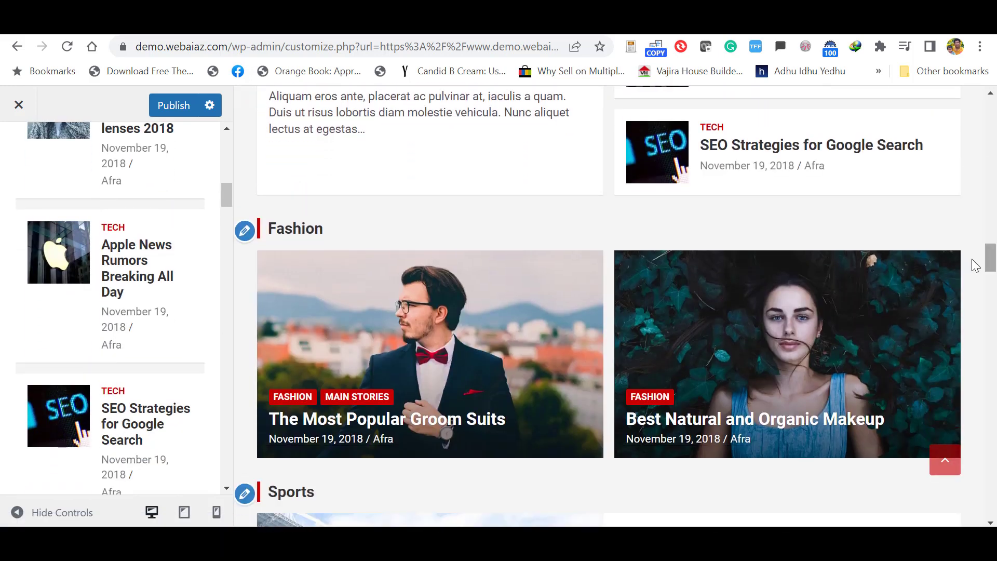
{"action": "left_click", "coordinate": [245, 230]}
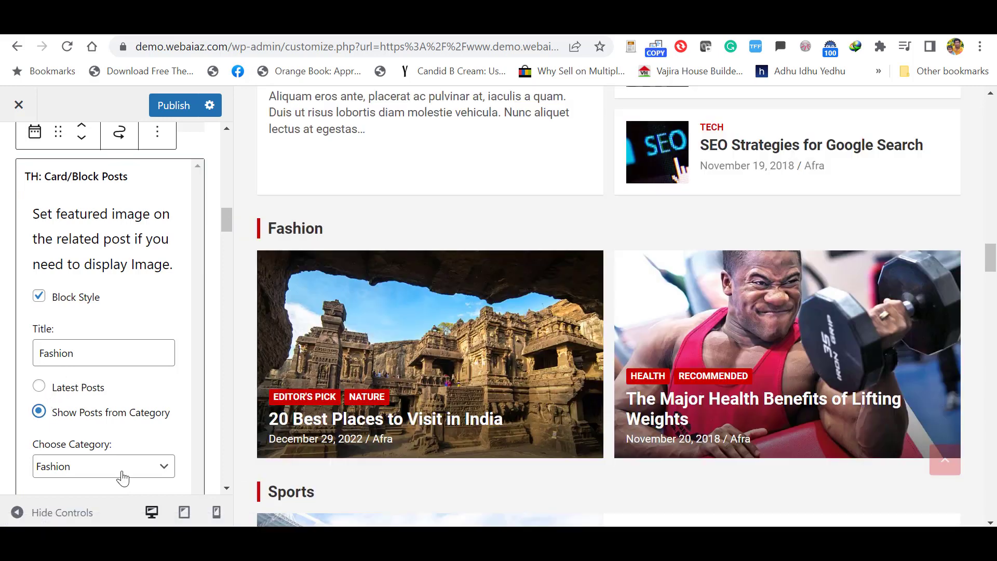
{"action": "left_click", "coordinate": [123, 476]}
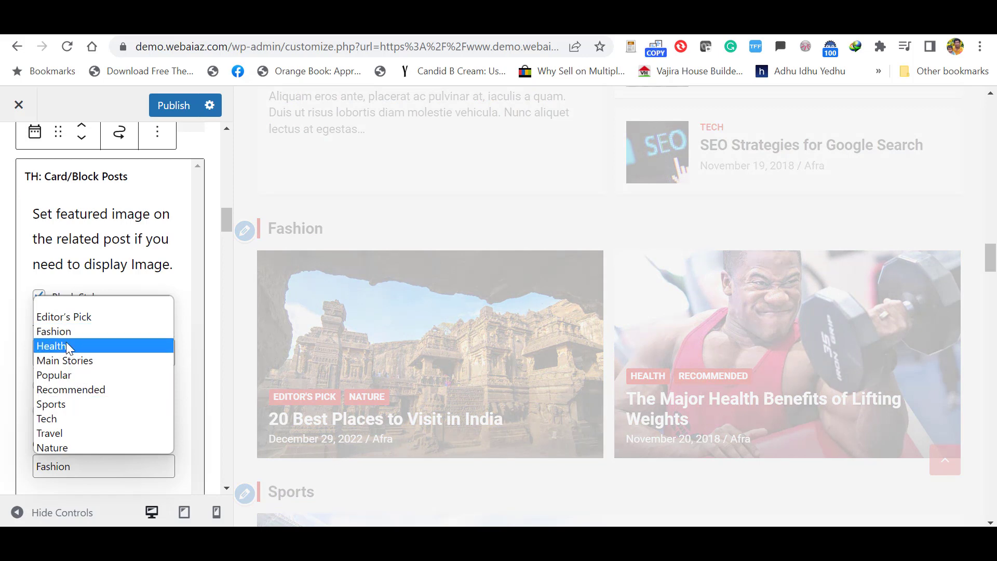
Examine the Sports Horizontal/Vertical Posts block's layout, post source and category options, keeping Horizontal Style and the Sports category selected.
{"action": "left_click", "coordinate": [245, 493]}
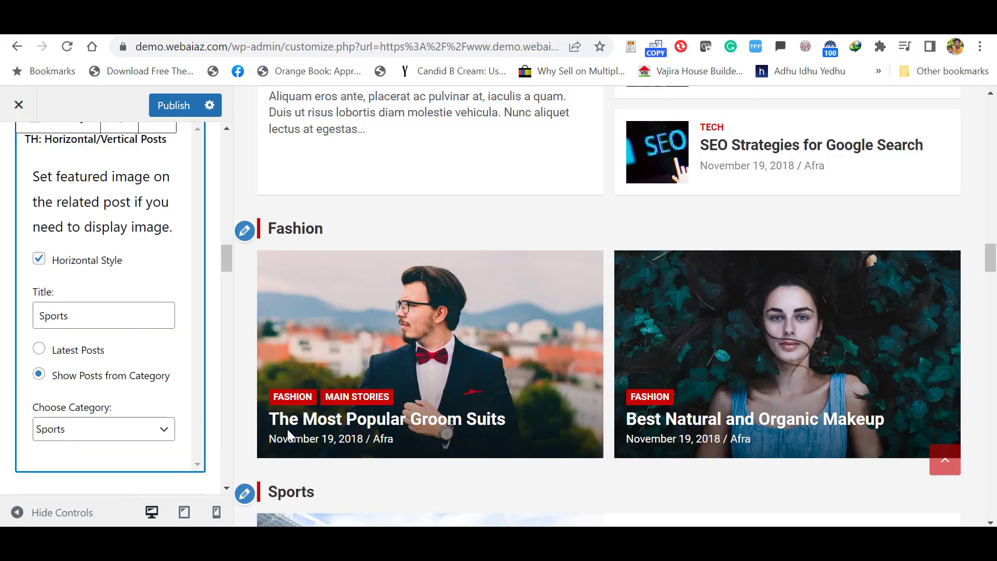
{"action": "scroll", "coordinate": [839, 296], "scroll_direction": "down", "scroll_amount": 5}
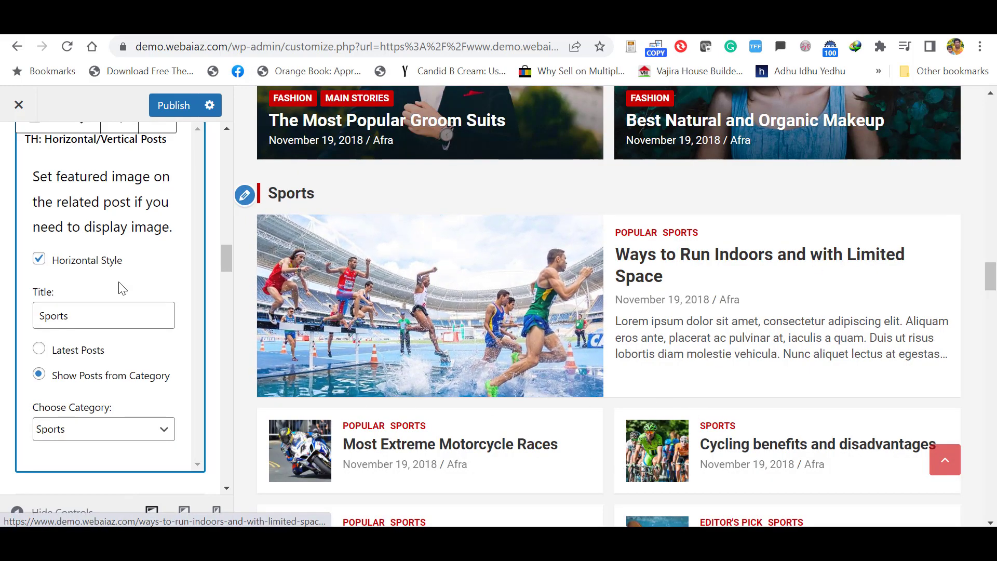
{"action": "left_click", "coordinate": [38, 259]}
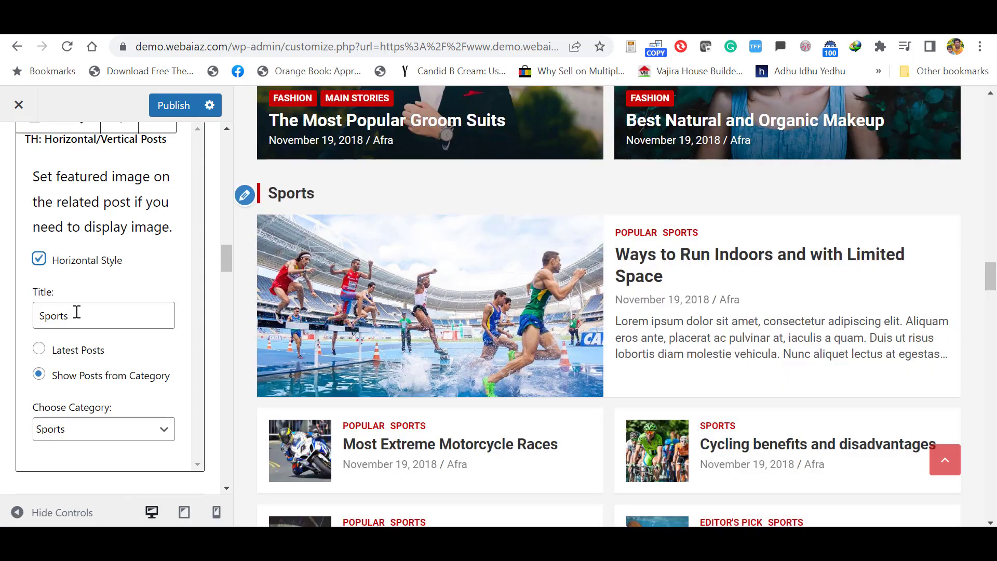
{"action": "left_click", "coordinate": [74, 358]}
{"action": "left_click", "coordinate": [39, 374]}
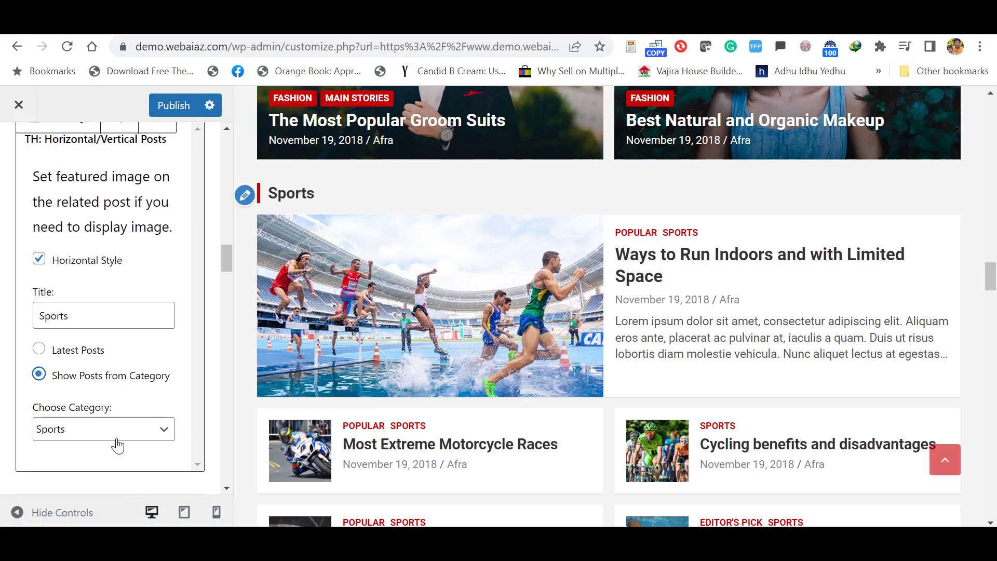
{"action": "left_click", "coordinate": [117, 444]}
{"action": "left_click", "coordinate": [56, 368]}
Examine the Health Card/Block Posts block's settings, keeping Block Style off and the Health category selected.
{"action": "scroll", "coordinate": [249, 275], "scroll_direction": "down", "scroll_amount": 5}
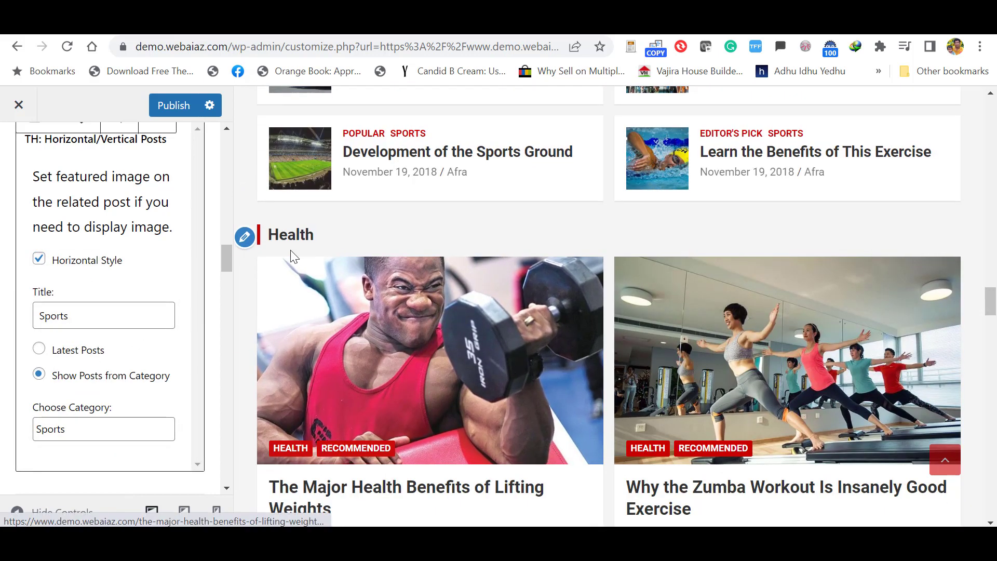
{"action": "left_click", "coordinate": [240, 240]}
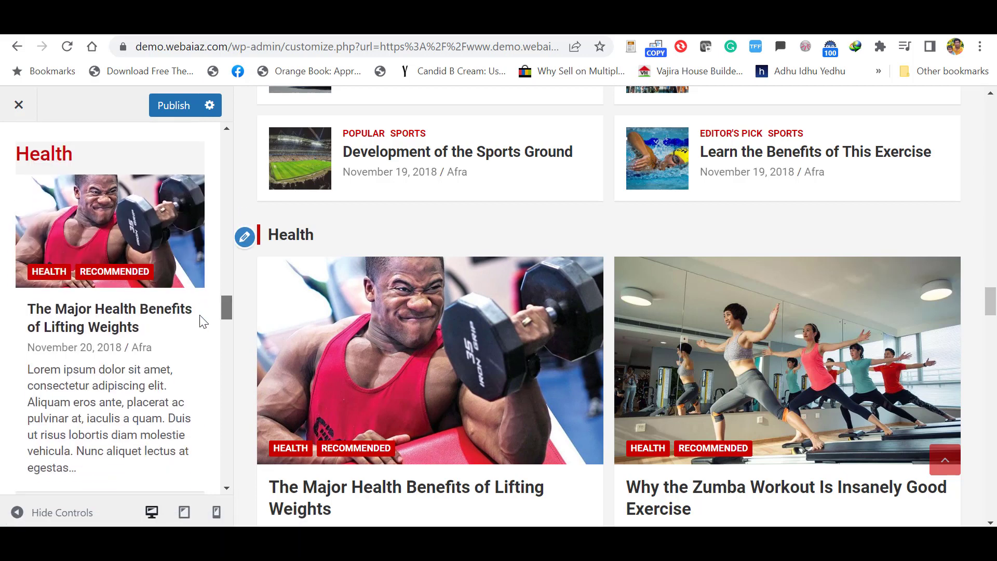
{"action": "left_click", "coordinate": [86, 259]}
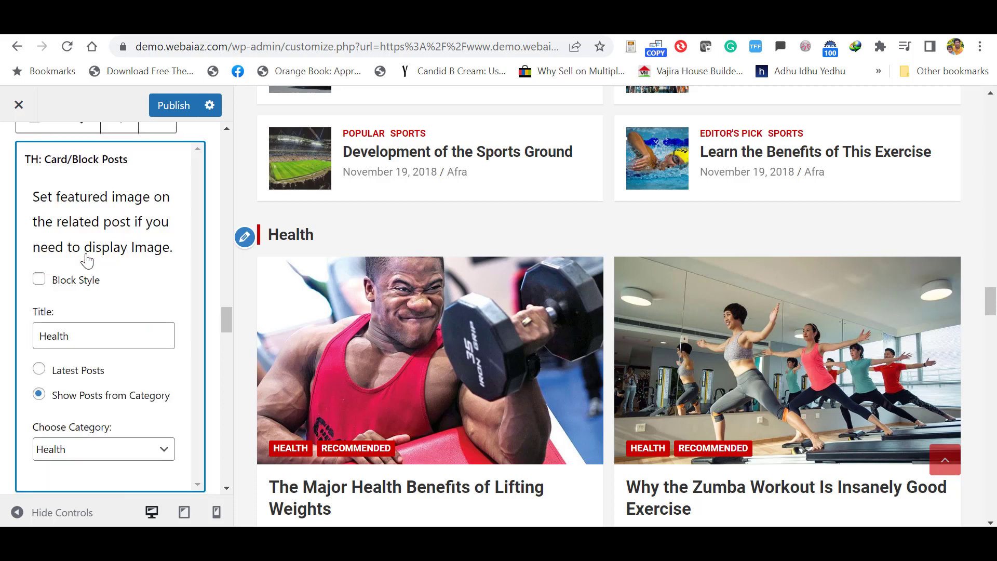
{"action": "left_click", "coordinate": [39, 281]}
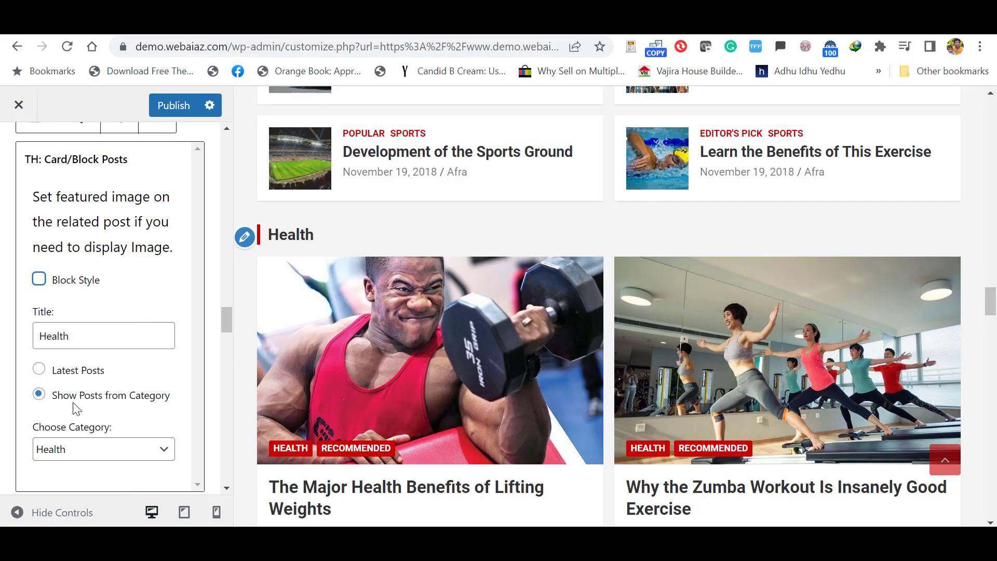
{"action": "left_click", "coordinate": [86, 447]}
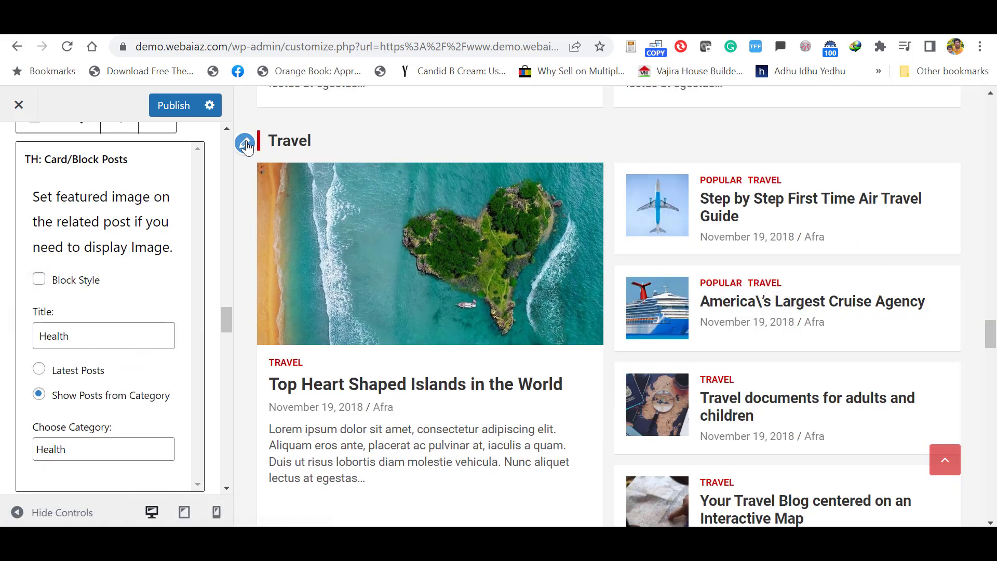
Examine the Travel Horizontal/Vertical Posts block's settings, keeping Show Posts from Category with the Travel category selected.
{"action": "left_click", "coordinate": [244, 143]}
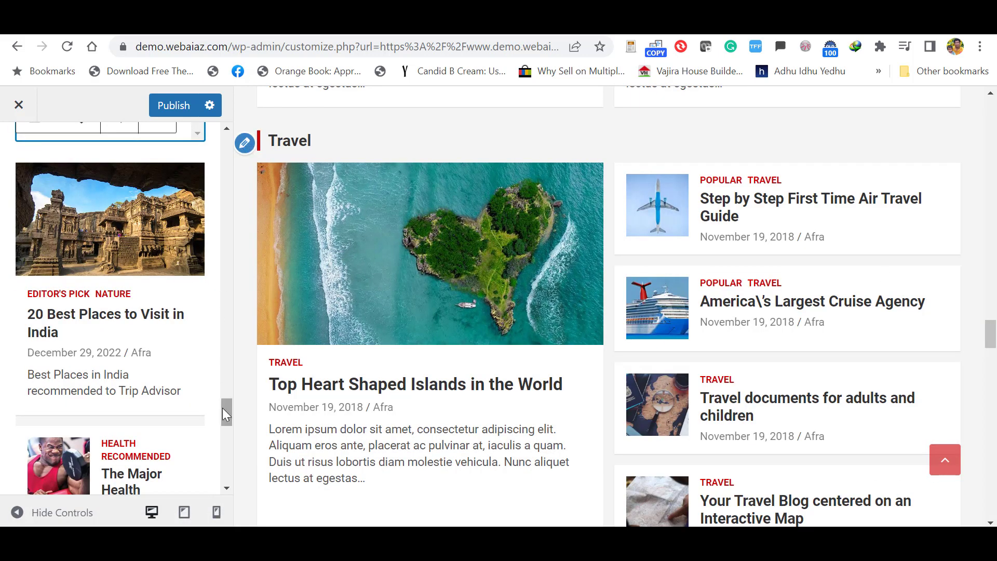
{"action": "scroll", "coordinate": [222, 407], "scroll_direction": "down", "scroll_amount": 10}
{"action": "scroll", "coordinate": [227, 382], "scroll_direction": "up", "scroll_amount": 1}
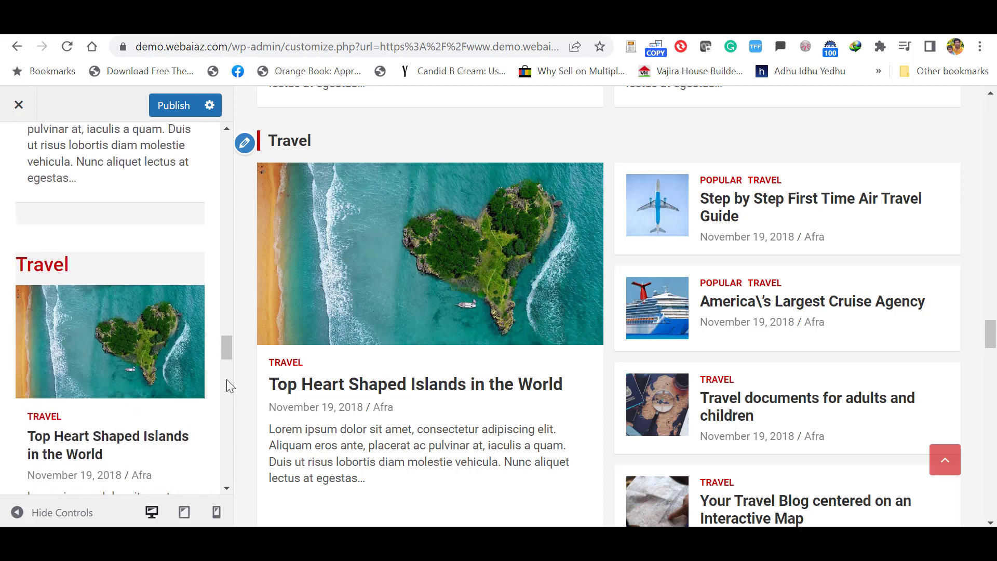
{"action": "left_click", "coordinate": [108, 383]}
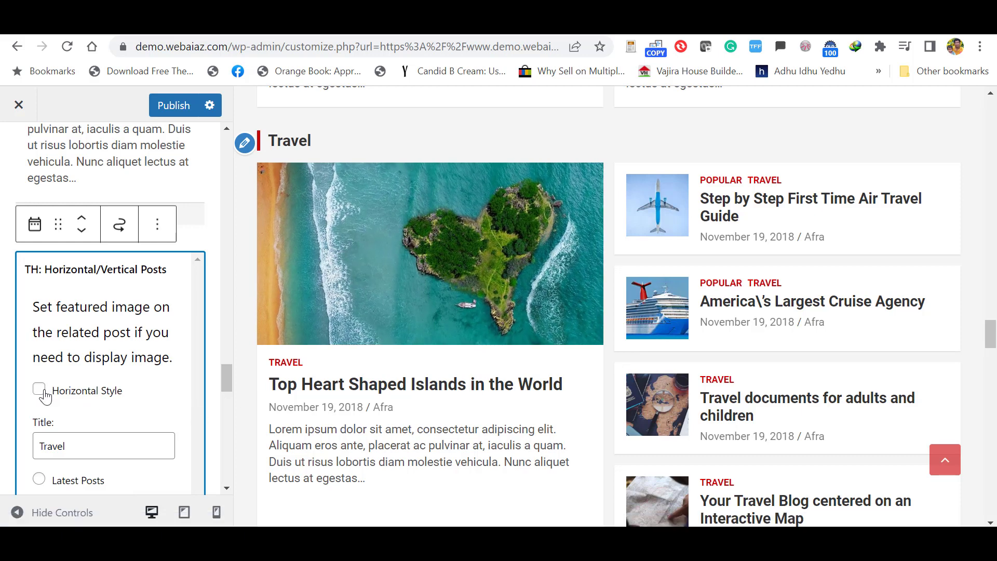
{"action": "scroll", "coordinate": [58, 318], "scroll_direction": "down", "scroll_amount": 3}
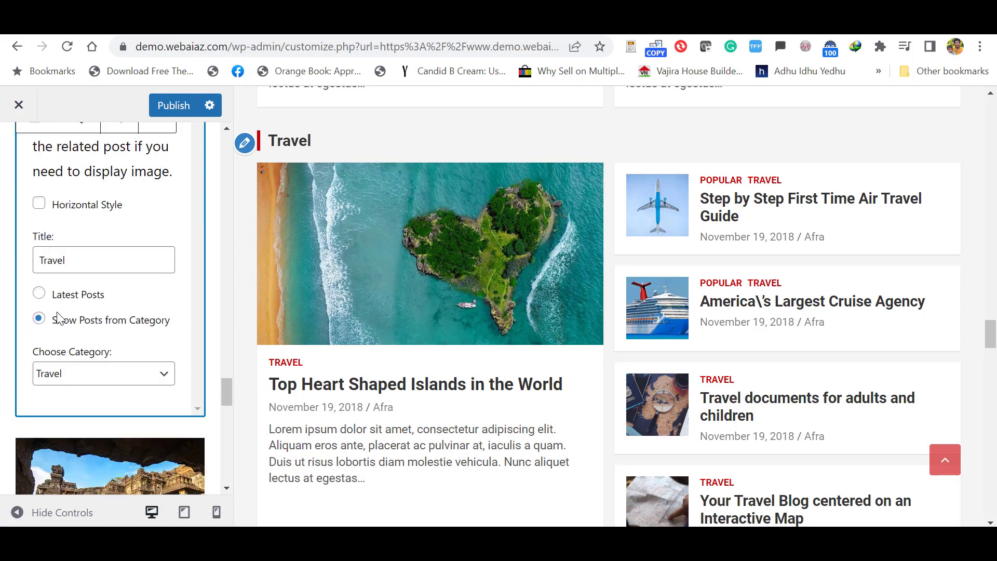
{"action": "left_click", "coordinate": [63, 380]}
{"action": "left_click", "coordinate": [54, 338]}
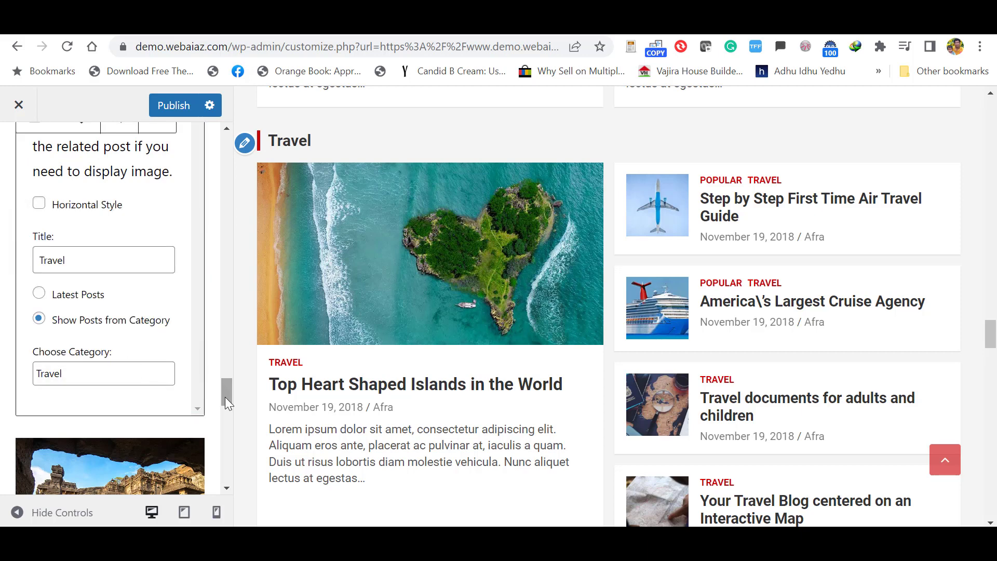
Review the live homepage's content sections alongside the sidebar's Sports and Recent Posts widgets, ending back at the site header.
{"action": "scroll", "coordinate": [225, 397], "scroll_direction": "down", "scroll_amount": 5}
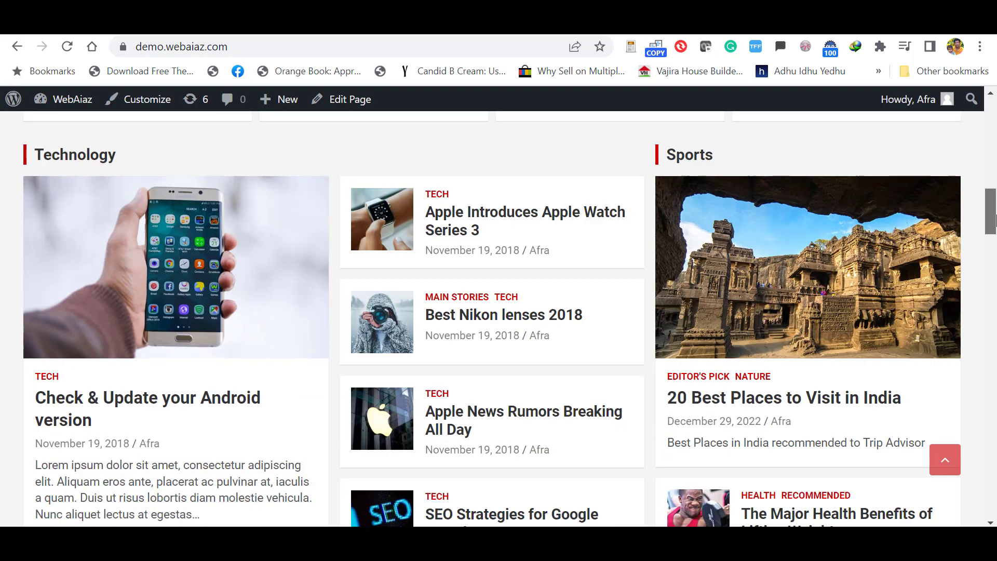
{"action": "mouse_move", "coordinate": [992, 218]}
{"action": "left_mouse_down"}
{"action": "mouse_move", "coordinate": [992, 260]}
{"action": "mouse_move", "coordinate": [992, 215]}
{"action": "left_mouse_up"}
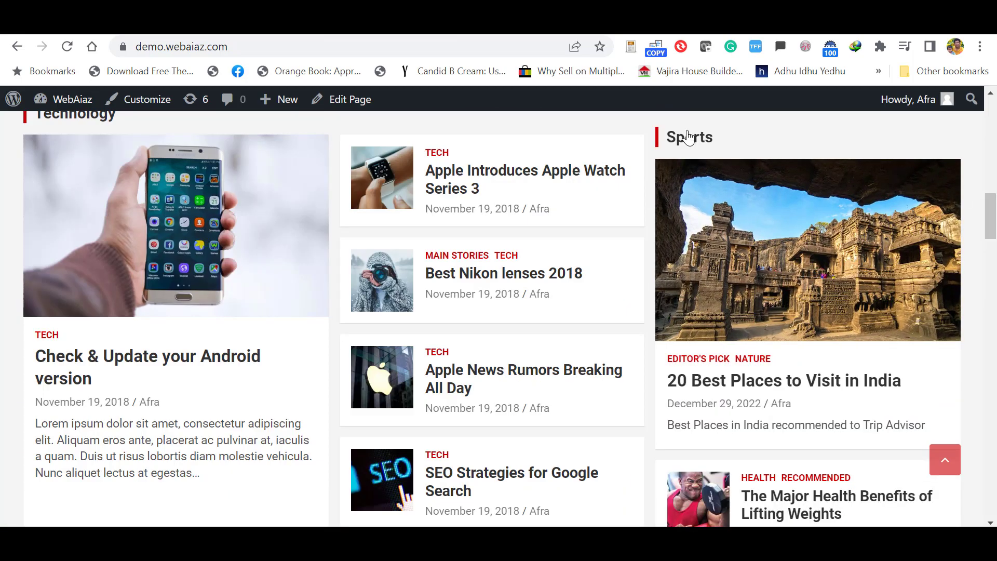
{"action": "left_click_drag", "start_coordinate": [995, 211], "coordinate": [995, 386]}
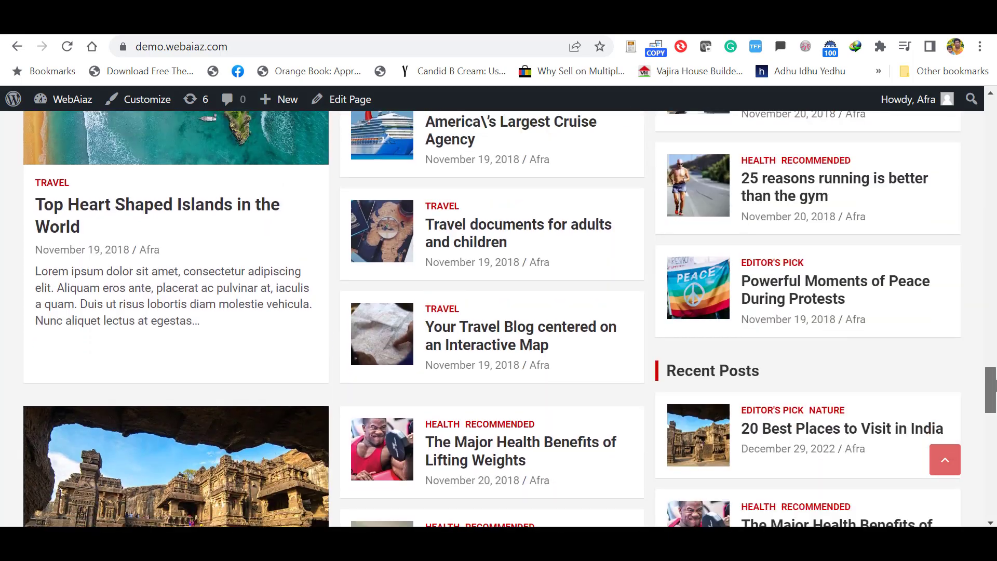
{"action": "scroll", "coordinate": [798, 201], "scroll_direction": "down", "scroll_amount": 4}
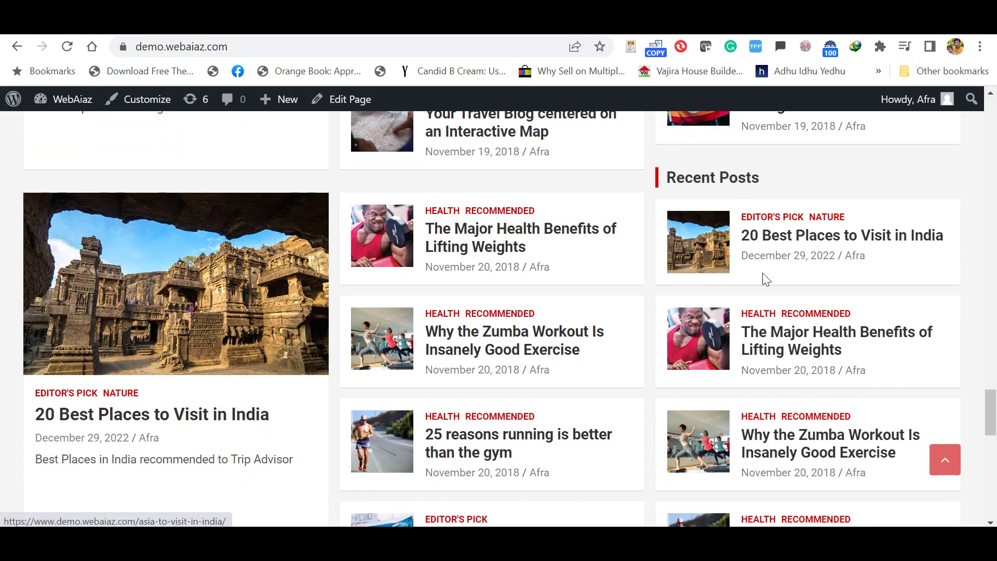
{"action": "left_click_drag", "start_coordinate": [991, 400], "coordinate": [990, 119]}
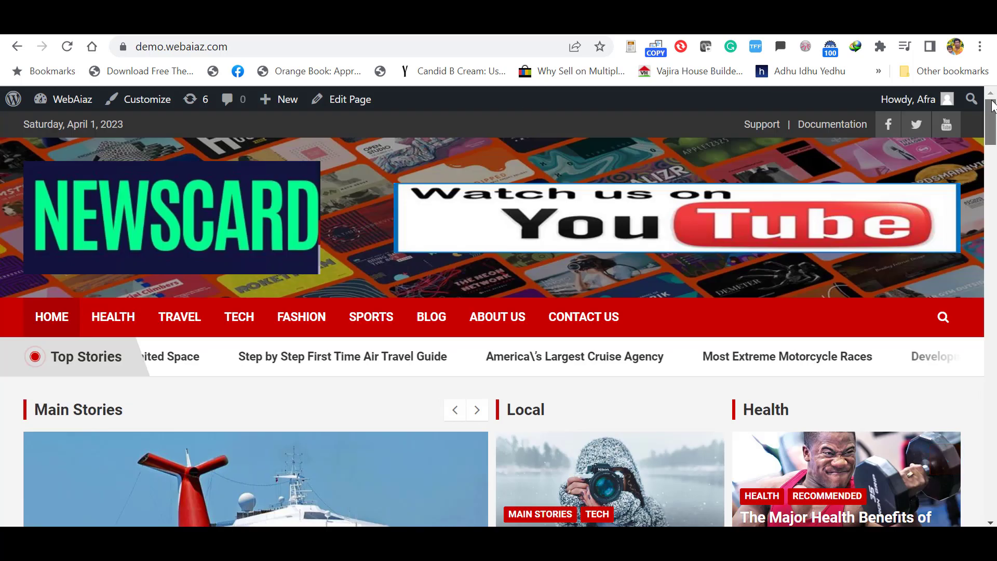
Reopen the customizer from the live homepage and open the Front Page Sidebar Section widget area.
{"action": "left_click", "coordinate": [147, 99]}
{"action": "left_click_drag", "start_coordinate": [995, 356], "coordinate": [994, 475]}
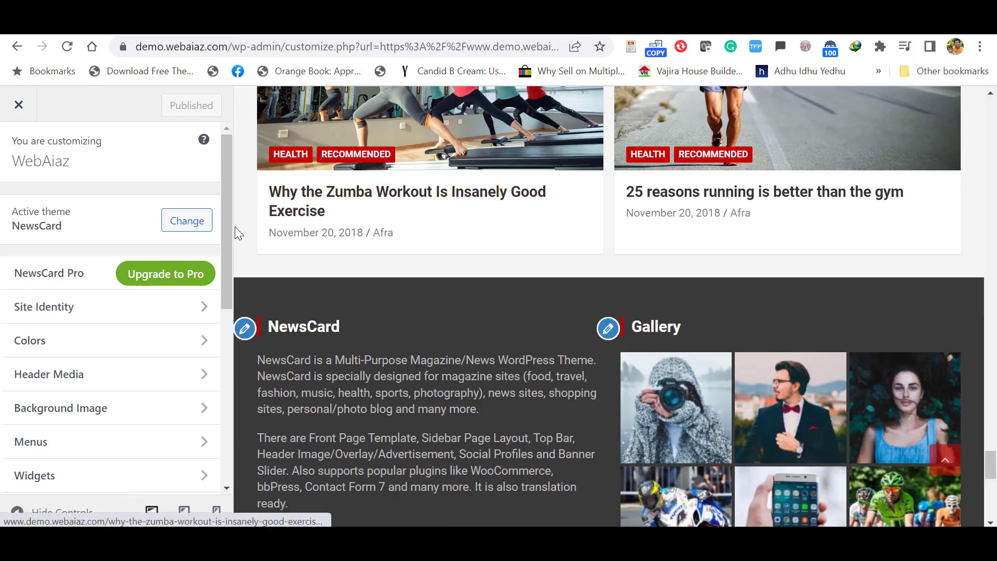
{"action": "left_click_drag", "start_coordinate": [226, 233], "coordinate": [223, 363]}
{"action": "left_click", "coordinate": [127, 209]}
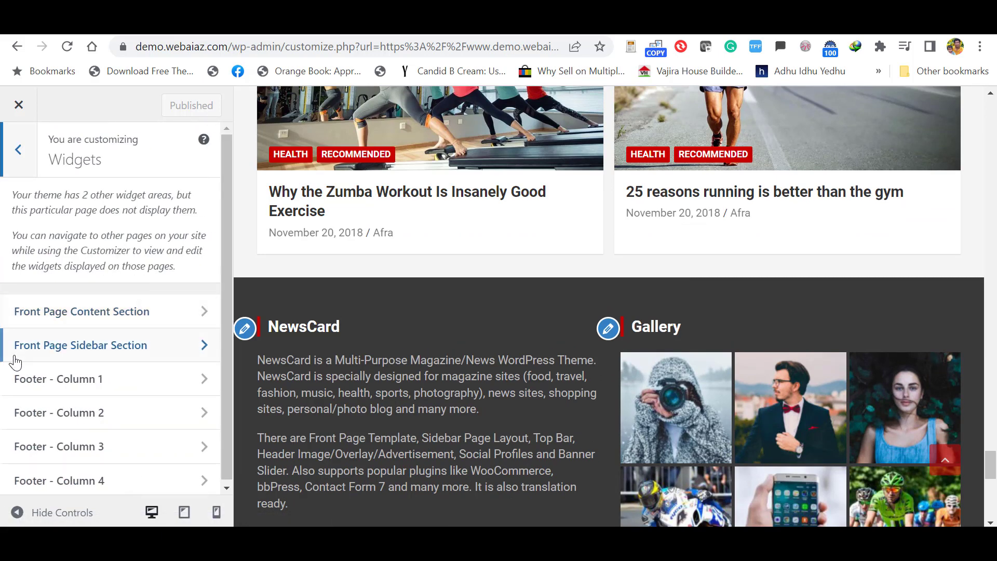
{"action": "left_click", "coordinate": [102, 345]}
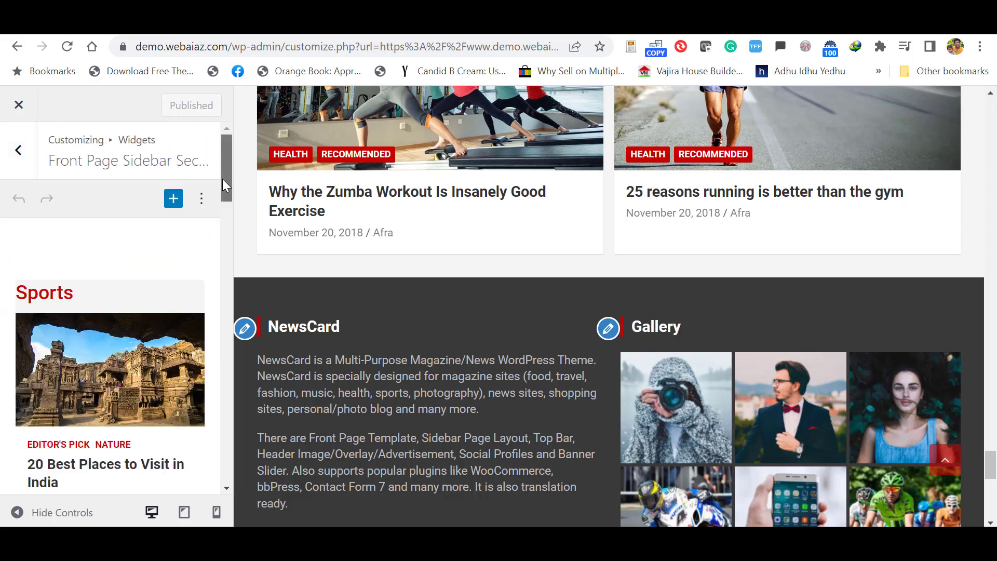
Set the sidebar's Sports Horizontal/Vertical Posts block to show posts from the Sports category, keeping the title Sports.
{"action": "mouse_move", "coordinate": [223, 178]}
{"action": "left_mouse_down"}
{"action": "mouse_move", "coordinate": [205, 396]}
{"action": "mouse_move", "coordinate": [214, 183]}
{"action": "mouse_move", "coordinate": [214, 191]}
{"action": "left_mouse_up"}
{"action": "left_click", "coordinate": [102, 375]}
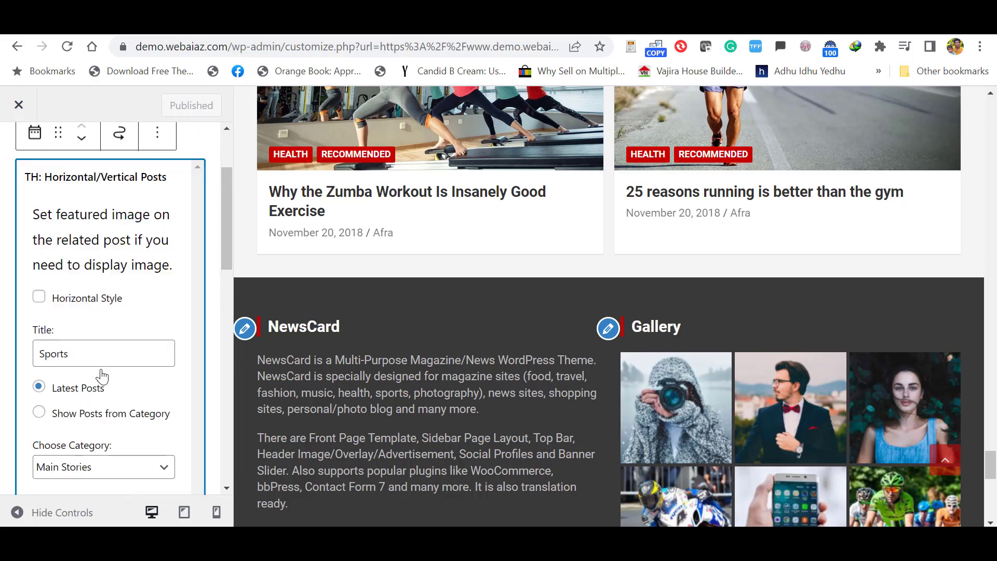
{"action": "left_click", "coordinate": [104, 352]}
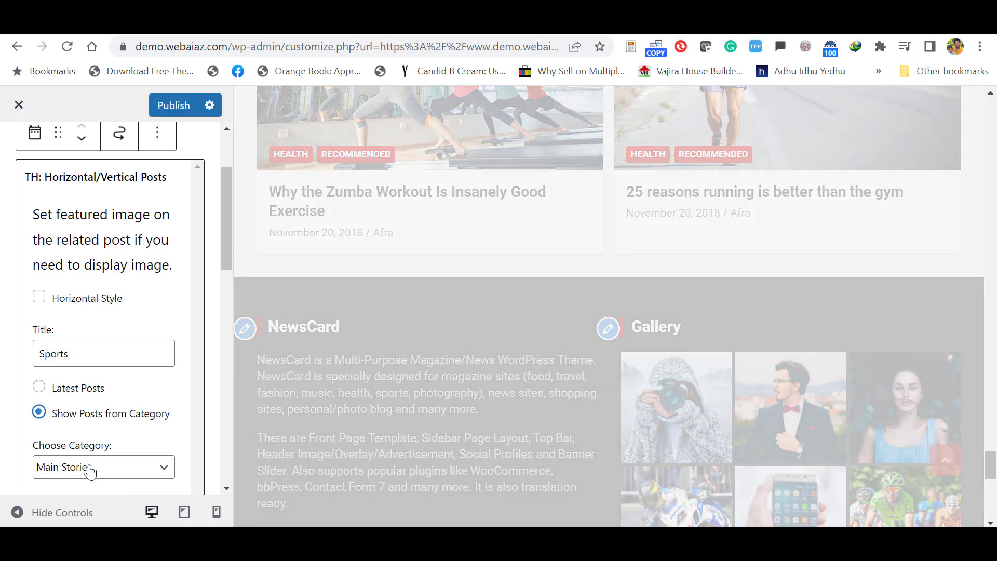
{"action": "left_click", "coordinate": [89, 468]}
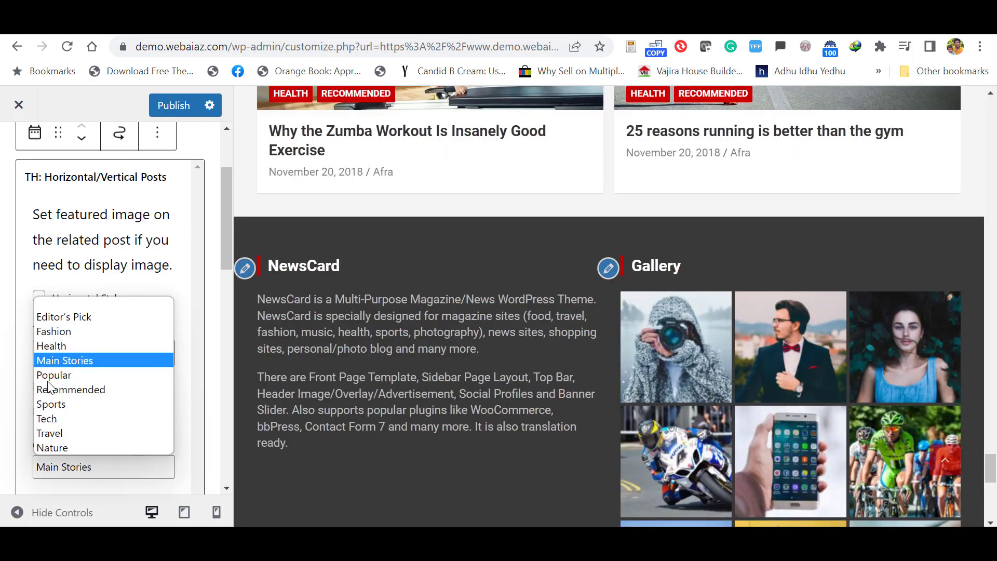
{"action": "left_click", "coordinate": [55, 404]}
{"action": "left_click", "coordinate": [94, 358]}
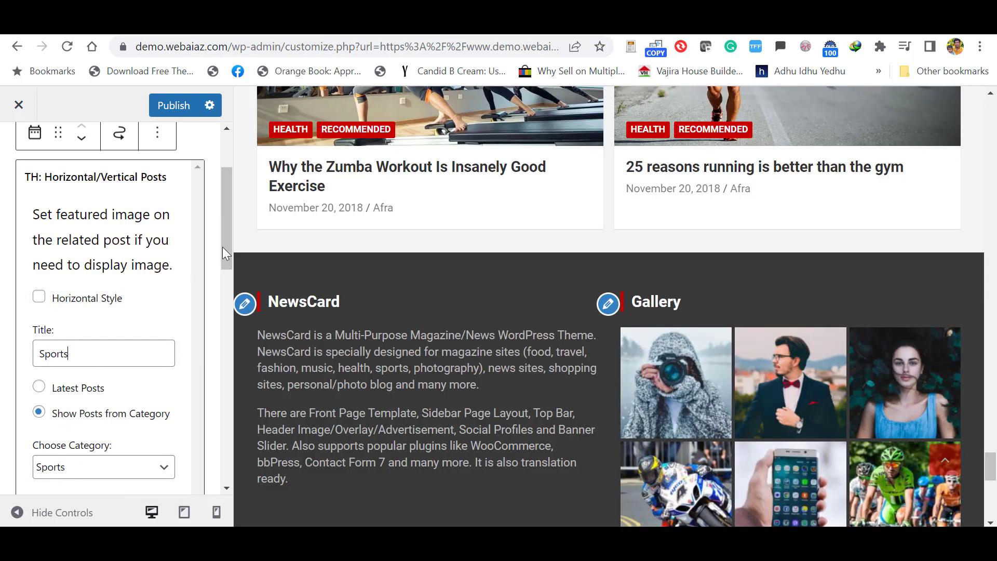
Set the number of posts in the sidebar's Recent Posts block to 6.
{"action": "scroll", "coordinate": [224, 257], "scroll_direction": "down", "scroll_amount": 8}
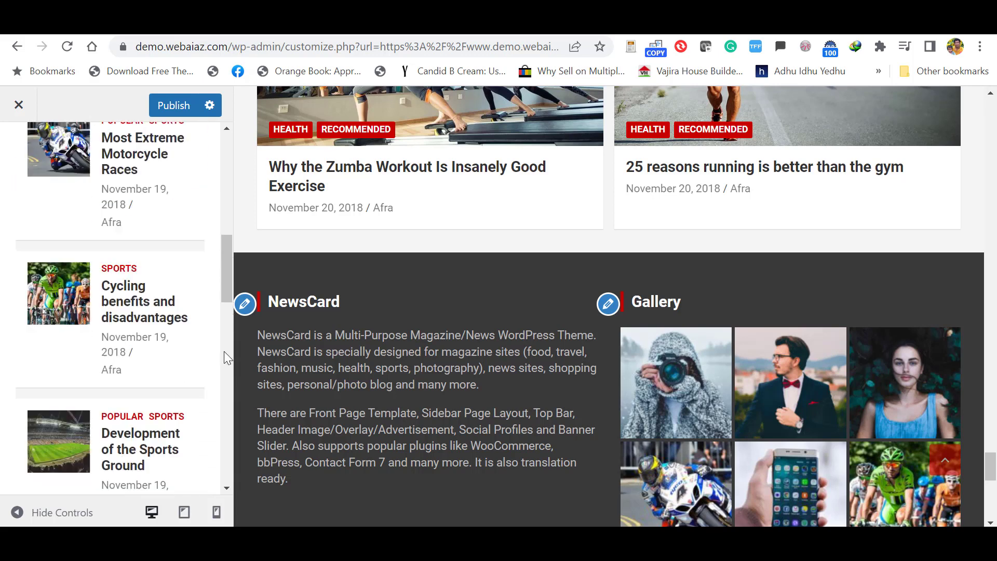
{"action": "scroll", "coordinate": [223, 351], "scroll_direction": "down", "scroll_amount": 5}
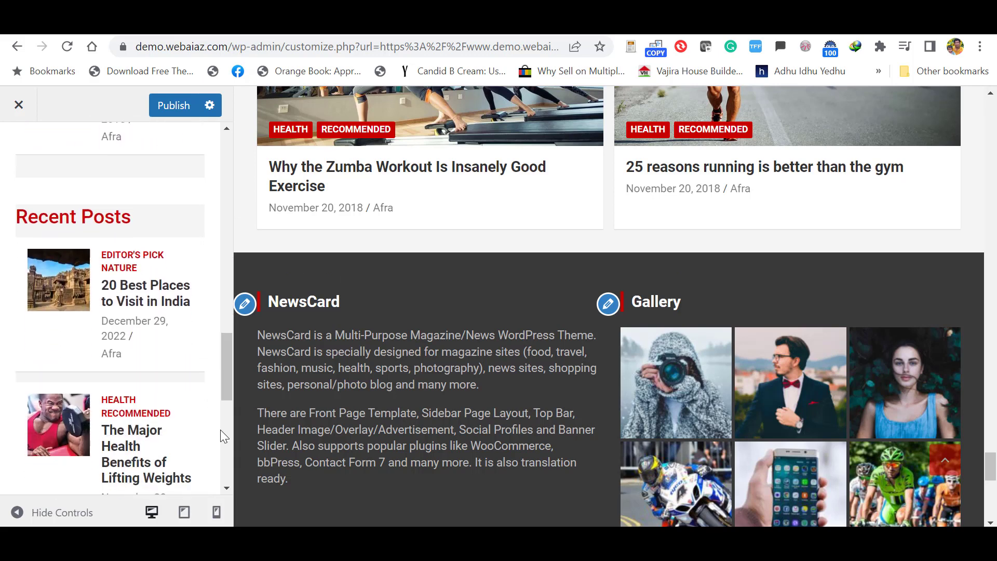
{"action": "left_click", "coordinate": [81, 270]}
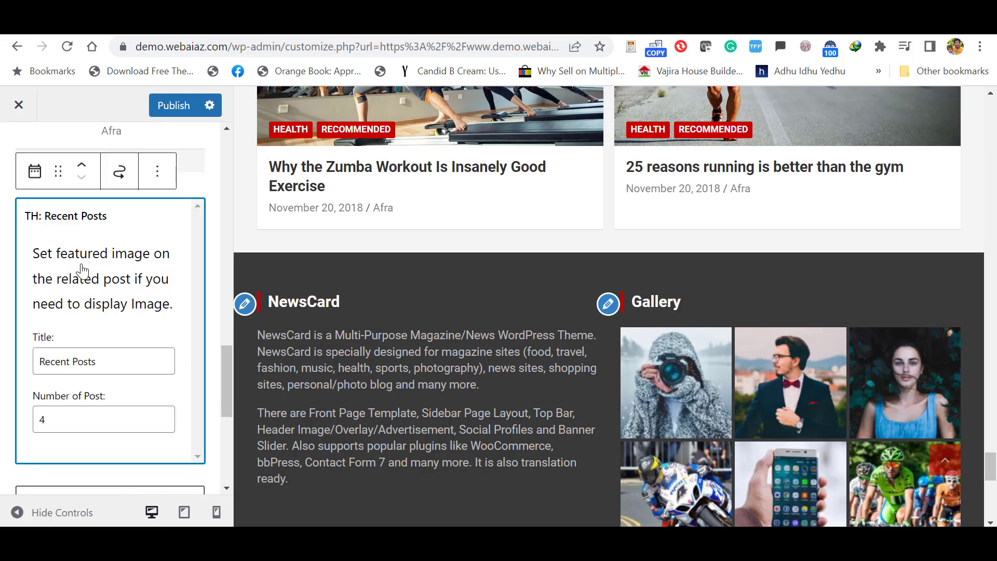
{"action": "left_click", "coordinate": [118, 355]}
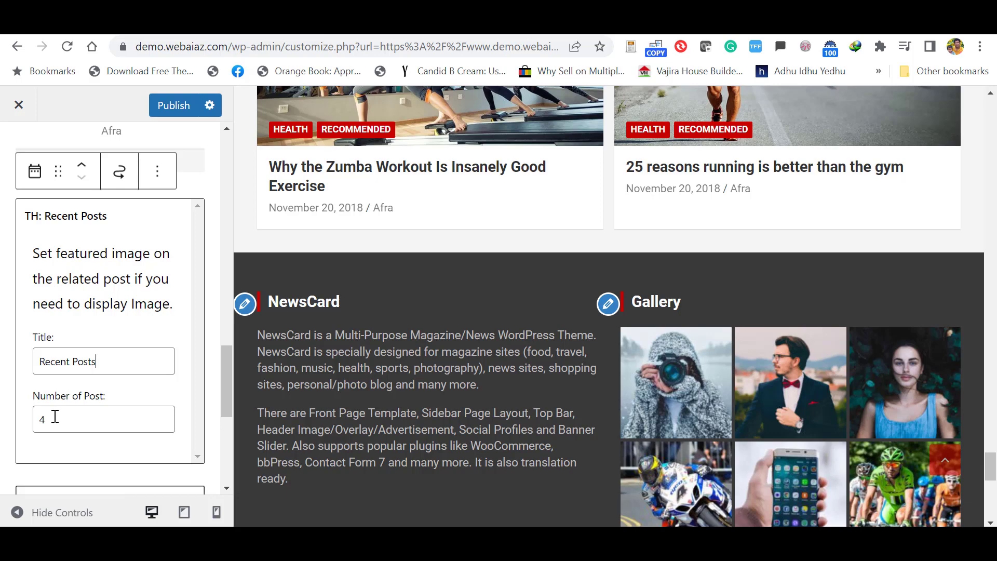
{"action": "key", "text": "BackSpace"}
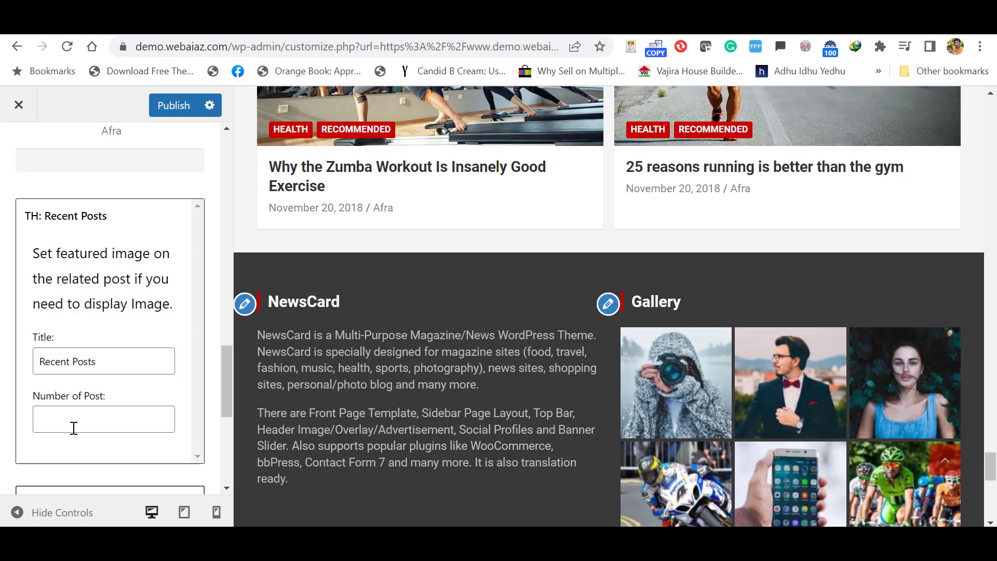
{"action": "type", "text": "6"}
{"action": "left_click", "coordinate": [222, 434]}
{"action": "left_click_drag", "start_coordinate": [222, 434], "coordinate": [222, 476]}
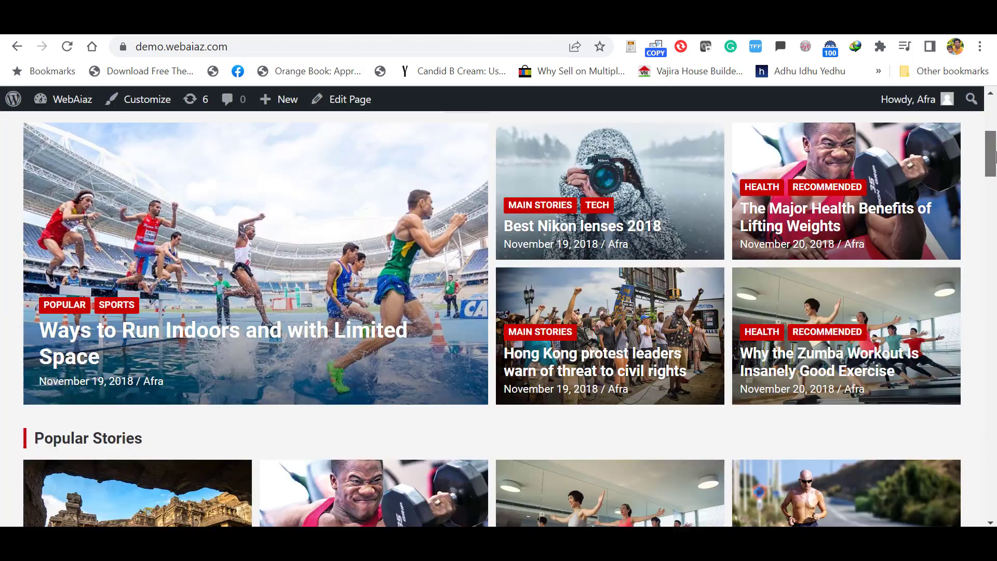
Check the live homepage down to the You may Missed section, then open the Footer Featured Posts settings in the customizer.
{"action": "left_click_drag", "start_coordinate": [993, 145], "coordinate": [995, 369]}
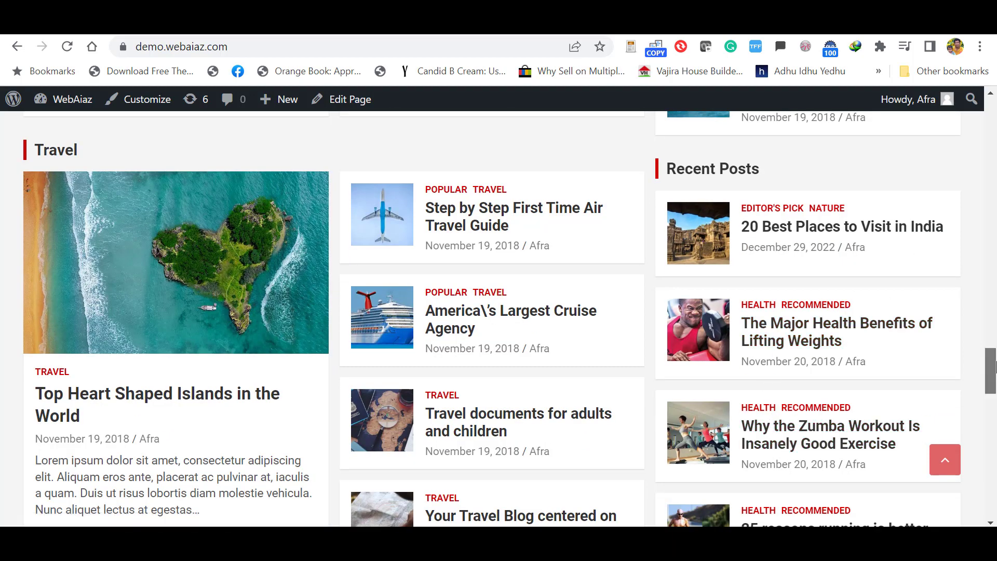
{"action": "left_click_drag", "start_coordinate": [995, 369], "coordinate": [995, 408]}
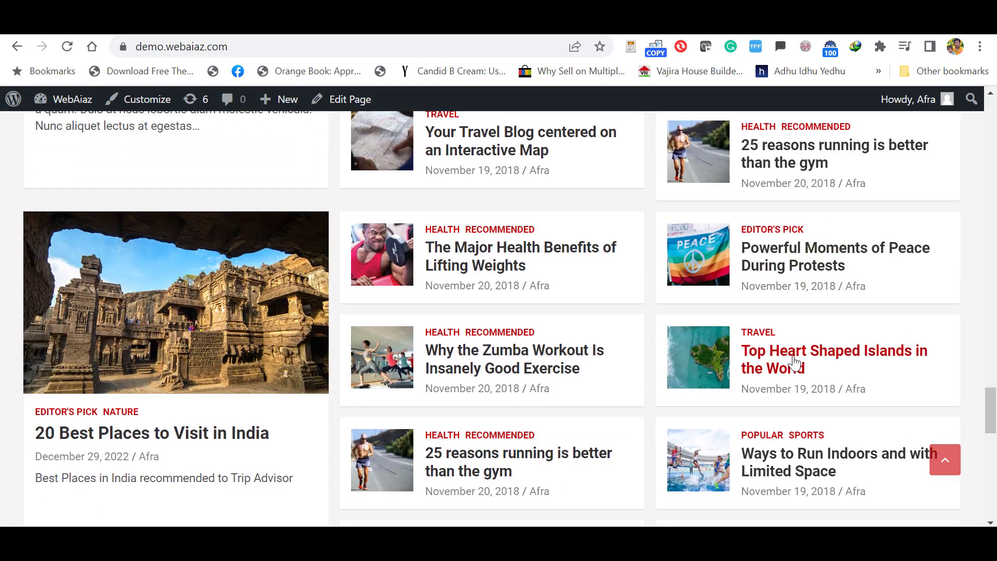
{"action": "left_click_drag", "start_coordinate": [994, 421], "coordinate": [993, 461]}
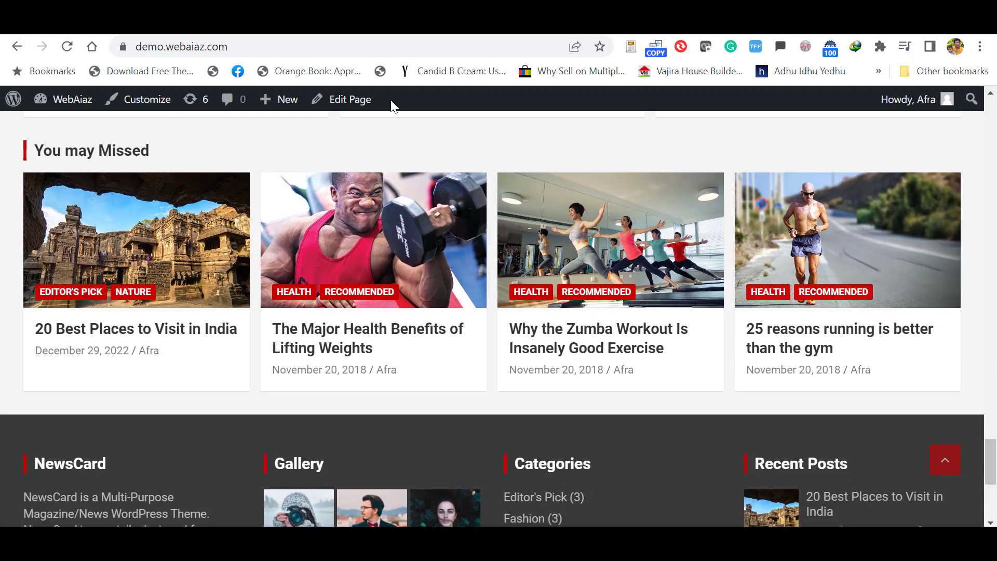
{"action": "scroll", "coordinate": [374, 239], "scroll_direction": "up", "scroll_amount": 1}
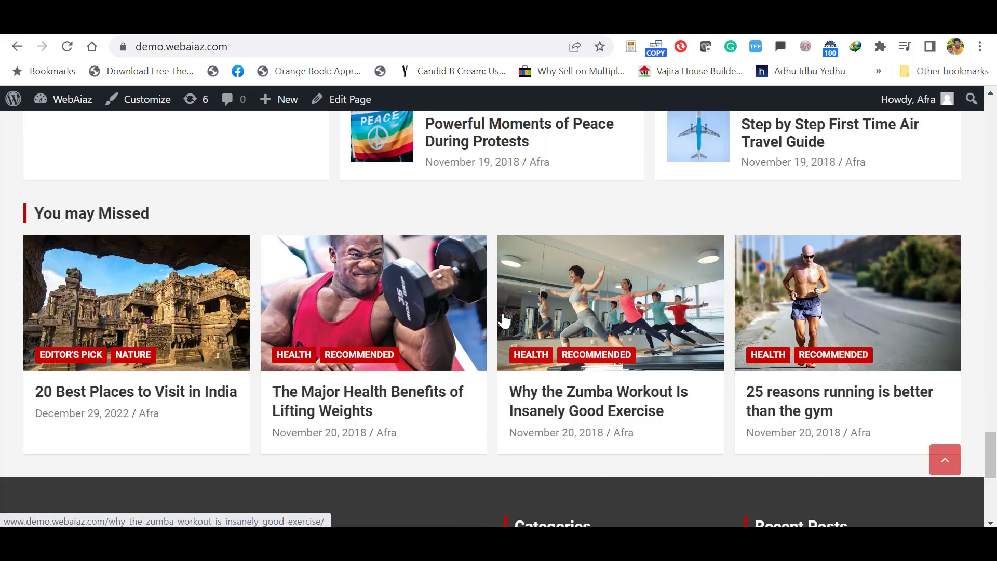
{"action": "left_click", "coordinate": [146, 100]}
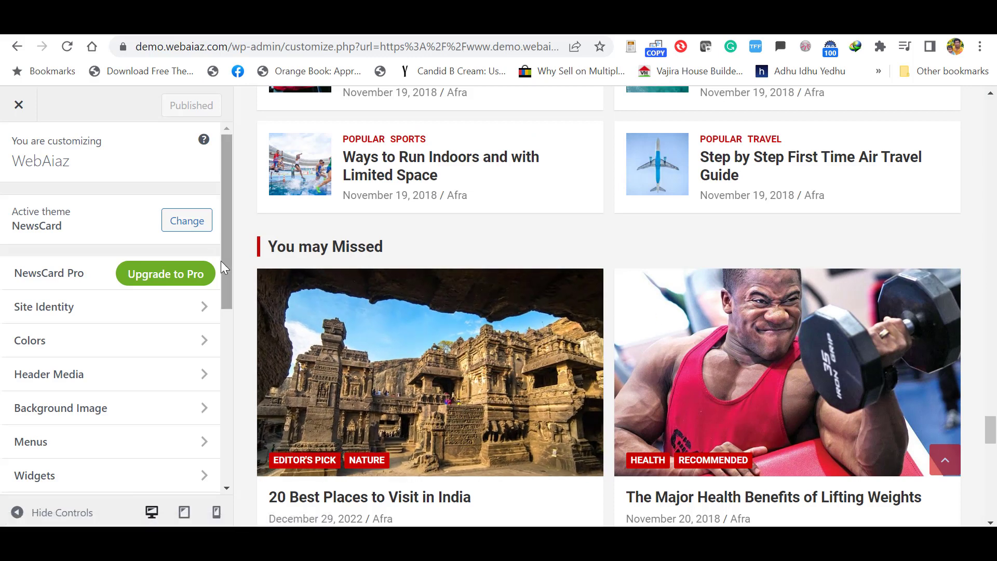
{"action": "scroll", "coordinate": [222, 264], "scroll_direction": "down", "scroll_amount": 2}
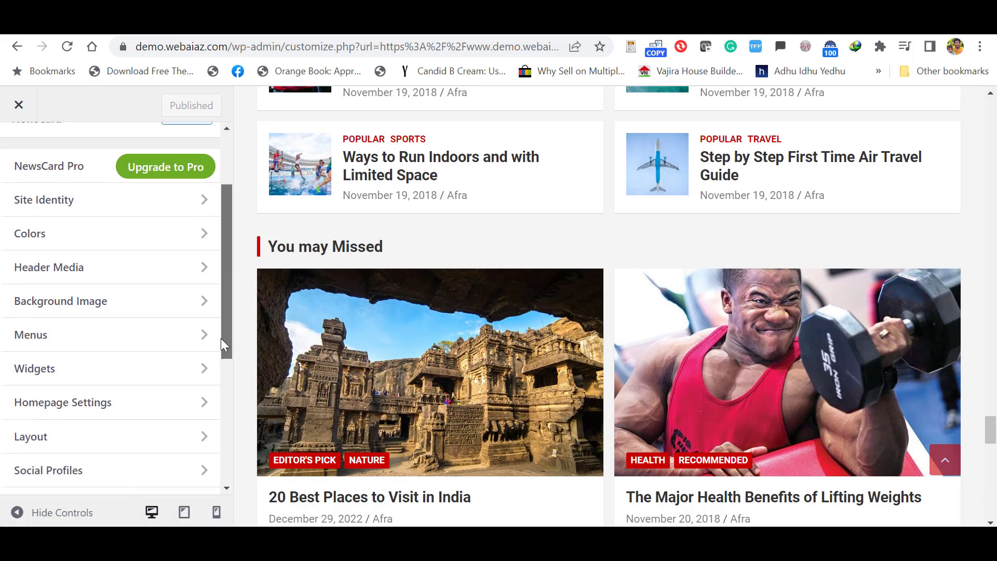
{"action": "scroll", "coordinate": [221, 338], "scroll_direction": "down", "scroll_amount": 5}
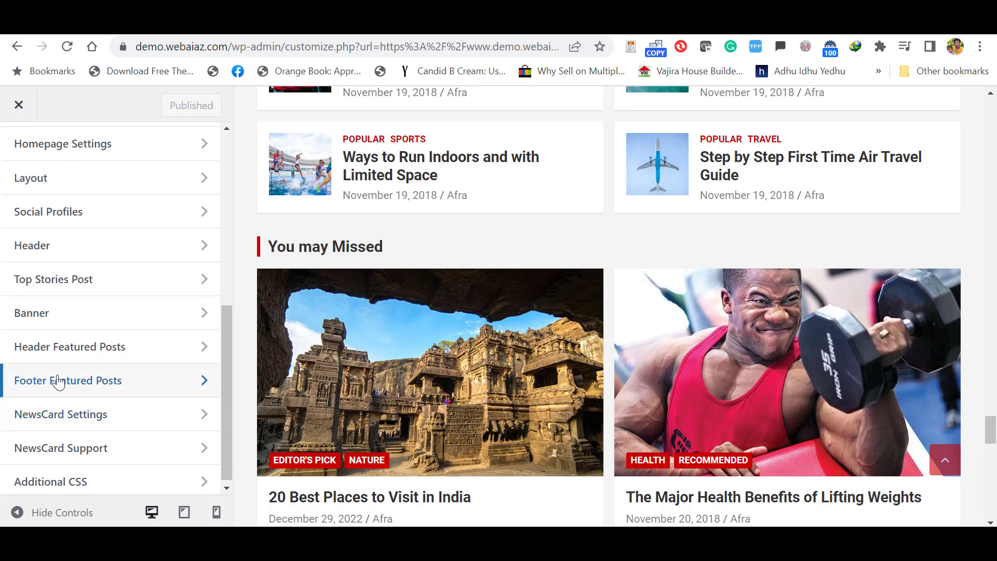
{"action": "left_click", "coordinate": [96, 384]}
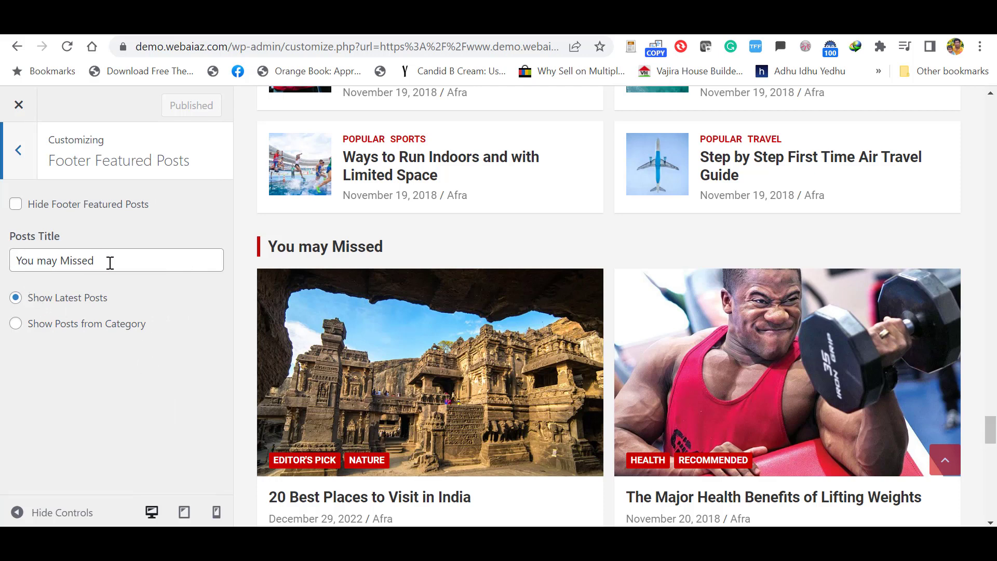
Set Footer Featured Posts to show posts from the Recommended category, keeping the title You may Missed, and publish the change.
{"action": "left_click_drag", "start_coordinate": [111, 262], "coordinate": [3, 258]}
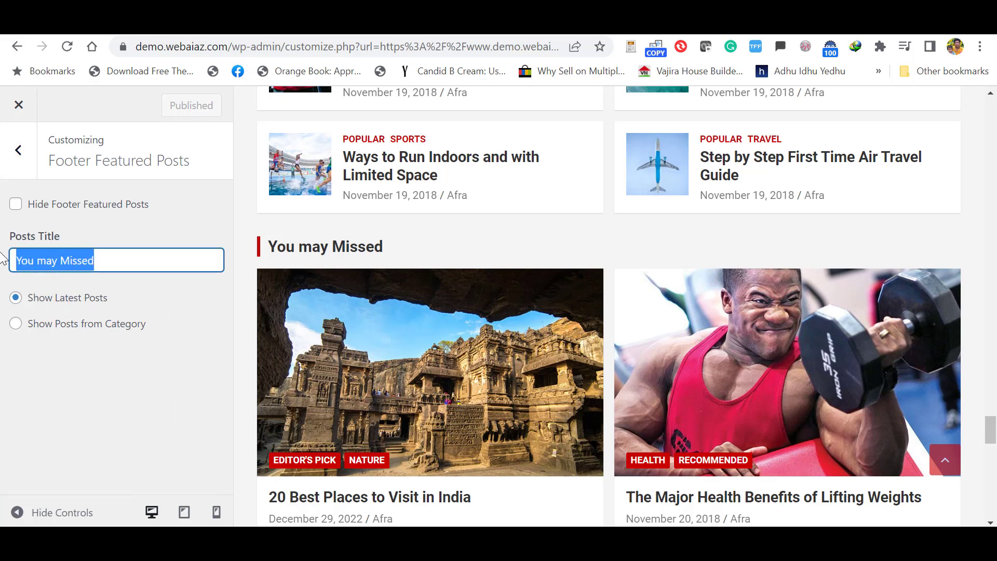
{"action": "left_click", "coordinate": [152, 394]}
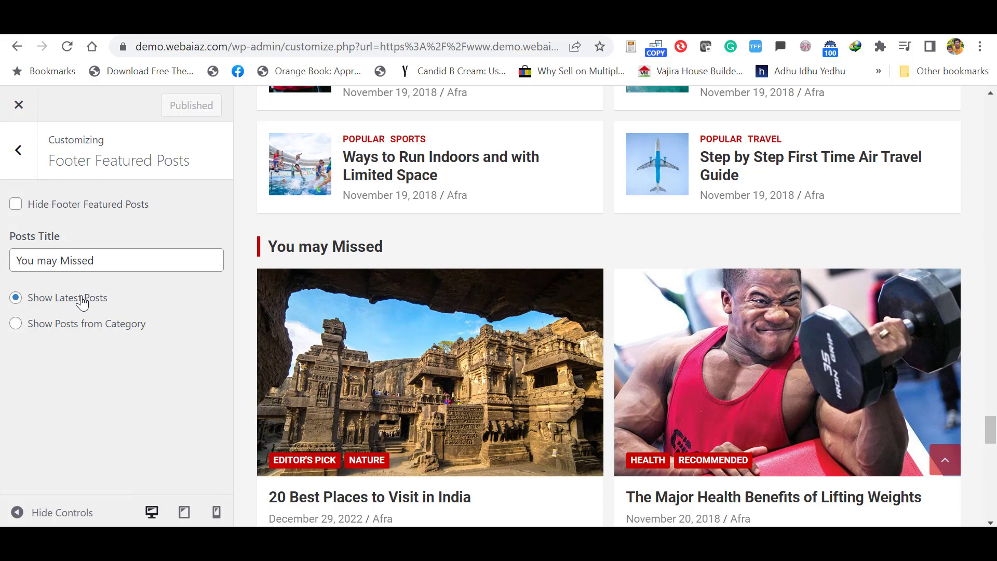
{"action": "left_click", "coordinate": [16, 325]}
{"action": "left_click", "coordinate": [16, 324]}
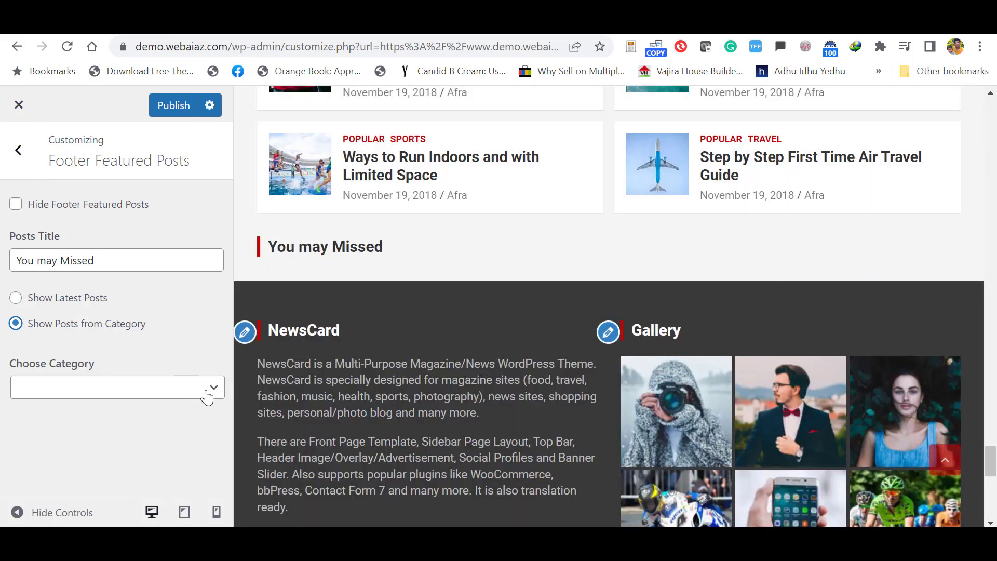
{"action": "left_click", "coordinate": [206, 395]}
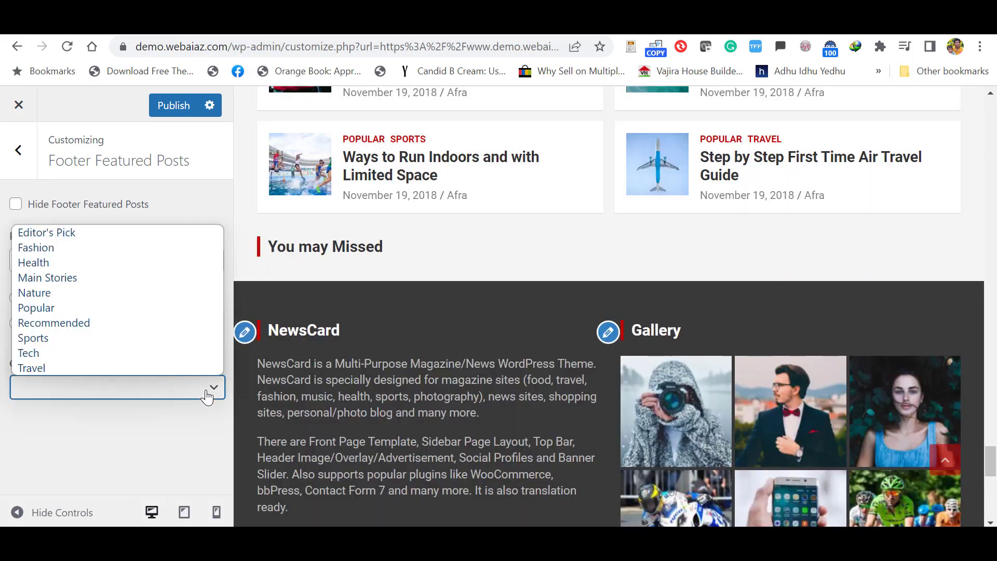
{"action": "left_click", "coordinate": [111, 322]}
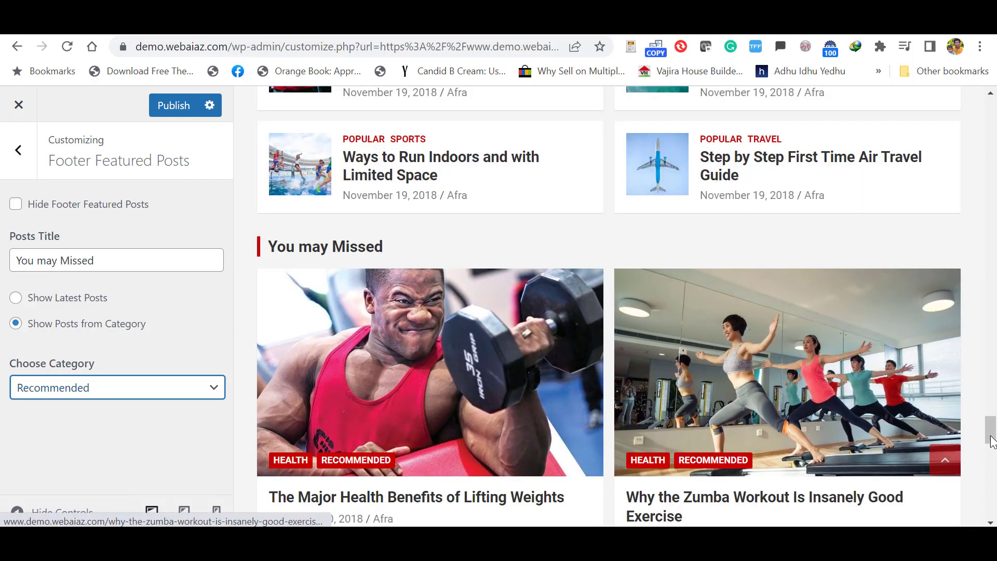
{"action": "scroll", "coordinate": [845, 313], "scroll_direction": "down", "scroll_amount": 6}
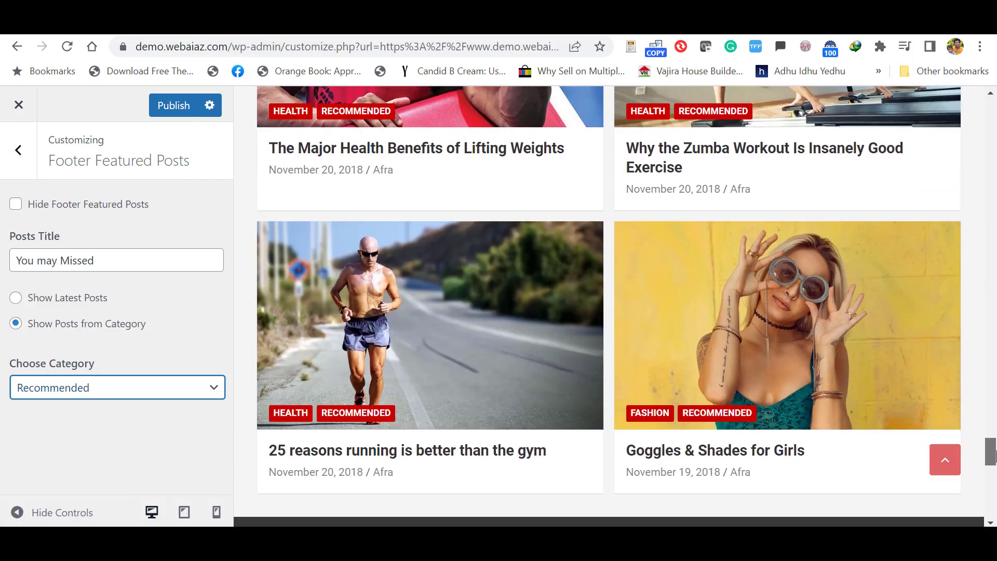
{"action": "scroll", "coordinate": [246, 124], "scroll_direction": "up", "scroll_amount": 3}
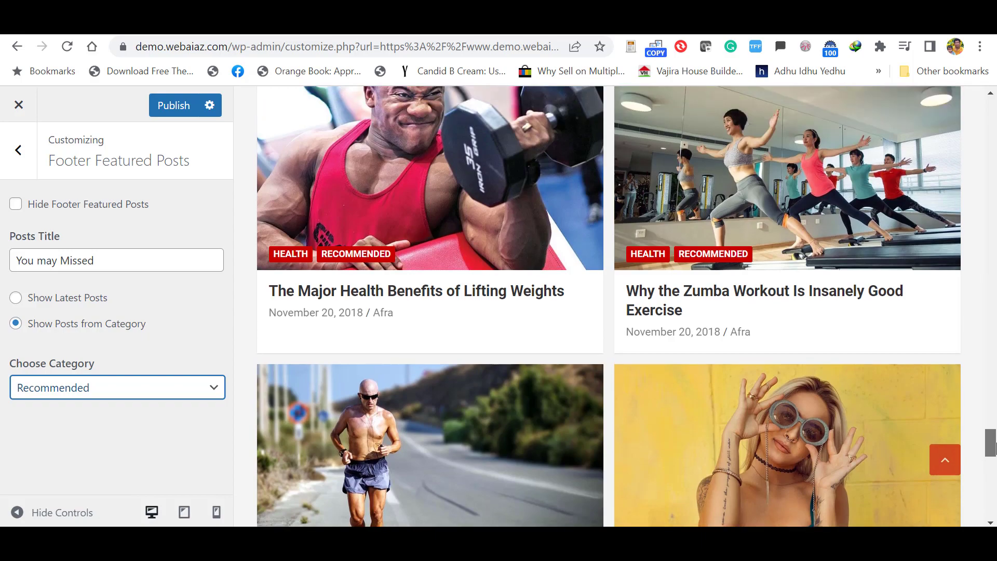
{"action": "left_click", "coordinate": [174, 105]}
{"action": "left_click_drag", "start_coordinate": [994, 445], "coordinate": [993, 161]}
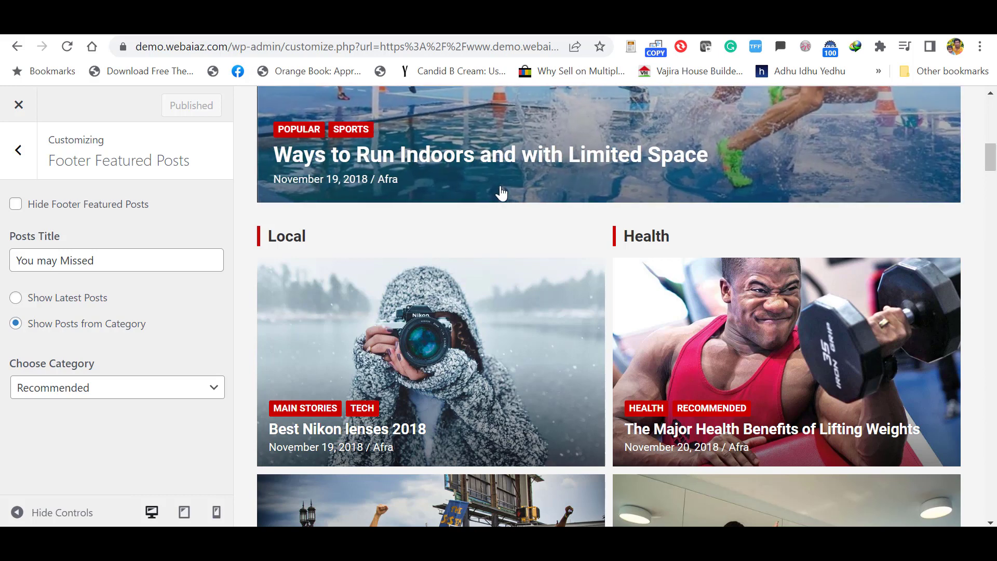
Close the customizer and open the Posts list from the WordPress dashboard to start adding a new post.
{"action": "left_click", "coordinate": [19, 105]}
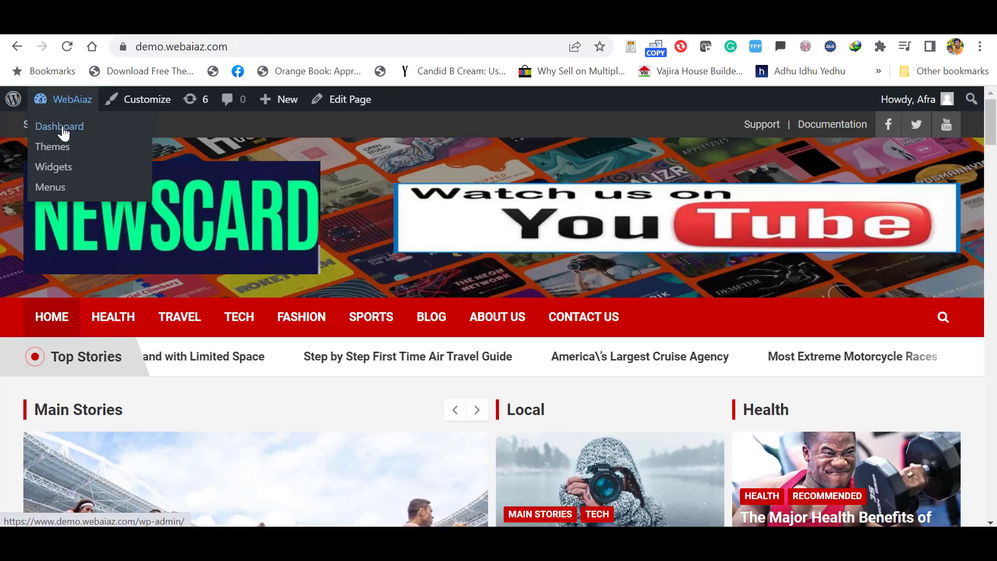
{"action": "left_click", "coordinate": [65, 127]}
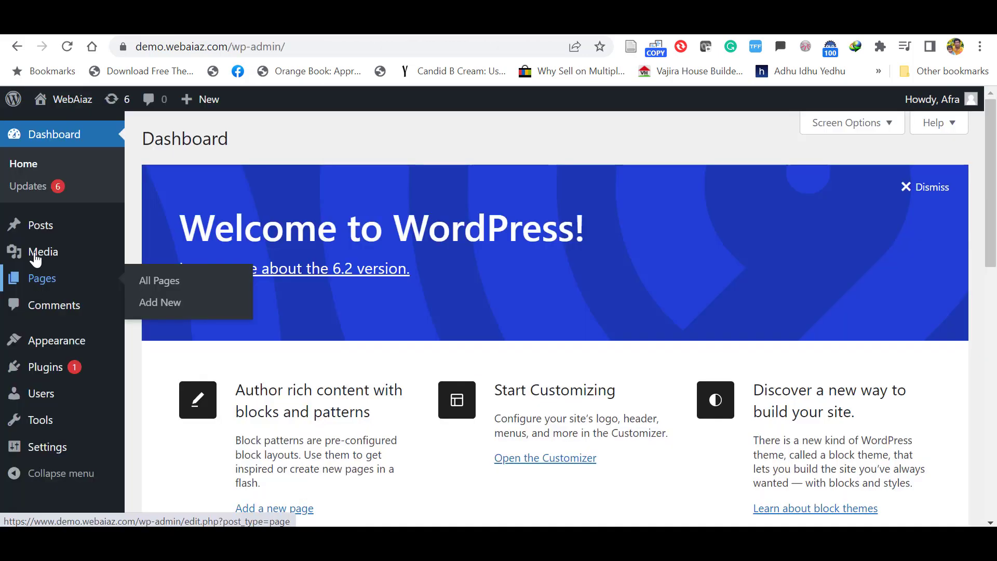
{"action": "mouse_move", "coordinate": [37, 231]}
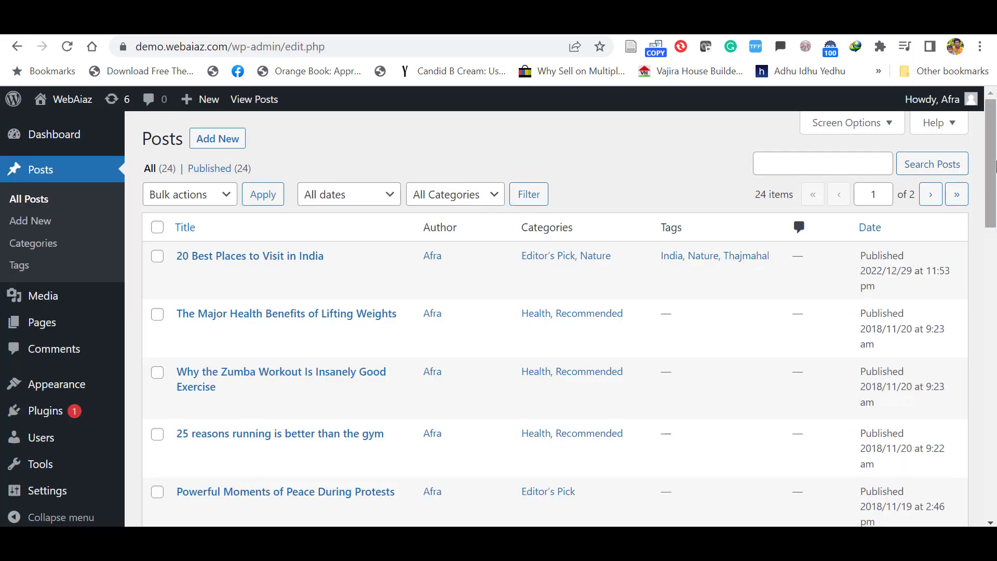
{"action": "scroll", "coordinate": [995, 262], "scroll_direction": "down", "scroll_amount": 6}
{"action": "left_click_drag", "start_coordinate": [994, 262], "coordinate": [995, 150]}
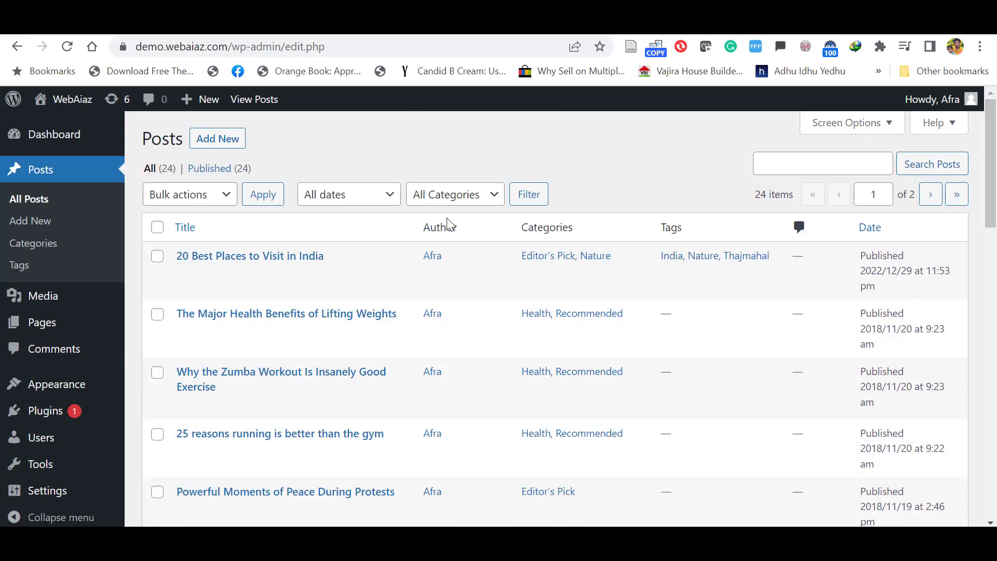
{"action": "mouse_move", "coordinate": [236, 265]}
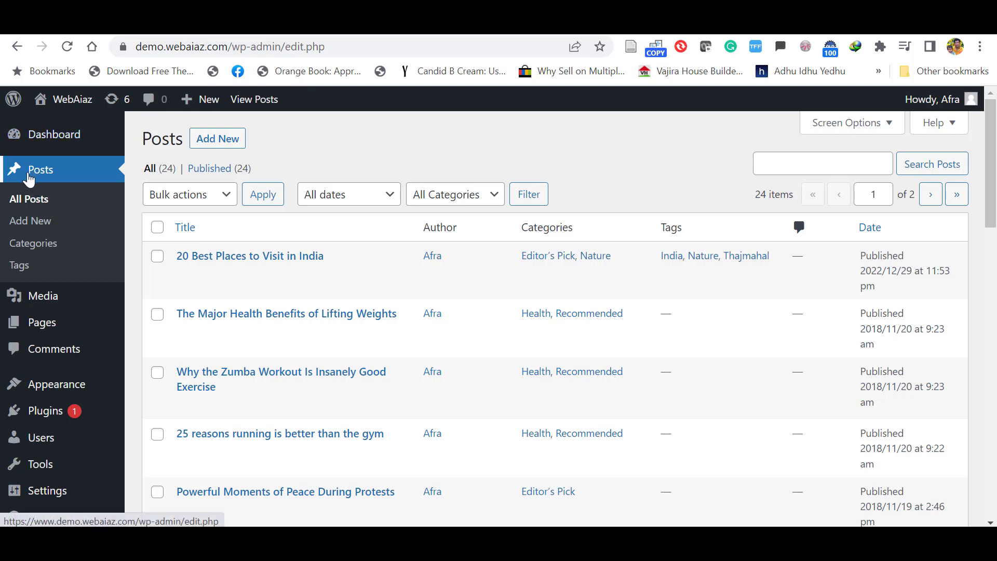
{"action": "left_click", "coordinate": [197, 139]}
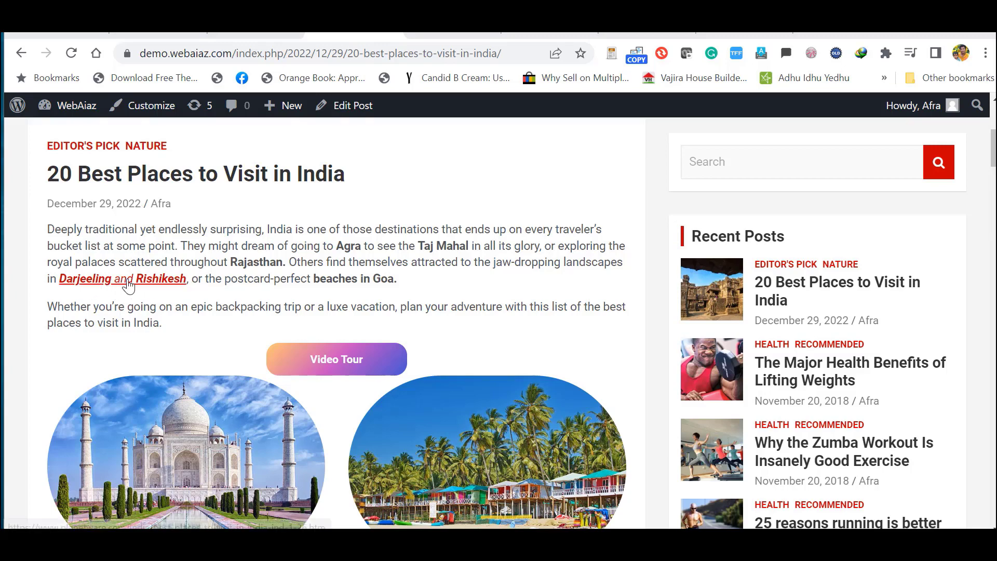
Review the published sample post "20 Best Places to Visit in India", including its images, headings, quote, gallery, table, and embedded video and PDF.
{"action": "scroll", "coordinate": [976, 175], "scroll_direction": "down", "scroll_amount": 4}
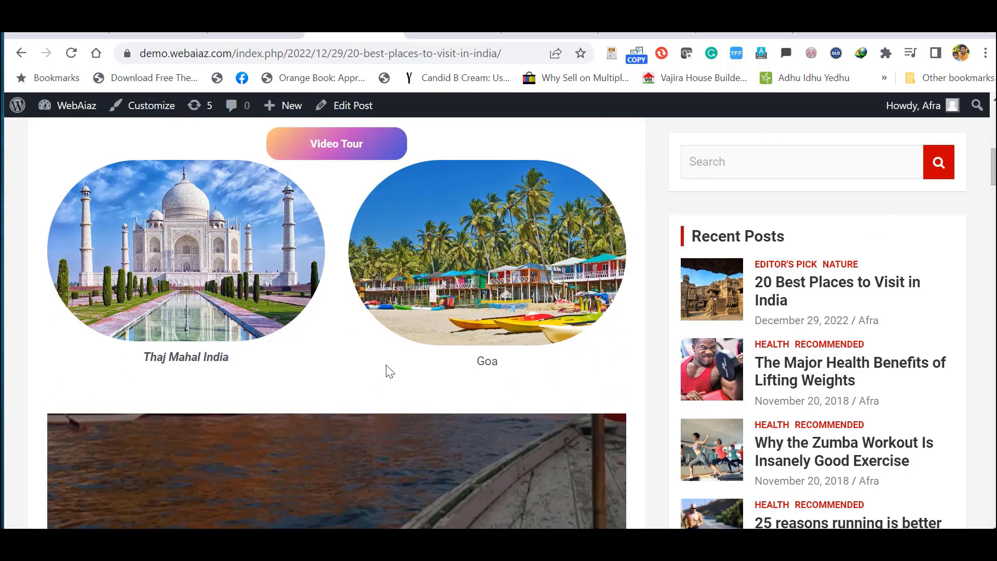
{"action": "scroll", "coordinate": [354, 215], "scroll_direction": "down", "scroll_amount": 5}
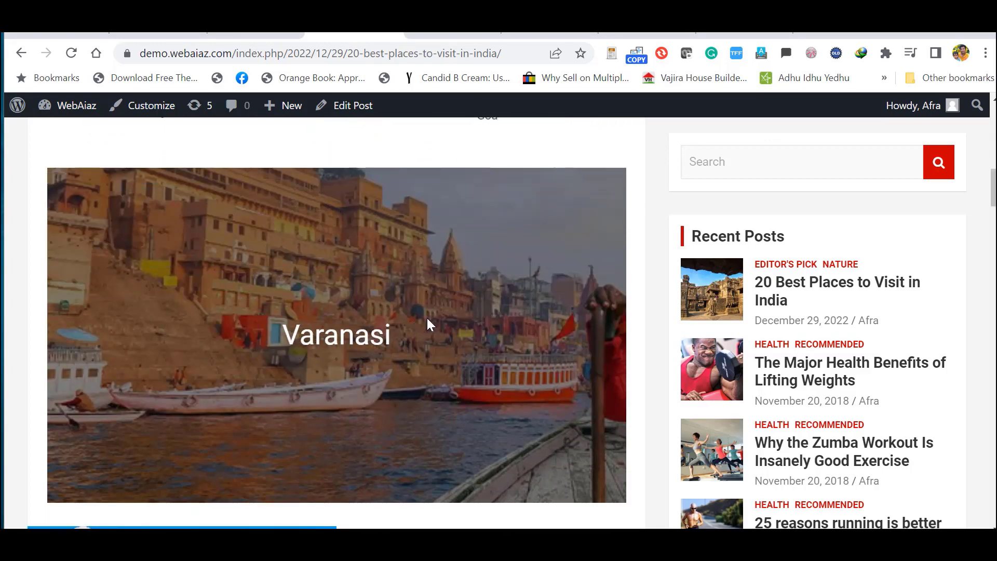
{"action": "scroll", "coordinate": [242, 262], "scroll_direction": "down", "scroll_amount": 6}
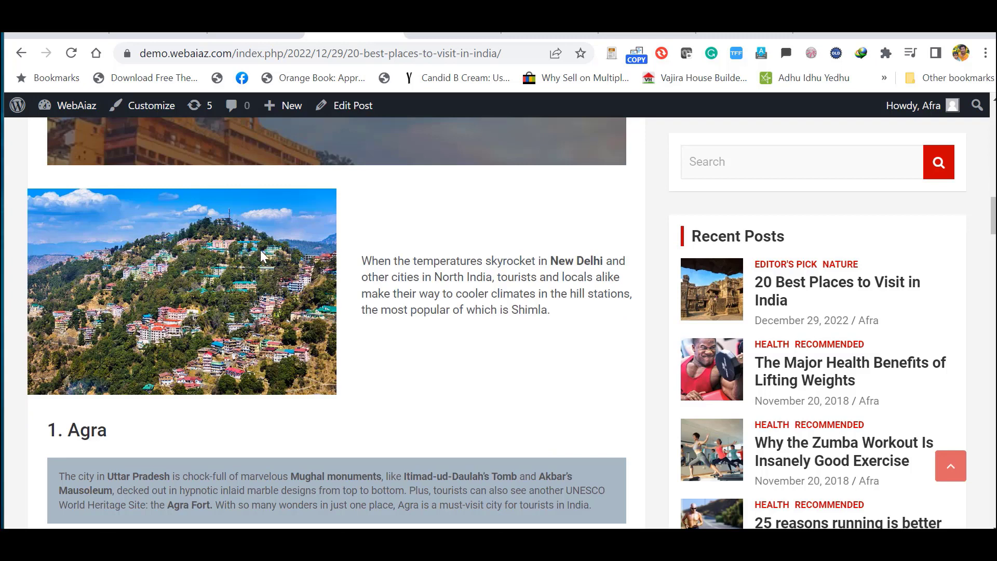
{"action": "scroll", "coordinate": [52, 303], "scroll_direction": "down", "scroll_amount": 3}
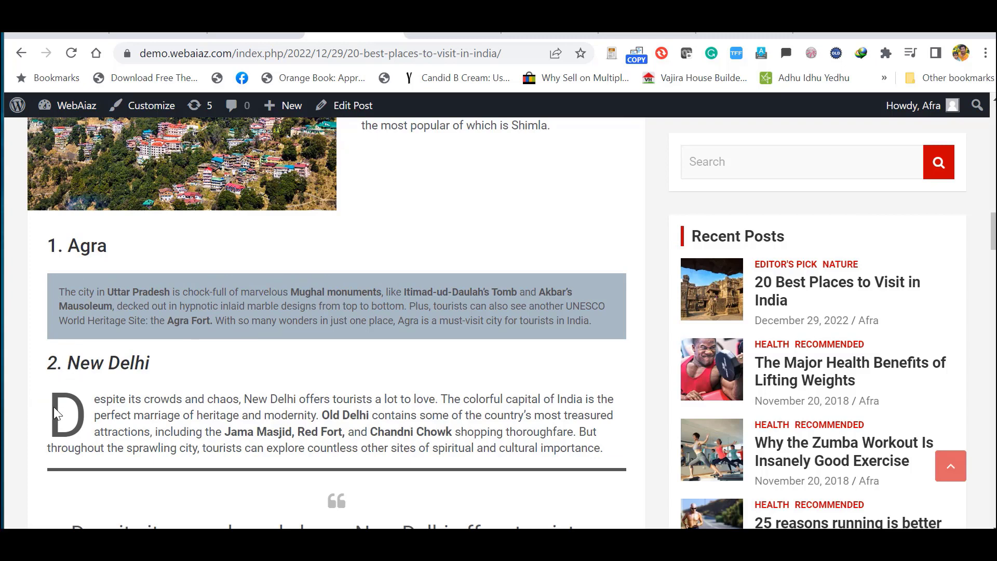
{"action": "scroll", "coordinate": [58, 414], "scroll_direction": "down", "scroll_amount": 3}
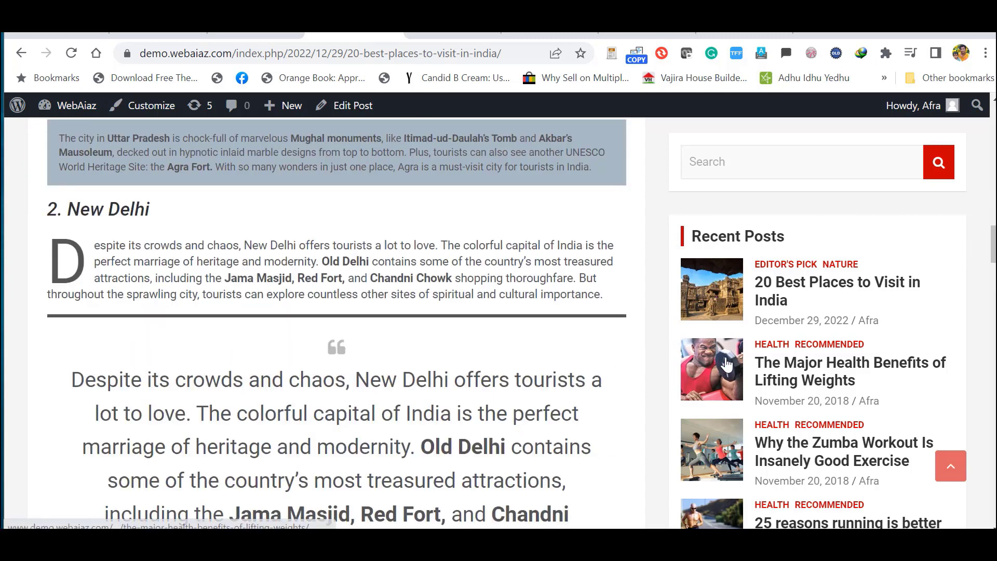
{"action": "scroll", "coordinate": [161, 265], "scroll_direction": "down", "scroll_amount": 8}
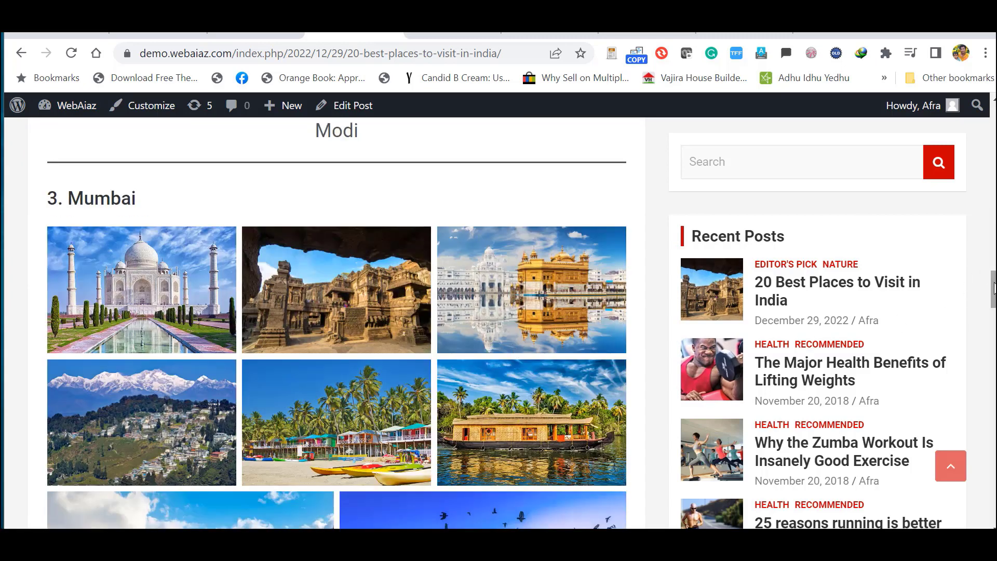
{"action": "left_click_drag", "start_coordinate": [993, 289], "coordinate": [994, 333]}
{"action": "scroll", "coordinate": [340, 293], "scroll_direction": "down", "scroll_amount": 1}
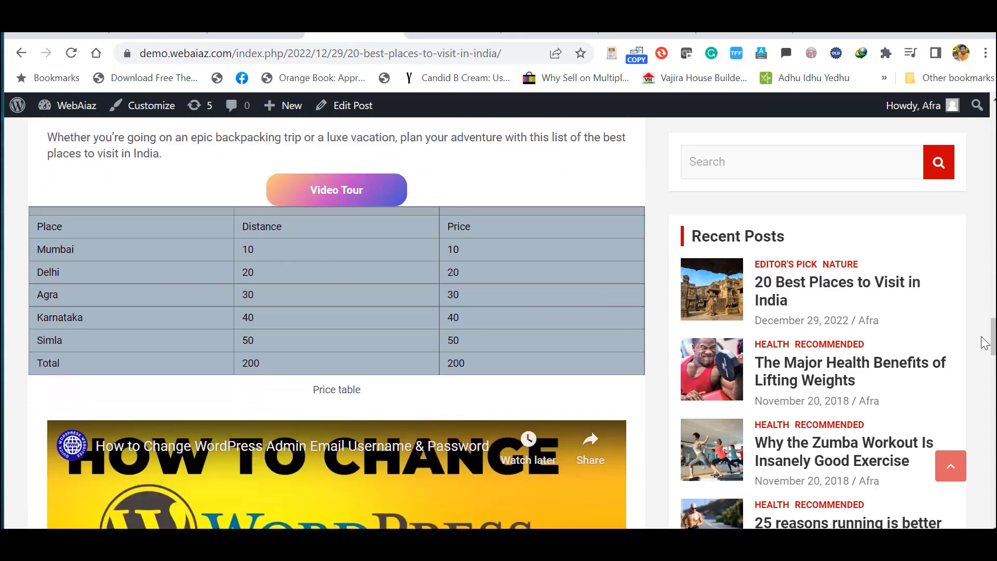
{"action": "scroll", "coordinate": [984, 343], "scroll_direction": "down", "scroll_amount": 7}
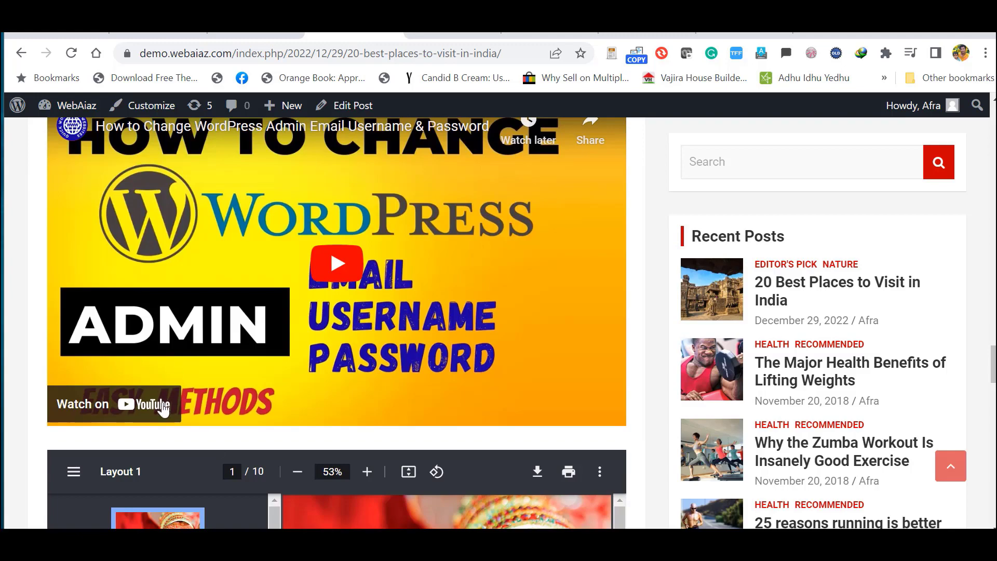
{"action": "left_click_drag", "start_coordinate": [993, 364], "coordinate": [994, 428]}
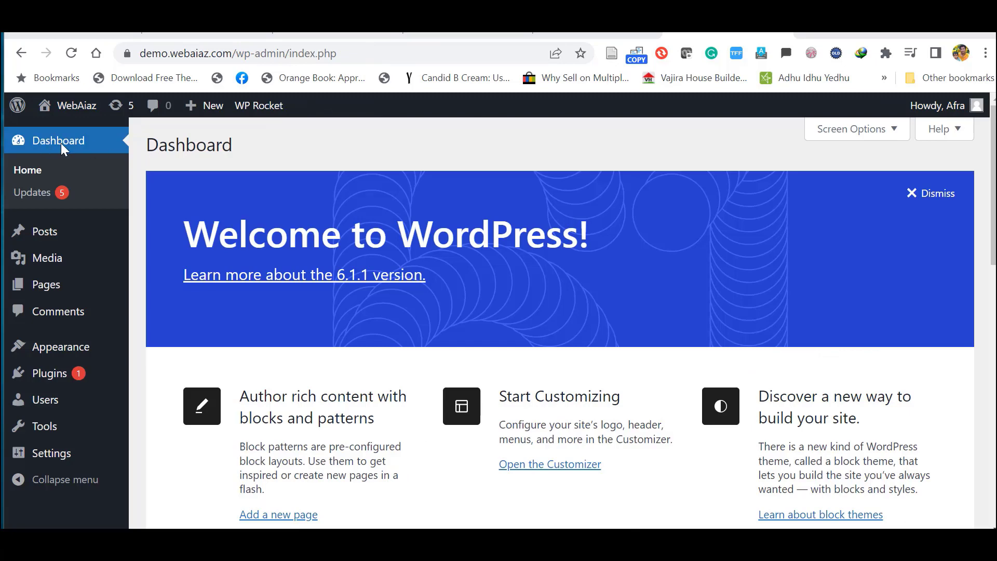
Create a new post from the WordPress dashboard and show its Post settings beside the editor.
{"action": "mouse_move", "coordinate": [42, 231]}
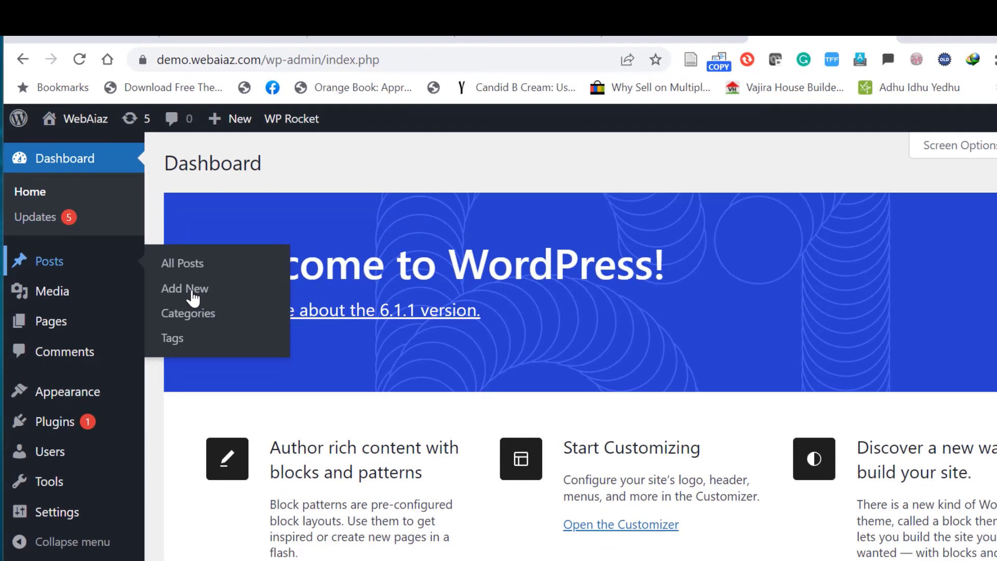
{"action": "left_click", "coordinate": [193, 297]}
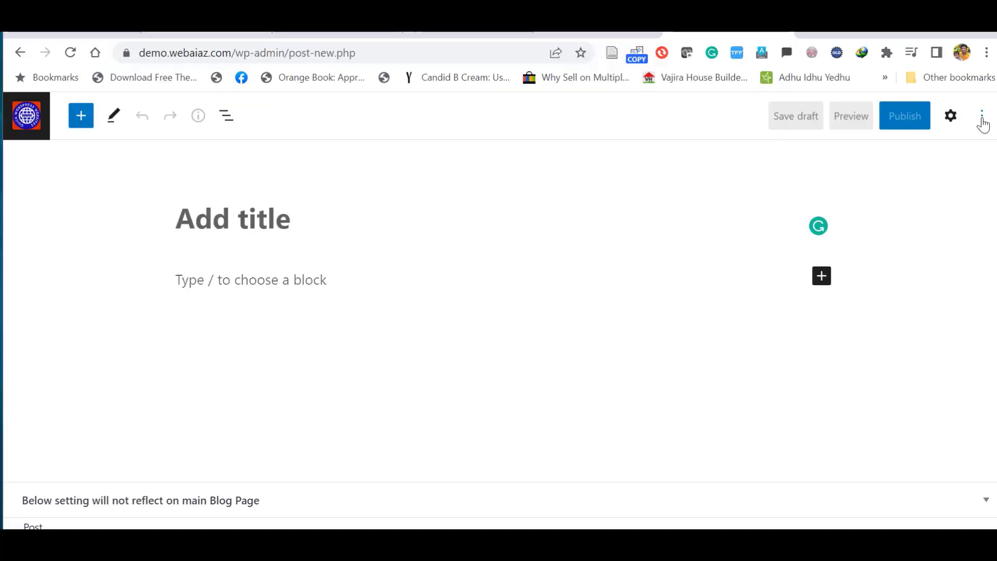
{"action": "left_click", "coordinate": [982, 121]}
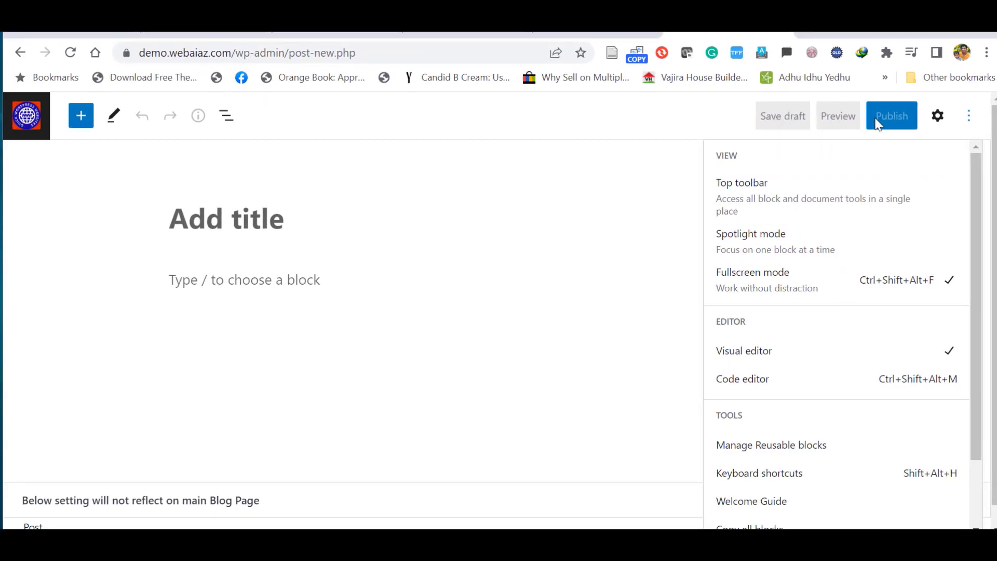
{"action": "left_click", "coordinate": [938, 116]}
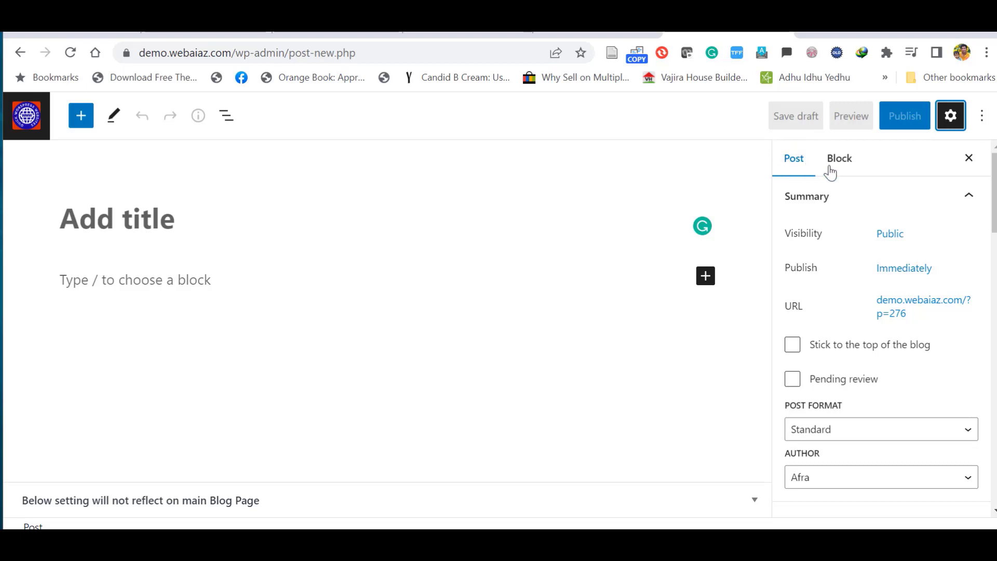
{"action": "left_click", "coordinate": [850, 165]}
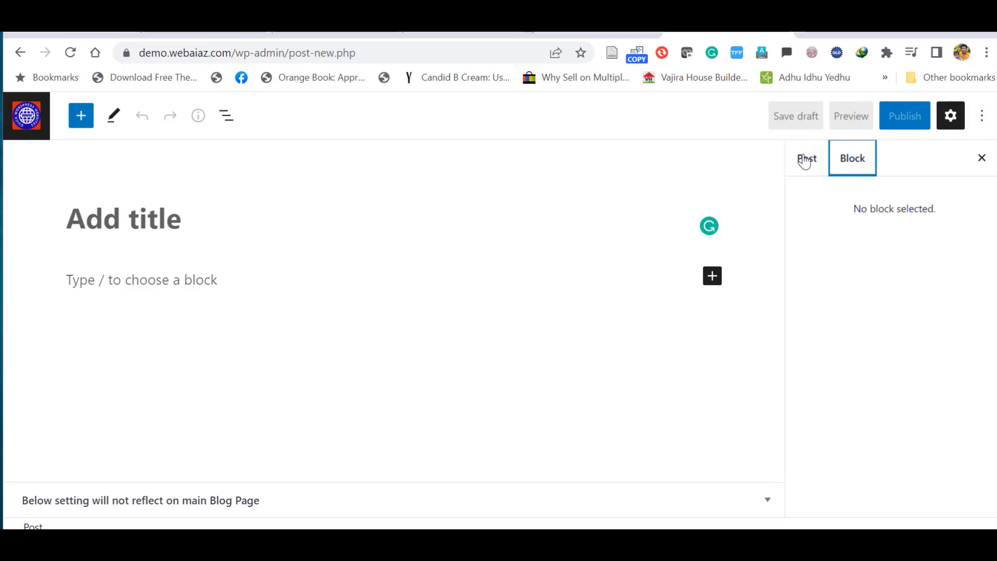
{"action": "left_click", "coordinate": [806, 158]}
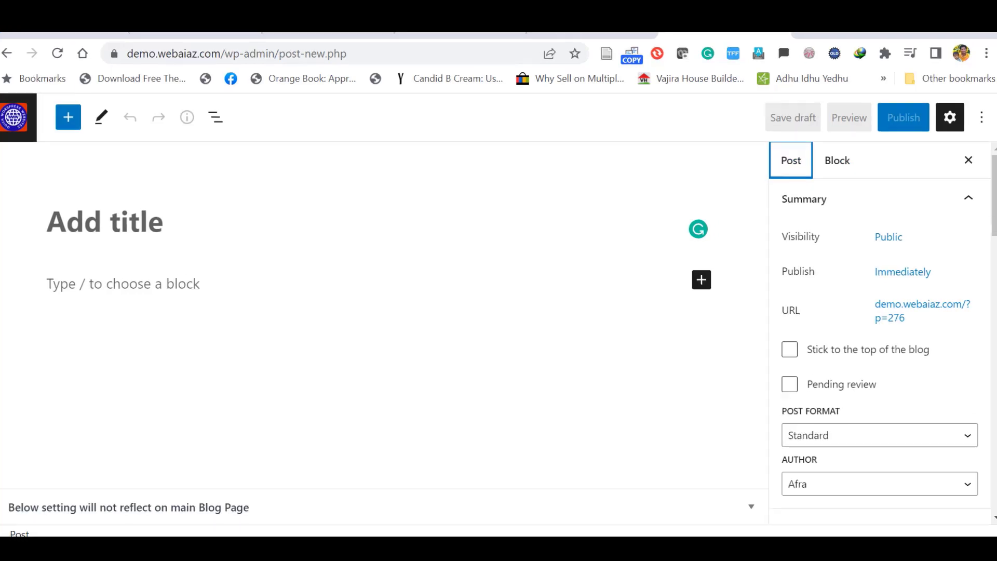
Examine the new post's summary settings, including publish time, URL, post format choices and author.
{"action": "left_click_drag", "start_coordinate": [994, 223], "coordinate": [993, 227]}
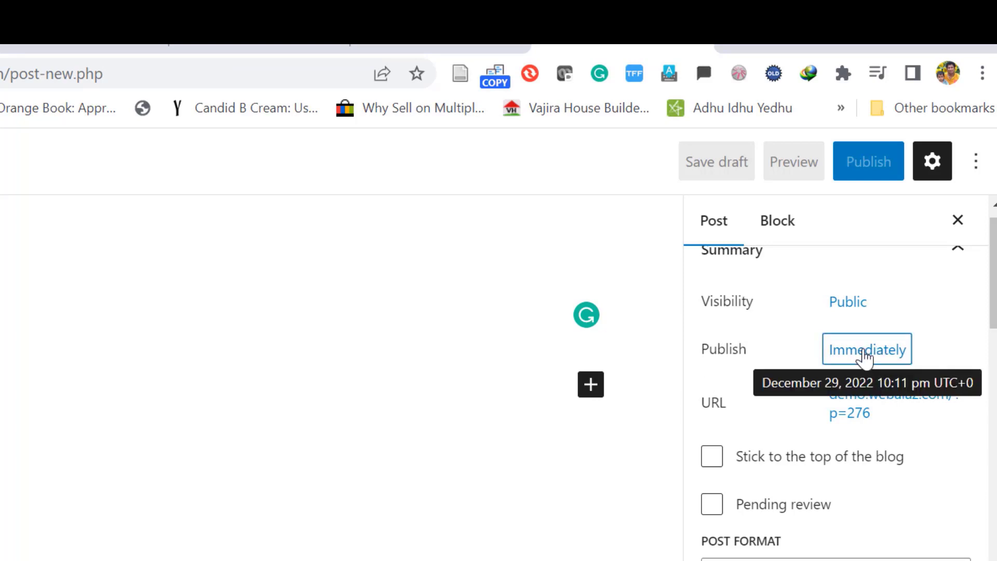
{"action": "scroll", "coordinate": [862, 332], "scroll_direction": "down", "scroll_amount": 2}
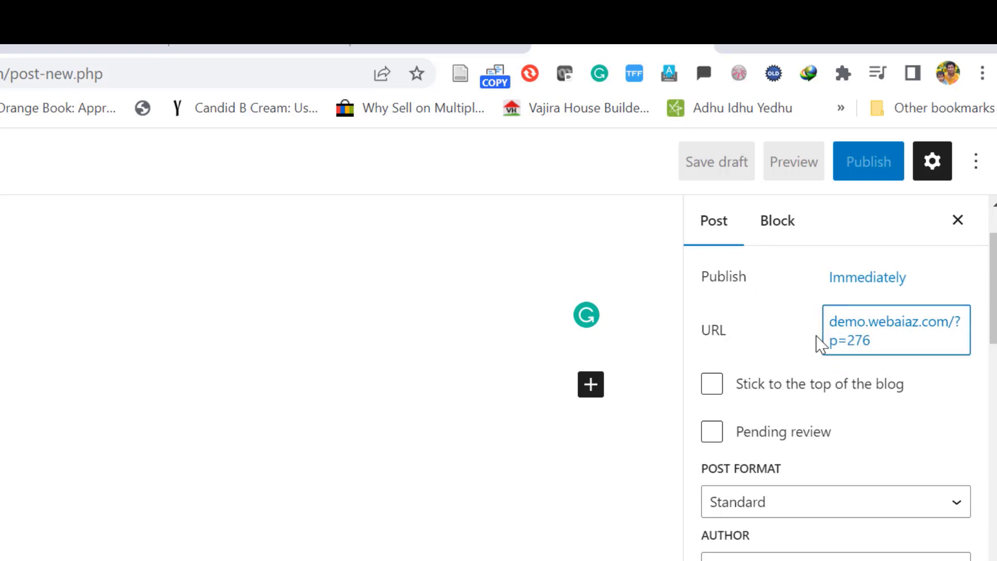
{"action": "scroll", "coordinate": [932, 349], "scroll_direction": "down", "scroll_amount": 3}
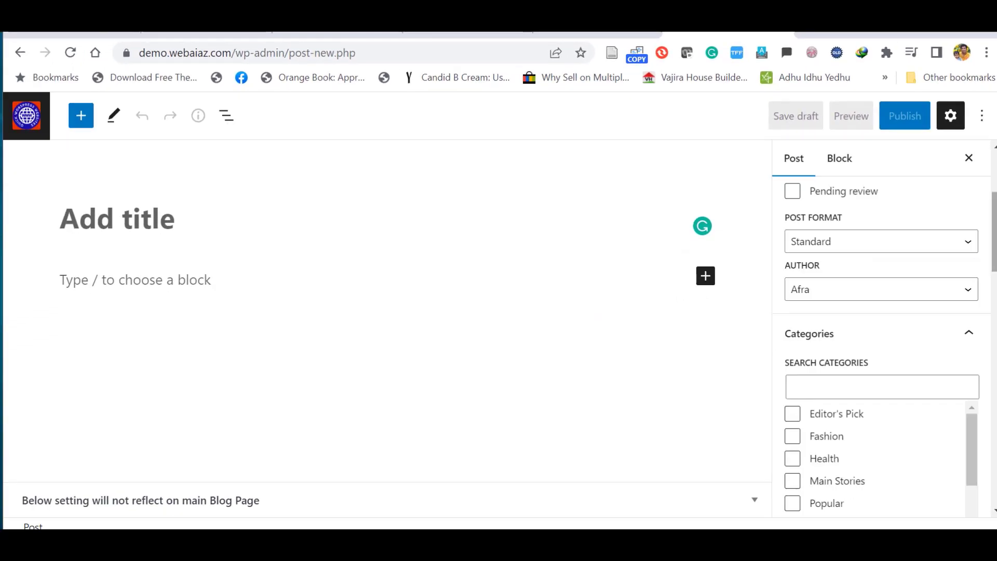
{"action": "left_click", "coordinate": [948, 247]}
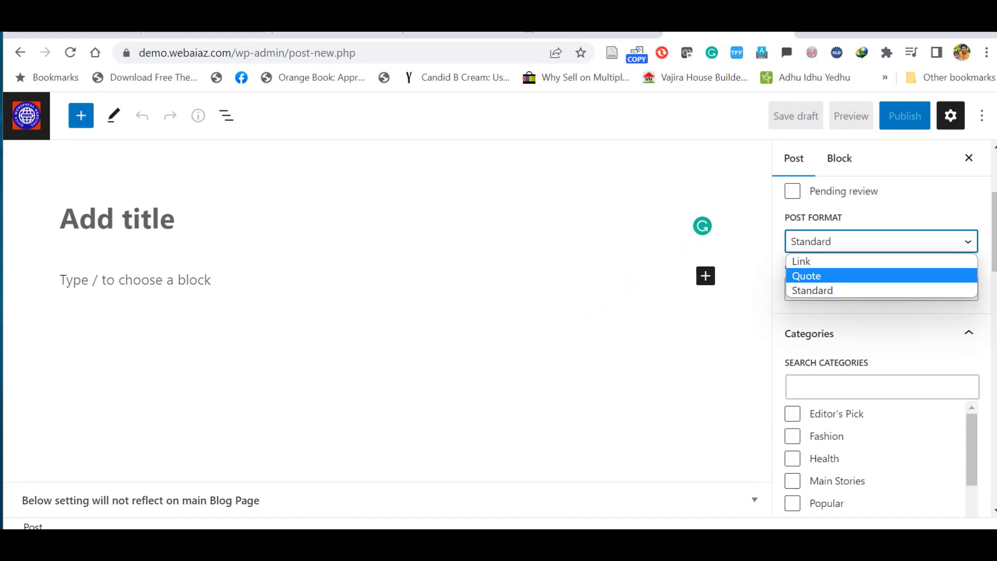
{"action": "scroll", "coordinate": [960, 242], "scroll_direction": "down", "scroll_amount": 1}
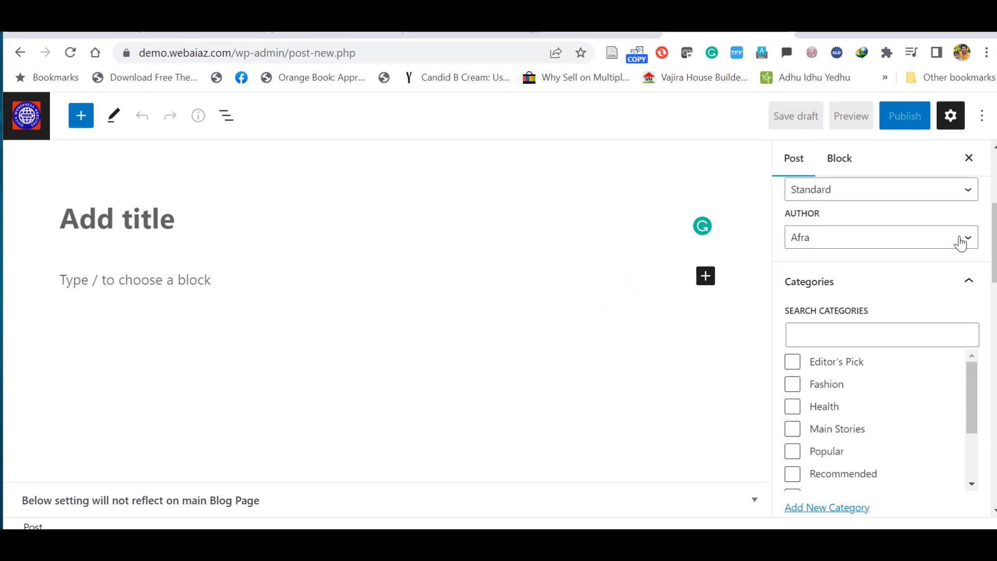
{"action": "left_click", "coordinate": [960, 242]}
{"action": "left_click", "coordinate": [960, 243]}
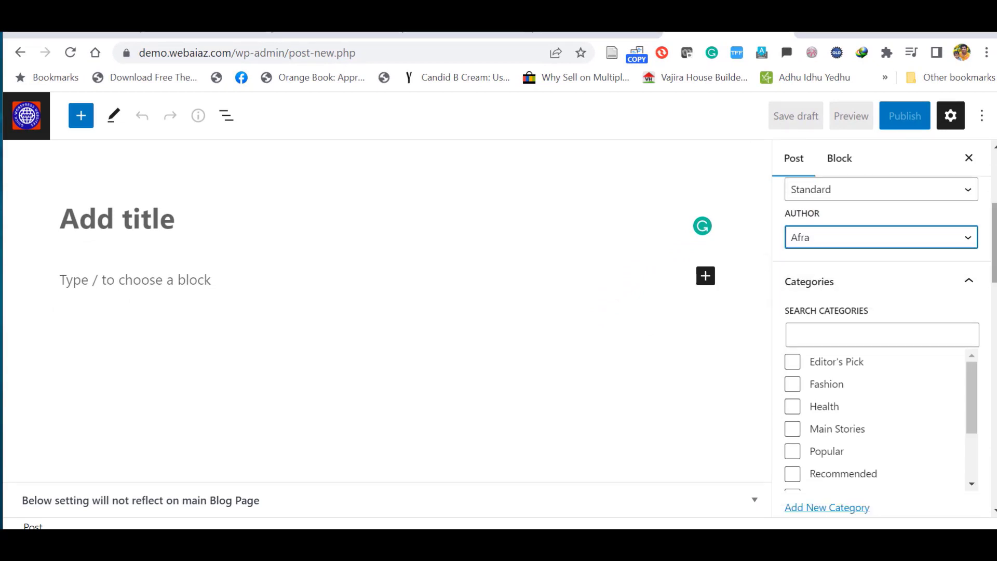
Examine the new post's categories, tags, featured image, excerpt, discussion and WP Rocket options.
{"action": "scroll", "coordinate": [960, 242], "scroll_direction": "down", "scroll_amount": 1}
{"action": "scroll", "coordinate": [882, 347], "scroll_direction": "down", "scroll_amount": 1}
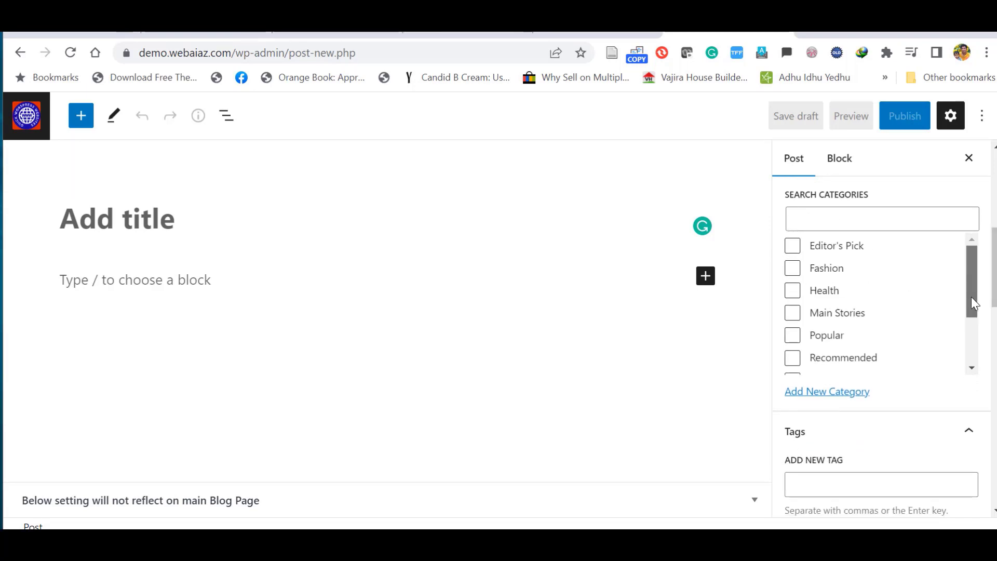
{"action": "scroll", "coordinate": [972, 308], "scroll_direction": "down", "scroll_amount": 2}
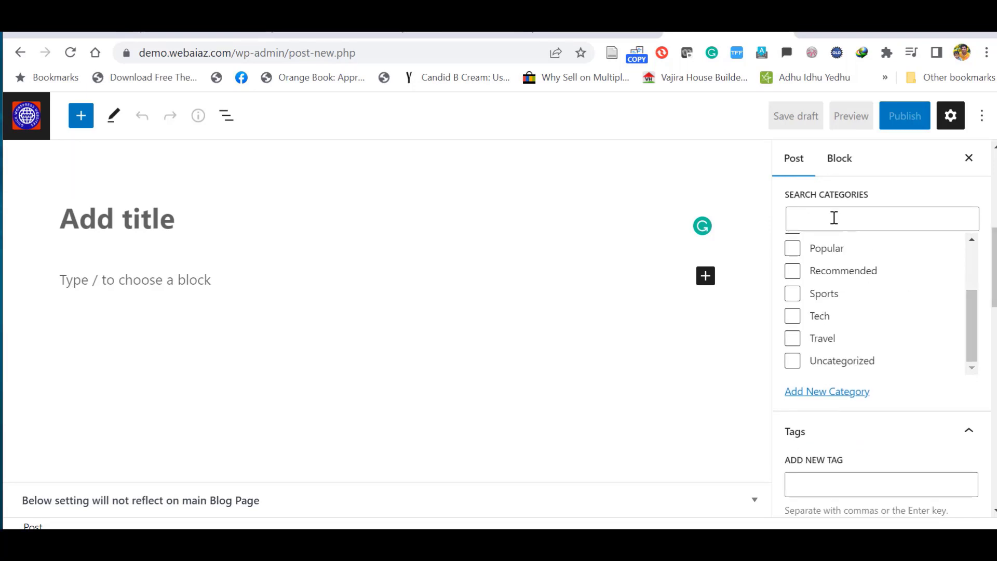
{"action": "scroll", "coordinate": [994, 151], "scroll_direction": "down", "scroll_amount": 2}
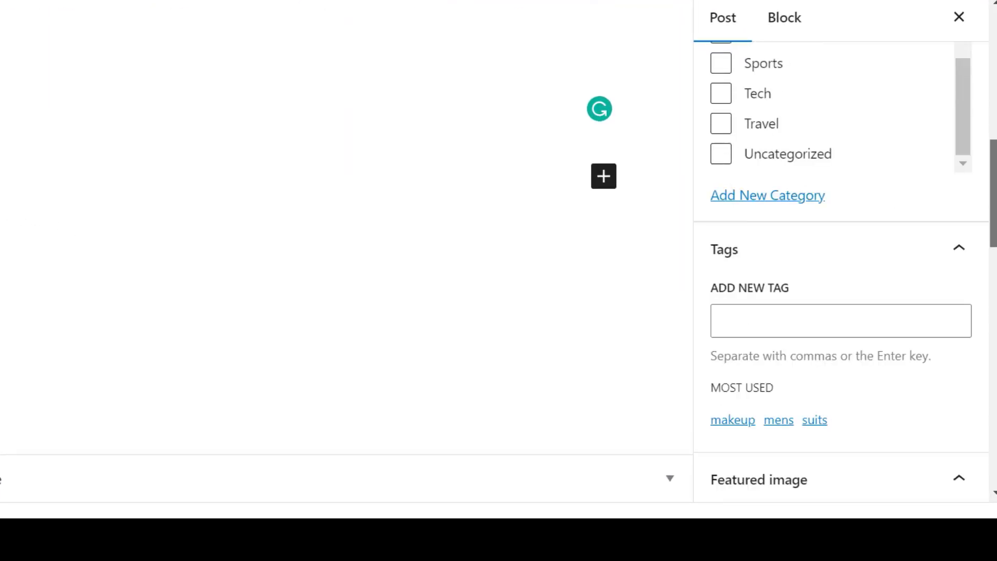
{"action": "scroll", "coordinate": [903, 202], "scroll_direction": "down", "scroll_amount": 7}
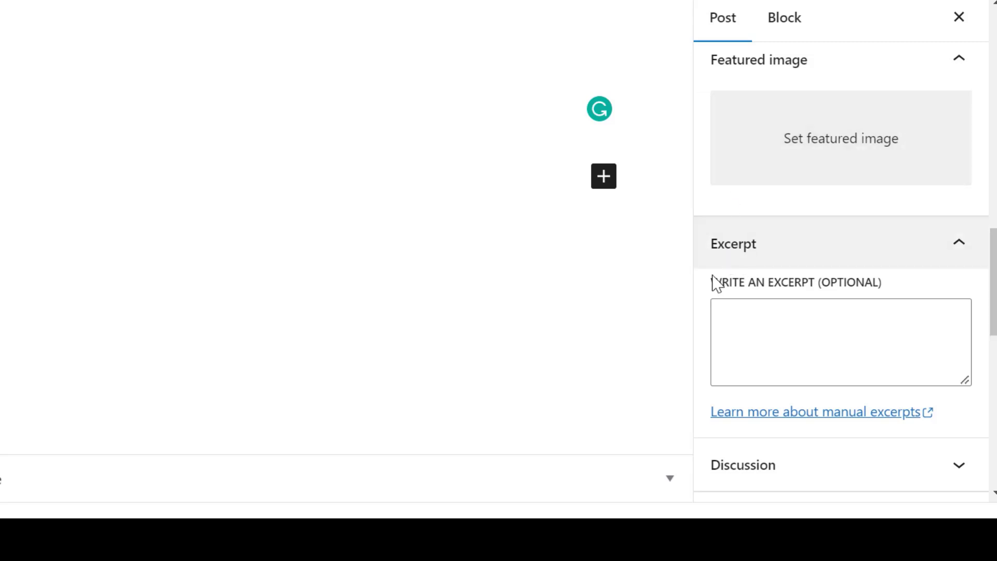
{"action": "scroll", "coordinate": [733, 346], "scroll_direction": "down", "scroll_amount": 2}
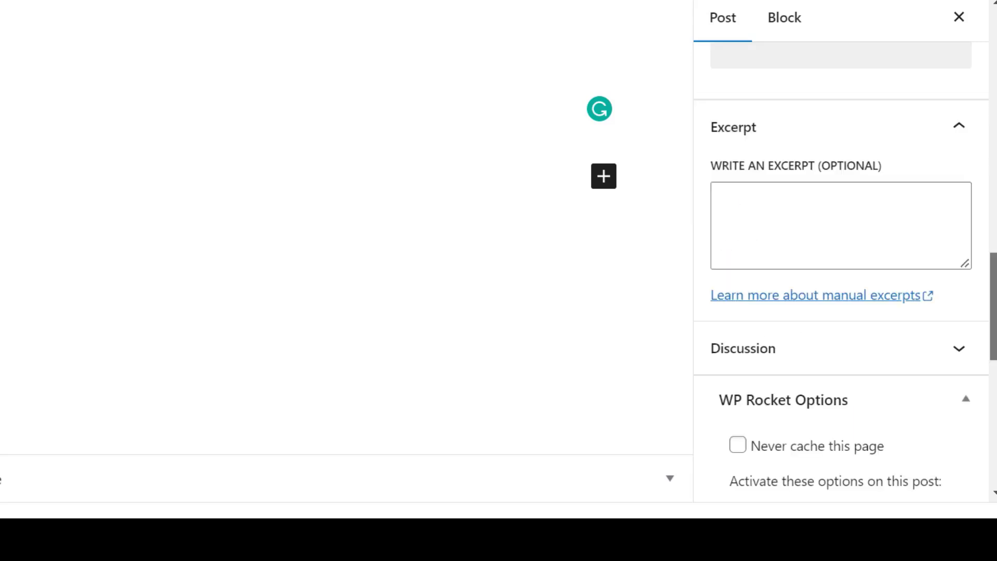
{"action": "scroll", "coordinate": [841, 273], "scroll_direction": "down", "scroll_amount": 5}
{"action": "scroll", "coordinate": [841, 273], "scroll_direction": "up", "scroll_amount": 1}
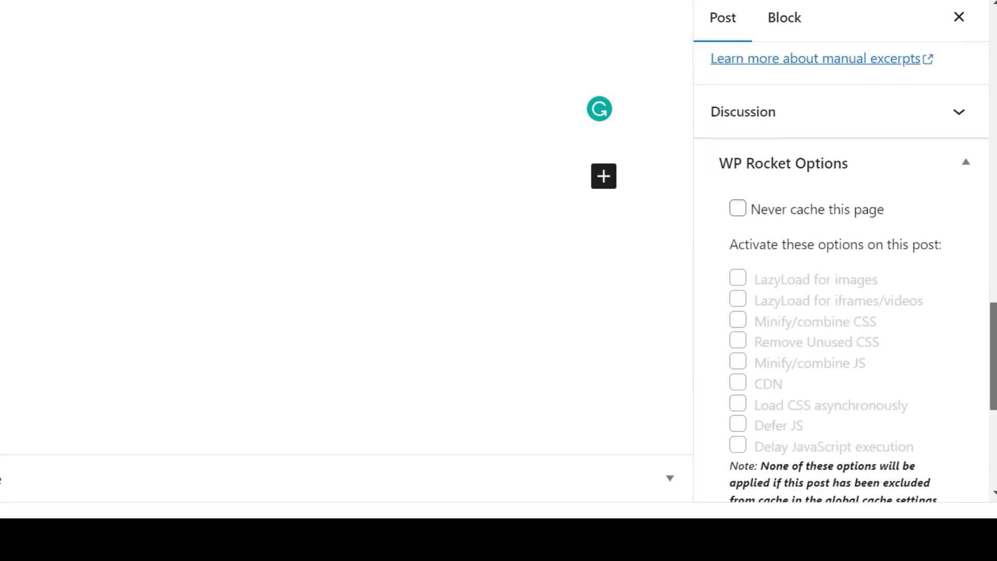
{"action": "scroll", "coordinate": [706, 292], "scroll_direction": "up", "scroll_amount": 8}
{"action": "scroll", "coordinate": [706, 292], "scroll_direction": "down", "scroll_amount": 2}
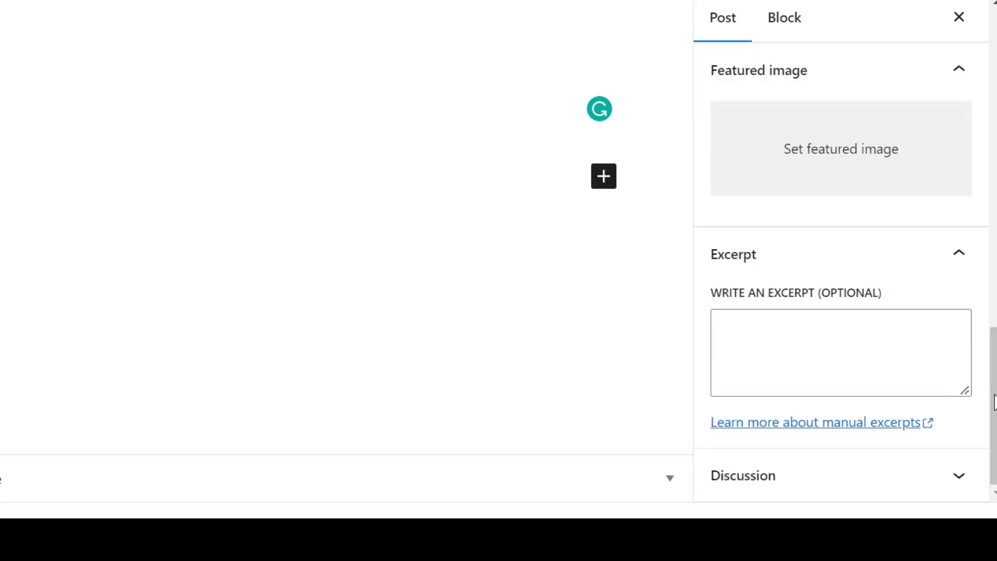
{"action": "scroll", "coordinate": [994, 402], "scroll_direction": "up", "scroll_amount": 6}
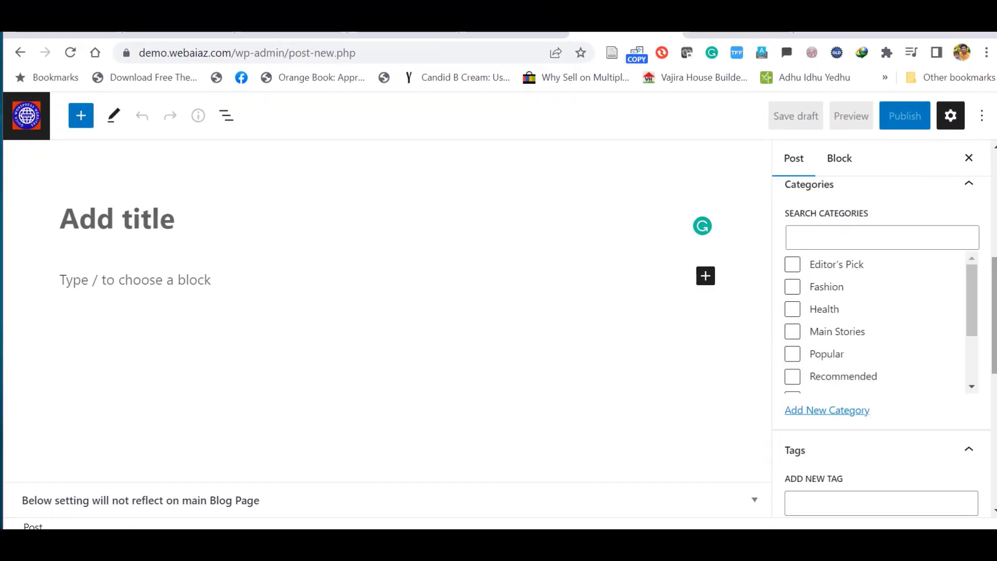
Title the post "20 Best Places to Visit in India" and add the introductory paragraph beginning "Deeply traditional yet endlessly surprising".
{"action": "left_click", "coordinate": [107, 219]}
{"action": "type", "text": "20 Best Places to Visit in India"}
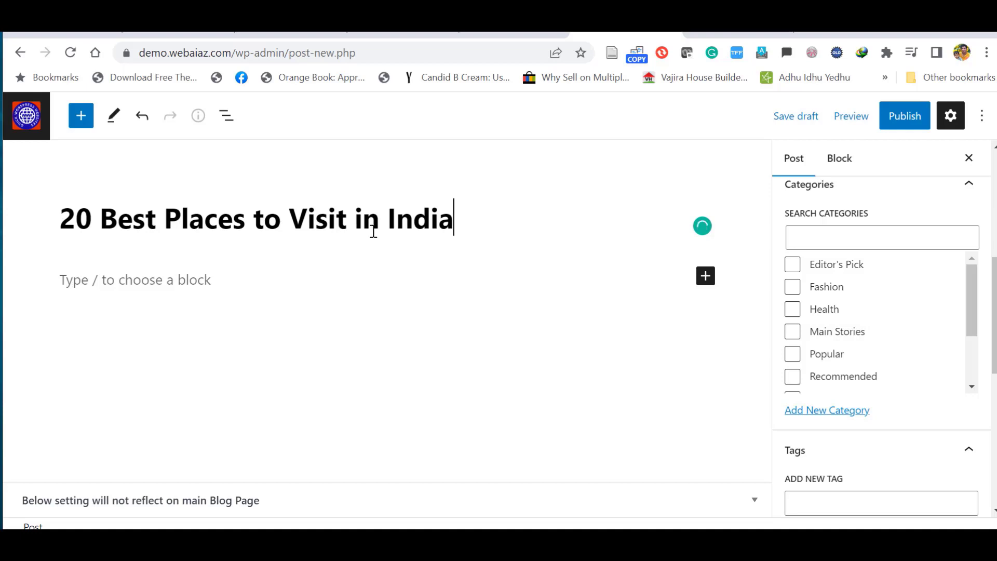
{"action": "left_click", "coordinate": [72, 285]}
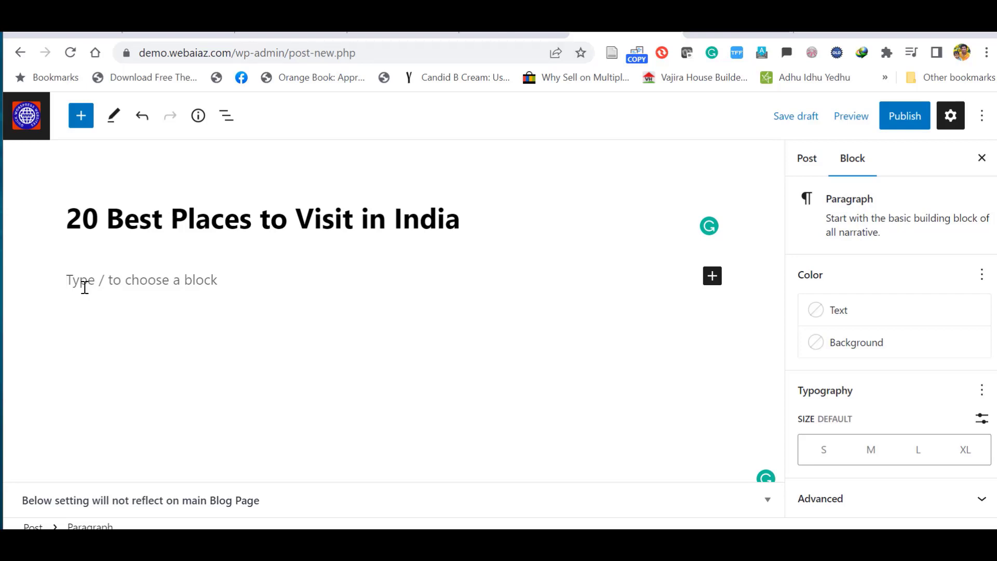
{"action": "type", "text": "Deeply traditional yet endlessly surprising, India is one of those destinations that ends up on every traveler's bucket list at some point. They might dream of going to Agra to see the Taj Mahal in all its glory, or exploring the royal palaces scattered throughout Rajasthan. Others find themselves attracted to the jaw-dropping landscapes in Darjeeling and Rishikesh, or the postcard-perfect beaches in Goa."}
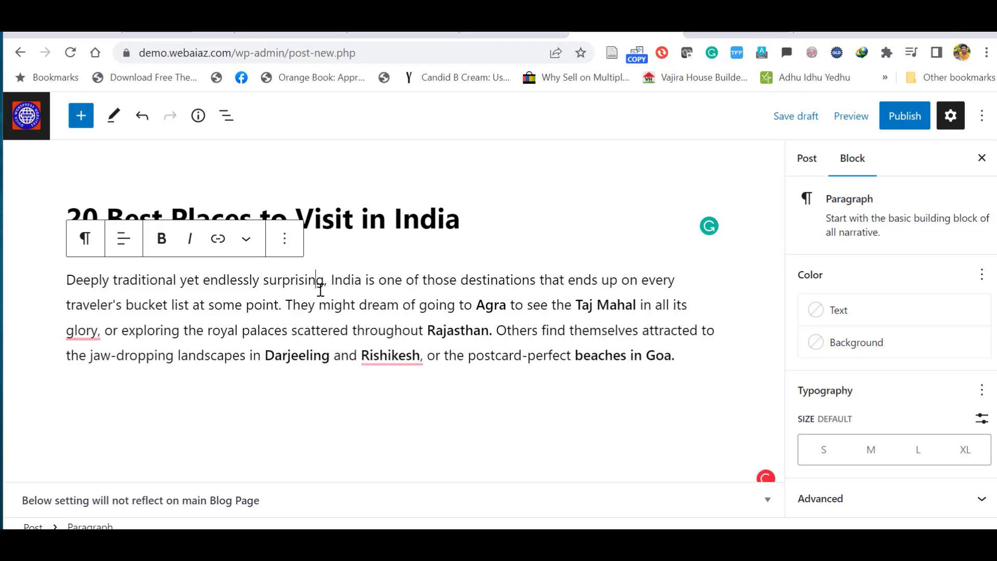
Italicize the words "Darjeeling and Rishikesh" in the introductory paragraph.
{"action": "double_click", "coordinate": [501, 307]}
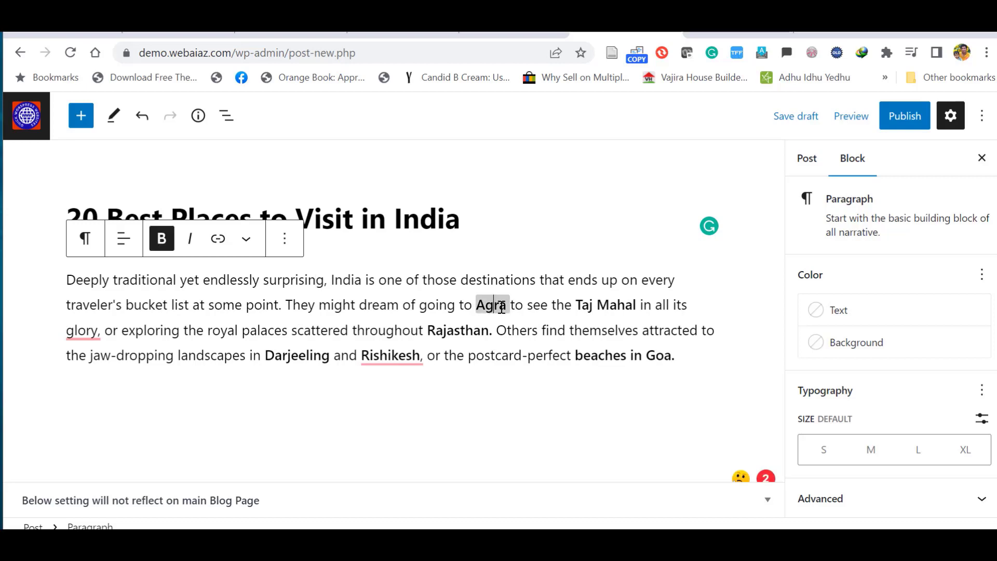
{"action": "left_click_drag", "start_coordinate": [575, 307], "coordinate": [636, 307]}
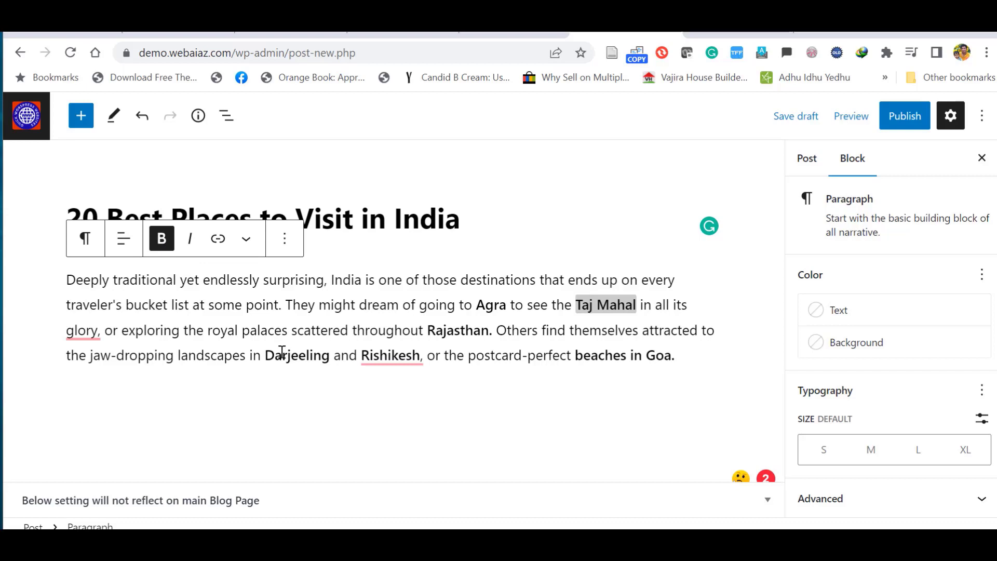
{"action": "left_click_drag", "start_coordinate": [266, 355], "coordinate": [418, 359]}
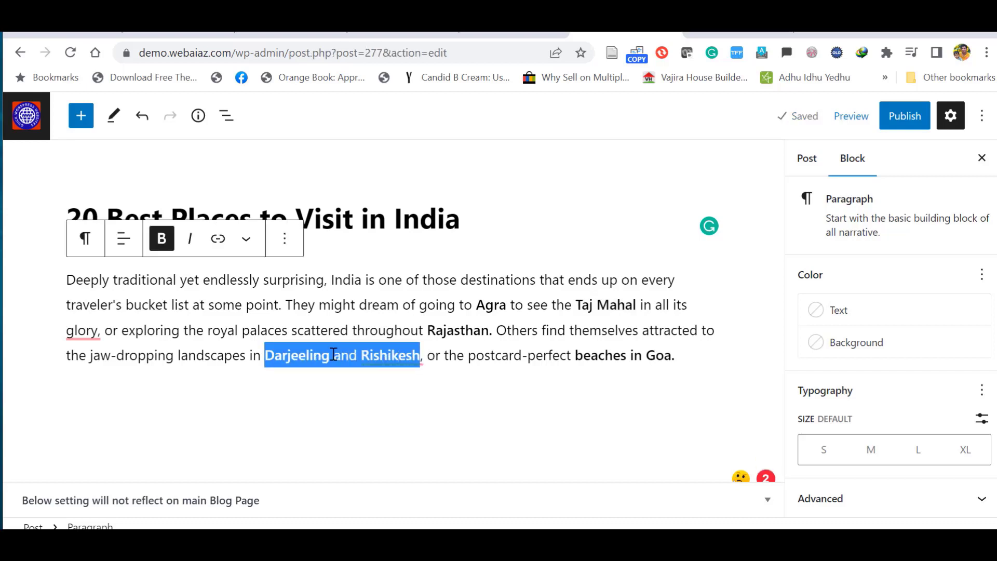
{"action": "left_click", "coordinate": [191, 249]}
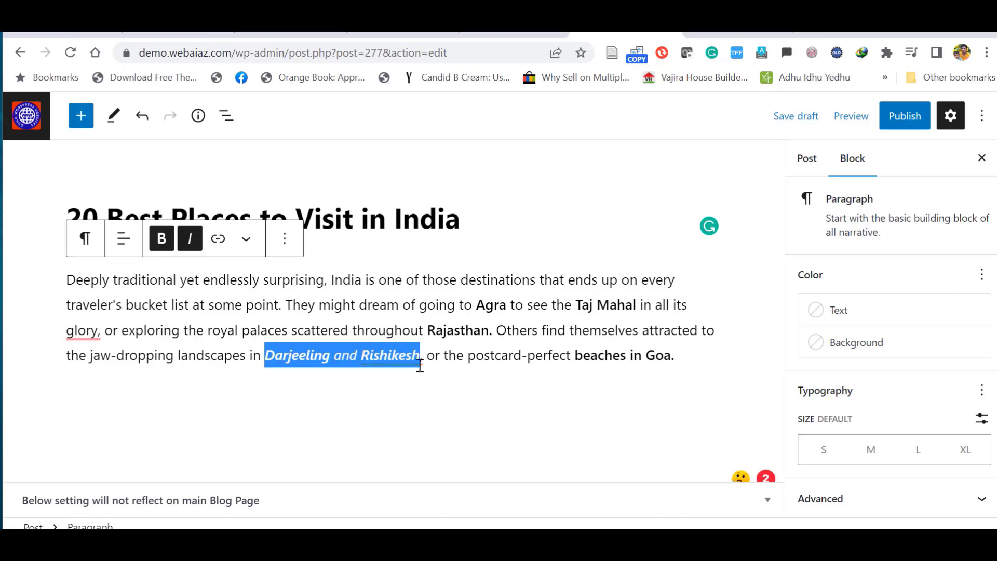
{"action": "left_click", "coordinate": [218, 242]}
{"action": "type", "text": "https://www.planetware.com/india/best-places-to-visit-in-india-ind-1-26.htm"}
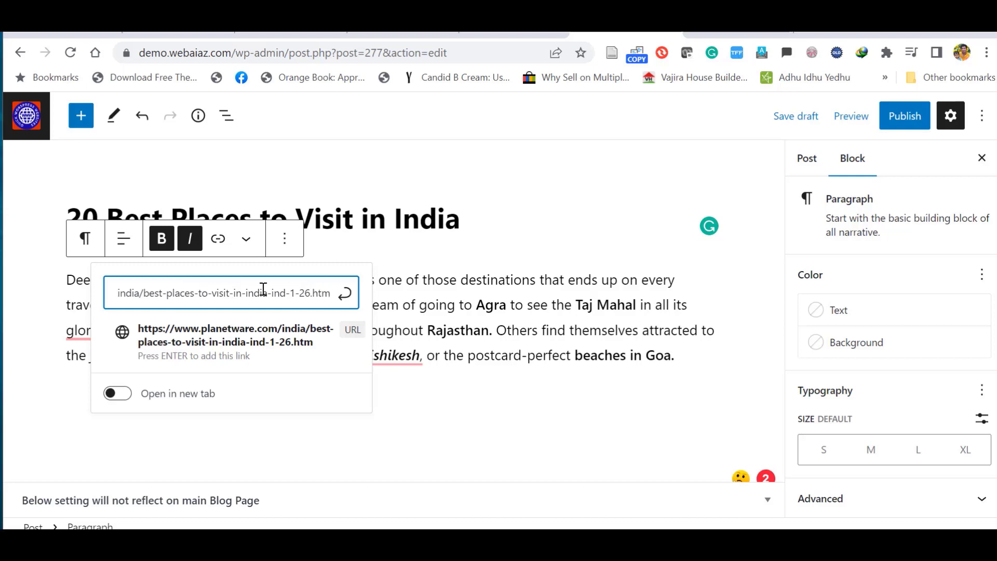
{"action": "left_click", "coordinate": [125, 398]}
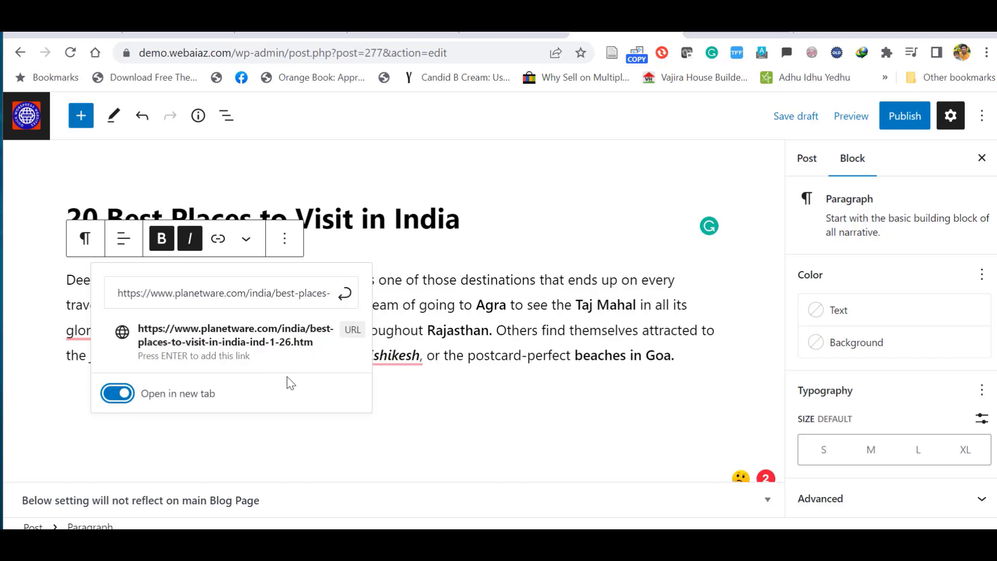
{"action": "left_click", "coordinate": [344, 293]}
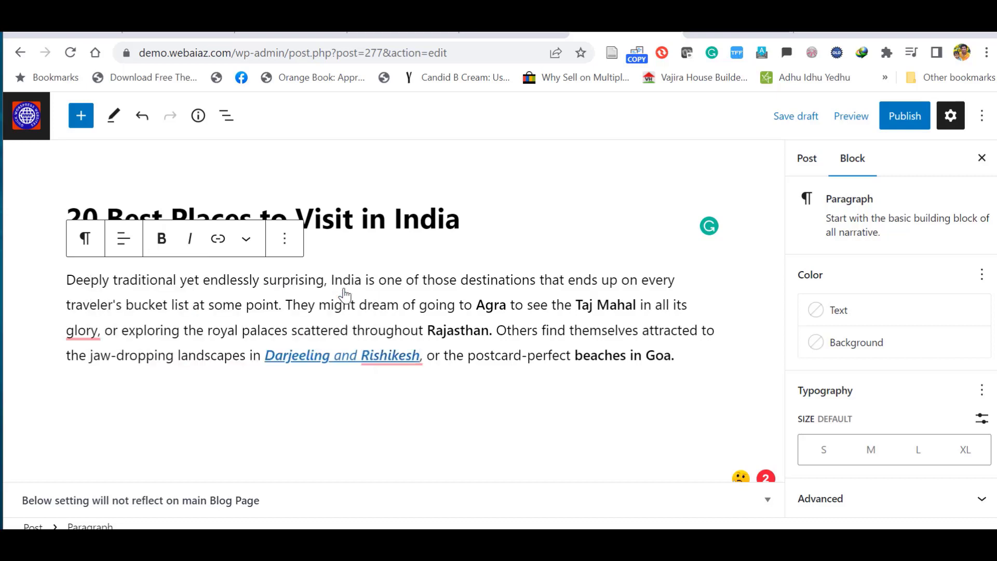
{"action": "left_click", "coordinate": [344, 358]}
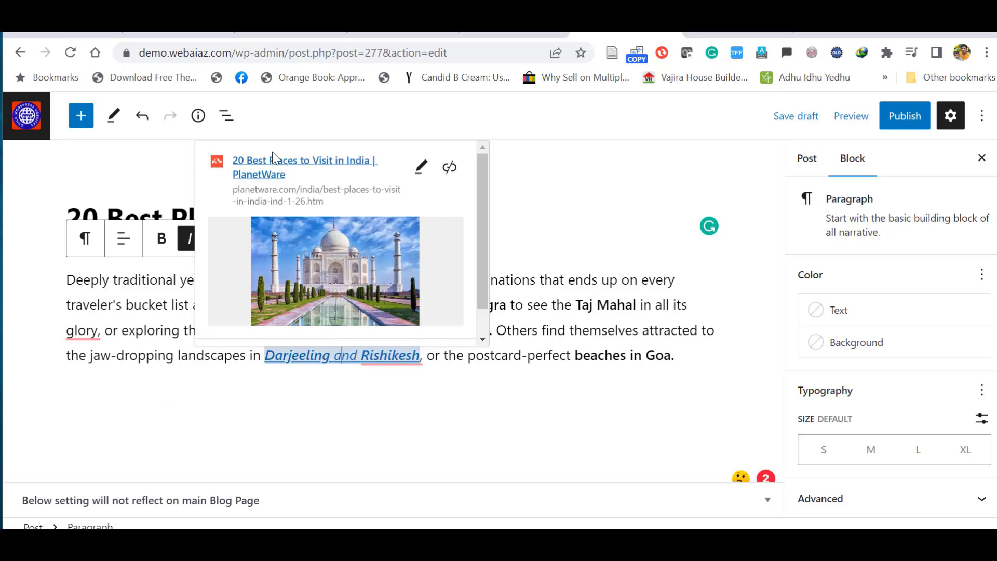
{"action": "left_click", "coordinate": [109, 416]}
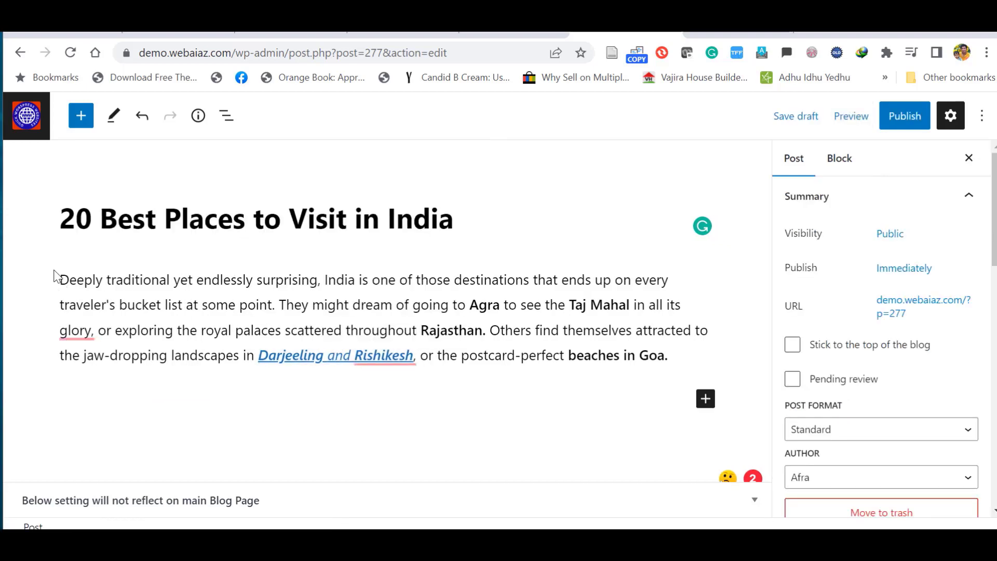
Examine the full block library, covering the text, media, design and embed blocks.
{"action": "left_click_drag", "start_coordinate": [62, 276], "coordinate": [580, 414]}
{"action": "left_click", "coordinate": [710, 355]}
{"action": "left_click", "coordinate": [707, 400]}
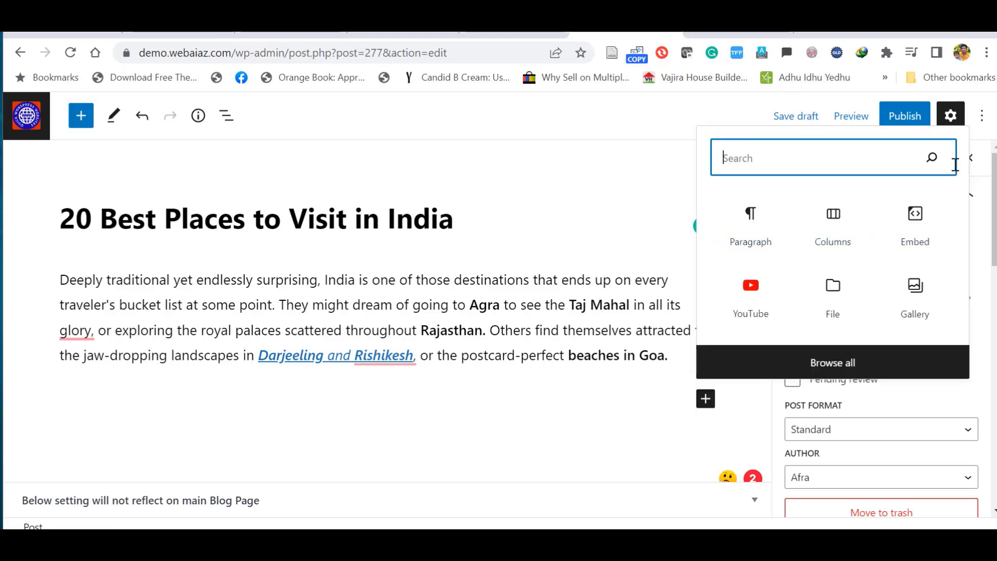
{"action": "left_click", "coordinate": [834, 363]}
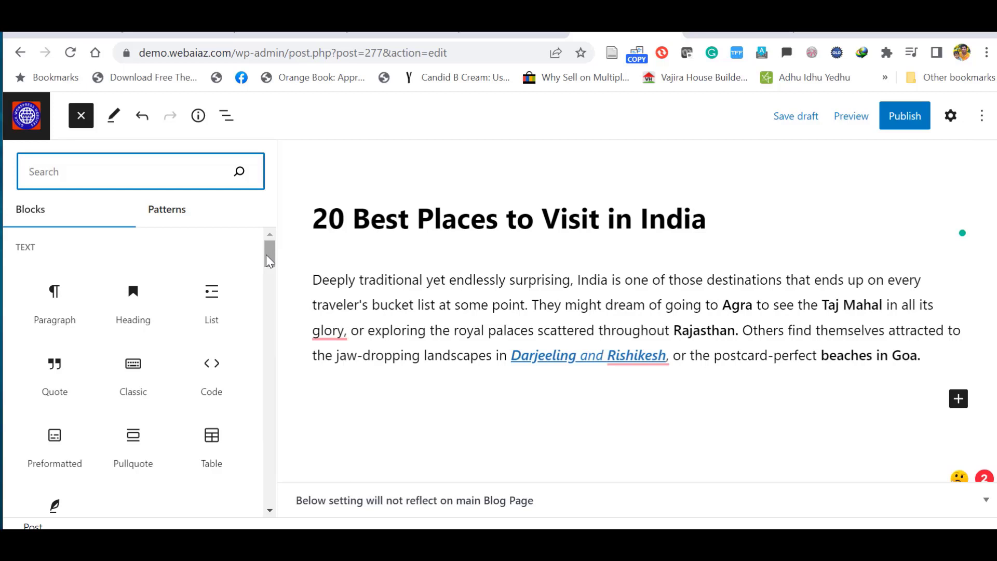
{"action": "mouse_move", "coordinate": [47, 306]}
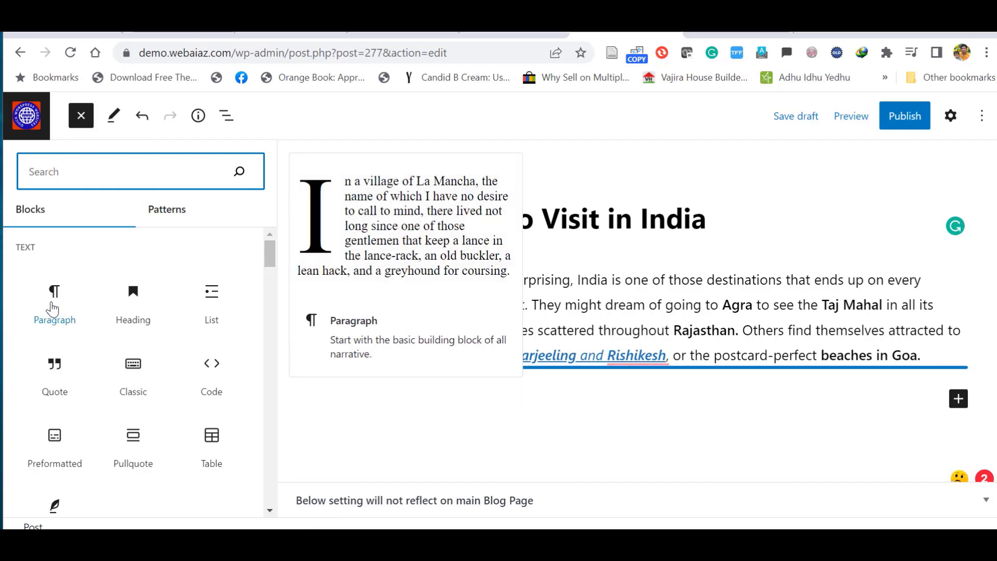
{"action": "mouse_move", "coordinate": [58, 370]}
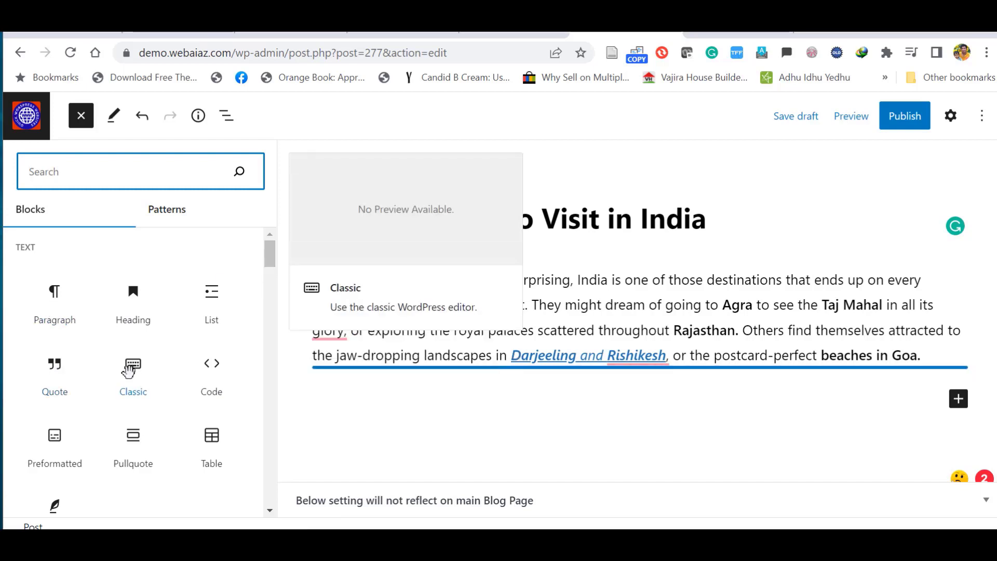
{"action": "left_click_drag", "start_coordinate": [270, 262], "coordinate": [274, 295]}
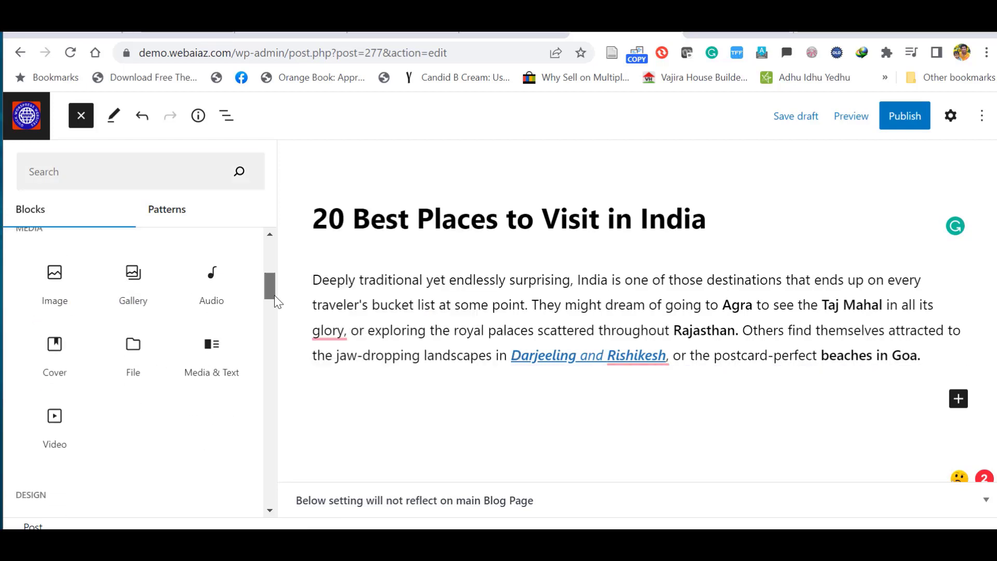
{"action": "mouse_move", "coordinate": [66, 283]}
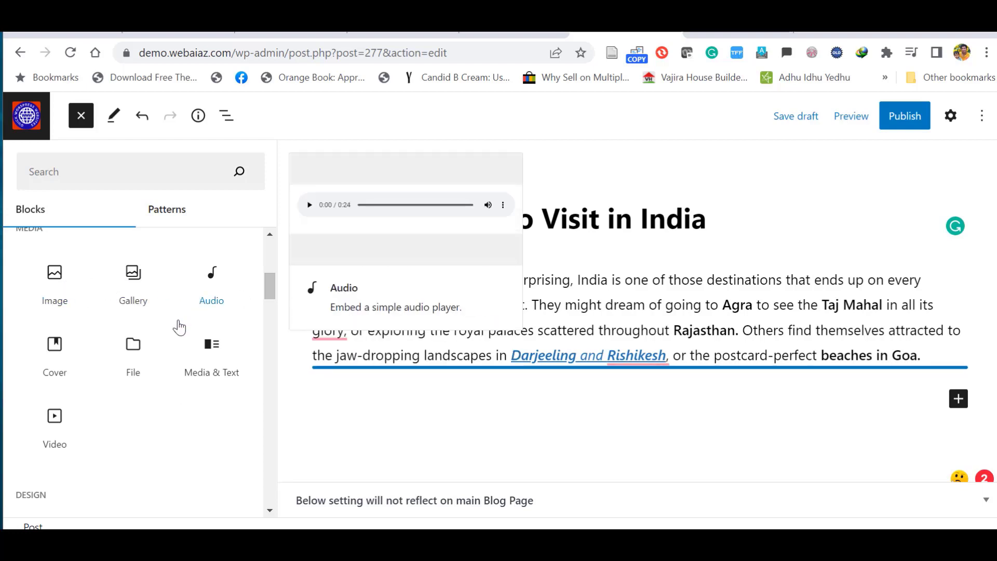
{"action": "left_click_drag", "start_coordinate": [269, 290], "coordinate": [267, 307]}
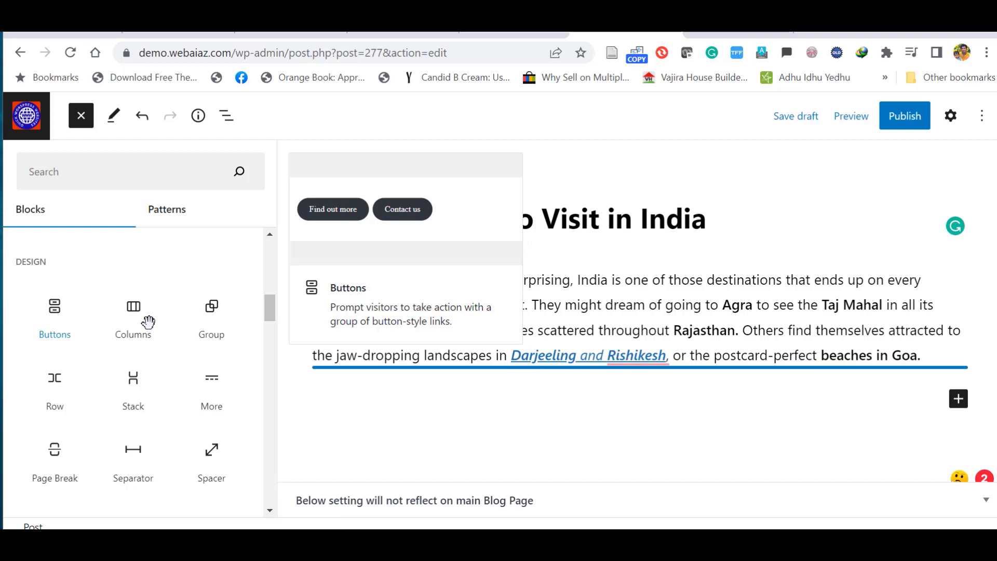
{"action": "mouse_move", "coordinate": [173, 420]}
{"action": "scroll", "coordinate": [249, 333], "scroll_direction": "down", "scroll_amount": 10}
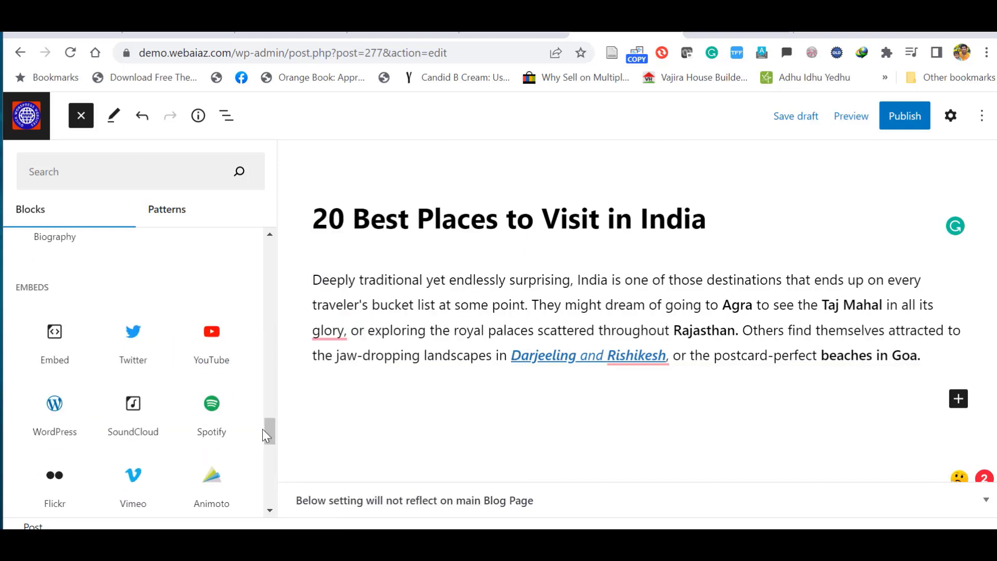
{"action": "mouse_move", "coordinate": [38, 343]}
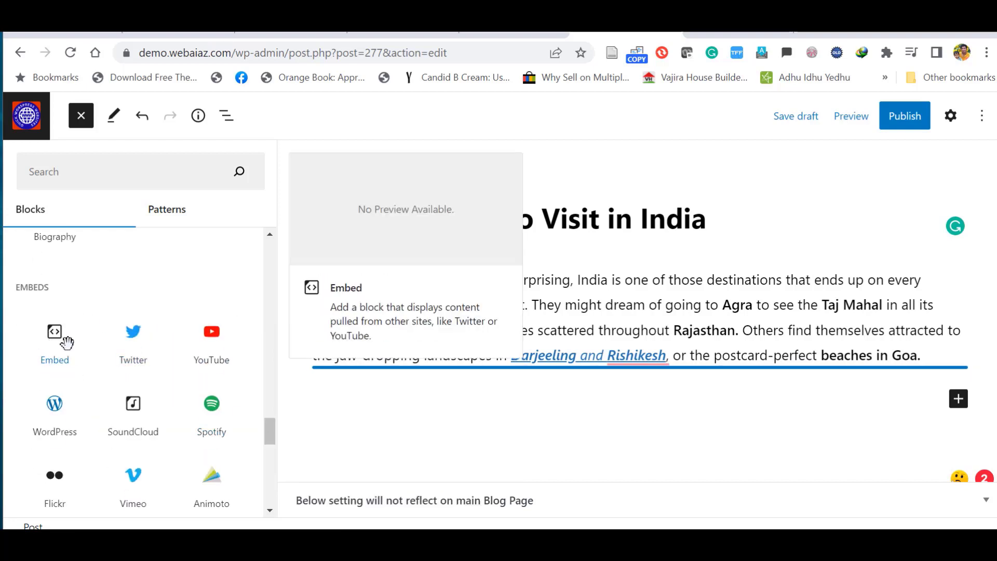
{"action": "mouse_move", "coordinate": [206, 344]}
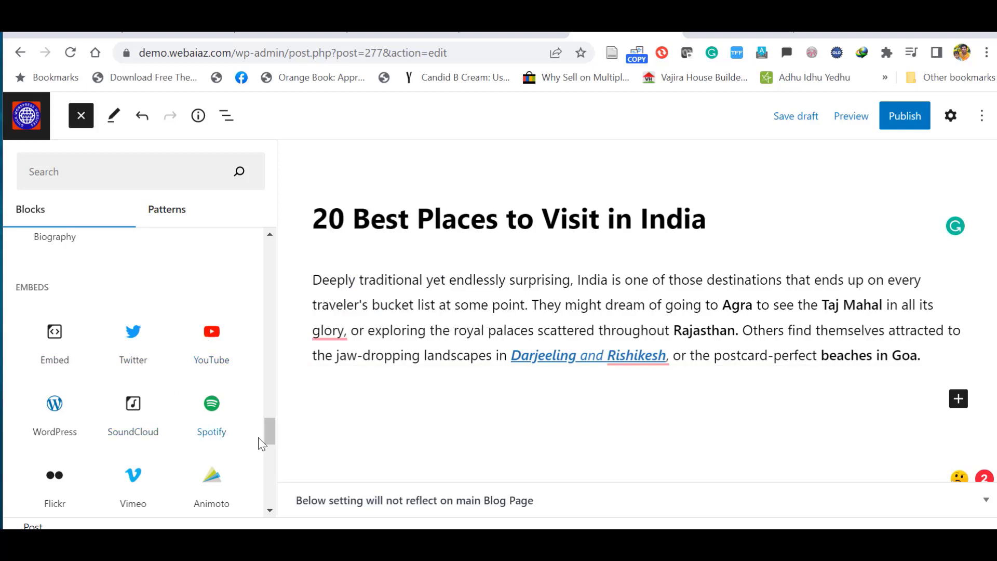
{"action": "left_click_drag", "start_coordinate": [269, 432], "coordinate": [260, 510]}
{"action": "left_click", "coordinate": [345, 439]}
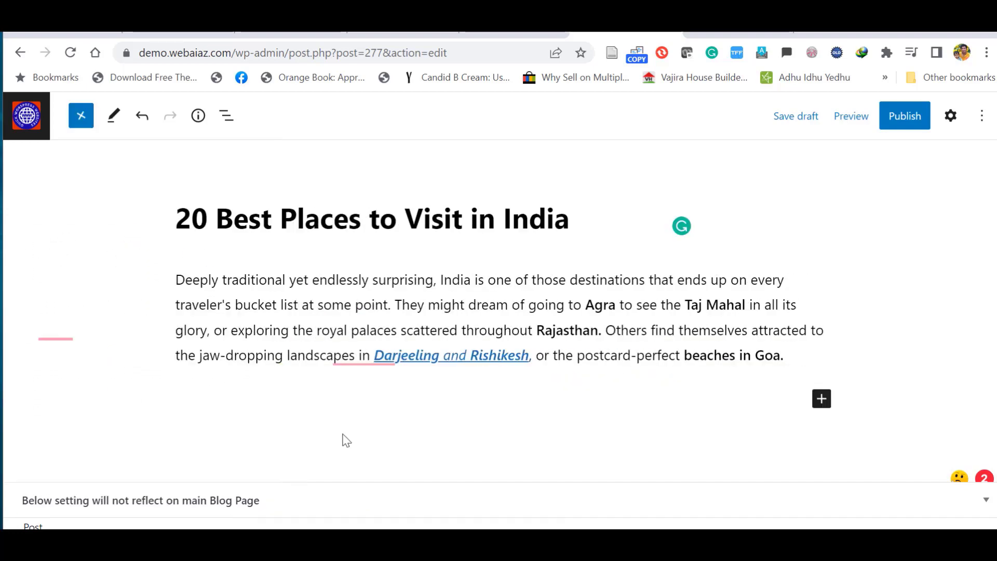
Add two paragraphs below the introduction, beginning "There's also India's big cities" and "Whether you're going on an epic backpacking trip".
{"action": "left_click", "coordinate": [820, 405]}
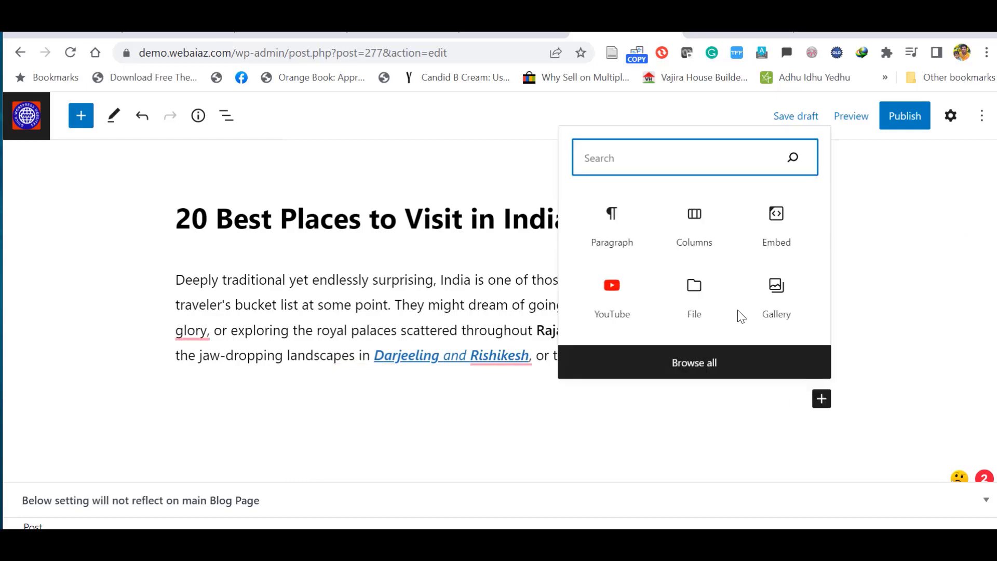
{"action": "left_click", "coordinate": [619, 225]}
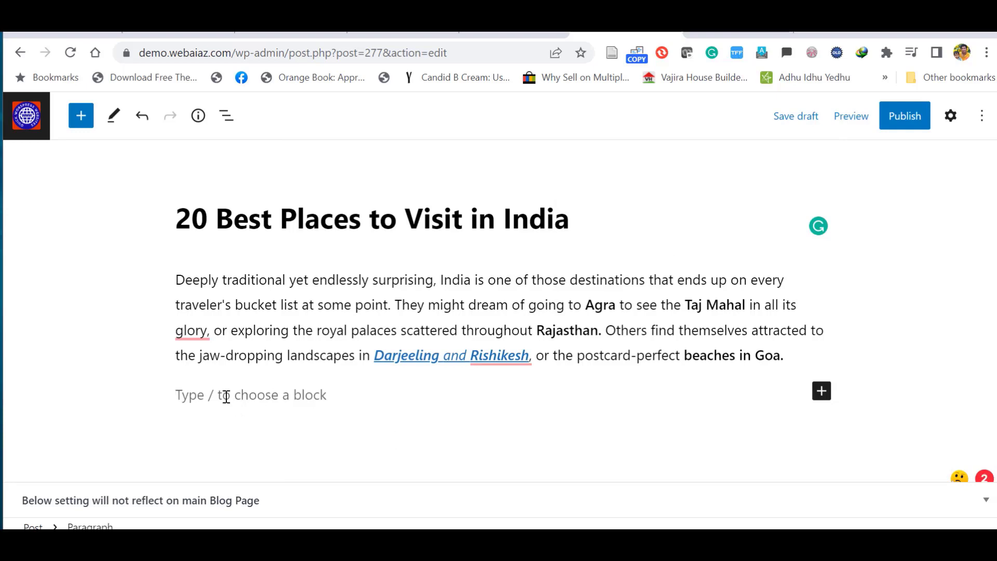
{"action": "type", "text": "There's also India's big cities–New Delhi, Mumbai, and Kolkata–each of which has its own distinctive personality. It's impossible to get bored exploring the temples, markets, and colorful streets of India's biggest urban centers. The hardest part of traveling to India is figuring out exactly what to see on your trip. Whether you're going on an epic backpacking trip or a luxe vacation, plan your adventure with this list of the best places to visit in India."}
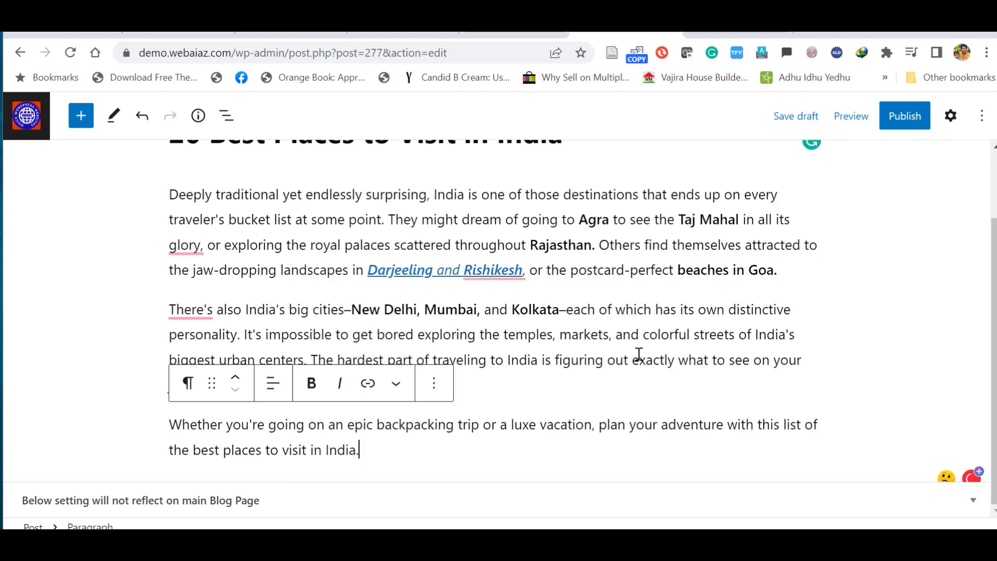
{"action": "left_click", "coordinate": [639, 355]}
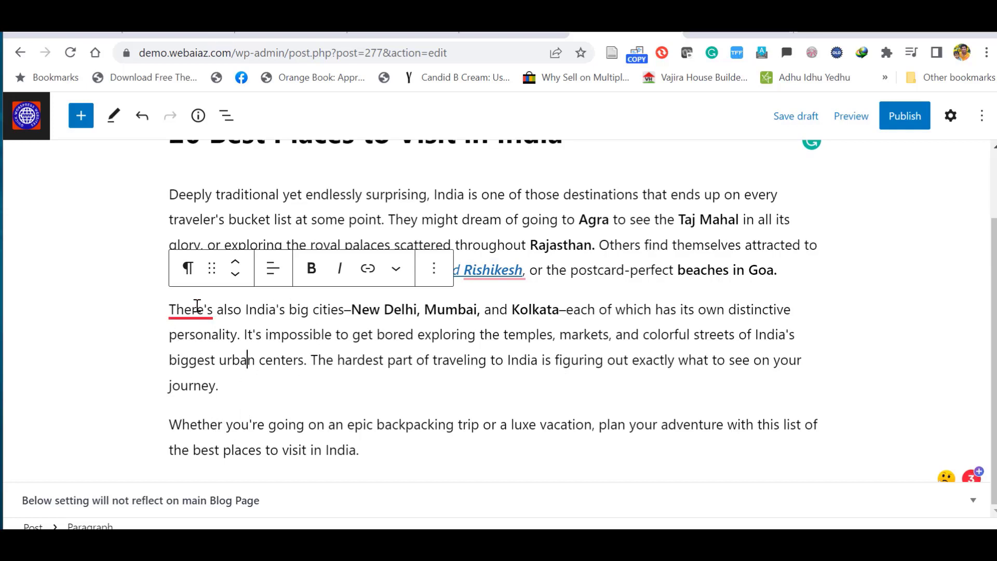
{"action": "right_click", "coordinate": [250, 364]}
{"action": "left_click", "coordinate": [933, 442]}
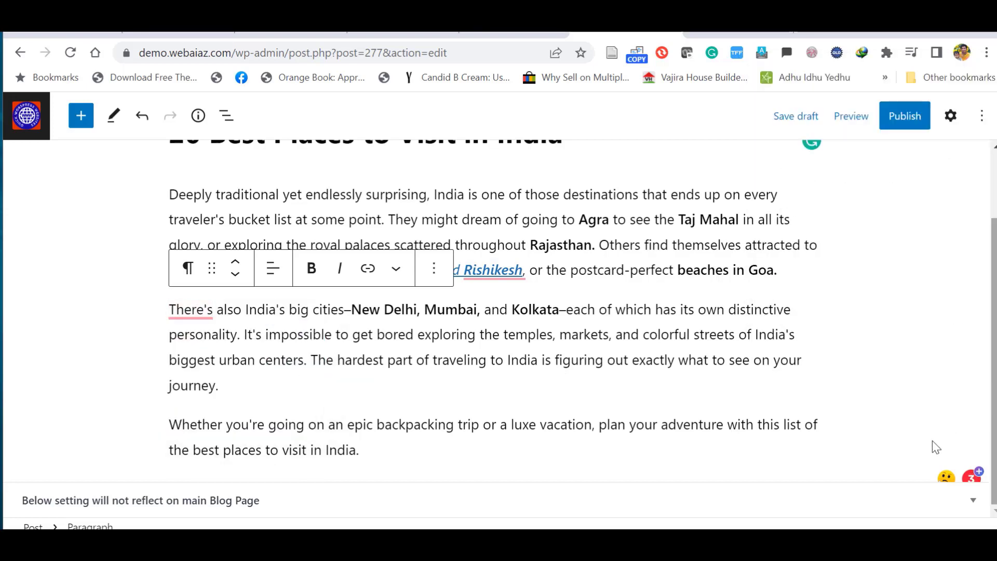
{"action": "left_click", "coordinate": [933, 441]}
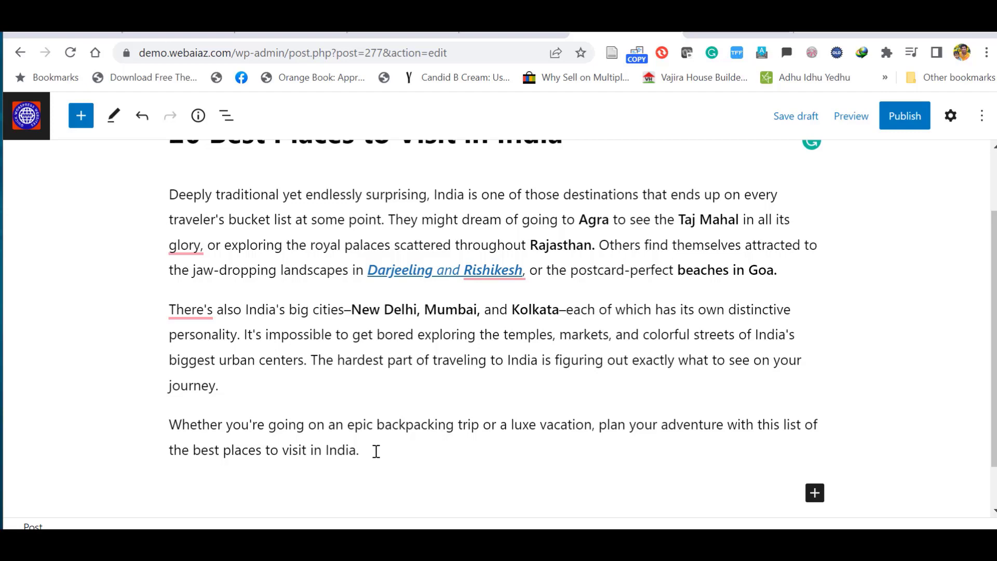
Insert a Columns block with the 50 / 50 variation below the last paragraph.
{"action": "scroll", "coordinate": [772, 405], "scroll_direction": "down", "scroll_amount": 1}
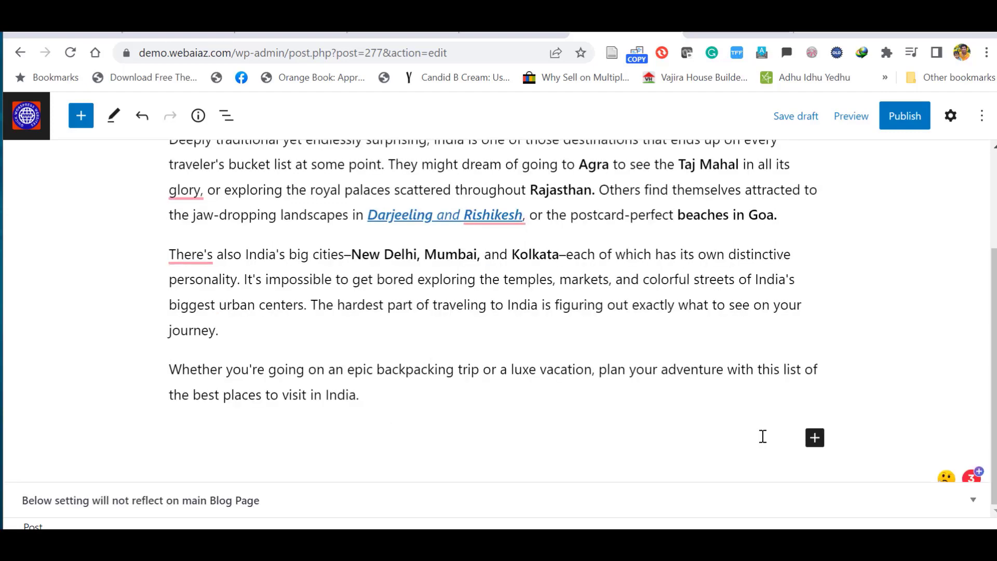
{"action": "left_click", "coordinate": [814, 439]}
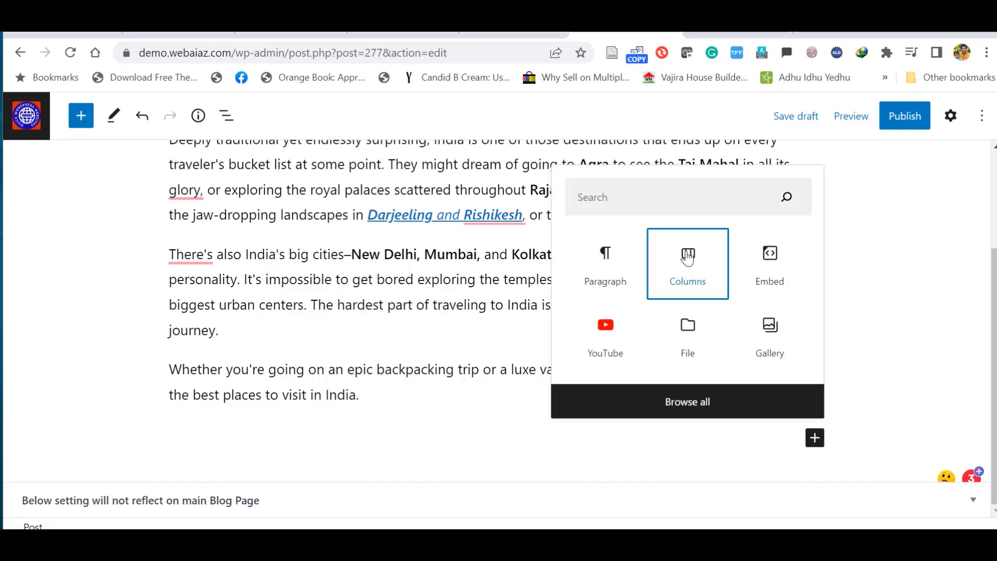
{"action": "left_click", "coordinate": [686, 255]}
{"action": "scroll", "coordinate": [990, 305], "scroll_direction": "down", "scroll_amount": 3}
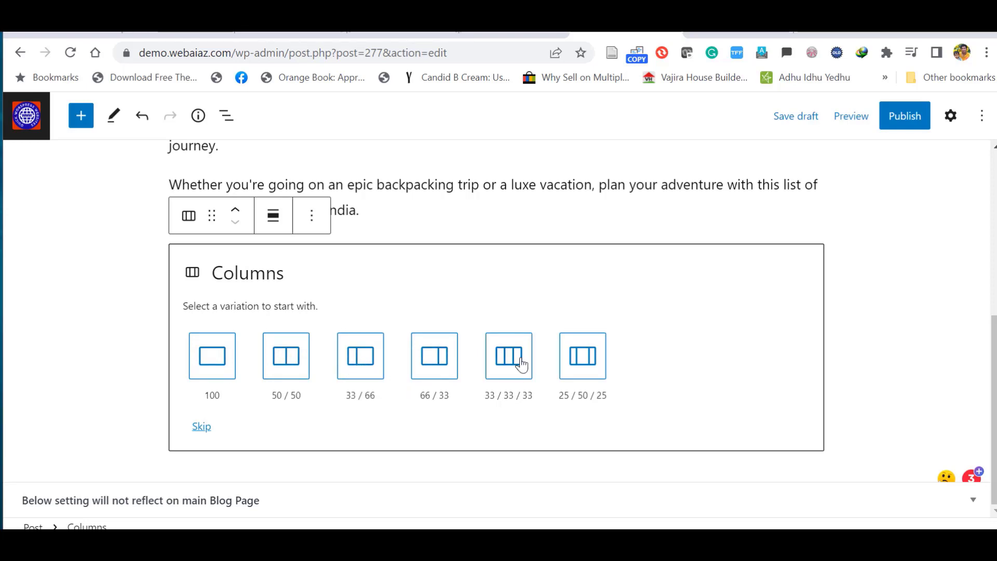
{"action": "left_click", "coordinate": [307, 360]}
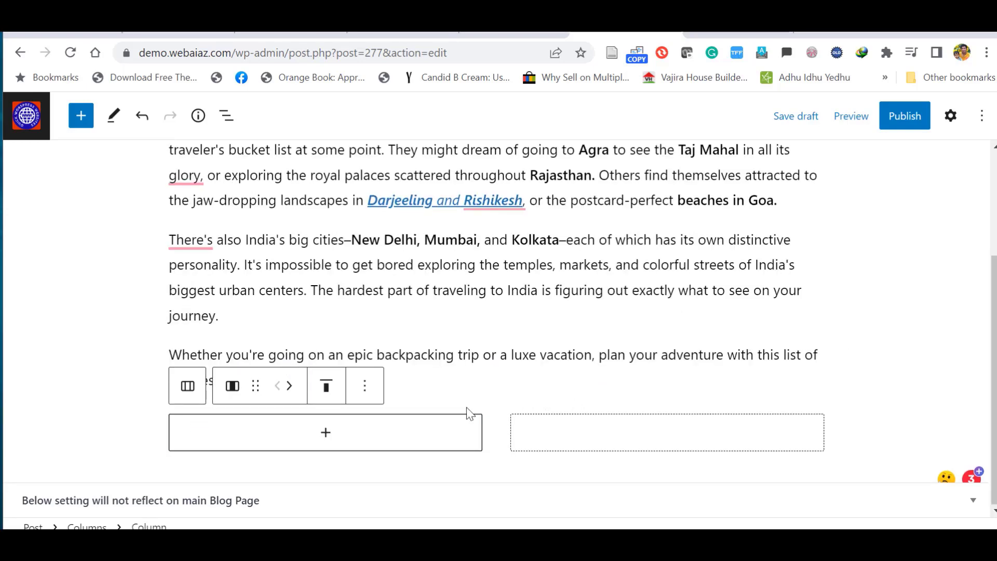
Add an Image block to the first column and upload india-best-places-to-visit-agra.jpg from the India folder into it.
{"action": "left_click", "coordinate": [326, 434]}
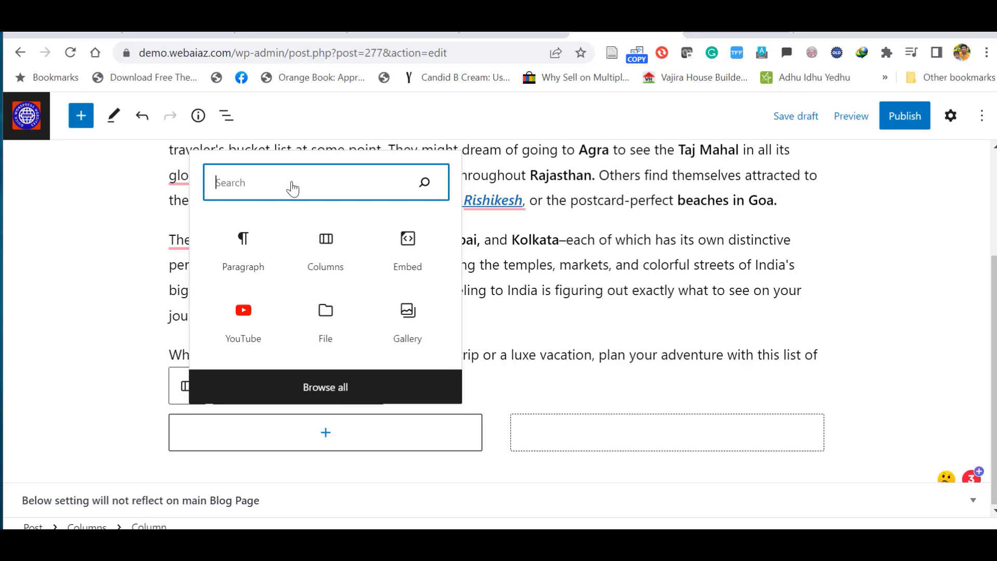
{"action": "type", "text": "im"}
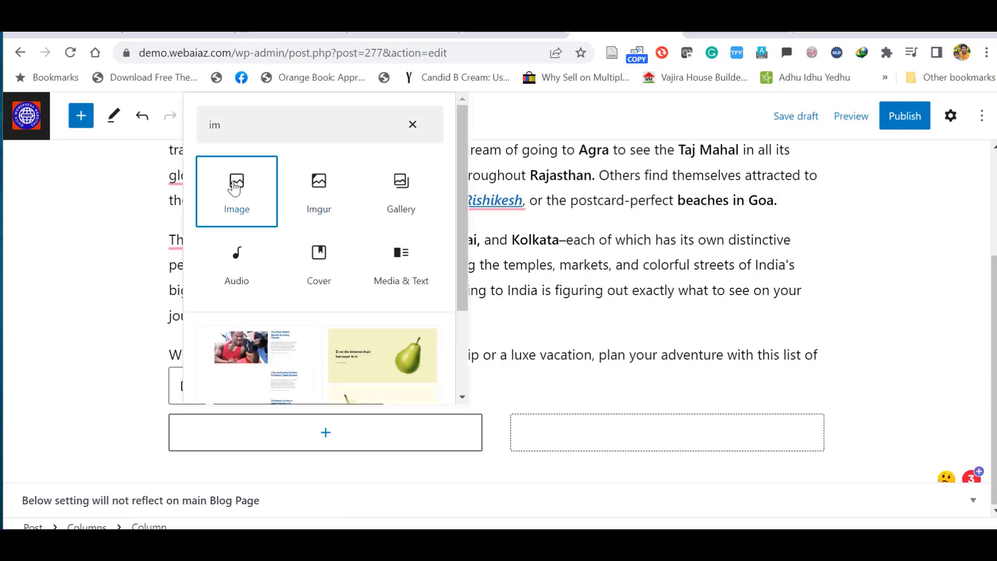
{"action": "left_click", "coordinate": [235, 188]}
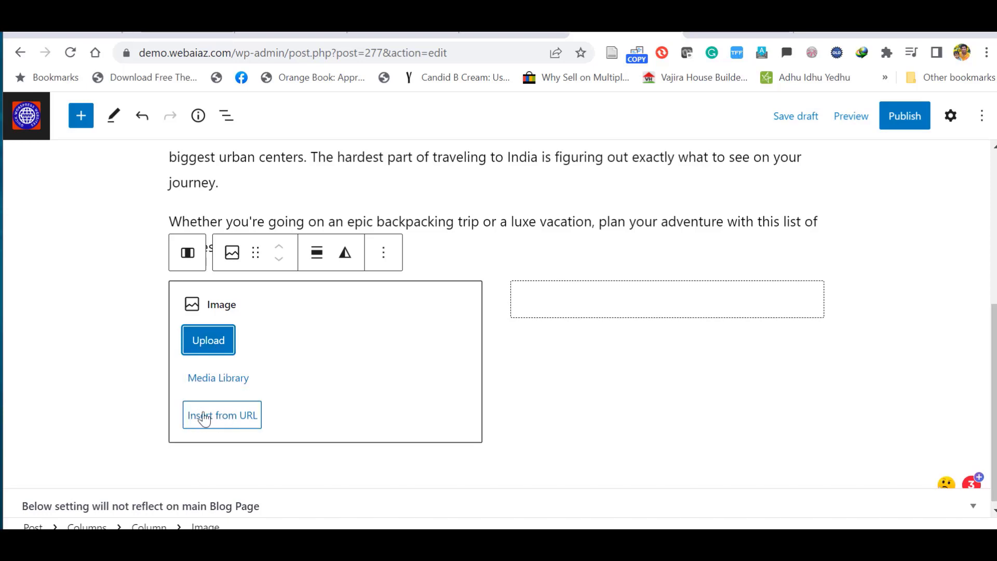
{"action": "left_click", "coordinate": [198, 156]}
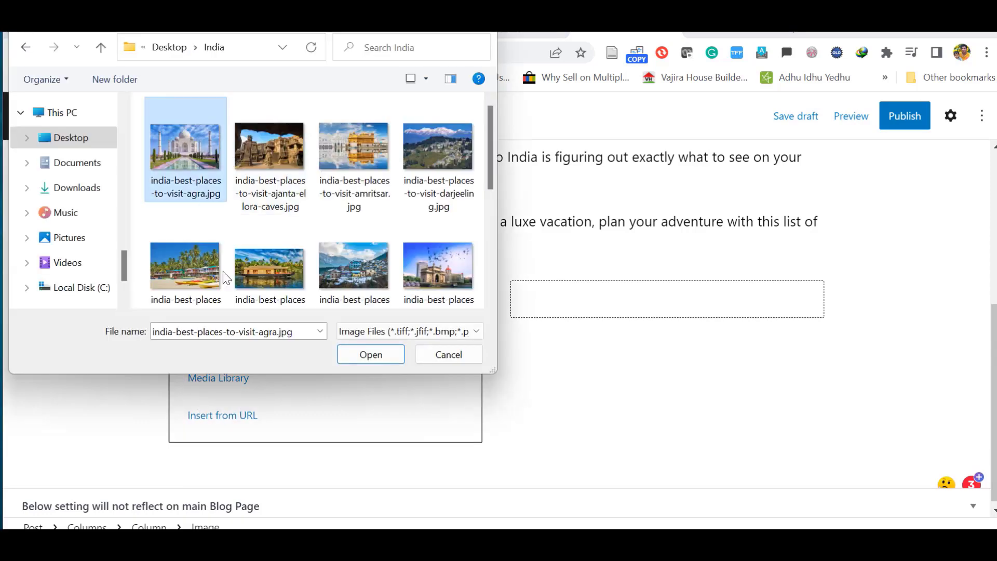
{"action": "left_click", "coordinate": [358, 358]}
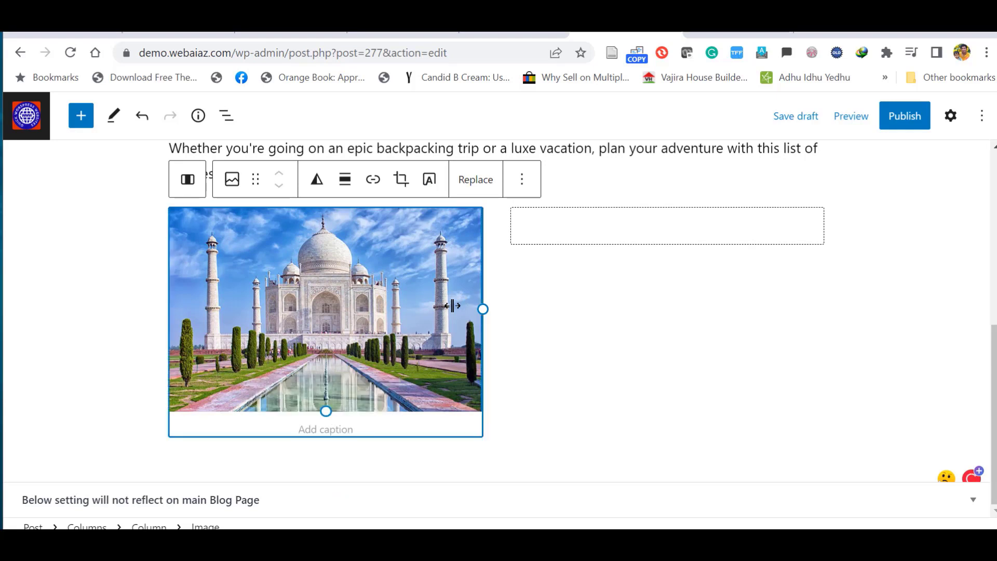
Enlarge the Taj Mahal image slightly and give it the bold, italic caption "Thaj Mahal India".
{"action": "left_click_drag", "start_coordinate": [483, 309], "coordinate": [486, 370]}
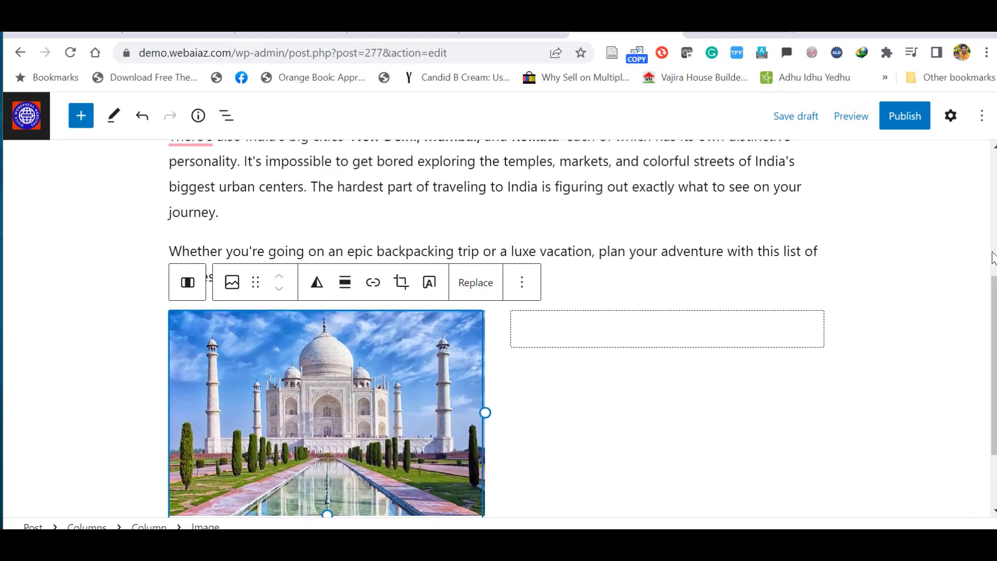
{"action": "left_click_drag", "start_coordinate": [994, 332], "coordinate": [994, 362]}
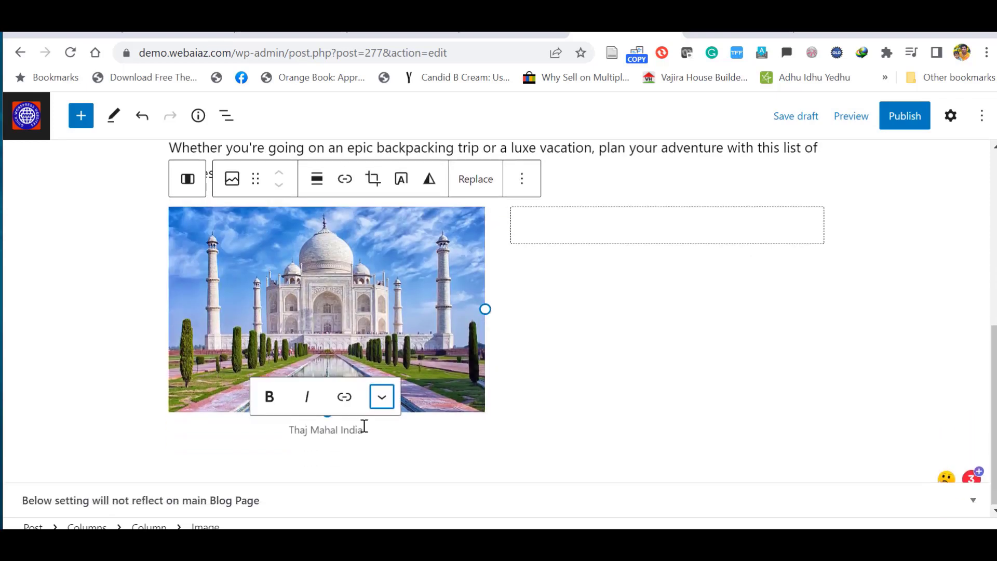
{"action": "mouse_move", "coordinate": [288, 430]}
{"action": "left_mouse_down"}
{"action": "mouse_move", "coordinate": [351, 425]}
{"action": "mouse_move", "coordinate": [291, 430]}
{"action": "left_mouse_up"}
{"action": "left_click", "coordinate": [374, 435]}
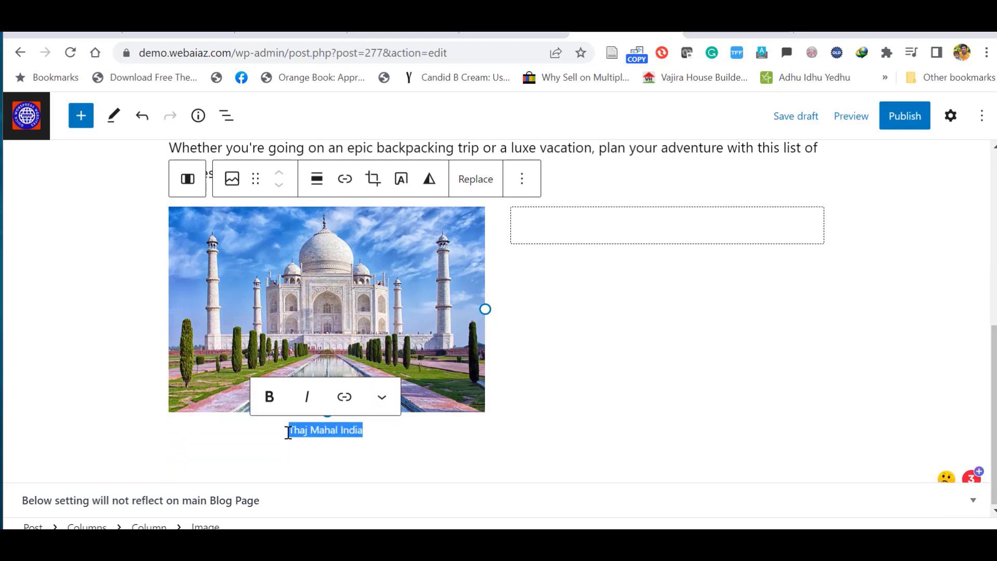
{"action": "left_click", "coordinate": [269, 404]}
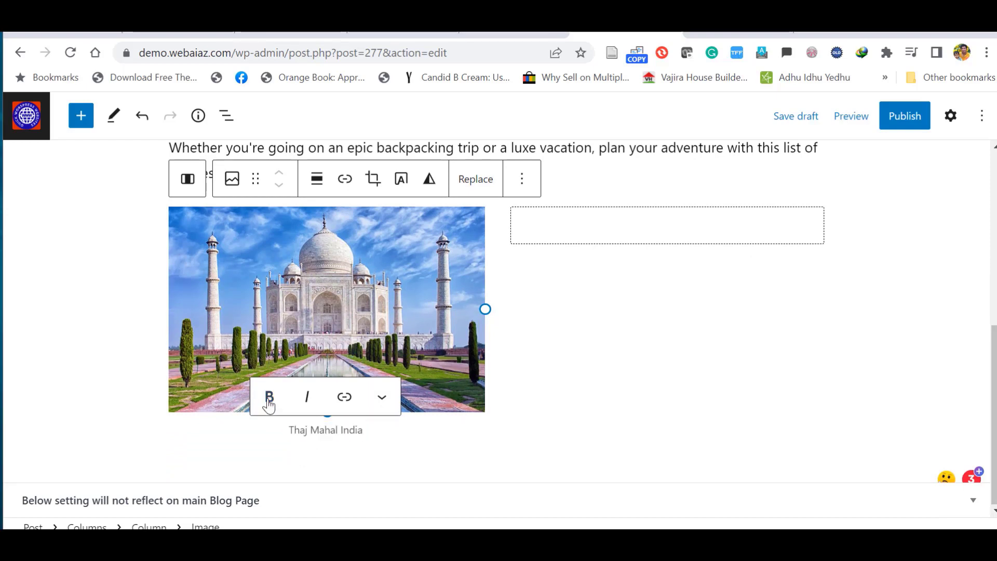
{"action": "left_click", "coordinate": [307, 403]}
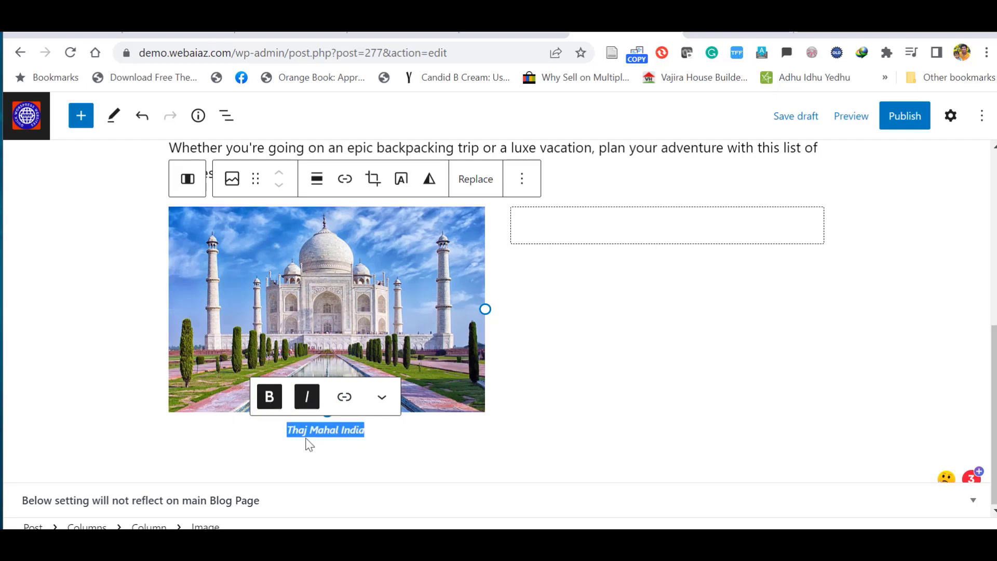
{"action": "left_click", "coordinate": [345, 397]}
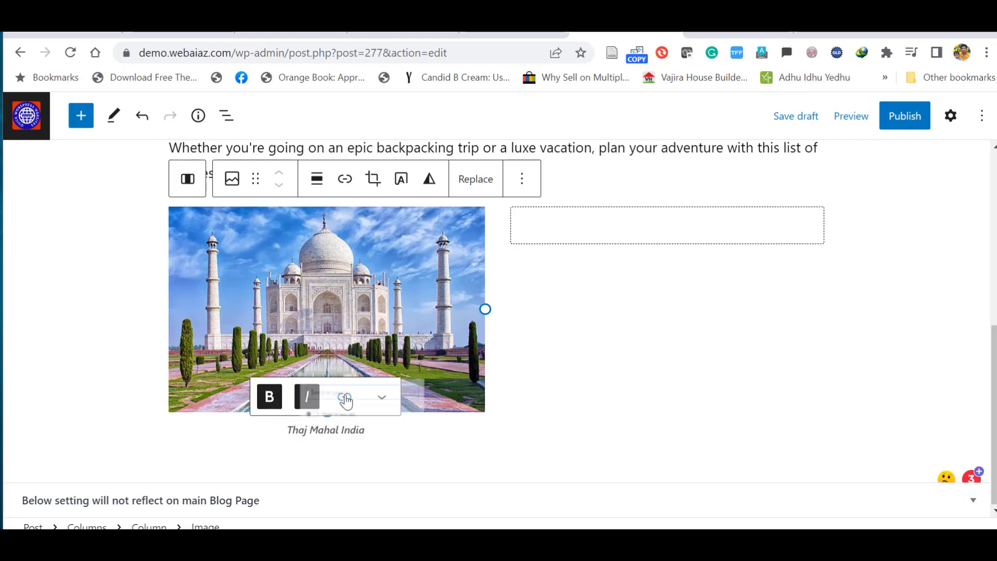
{"action": "left_click", "coordinate": [570, 393]}
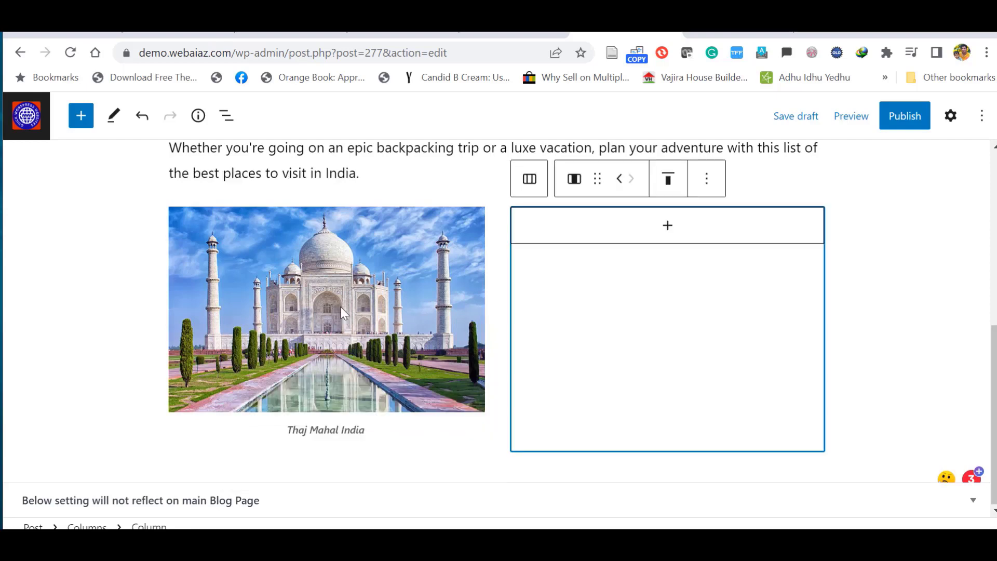
{"action": "left_click", "coordinate": [341, 312]}
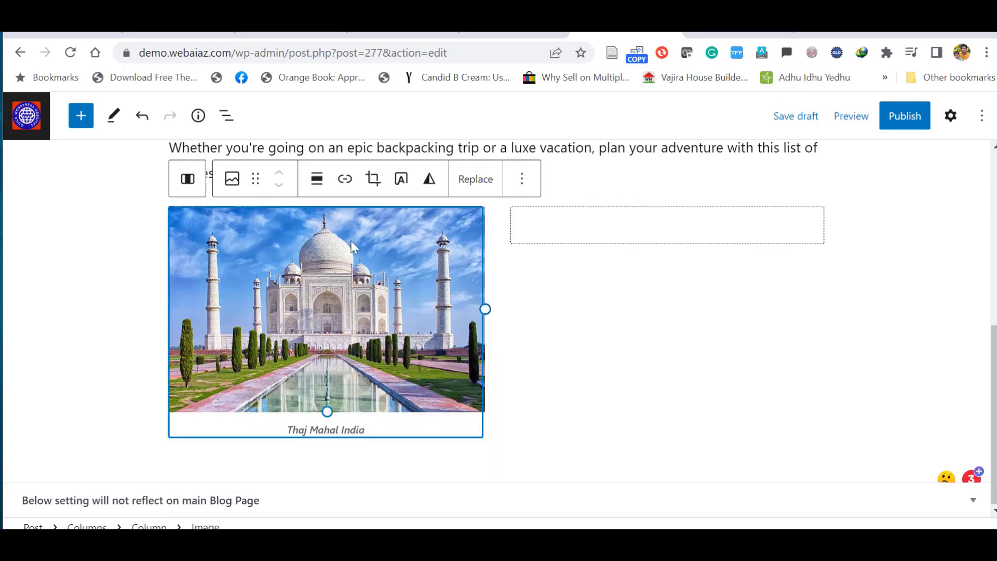
{"action": "left_click", "coordinate": [344, 181]}
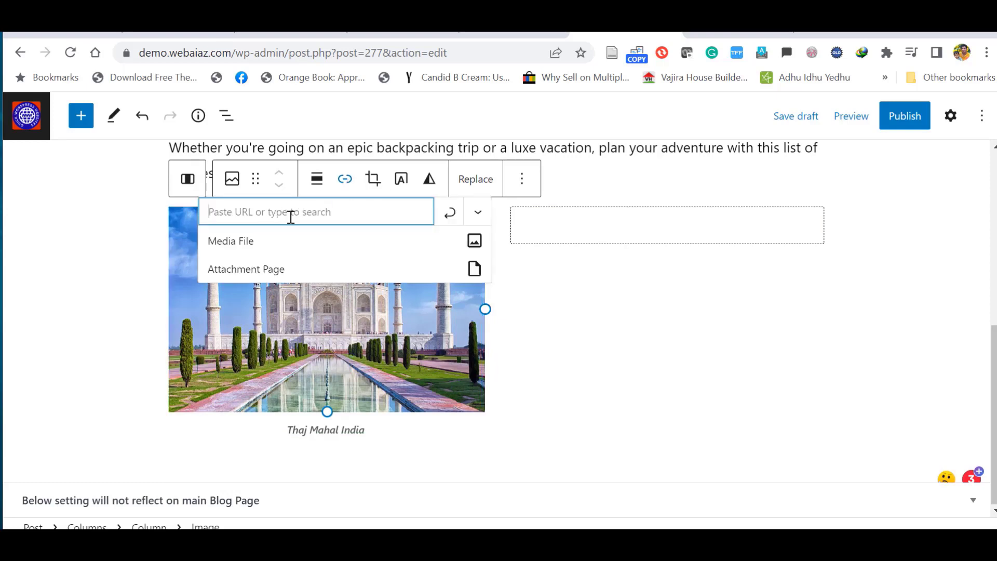
{"action": "left_click", "coordinate": [407, 326]}
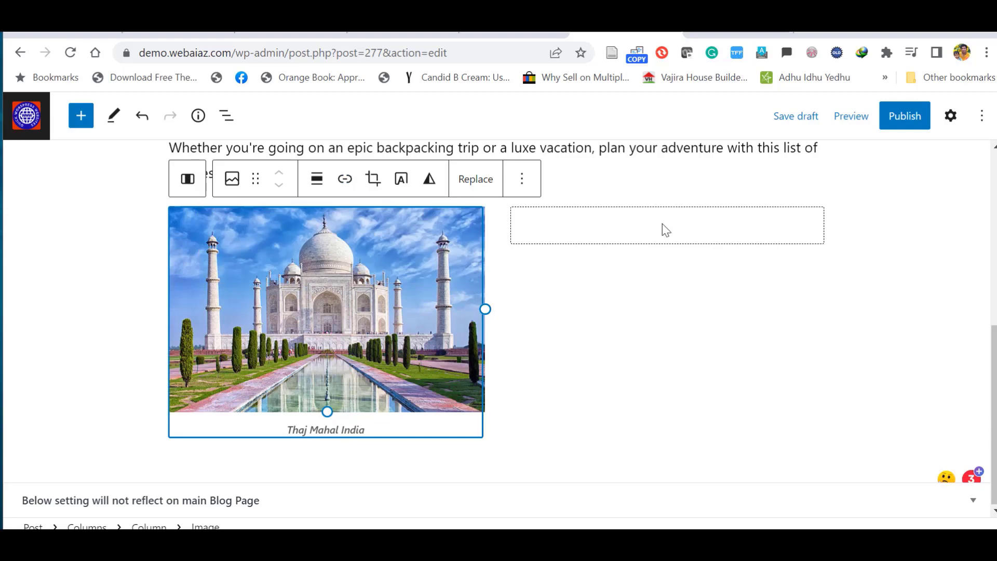
Add an Image block to the second column, upload india-best-places-to-visit-goa.jpg into it and caption it "Goa".
{"action": "left_click", "coordinate": [670, 227]}
{"action": "left_click", "coordinate": [668, 227]}
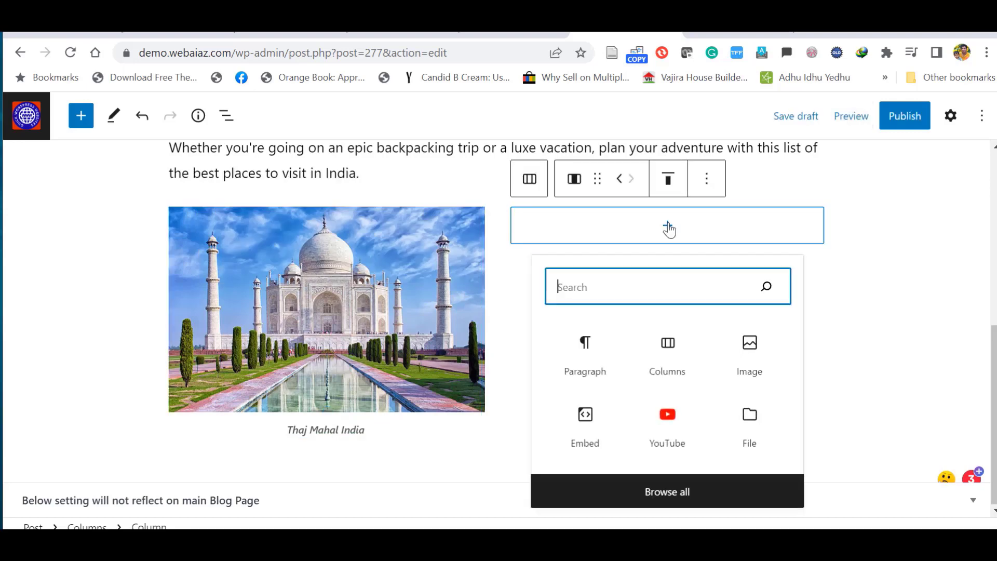
{"action": "left_click", "coordinate": [752, 347]}
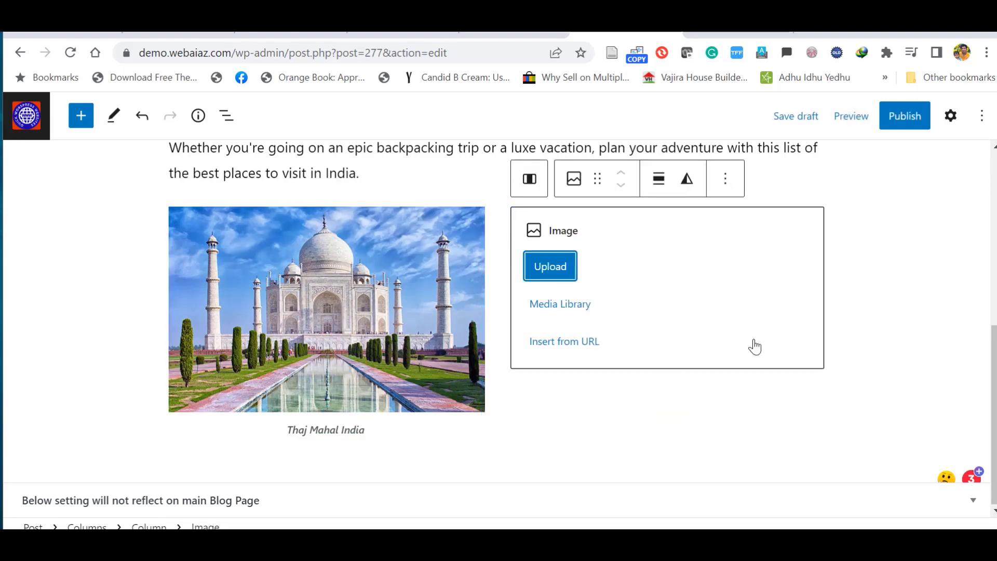
{"action": "left_click", "coordinate": [561, 276]}
{"action": "left_click", "coordinate": [185, 266]}
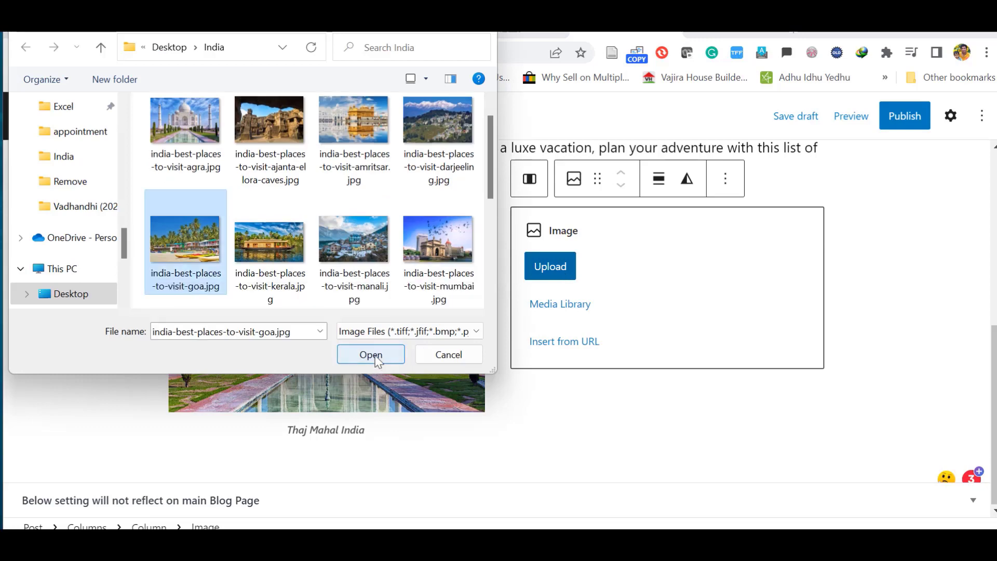
{"action": "left_click", "coordinate": [371, 355]}
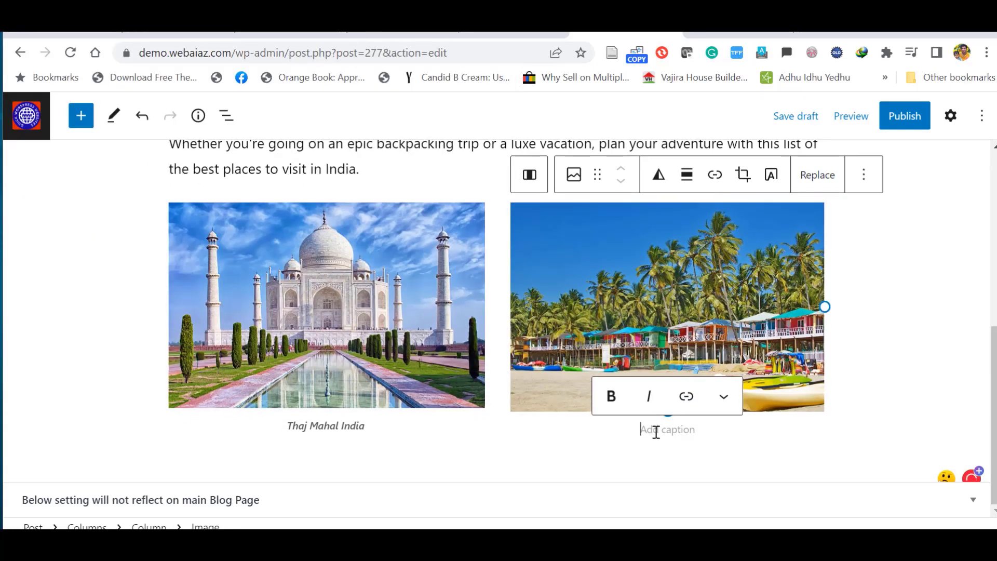
{"action": "type", "text": "Goa"}
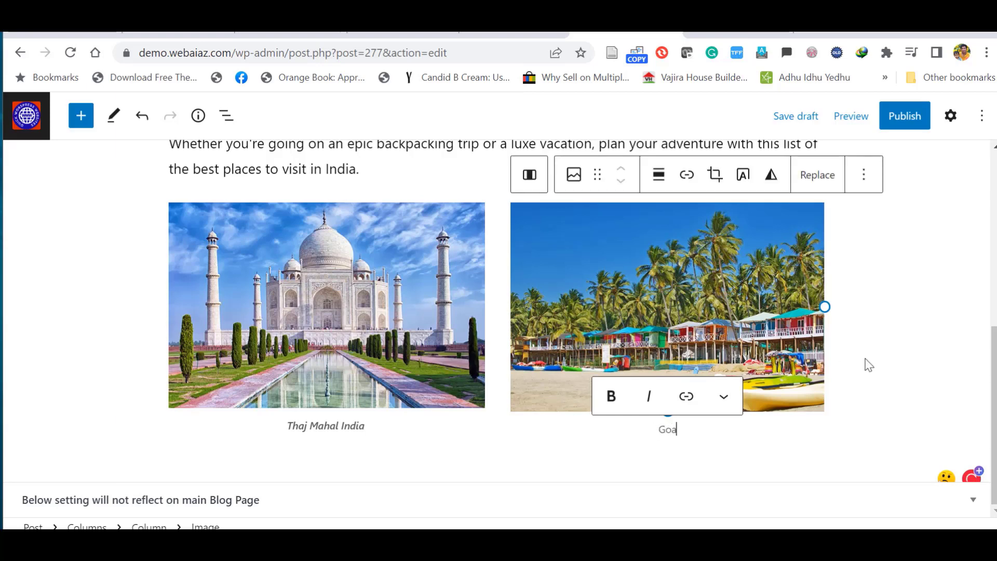
Apply the Rounded style to both the Goa image and the Taj Mahal image.
{"action": "scroll", "coordinate": [655, 361], "scroll_direction": "up", "scroll_amount": 1}
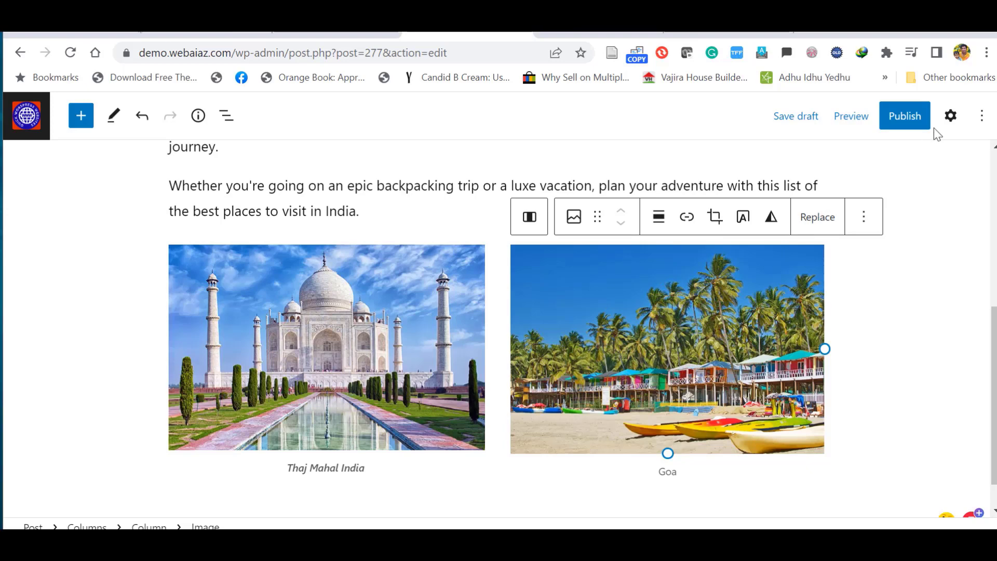
{"action": "left_click", "coordinate": [950, 121]}
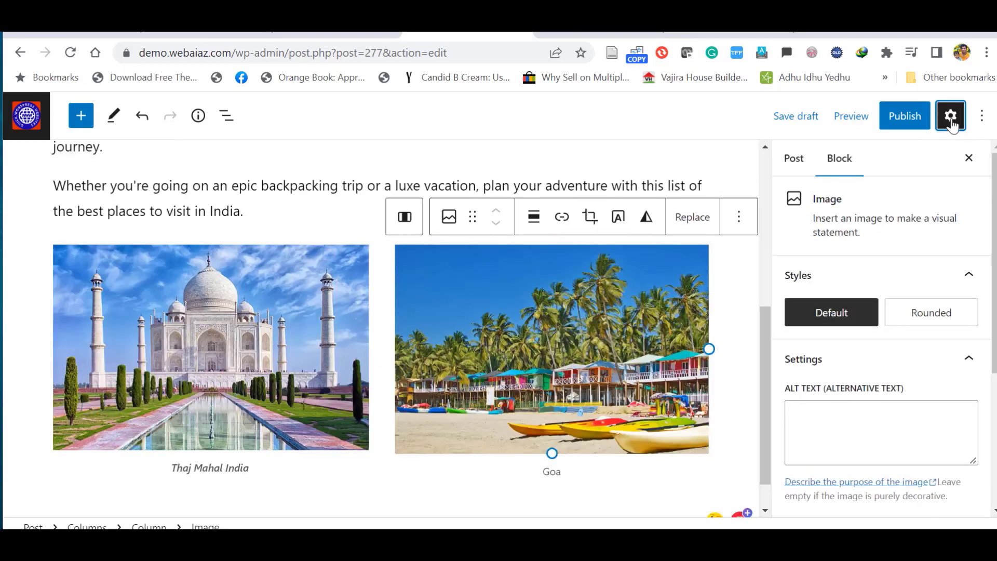
{"action": "left_click", "coordinate": [600, 314]}
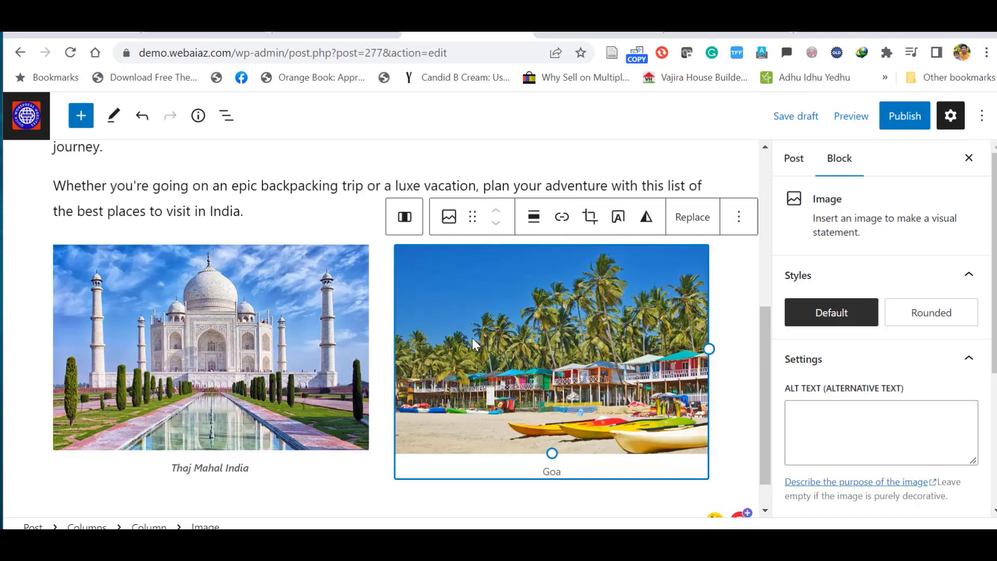
{"action": "left_click", "coordinate": [928, 314]}
{"action": "left_click", "coordinate": [242, 360]}
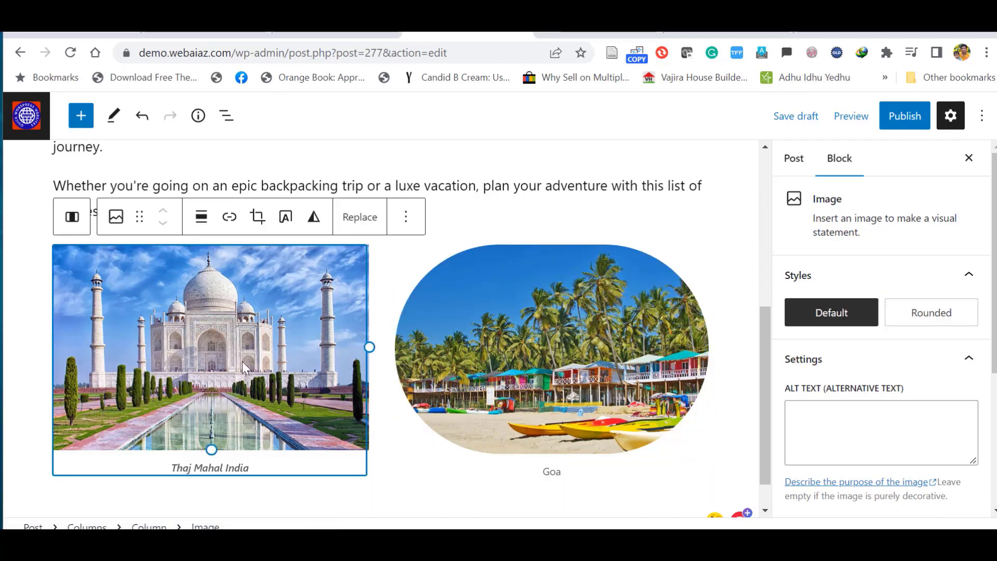
{"action": "left_click", "coordinate": [918, 319]}
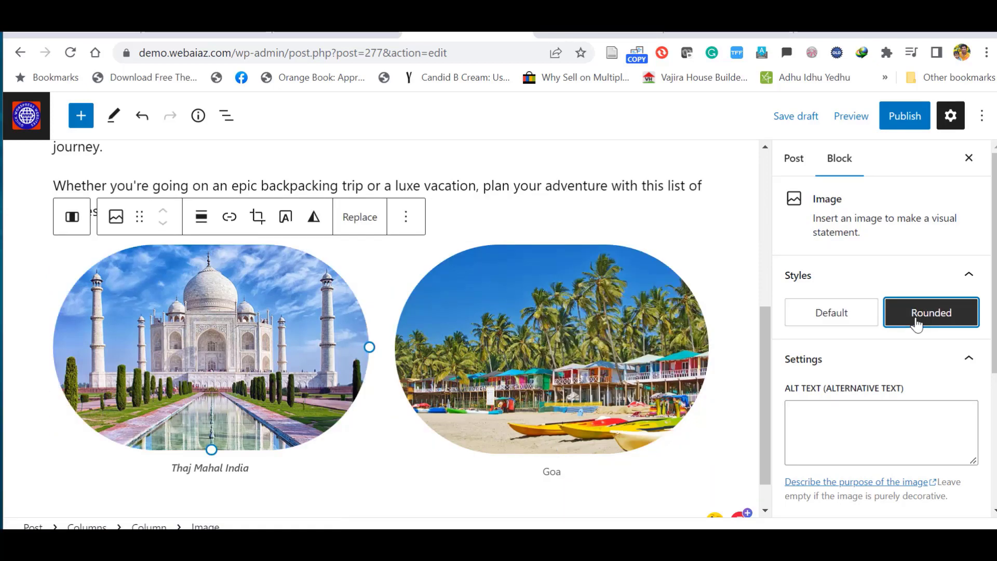
{"action": "scroll", "coordinate": [990, 289], "scroll_direction": "down", "scroll_amount": 5}
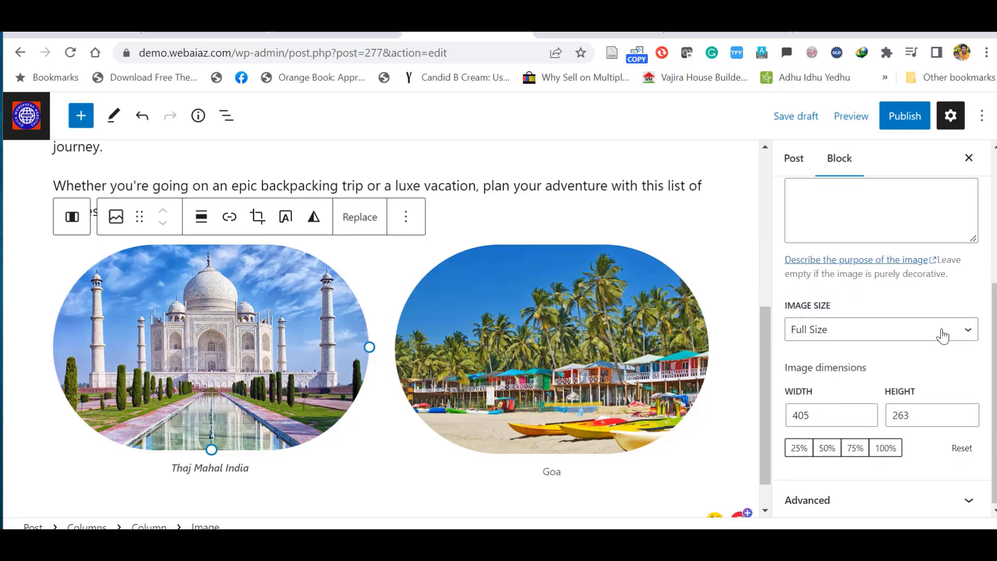
{"action": "left_click", "coordinate": [942, 335]}
{"action": "left_click", "coordinate": [943, 335]}
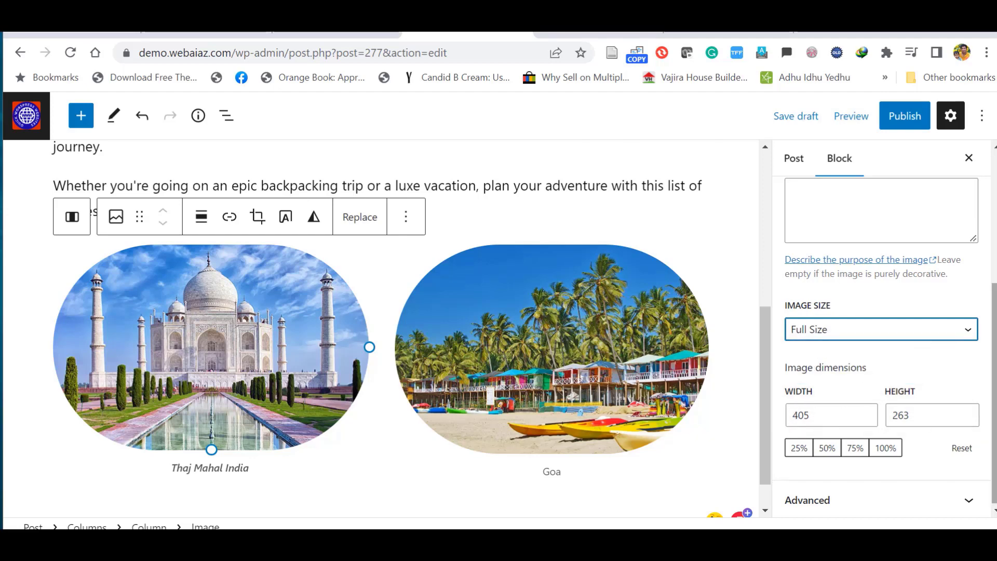
Insert a Heading block below the image columns with the text "1. Agra".
{"action": "left_click_drag", "start_coordinate": [994, 406], "coordinate": [994, 410]}
{"action": "left_click", "coordinate": [722, 440]}
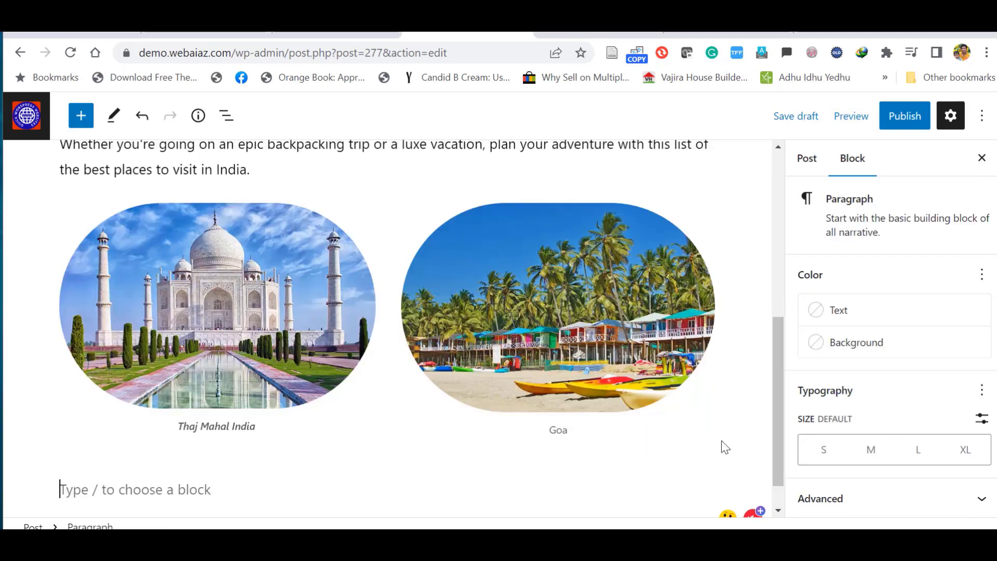
{"action": "left_click_drag", "start_coordinate": [778, 427], "coordinate": [774, 459]}
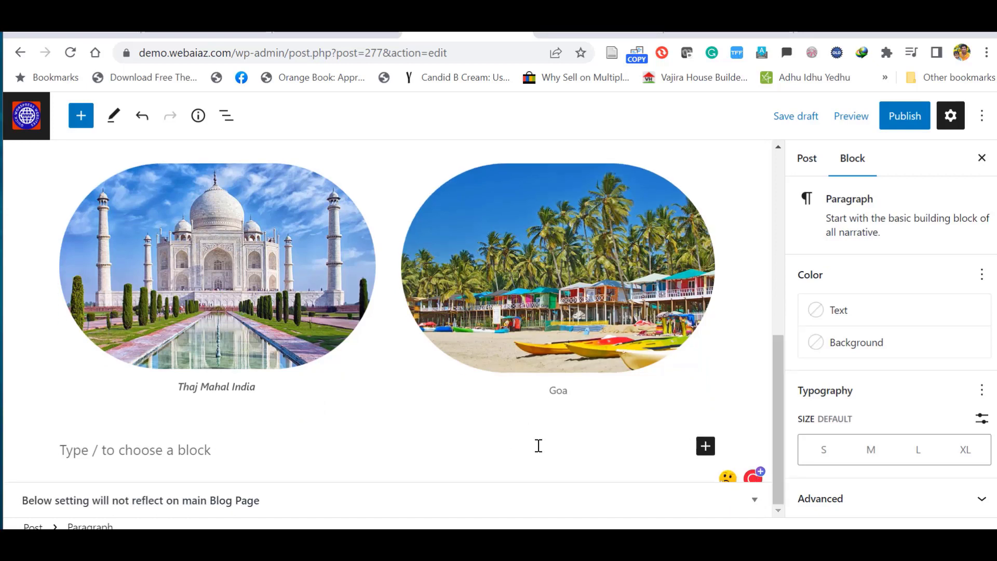
{"action": "left_click", "coordinate": [705, 448]}
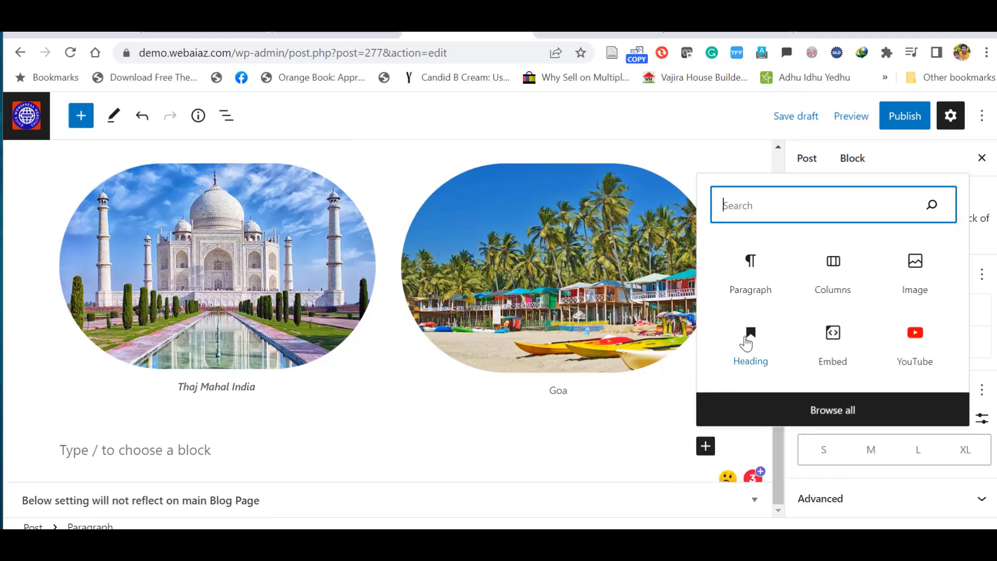
{"action": "left_click", "coordinate": [750, 340]}
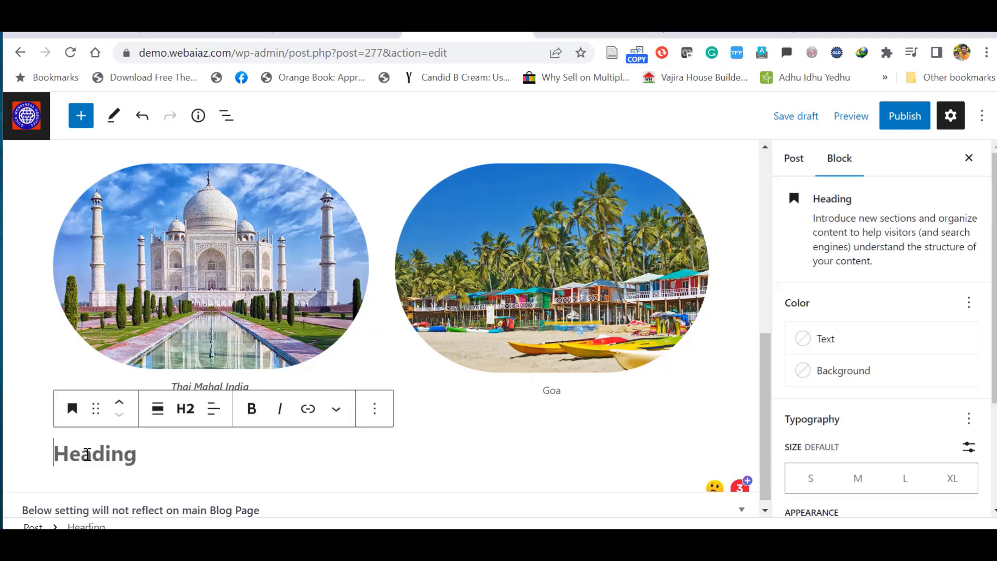
{"action": "type", "text": "1. Agra"}
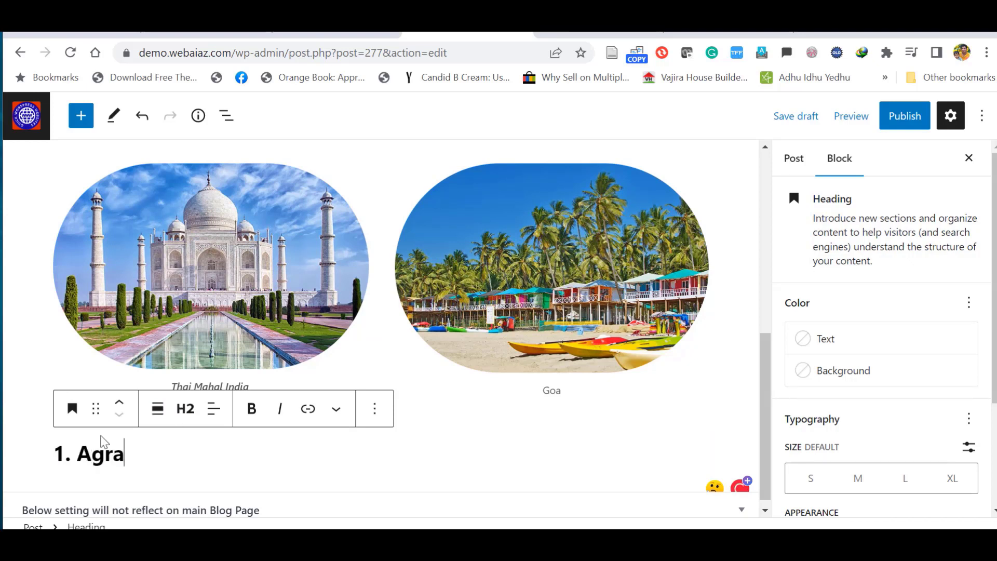
Try heading level H1 on "1. Agra" and settle on H4.
{"action": "left_click", "coordinate": [177, 415]}
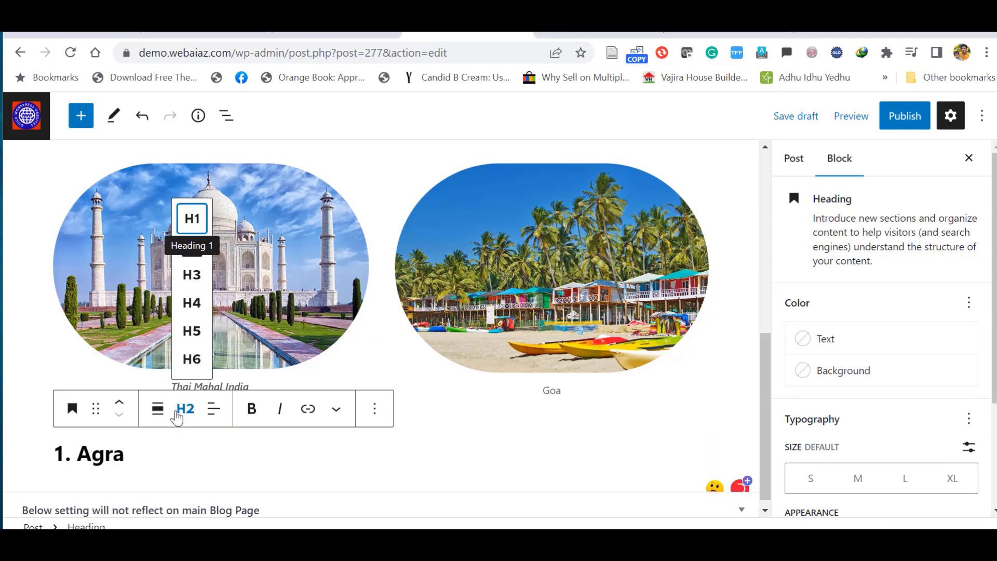
{"action": "left_click", "coordinate": [189, 221]}
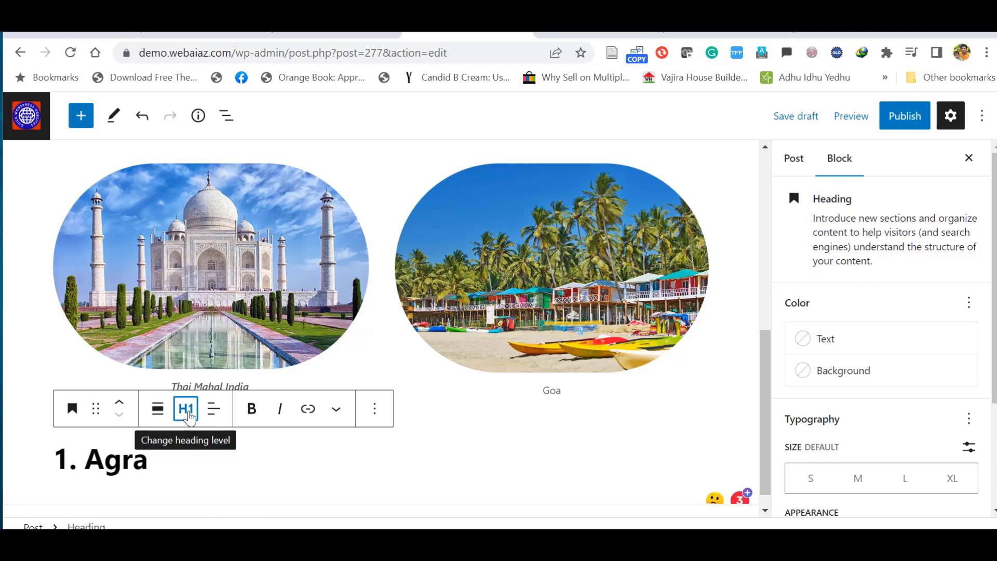
{"action": "left_click", "coordinate": [185, 409]}
{"action": "left_click", "coordinate": [192, 302]}
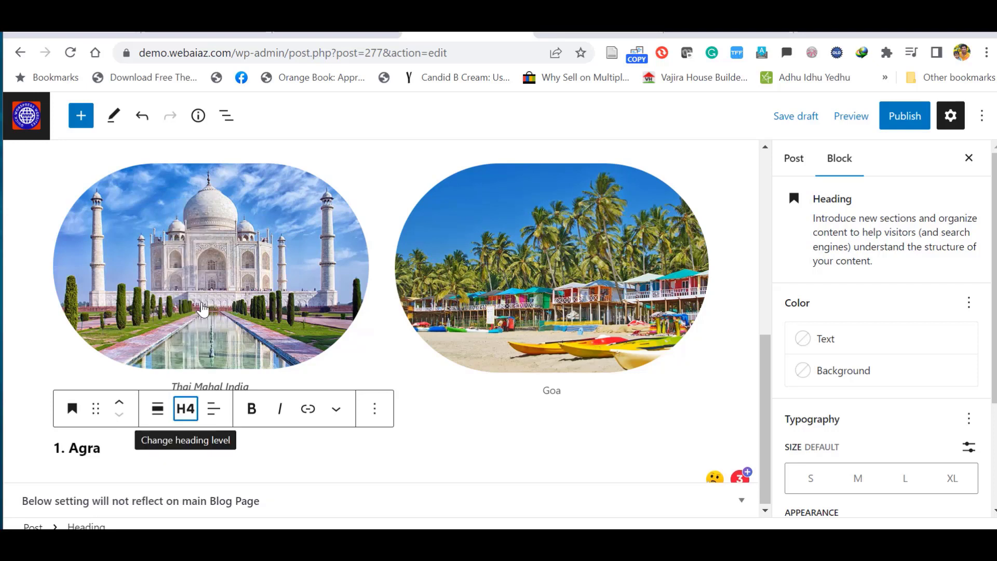
Add a paragraph beginning "The city in Uttar Pradesh is chock-full of marvelous Mughal monuments" below the Agra heading and set its text size to S.
{"action": "left_click", "coordinate": [464, 480]}
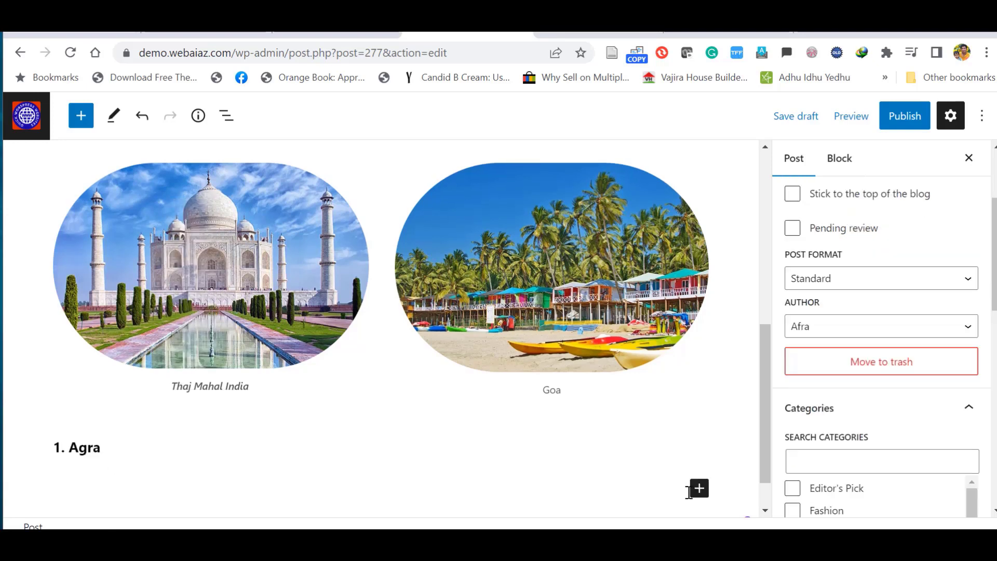
{"action": "scroll", "coordinate": [690, 467], "scroll_direction": "down", "scroll_amount": 1}
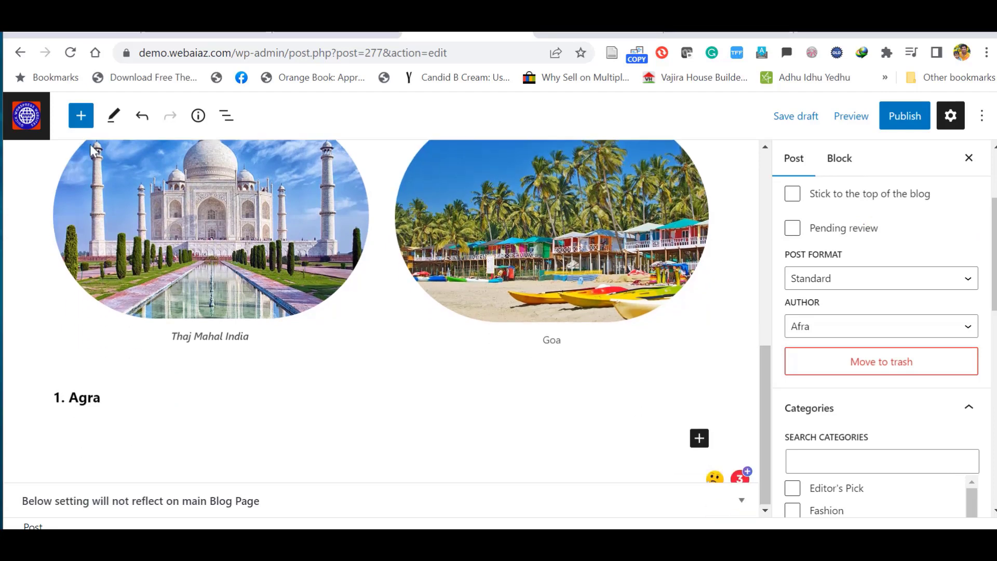
{"action": "left_click", "coordinate": [77, 120]}
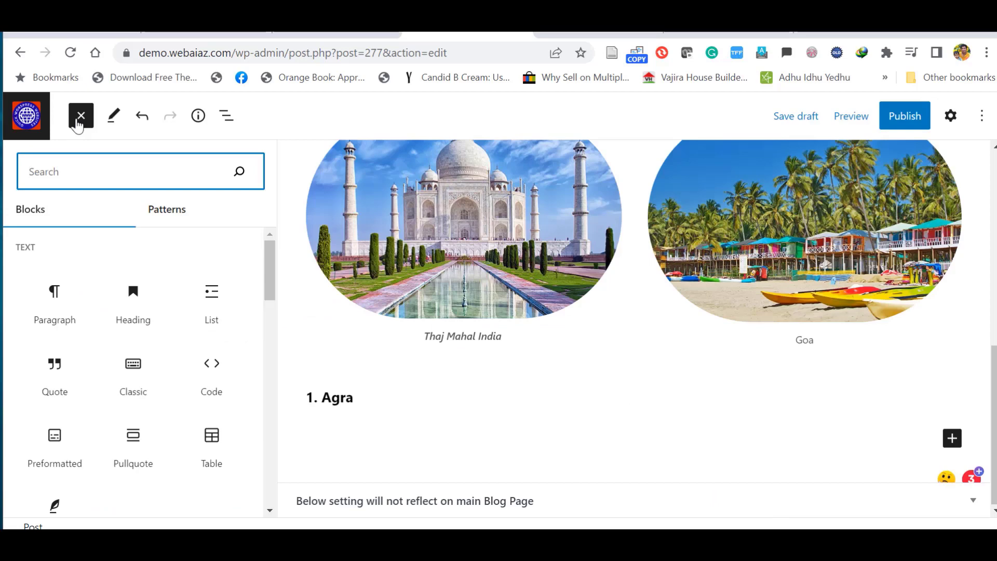
{"action": "mouse_move", "coordinate": [51, 289]}
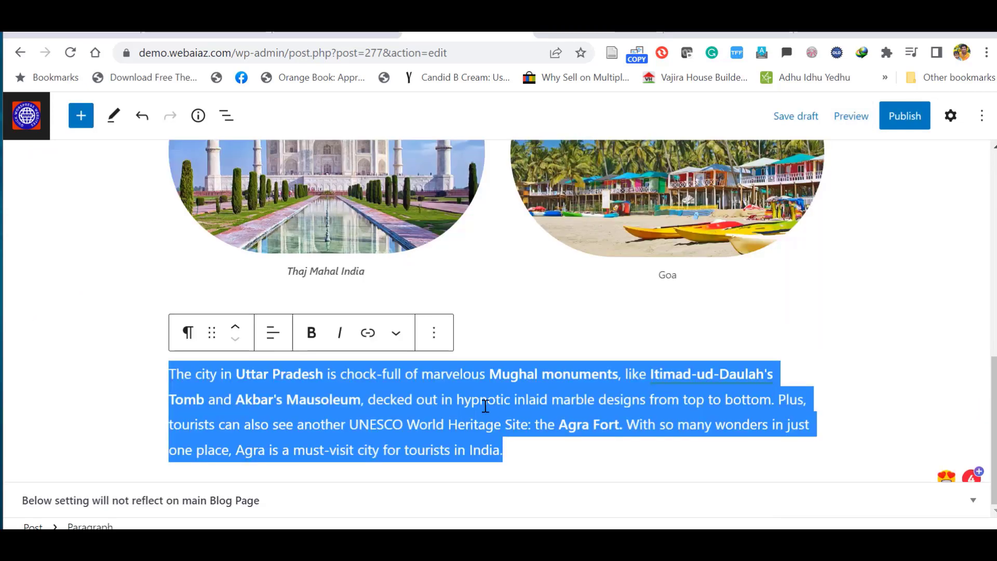
{"action": "left_click", "coordinate": [435, 337]}
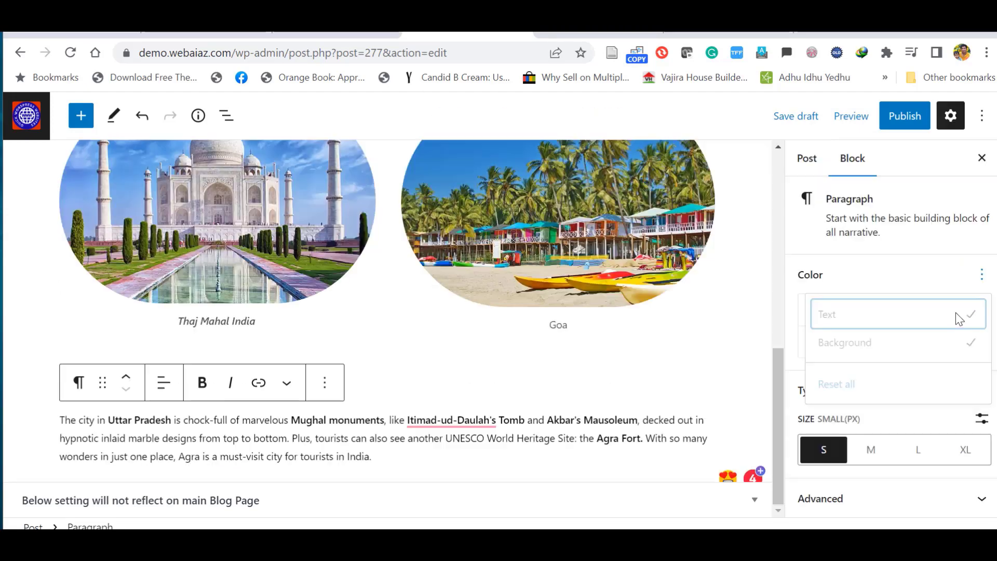
Give the paragraph under "1. Agra" a solid bluish-gray background color from the default palette.
{"action": "left_click", "coordinate": [777, 381]}
{"action": "left_click", "coordinate": [840, 345]}
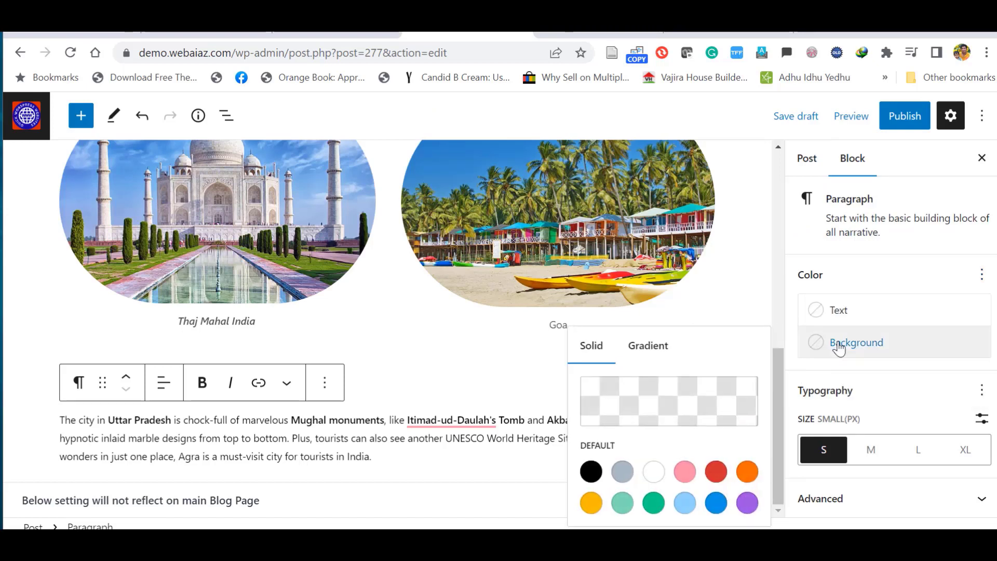
{"action": "left_click", "coordinate": [716, 472]}
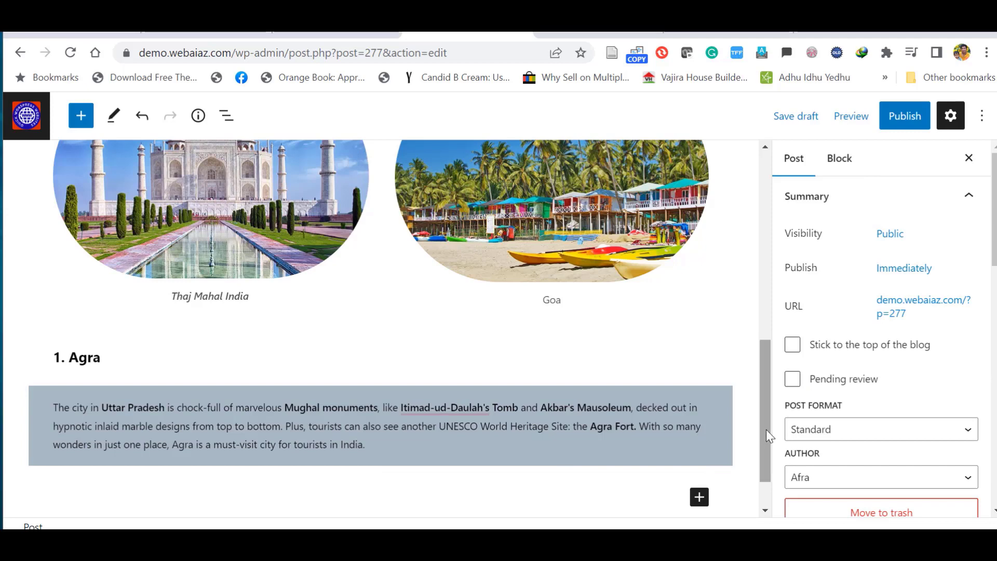
Turn on the drop cap for the New Delhi paragraph beginning "Despite its crowds and chaos".
{"action": "scroll", "coordinate": [765, 429], "scroll_direction": "down", "scroll_amount": 2}
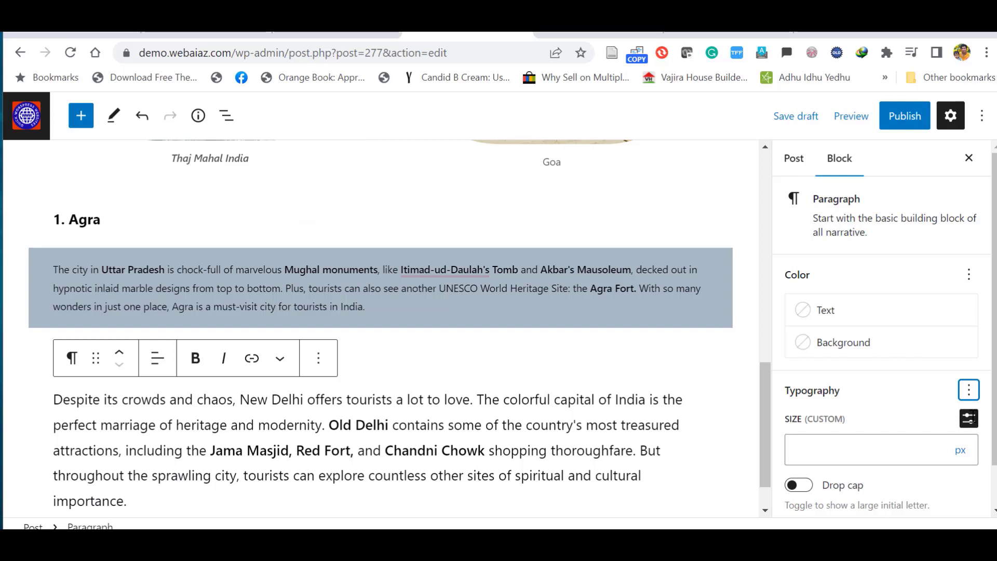
{"action": "left_click", "coordinate": [832, 457]}
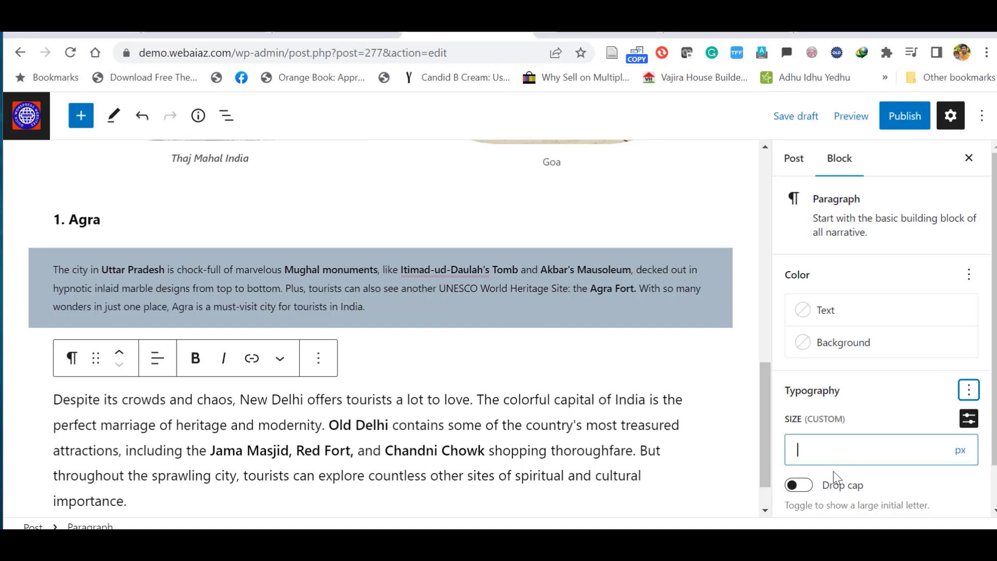
{"action": "left_click", "coordinate": [800, 486]}
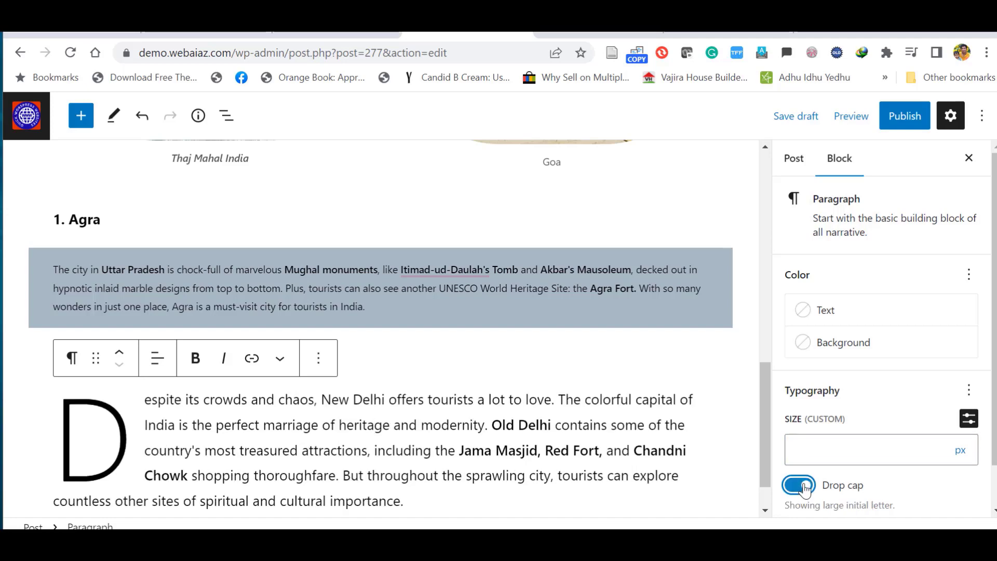
{"action": "left_click", "coordinate": [182, 451]}
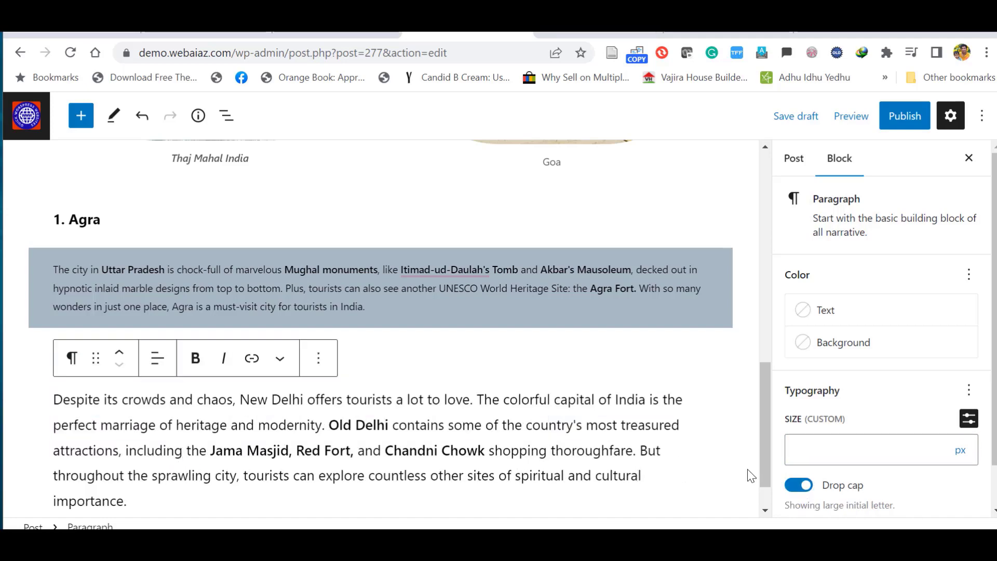
{"action": "left_click", "coordinate": [800, 486]}
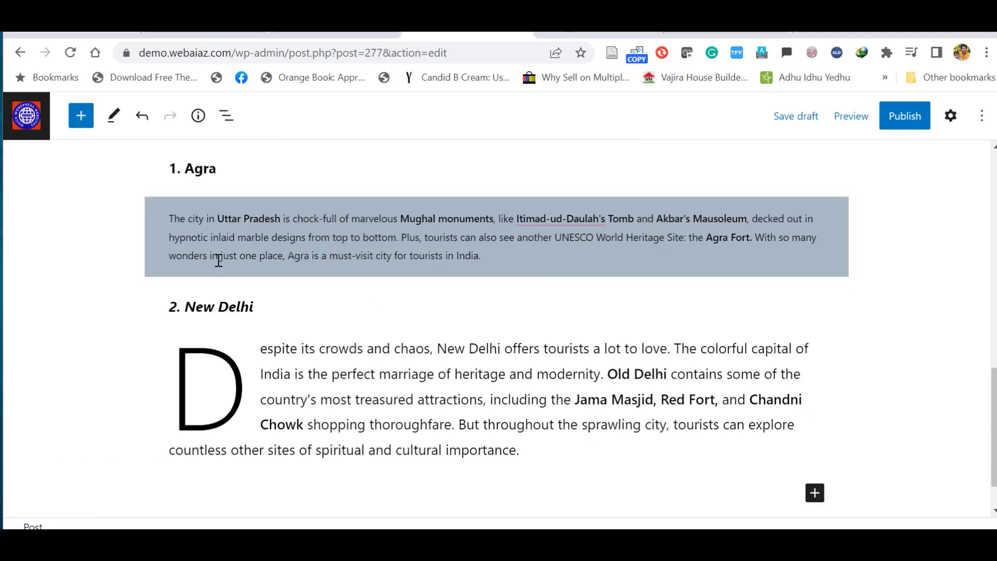
Insert a Quote block below the New Delhi paragraph containing the same text, beginning "Despite its crowds and chaos, New Delhi offers tourists a lot to love".
{"action": "left_click", "coordinate": [90, 126]}
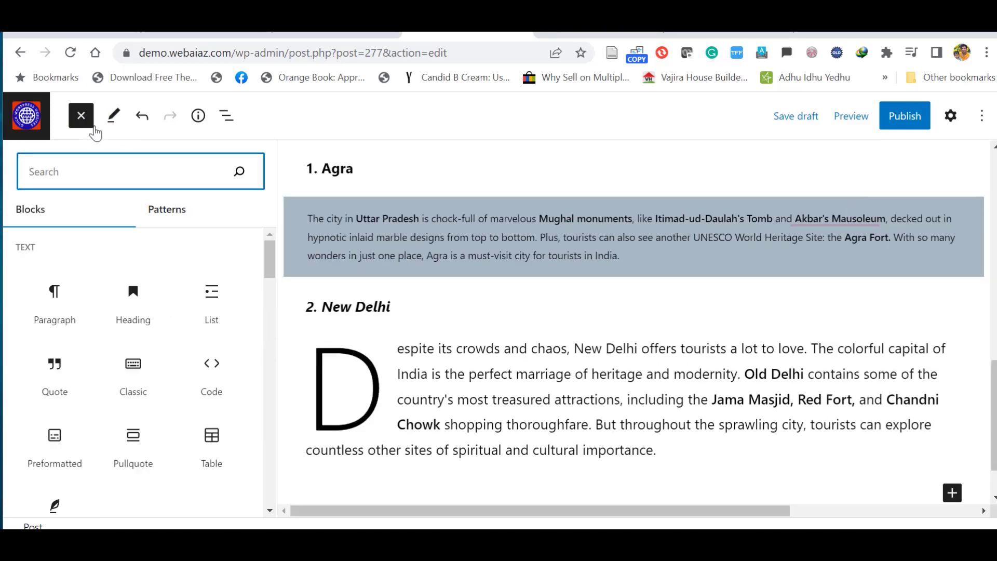
{"action": "type", "text": "qu"}
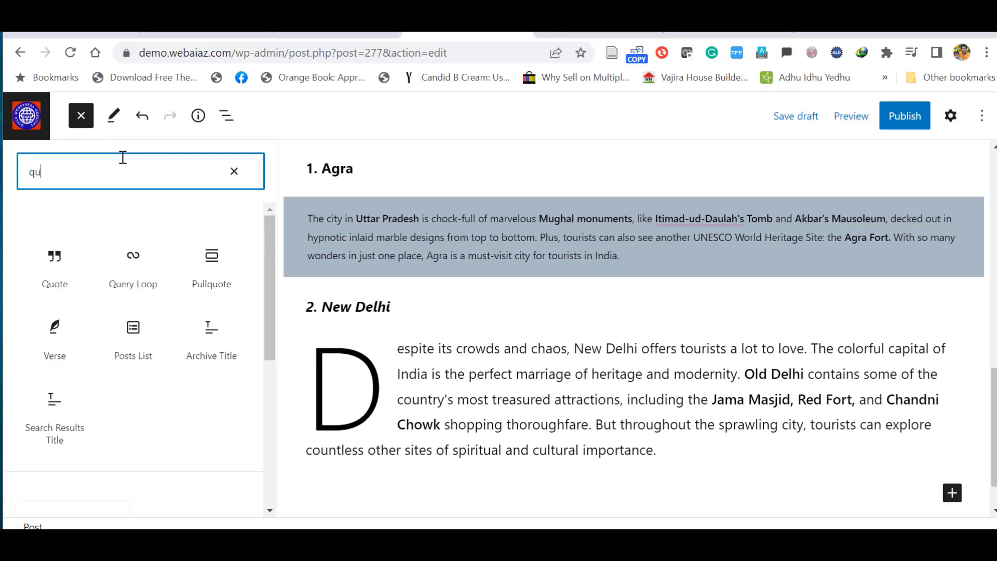
{"action": "left_click", "coordinate": [55, 262]}
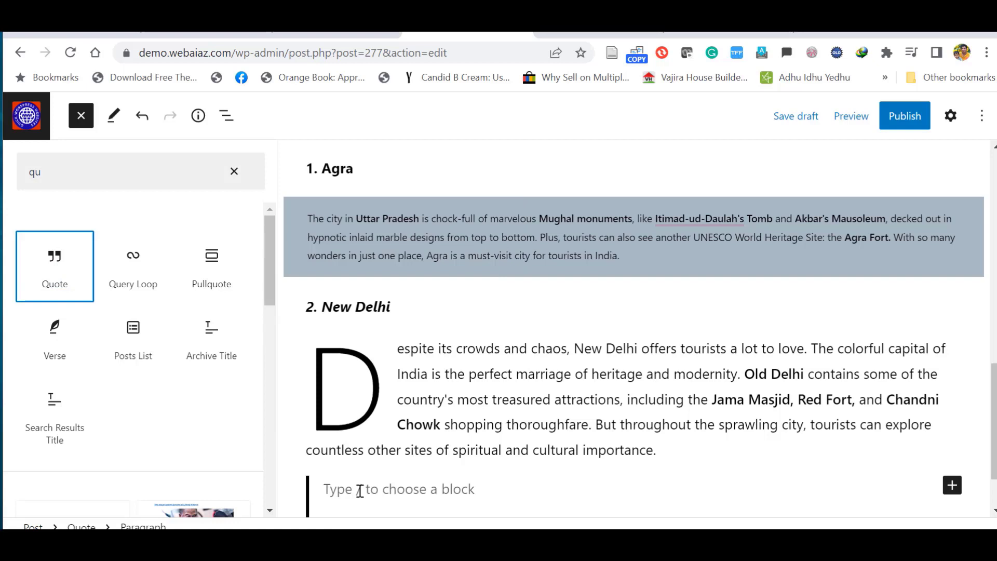
{"action": "type", "text": "Despite its crowds and chaos, New Delhi offers tourists a lot to love. The colorful capital of India is the perfect marriage of heritage and modernity. Old Delhi contains some of the country's most treasured attractions, including the Jama Masjid, Red Fort, and Chandni Chowk shopping thoroughfare. But throughout the sprawling city, tourists can explore countless other sites of spiritual and cultural importance."}
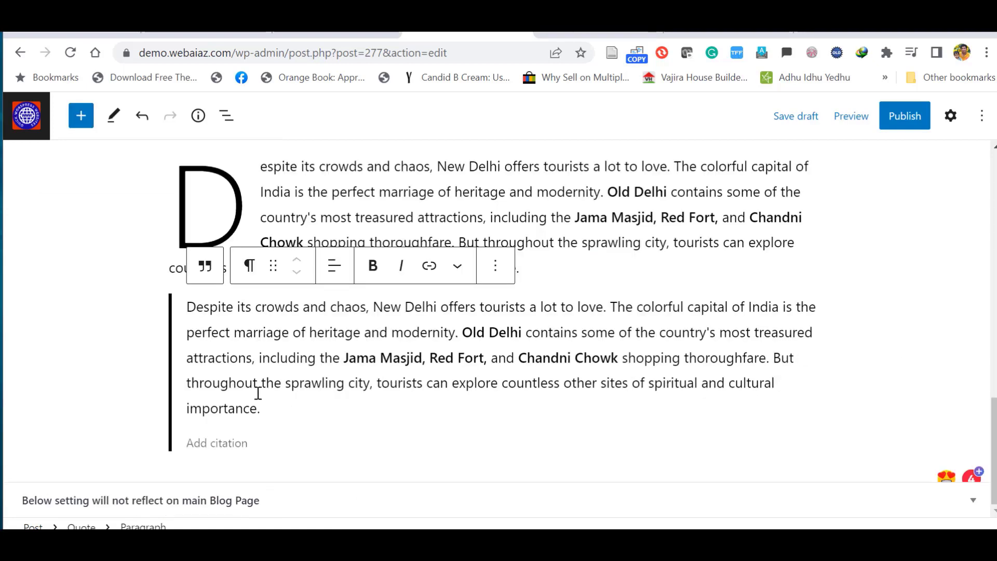
Add the citation "Modi" to the New Delhi quote.
{"action": "left_click", "coordinate": [204, 266]}
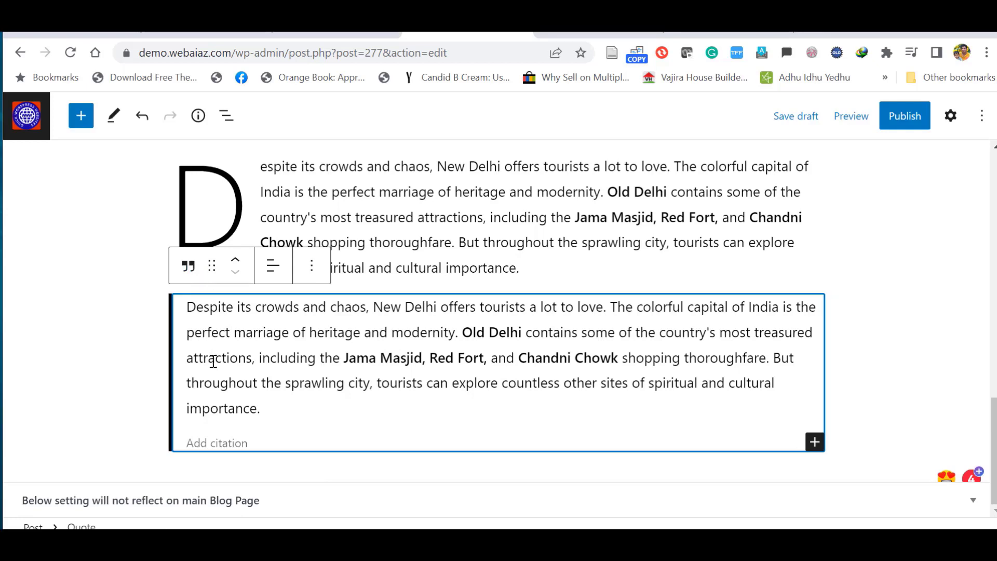
{"action": "left_click", "coordinate": [210, 437]}
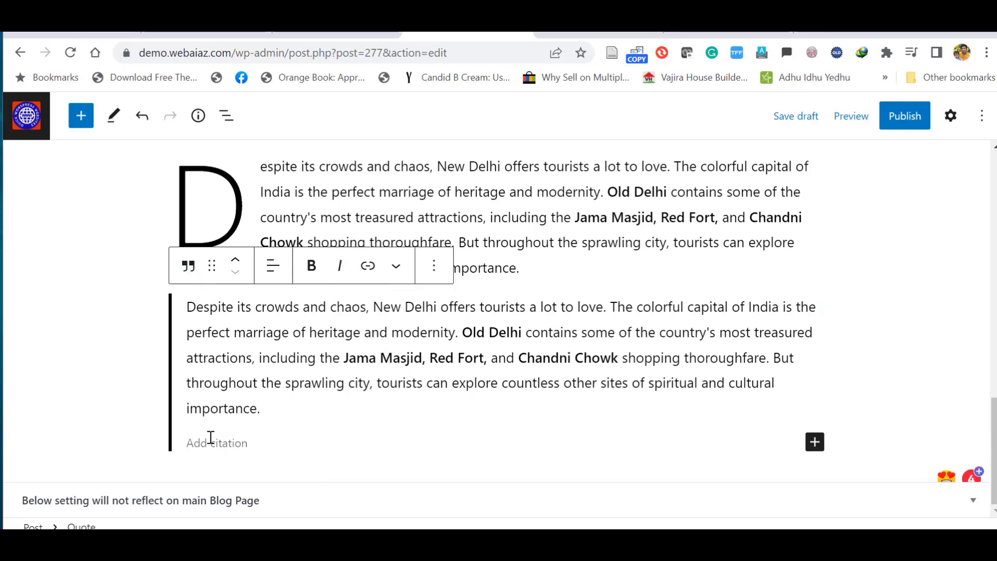
{"action": "type", "text": "Modi"}
Align the New Delhi quote's text right and transform the block into a Pullquote.
{"action": "left_click", "coordinate": [273, 265]}
{"action": "left_click", "coordinate": [322, 371]}
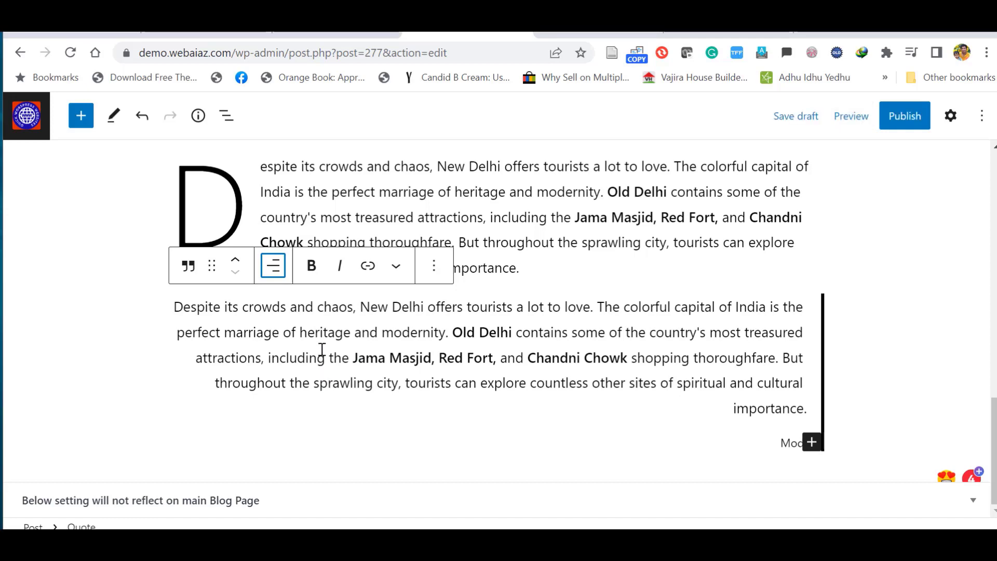
{"action": "left_click", "coordinate": [188, 265]}
{"action": "left_click", "coordinate": [262, 427]}
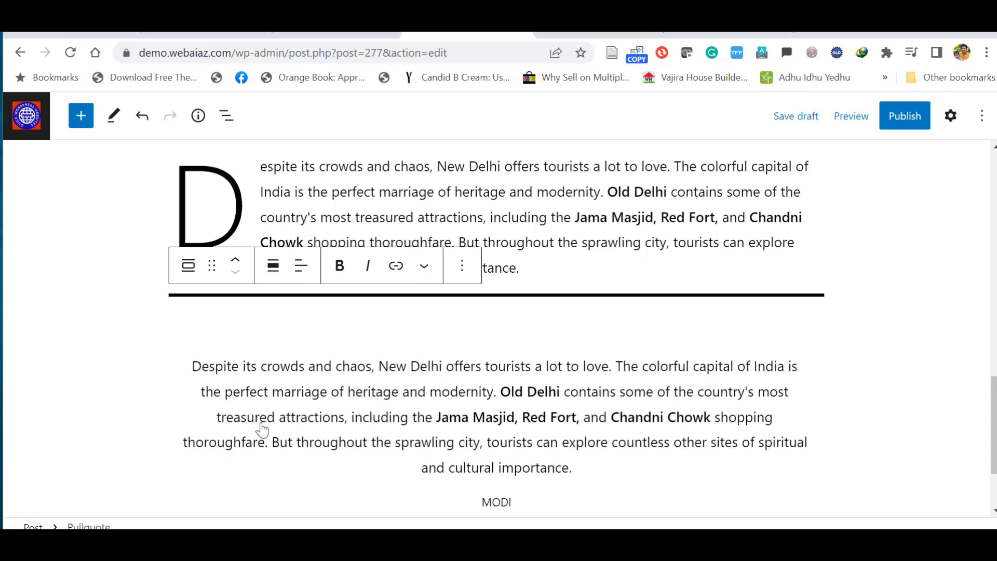
Add an H4 heading "3. Mumbai" below the pullquote and bring up the full list of blocks.
{"action": "scroll", "coordinate": [811, 446], "scroll_direction": "down", "scroll_amount": 3}
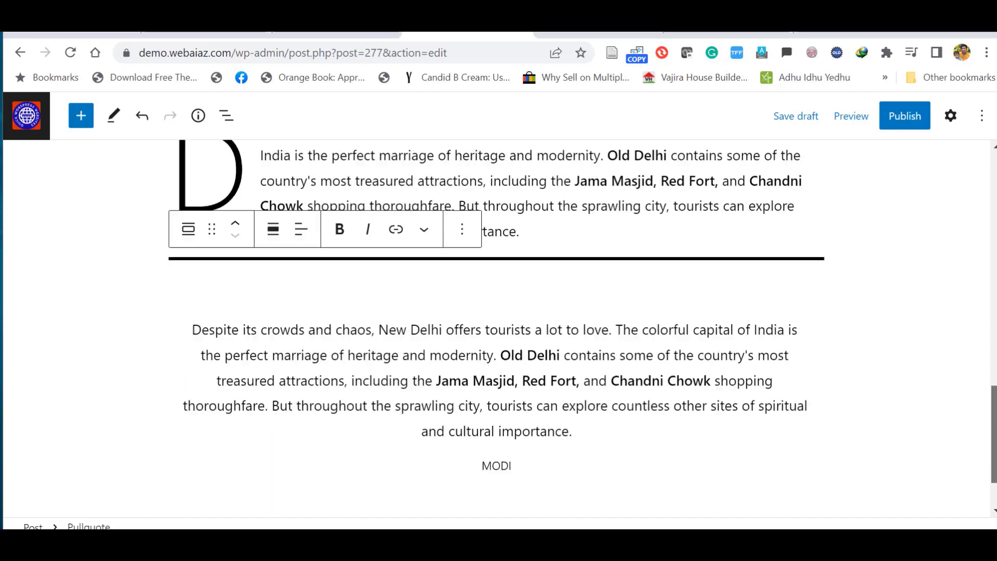
{"action": "left_click", "coordinate": [814, 438]}
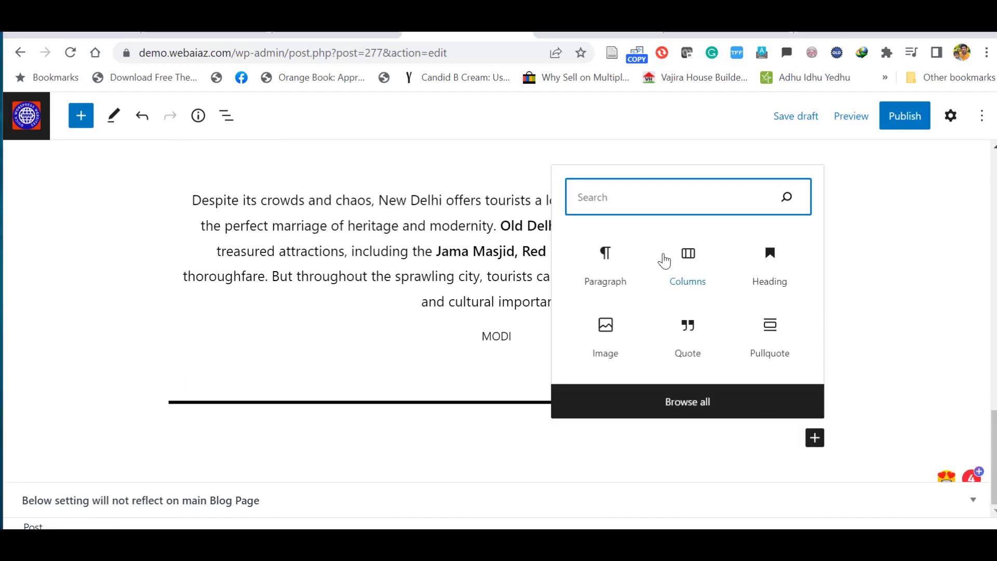
{"action": "left_click", "coordinate": [685, 403]}
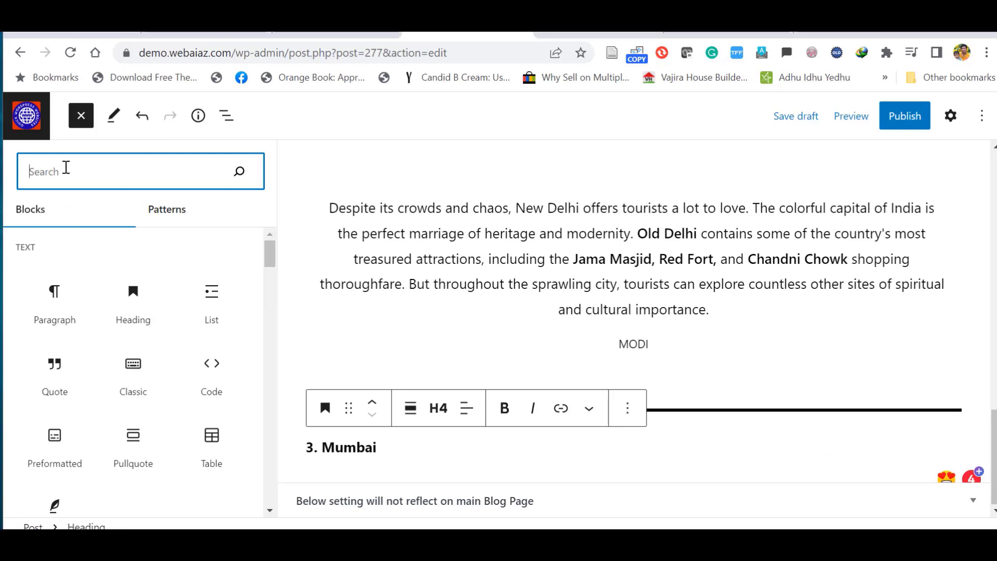
Insert a Gallery block below the "3. Mumbai" heading.
{"action": "type", "text": "gal"}
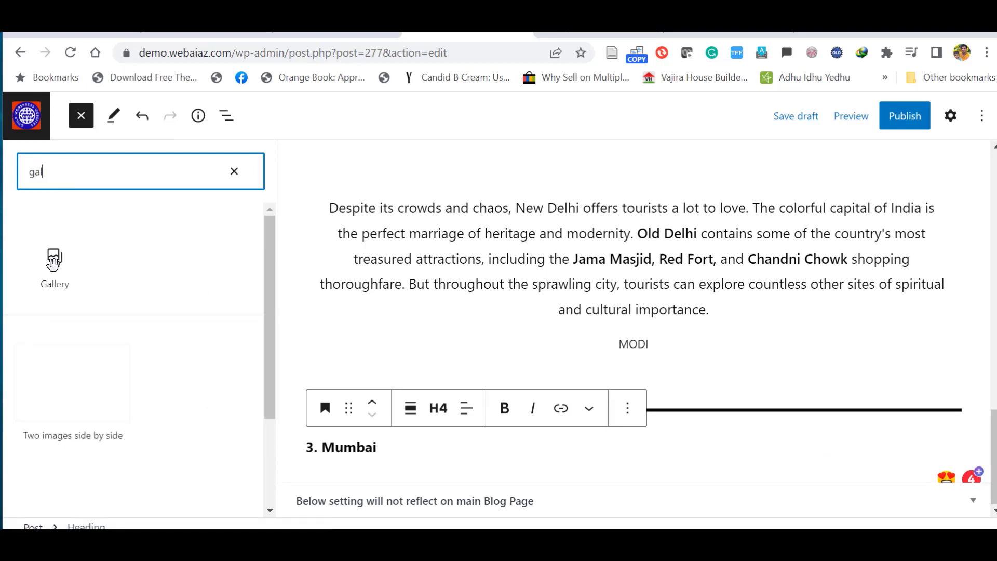
{"action": "mouse_move", "coordinate": [53, 262]}
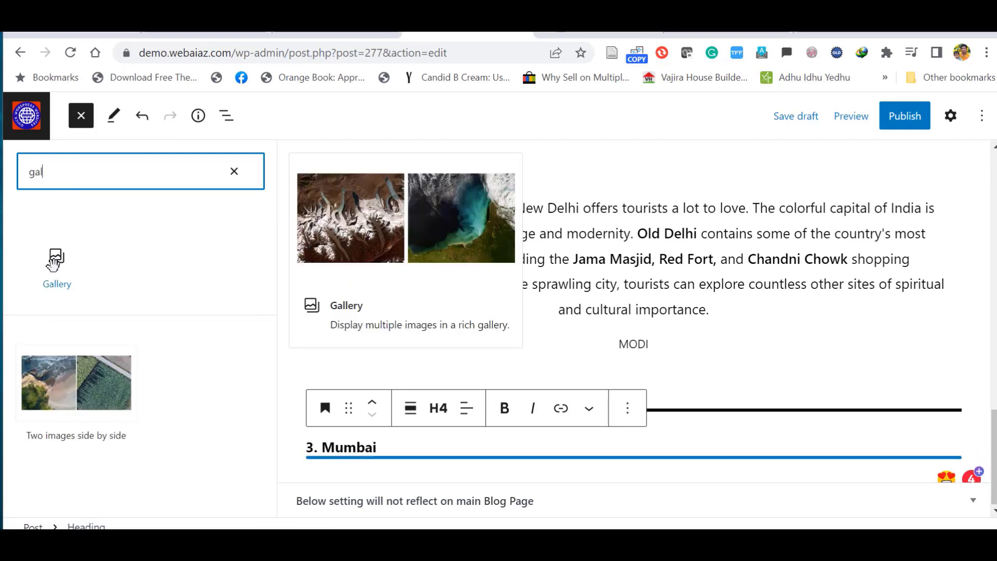
{"action": "key", "text": "BackSpace"}
{"action": "key", "text": "BackSpace"}
{"action": "key", "text": "BackSpace"}
{"action": "scroll", "coordinate": [54, 363], "scroll_direction": "down", "scroll_amount": 3}
{"action": "mouse_move", "coordinate": [56, 439]}
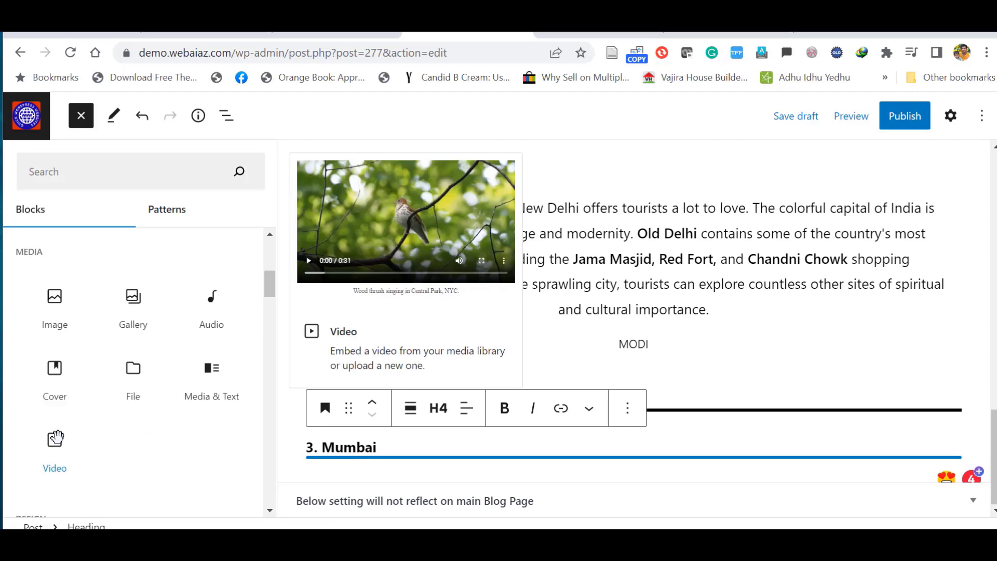
{"action": "left_click", "coordinate": [133, 300]}
Upload the first two rows of pictures from the Desktop's India folder into the gallery.
{"action": "left_click", "coordinate": [208, 404]}
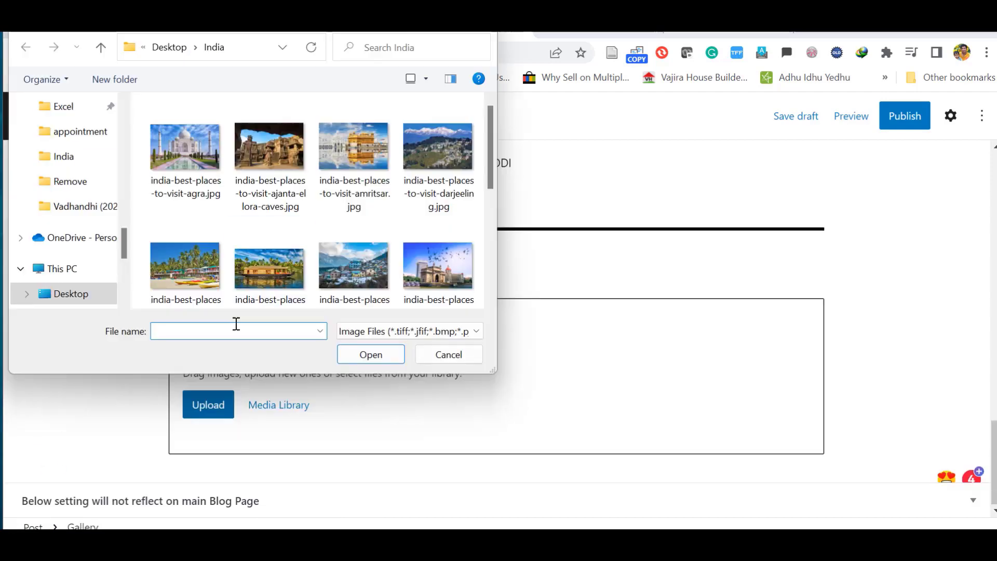
{"action": "left_click_drag", "start_coordinate": [136, 99], "coordinate": [457, 303]}
{"action": "key", "text": "Return"}
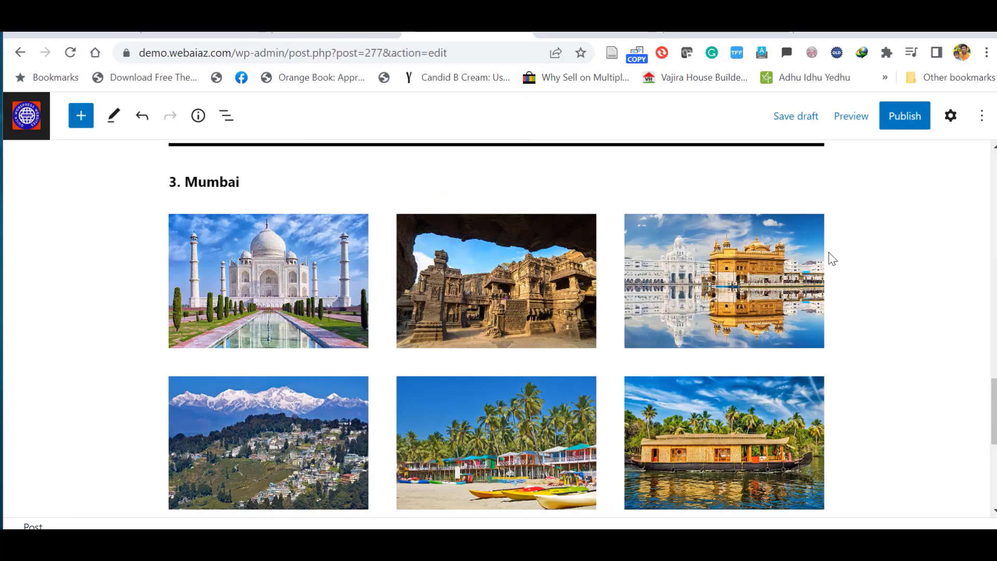
Open the block settings for the gallery images and set the Golden Temple image's size to Medium.
{"action": "left_click", "coordinate": [581, 361]}
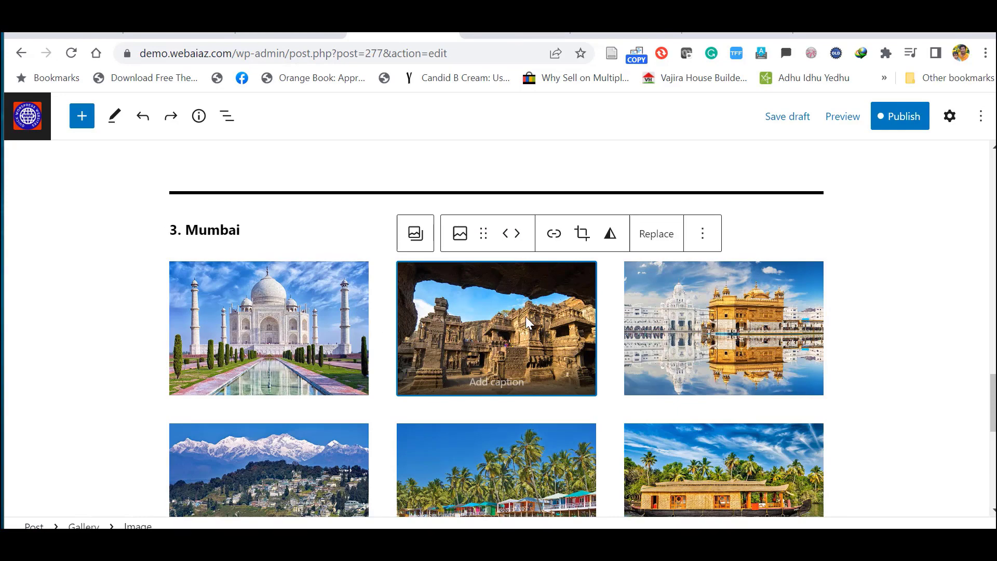
{"action": "scroll", "coordinate": [527, 322], "scroll_direction": "down", "scroll_amount": 3}
{"action": "scroll", "coordinate": [987, 395], "scroll_direction": "up", "scroll_amount": 4}
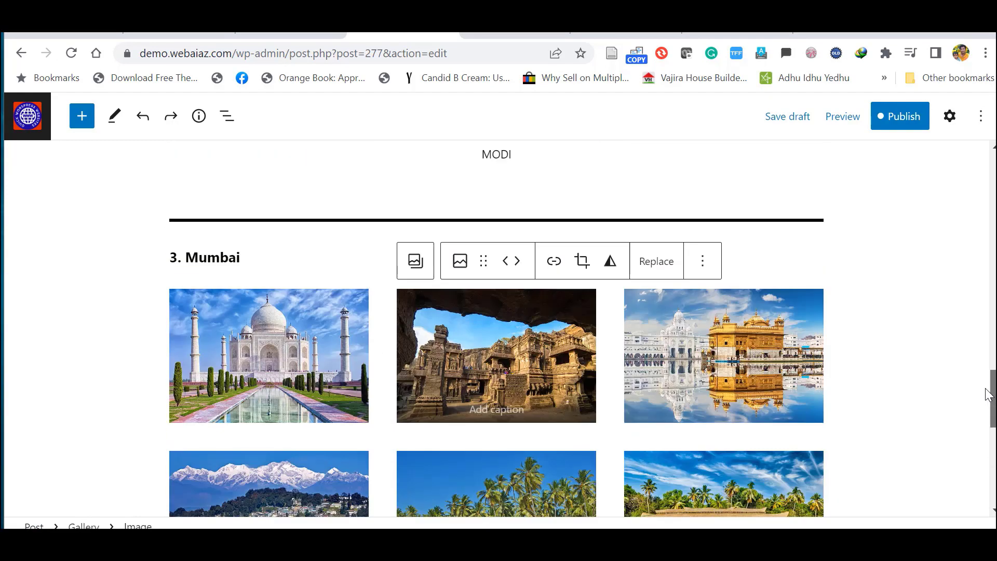
{"action": "scroll", "coordinate": [987, 394], "scroll_direction": "up", "scroll_amount": 1}
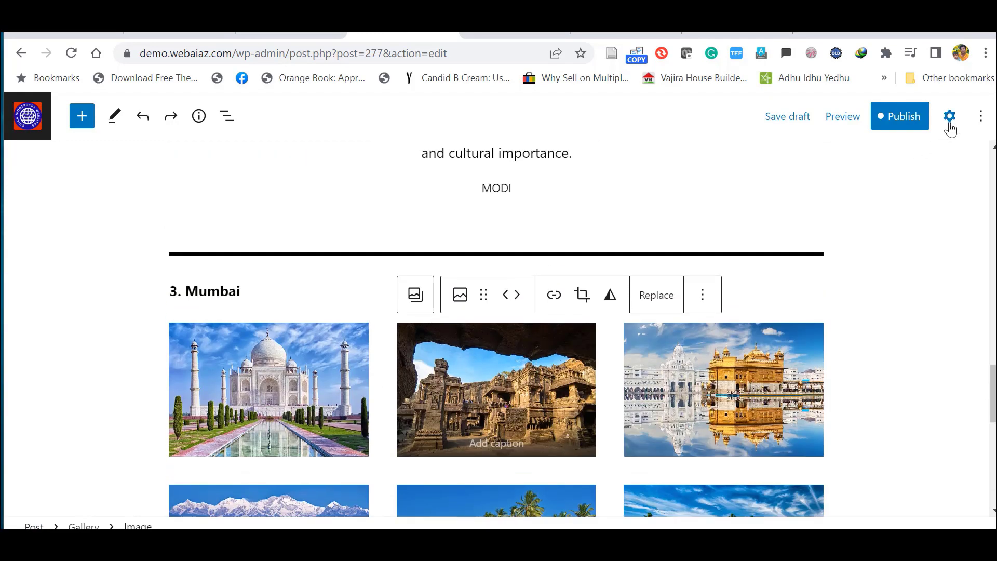
{"action": "left_click", "coordinate": [949, 117]}
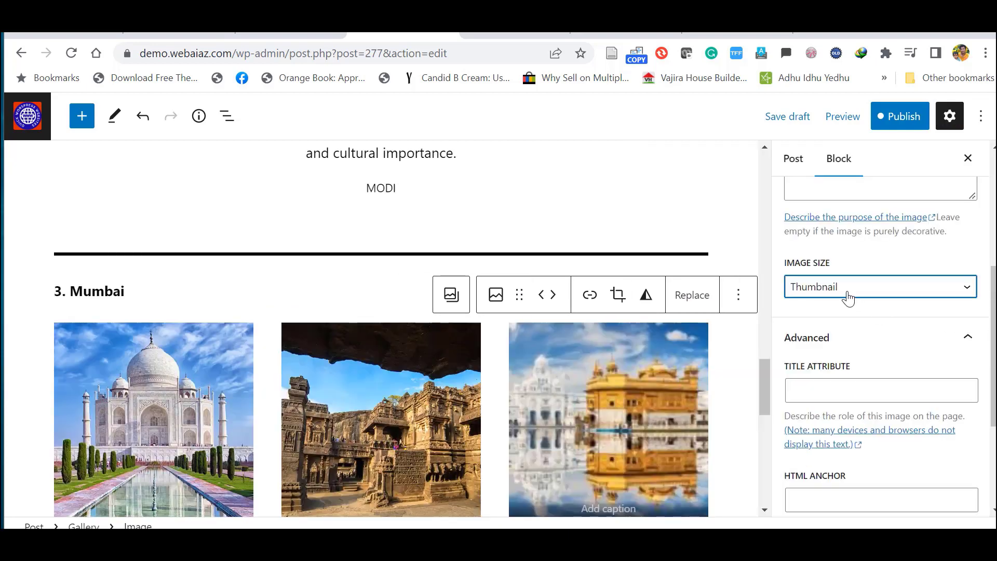
{"action": "left_click", "coordinate": [827, 294]}
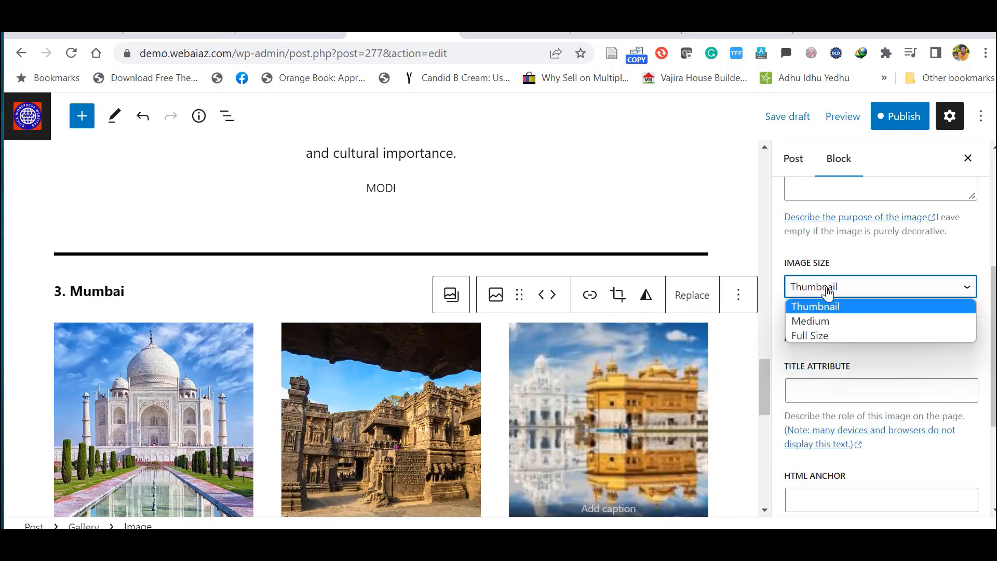
{"action": "left_click", "coordinate": [818, 323]}
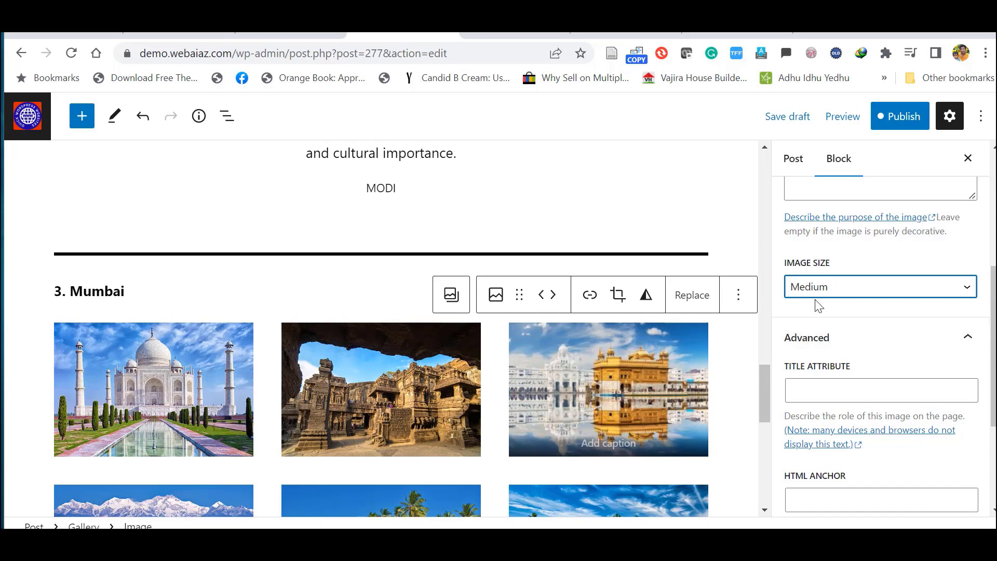
Select the whole gallery block and preview transforming it to Columns.
{"action": "left_click", "coordinate": [451, 294]}
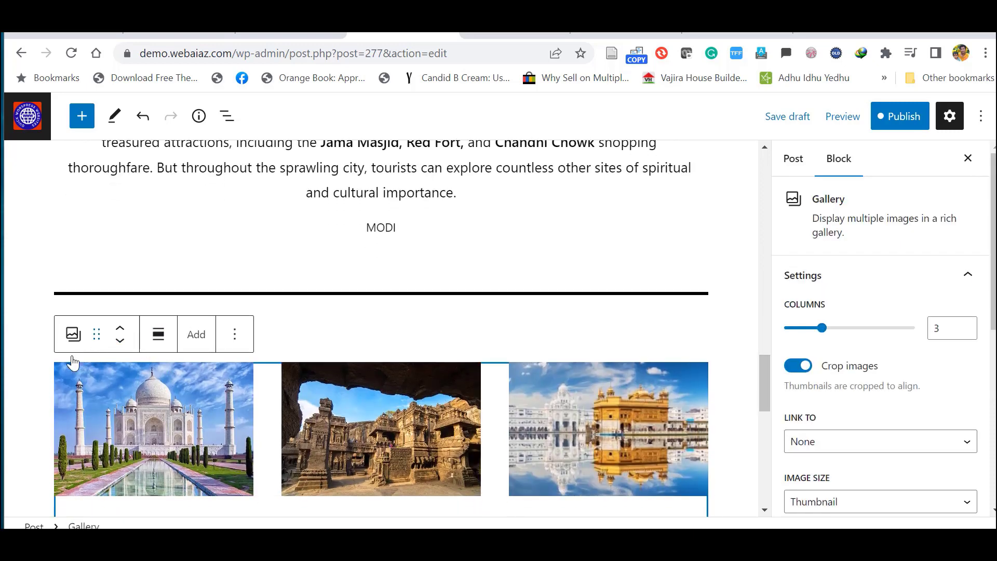
{"action": "left_click", "coordinate": [73, 334]}
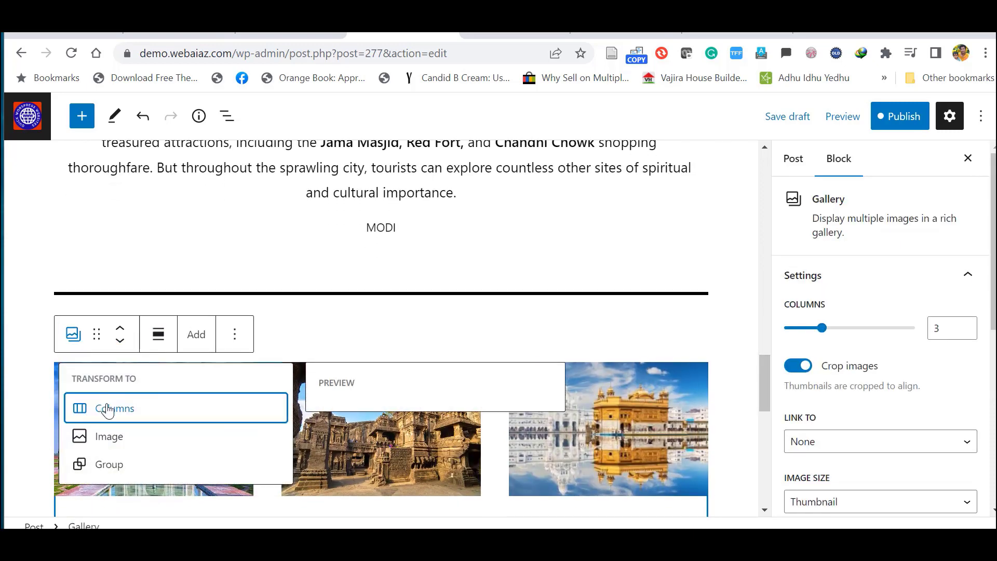
{"action": "mouse_move", "coordinate": [101, 407]}
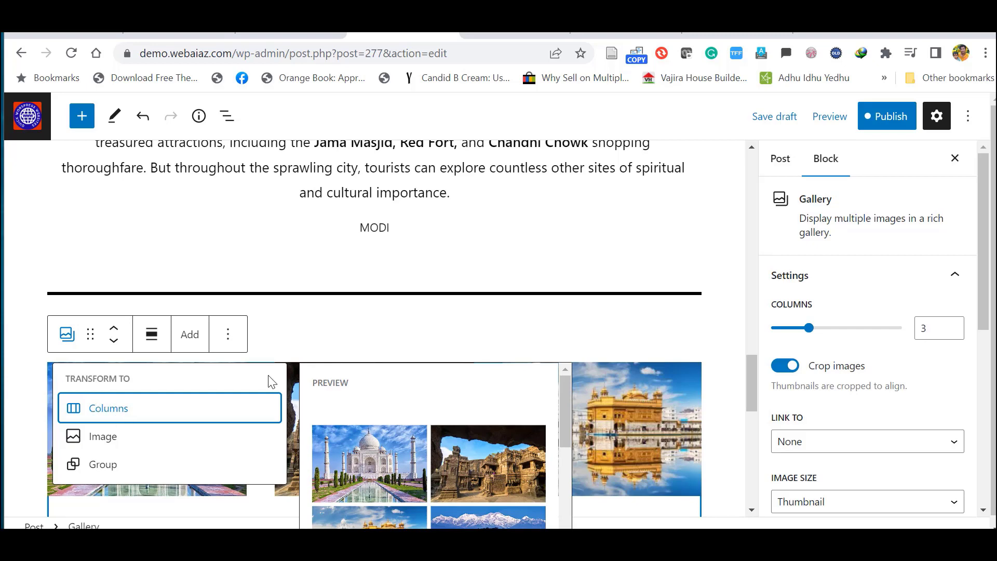
Try four and two columns for the image gallery and return it to three columns.
{"action": "left_click", "coordinate": [819, 329]}
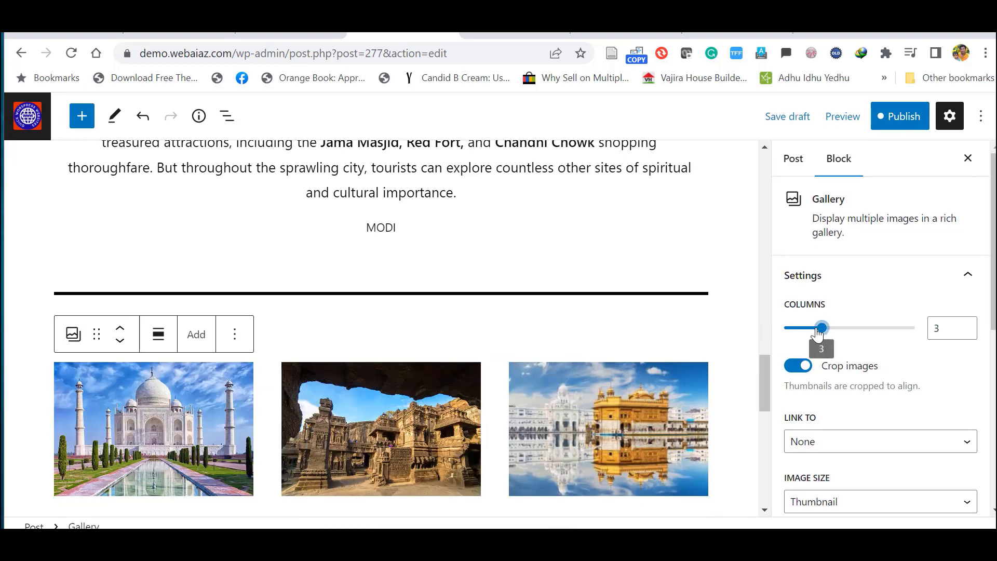
{"action": "left_click_drag", "start_coordinate": [820, 329], "coordinate": [842, 329]}
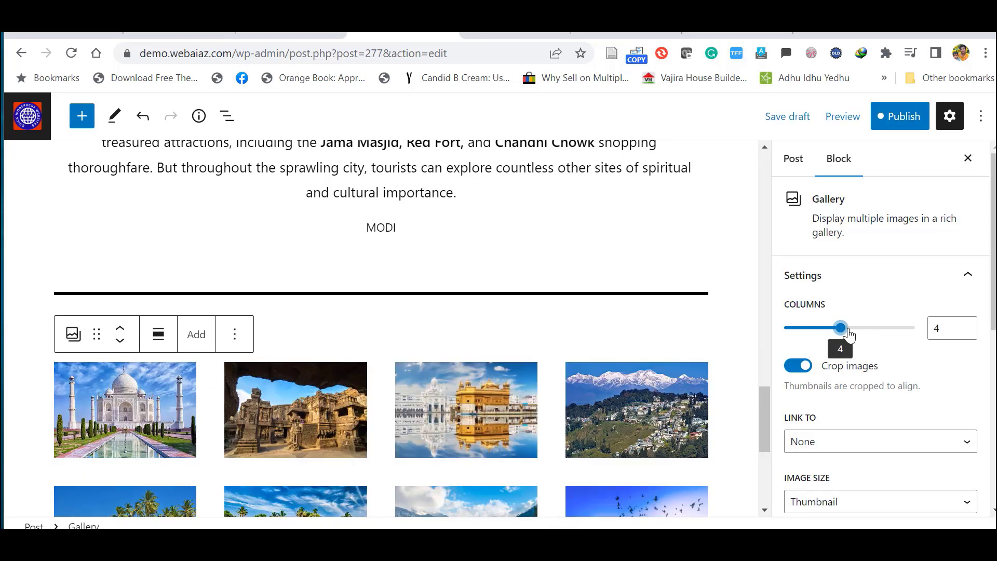
{"action": "scroll", "coordinate": [885, 317], "scroll_direction": "down", "scroll_amount": 1}
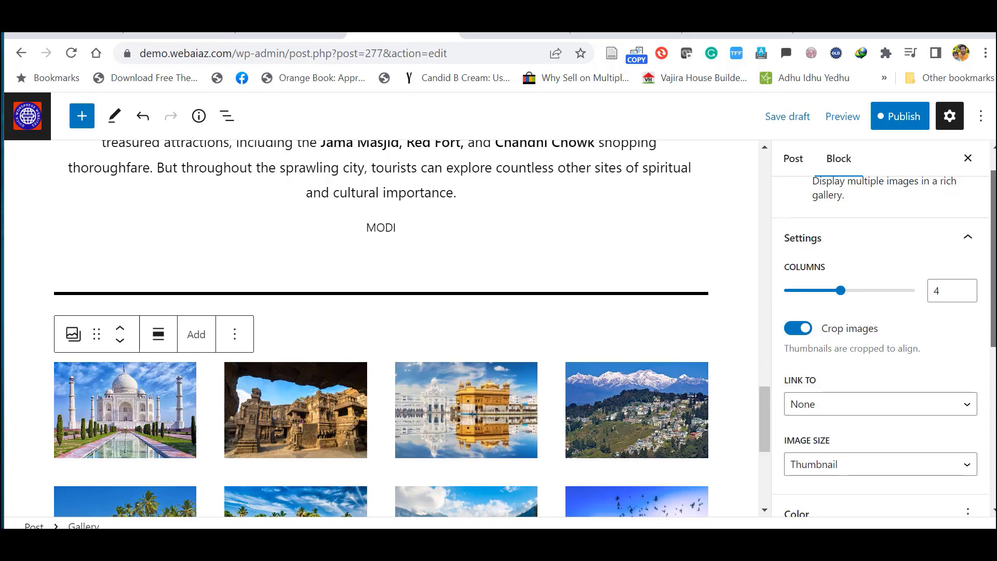
{"action": "mouse_move", "coordinate": [759, 412]}
{"action": "left_mouse_down"}
{"action": "mouse_move", "coordinate": [764, 435]}
{"action": "mouse_move", "coordinate": [763, 425]}
{"action": "left_mouse_up"}
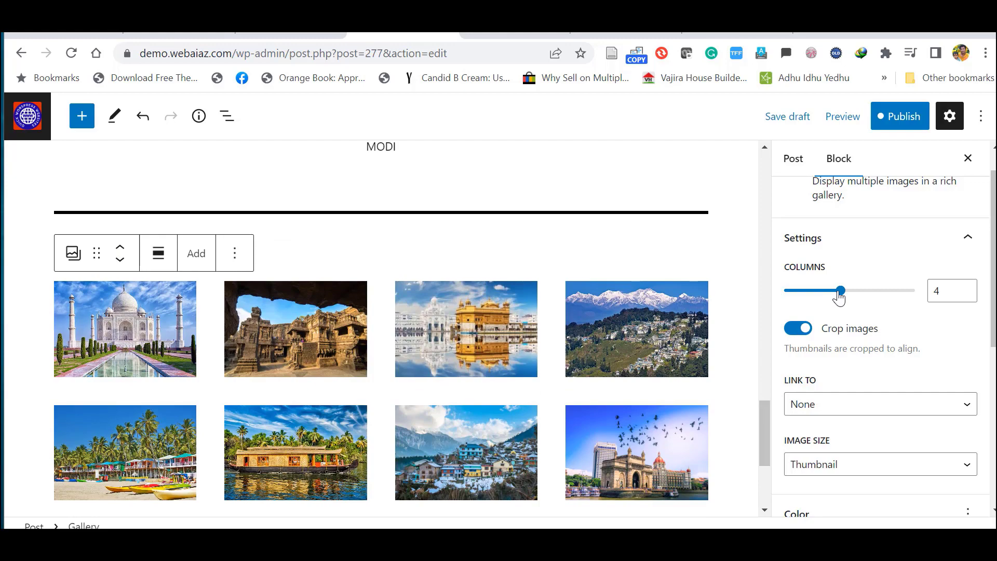
{"action": "left_click_drag", "start_coordinate": [839, 291], "coordinate": [804, 292]}
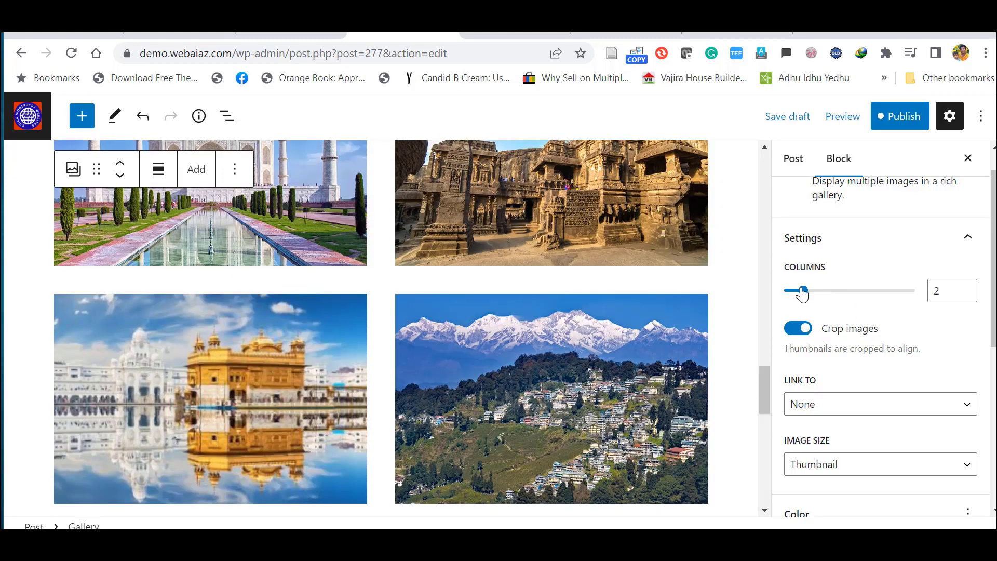
{"action": "mouse_move", "coordinate": [809, 293]}
{"action": "left_click_drag", "start_coordinate": [811, 294], "coordinate": [821, 292]}
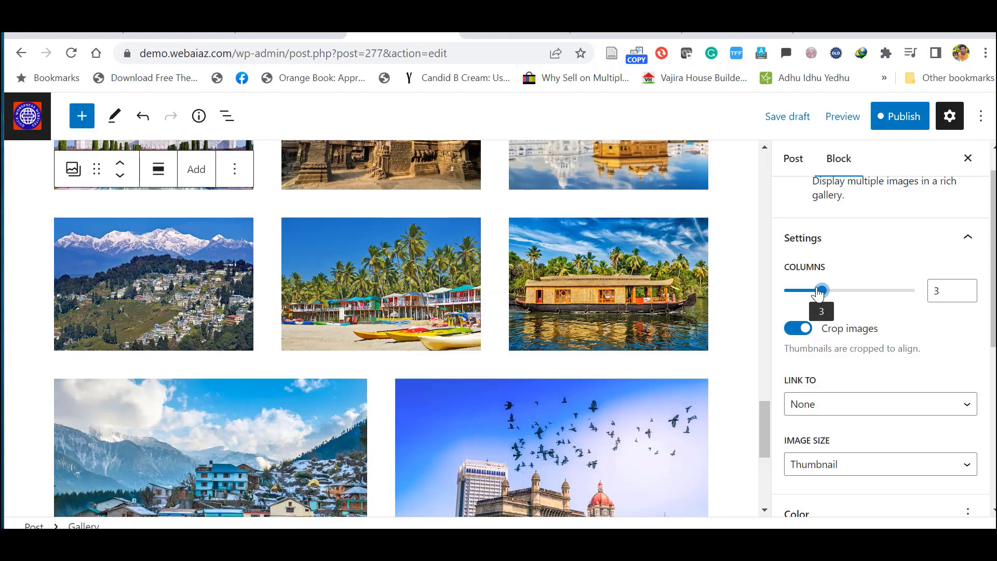
{"action": "scroll", "coordinate": [769, 422], "scroll_direction": "up", "scroll_amount": 10}
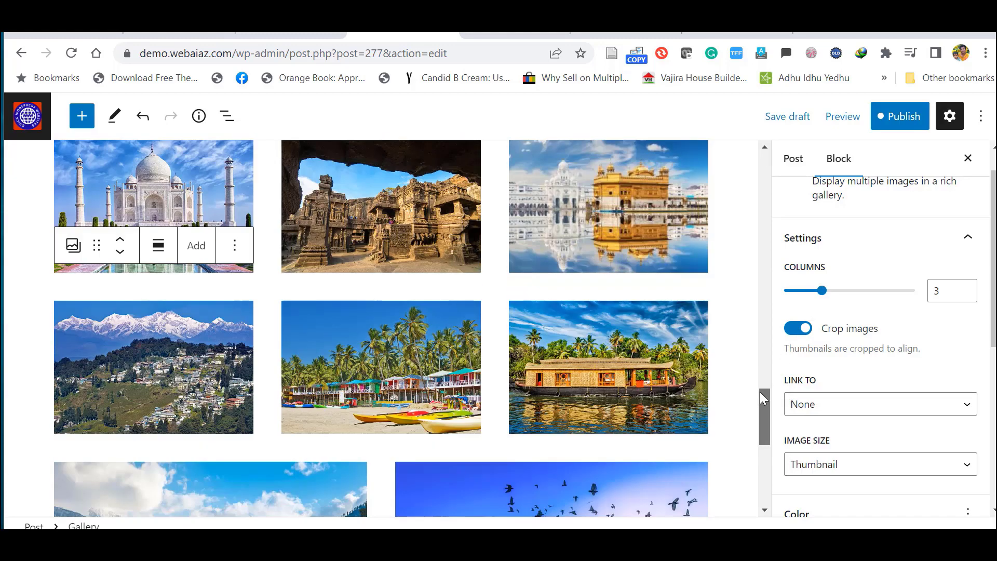
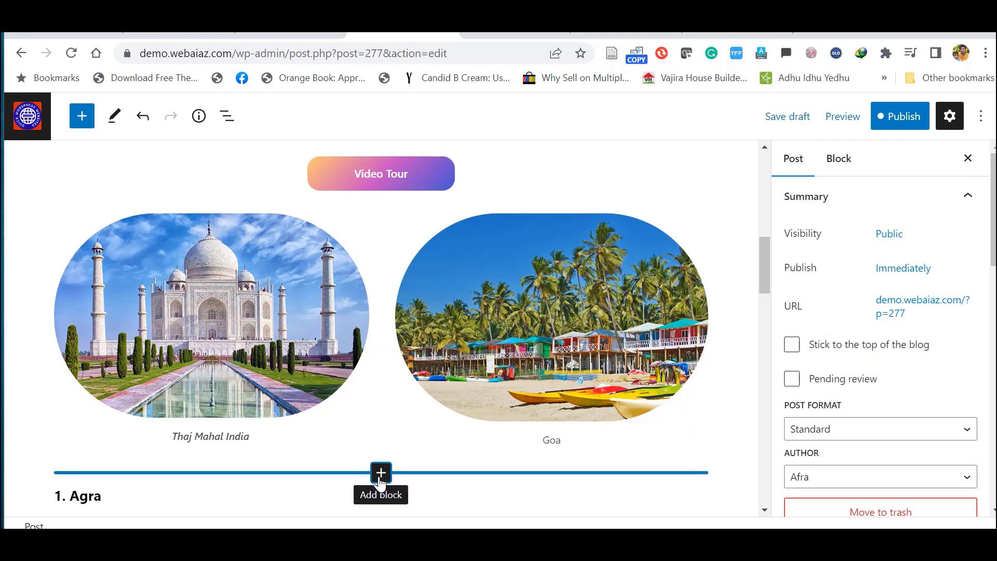
Insert a Media & Text block between the Taj Mahal and Goa images and the "1. Agra" heading.
{"action": "left_click", "coordinate": [381, 472]}
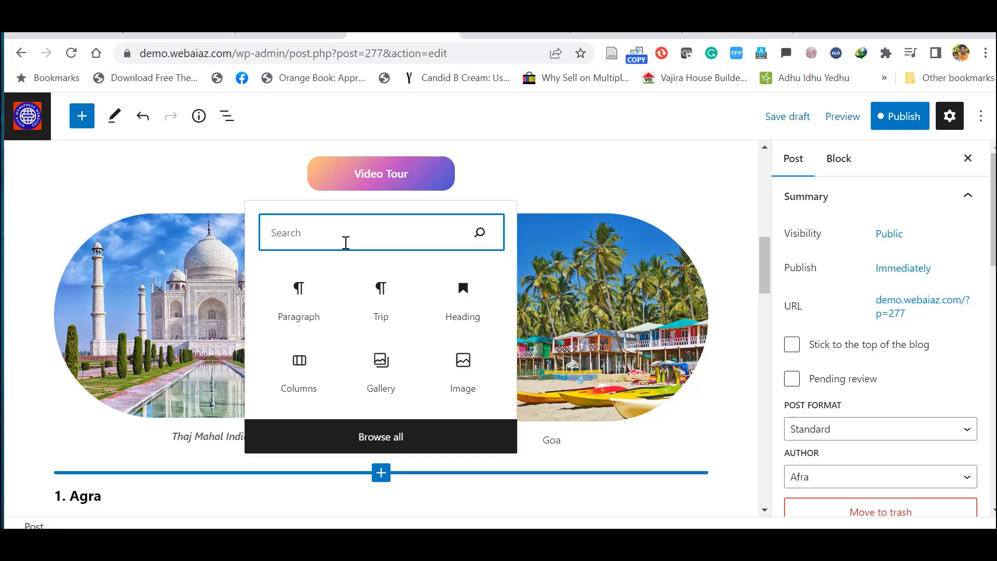
{"action": "type", "text": "me"}
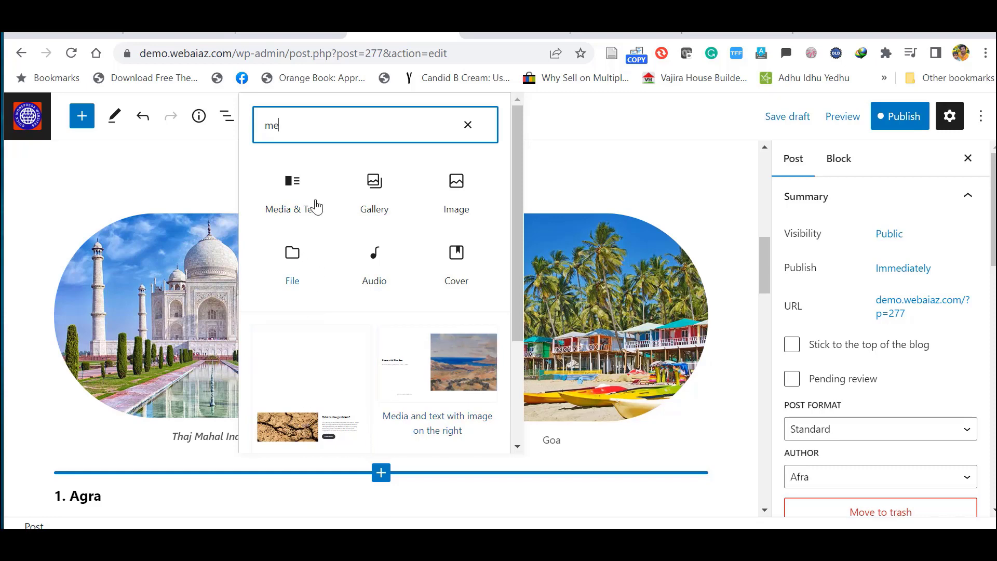
{"action": "left_click", "coordinate": [296, 196]}
{"action": "left_click", "coordinate": [296, 196]}
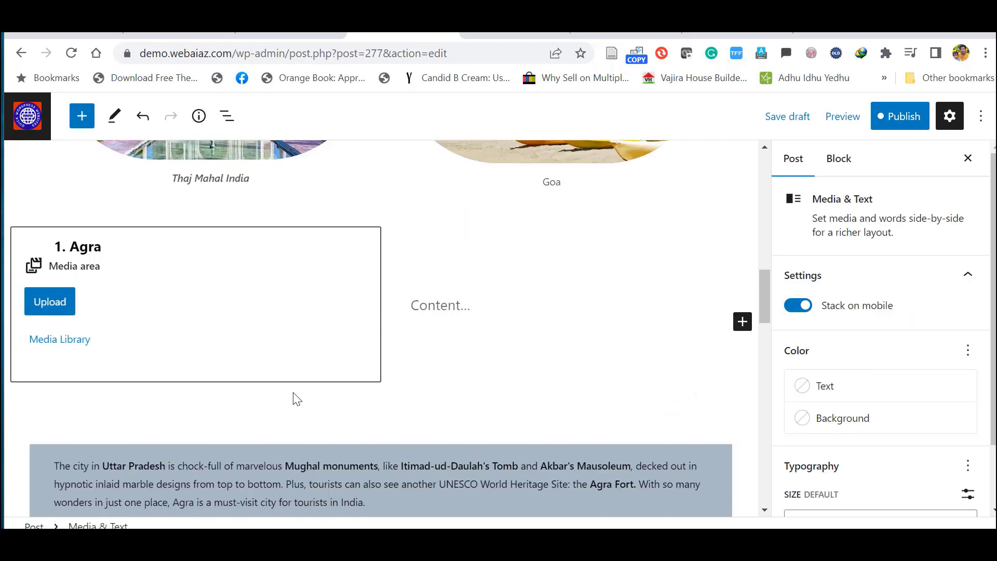
Upload the Shimla hillside image to the Media & Text block and fill its content with the paragraph beginning "When the temperatures skyrocket in New Delhi".
{"action": "left_click", "coordinate": [50, 302]}
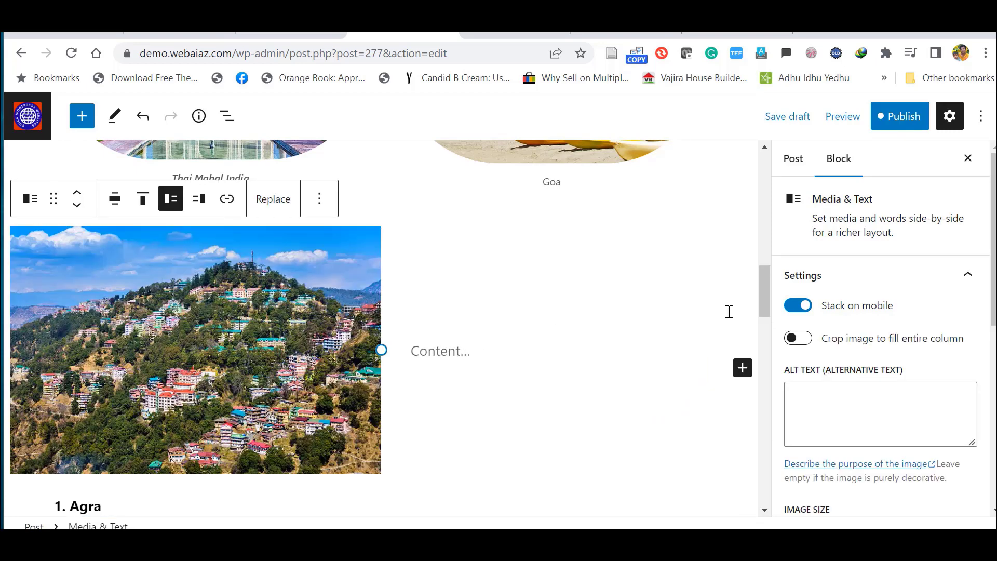
{"action": "type", "text": "When the temperatures skyrocket in New Delhi and other cities in North India, tourists and locals alike make their way to cooler climates in the hill stations, the most popular of which is Shimla."}
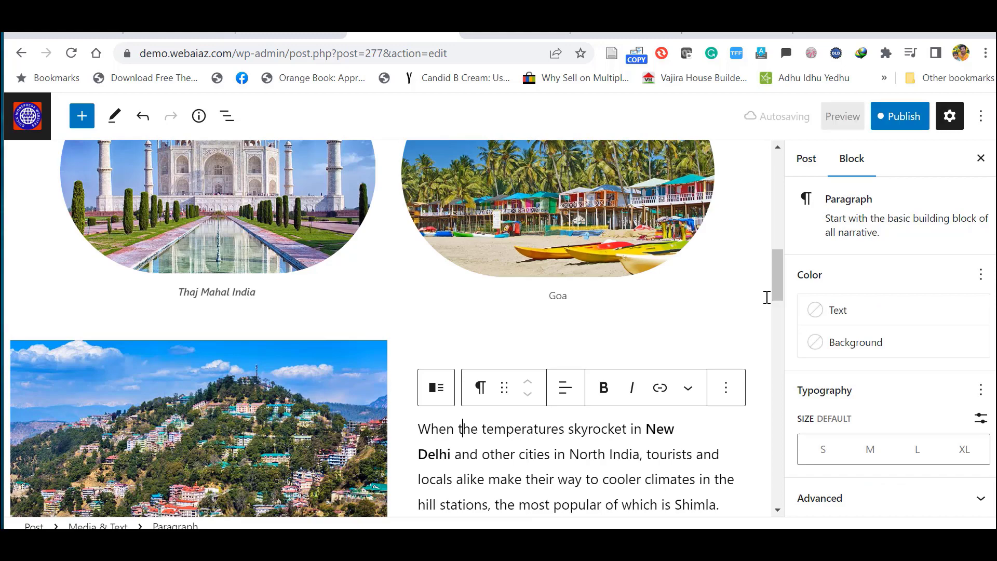
Insert a Cover block directly above the Media & Text block with the Shimla image.
{"action": "left_click_drag", "start_coordinate": [781, 284], "coordinate": [782, 306]}
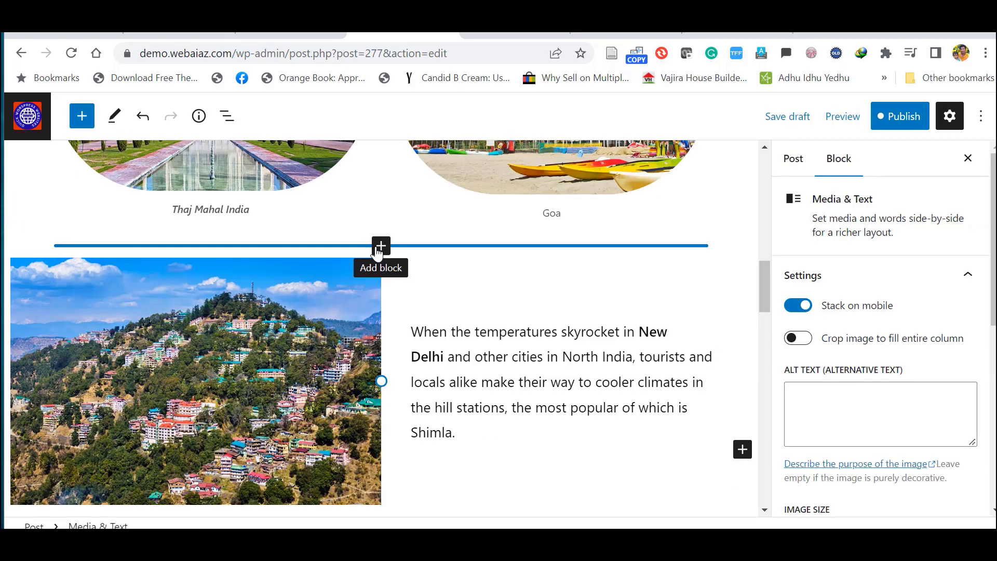
{"action": "left_click", "coordinate": [379, 248]}
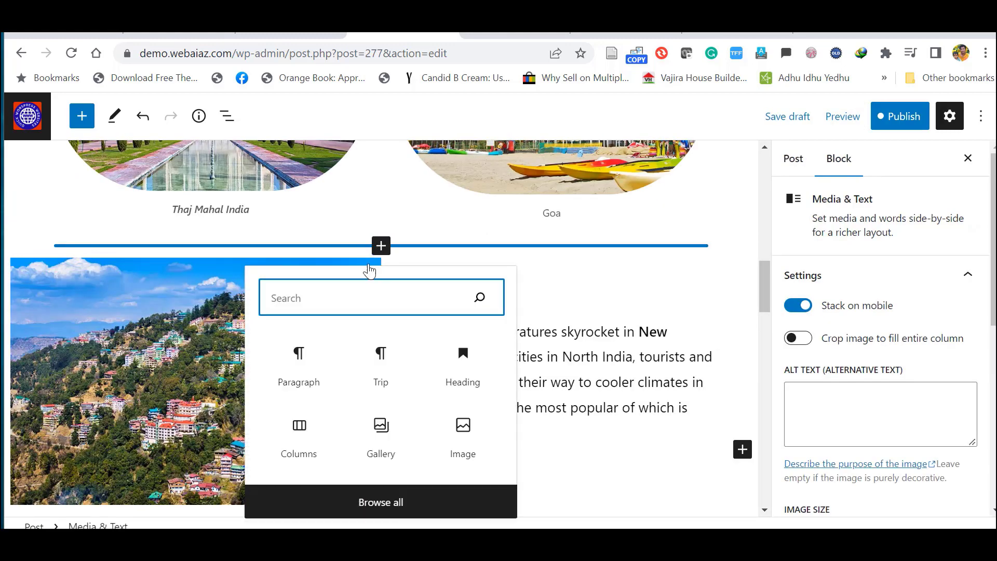
{"action": "type", "text": "cover"}
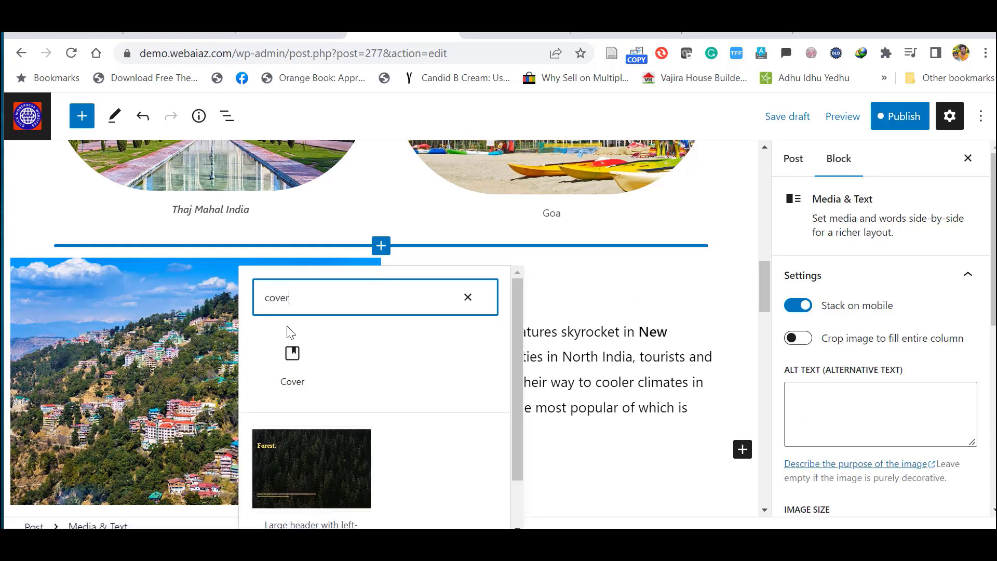
{"action": "left_click", "coordinate": [291, 357]}
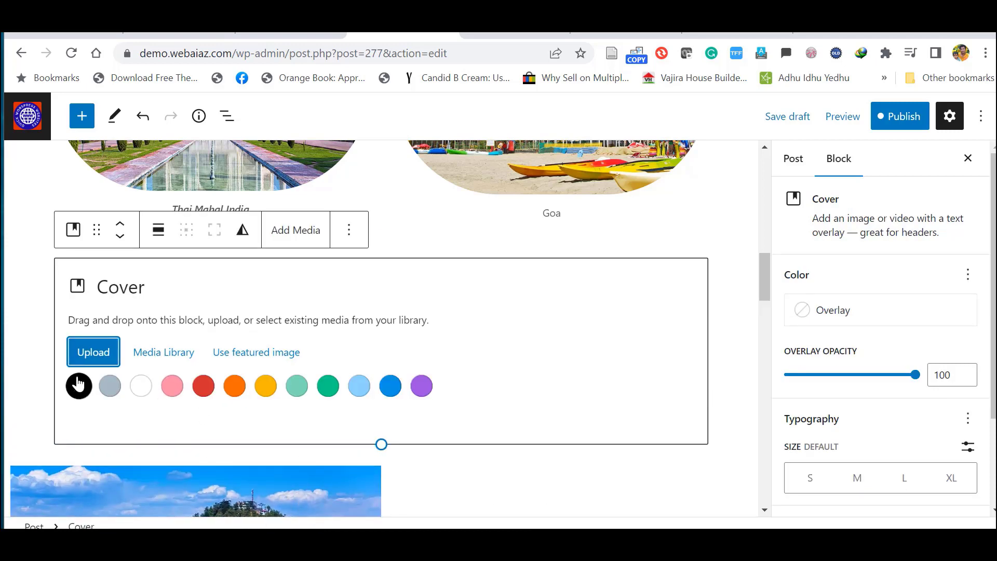
Upload india-best-places-to-visit-varanasi.jpg as the cover image and enter "Varanasi" as its title.
{"action": "left_click", "coordinate": [90, 351]}
{"action": "left_click", "coordinate": [270, 243]}
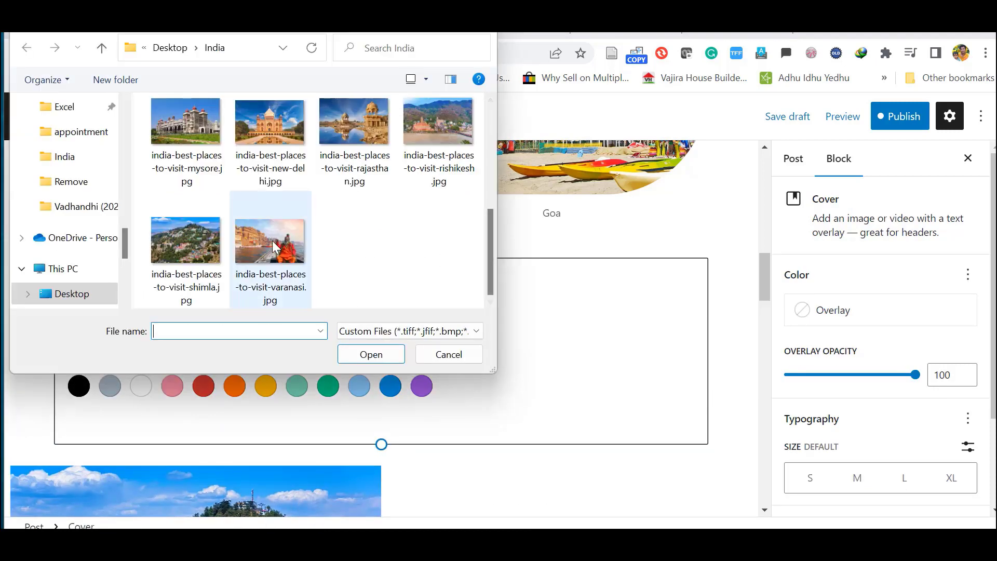
{"action": "left_click", "coordinate": [370, 354]}
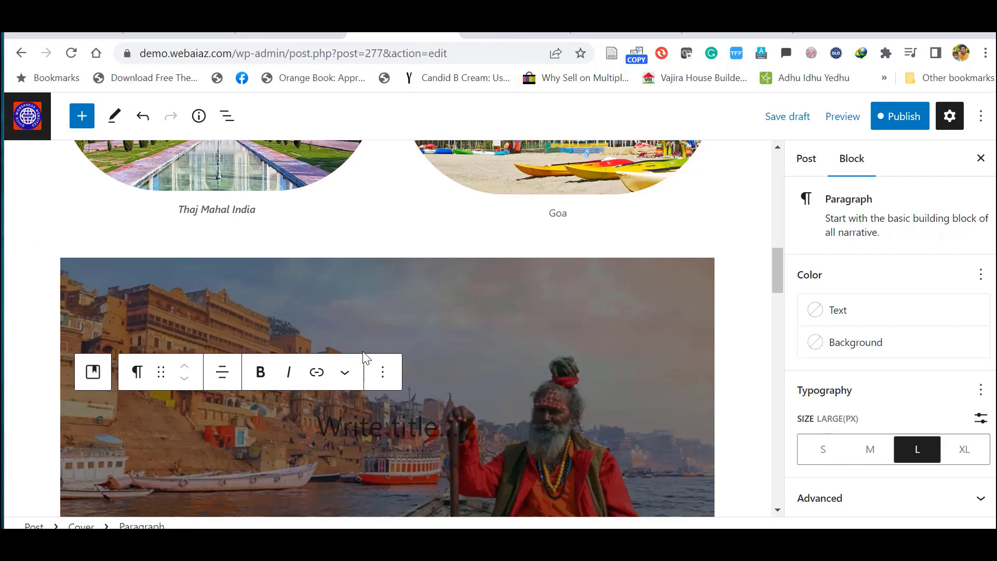
{"action": "type", "text": "Varanasi"}
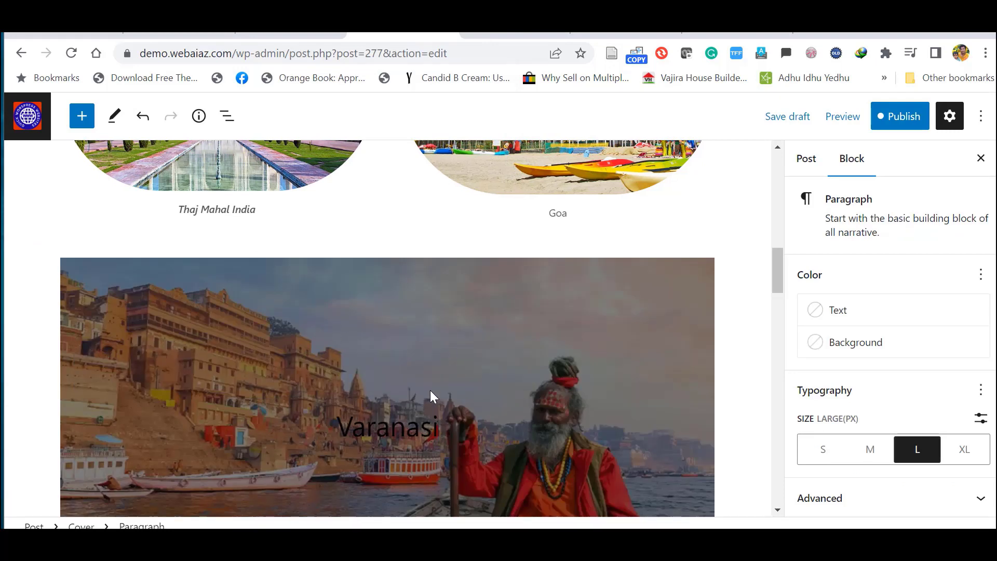
Set the text color of the cover's "Varanasi" title to white.
{"action": "left_click", "coordinate": [825, 311]}
{"action": "left_click", "coordinate": [654, 403]}
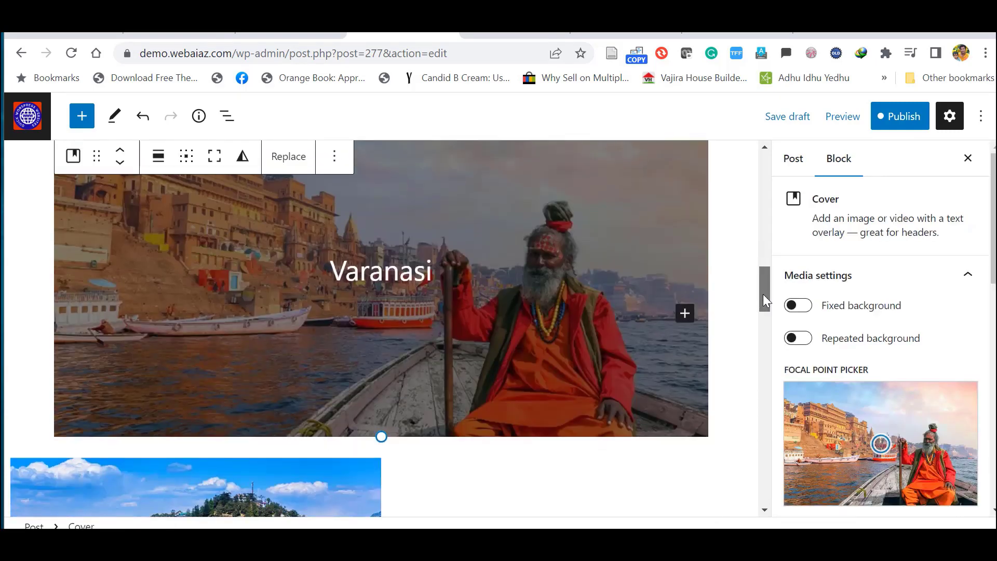
{"action": "left_click_drag", "start_coordinate": [762, 294], "coordinate": [753, 249]}
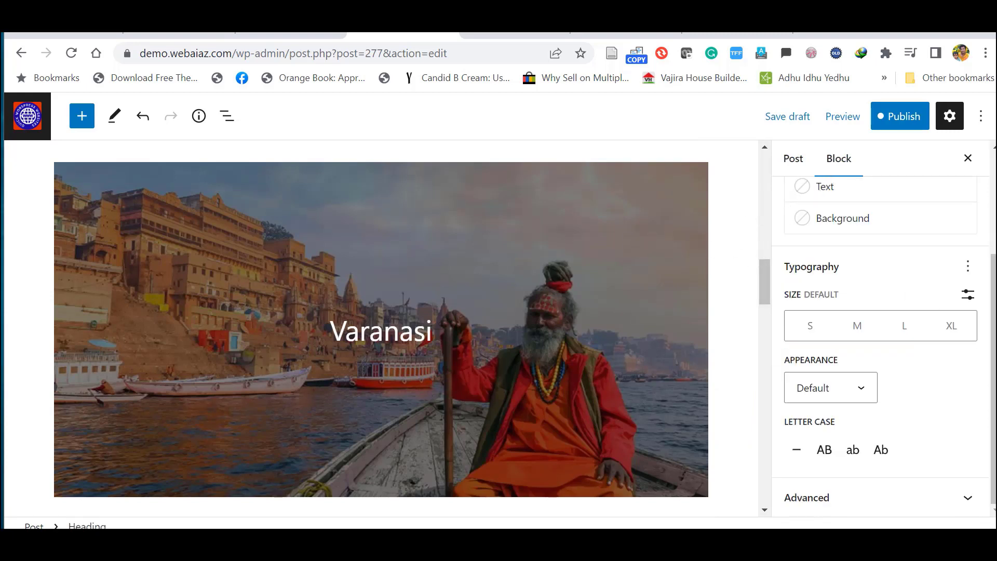
Move the cover image's focal point to 48% left and 66% top.
{"action": "scroll", "coordinate": [862, 404], "scroll_direction": "up", "scroll_amount": 1}
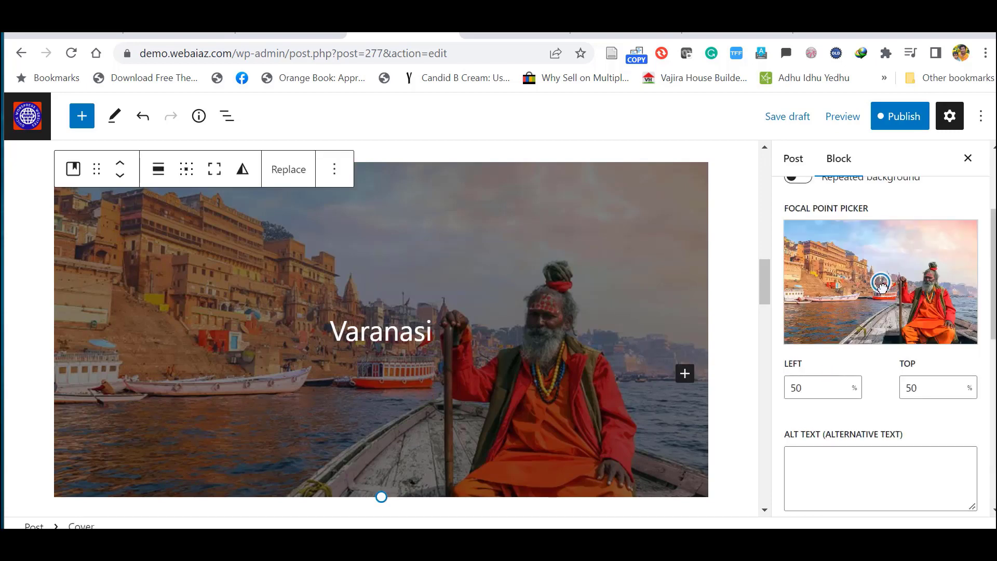
{"action": "mouse_move", "coordinate": [879, 284]}
{"action": "left_mouse_down"}
{"action": "mouse_move", "coordinate": [917, 285]}
{"action": "mouse_move", "coordinate": [931, 269]}
{"action": "mouse_move", "coordinate": [877, 301]}
{"action": "left_mouse_up"}
{"action": "scroll", "coordinate": [788, 224], "scroll_direction": "up", "scroll_amount": 2}
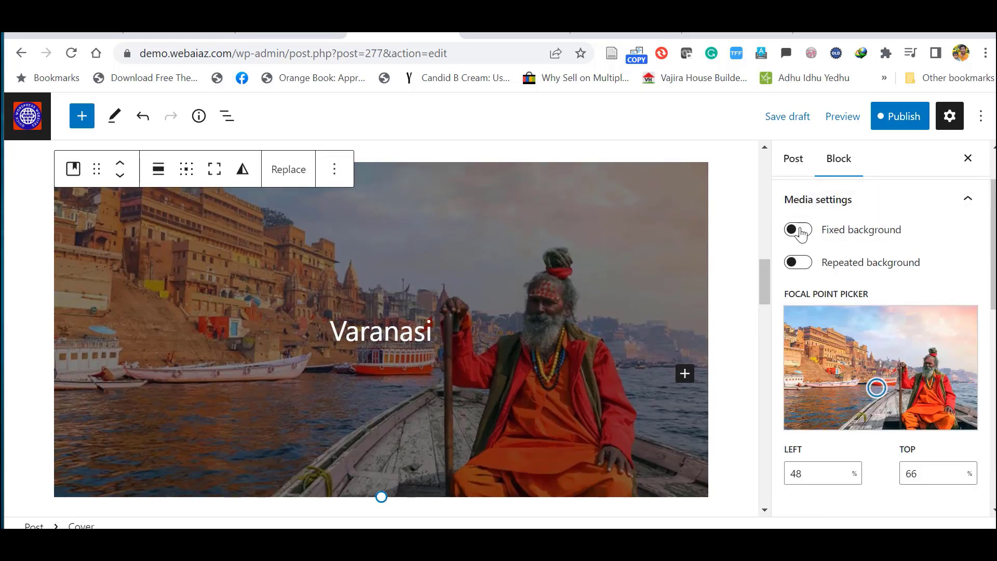
Enable the fixed background for the Varanasi cover and adjust its overlay opacity.
{"action": "left_click", "coordinate": [795, 229]}
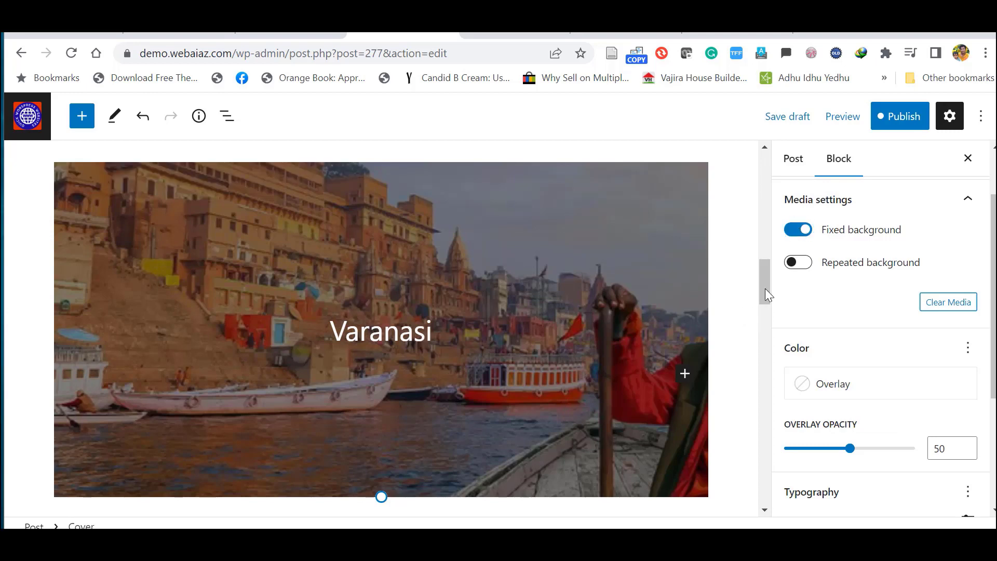
{"action": "mouse_move", "coordinate": [765, 289]}
{"action": "left_mouse_down"}
{"action": "mouse_move", "coordinate": [755, 253]}
{"action": "mouse_move", "coordinate": [762, 311]}
{"action": "mouse_move", "coordinate": [756, 285]}
{"action": "left_mouse_up"}
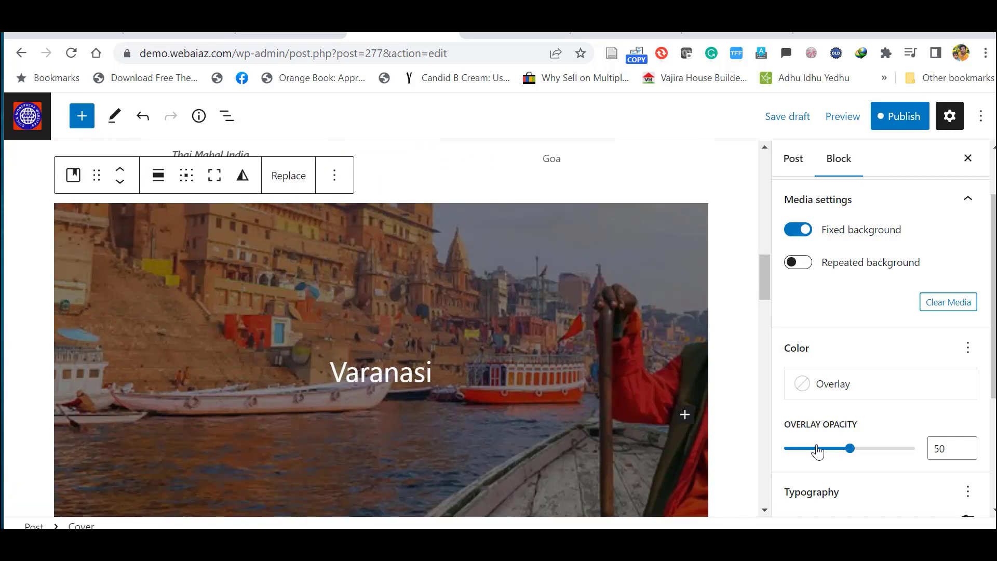
{"action": "left_click_drag", "start_coordinate": [817, 450], "coordinate": [848, 463]}
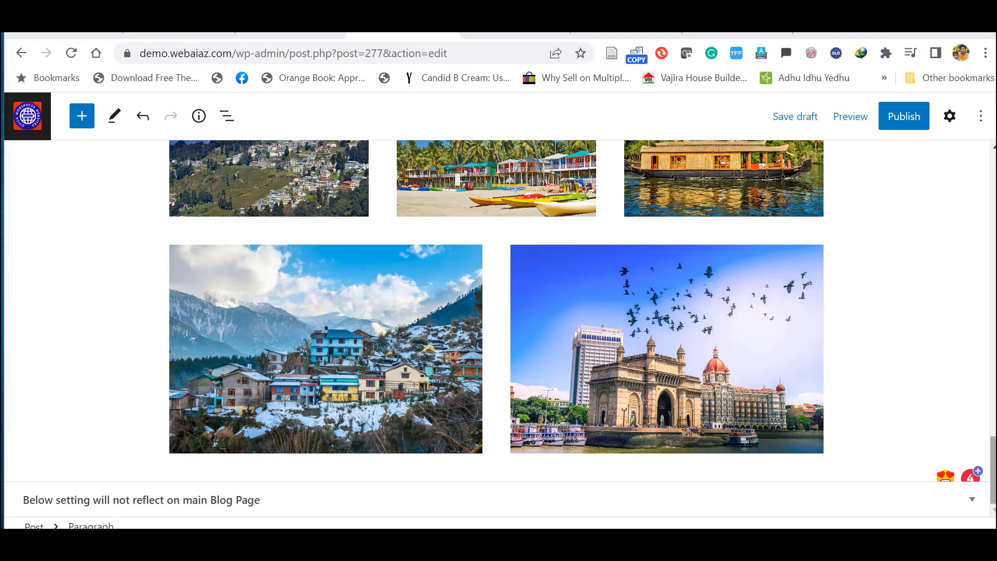
Remove the introductory paragraph beginning "There's also India's big cities".
{"action": "left_click_drag", "start_coordinate": [993, 482], "coordinate": [994, 212]}
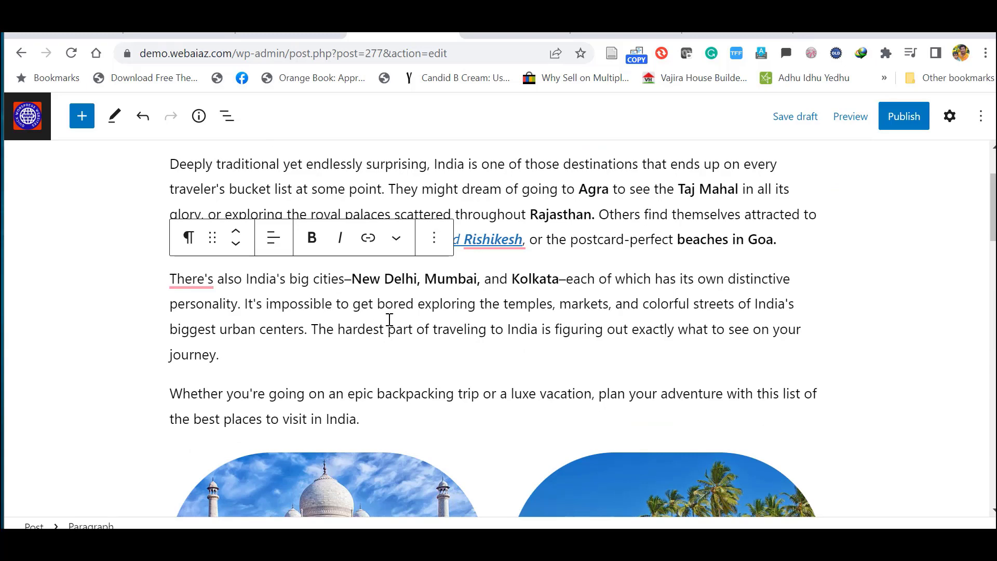
{"action": "left_click", "coordinate": [434, 238]}
{"action": "scroll", "coordinate": [654, 453], "scroll_direction": "down", "scroll_amount": 2}
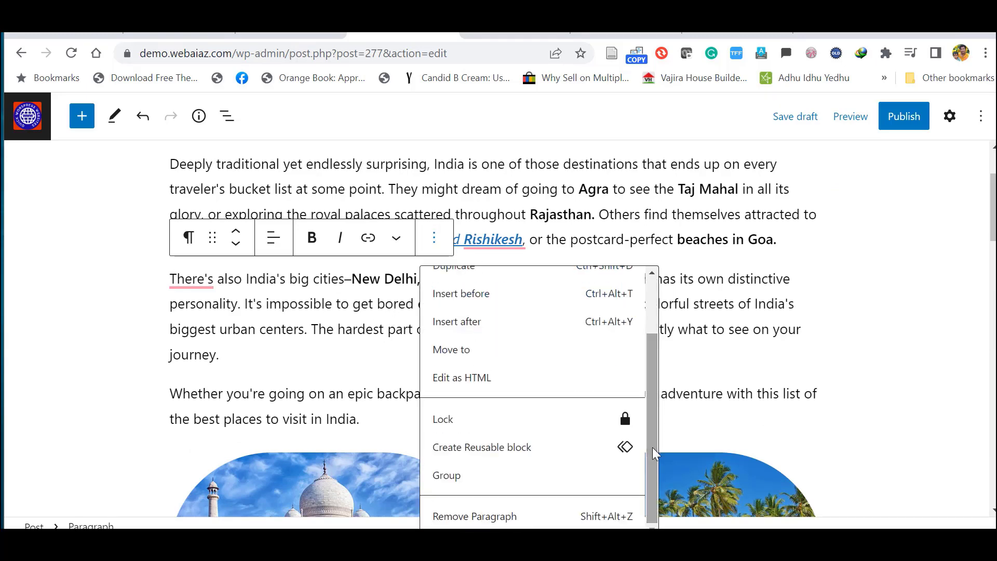
{"action": "left_click", "coordinate": [514, 515]}
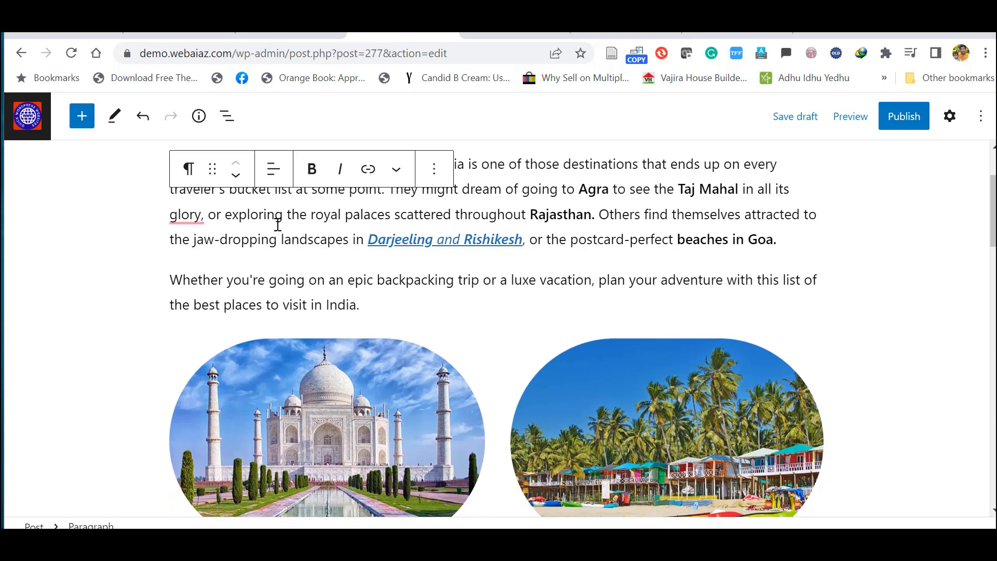
Create a reusable block named "Trip" from the paragraph beginning "Whether you're going on an epic backpacking trip".
{"action": "left_click", "coordinate": [384, 307]}
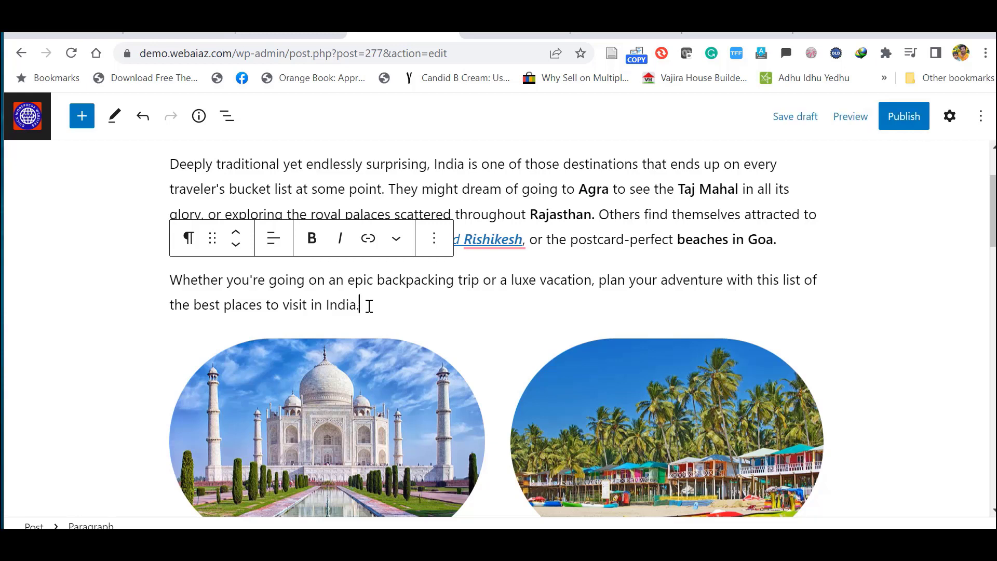
{"action": "key", "text": "shift+Left"}
{"action": "key", "text": "ctrl+a"}
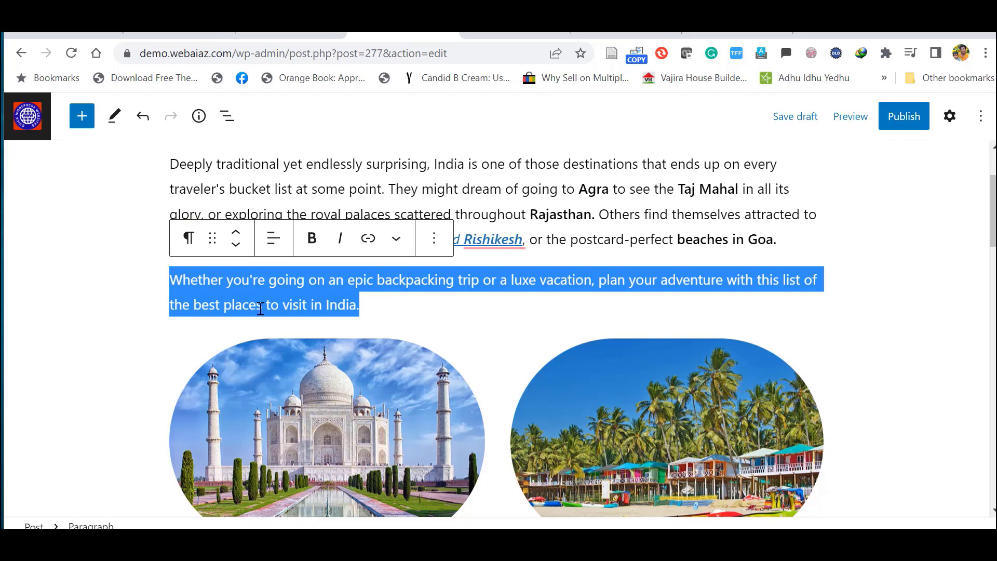
{"action": "left_click", "coordinate": [432, 240]}
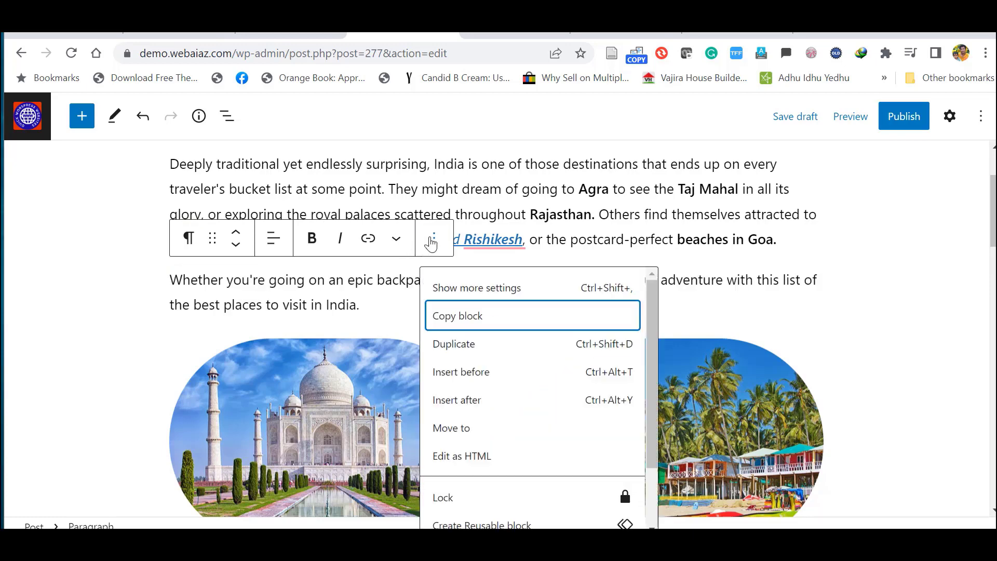
{"action": "left_click_drag", "start_coordinate": [652, 363], "coordinate": [653, 420]}
{"action": "left_click", "coordinate": [493, 450]}
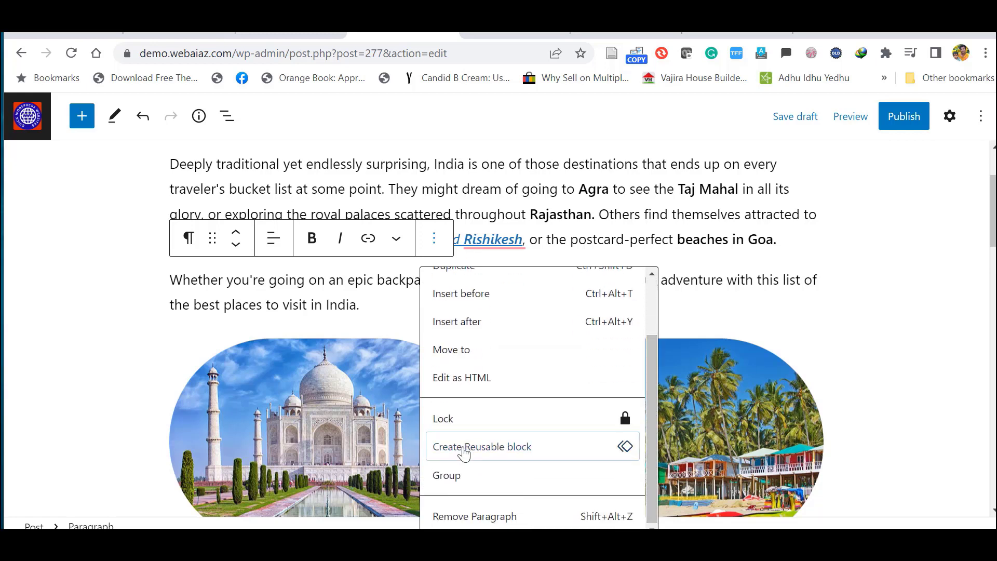
{"action": "left_click", "coordinate": [533, 455]}
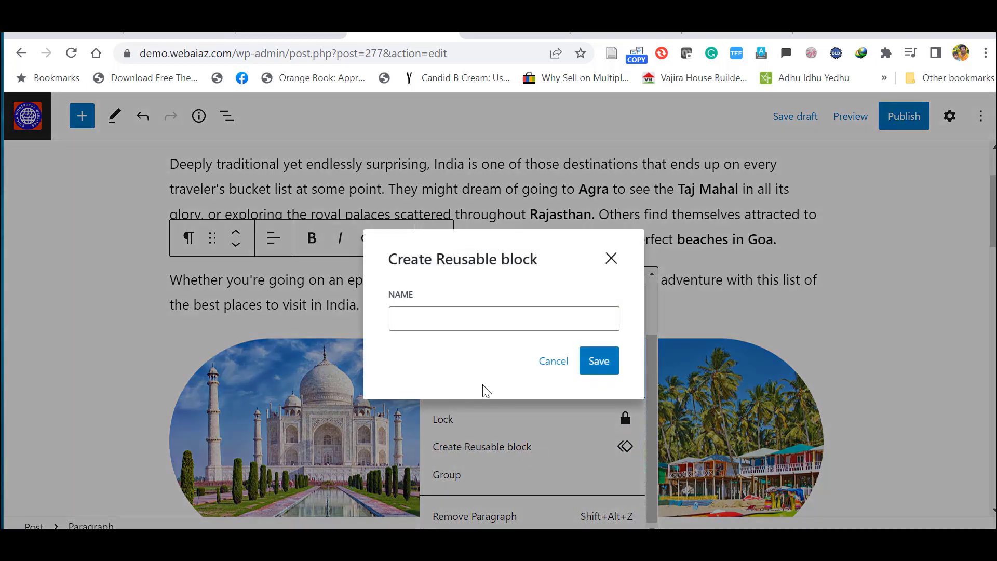
{"action": "left_click", "coordinate": [446, 321]}
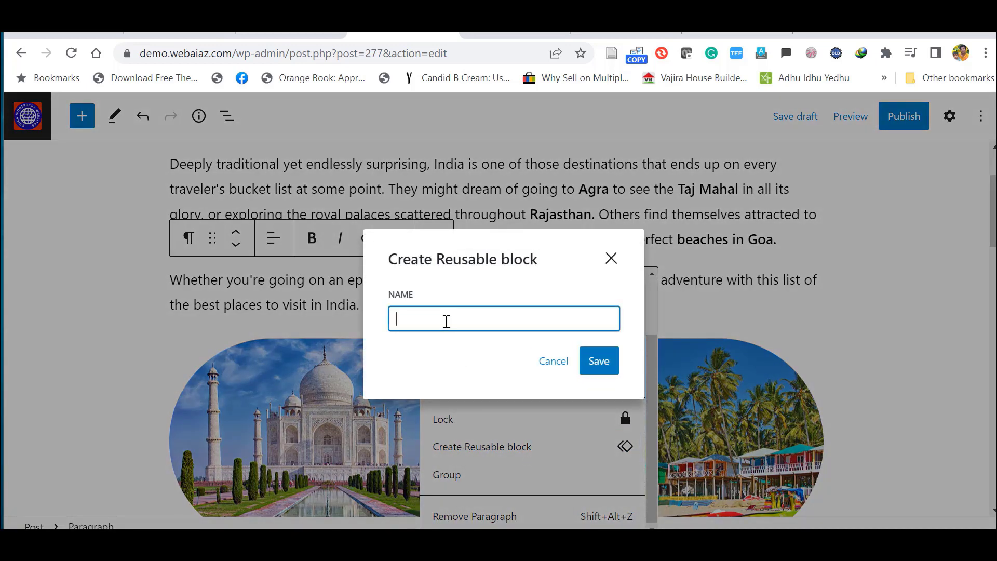
{"action": "type", "text": "Trip"}
{"action": "left_click", "coordinate": [597, 362]}
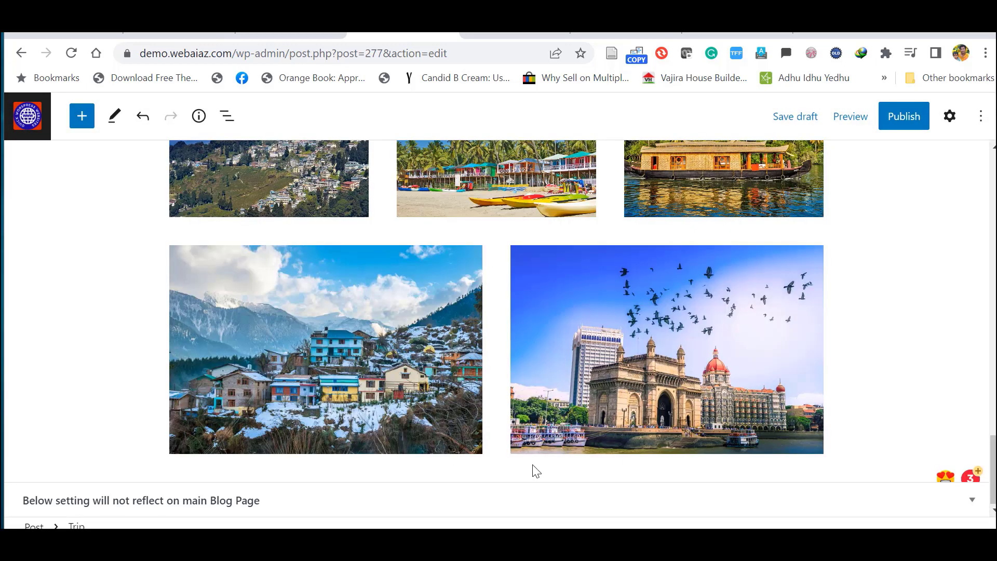
{"action": "left_click", "coordinate": [82, 116]}
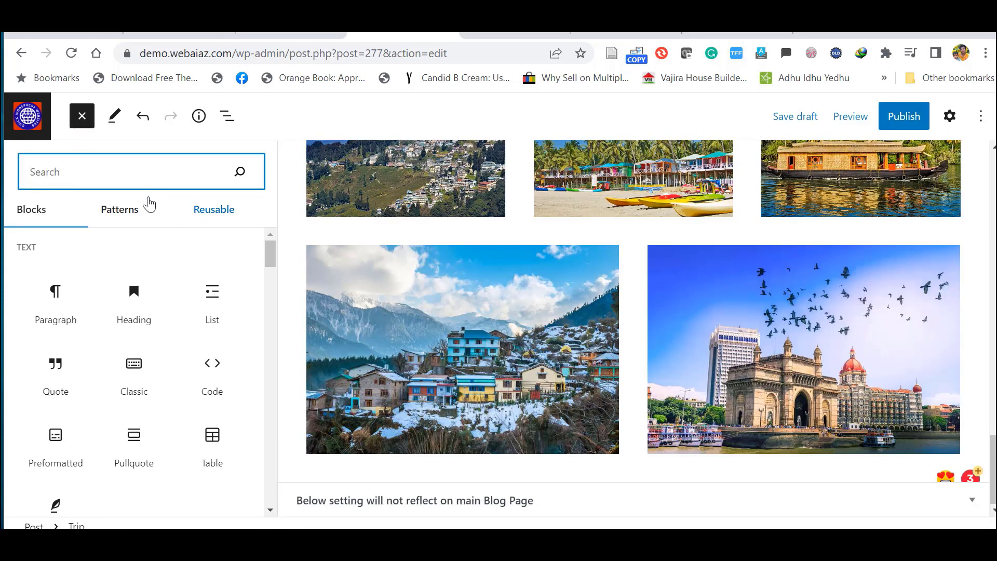
{"action": "left_click", "coordinate": [197, 217]}
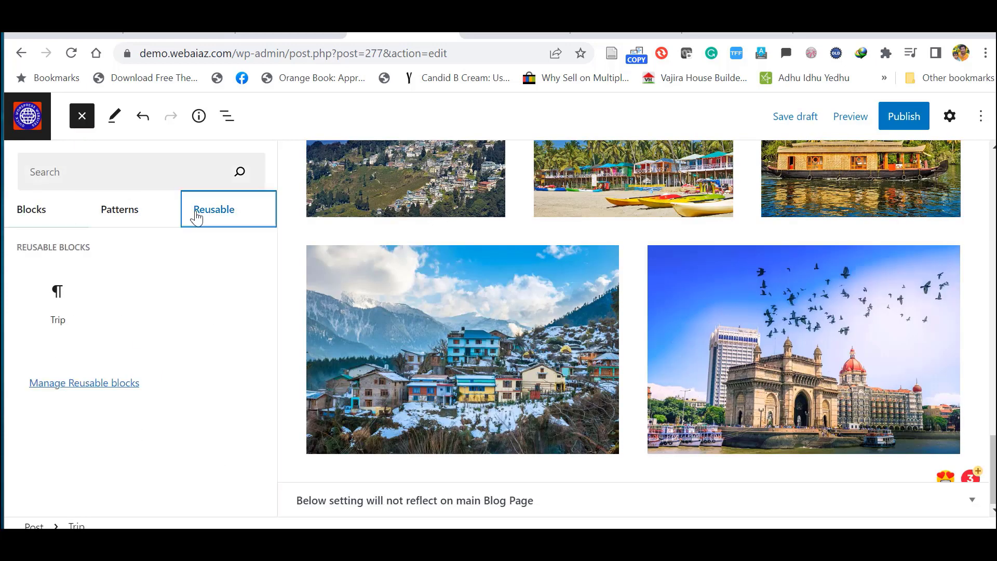
{"action": "mouse_move", "coordinate": [54, 300]}
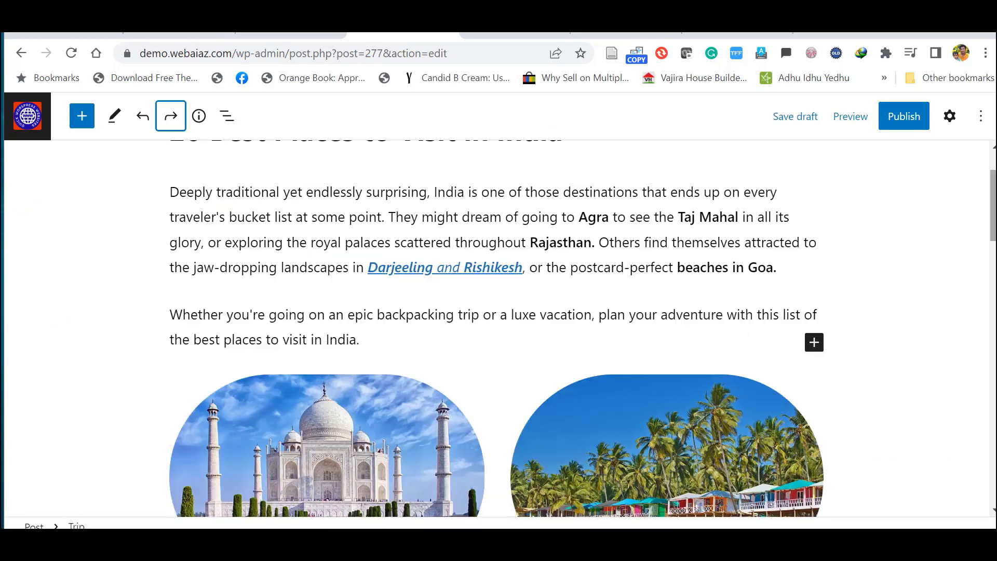
Insert the "Trip" reusable block after the image gallery at the end of the post.
{"action": "scroll", "coordinate": [496, 328], "scroll_direction": "down", "scroll_amount": 15}
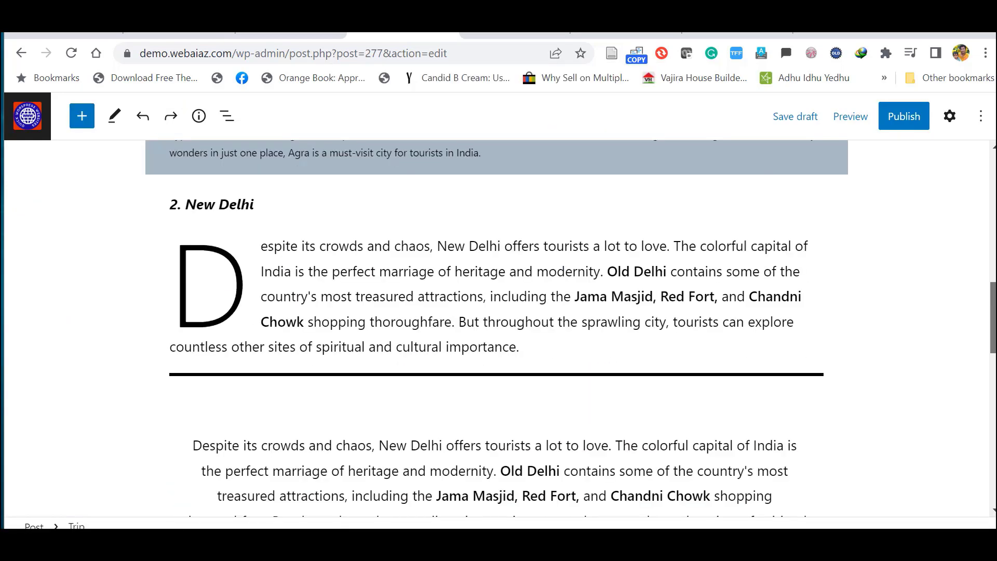
{"action": "scroll", "coordinate": [496, 328], "scroll_direction": "down", "scroll_amount": 2}
{"action": "left_click", "coordinate": [81, 116]}
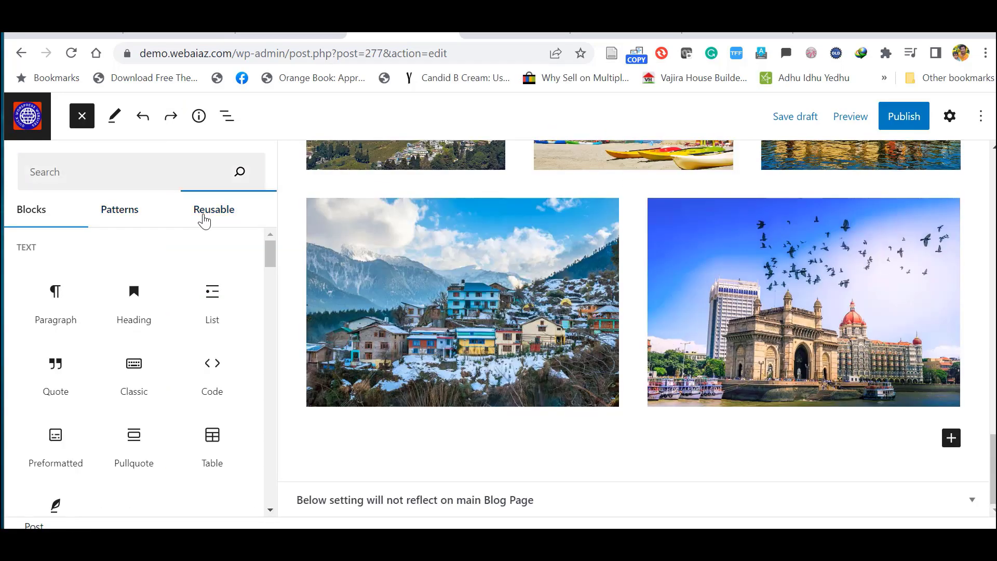
{"action": "left_click", "coordinate": [204, 219]}
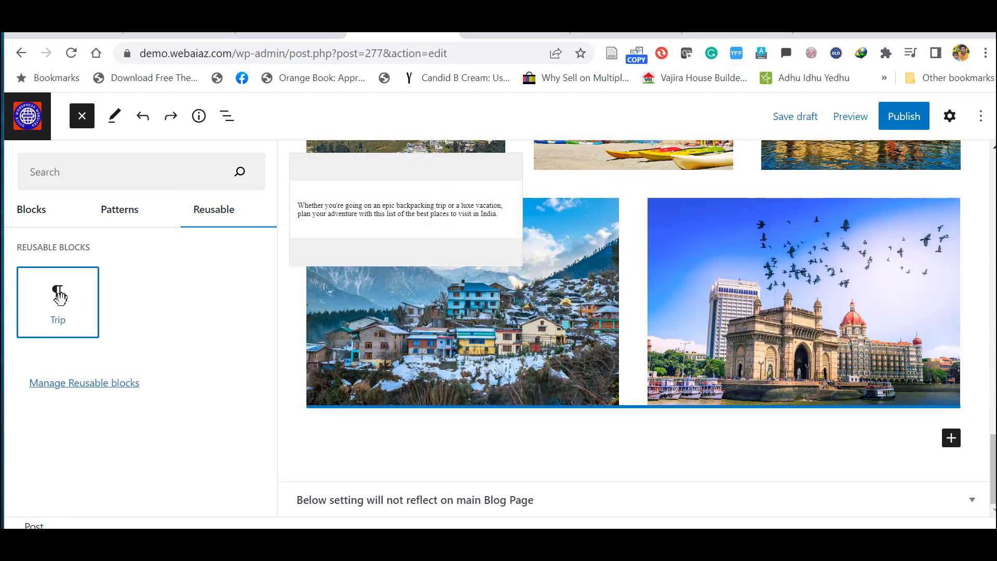
{"action": "left_click", "coordinate": [56, 291]}
{"action": "left_click", "coordinate": [82, 116]}
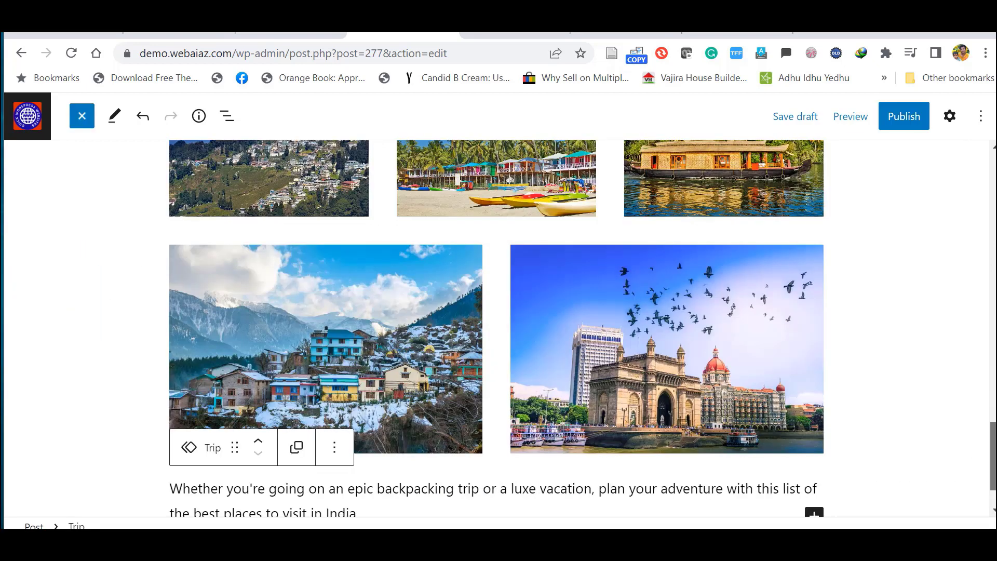
{"action": "scroll", "coordinate": [326, 467], "scroll_direction": "down", "scroll_amount": 1}
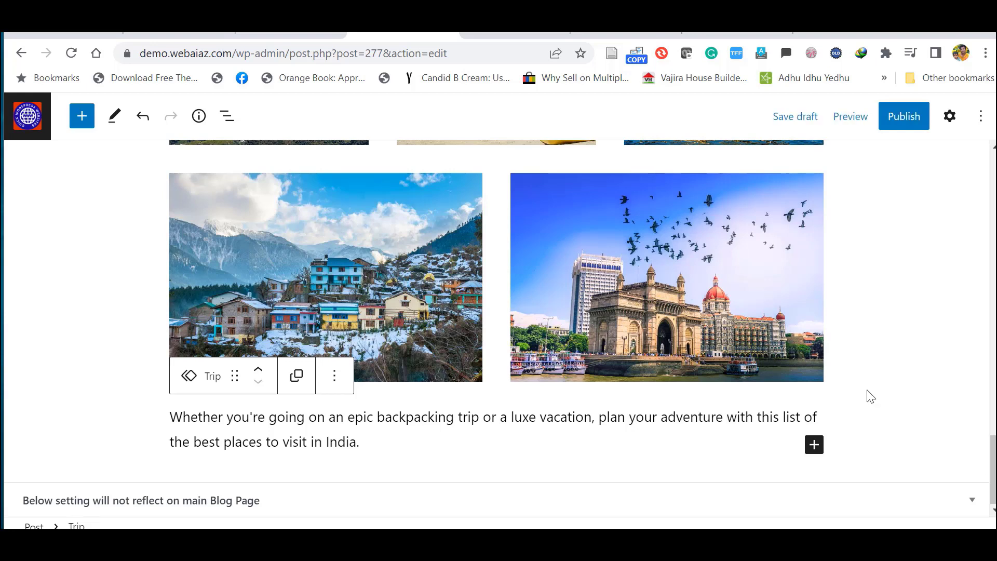
Add a Buttons block below the "Trip" paragraph at the end of the post.
{"action": "left_click", "coordinate": [814, 444]}
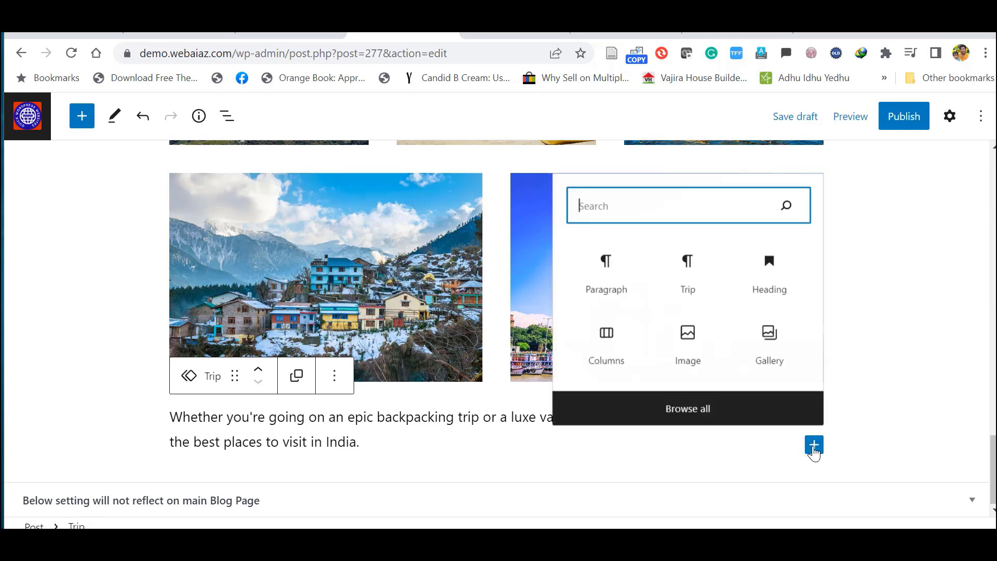
{"action": "type", "text": "butt"}
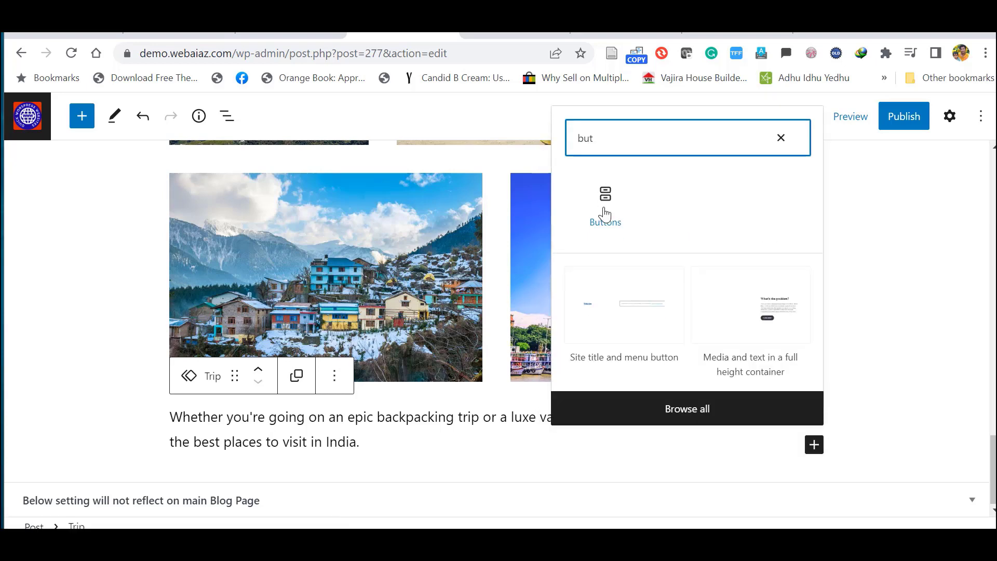
{"action": "left_click", "coordinate": [605, 212]}
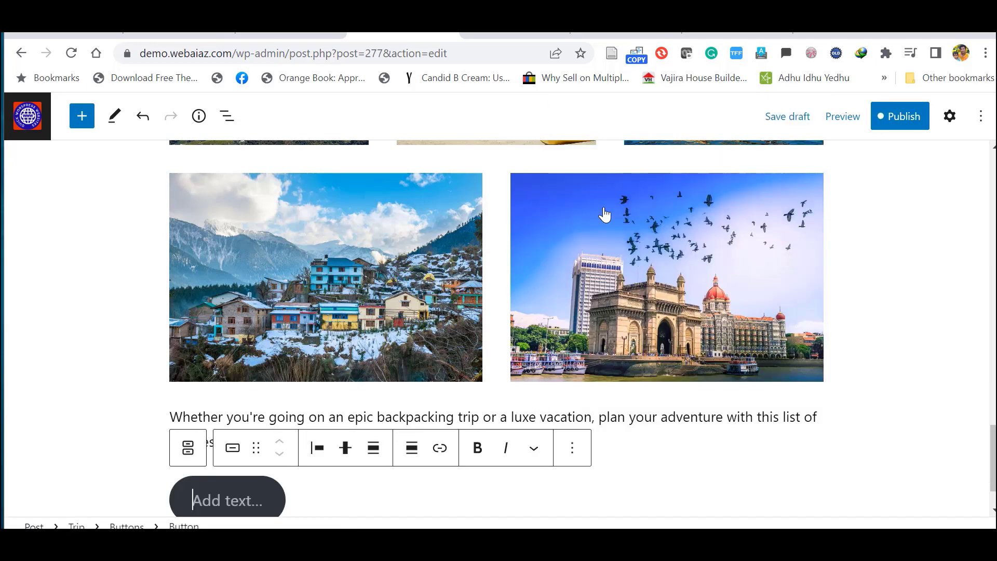
Try the Outline style on the new button, return it to Fill, and try widths of 25%, 50% and 100%.
{"action": "left_click", "coordinate": [949, 115]}
{"action": "scroll", "coordinate": [961, 398], "scroll_direction": "down", "scroll_amount": 5}
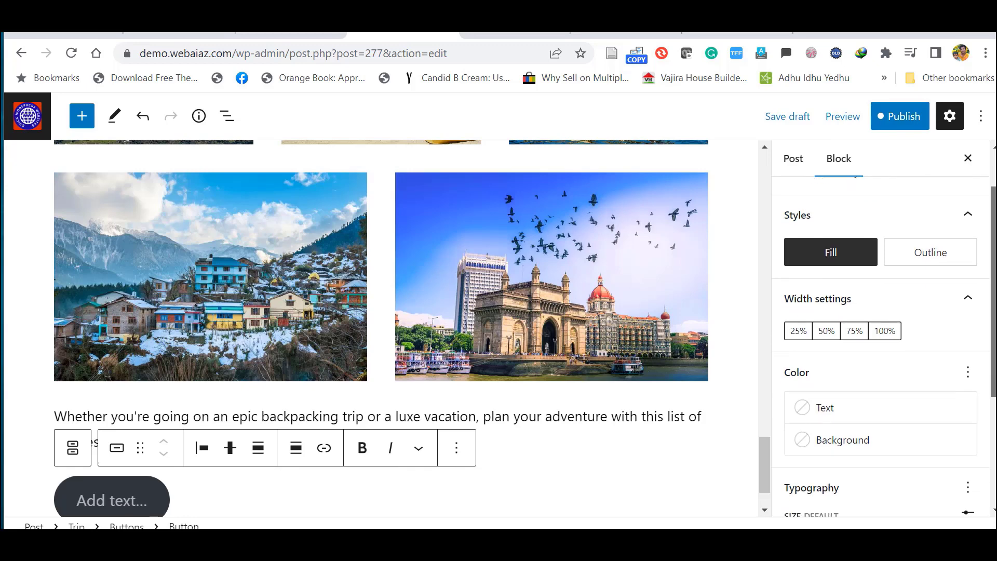
{"action": "scroll", "coordinate": [961, 398], "scroll_direction": "up", "scroll_amount": 4}
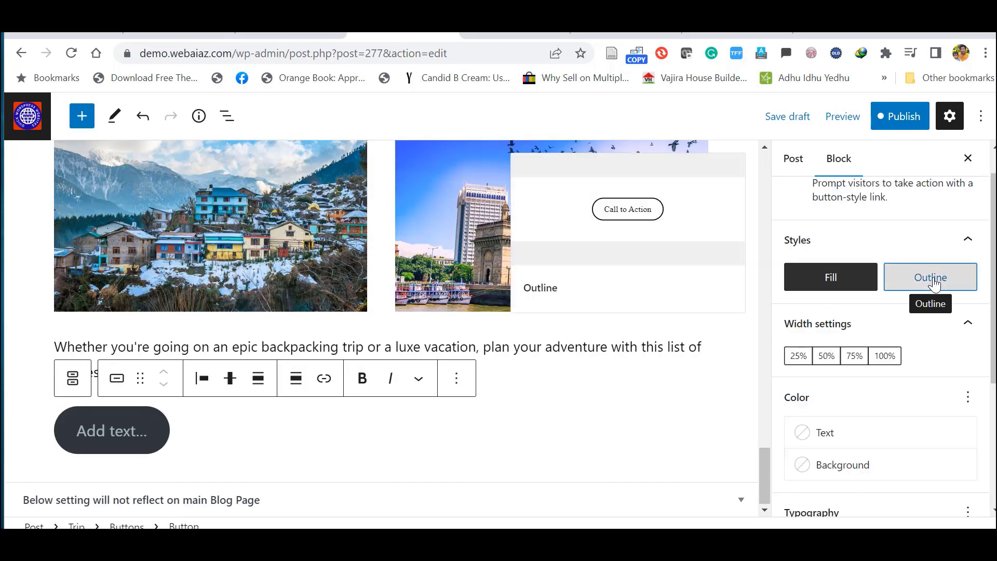
{"action": "left_click", "coordinate": [932, 281]}
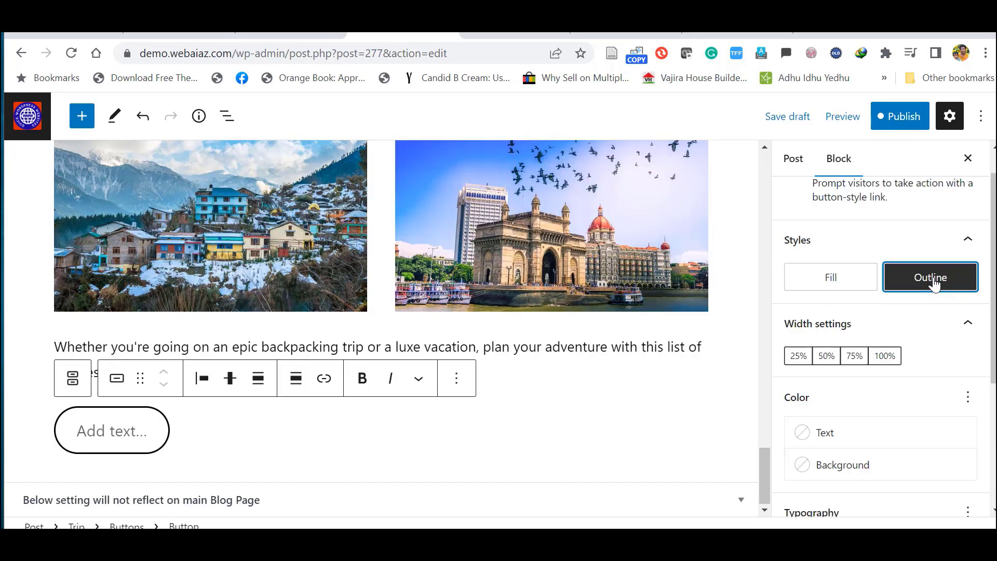
{"action": "left_click", "coordinate": [856, 280]}
{"action": "left_click", "coordinate": [798, 356]}
{"action": "left_click", "coordinate": [827, 356]}
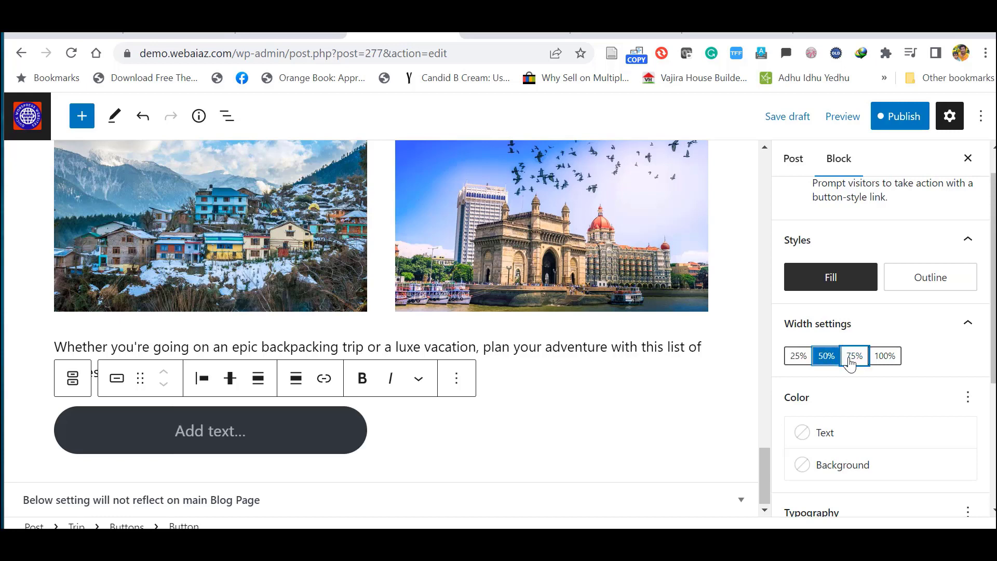
{"action": "left_click", "coordinate": [885, 357]}
Adjust the button's border radius for slightly rounded corners and label the button "Video Tour".
{"action": "scroll", "coordinate": [914, 395], "scroll_direction": "down", "scroll_amount": 4}
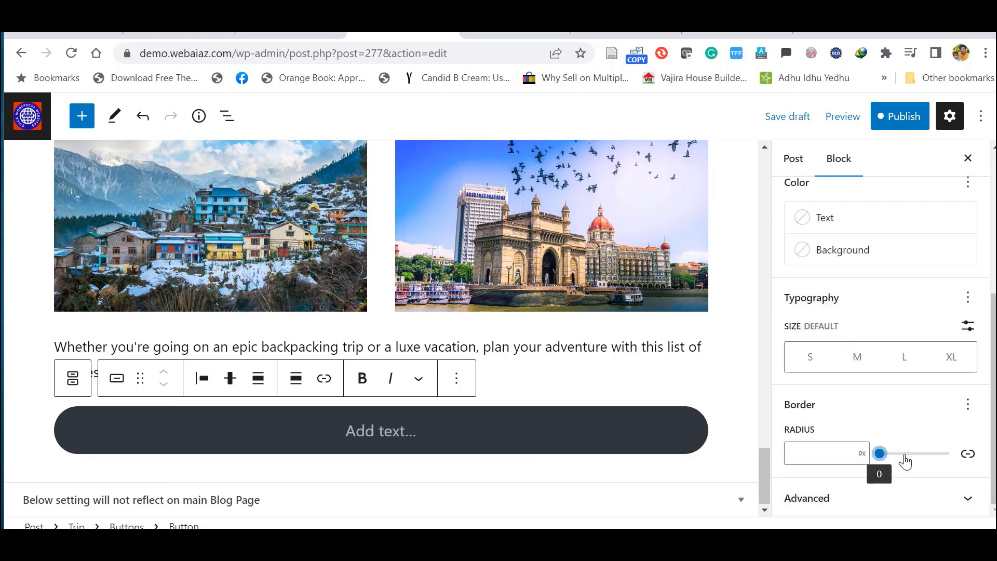
{"action": "mouse_move", "coordinate": [879, 456]}
{"action": "left_mouse_down"}
{"action": "mouse_move", "coordinate": [948, 471]}
{"action": "mouse_move", "coordinate": [891, 463]}
{"action": "left_mouse_up"}
{"action": "left_click", "coordinate": [408, 431]}
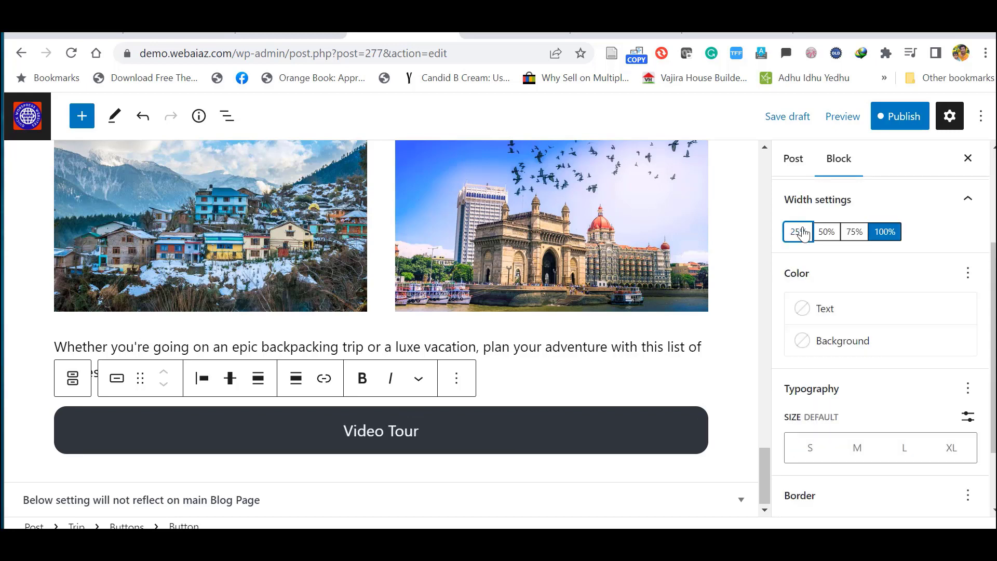
Set the "Video Tour" button's width to 25% and its text color to white.
{"action": "left_click", "coordinate": [798, 232]}
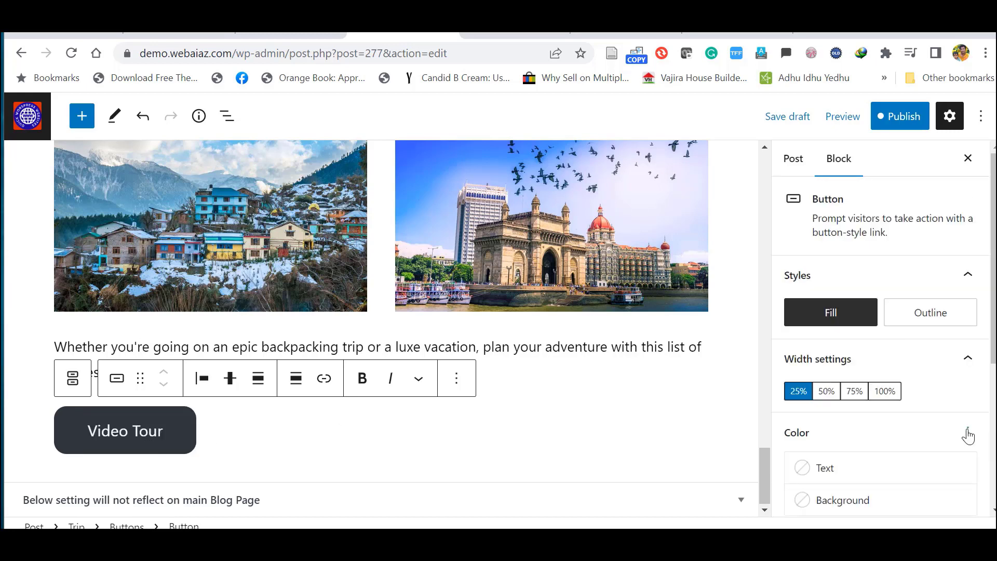
{"action": "left_click", "coordinate": [968, 434]}
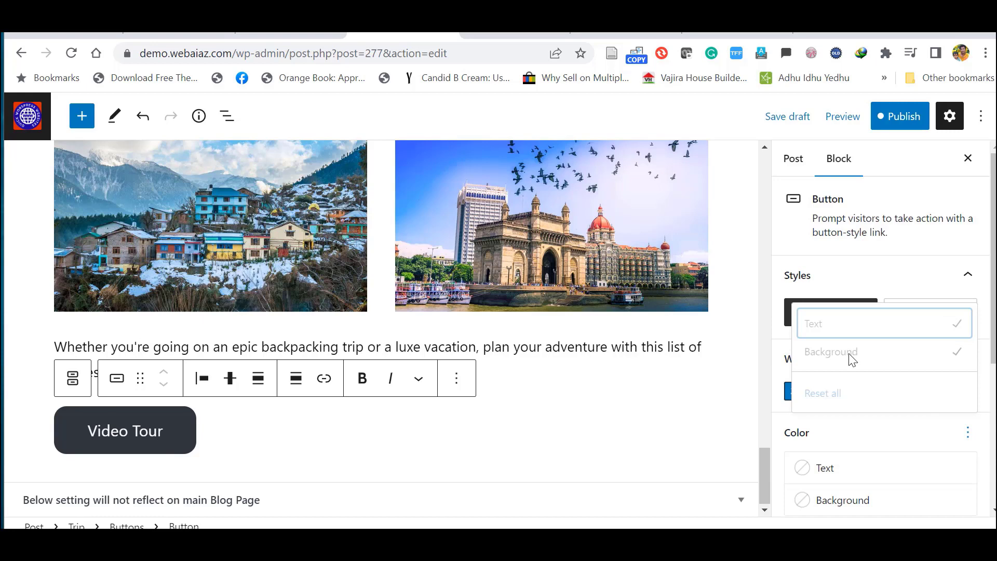
{"action": "scroll", "coordinate": [851, 358], "scroll_direction": "down", "scroll_amount": 3}
{"action": "left_click", "coordinate": [796, 301]}
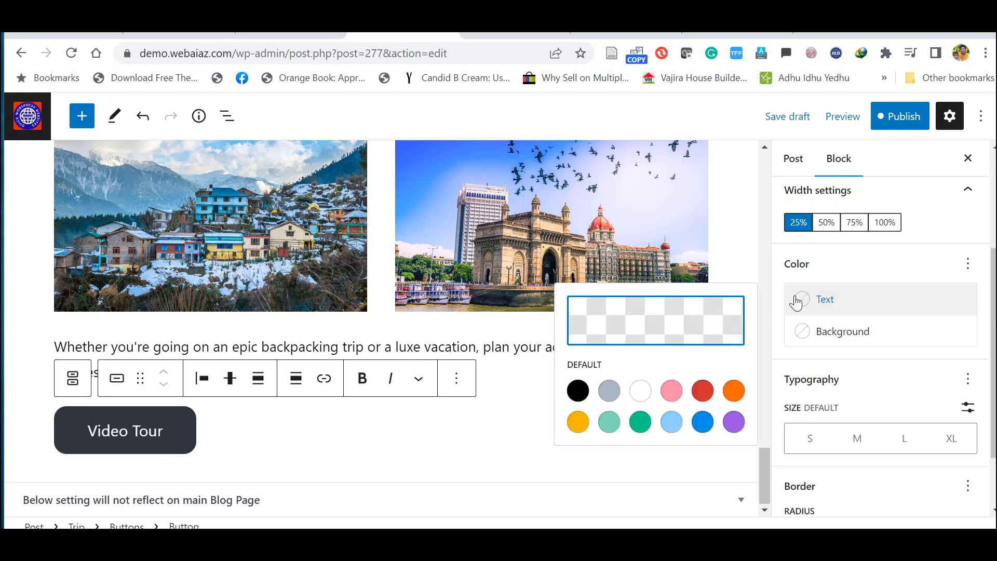
{"action": "left_click", "coordinate": [640, 392]}
{"action": "left_click", "coordinate": [579, 423]}
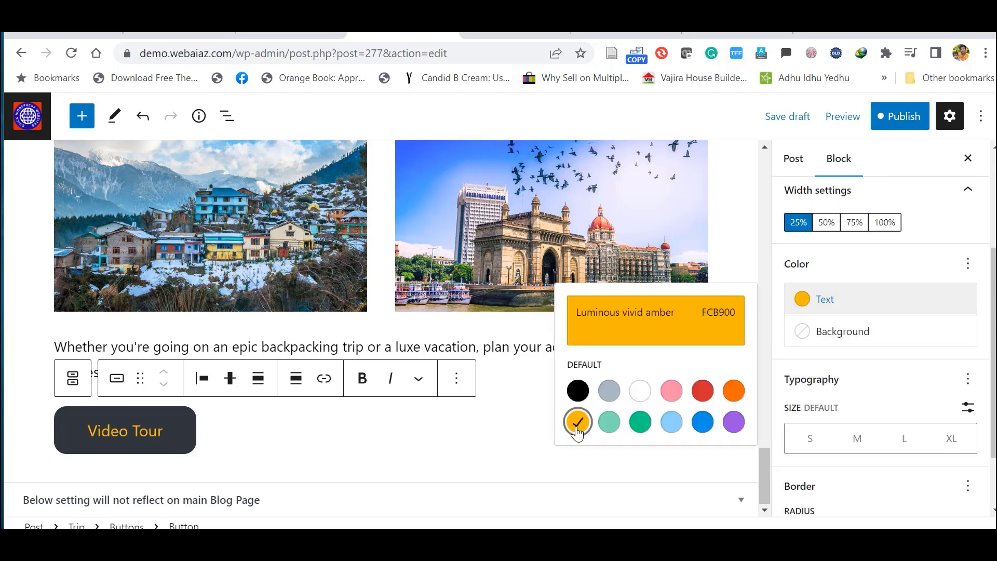
{"action": "left_click", "coordinate": [707, 390]}
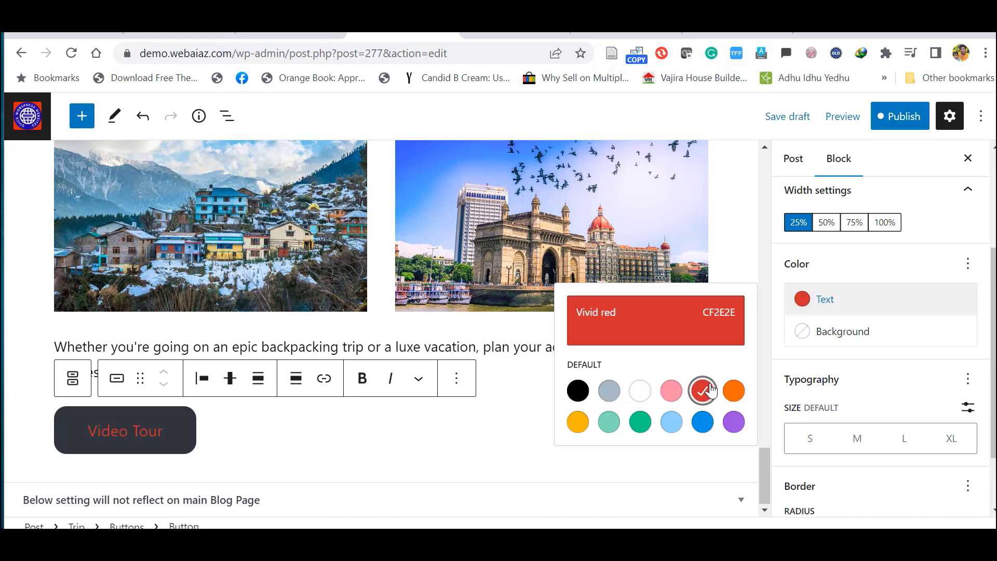
{"action": "left_click", "coordinate": [638, 394]}
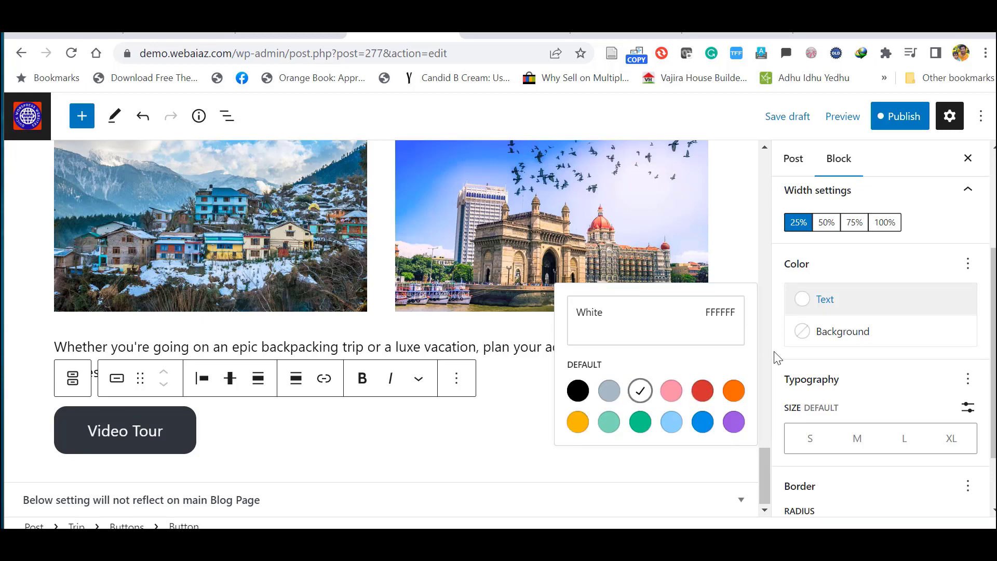
Try amber and green as the "Video Tour" button's solid background color, settling on Vivid red.
{"action": "left_click", "coordinate": [815, 341]}
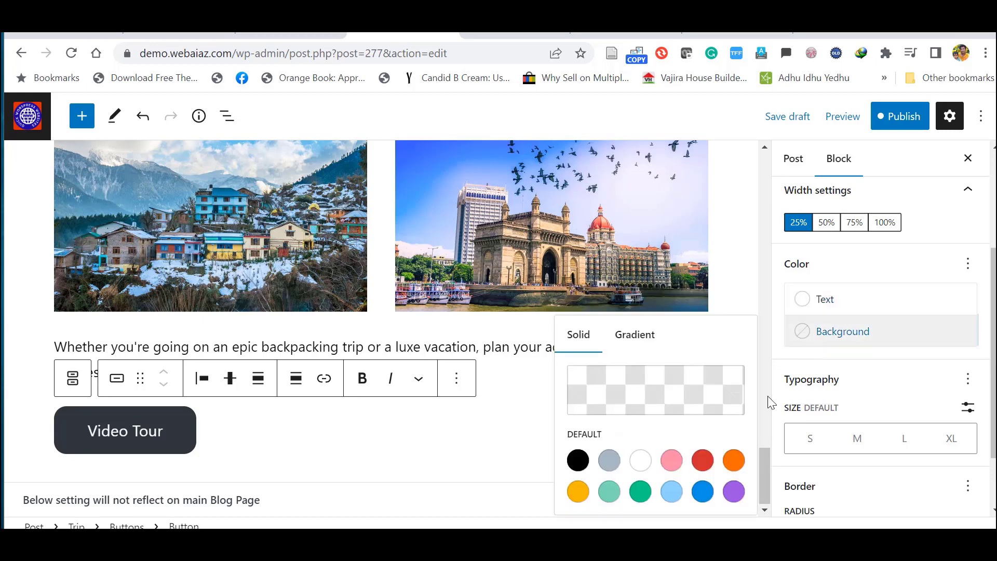
{"action": "left_click", "coordinate": [764, 458]}
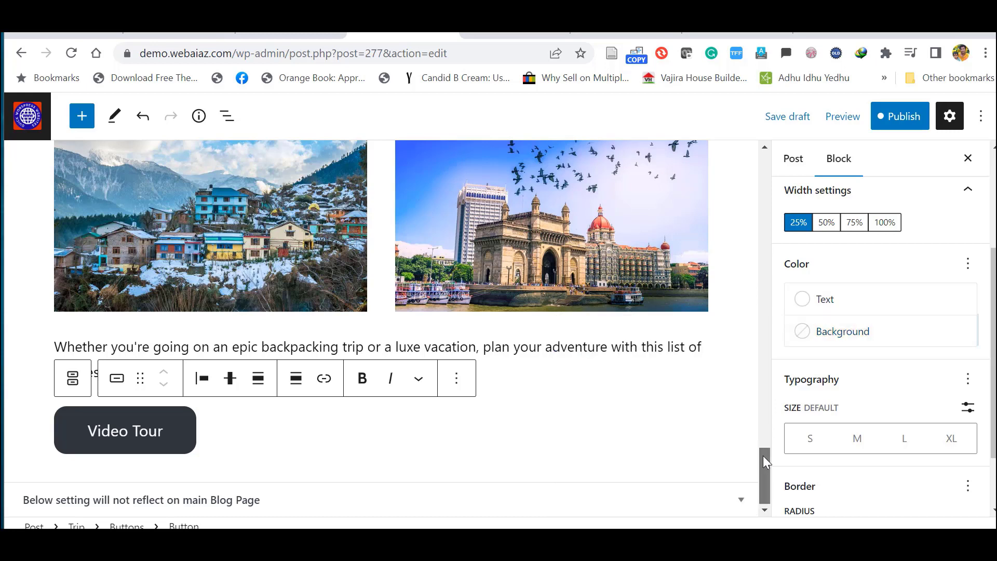
{"action": "left_click", "coordinate": [857, 334]}
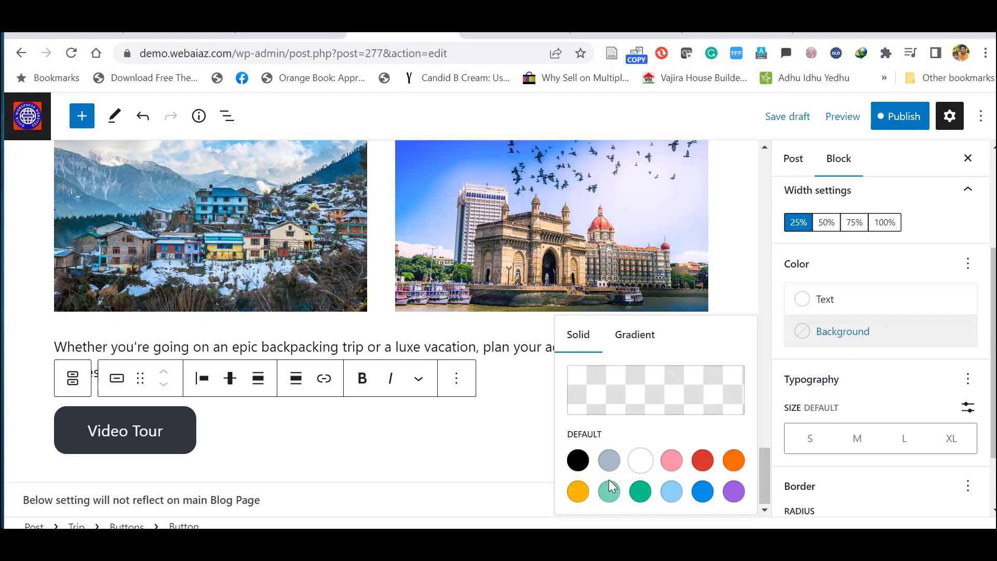
{"action": "left_click", "coordinate": [578, 492]}
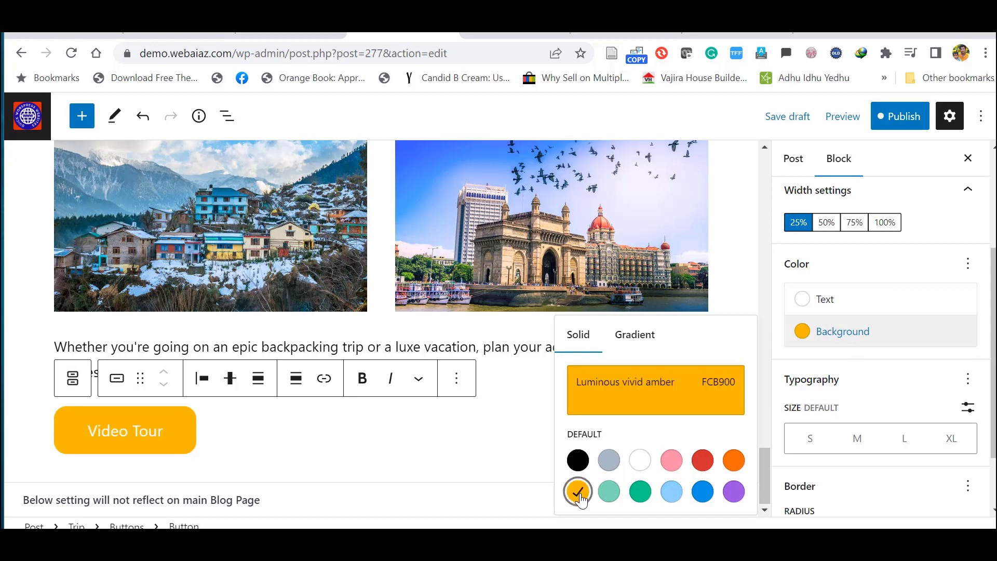
{"action": "left_click", "coordinate": [640, 492]}
{"action": "left_click", "coordinate": [701, 463]}
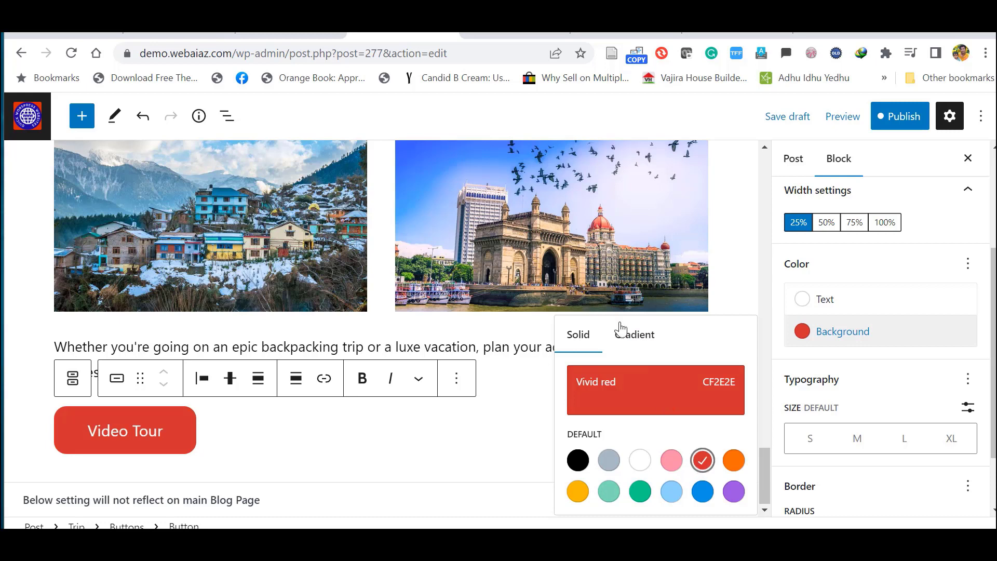
Give the "Video Tour" button the orange-to-pink-to-blue gradient background and make its label bold at 14 px.
{"action": "left_click", "coordinate": [629, 339]}
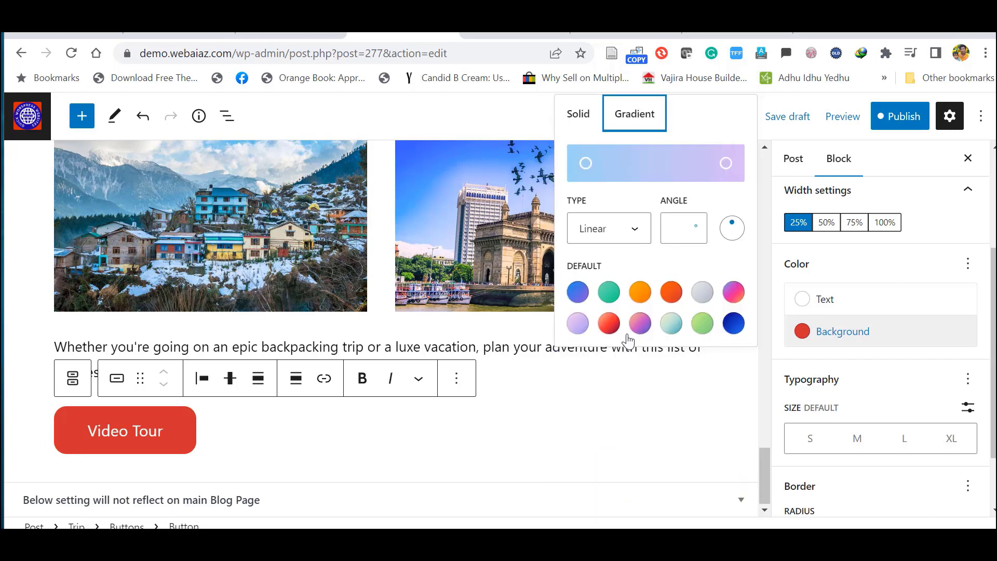
{"action": "left_click", "coordinate": [642, 324]}
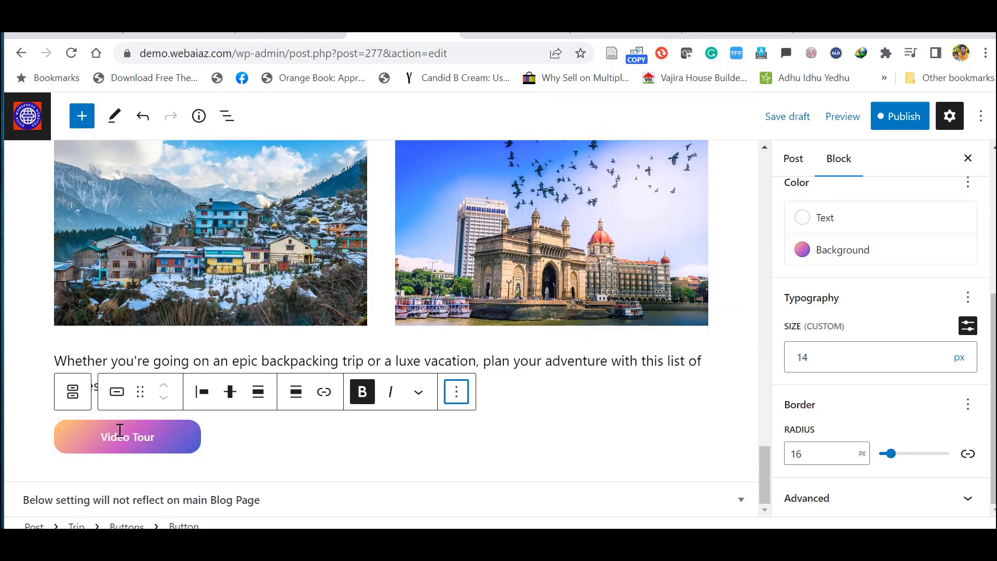
{"action": "triple_click", "coordinate": [120, 431]}
Align the Buttons block's content to the middle vertically and justify the "Video Tour" button to the center.
{"action": "left_click", "coordinate": [207, 438]}
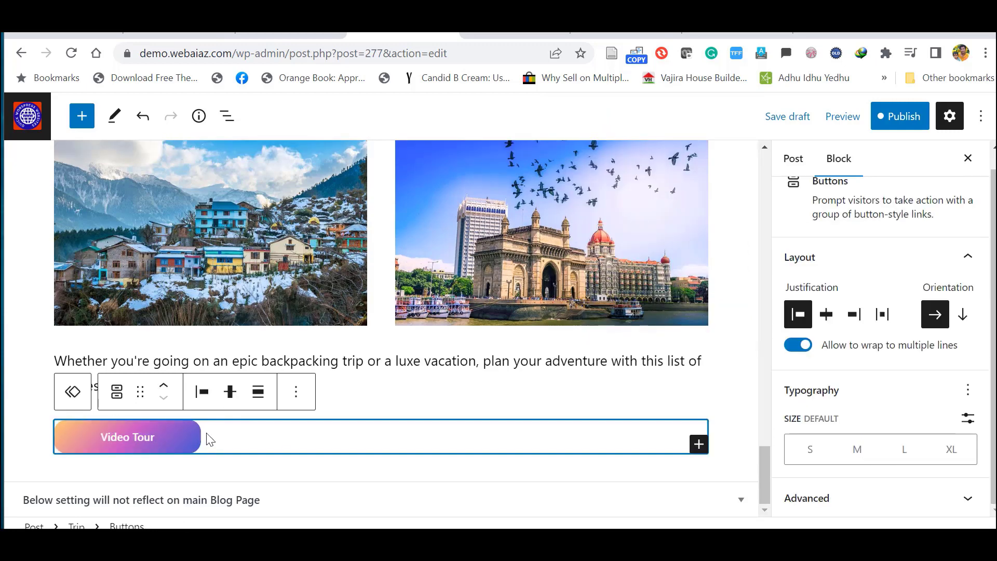
{"action": "left_click", "coordinate": [231, 393]}
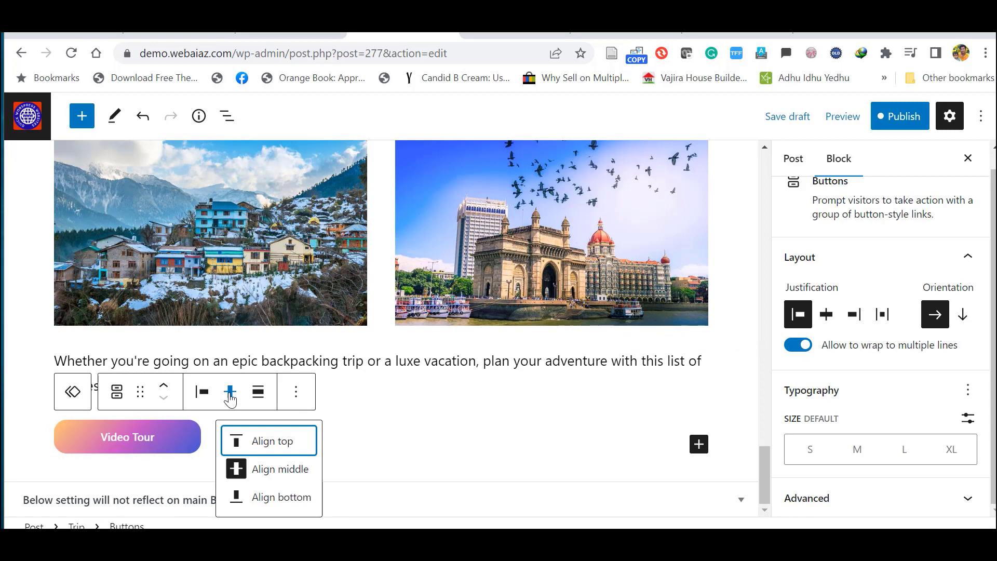
{"action": "left_click", "coordinate": [270, 470]}
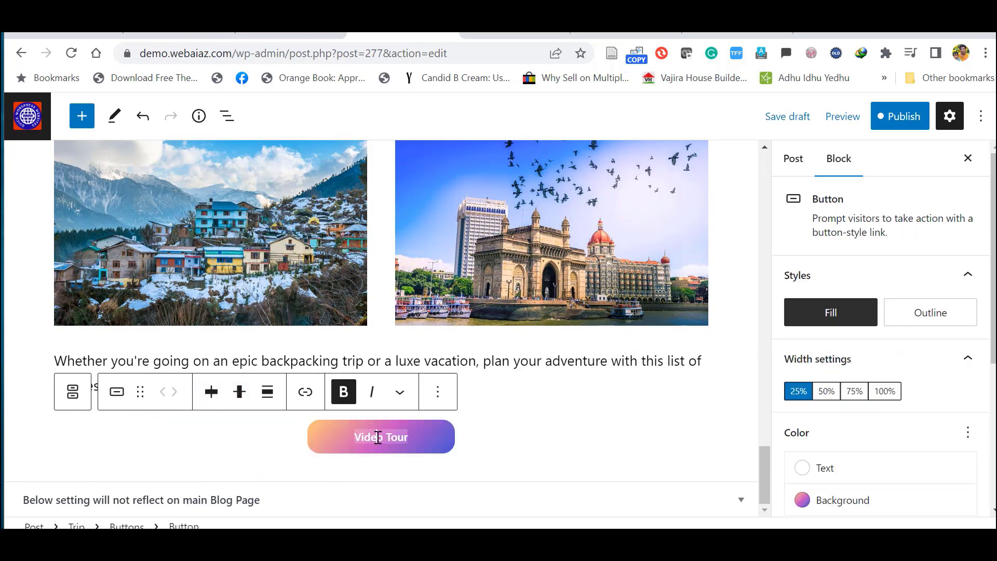
{"action": "left_click", "coordinate": [430, 447]}
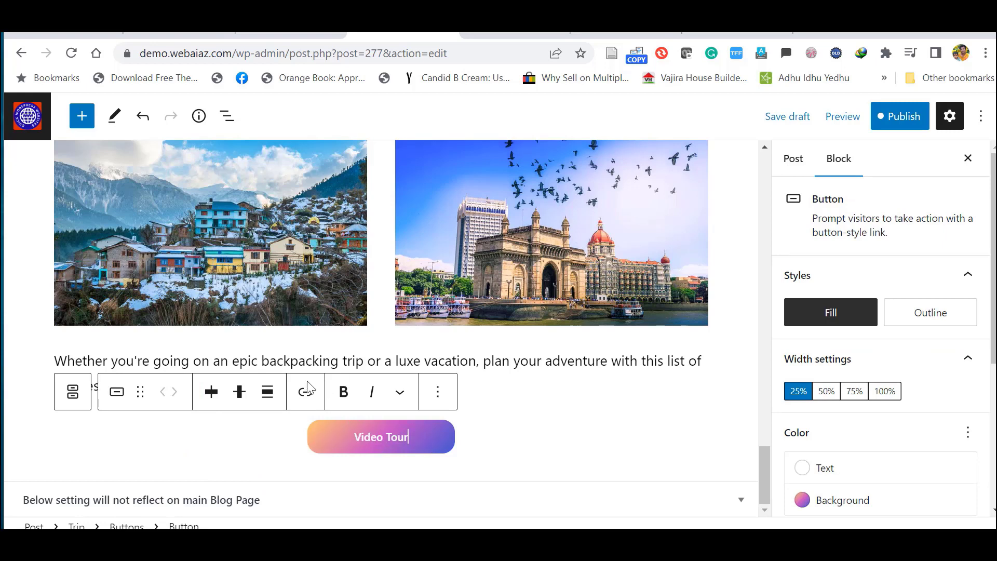
{"action": "left_click", "coordinate": [306, 396]}
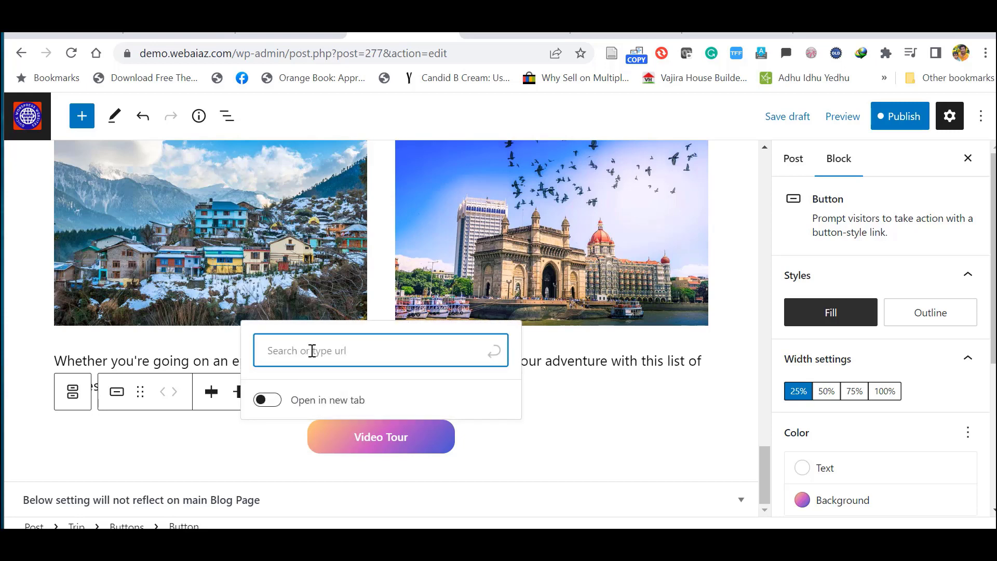
{"action": "type", "text": "https://www.youtube.com/@QuickWordpressWebsites"}
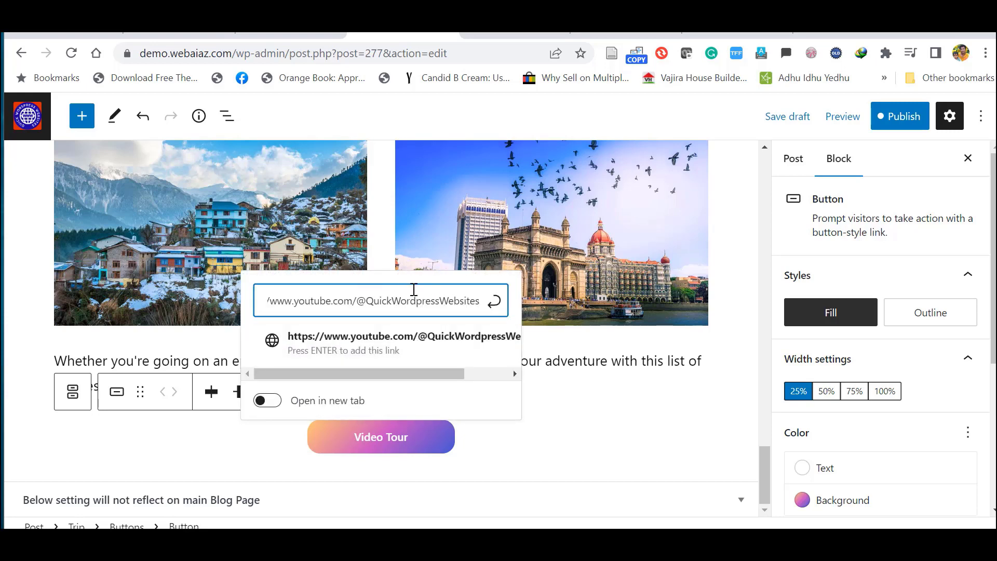
{"action": "left_click", "coordinate": [267, 401]}
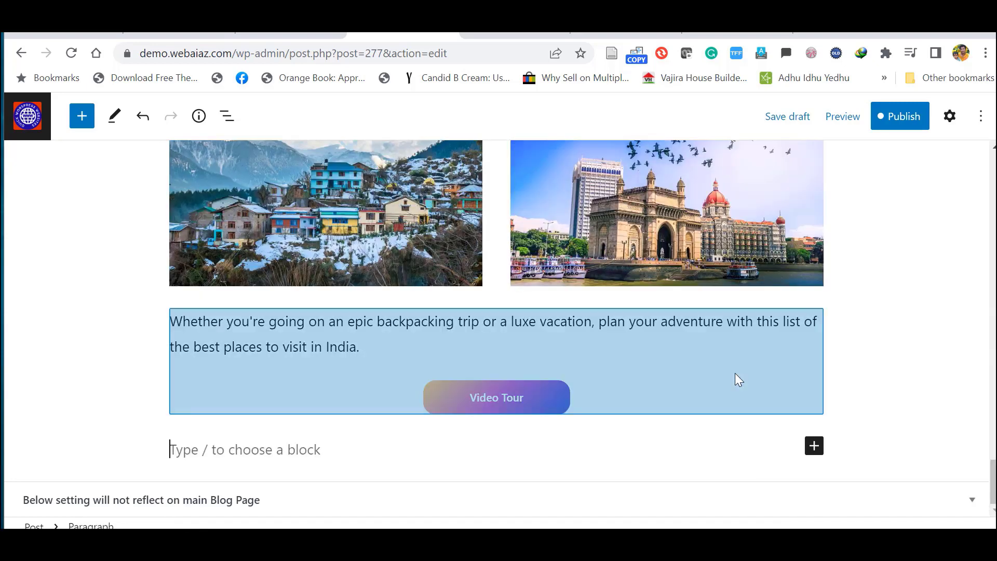
Insert a Table block with 3 columns and 6 rows below the "Video Tour" button.
{"action": "left_click", "coordinate": [688, 443]}
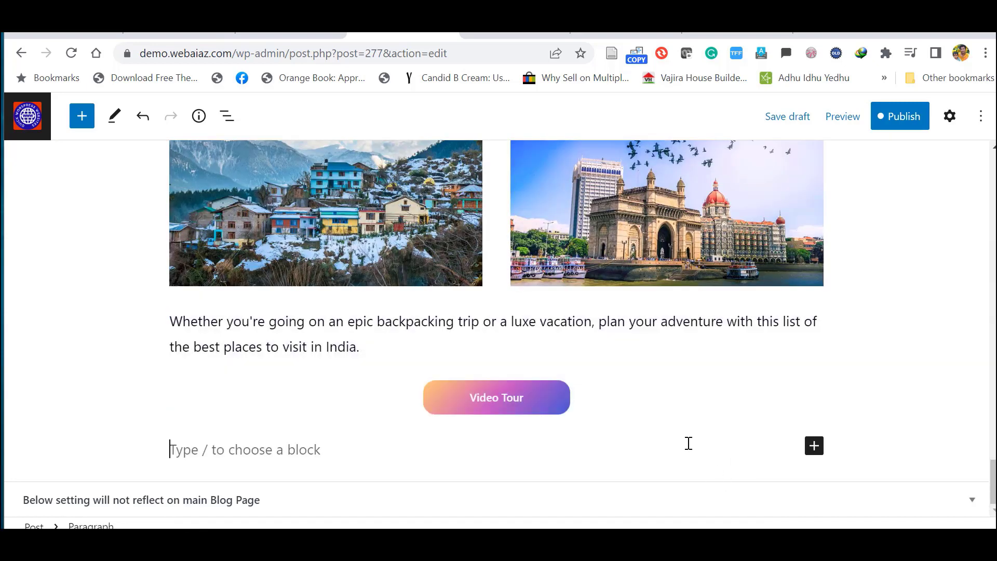
{"action": "left_click", "coordinate": [814, 446]}
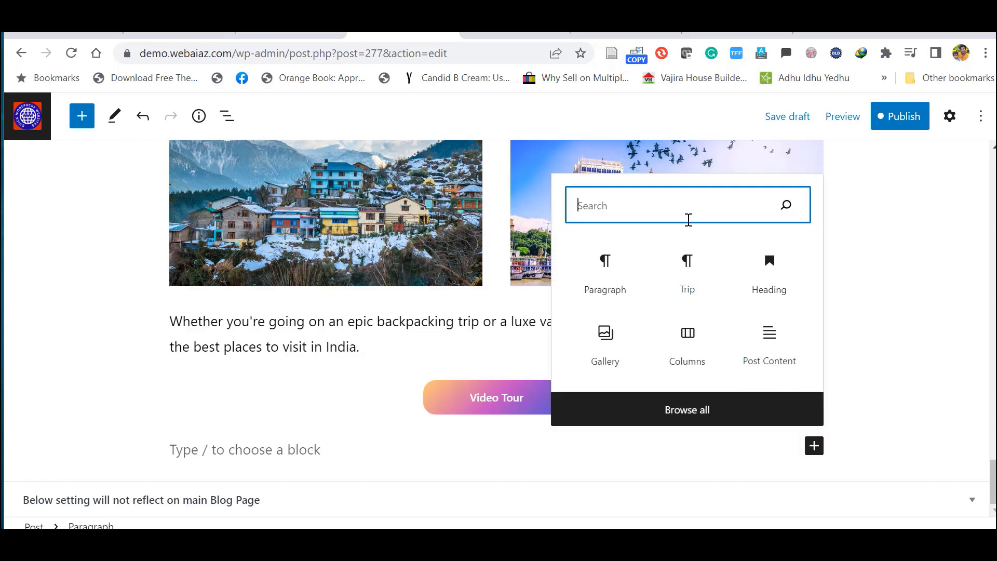
{"action": "type", "text": "table"}
{"action": "left_click", "coordinate": [603, 208]}
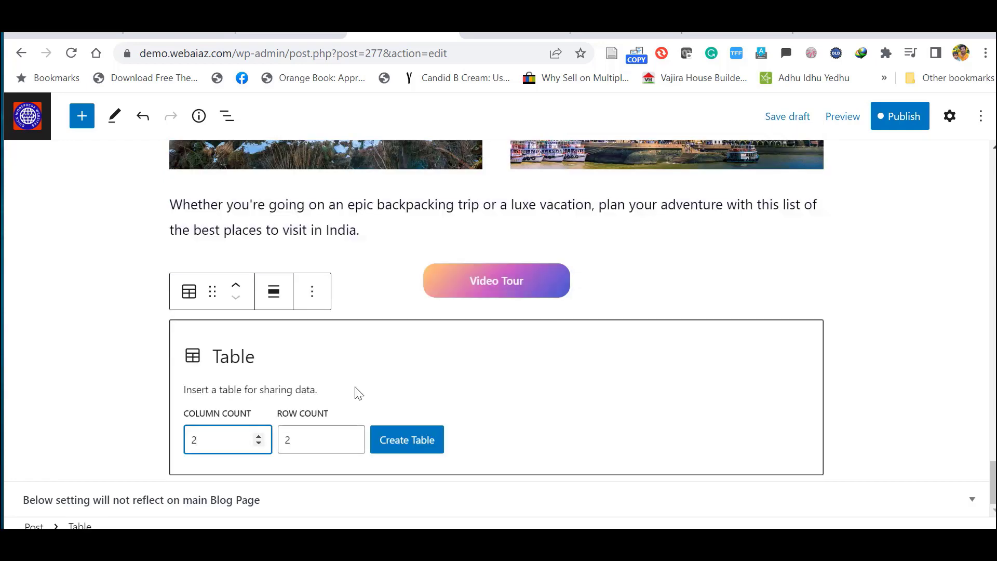
{"action": "left_click", "coordinate": [259, 436]}
{"action": "key", "text": "Tab"}
{"action": "type", "text": "6"}
{"action": "left_click", "coordinate": [409, 447]}
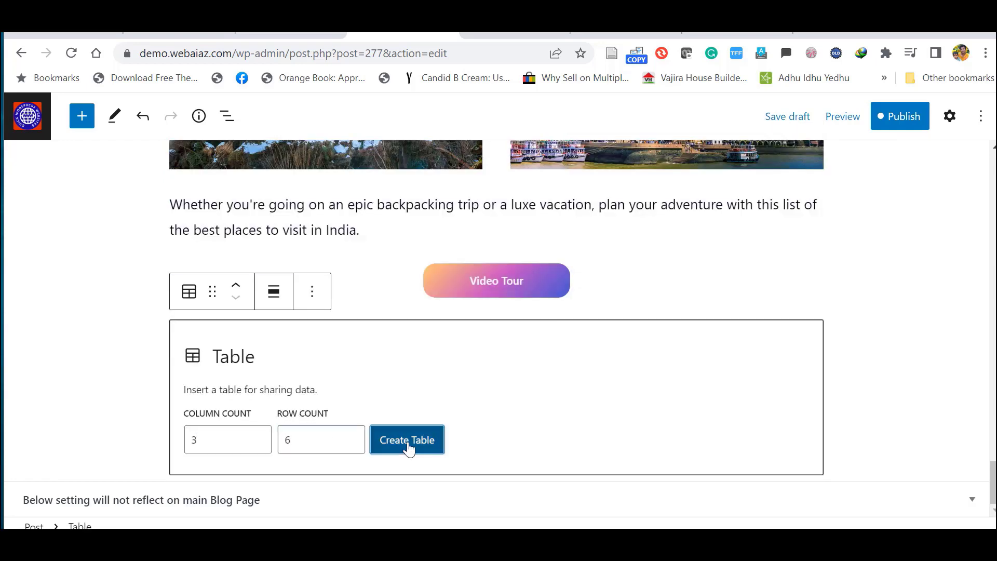
Fill the table's first row with Place, Distance and Price, and its first column with Mumbai, Delhi, Agra, Karnataka and Simla.
{"action": "scroll", "coordinate": [609, 443], "scroll_direction": "down", "scroll_amount": 1}
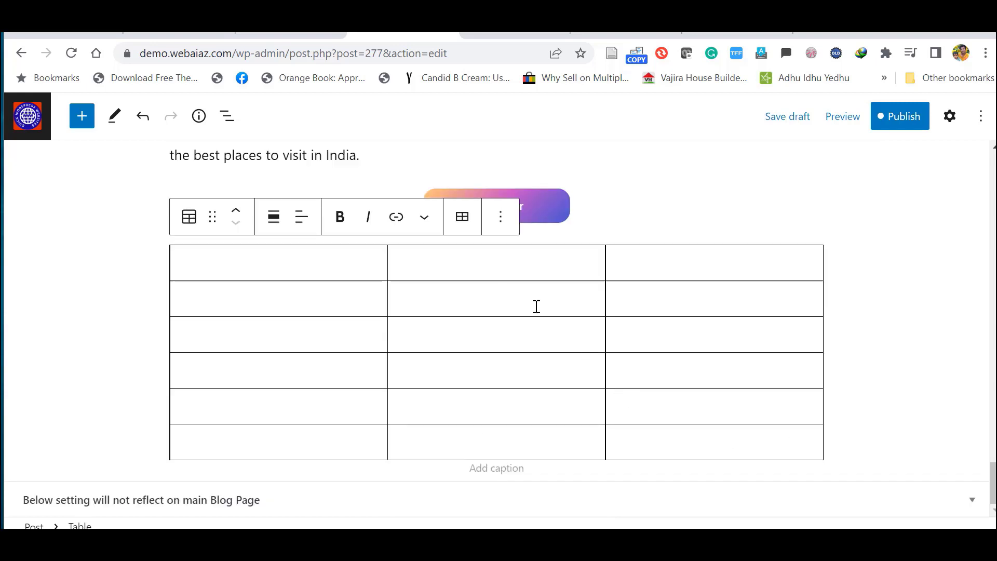
{"action": "left_click", "coordinate": [462, 223]}
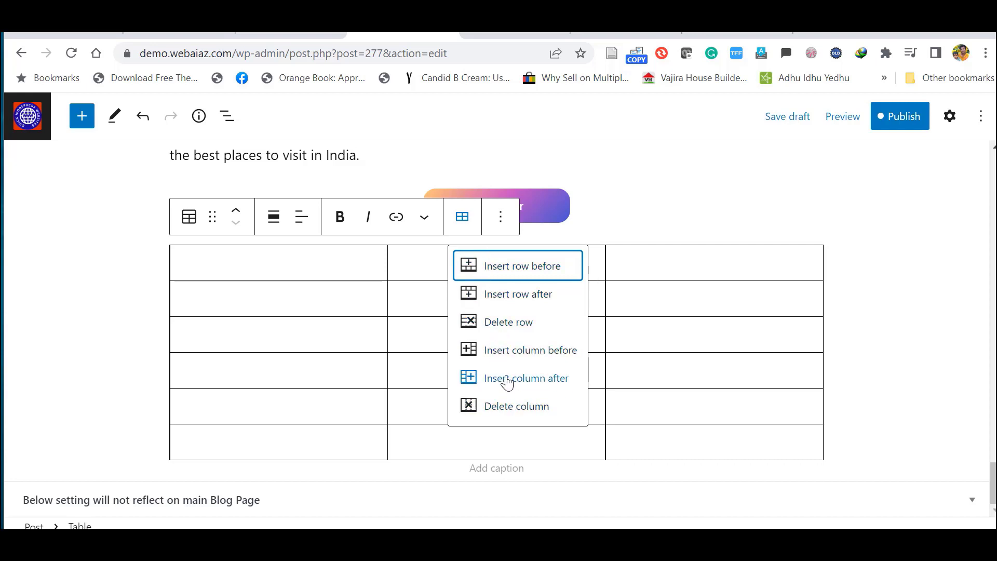
{"action": "left_click", "coordinate": [296, 267]}
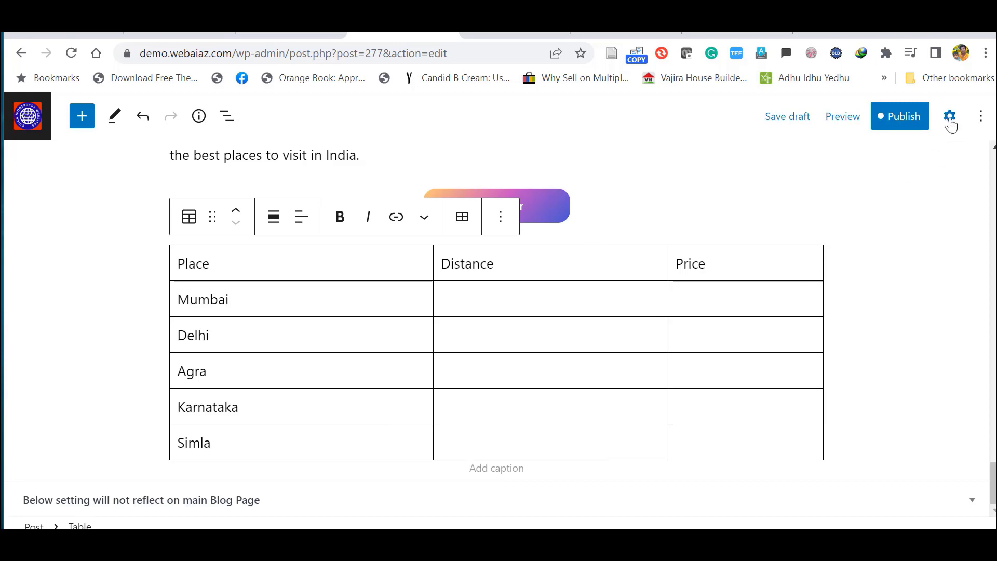
Try the Stripes style on the table and enable fixed width table cells.
{"action": "left_click", "coordinate": [951, 124]}
{"action": "left_click", "coordinate": [907, 319]}
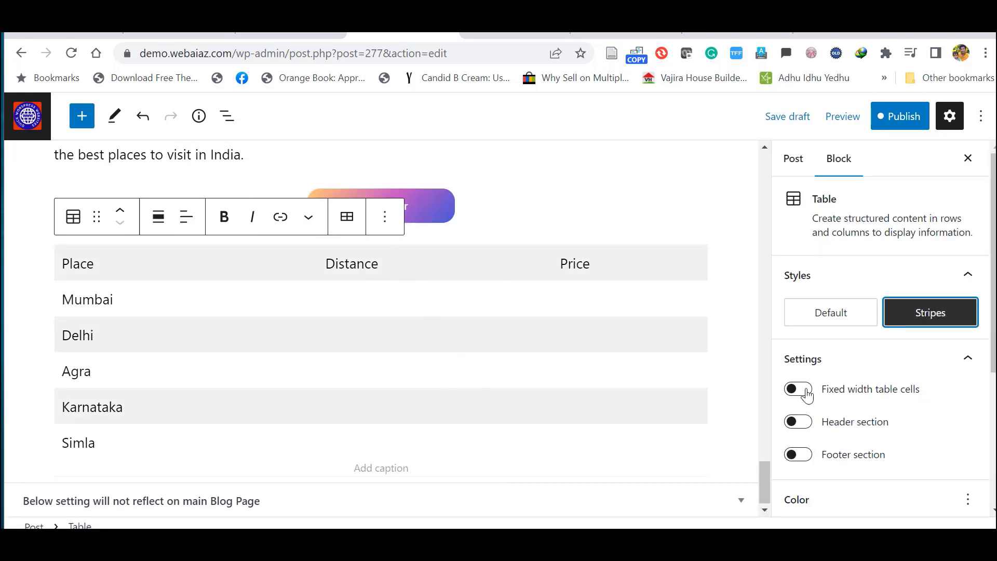
{"action": "left_click", "coordinate": [799, 389]}
Add header and footer sections to the table, fill in its distances, prices and totals, and style it with small black text on bluish gray.
{"action": "left_click", "coordinate": [799, 422]}
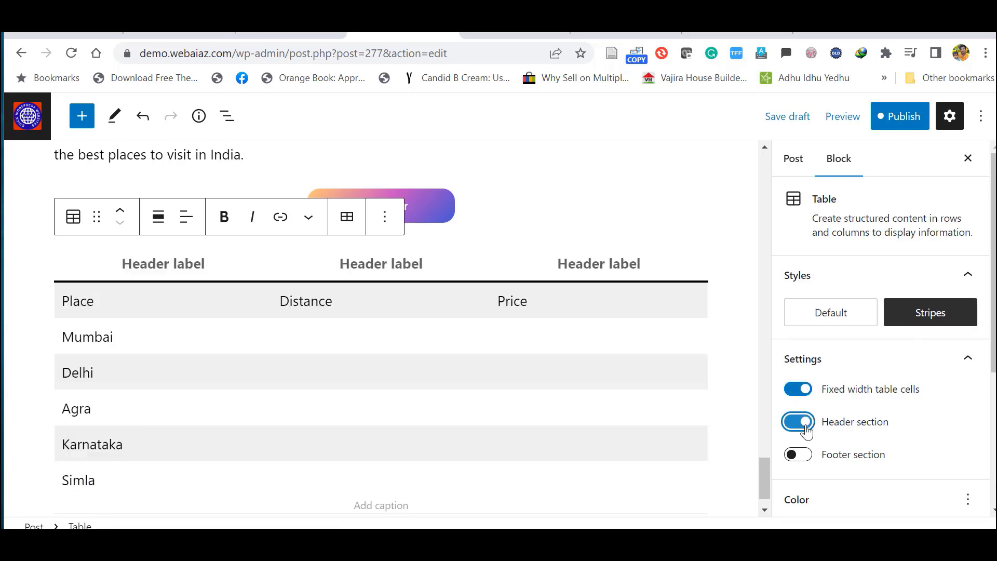
{"action": "scroll", "coordinate": [810, 384], "scroll_direction": "down", "scroll_amount": 2}
{"action": "left_click", "coordinate": [807, 372]}
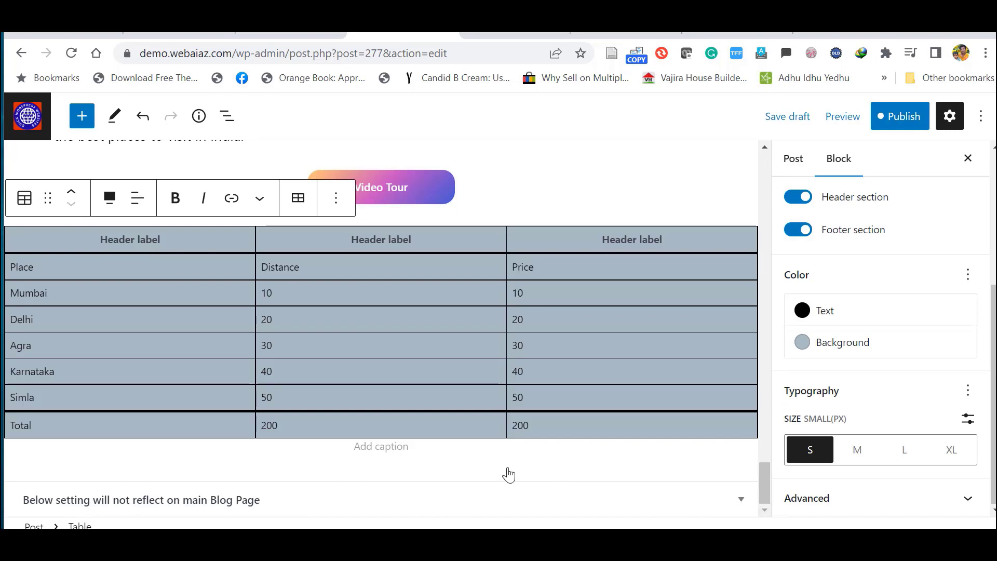
Insert a YouTube embed block below the table.
{"action": "left_click", "coordinate": [697, 442]}
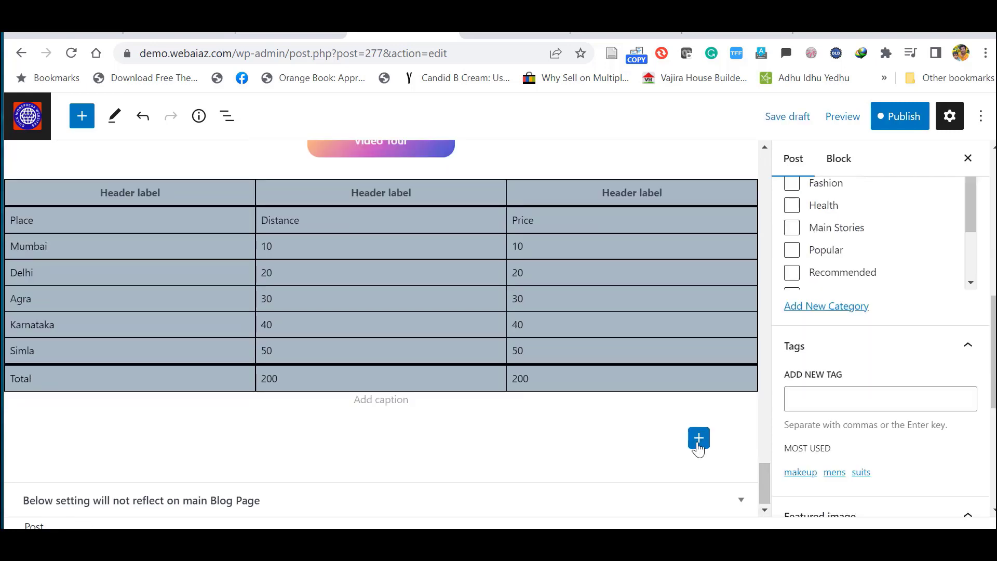
{"action": "left_click", "coordinate": [698, 439]}
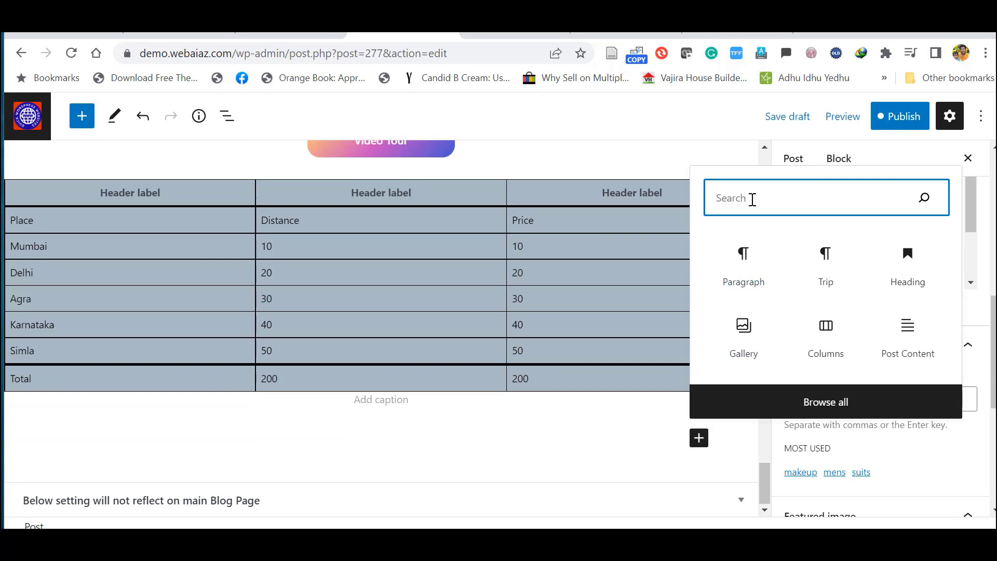
{"action": "type", "text": "you"}
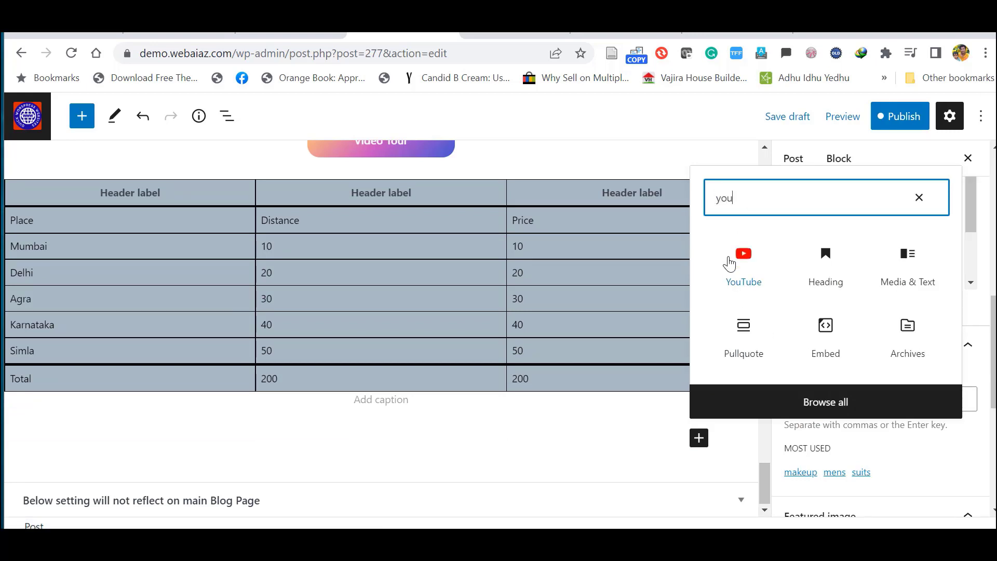
{"action": "left_click", "coordinate": [729, 263]}
{"action": "left_click_drag", "start_coordinate": [777, 474], "coordinate": [779, 498]}
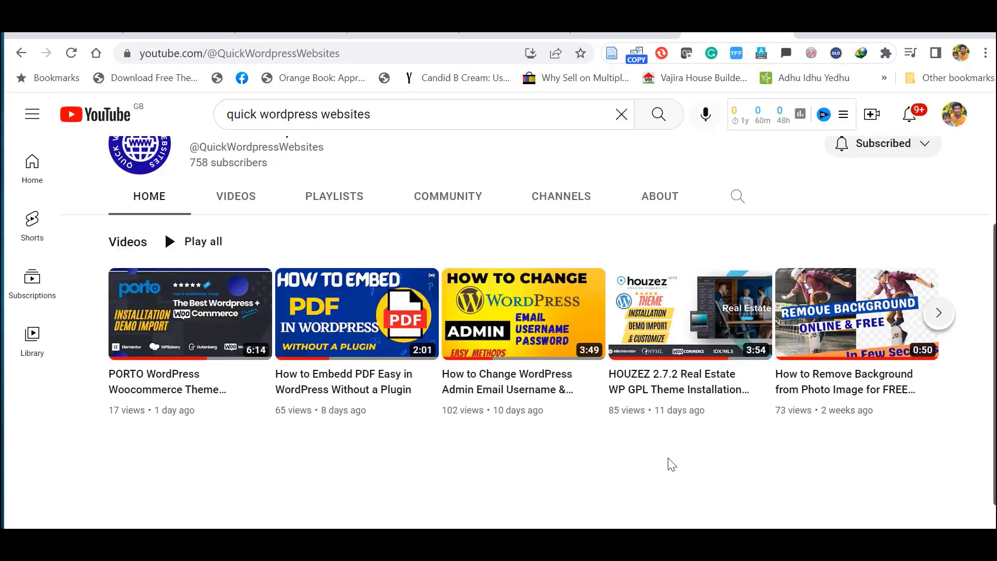
Copy the link of the "How to Change WordPress Admin Email Username & Password" video from the YouTube channel and embed it in the post.
{"action": "right_click", "coordinate": [522, 306]}
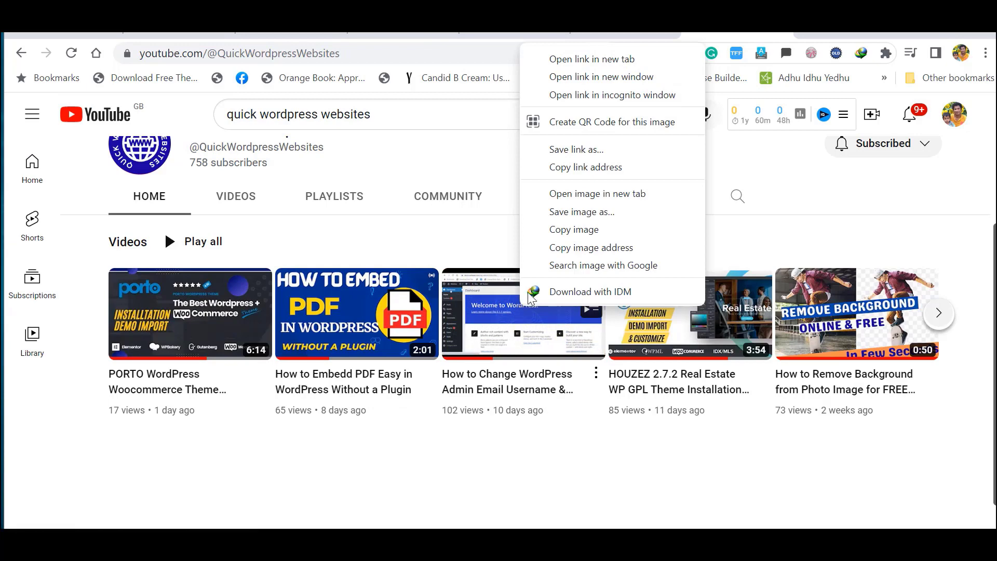
{"action": "left_click", "coordinate": [566, 167]}
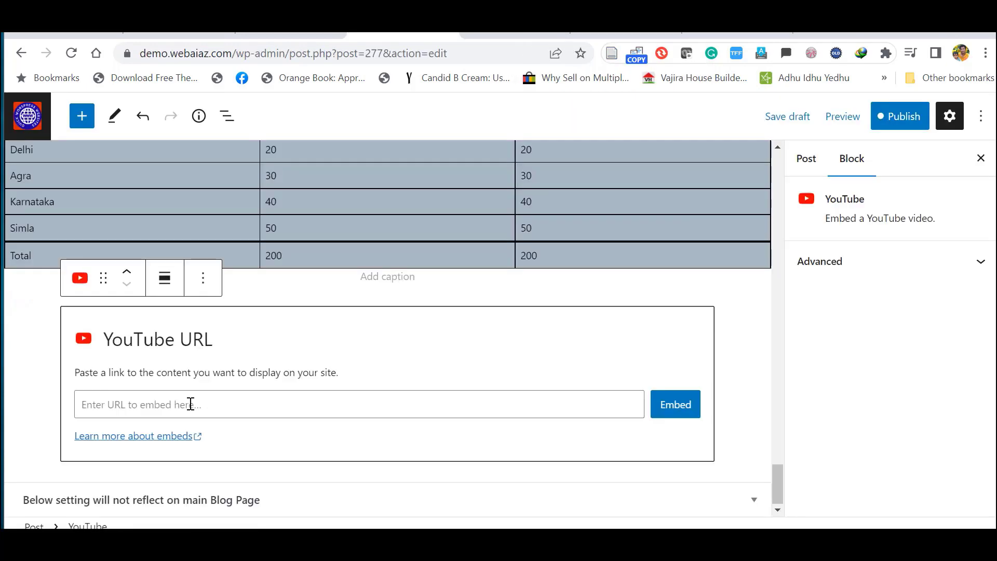
{"action": "left_click", "coordinate": [190, 405]}
{"action": "key", "text": "ctrl+v"}
{"action": "left_click", "coordinate": [670, 404]}
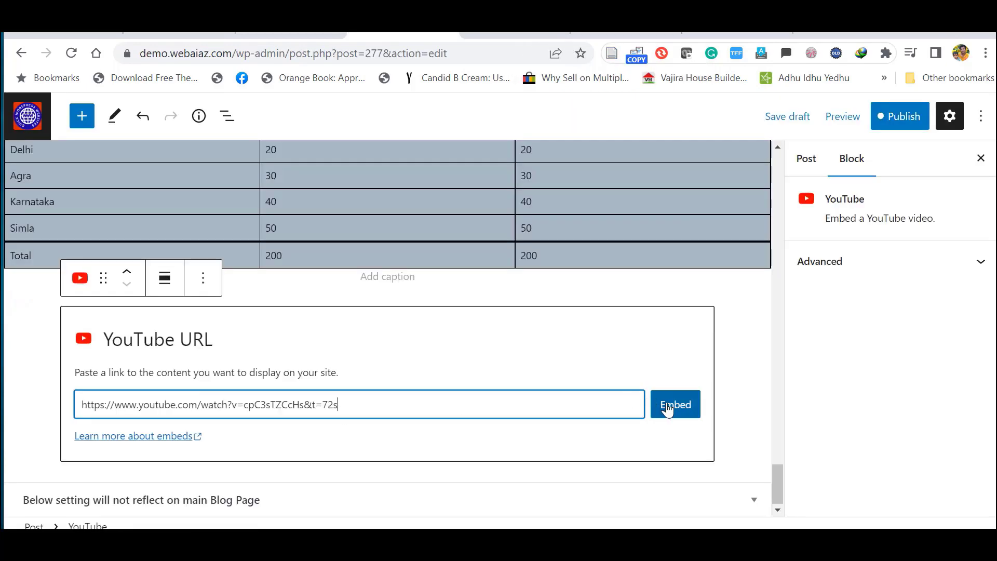
{"action": "scroll", "coordinate": [769, 477], "scroll_direction": "up", "scroll_amount": 3}
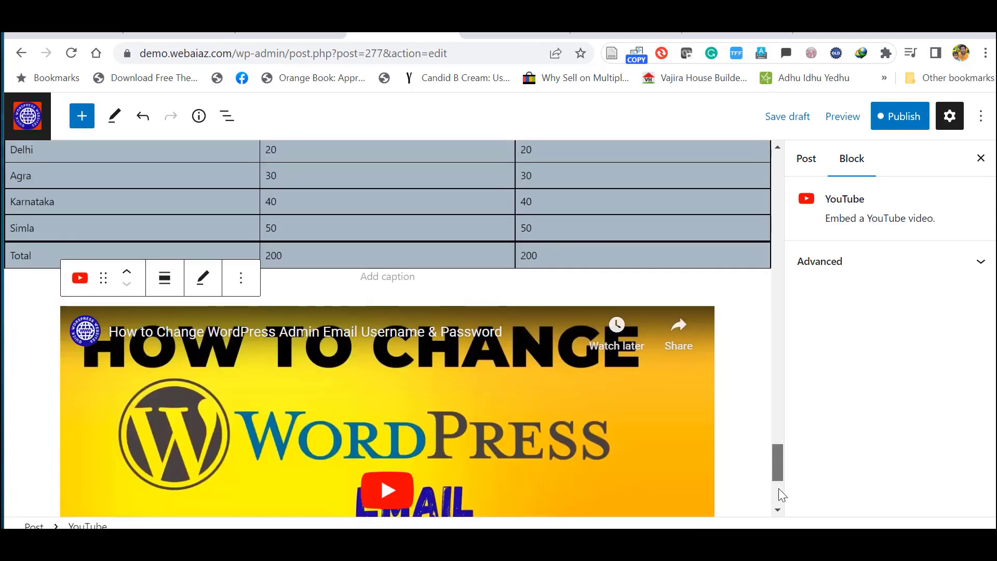
Insert a File block below the embedded YouTube video.
{"action": "scroll", "coordinate": [777, 478], "scroll_direction": "down", "scroll_amount": 4}
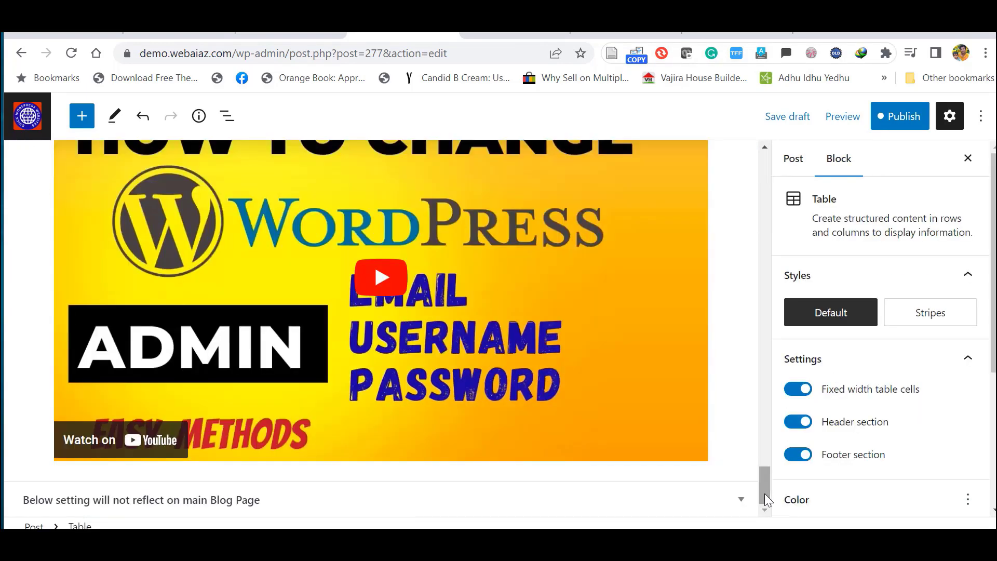
{"action": "left_click", "coordinate": [395, 473]}
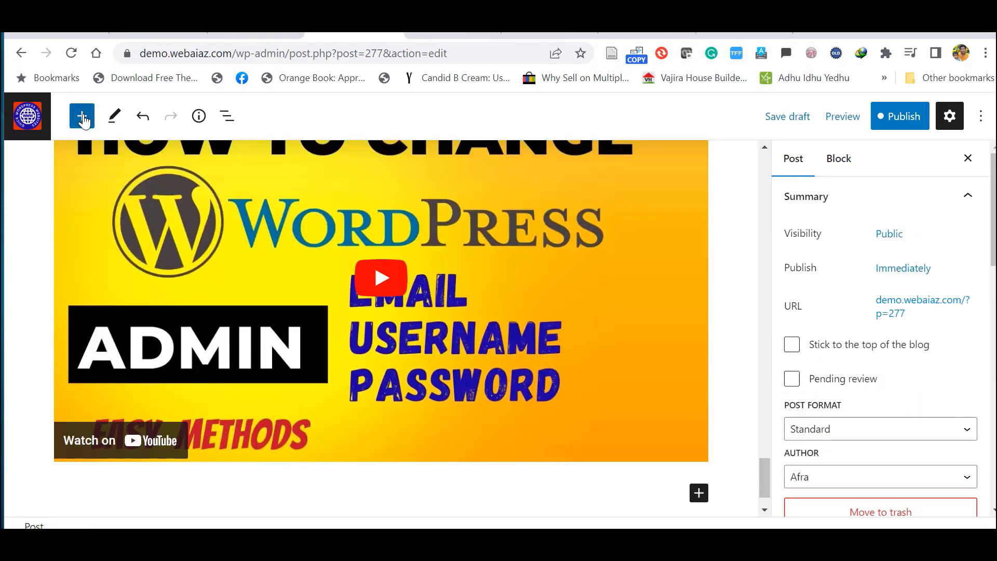
{"action": "left_click", "coordinate": [83, 117]}
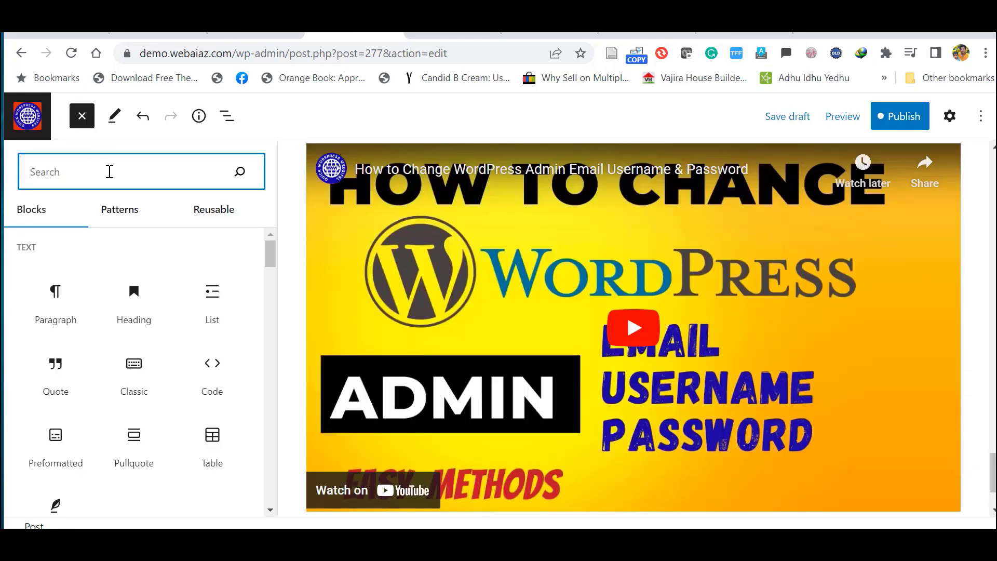
{"action": "type", "text": "file"}
{"action": "key", "text": "Return"}
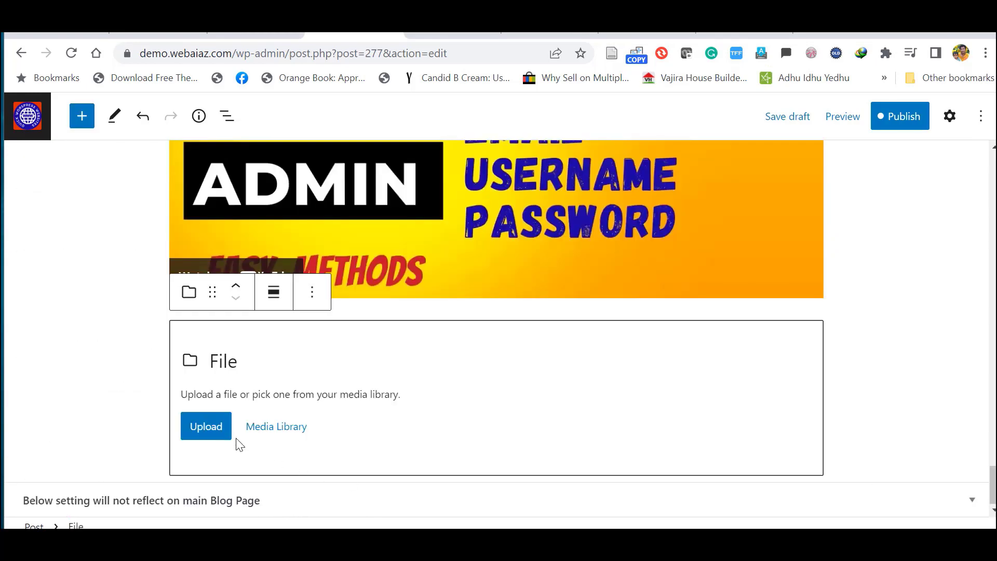
Upload A-Journey-Through-India-201920.pdf from the Documents folder in Downloads into the File block.
{"action": "left_click", "coordinate": [207, 428]}
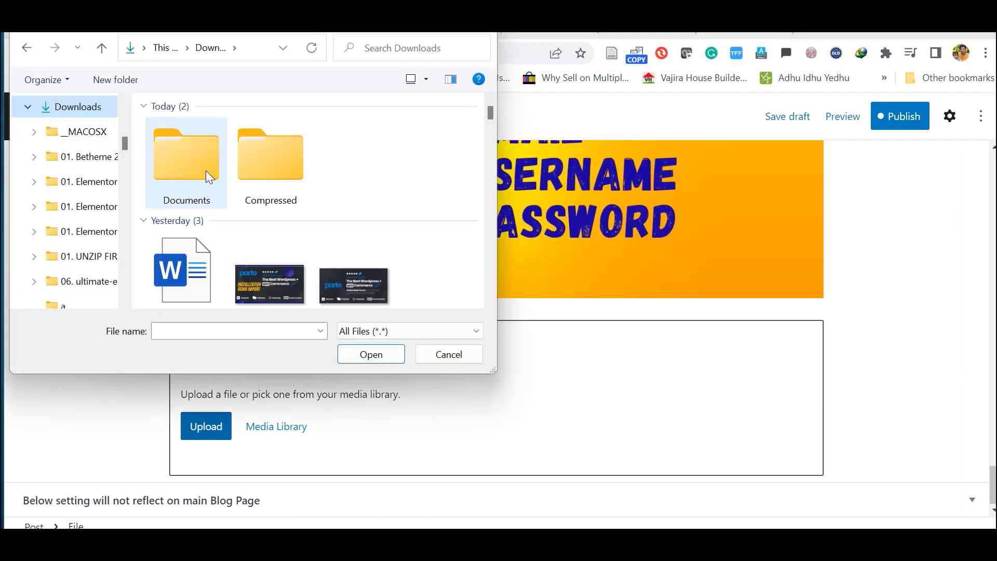
{"action": "double_click", "coordinate": [207, 173]}
{"action": "left_click", "coordinate": [207, 131]}
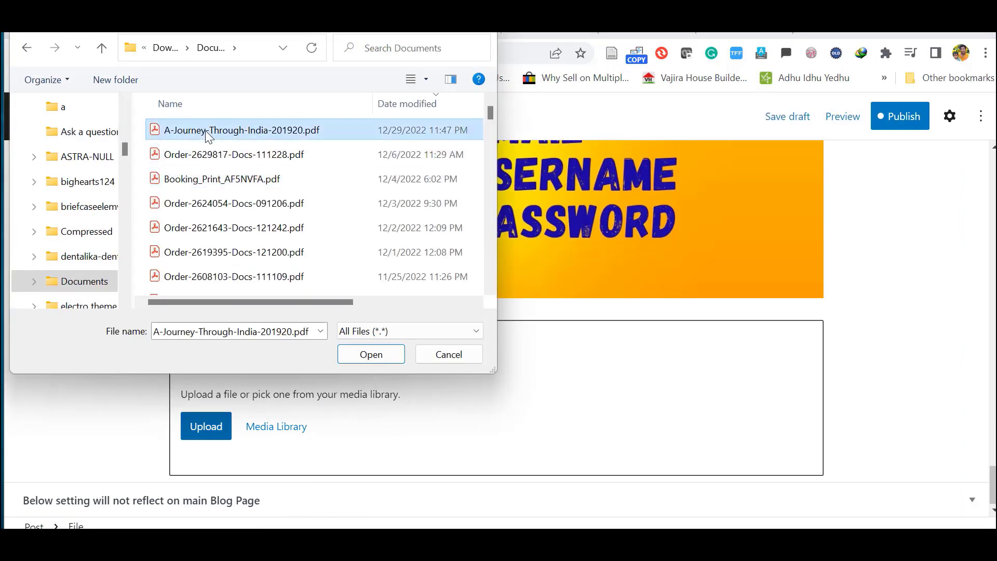
{"action": "left_click", "coordinate": [371, 354]}
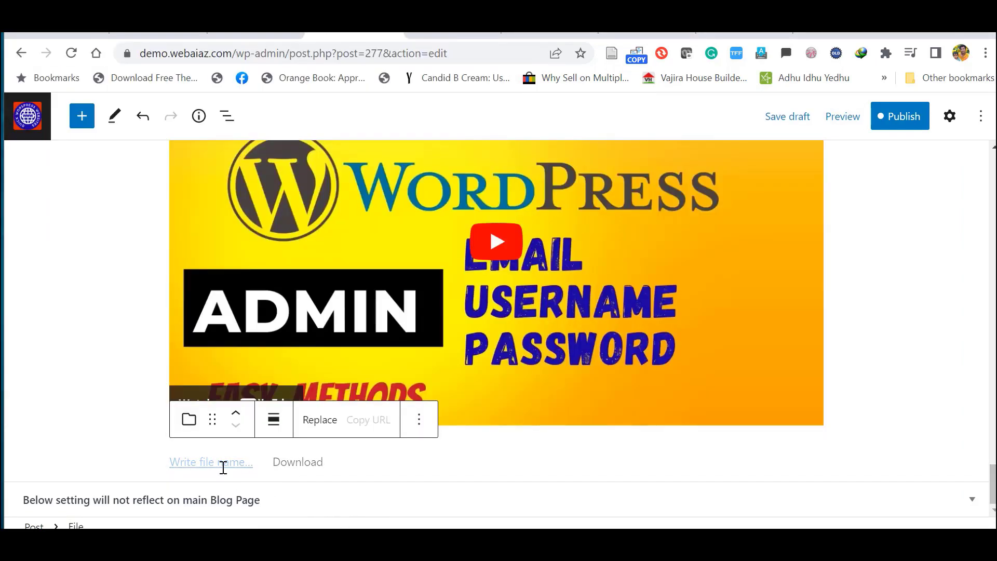
{"action": "left_click", "coordinate": [218, 461]}
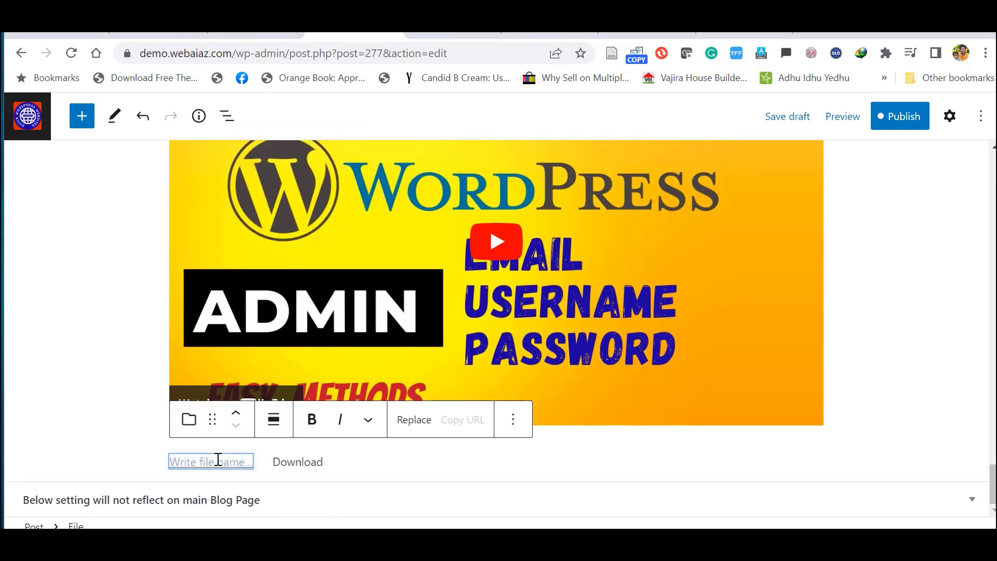
{"action": "key", "text": "ctrl+v"}
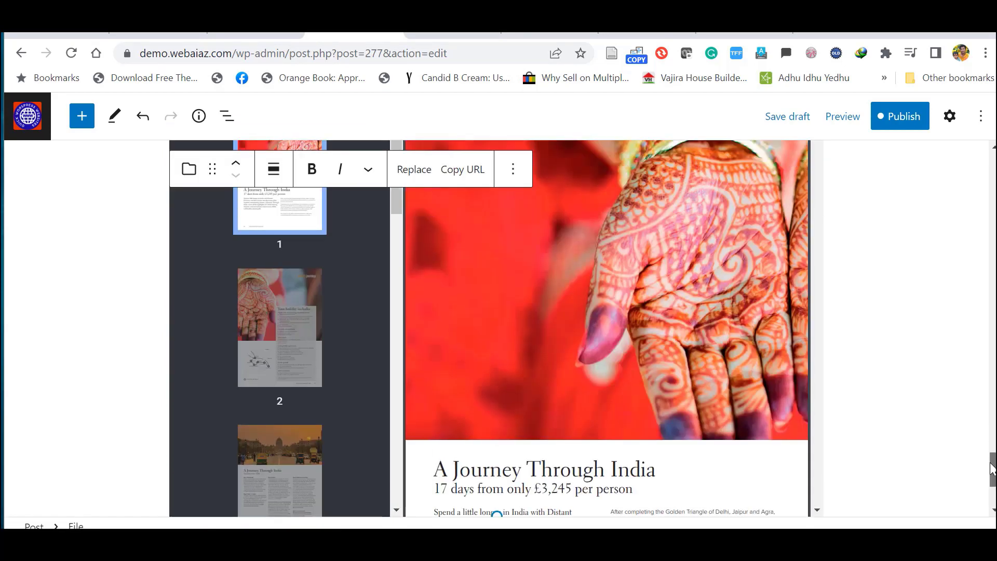
Look through the pages and viewer controls of the PDF embedded in the File block.
{"action": "scroll", "coordinate": [992, 470], "scroll_direction": "up", "scroll_amount": 1}
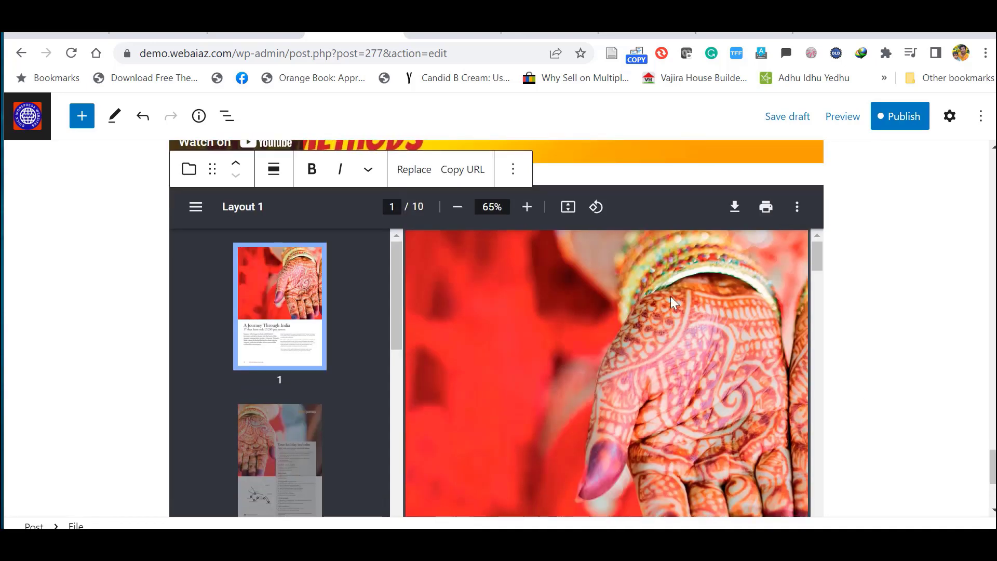
{"action": "left_click_drag", "start_coordinate": [810, 260], "coordinate": [822, 316]}
{"action": "left_click_drag", "start_coordinate": [395, 285], "coordinate": [396, 289]}
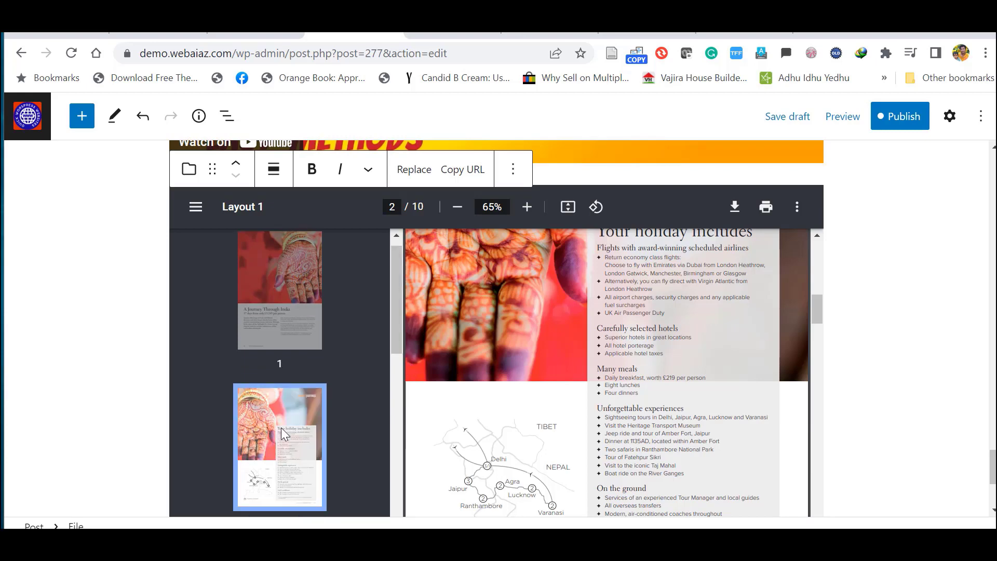
{"action": "left_click", "coordinate": [281, 428]}
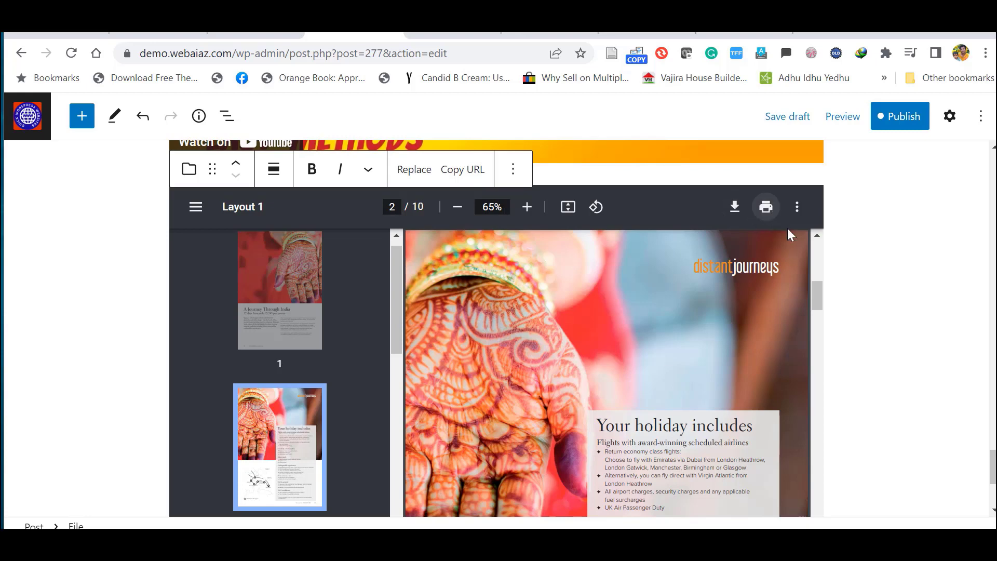
{"action": "left_click", "coordinate": [767, 208]}
Create a new post category named Nature and also assign the post to Editor's Pick.
{"action": "left_click_drag", "start_coordinate": [993, 323], "coordinate": [993, 170]}
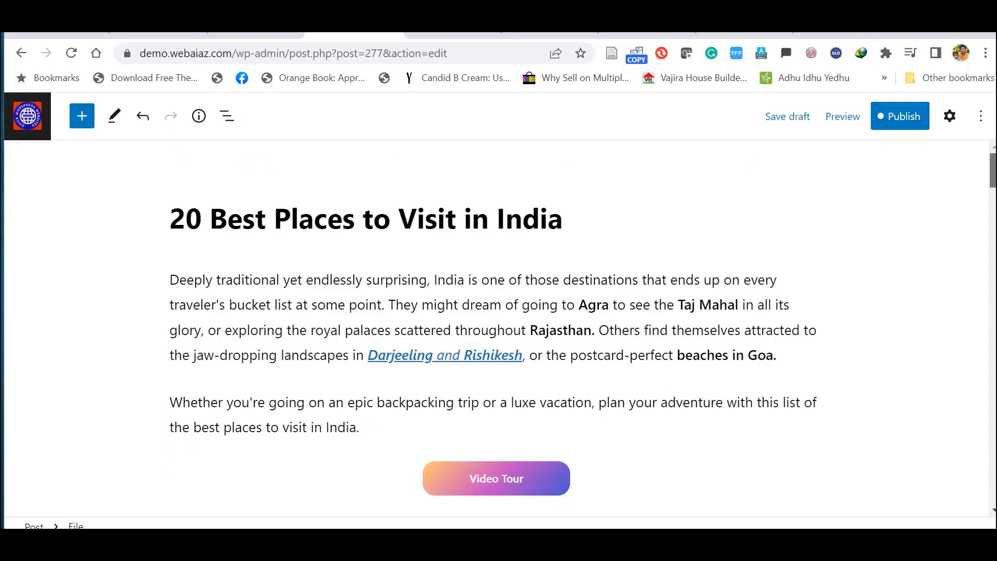
{"action": "left_click", "coordinate": [853, 211]}
{"action": "left_click", "coordinate": [950, 117]}
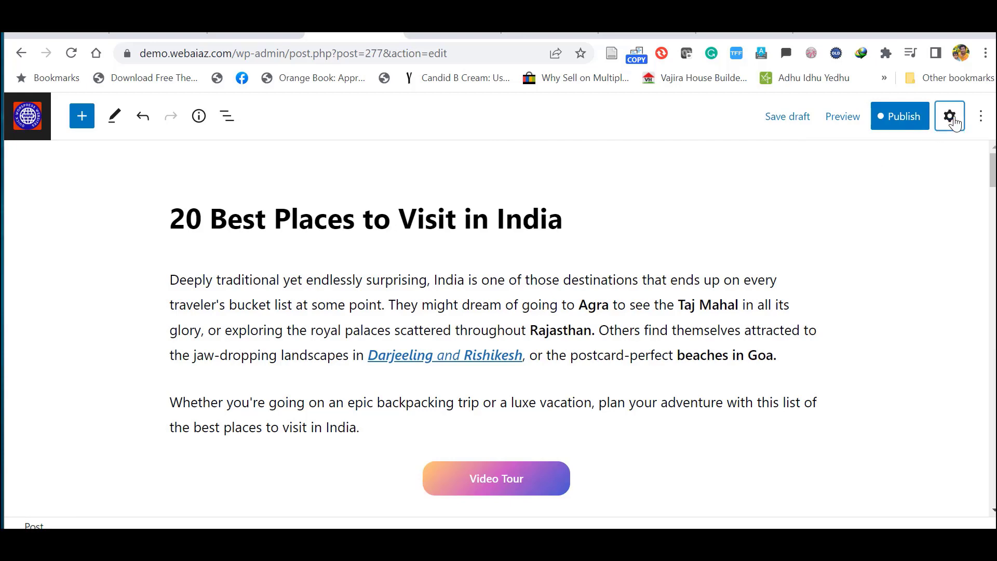
{"action": "scroll", "coordinate": [924, 301], "scroll_direction": "down", "scroll_amount": 2}
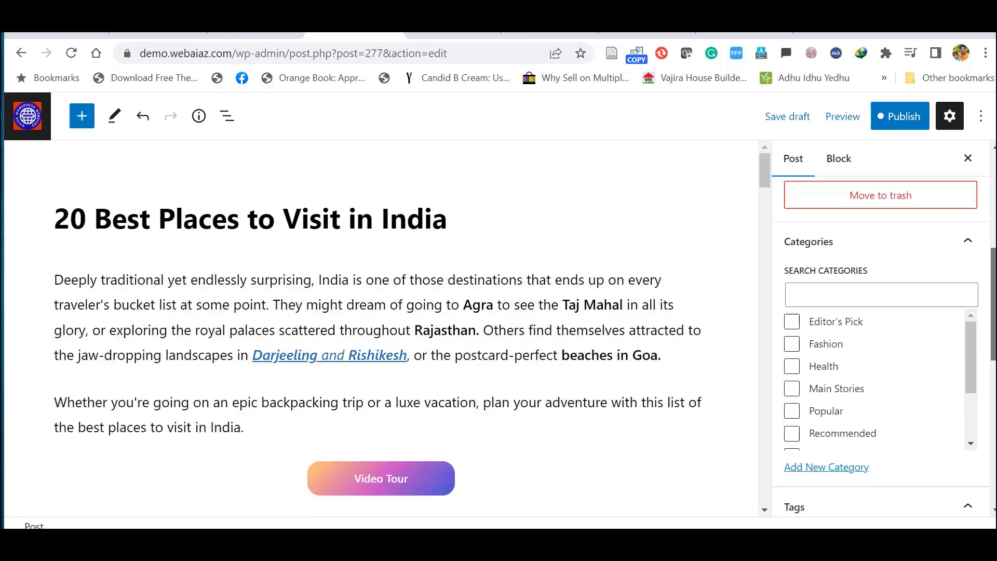
{"action": "mouse_move", "coordinate": [971, 360]}
{"action": "left_mouse_down"}
{"action": "mouse_move", "coordinate": [972, 404]}
{"action": "mouse_move", "coordinate": [967, 327]}
{"action": "left_mouse_up"}
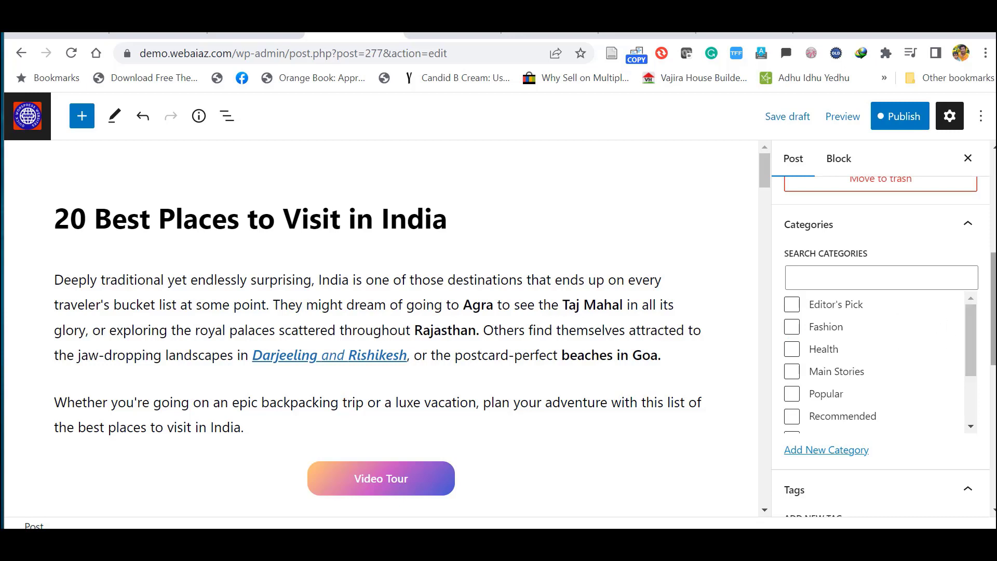
{"action": "scroll", "coordinate": [891, 345], "scroll_direction": "down", "scroll_amount": 2}
{"action": "left_click", "coordinate": [845, 360]}
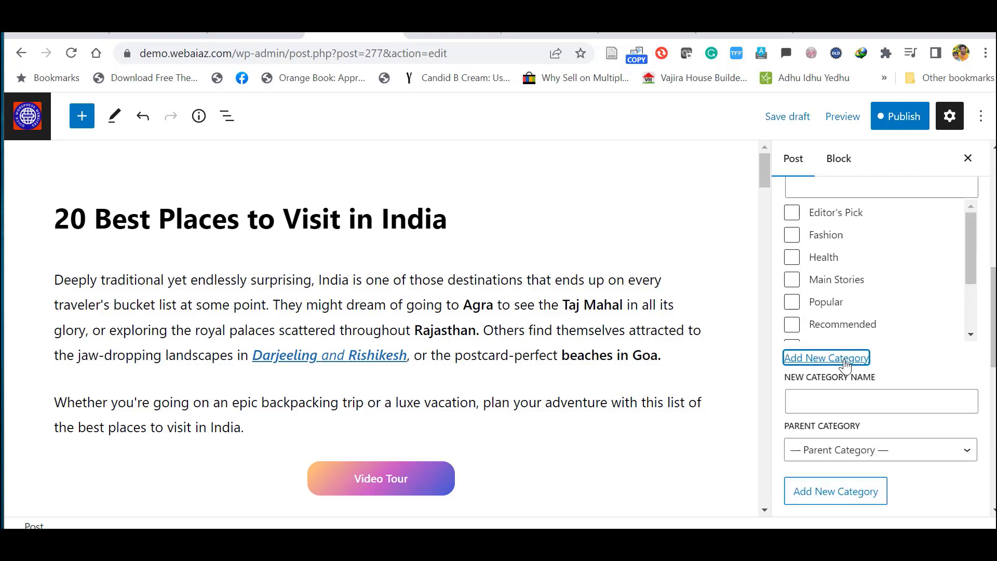
{"action": "left_click", "coordinate": [862, 402]}
{"action": "type", "text": "Nature"}
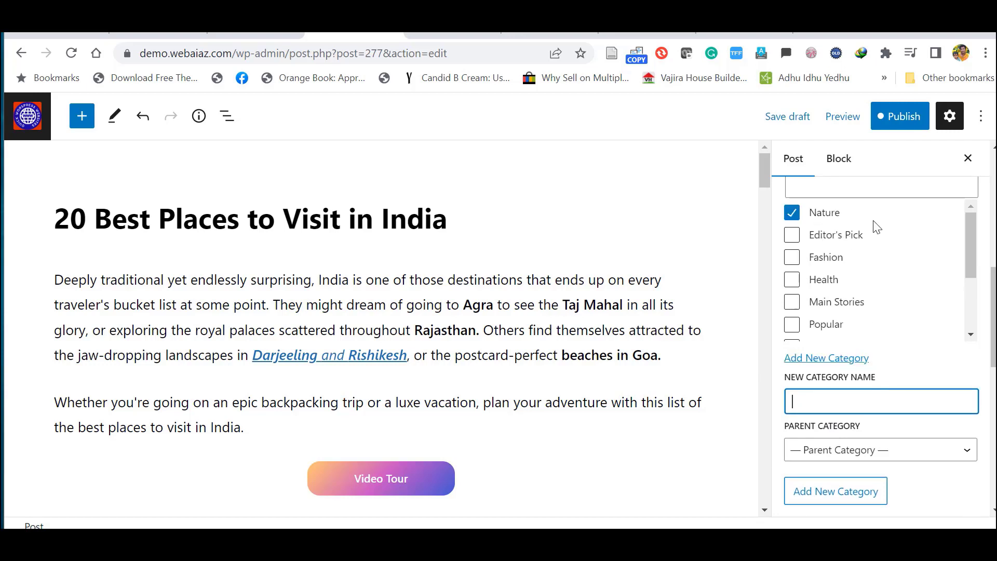
{"action": "left_click", "coordinate": [966, 237]}
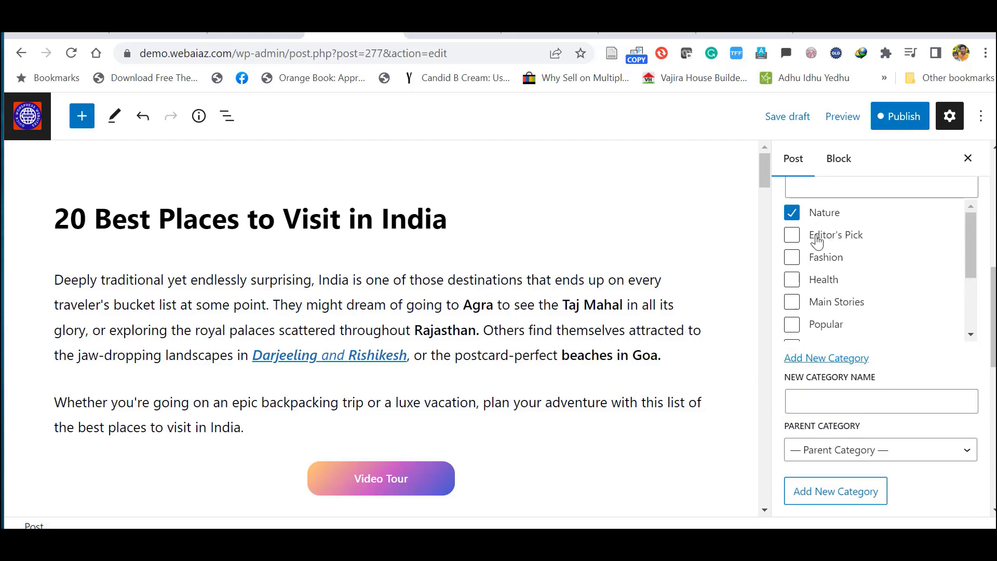
{"action": "left_click", "coordinate": [791, 235]}
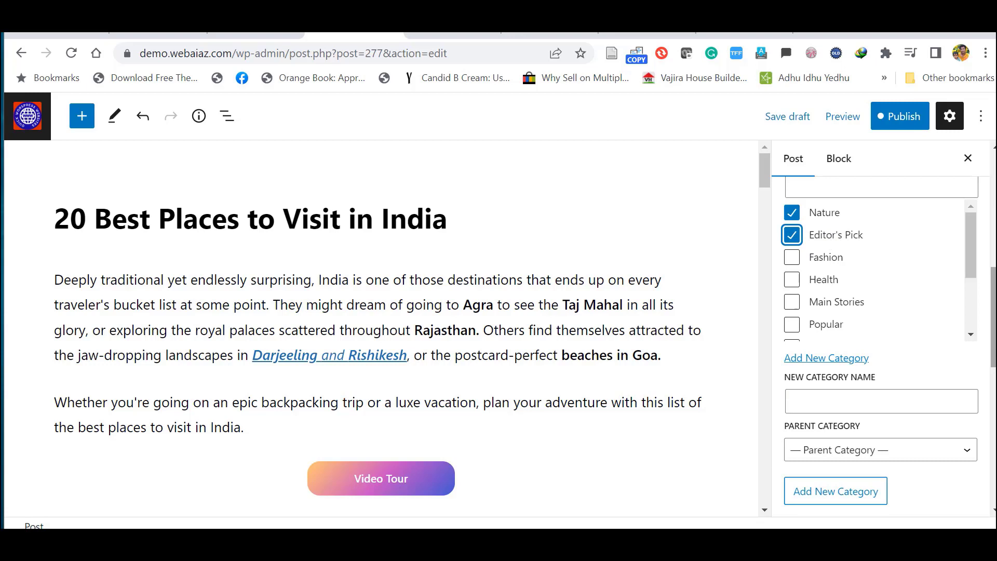
Add the tags India, Nature and Thajmahal to the post.
{"action": "scroll", "coordinate": [790, 237], "scroll_direction": "down", "scroll_amount": 2}
{"action": "scroll", "coordinate": [848, 342], "scroll_direction": "down", "scroll_amount": 3}
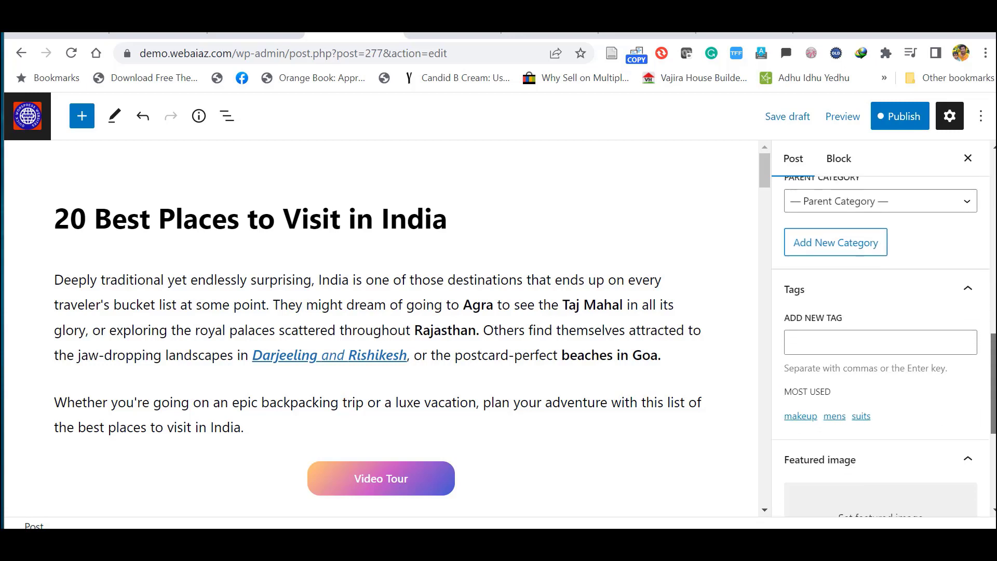
{"action": "left_click", "coordinate": [848, 343]}
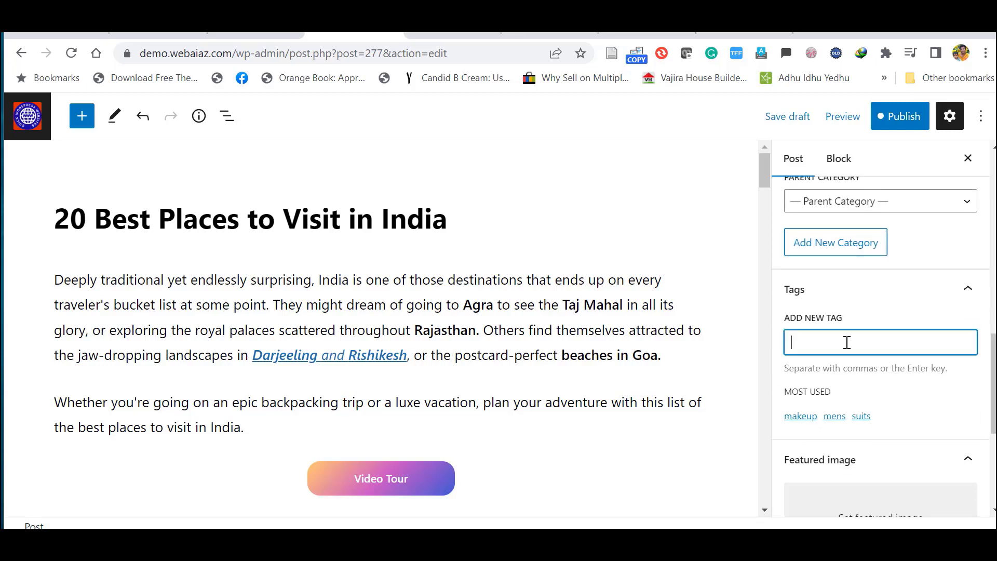
{"action": "type", "text": "India,Nature,Thajmaha"}
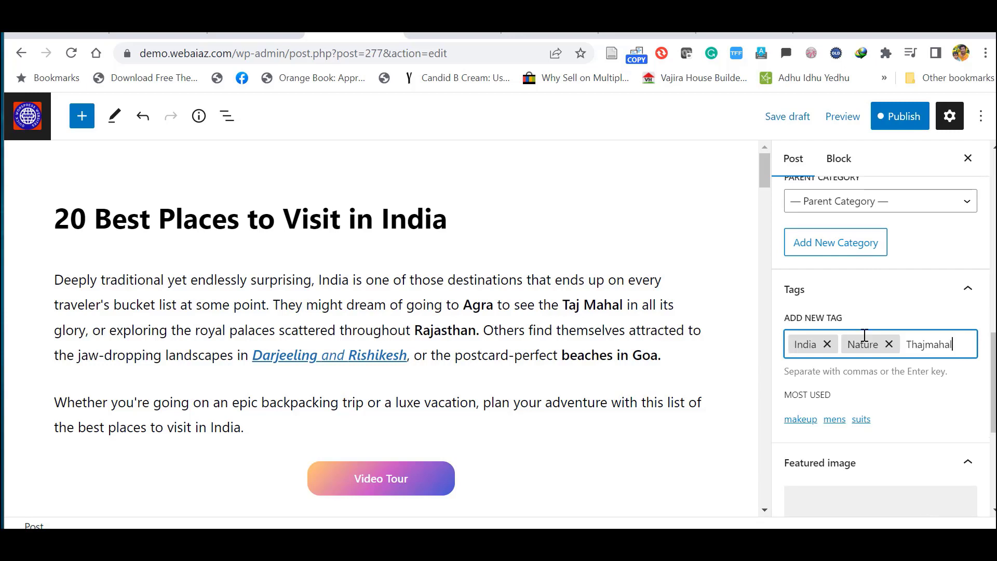
{"action": "type", "text": "l"}
{"action": "key", "text": "Return"}
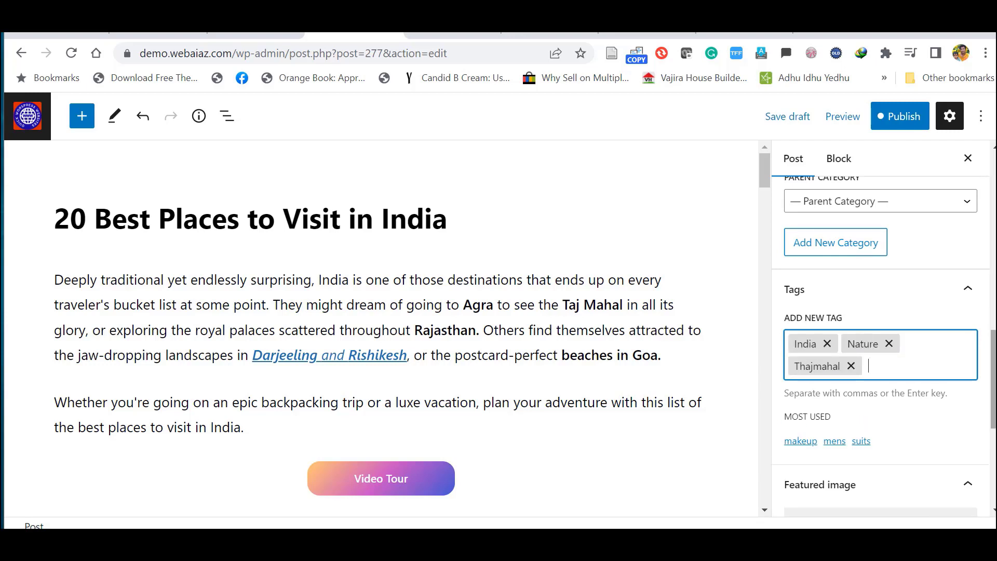
Set an India destination photo from the media library as the featured image and correct the excerpt's misspelled word to "recommended".
{"action": "scroll", "coordinate": [983, 379], "scroll_direction": "down", "scroll_amount": 4}
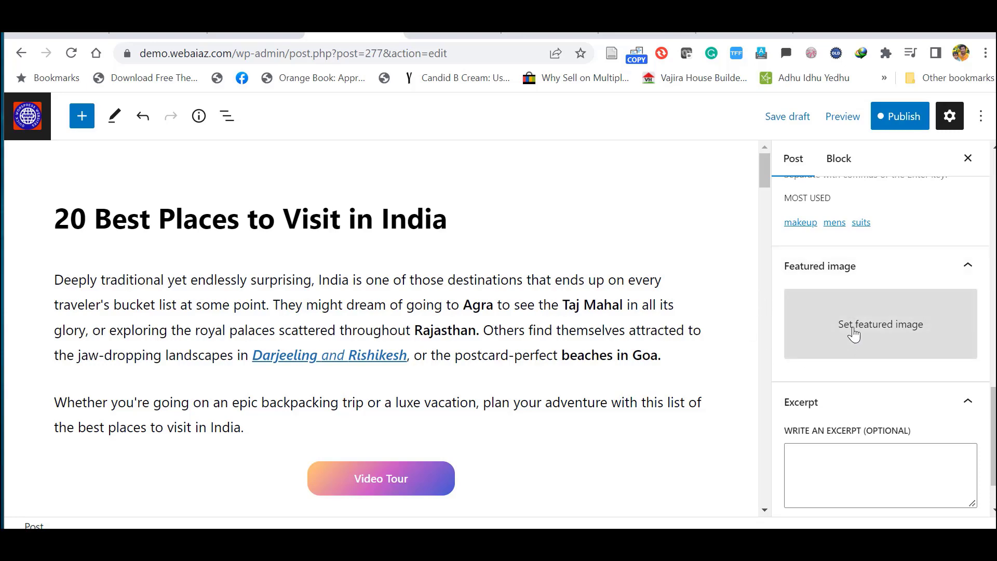
{"action": "left_click", "coordinate": [854, 332]}
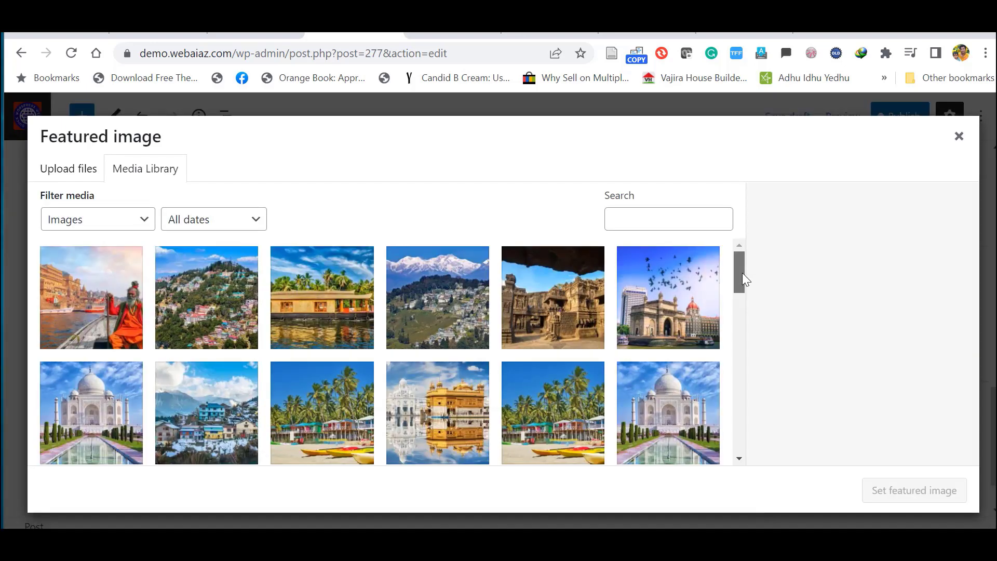
{"action": "left_click", "coordinate": [222, 415]}
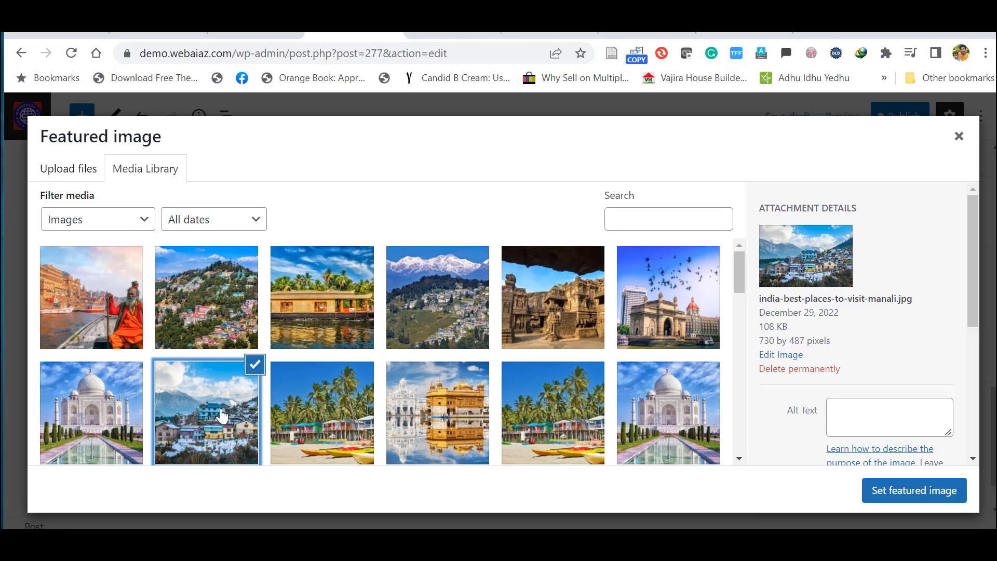
{"action": "left_click", "coordinate": [883, 491]}
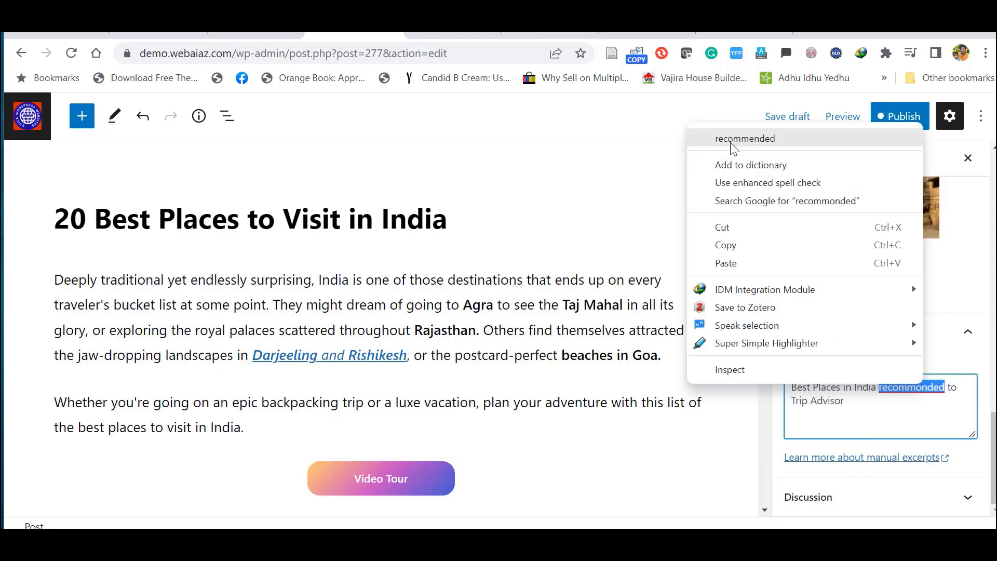
{"action": "left_click", "coordinate": [732, 141]}
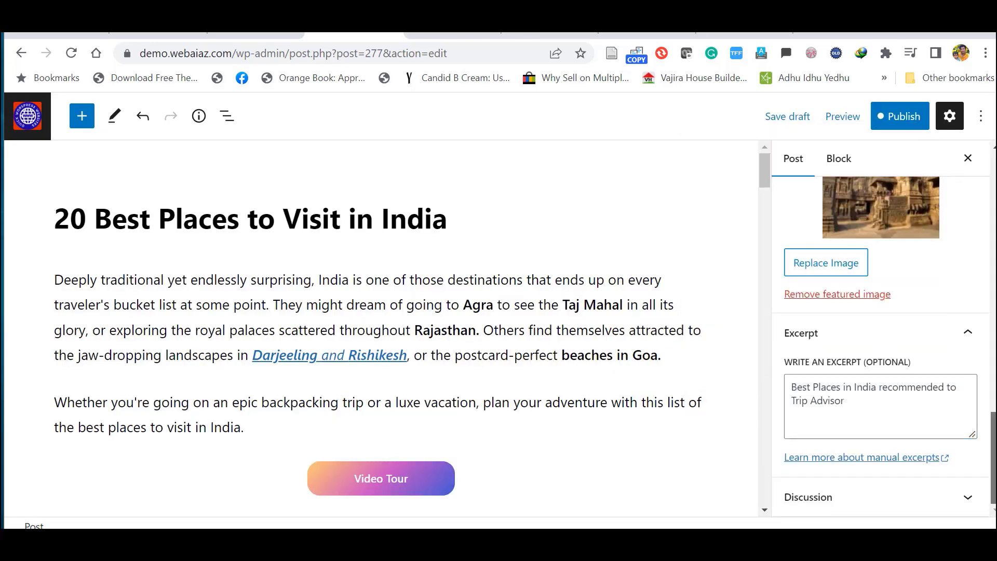
Publish the "20 Best Places to Visit in India" post and open its live page.
{"action": "scroll", "coordinate": [883, 337], "scroll_direction": "up", "scroll_amount": 10}
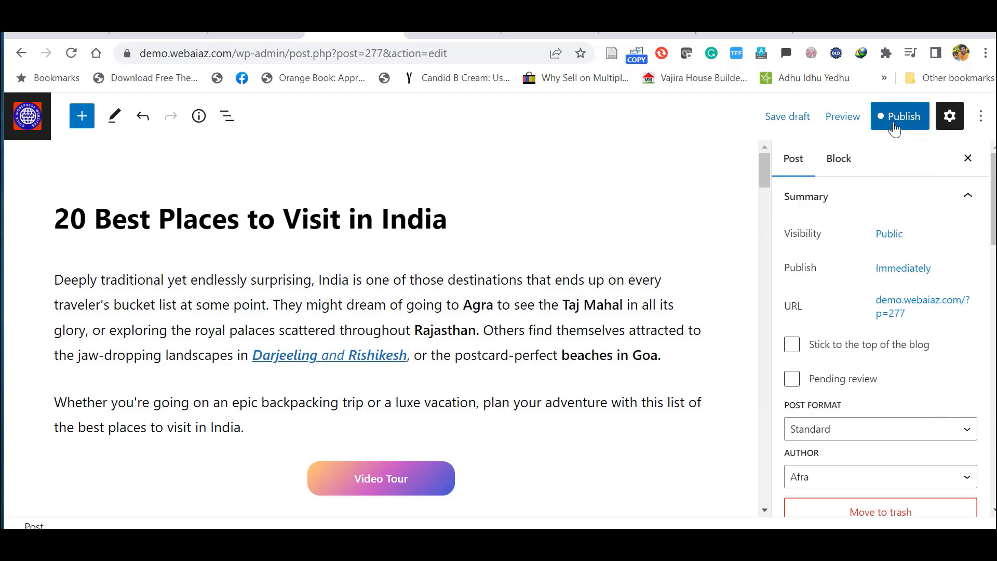
{"action": "left_click", "coordinate": [895, 127]}
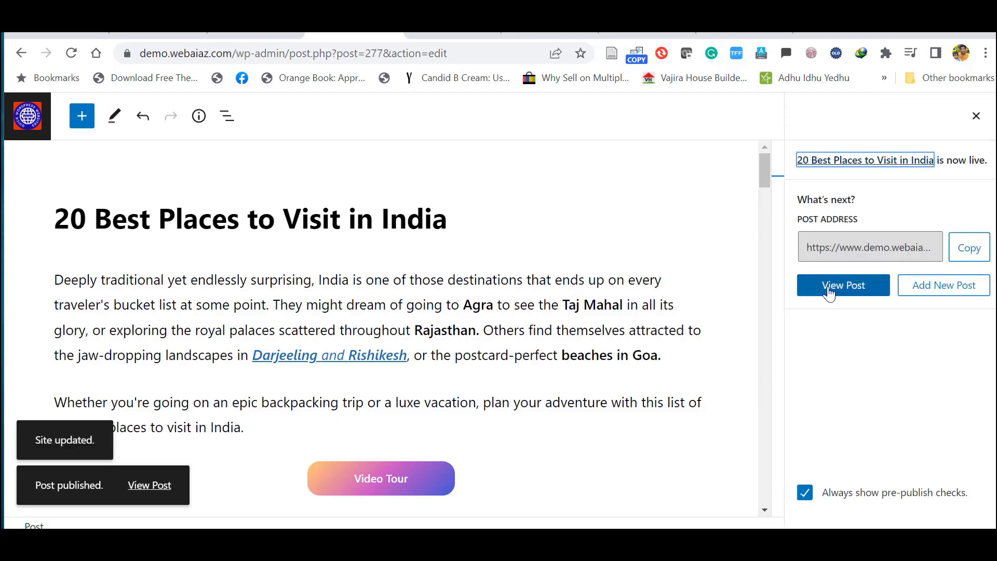
{"action": "left_click", "coordinate": [824, 289]}
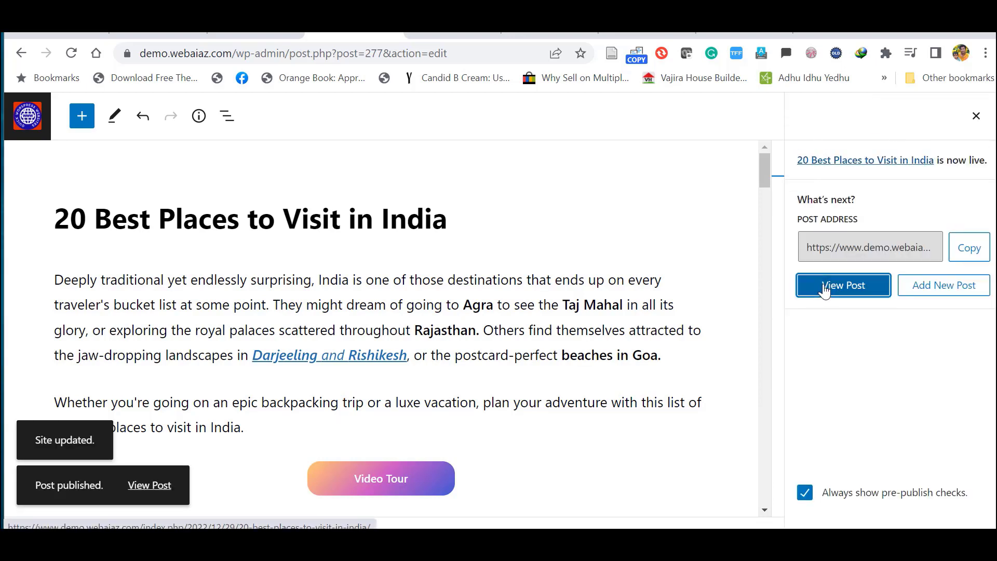
Review the published post from its categories and title down to the embedded YouTube video and PDF.
{"action": "scroll", "coordinate": [988, 153], "scroll_direction": "down", "scroll_amount": 4}
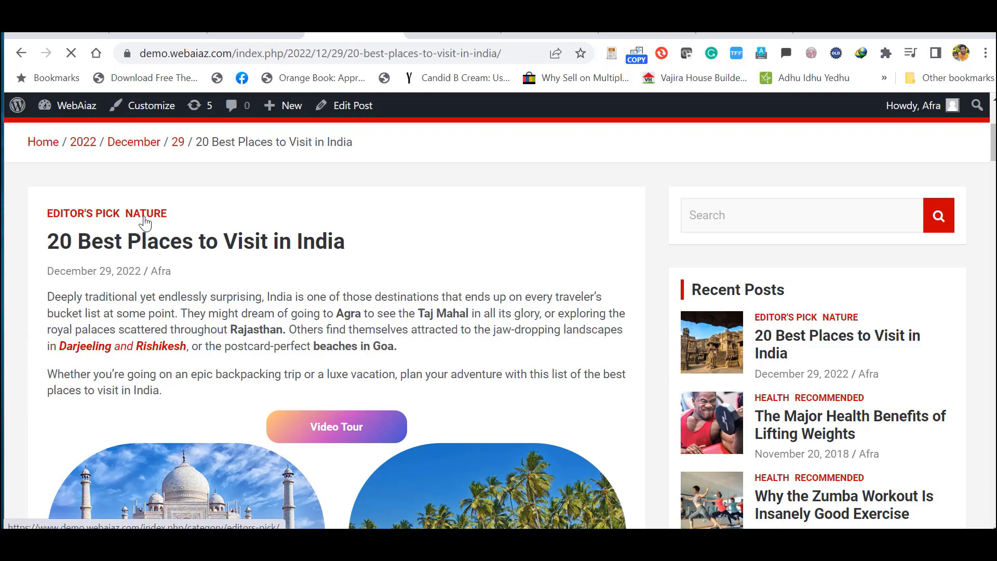
{"action": "scroll", "coordinate": [322, 240], "scroll_direction": "down", "scroll_amount": 3}
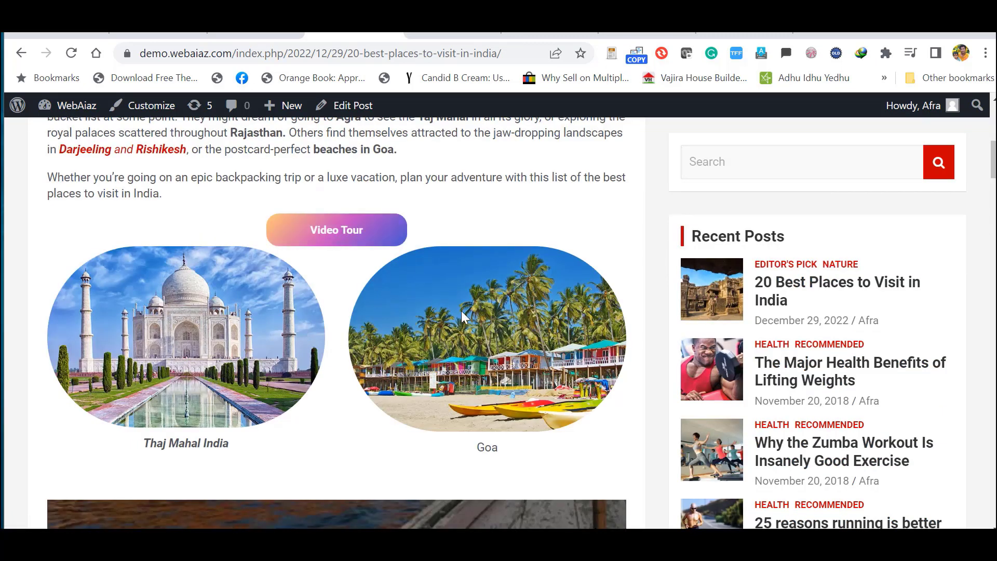
{"action": "scroll", "coordinate": [336, 322], "scroll_direction": "down", "scroll_amount": 4}
{"action": "scroll", "coordinate": [337, 322], "scroll_direction": "down", "scroll_amount": 3}
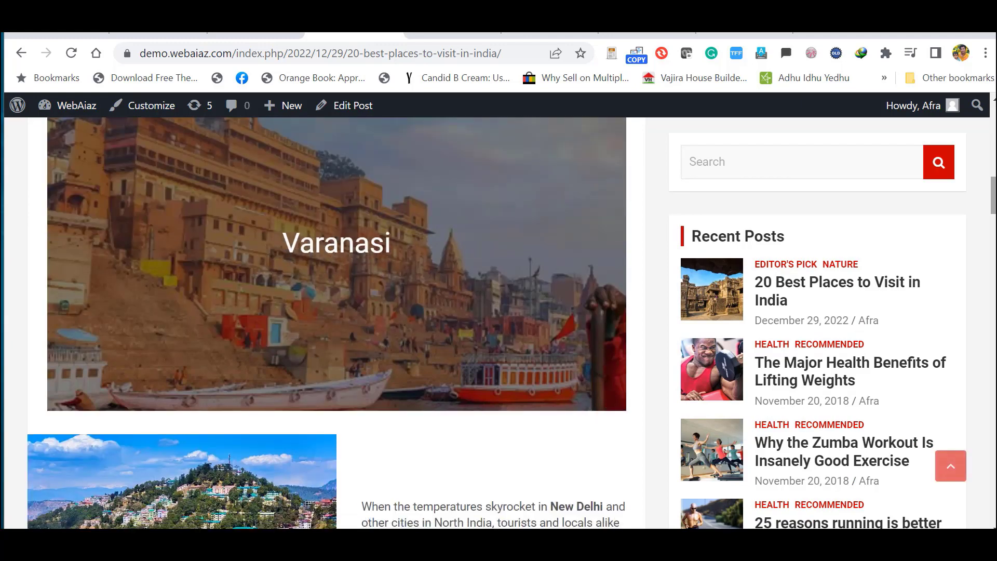
{"action": "scroll", "coordinate": [619, 266], "scroll_direction": "down", "scroll_amount": 5}
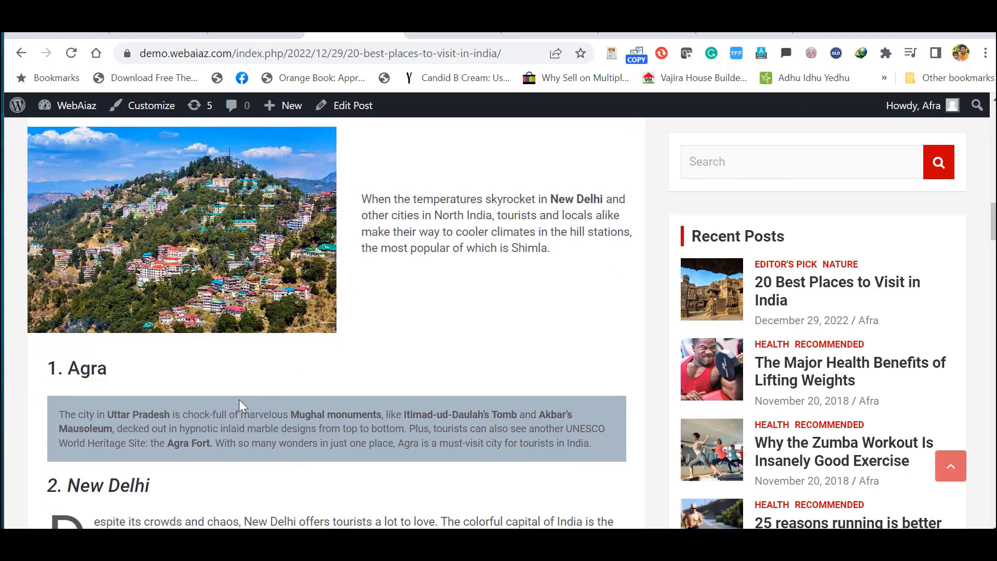
{"action": "scroll", "coordinate": [871, 234], "scroll_direction": "down", "scroll_amount": 5}
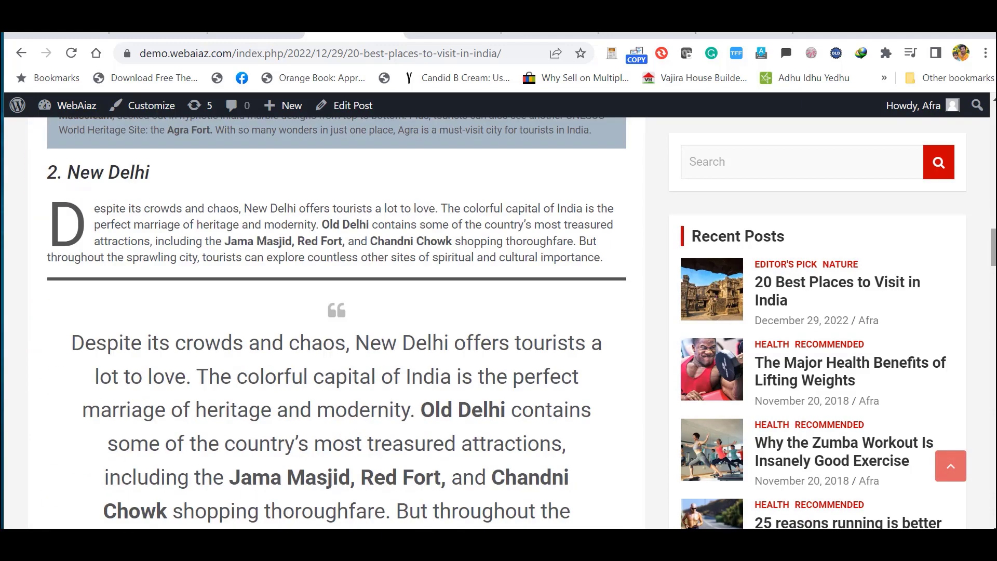
{"action": "scroll", "coordinate": [337, 322], "scroll_direction": "down", "scroll_amount": 10}
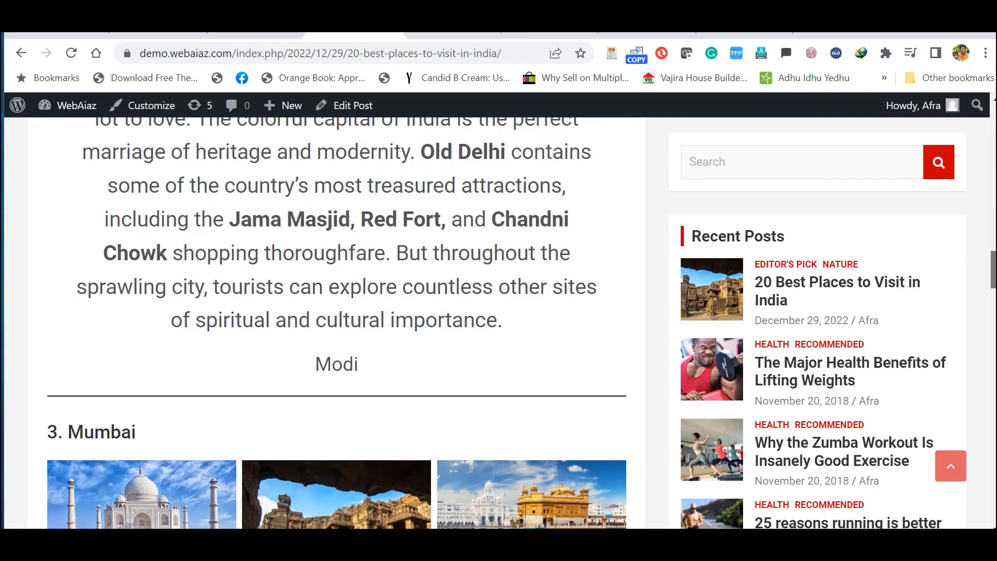
{"action": "scroll", "coordinate": [993, 363], "scroll_direction": "down", "scroll_amount": 10}
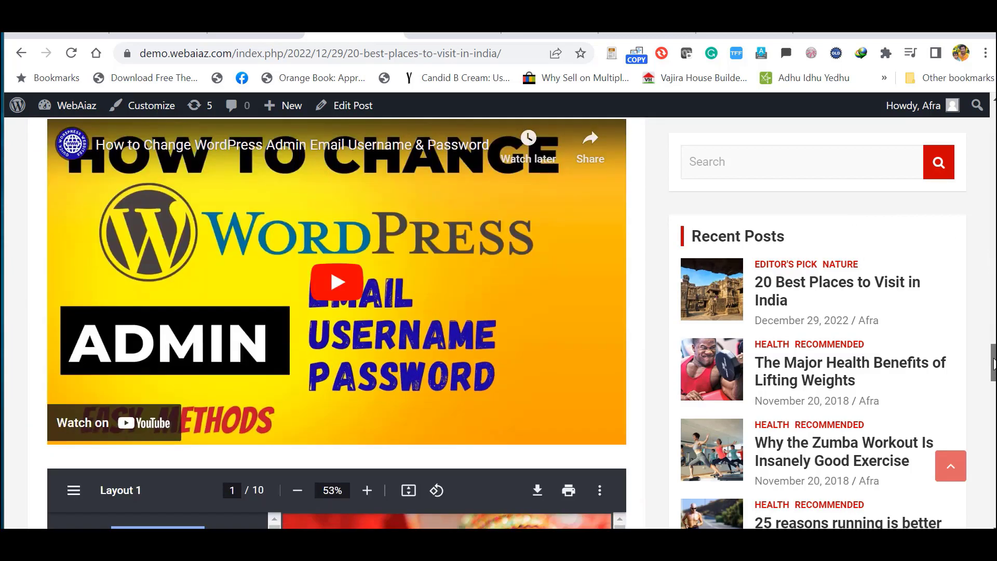
Review the rest of the published post down to its tags, post navigation and comment form.
{"action": "left_click_drag", "start_coordinate": [993, 364], "coordinate": [992, 420]}
{"action": "scroll", "coordinate": [886, 427], "scroll_direction": "down", "scroll_amount": 5}
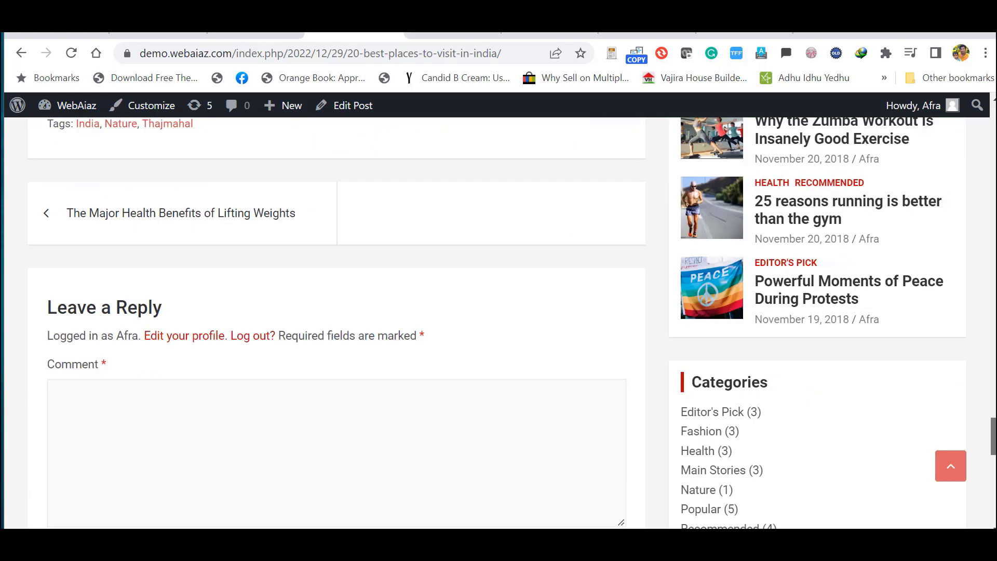
{"action": "scroll", "coordinate": [886, 427], "scroll_direction": "up", "scroll_amount": 4}
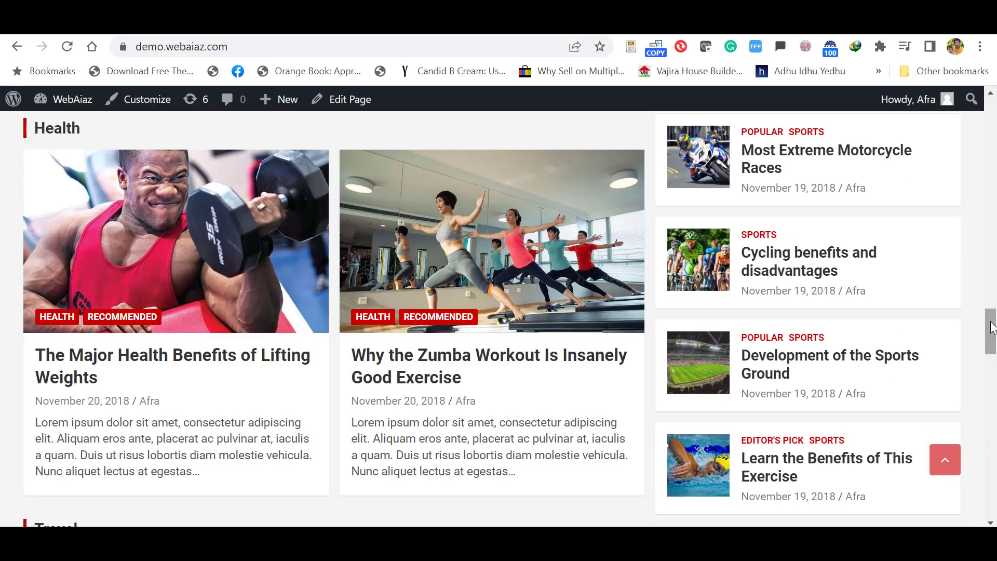
Open the Footer - Column 1 widget area in the theme customizer and bring the site footer into the preview.
{"action": "left_click_drag", "start_coordinate": [992, 328], "coordinate": [995, 492]}
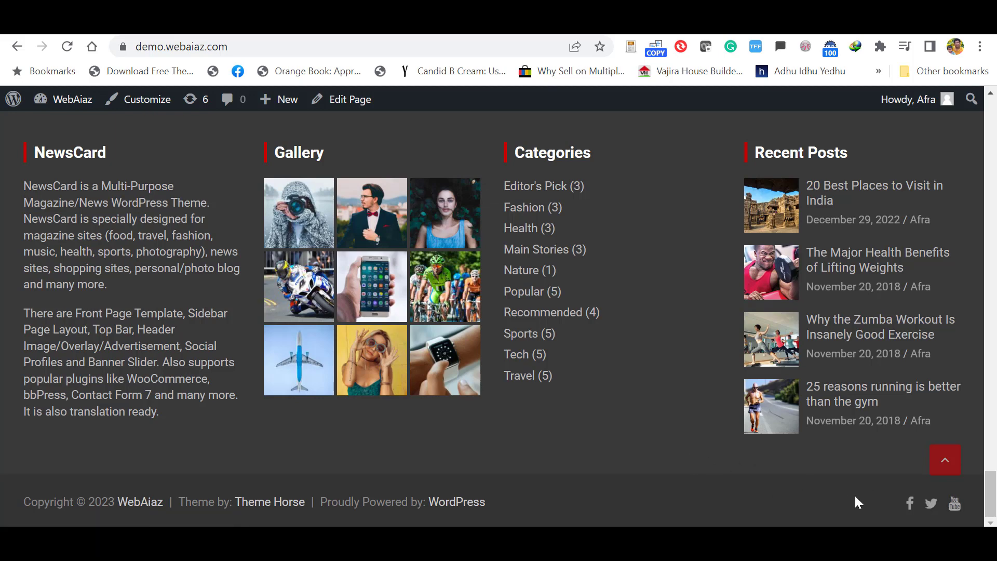
{"action": "left_click", "coordinate": [145, 104]}
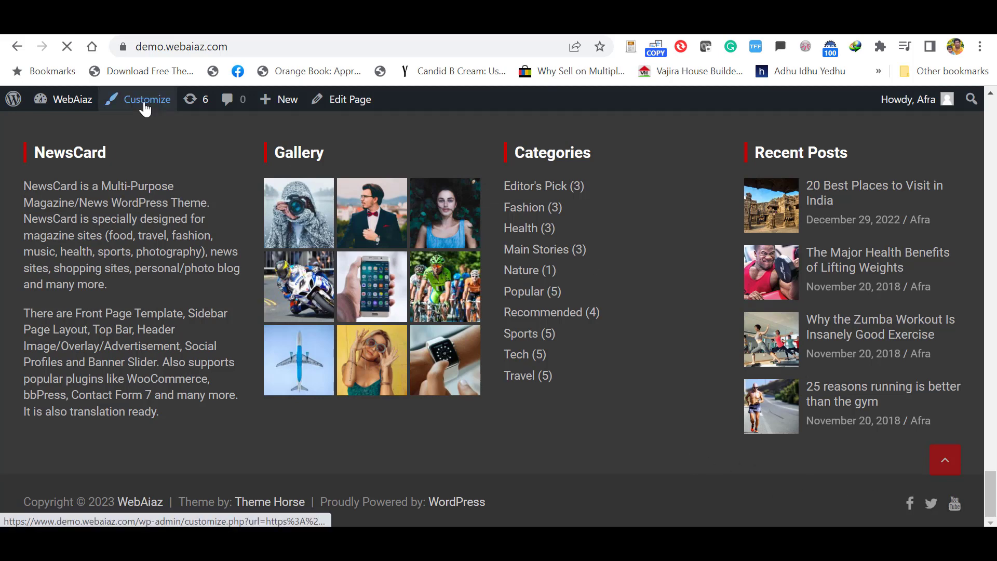
{"action": "scroll", "coordinate": [229, 208], "scroll_direction": "down", "scroll_amount": 3}
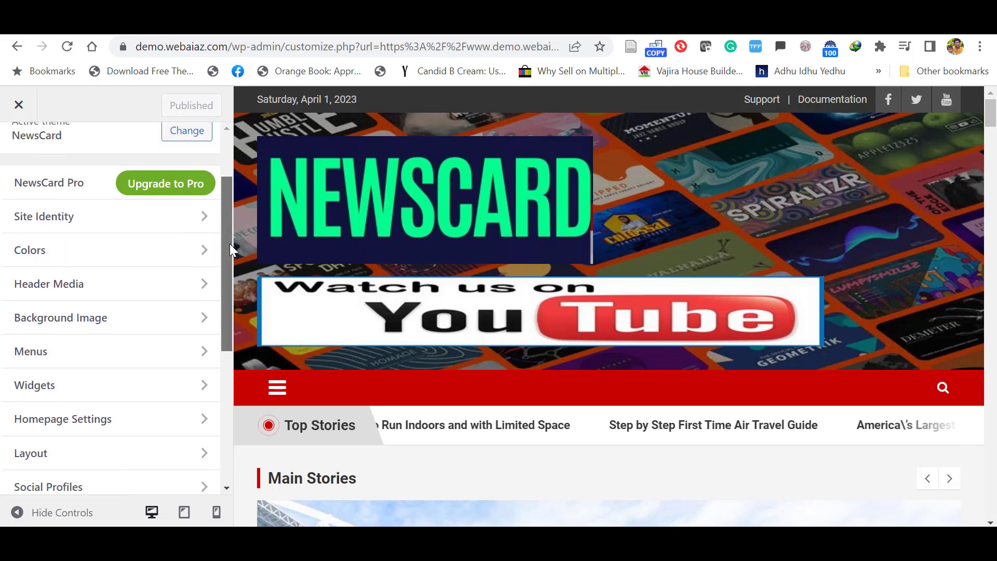
{"action": "scroll", "coordinate": [124, 363], "scroll_direction": "up", "scroll_amount": 2}
{"action": "left_click", "coordinate": [120, 387]}
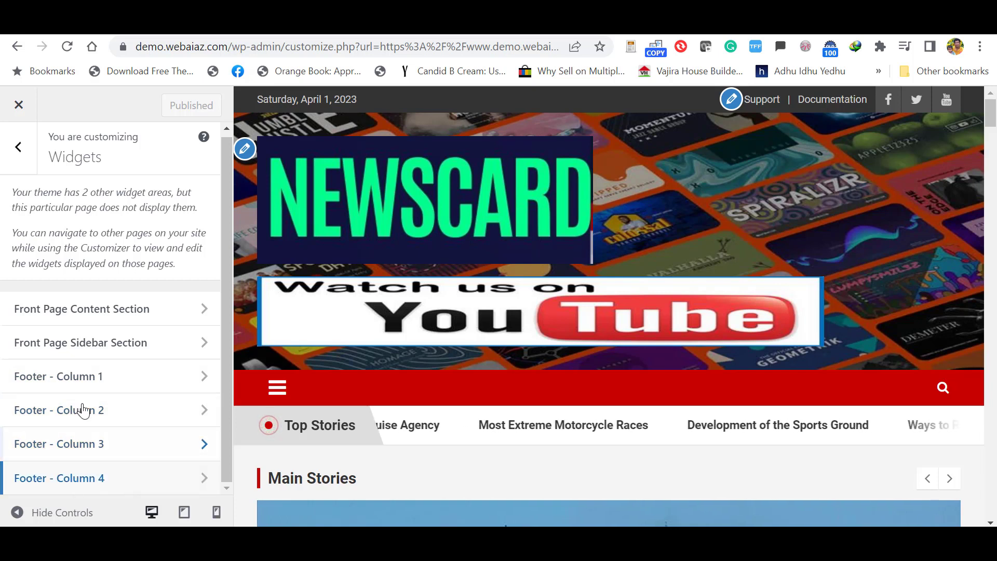
{"action": "left_click", "coordinate": [89, 383]}
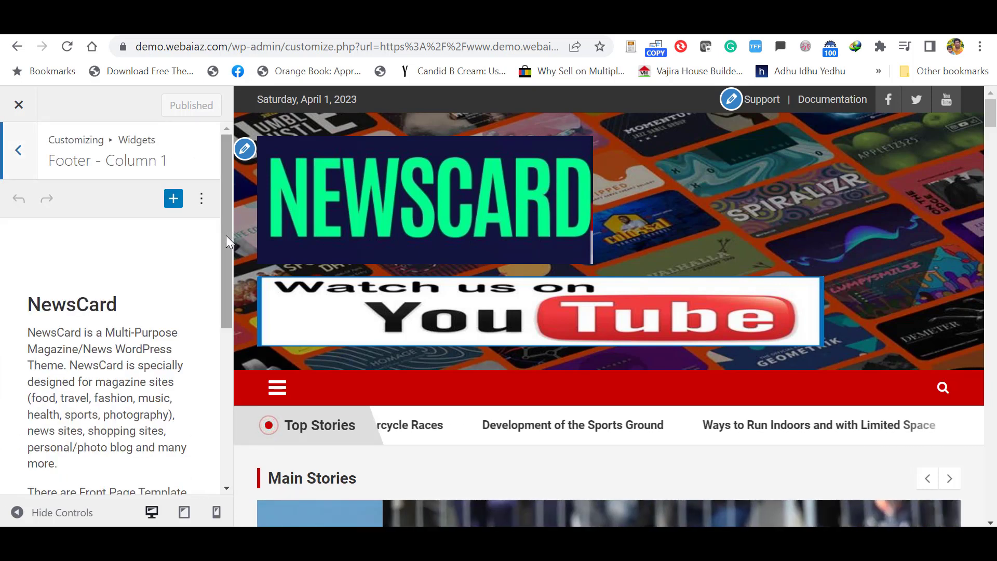
{"action": "left_click_drag", "start_coordinate": [226, 235], "coordinate": [223, 300]}
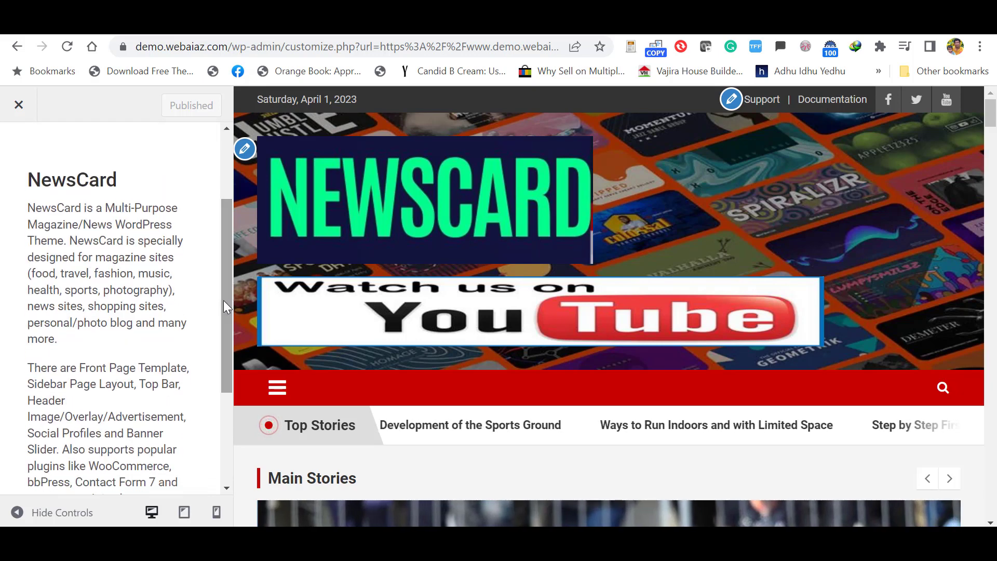
{"action": "left_click_drag", "start_coordinate": [990, 112], "coordinate": [991, 470]}
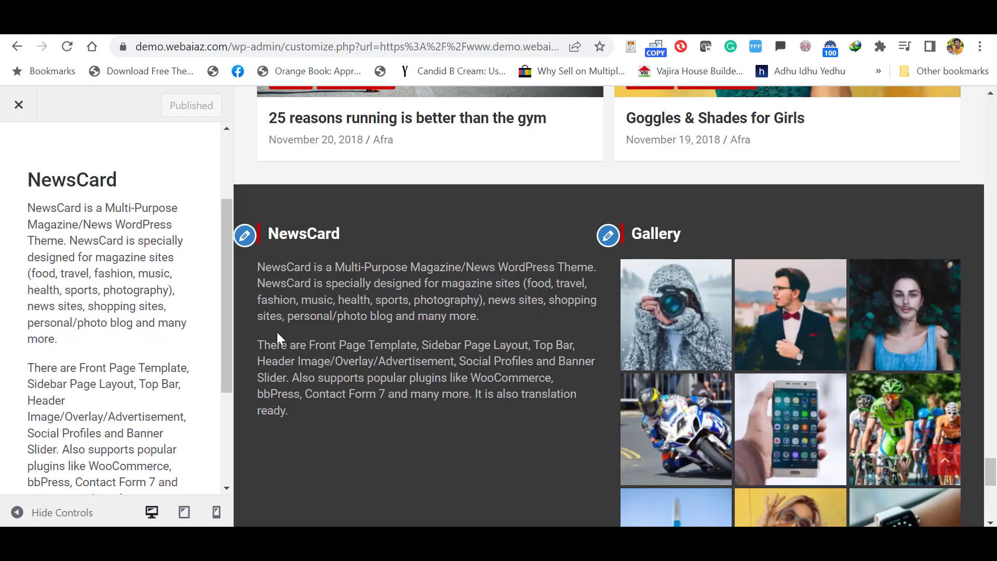
Change the title of the Custom HTML widget in the first footer column to "Webaiaz".
{"action": "left_click", "coordinate": [92, 230]}
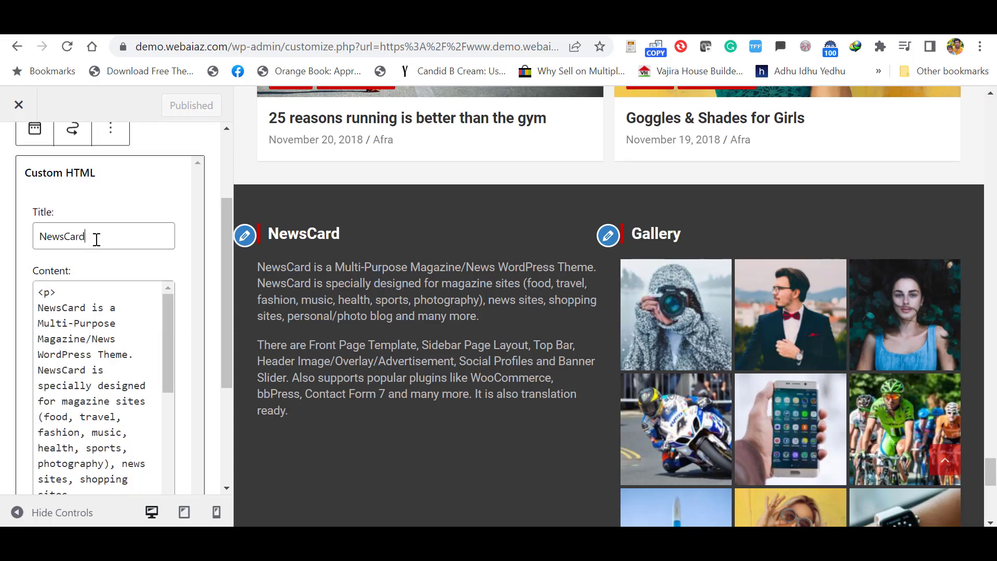
{"action": "double_click", "coordinate": [102, 235]}
{"action": "type", "text": "Webaiaz"}
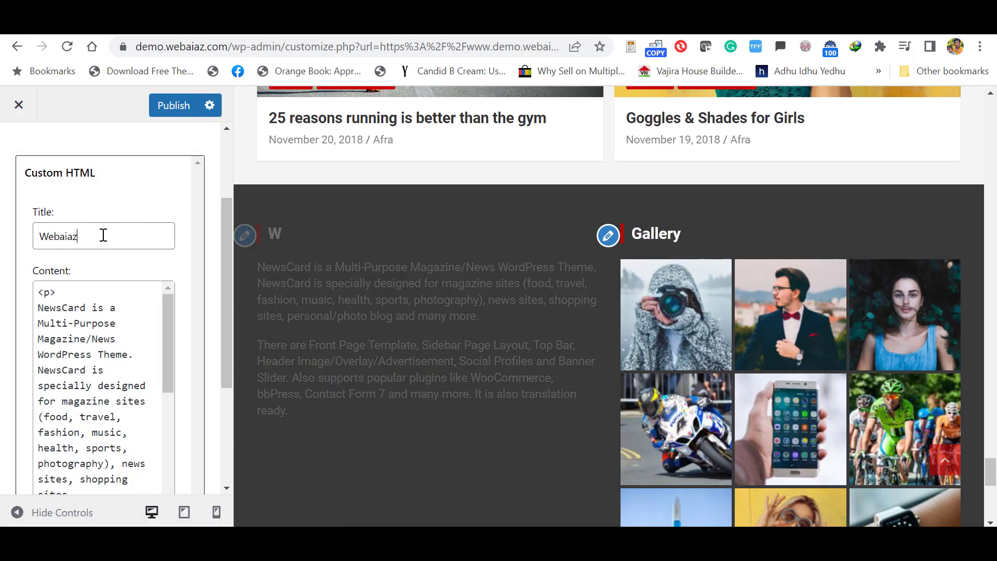
Examine the Custom HTML widget's content, noting the opening and closing paragraph tags around each text block.
{"action": "left_click", "coordinate": [70, 370]}
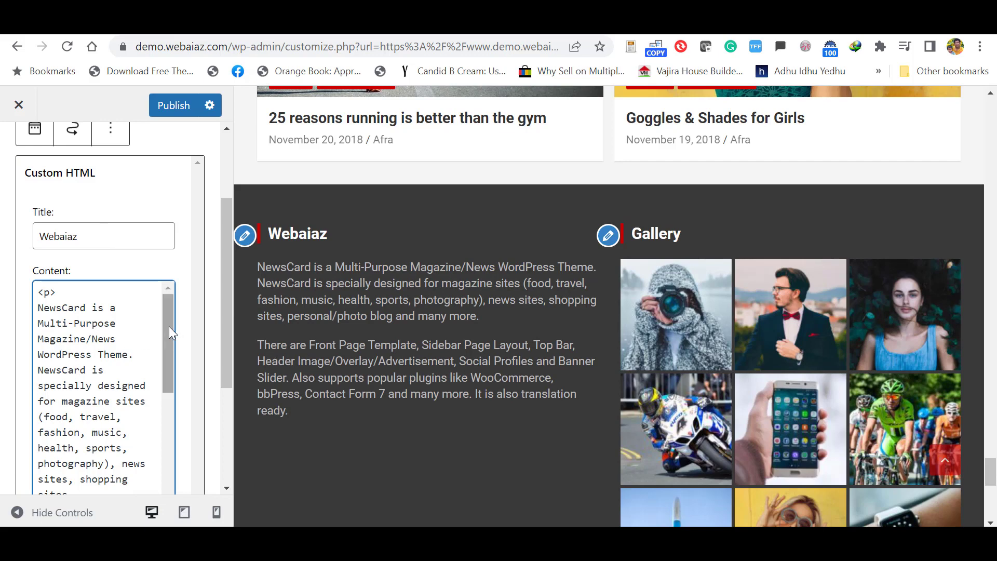
{"action": "scroll", "coordinate": [170, 354], "scroll_direction": "down", "scroll_amount": 1}
{"action": "left_click_drag", "start_coordinate": [169, 372], "coordinate": [190, 304]}
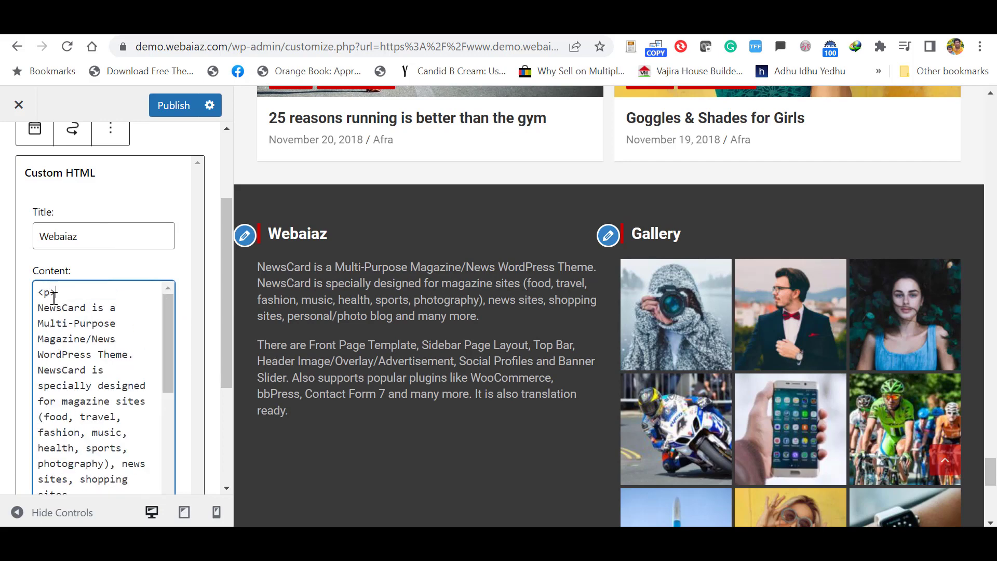
{"action": "left_click_drag", "start_coordinate": [54, 298], "coordinate": [15, 292]}
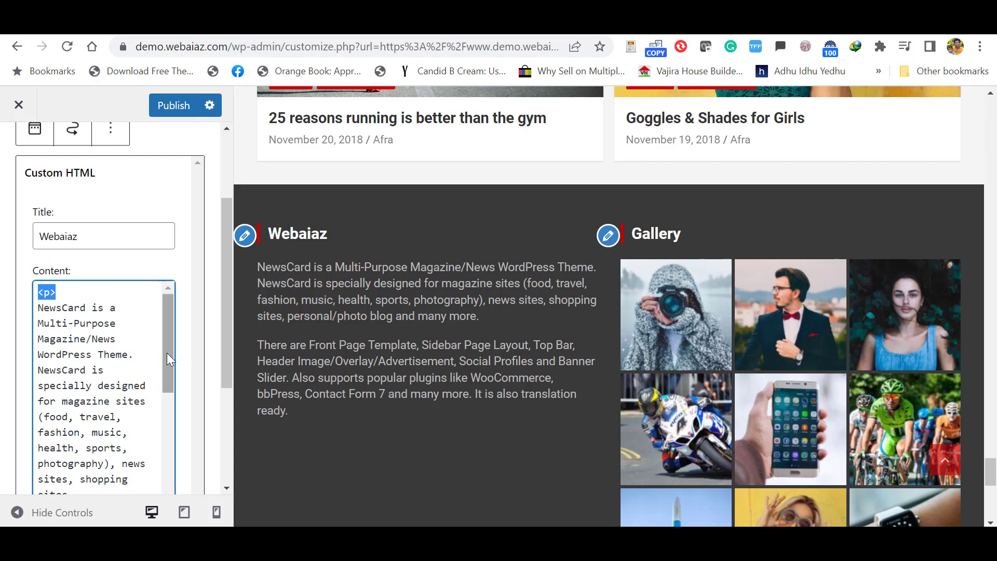
{"action": "left_click_drag", "start_coordinate": [166, 354], "coordinate": [170, 406]}
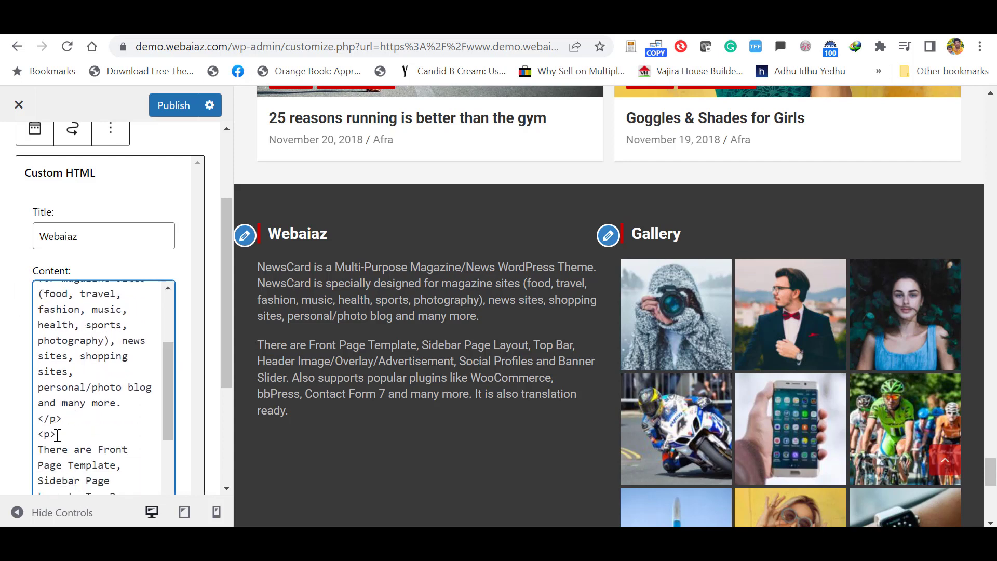
{"action": "left_click_drag", "start_coordinate": [56, 435], "coordinate": [32, 420]}
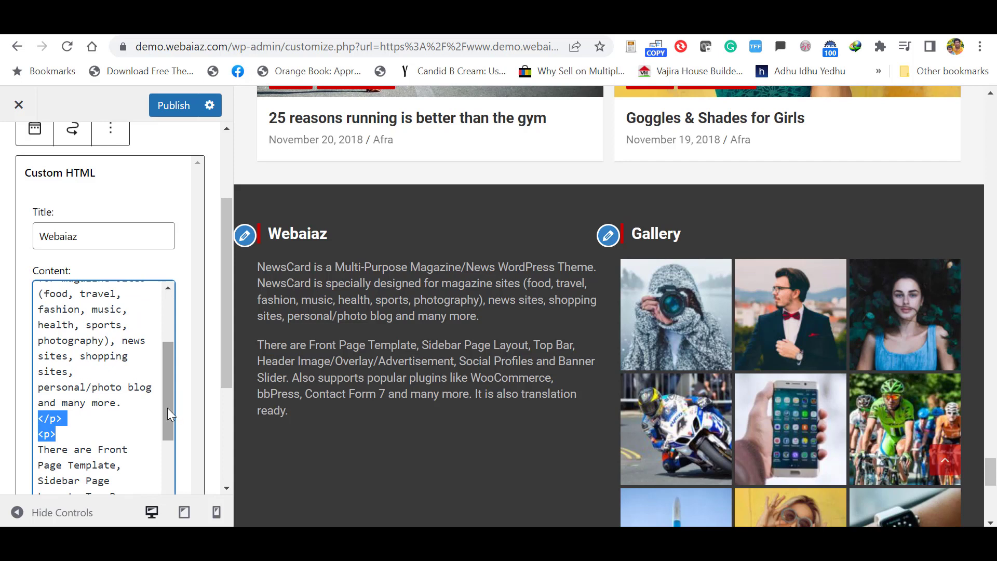
{"action": "mouse_move", "coordinate": [167, 407]}
{"action": "left_mouse_down"}
{"action": "mouse_move", "coordinate": [167, 356]}
{"action": "mouse_move", "coordinate": [176, 358]}
{"action": "mouse_move", "coordinate": [173, 419]}
{"action": "left_mouse_up"}
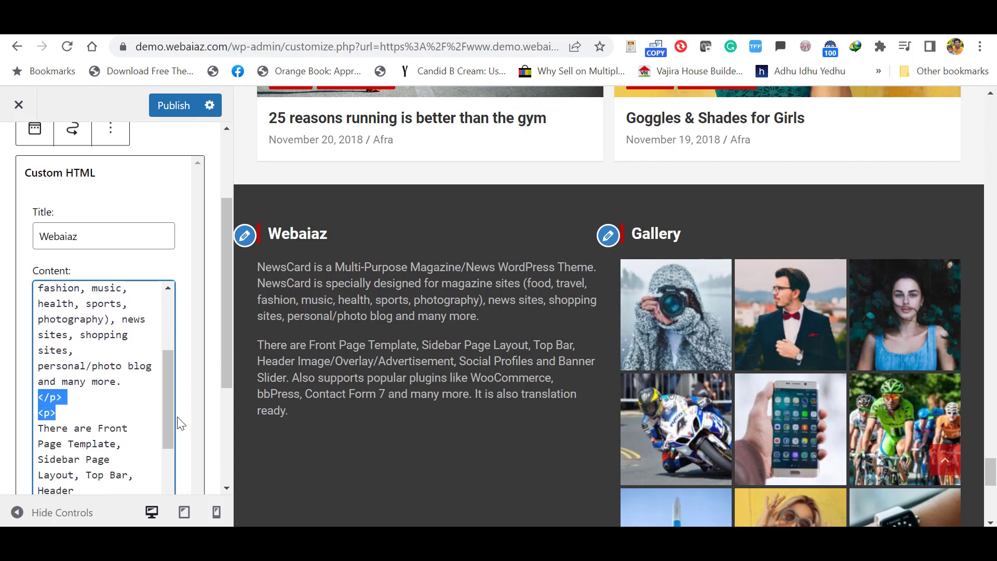
{"action": "left_click", "coordinate": [78, 403]}
{"action": "left_click_drag", "start_coordinate": [56, 409], "coordinate": [36, 408]}
{"action": "left_click_drag", "start_coordinate": [168, 435], "coordinate": [175, 497]}
{"action": "scroll", "coordinate": [51, 407], "scroll_direction": "down", "scroll_amount": 1}
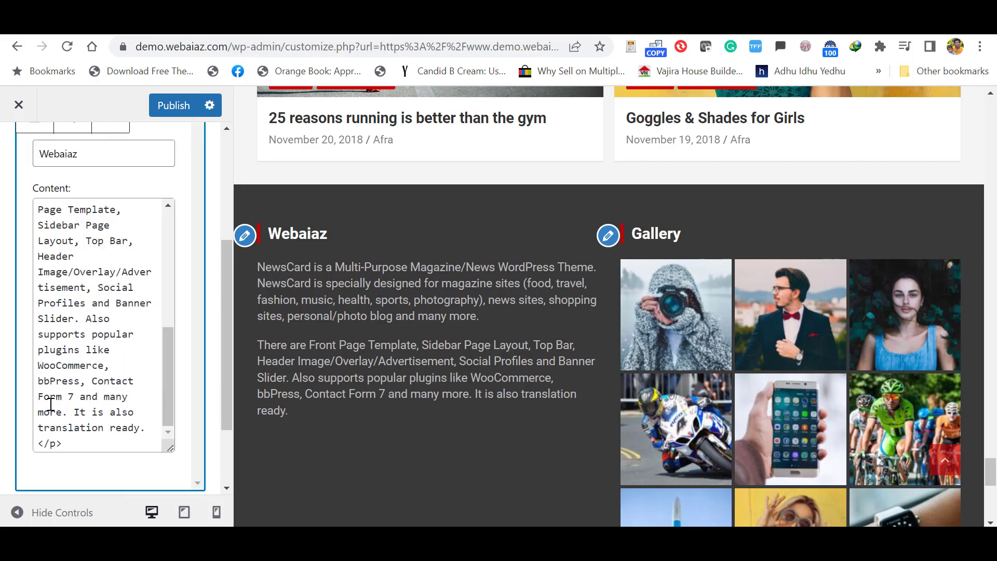
{"action": "left_click_drag", "start_coordinate": [167, 412], "coordinate": [170, 294]}
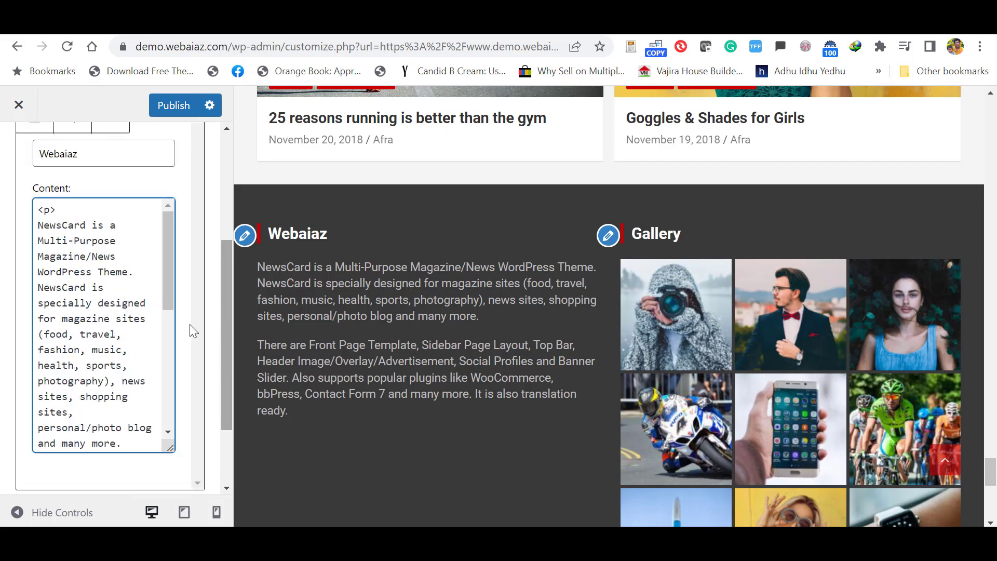
{"action": "left_click_drag", "start_coordinate": [57, 210], "coordinate": [114, 426]}
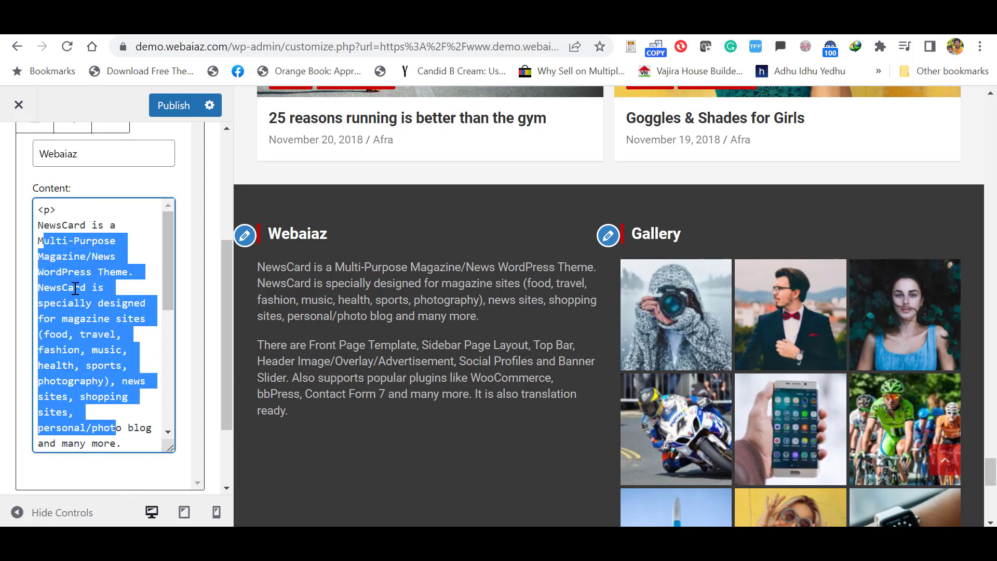
Try a 4-column layout in the footer Gallery widget, look at its image size options, and close the gallery editor without updating.
{"action": "left_click", "coordinate": [612, 237]}
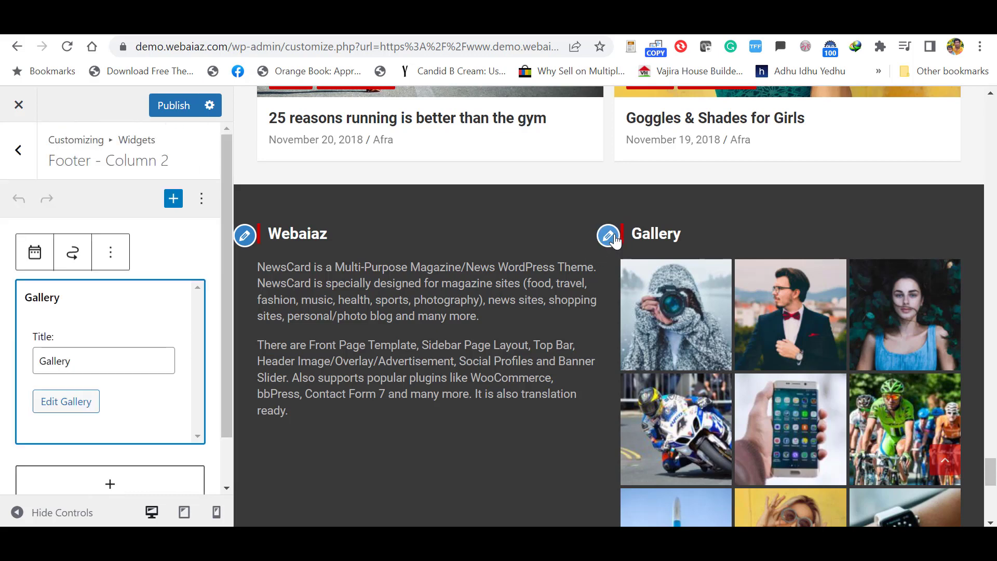
{"action": "left_click", "coordinate": [134, 418]}
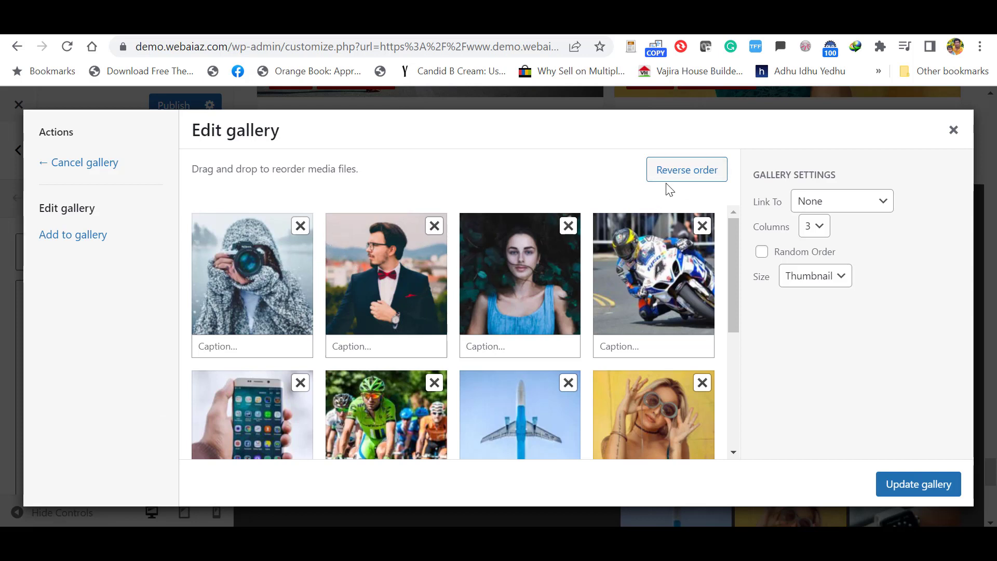
{"action": "left_click", "coordinate": [821, 234]}
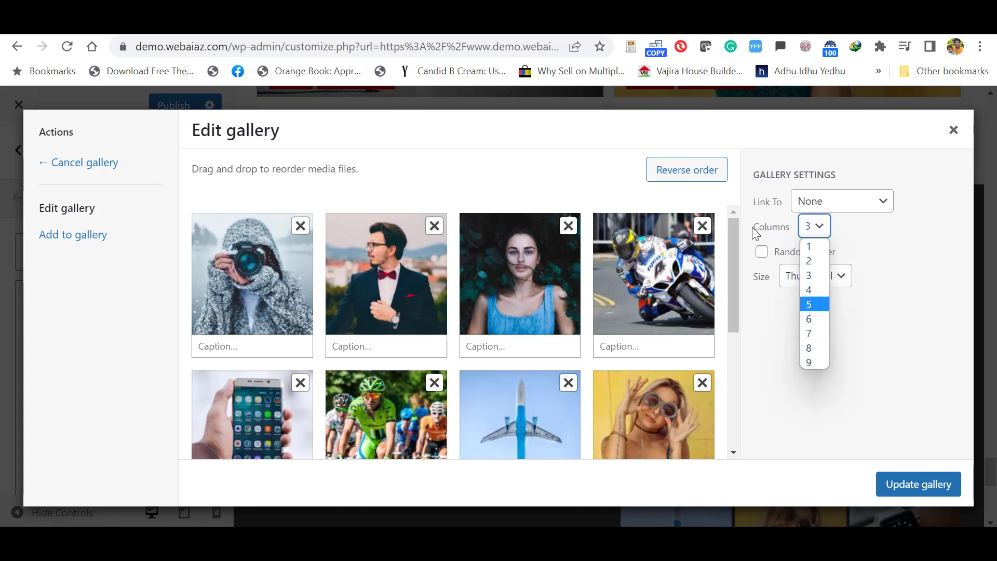
{"action": "left_click", "coordinate": [808, 290]}
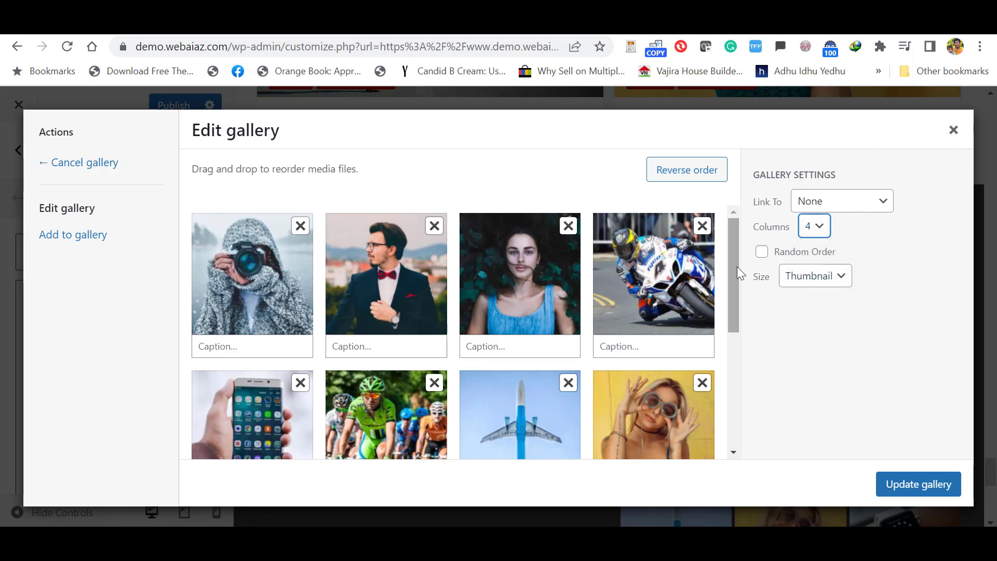
{"action": "left_click", "coordinate": [824, 283]}
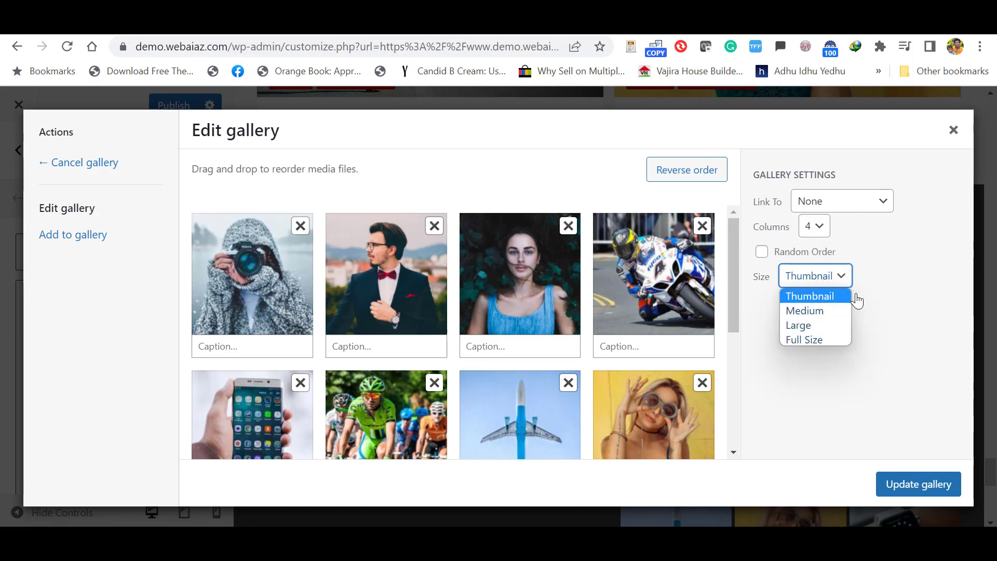
{"action": "left_click", "coordinate": [884, 296]}
{"action": "left_click", "coordinate": [884, 296]}
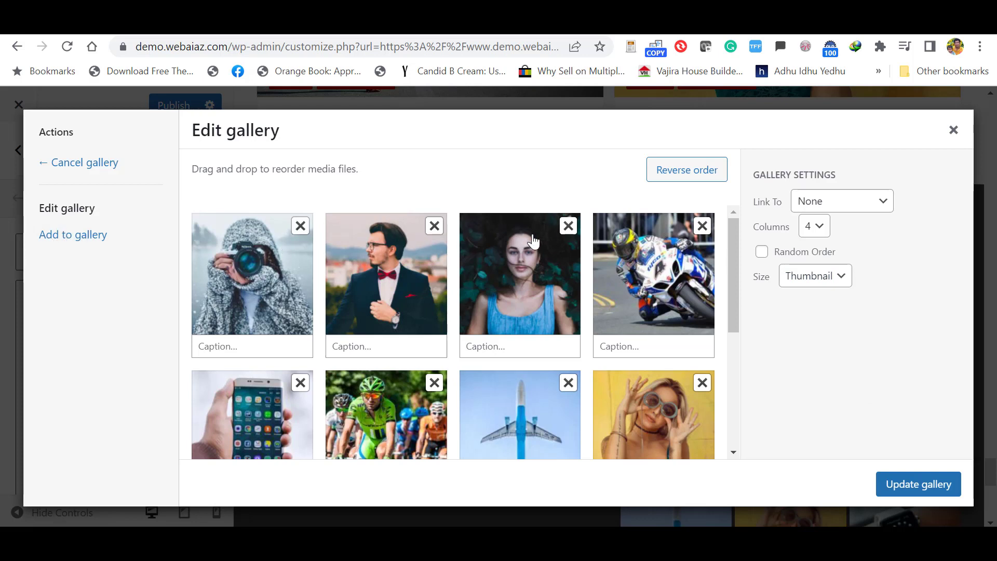
{"action": "left_click", "coordinate": [953, 130]}
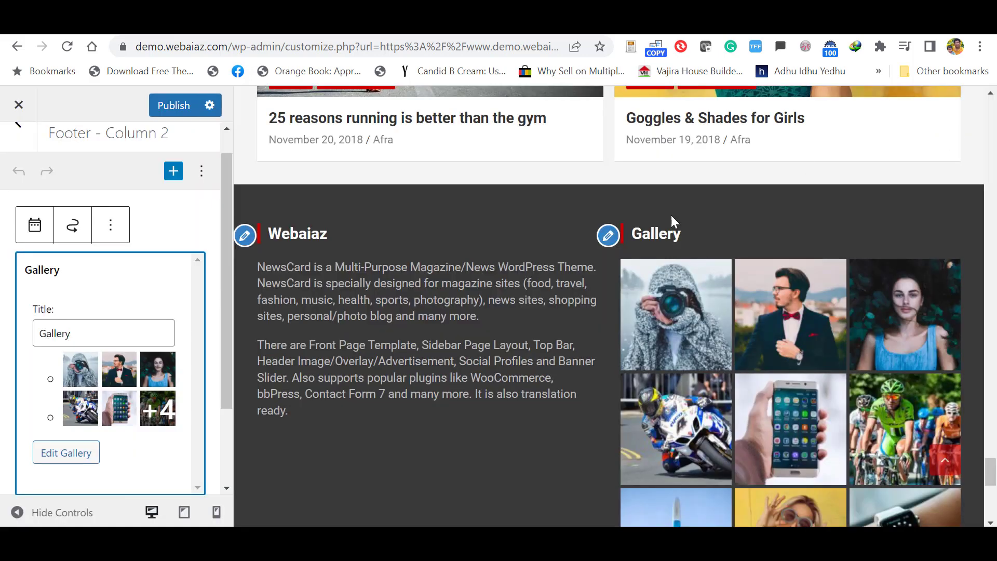
Open the Categories widget in Footer - Column 3 for editing.
{"action": "scroll", "coordinate": [979, 282], "scroll_direction": "down", "scroll_amount": 6}
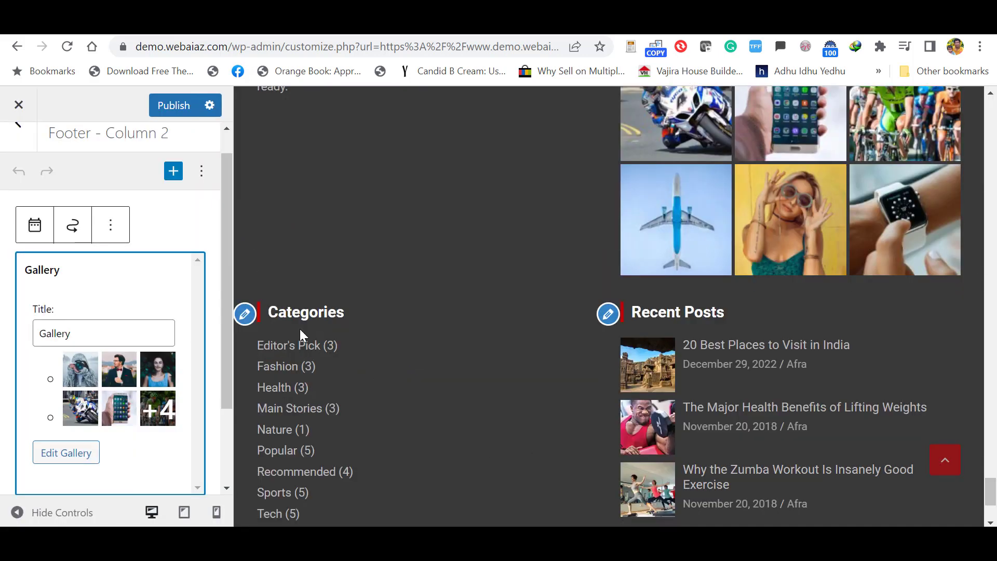
{"action": "left_click", "coordinate": [245, 315]}
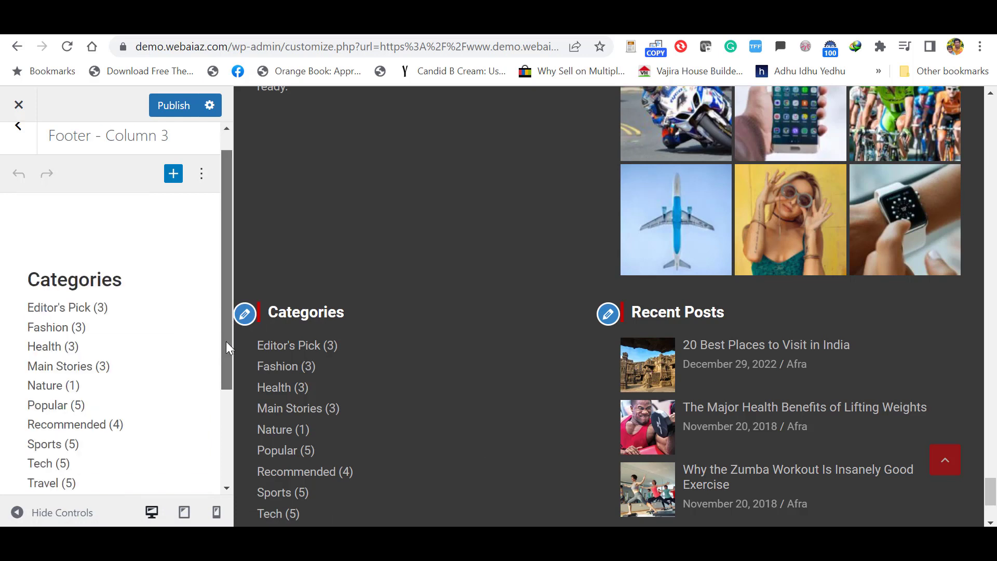
{"action": "left_click_drag", "start_coordinate": [226, 341], "coordinate": [230, 388]}
{"action": "left_click", "coordinate": [111, 307]}
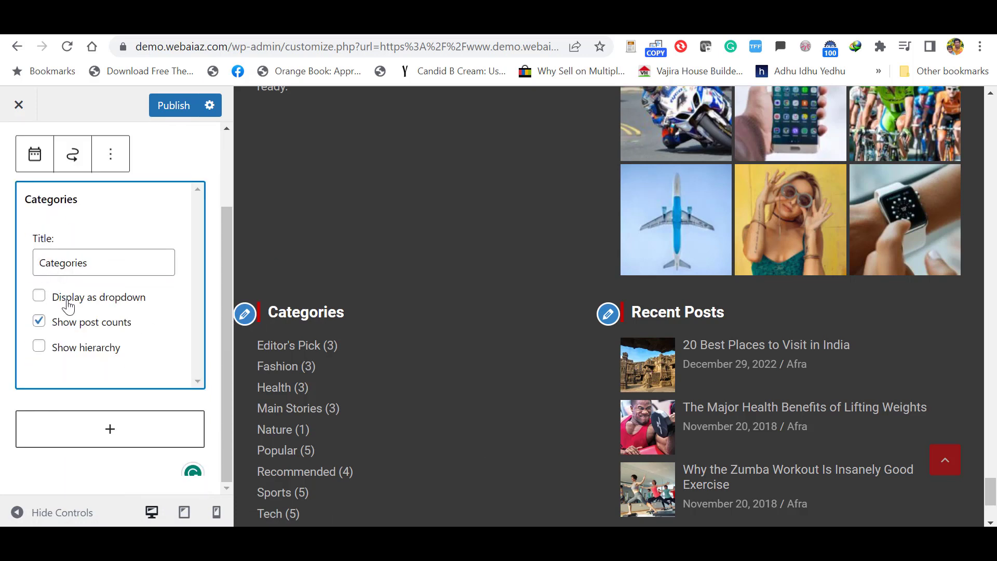
Try displaying the footer categories as a dropdown, open it in the preview, and restore the list display.
{"action": "left_click", "coordinate": [39, 296]}
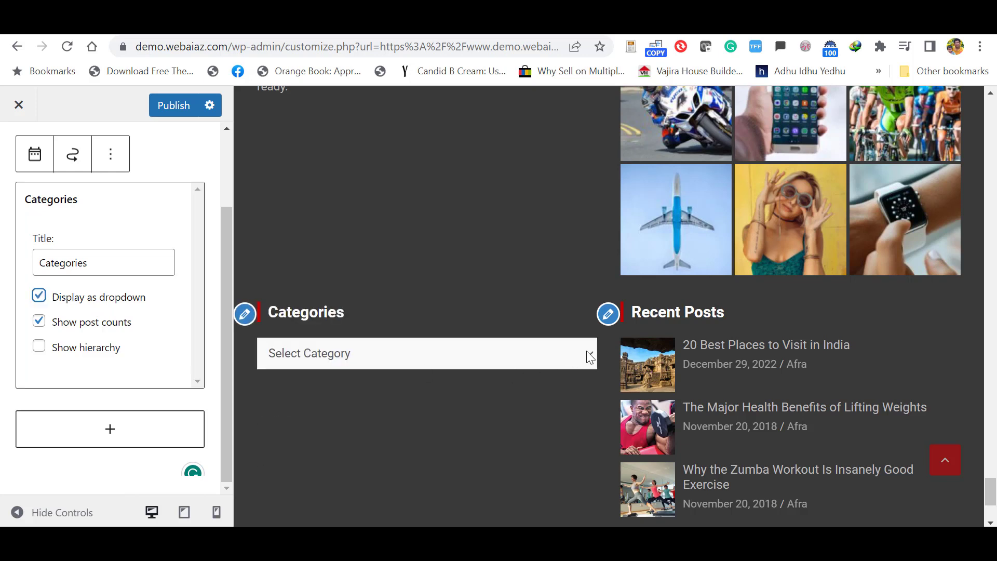
{"action": "left_click", "coordinate": [589, 357]}
{"action": "left_click", "coordinate": [589, 357]}
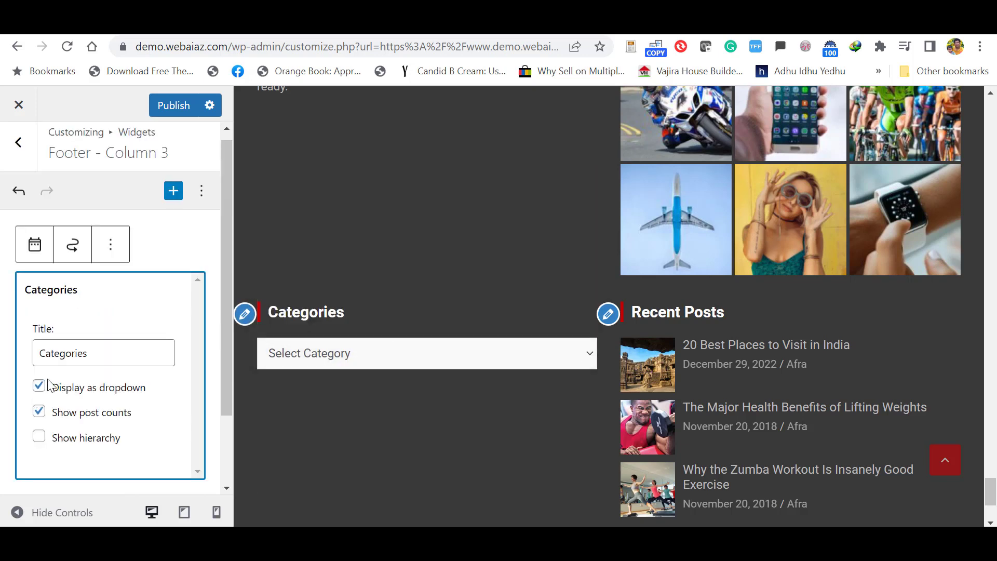
{"action": "left_click", "coordinate": [38, 385]}
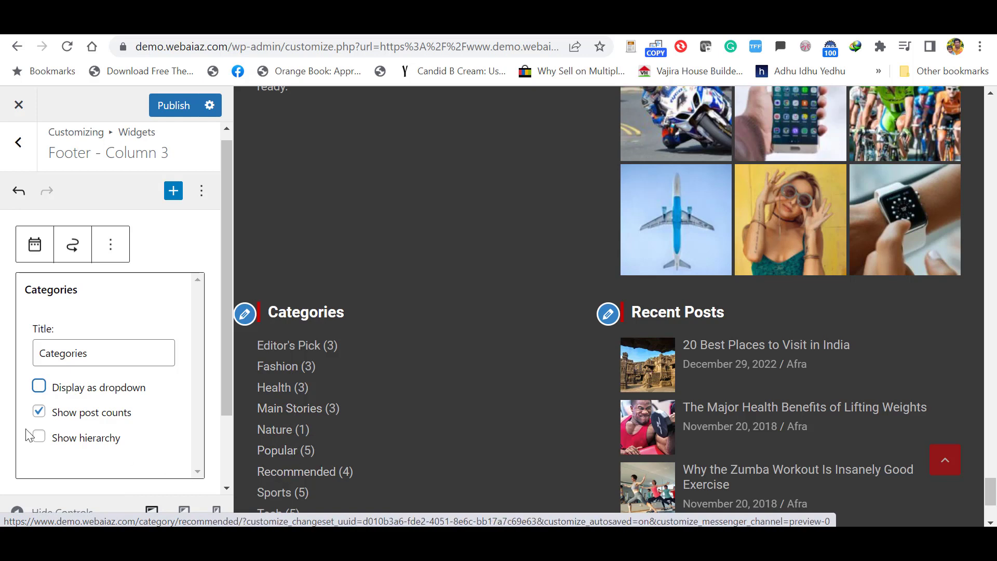
Turn on Show hierarchy for the footer Categories widget.
{"action": "left_click", "coordinate": [40, 438]}
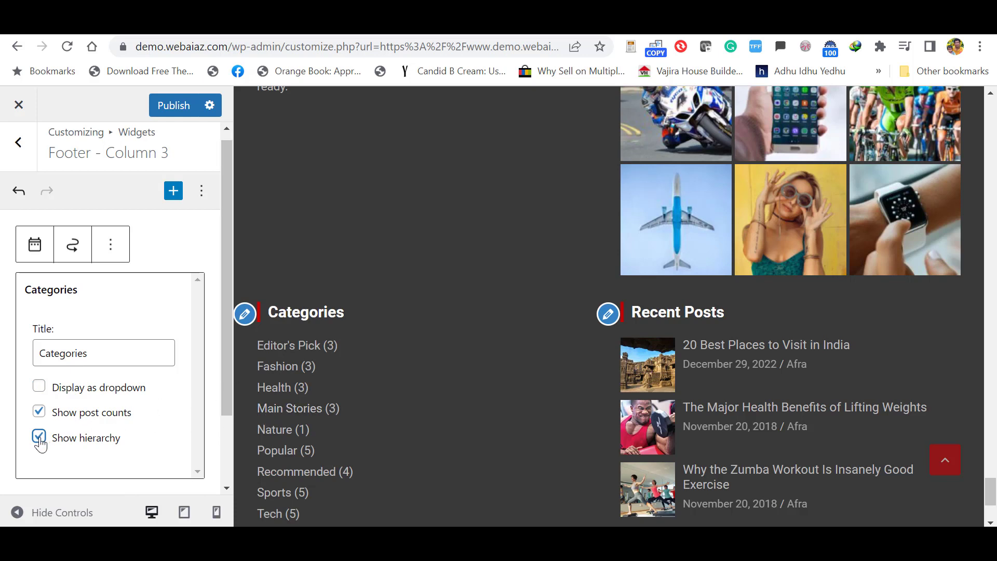
{"action": "left_click_drag", "start_coordinate": [226, 401], "coordinate": [222, 378]}
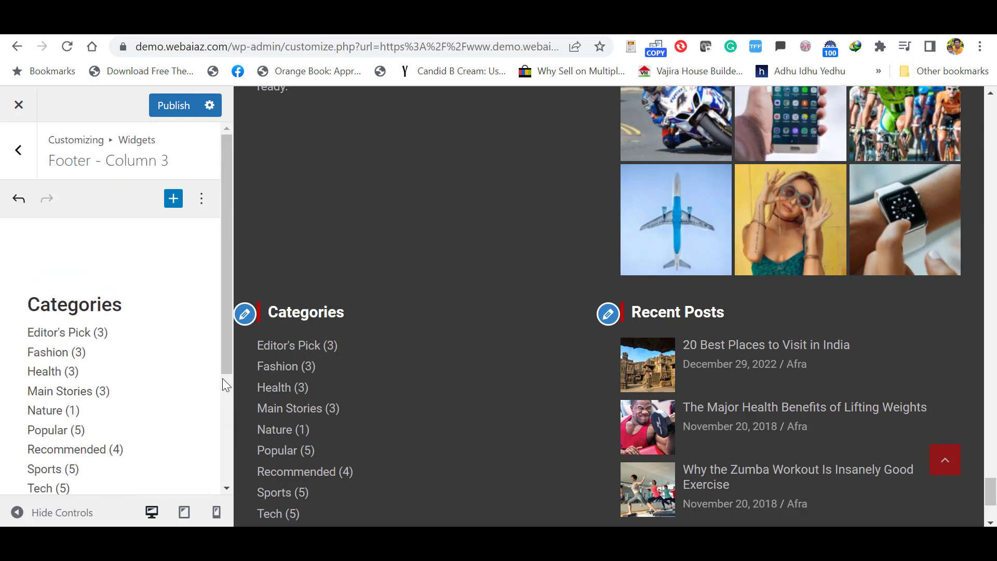
Open the Recent Posts widget in Footer - Column 4 and review its title, number of posts and listed posts.
{"action": "left_click", "coordinate": [609, 315]}
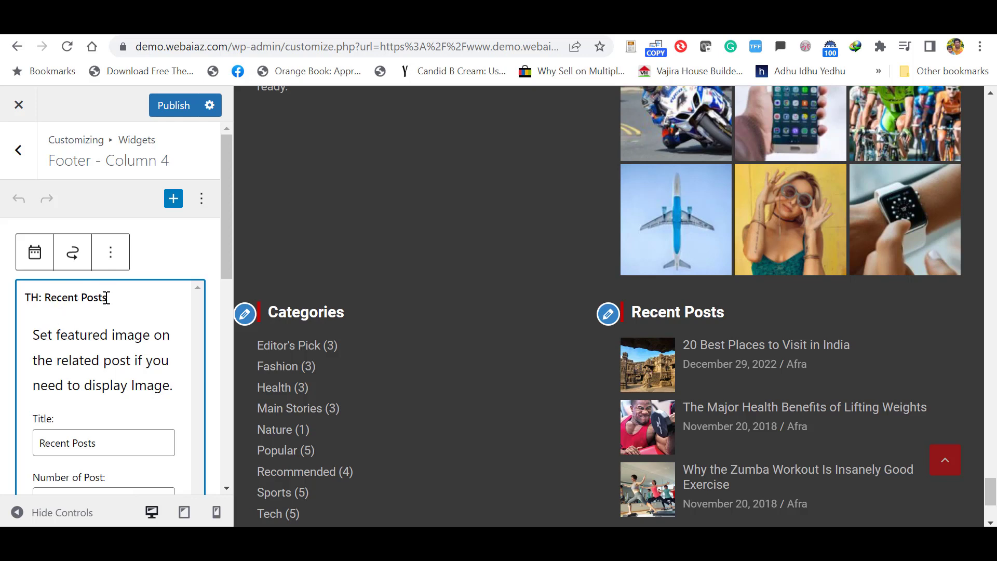
{"action": "left_click_drag", "start_coordinate": [106, 297], "coordinate": [9, 304]}
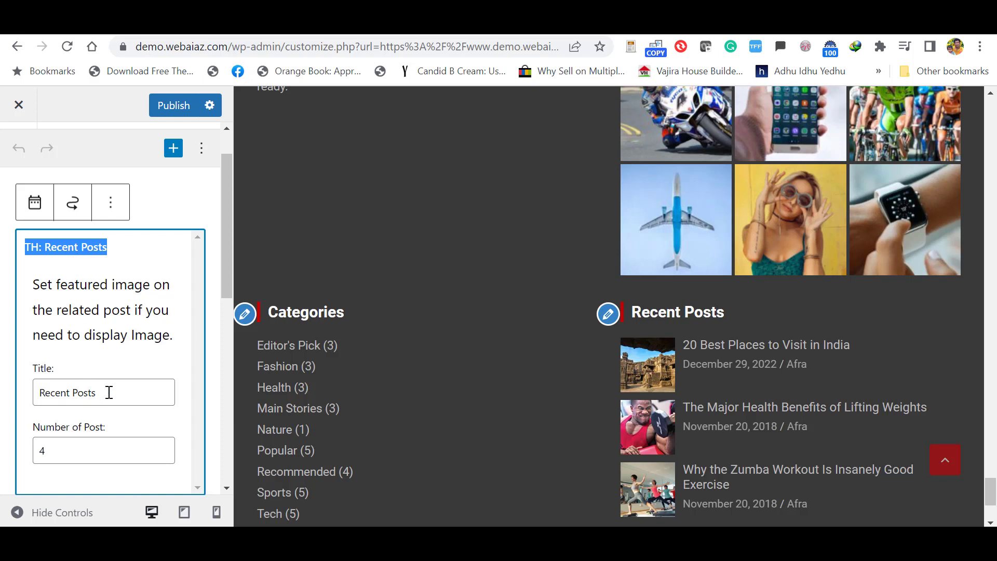
{"action": "left_click_drag", "start_coordinate": [110, 392], "coordinate": [16, 403]}
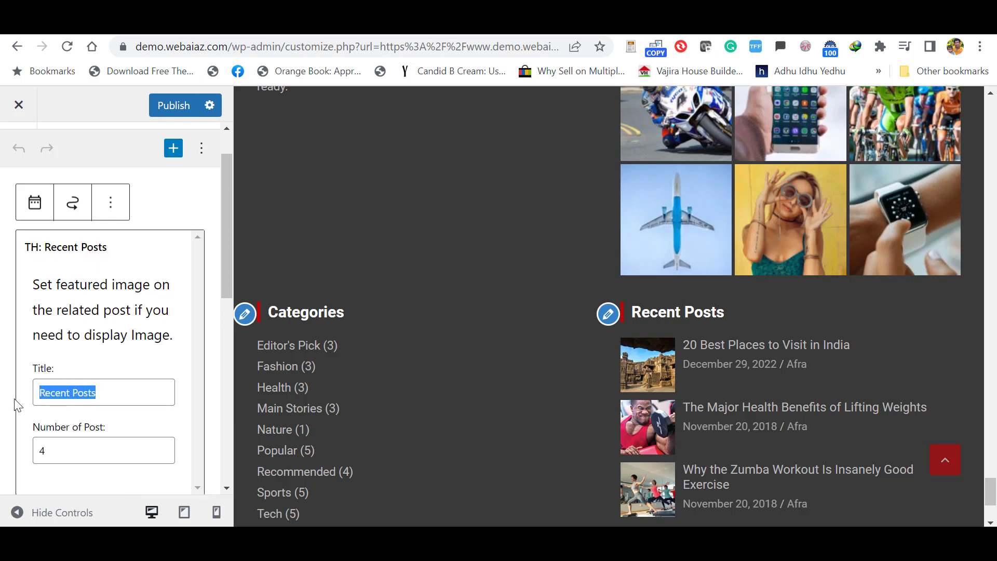
{"action": "left_click", "coordinate": [61, 441]}
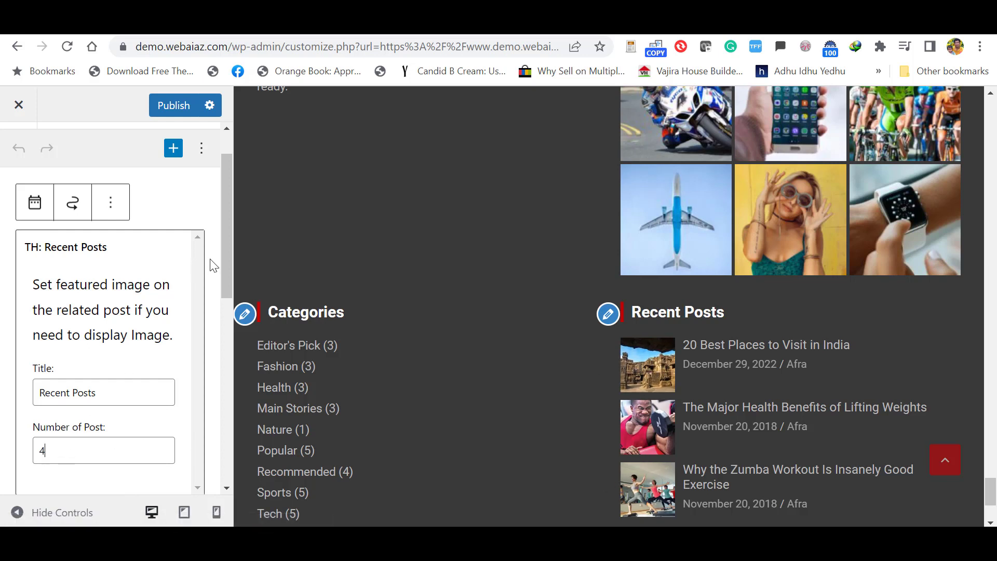
{"action": "left_click", "coordinate": [224, 269]}
{"action": "scroll", "coordinate": [218, 407], "scroll_direction": "down", "scroll_amount": 4}
{"action": "scroll", "coordinate": [218, 407], "scroll_direction": "down", "scroll_amount": 5}
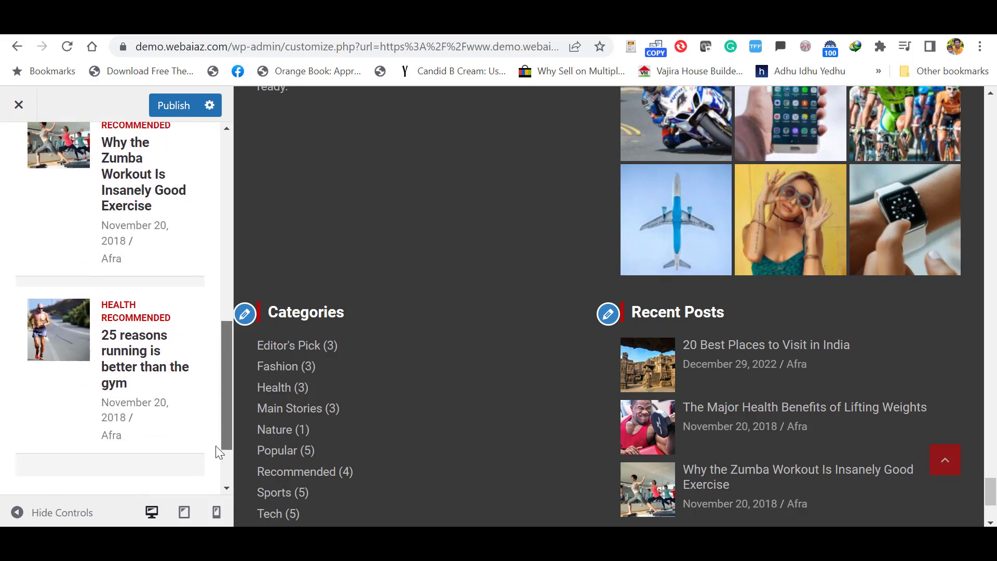
{"action": "scroll", "coordinate": [929, 483], "scroll_direction": "down", "scroll_amount": 3}
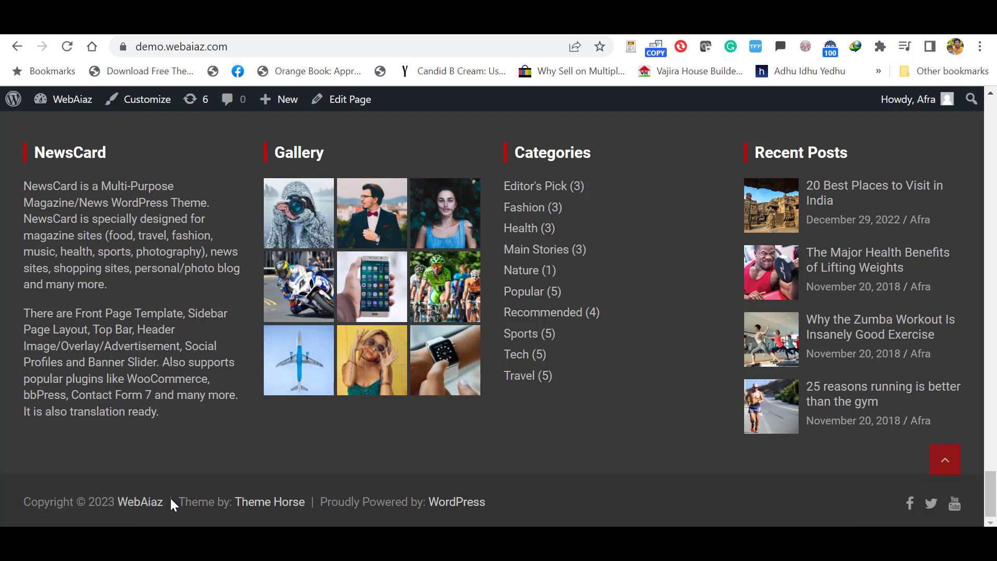
Examine the theme and WordPress credits in the copyright line of the live site's footer.
{"action": "left_click_drag", "start_coordinate": [168, 502], "coordinate": [501, 512]}
{"action": "left_click", "coordinate": [505, 509]}
{"action": "key", "text": "Home"}
Open the NewsCard theme's Theme Footer file (footer.php) in the Theme File Editor, accepting the direct-edit warning.
{"action": "mouse_move", "coordinate": [83, 101]}
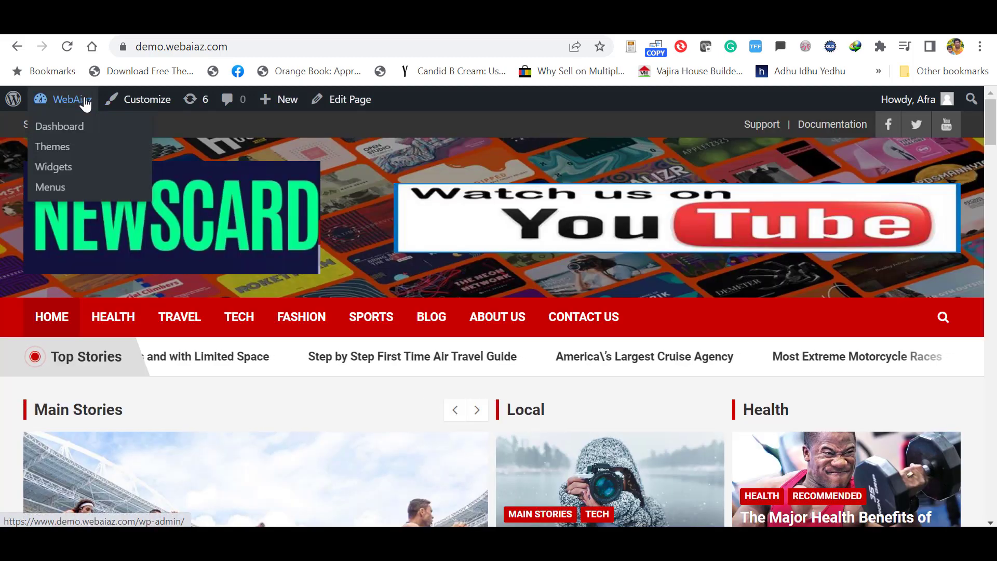
{"action": "left_click", "coordinate": [52, 126]}
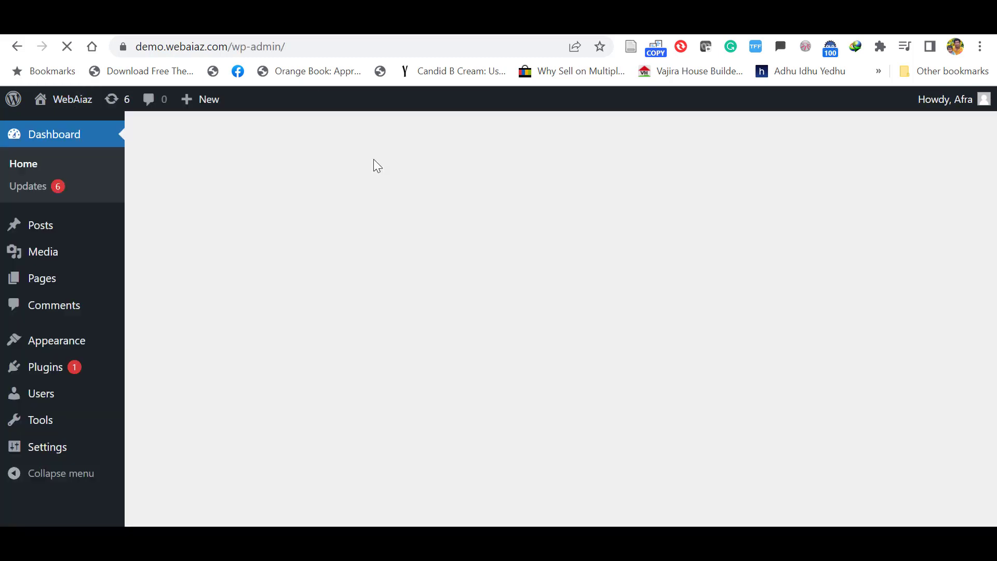
{"action": "mouse_move", "coordinate": [53, 343]}
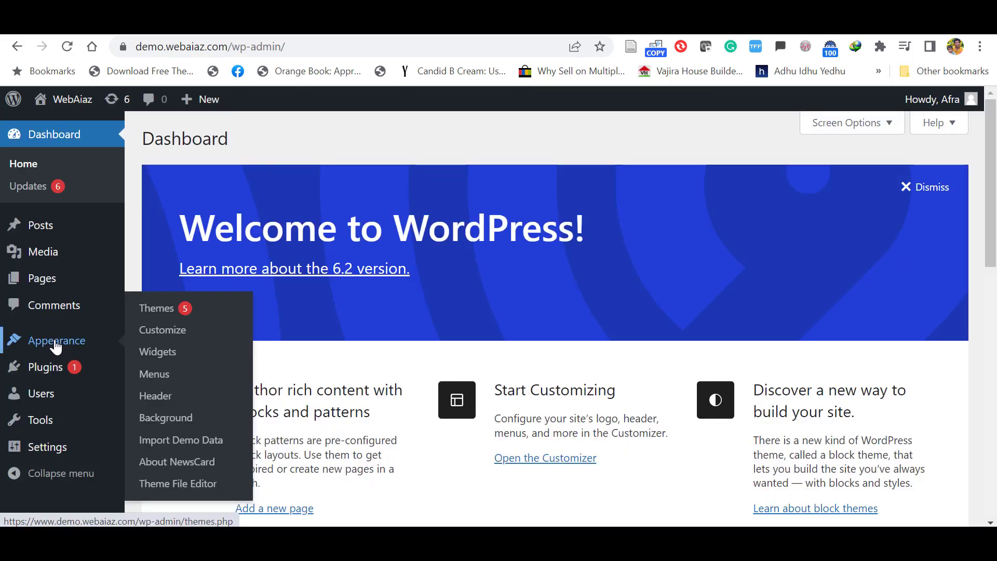
{"action": "left_click", "coordinate": [179, 484]}
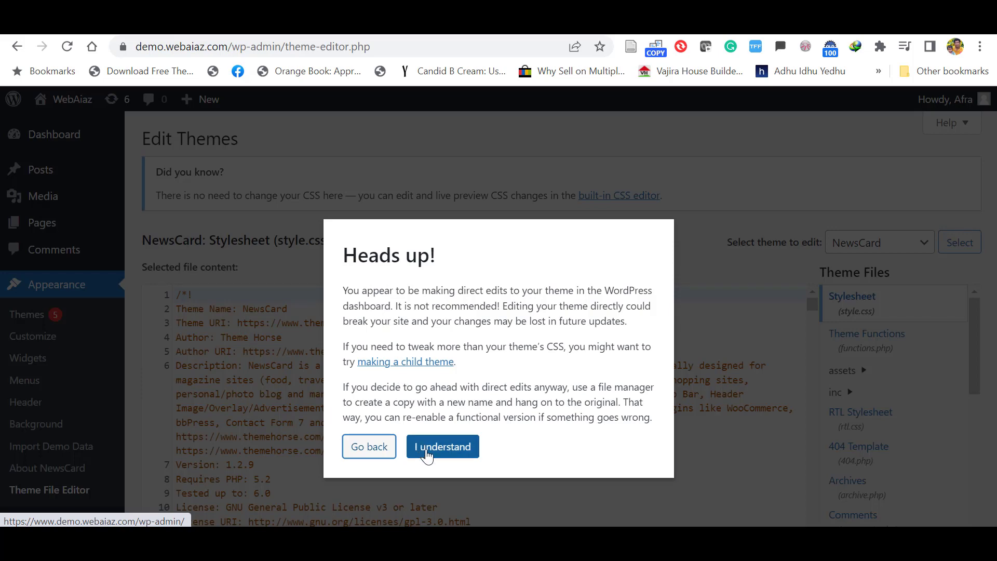
{"action": "left_click", "coordinate": [420, 447]}
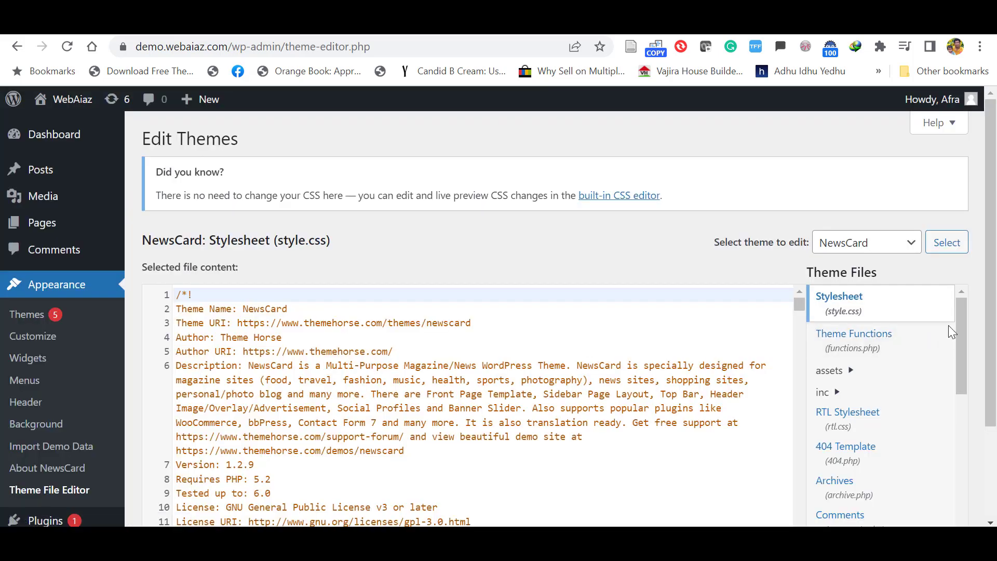
{"action": "scroll", "coordinate": [948, 325], "scroll_direction": "down", "scroll_amount": 3}
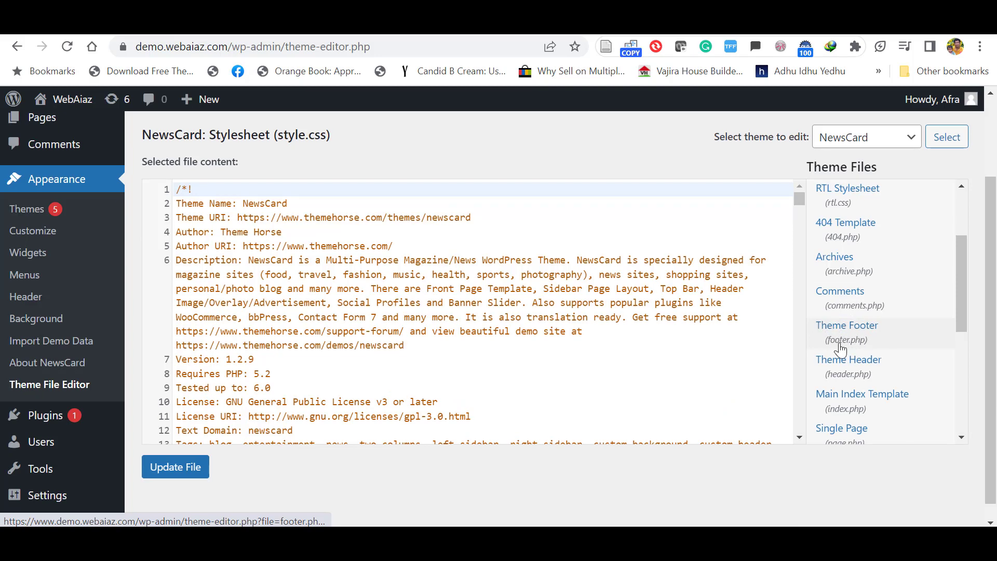
{"action": "left_click", "coordinate": [848, 338]}
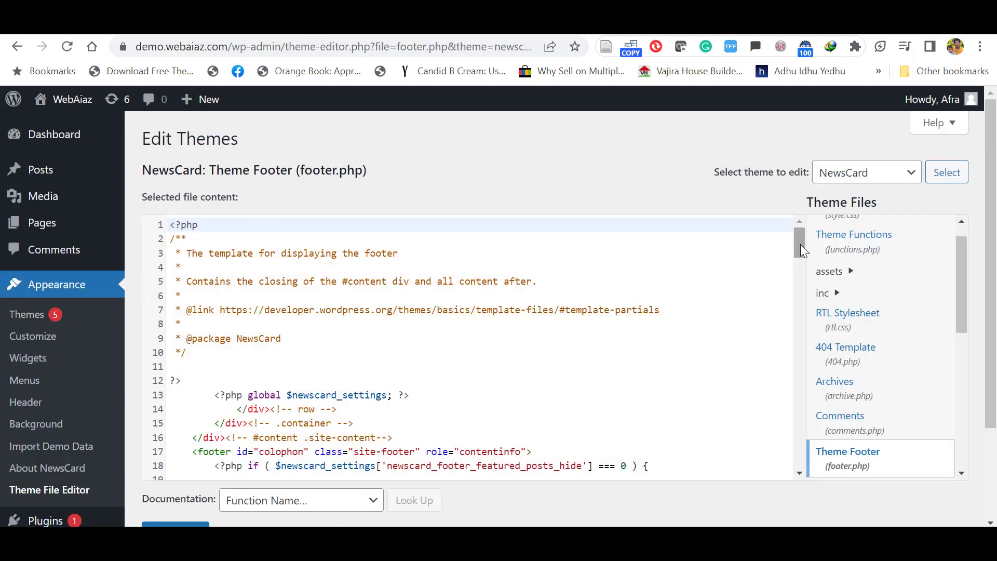
Comment out the "echo newscard_author_link() . newscard_wp_link();" line near the end of footer.php with // and update the file.
{"action": "left_click_drag", "start_coordinate": [800, 245], "coordinate": [800, 468]}
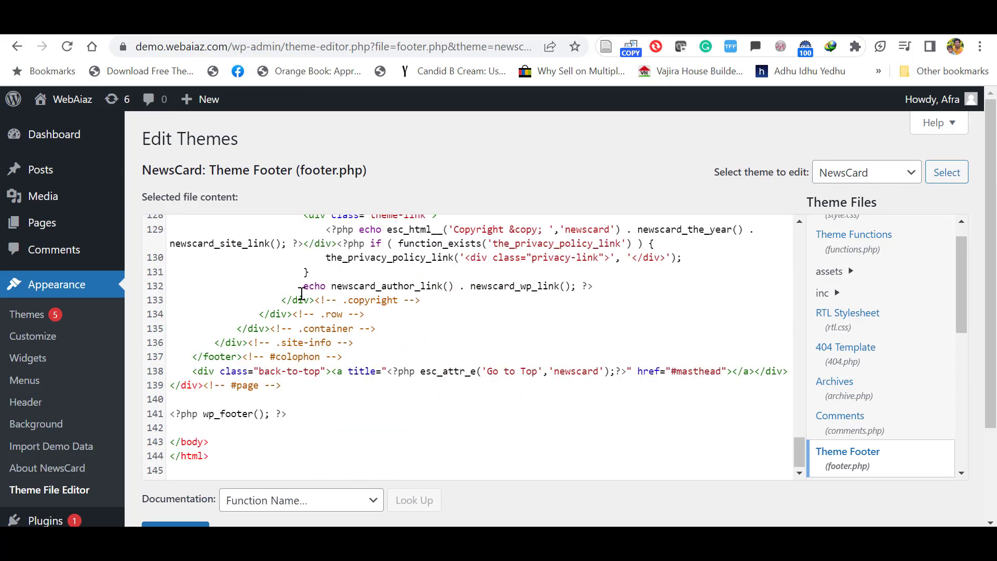
{"action": "left_click", "coordinate": [304, 289]}
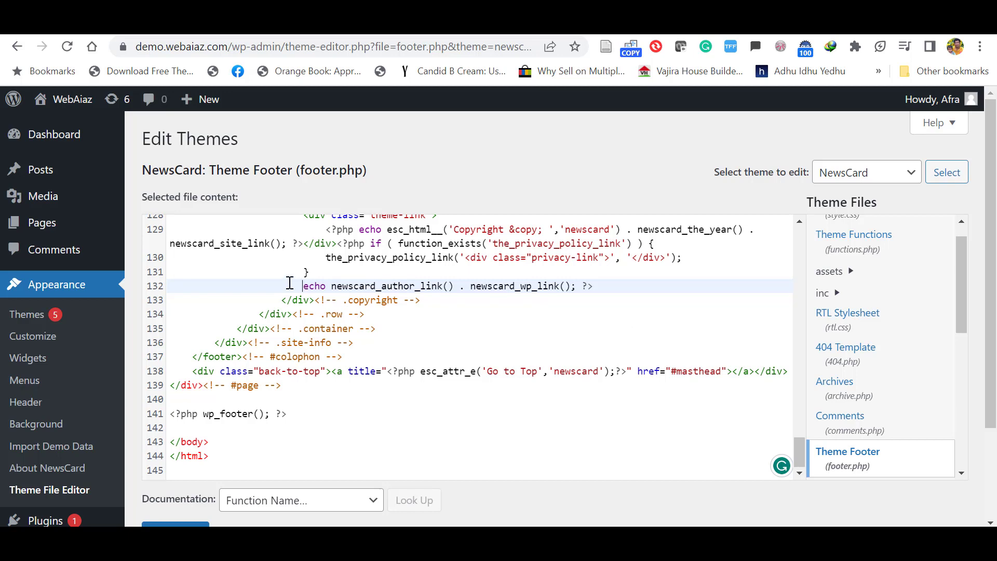
{"action": "type", "text": "//"}
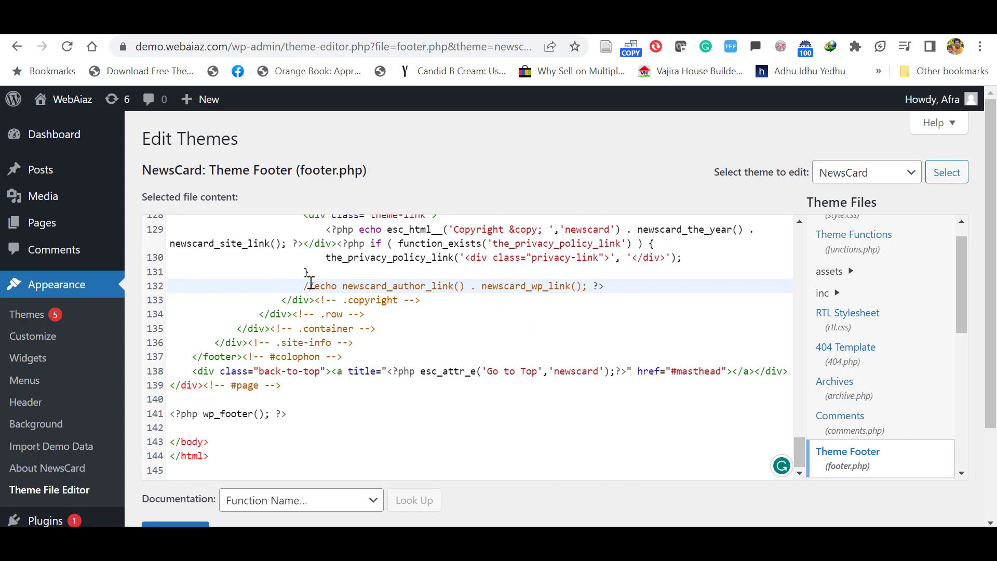
{"action": "double_click", "coordinate": [305, 285]}
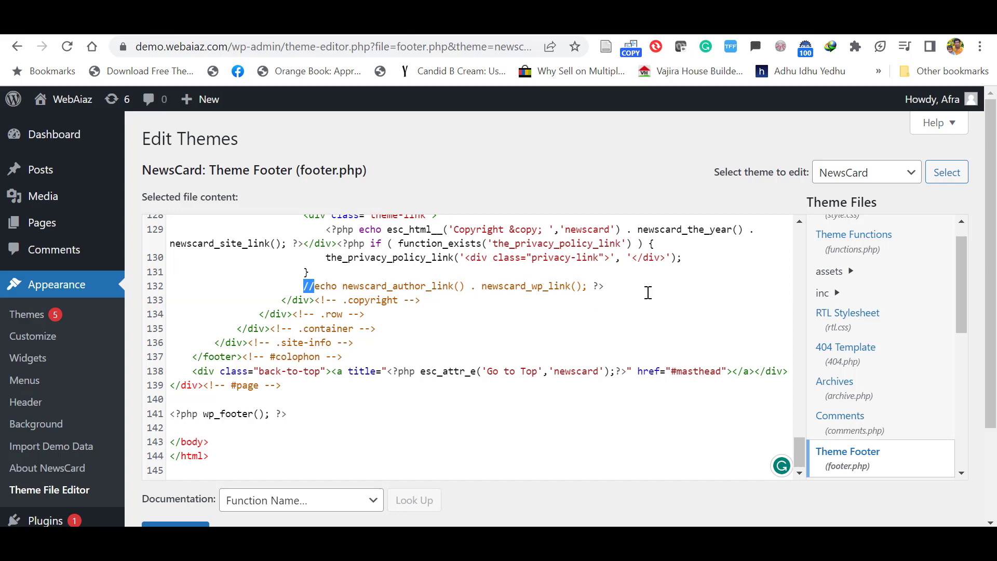
{"action": "scroll", "coordinate": [991, 260], "scroll_direction": "down", "scroll_amount": 2}
{"action": "left_click", "coordinate": [176, 424]}
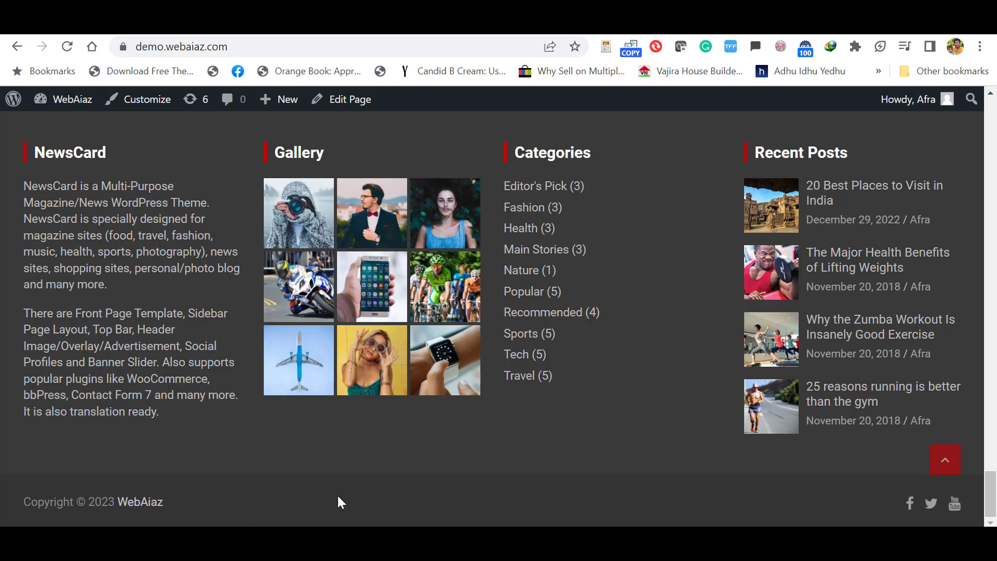
Compare the social icons in the header and the footer of the live home page.
{"action": "left_click", "coordinate": [945, 459]}
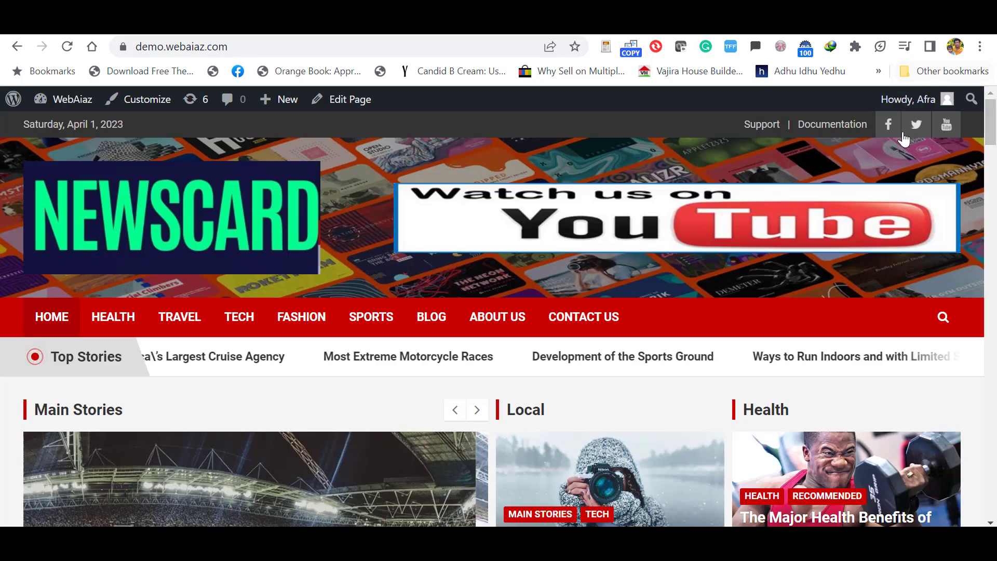
{"action": "left_click_drag", "start_coordinate": [991, 124], "coordinate": [993, 515]}
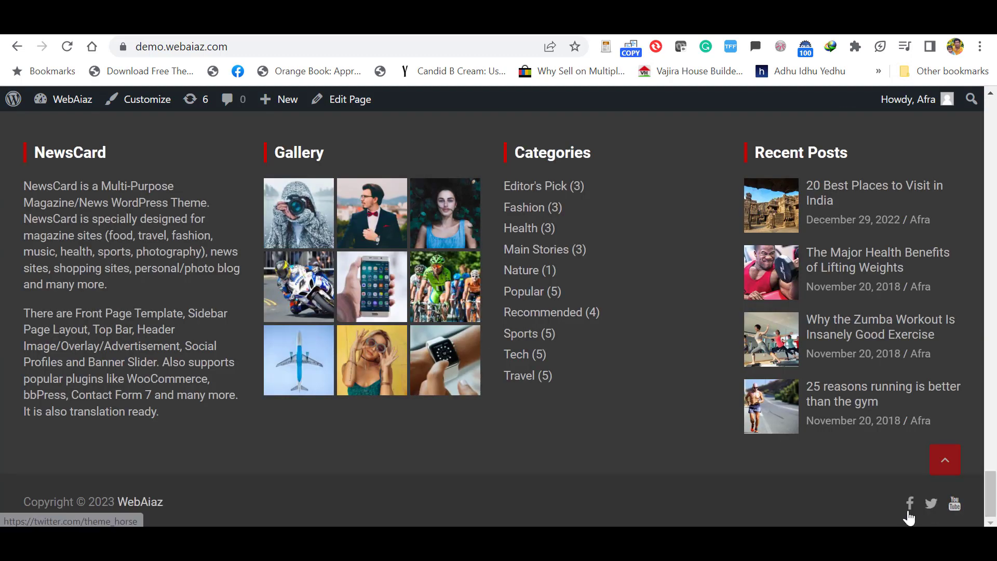
{"action": "left_click", "coordinate": [945, 459]}
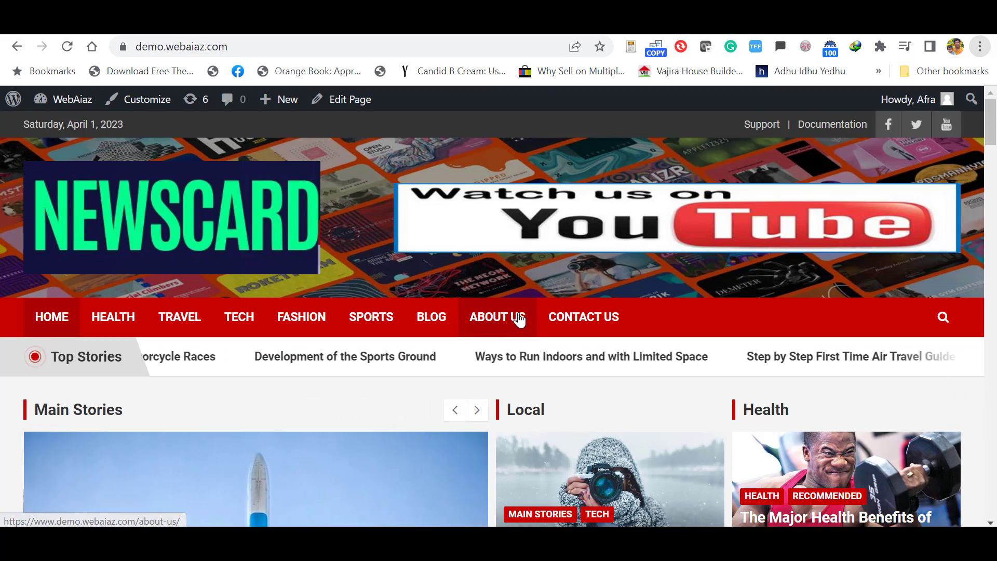
View the site's About Us page, open it for editing and set its layout to No Sidebar, Full Width.
{"action": "left_click", "coordinate": [504, 321]}
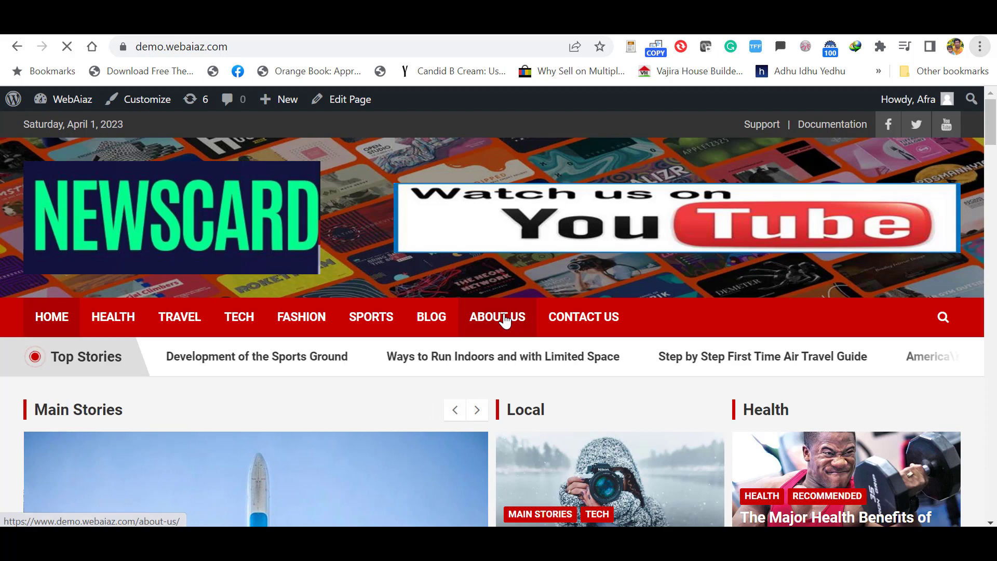
{"action": "left_click_drag", "start_coordinate": [990, 148], "coordinate": [983, 178]}
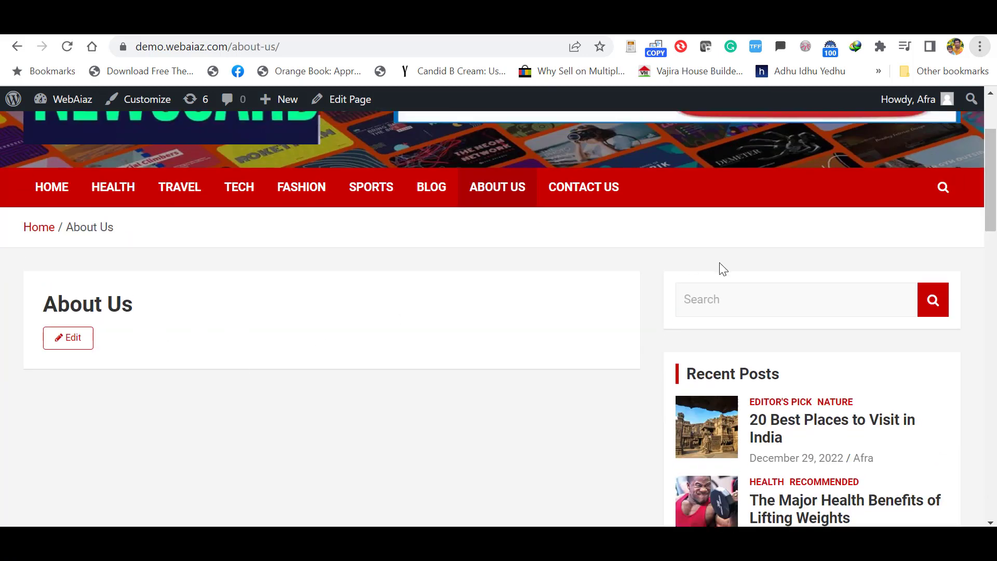
{"action": "scroll", "coordinate": [763, 379], "scroll_direction": "down", "scroll_amount": 3}
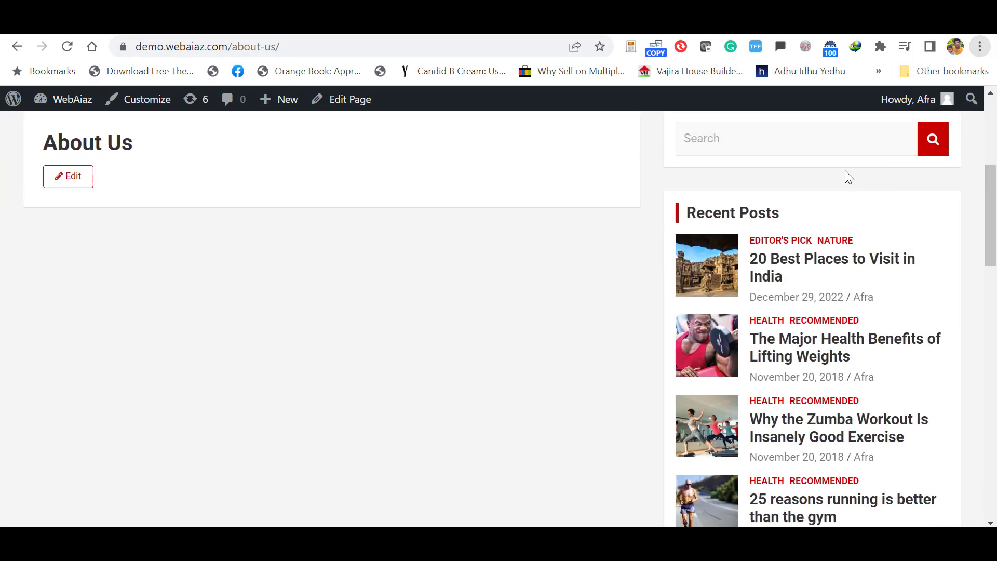
{"action": "left_click_drag", "start_coordinate": [990, 215], "coordinate": [990, 175]}
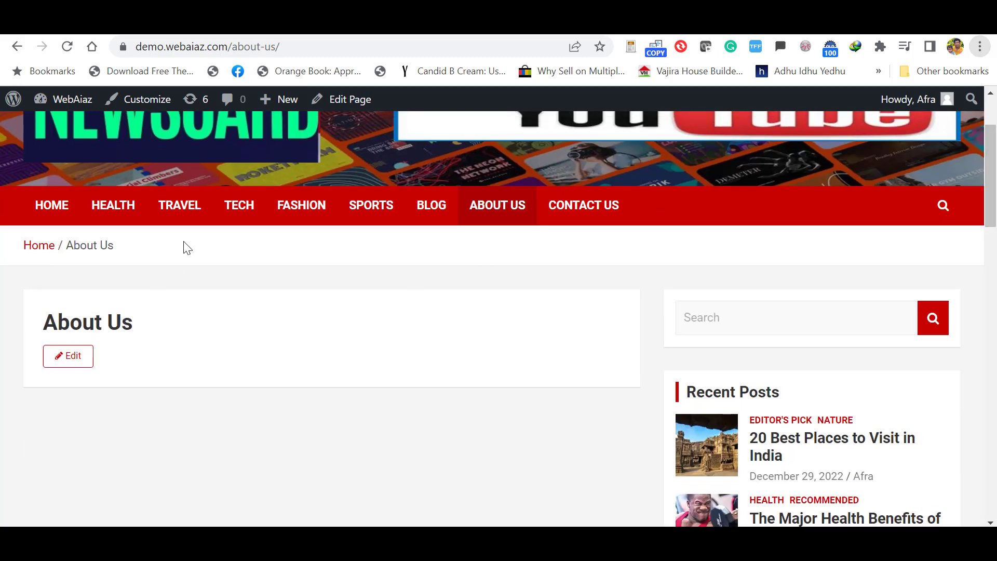
{"action": "left_click", "coordinate": [334, 102]}
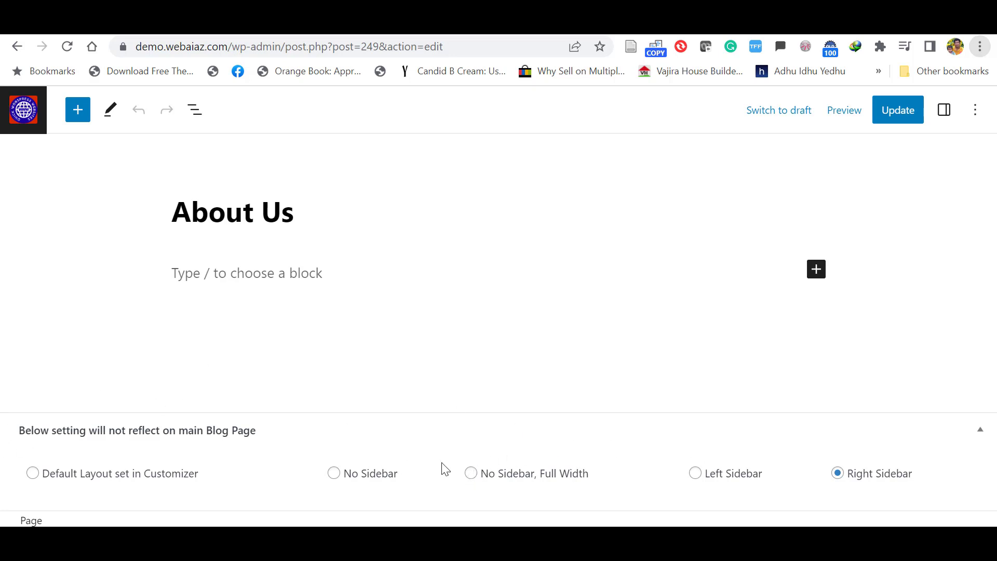
{"action": "left_click", "coordinate": [471, 473]}
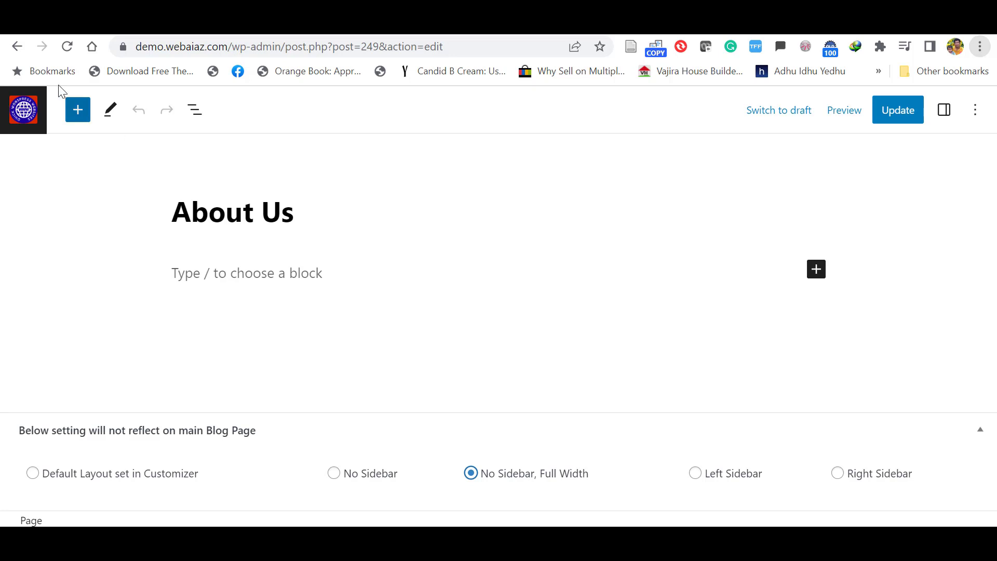
Browse the Featured, Posts and Text block patterns and insert the "Three columns with images and text" pattern into the About Us page.
{"action": "left_click", "coordinate": [73, 114]}
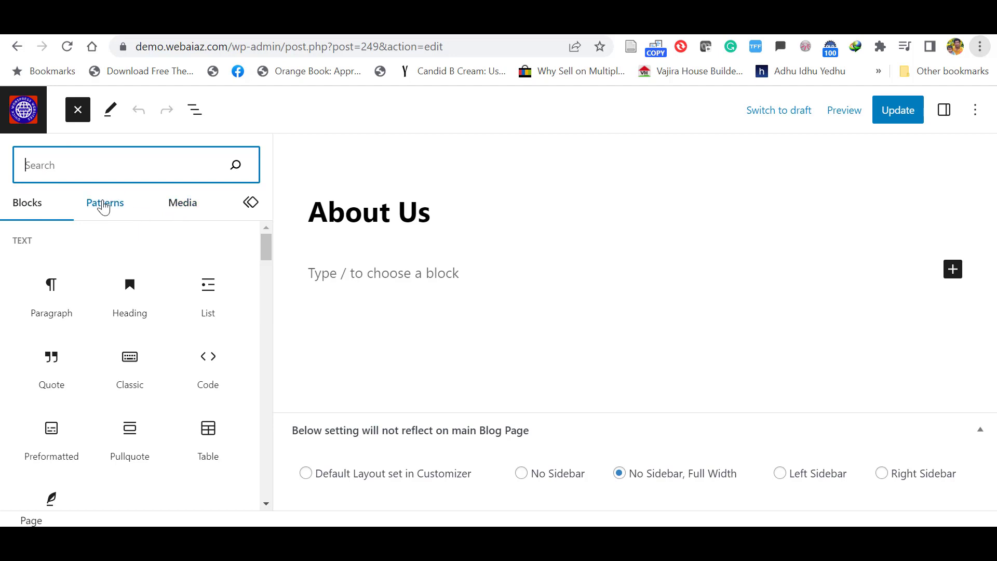
{"action": "left_click", "coordinate": [105, 204]}
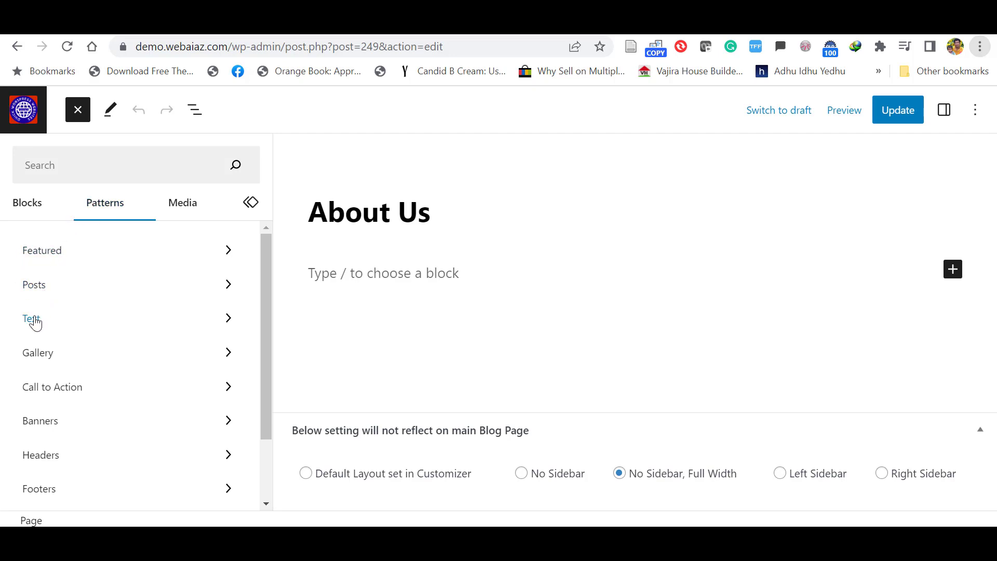
{"action": "left_click", "coordinate": [66, 262]}
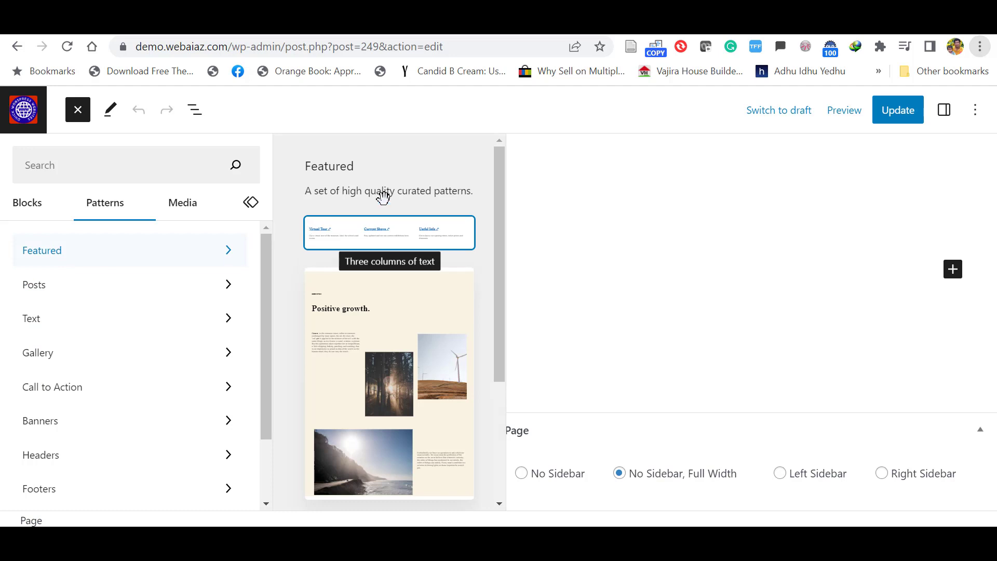
{"action": "scroll", "coordinate": [422, 194], "scroll_direction": "down", "scroll_amount": 10}
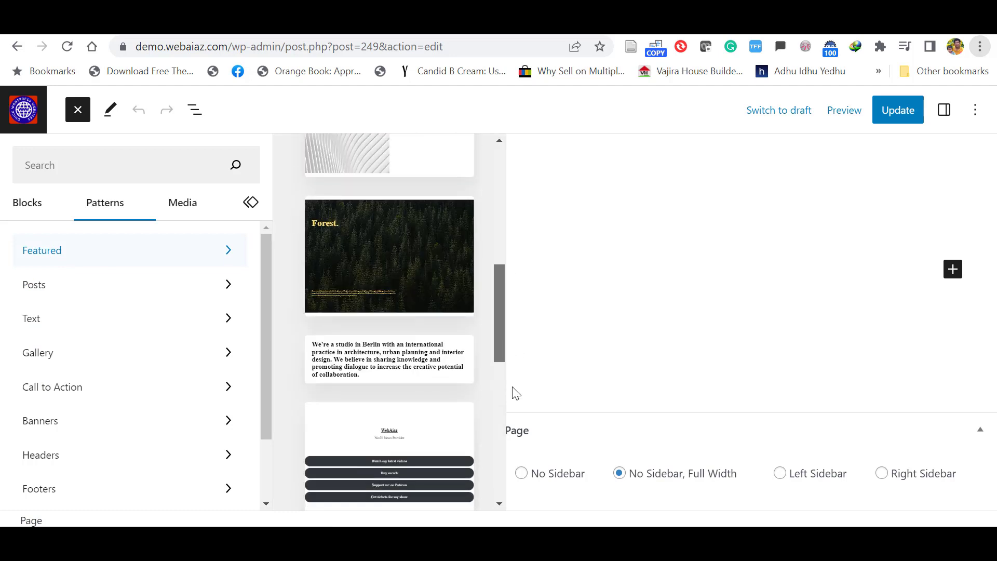
{"action": "left_click_drag", "start_coordinate": [499, 207], "coordinate": [507, 272]}
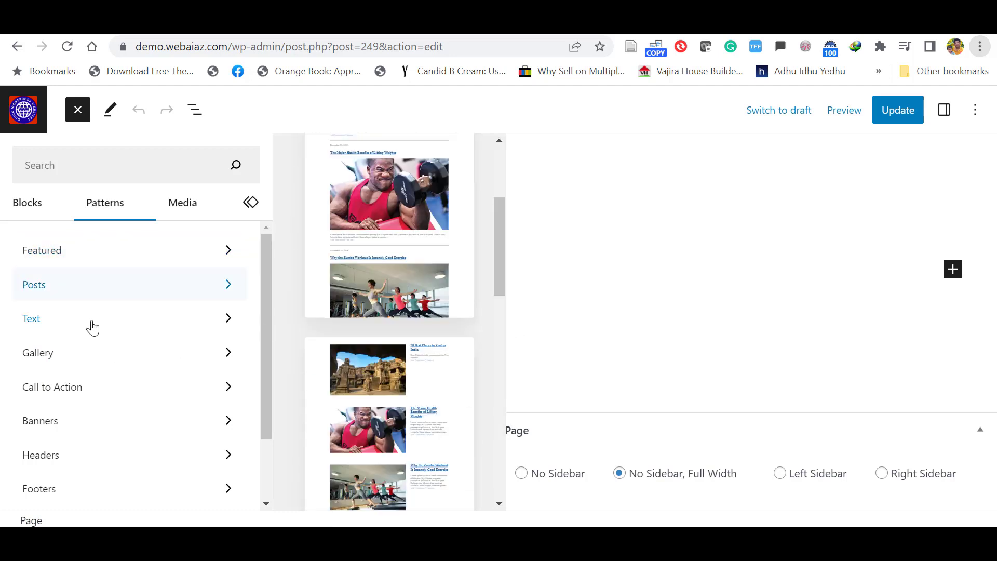
{"action": "left_click", "coordinate": [93, 326]}
{"action": "left_click_drag", "start_coordinate": [500, 176], "coordinate": [521, 184]}
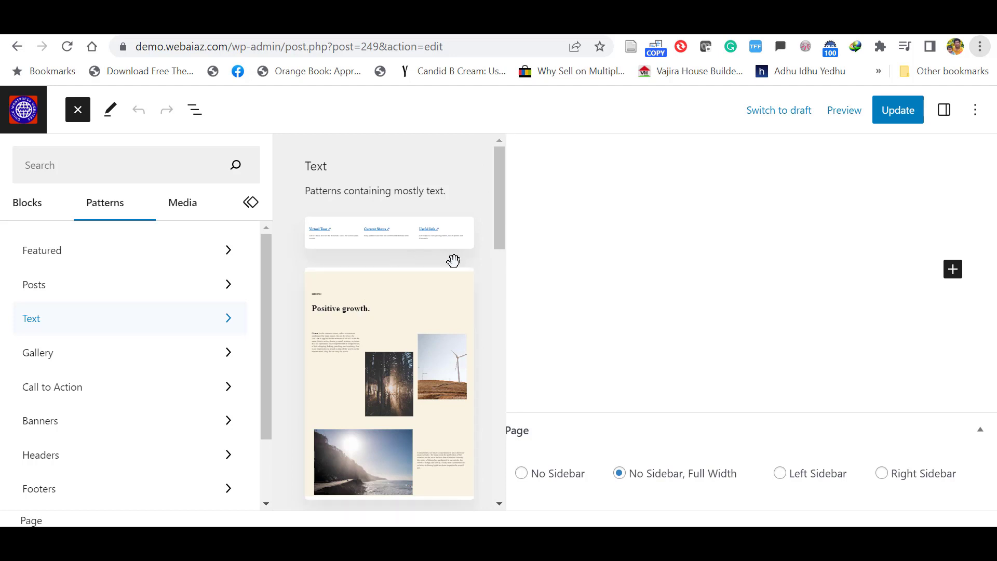
{"action": "left_click", "coordinate": [398, 306]}
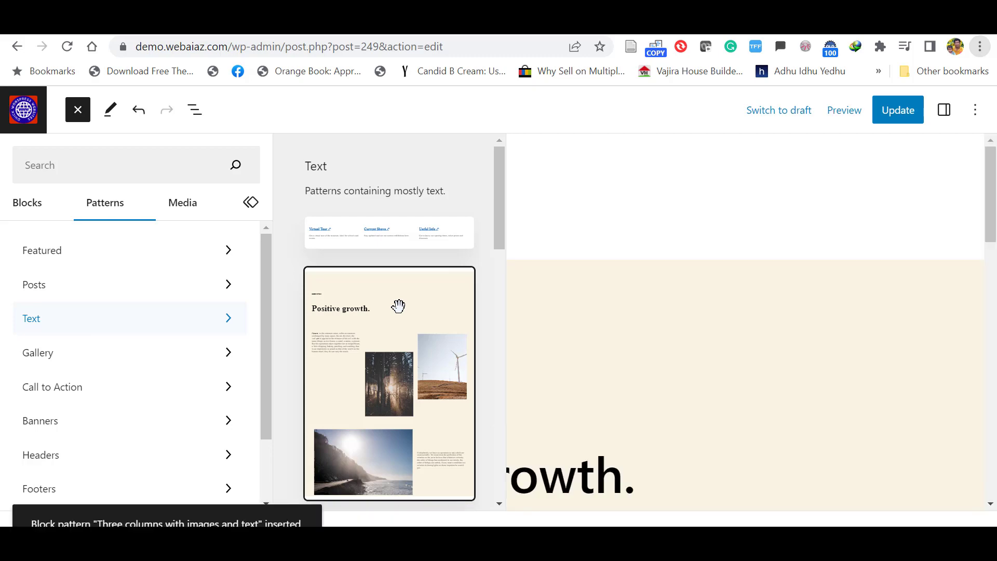
{"action": "left_click_drag", "start_coordinate": [992, 201], "coordinate": [996, 244]}
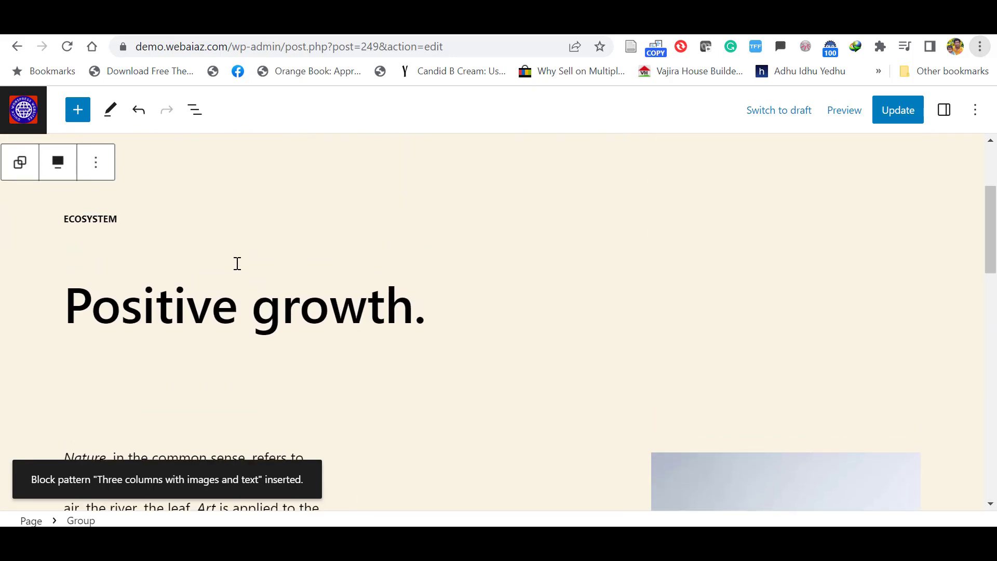
Look over the heading, title, paragraph and images of the pattern inserted into the About Us page.
{"action": "left_click", "coordinate": [107, 219]}
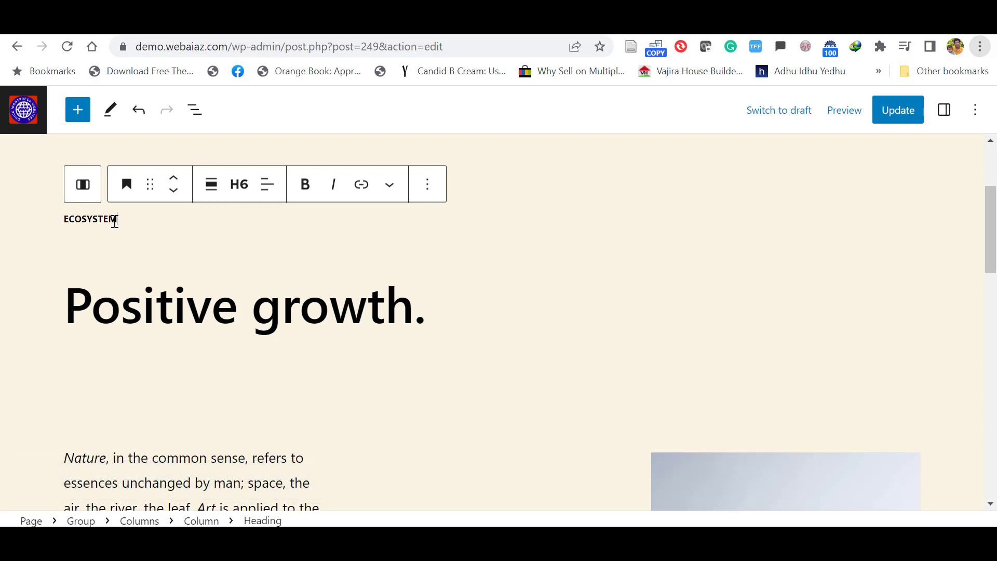
{"action": "triple_click", "coordinate": [267, 332]}
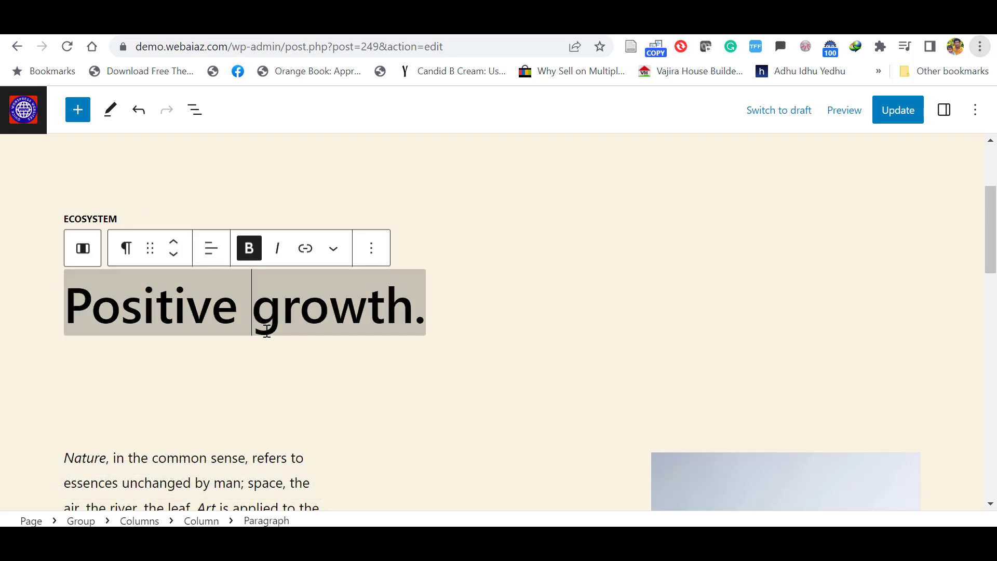
{"action": "left_click", "coordinate": [157, 286]}
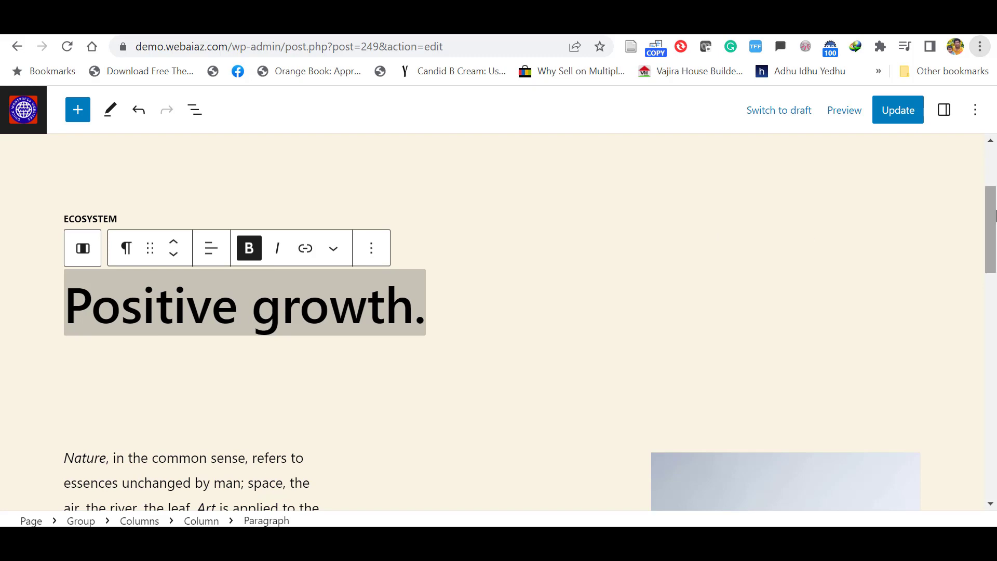
{"action": "left_click_drag", "start_coordinate": [991, 215], "coordinate": [995, 278]}
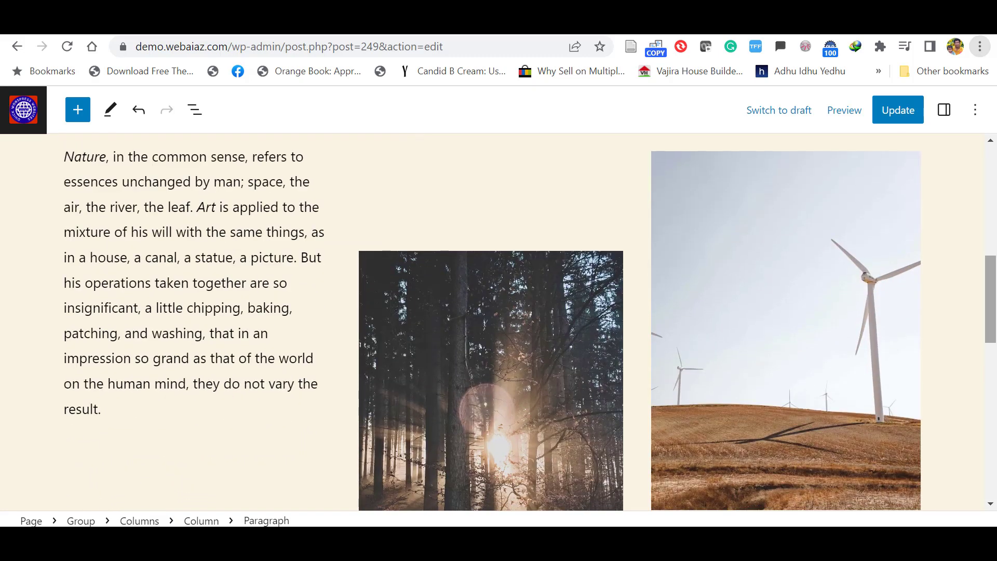
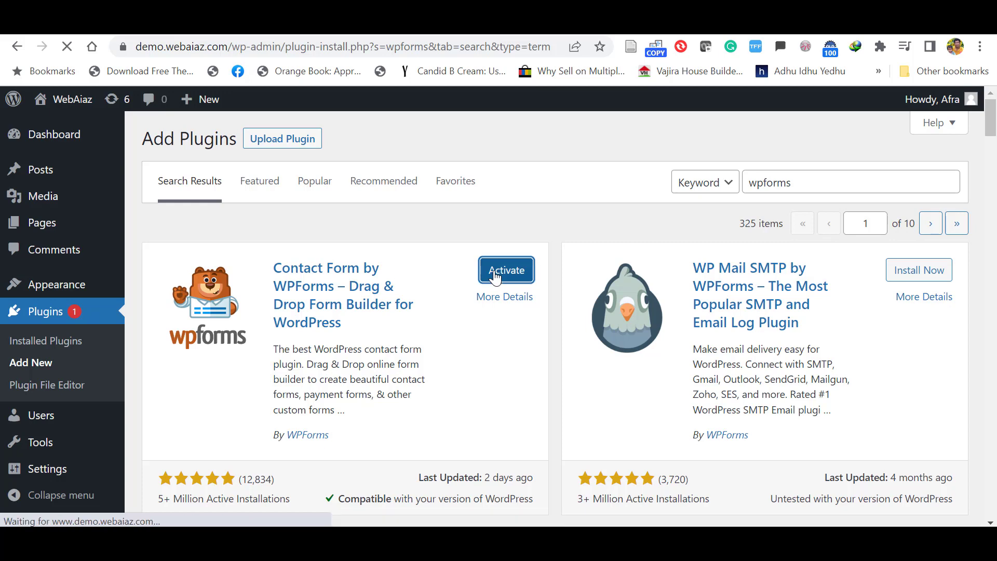
Start creating the first form from the WPForms getting-started page and enter the form builder.
{"action": "left_click_drag", "start_coordinate": [992, 141], "coordinate": [995, 175]}
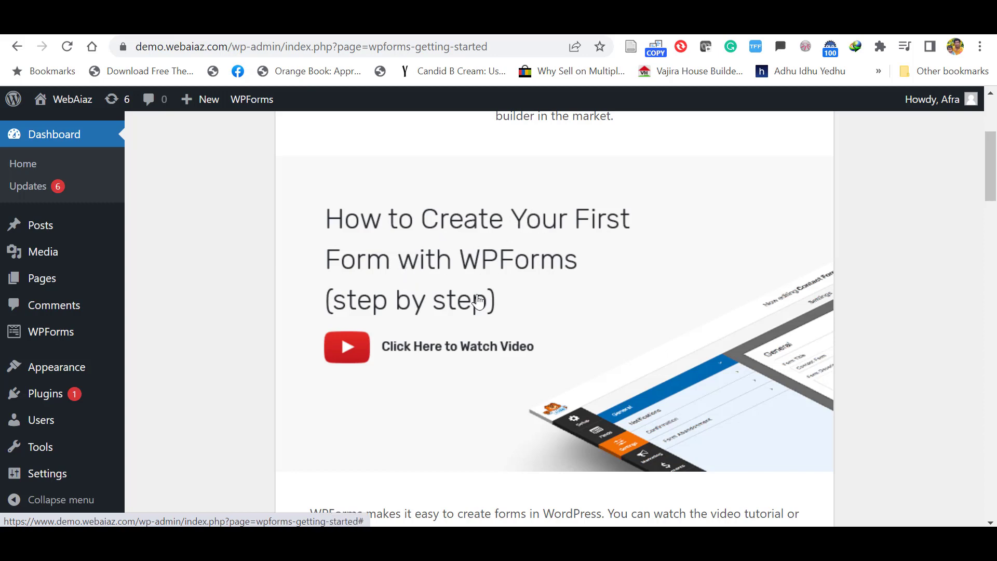
{"action": "mouse_move", "coordinate": [993, 181]}
{"action": "left_mouse_down"}
{"action": "mouse_move", "coordinate": [994, 147]}
{"action": "mouse_move", "coordinate": [995, 201]}
{"action": "left_mouse_up"}
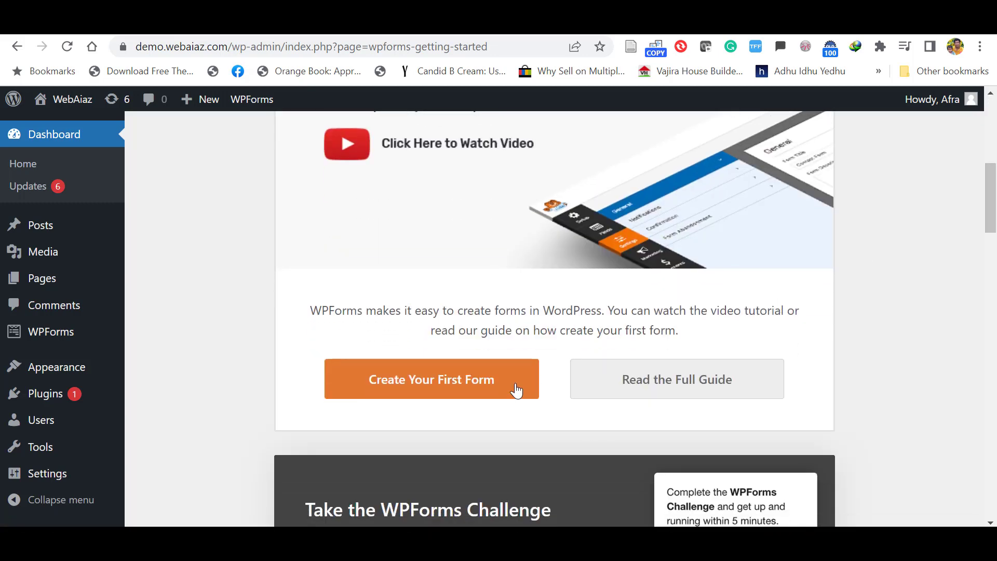
{"action": "left_click", "coordinate": [452, 380]}
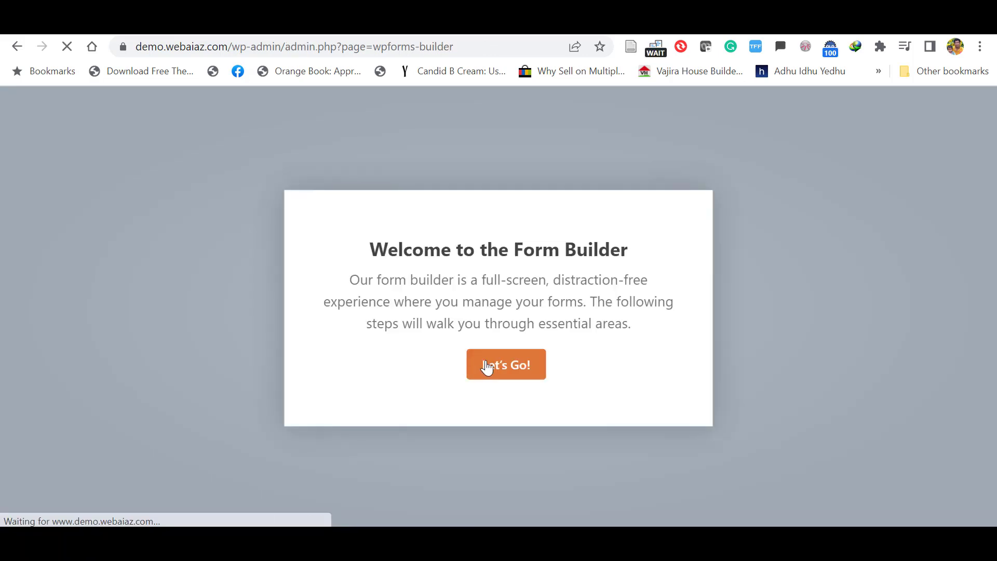
{"action": "left_click", "coordinate": [487, 367]}
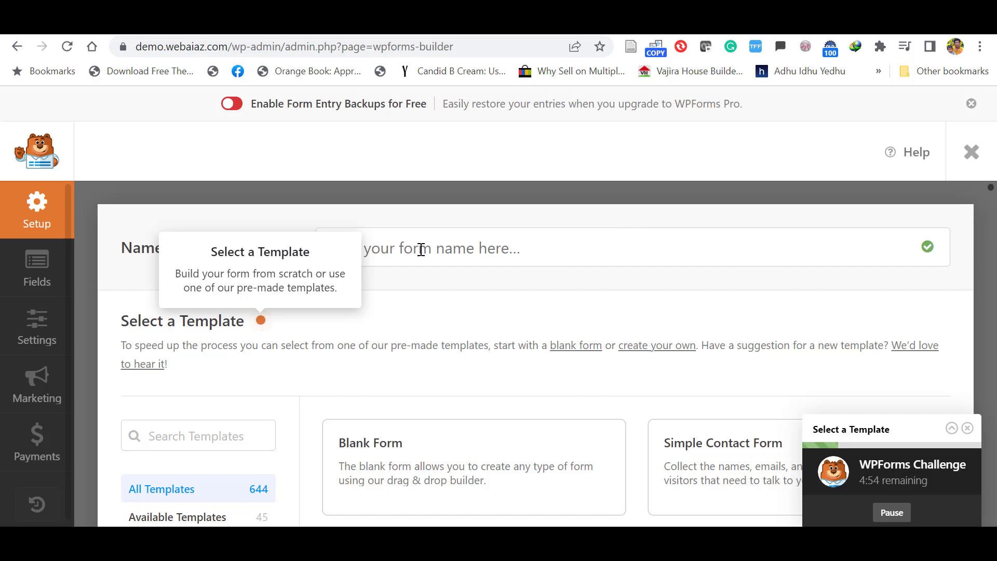
Name the form Contact Us and create it from the Simple Contact Form template.
{"action": "left_click", "coordinate": [435, 300]}
{"action": "left_click", "coordinate": [397, 243]}
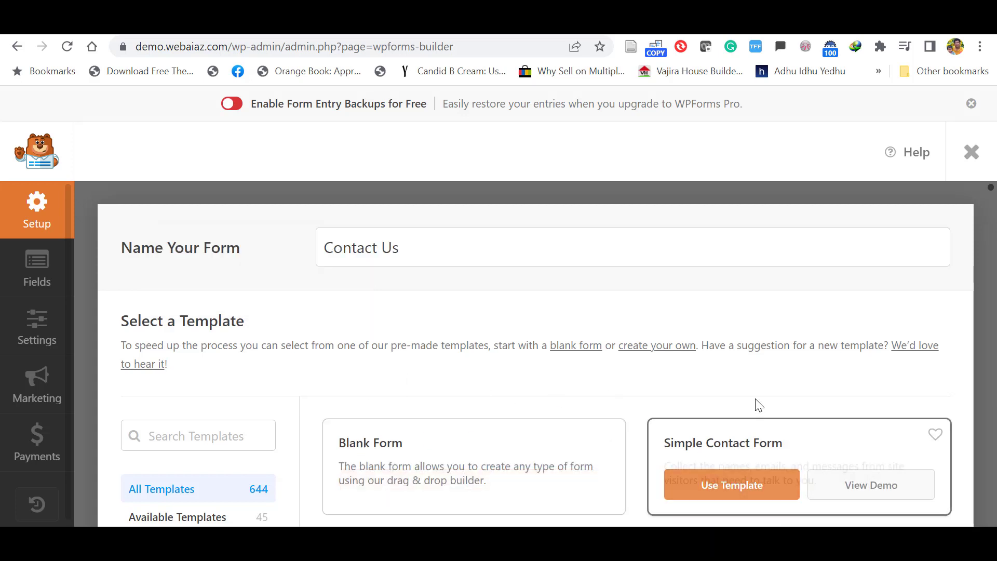
{"action": "mouse_move", "coordinate": [682, 444]}
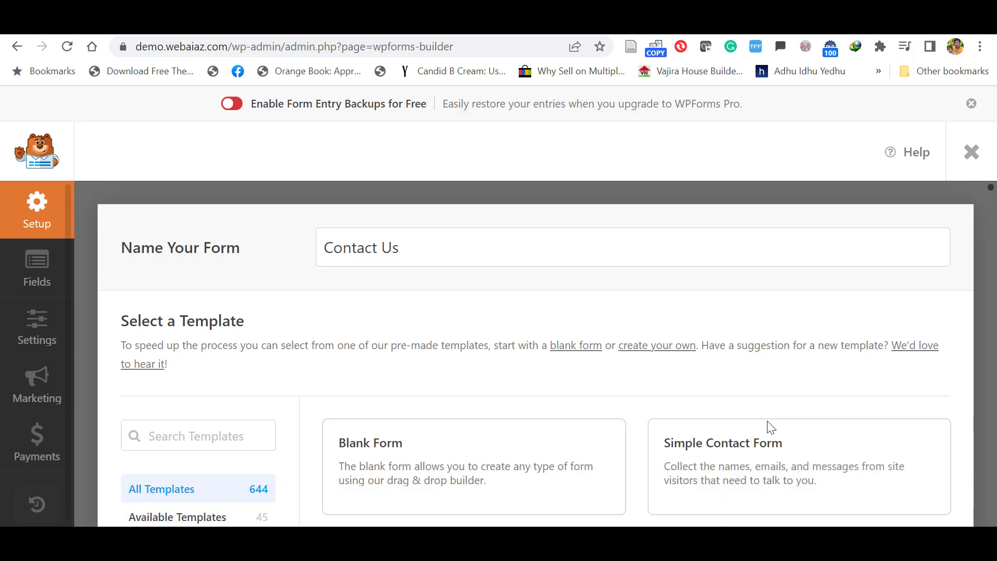
{"action": "left_click", "coordinate": [719, 486]}
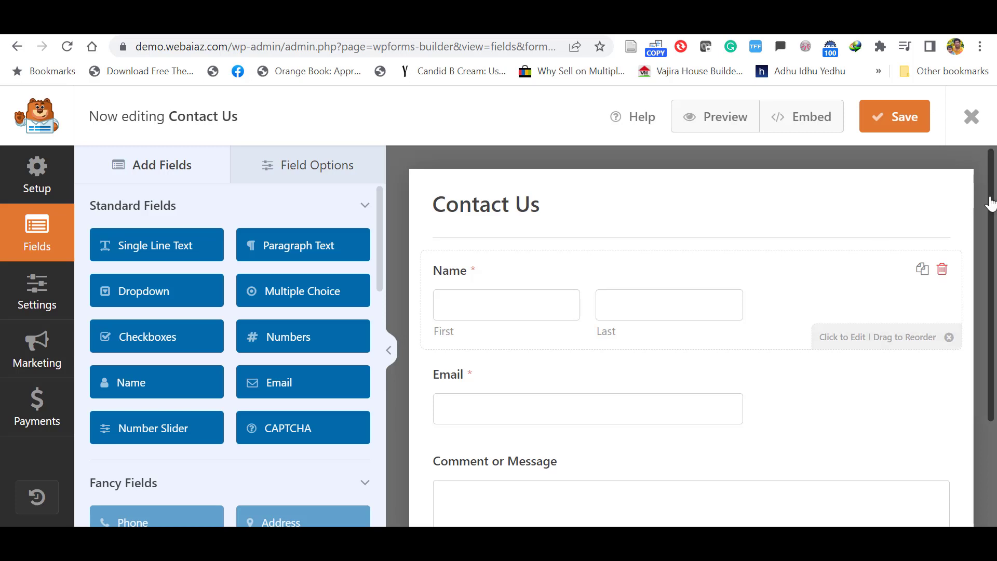
Shorten the label of the form's Comment or Message field to Message.
{"action": "left_click_drag", "start_coordinate": [992, 203], "coordinate": [990, 224]}
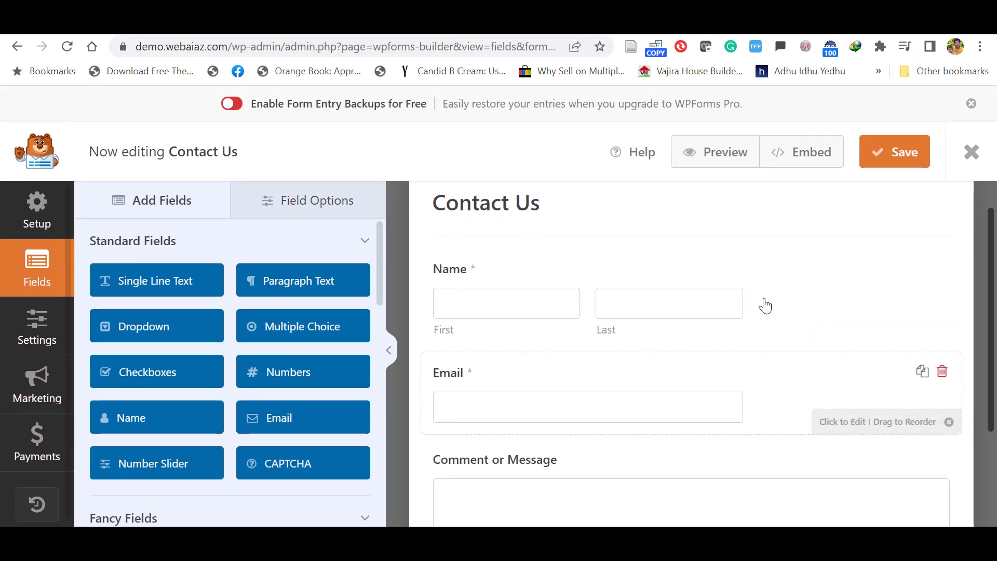
{"action": "left_click_drag", "start_coordinate": [991, 226], "coordinate": [994, 262]}
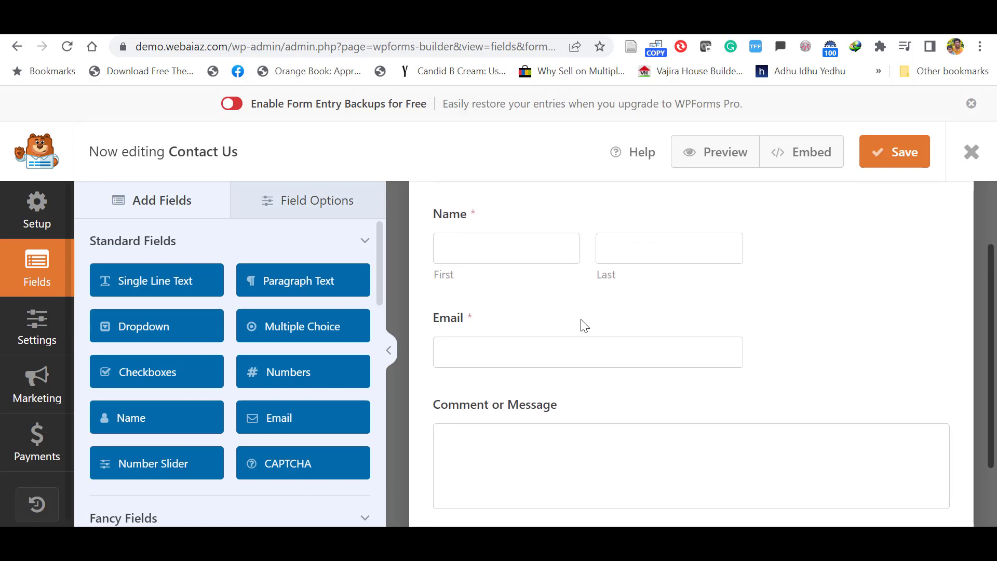
{"action": "left_click", "coordinate": [496, 411]}
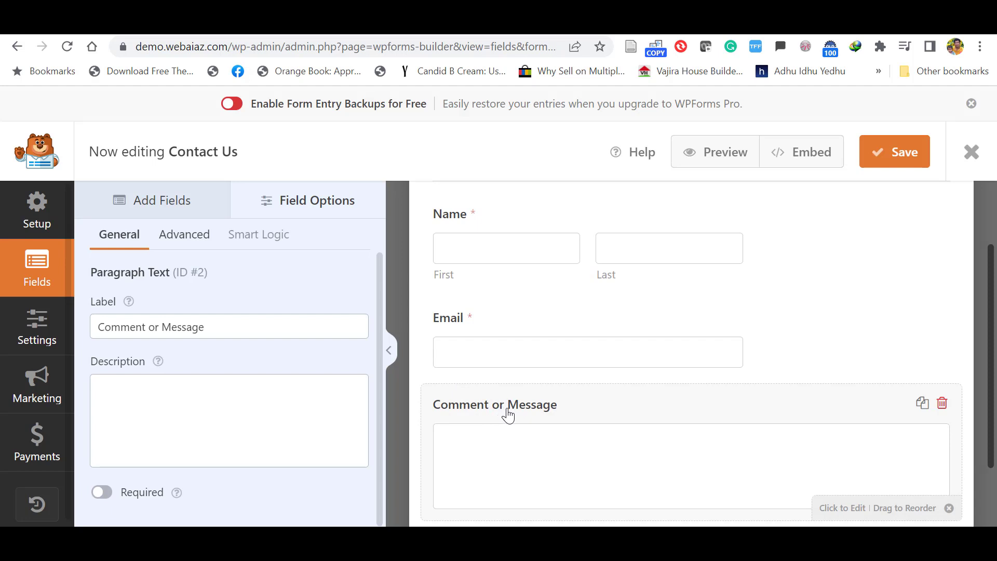
{"action": "left_click", "coordinate": [164, 327]}
{"action": "key", "text": "BackSpace"}
{"action": "key", "text": "BackSpace"}
{"action": "key", "text": "BackSpace"}
{"action": "key", "text": "BackSpace"}
{"action": "key", "text": "BackSpace"}
{"action": "key", "text": "BackSpace"}
{"action": "key", "text": "BackSpace"}
{"action": "key", "text": "BackSpace"}
{"action": "key", "text": "BackSpace"}
{"action": "key", "text": "BackSpace"}
{"action": "key", "text": "BackSpace"}
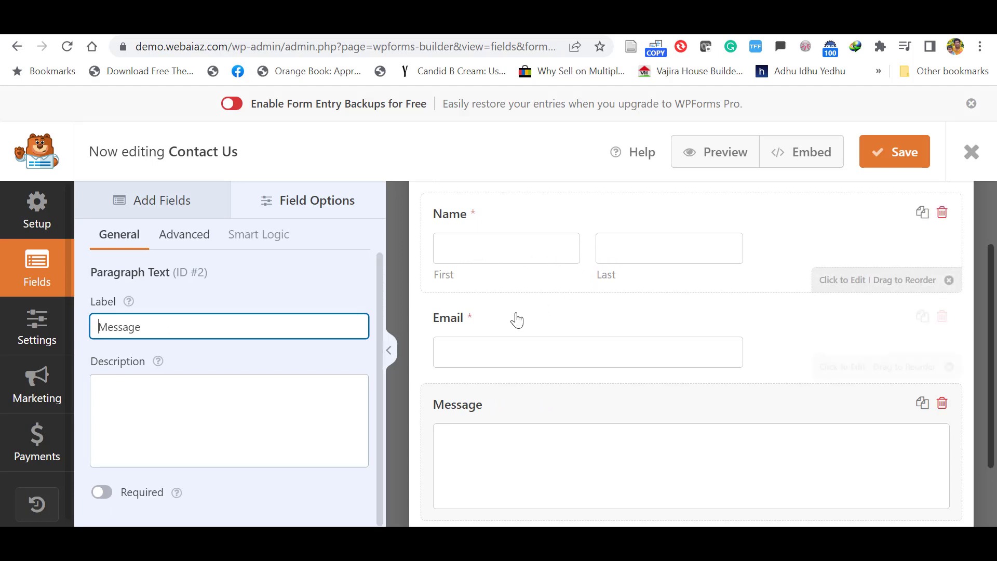
Try to add a Phone field to the form and dismiss the upgrade offer.
{"action": "left_click", "coordinate": [156, 200]}
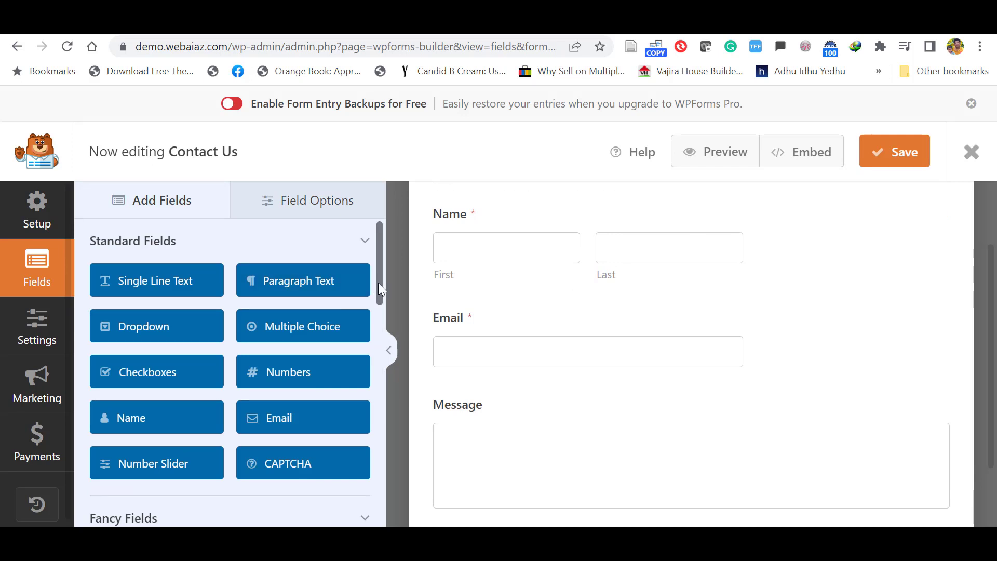
{"action": "left_click_drag", "start_coordinate": [378, 283], "coordinate": [376, 327]}
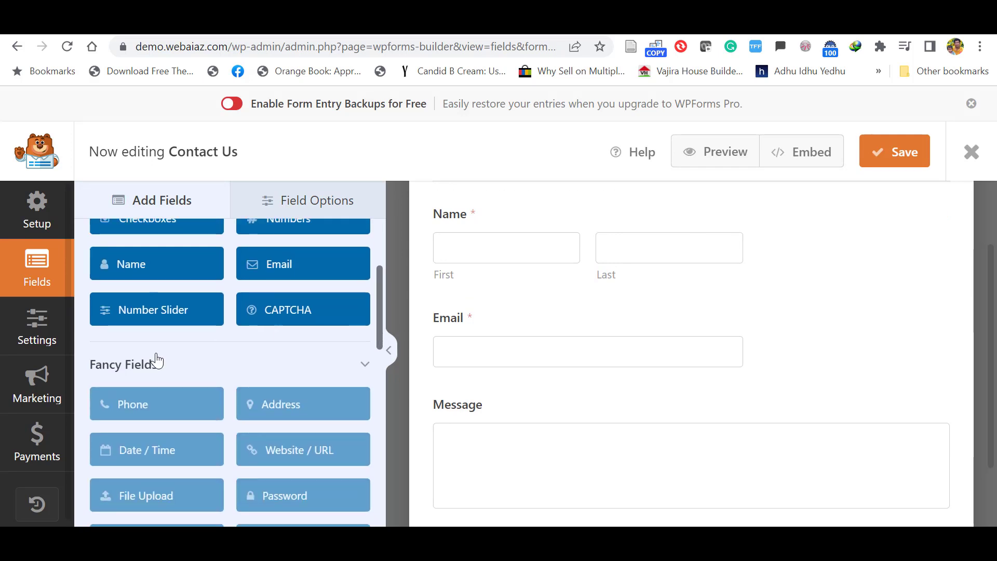
{"action": "left_click", "coordinate": [120, 406]}
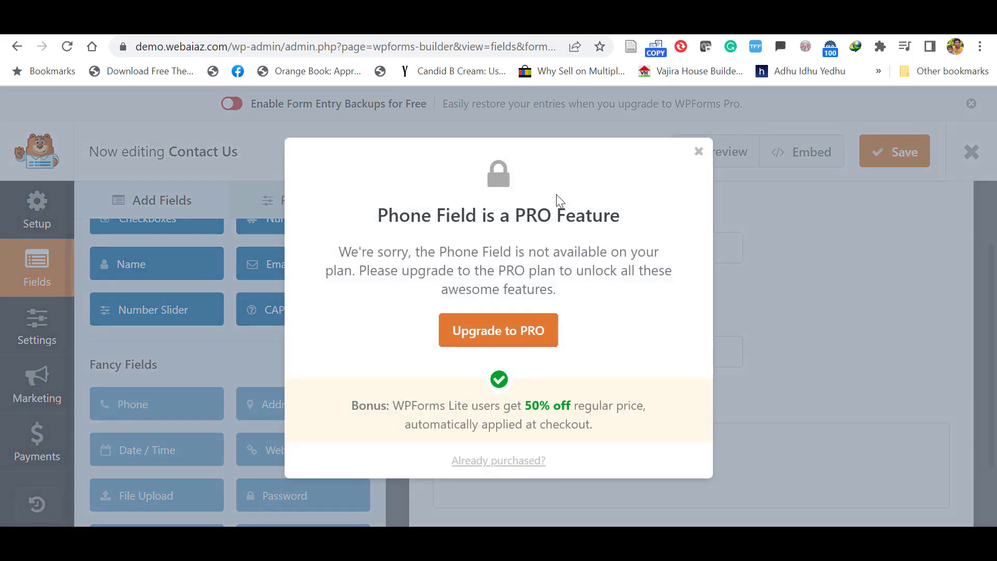
{"action": "left_click", "coordinate": [699, 152]}
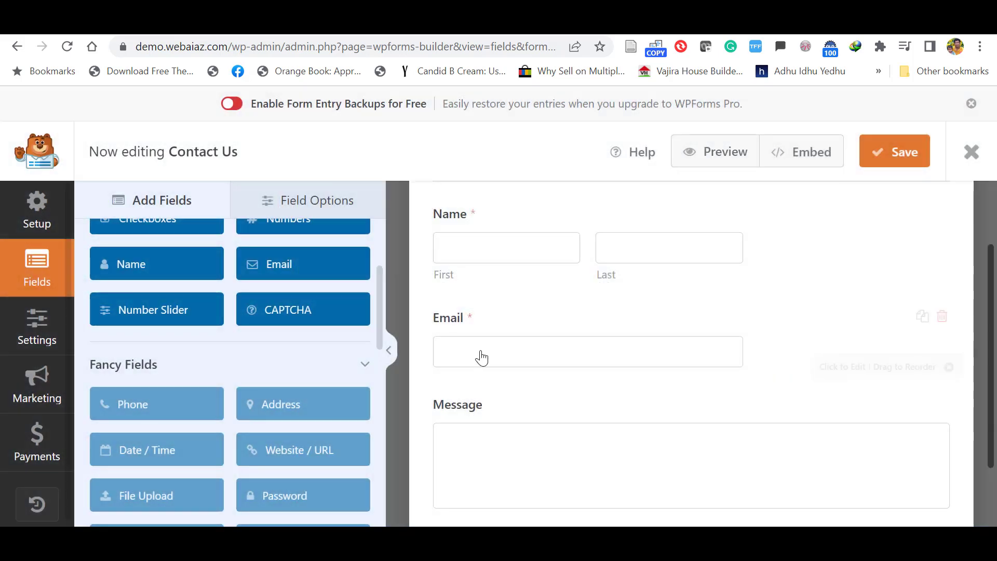
Add a Single Line Text field to the form and place it between the Name and Email fields.
{"action": "left_click_drag", "start_coordinate": [380, 322], "coordinate": [379, 272]}
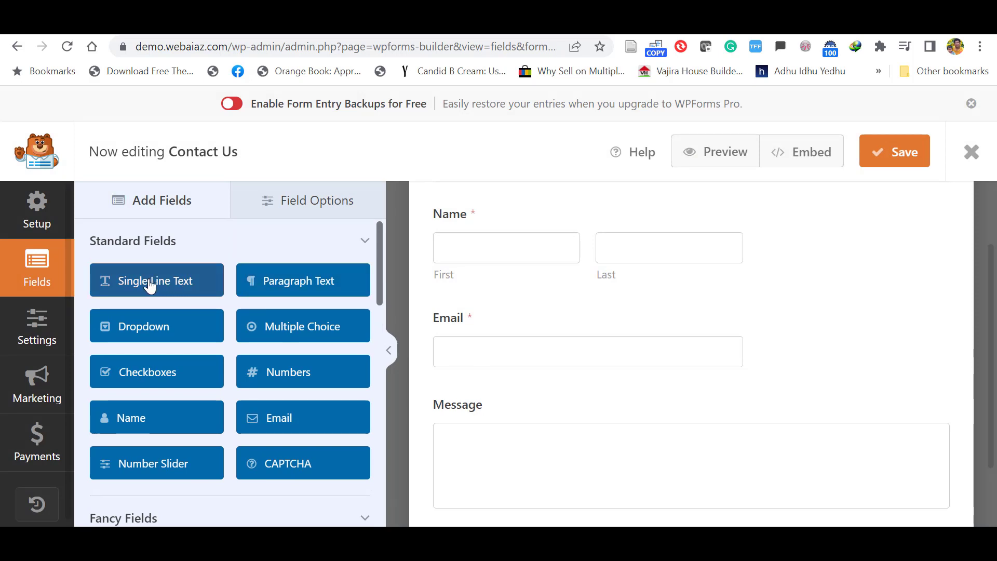
{"action": "left_click_drag", "start_coordinate": [149, 285], "coordinate": [464, 300]}
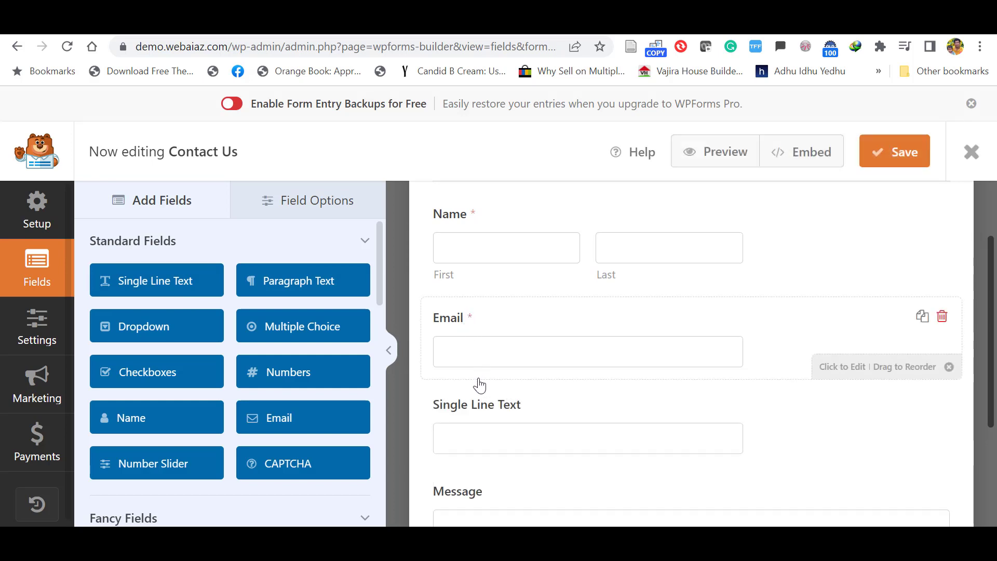
{"action": "left_click_drag", "start_coordinate": [500, 447], "coordinate": [501, 343]}
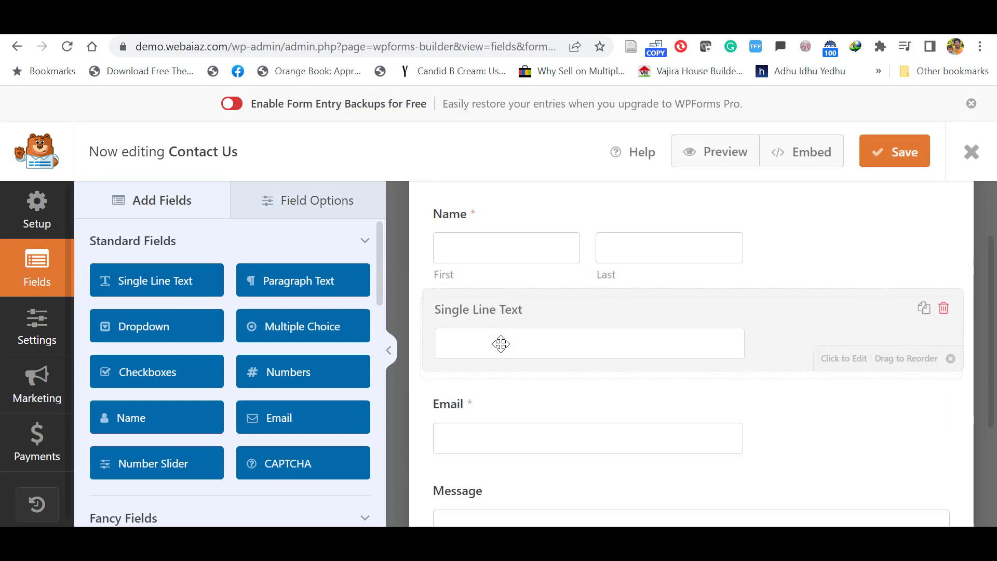
Set the label of the new Single Line Text field to Mobile.
{"action": "left_click", "coordinate": [512, 321]}
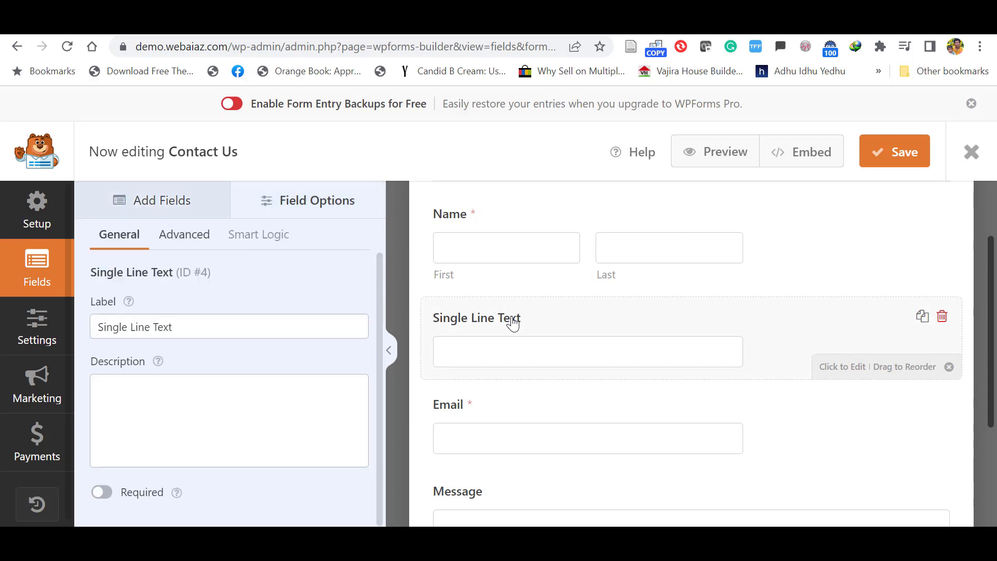
{"action": "left_click", "coordinate": [184, 331]}
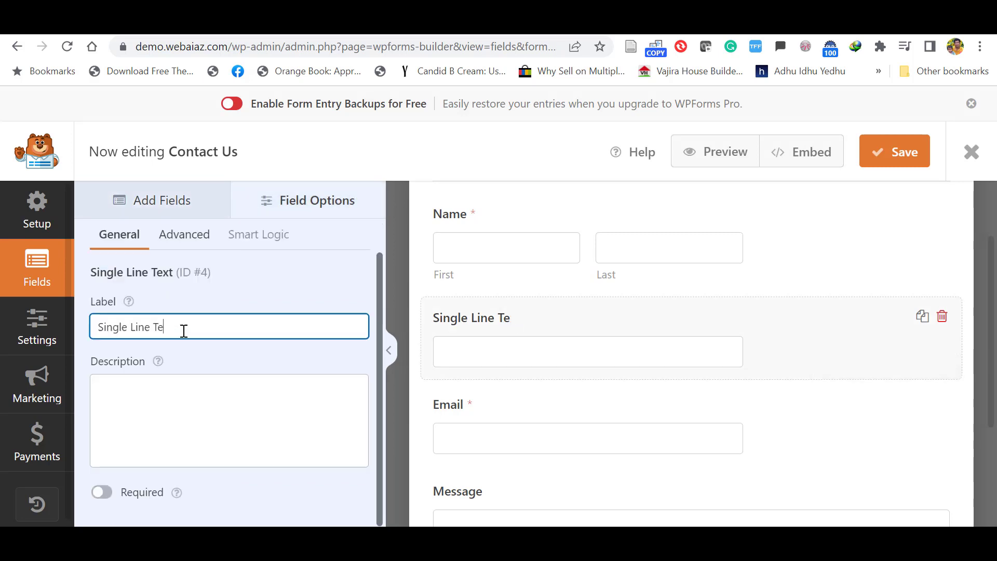
{"action": "key", "text": "BackSpace"}
{"action": "key", "text": "BackSpace"}
{"action": "key", "text": "BackSpace"}
{"action": "key", "text": "BackSpace"}
{"action": "key", "text": "BackSpace"}
{"action": "key", "text": "BackSpace"}
{"action": "key", "text": "BackSpace"}
{"action": "key", "text": "BackSpace"}
{"action": "key", "text": "BackSpace"}
{"action": "key", "text": "BackSpace"}
{"action": "key", "text": "BackSpace"}
{"action": "key", "text": "BackSpace"}
{"action": "key", "text": "BackSpace"}
{"action": "key", "text": "BackSpace"}
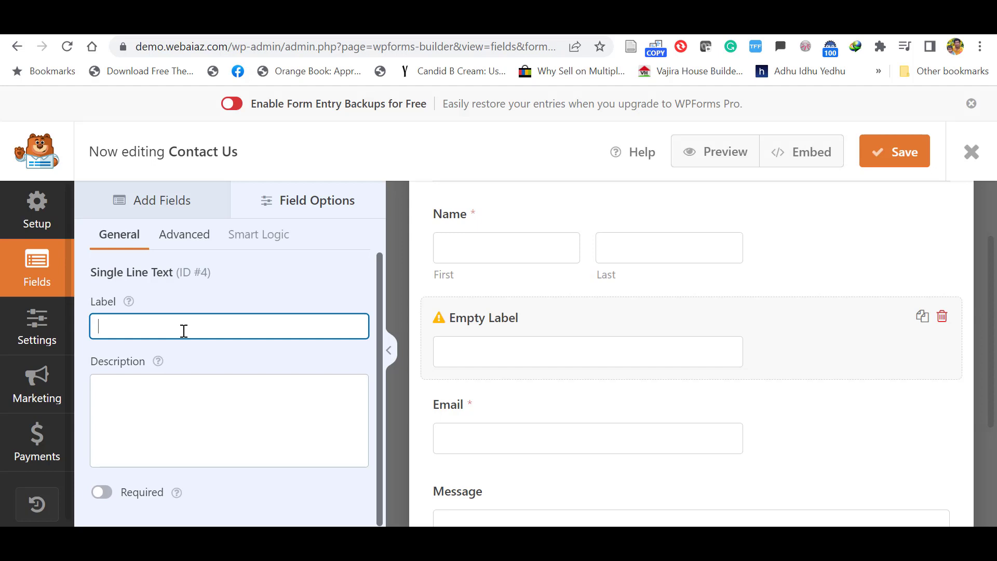
{"action": "type", "text": "Mobil"}
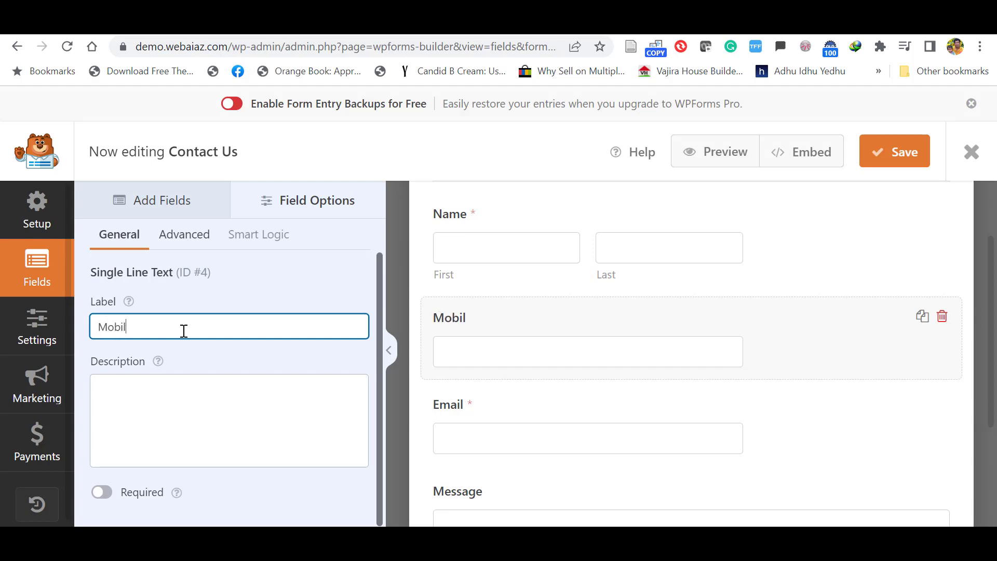
{"action": "type", "text": "e"}
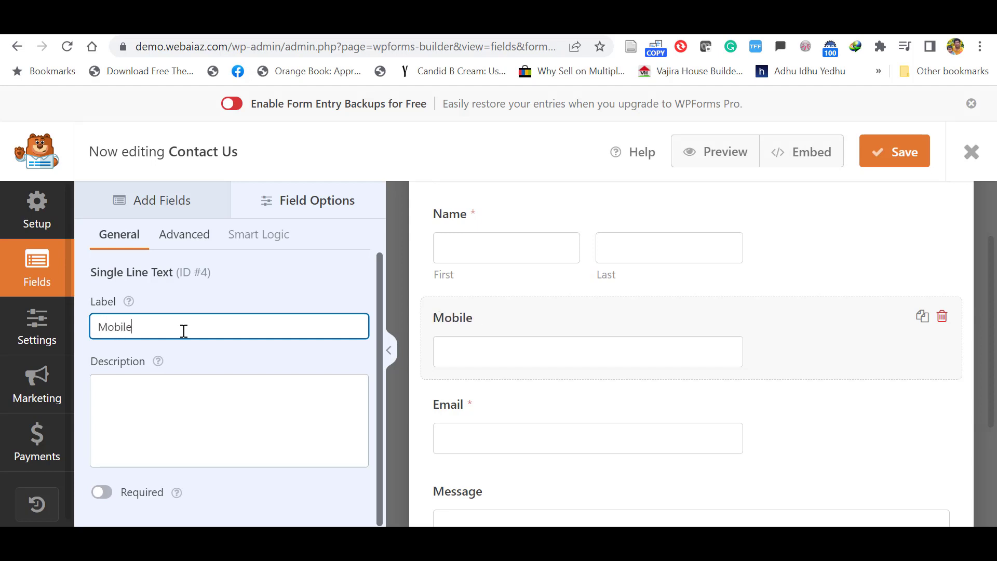
Make the Mobile field required, switch the requirement back off, and save the Contact Us form.
{"action": "left_click", "coordinate": [104, 493]}
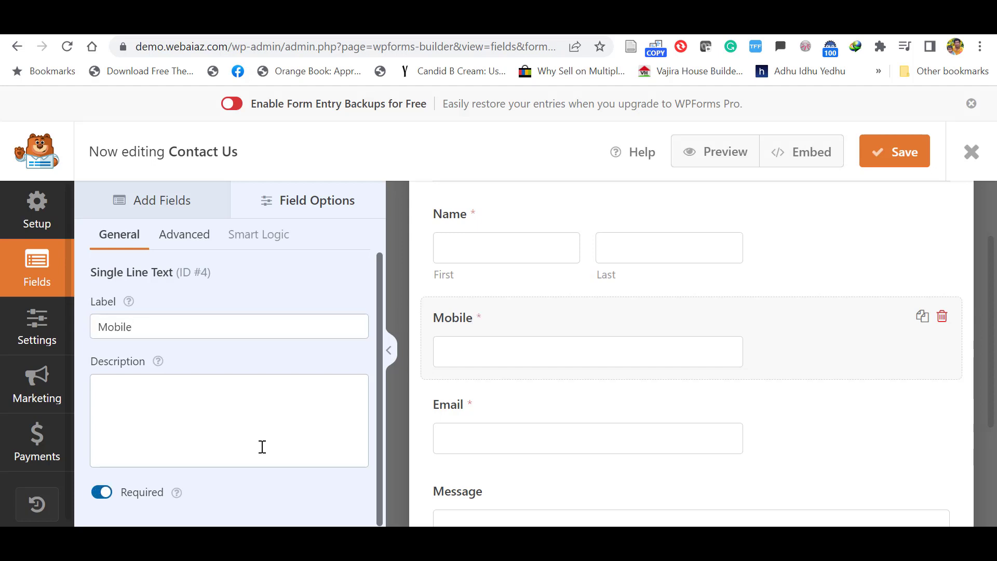
{"action": "left_click", "coordinate": [100, 500]}
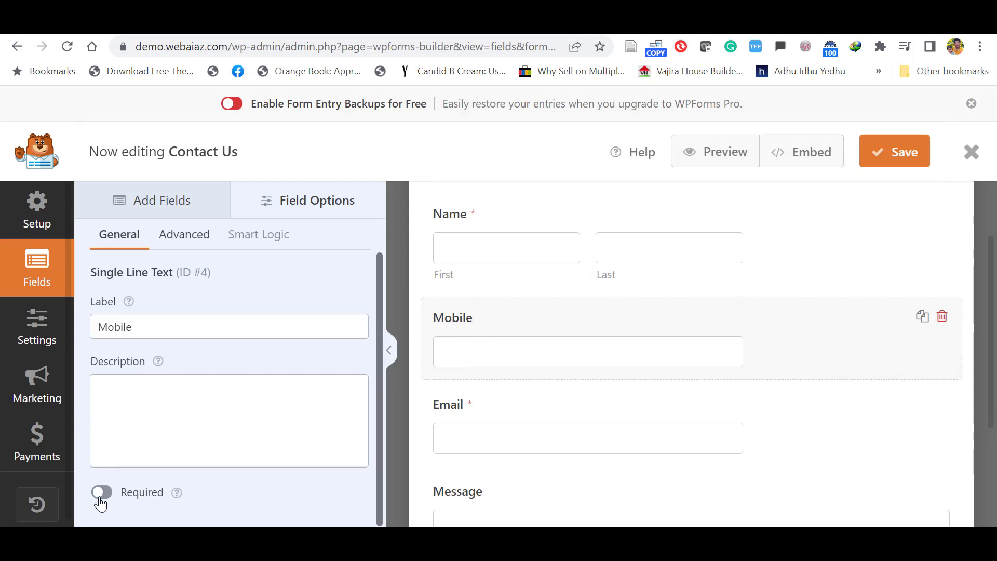
{"action": "left_click", "coordinate": [892, 160]}
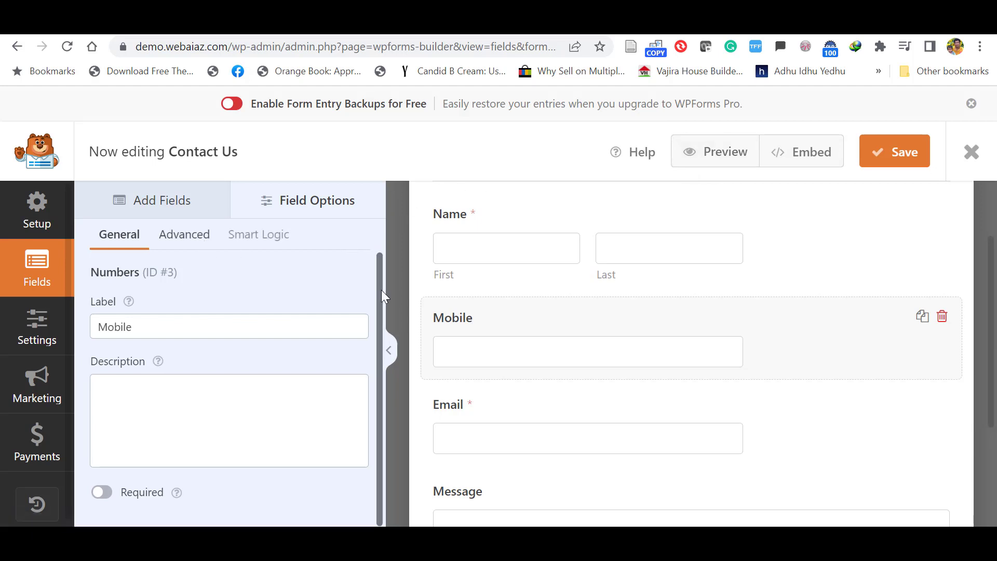
Review the form's setup, fields and general settings, and open its Spam Protection and Security settings.
{"action": "left_click", "coordinate": [32, 201]}
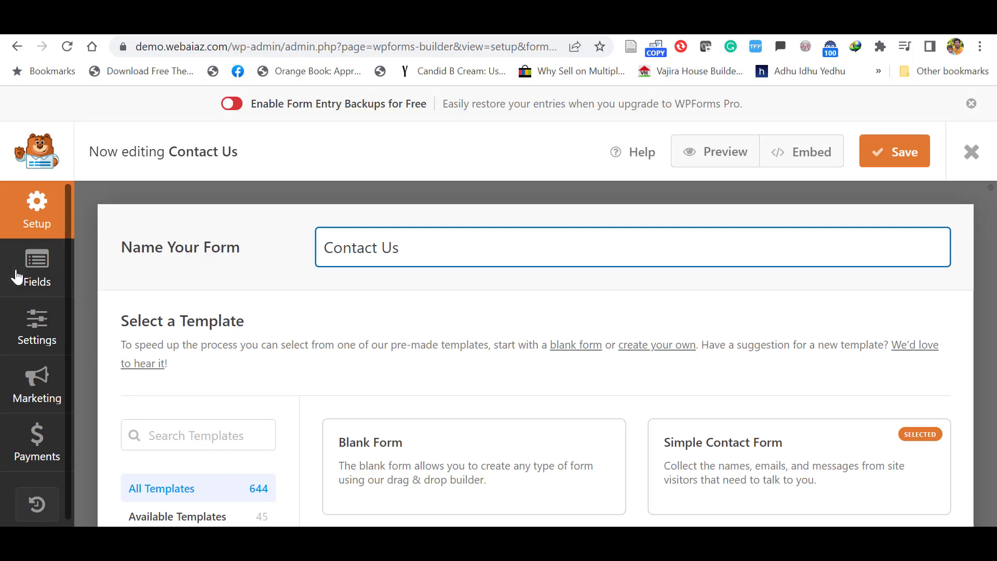
{"action": "left_click", "coordinate": [41, 276]}
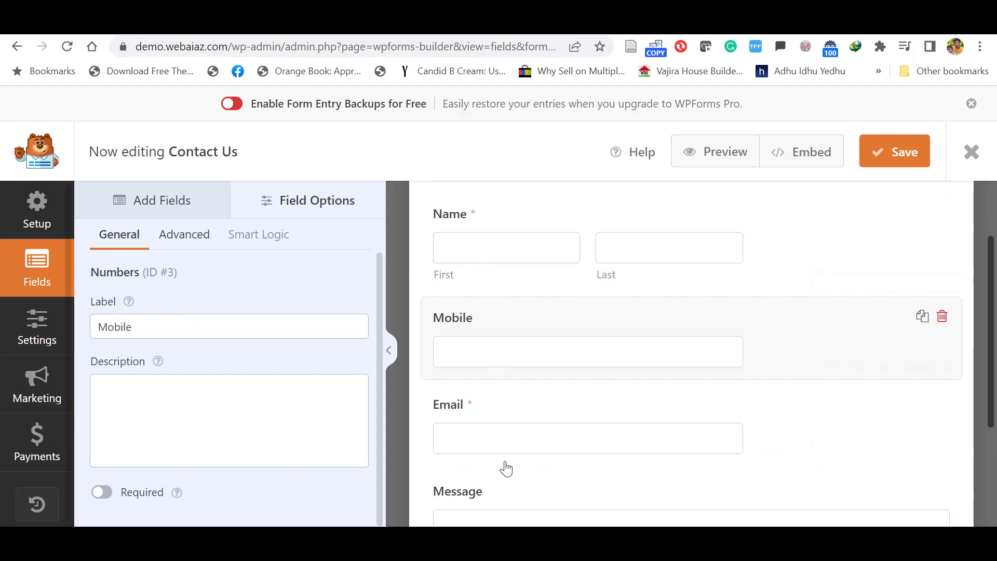
{"action": "left_click", "coordinate": [32, 330]}
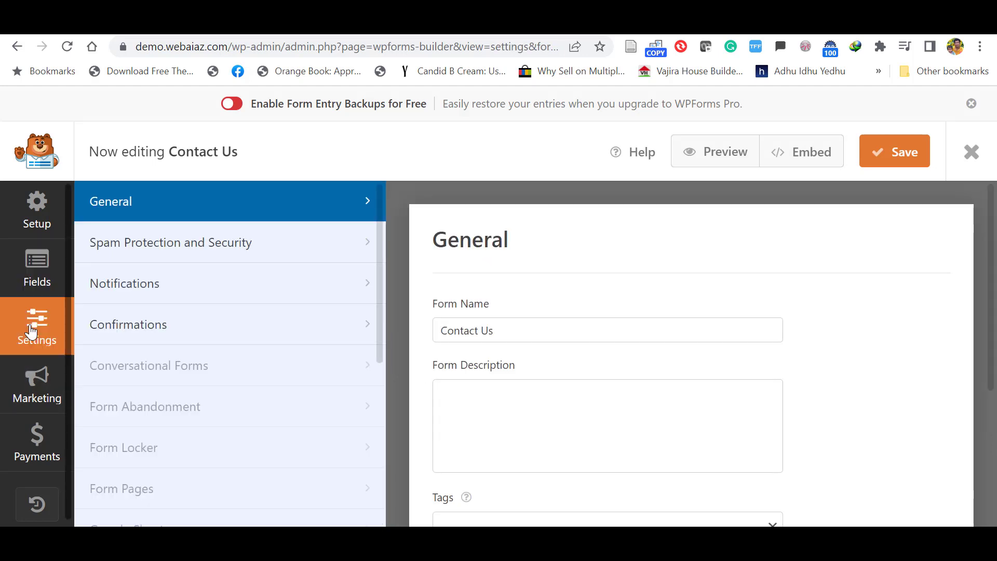
{"action": "left_click", "coordinate": [210, 253]}
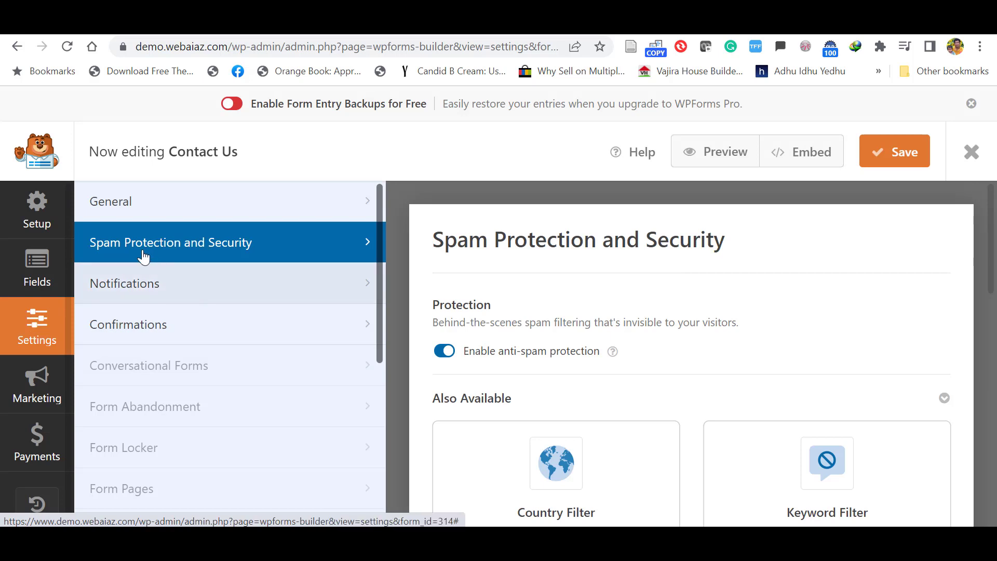
Review the Contact Us form's Notifications and Confirmations settings, including the default confirmation message and the default notification.
{"action": "left_click", "coordinate": [152, 289]}
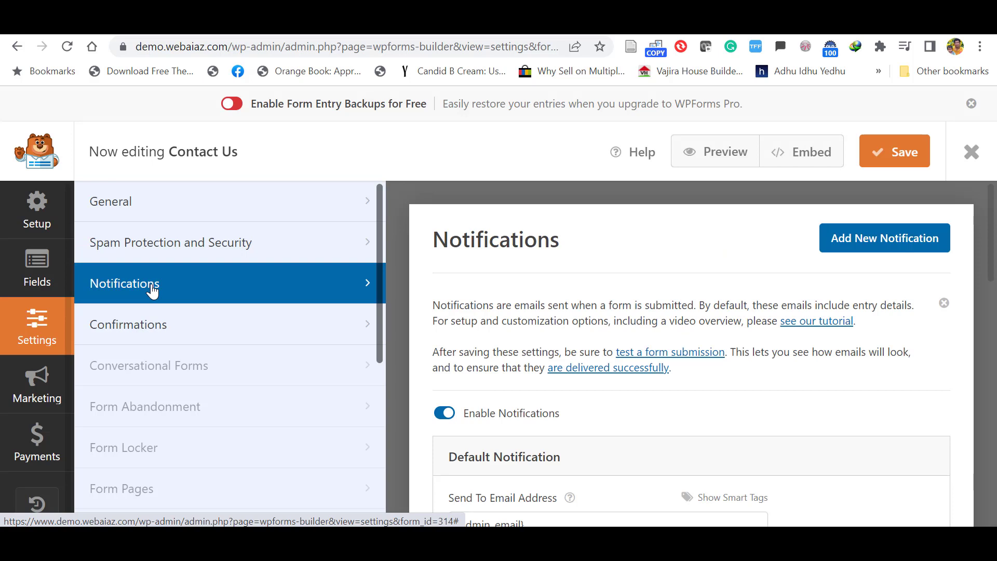
{"action": "left_click", "coordinate": [156, 323]}
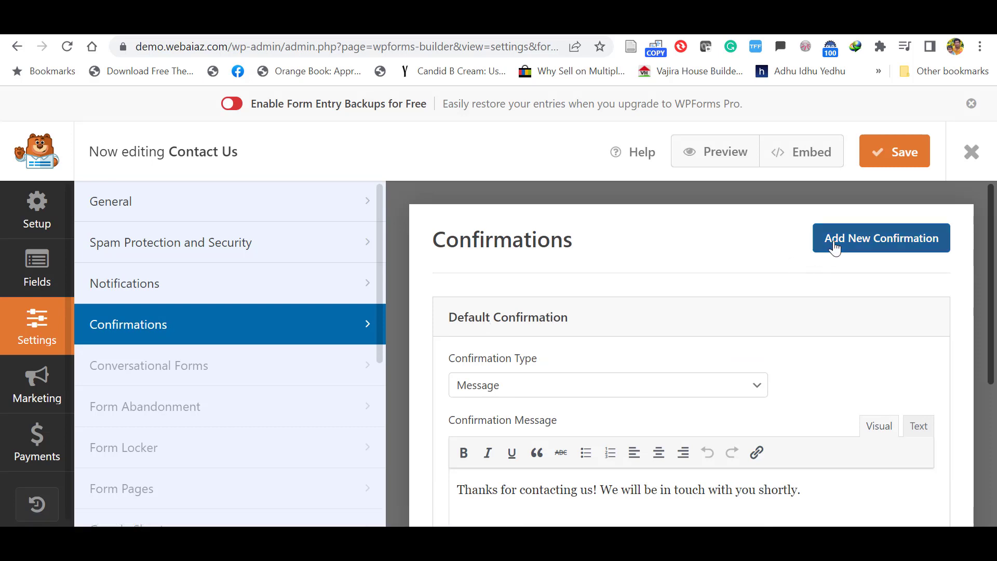
{"action": "scroll", "coordinate": [993, 242], "scroll_direction": "down", "scroll_amount": 2}
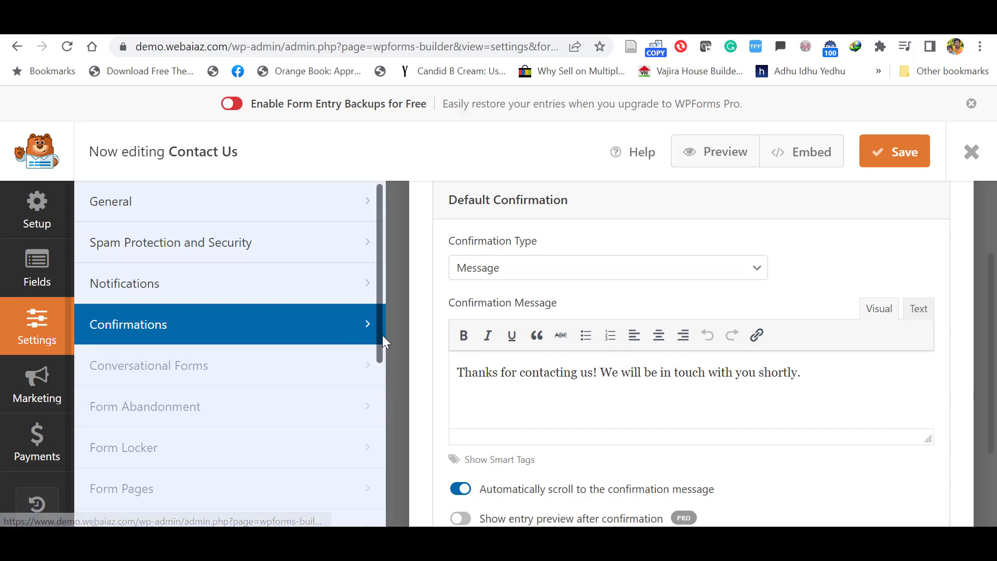
{"action": "scroll", "coordinate": [379, 335], "scroll_direction": "down", "scroll_amount": 2}
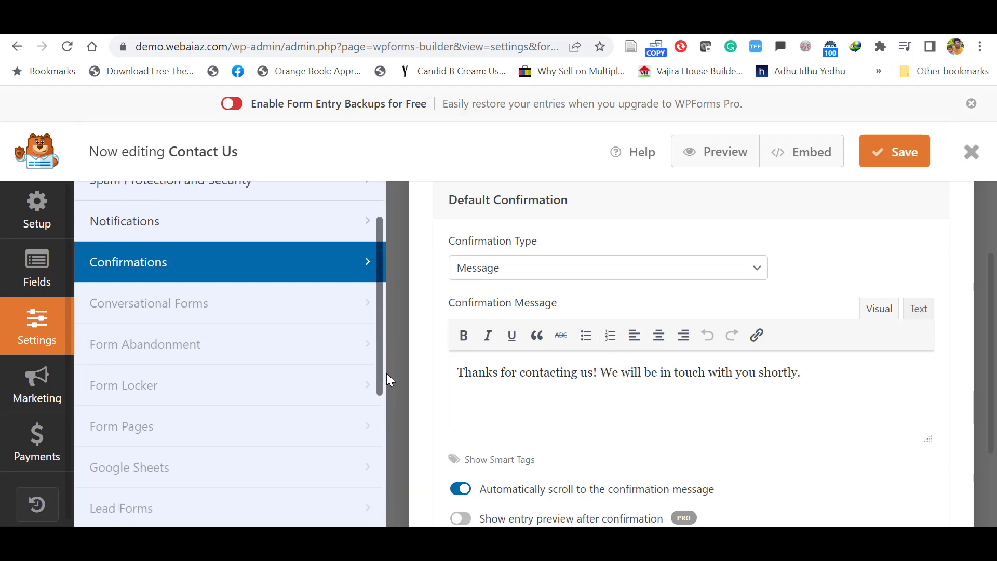
{"action": "scroll", "coordinate": [399, 409], "scroll_direction": "up", "scroll_amount": 3}
{"action": "scroll", "coordinate": [208, 337], "scroll_direction": "up", "scroll_amount": 3}
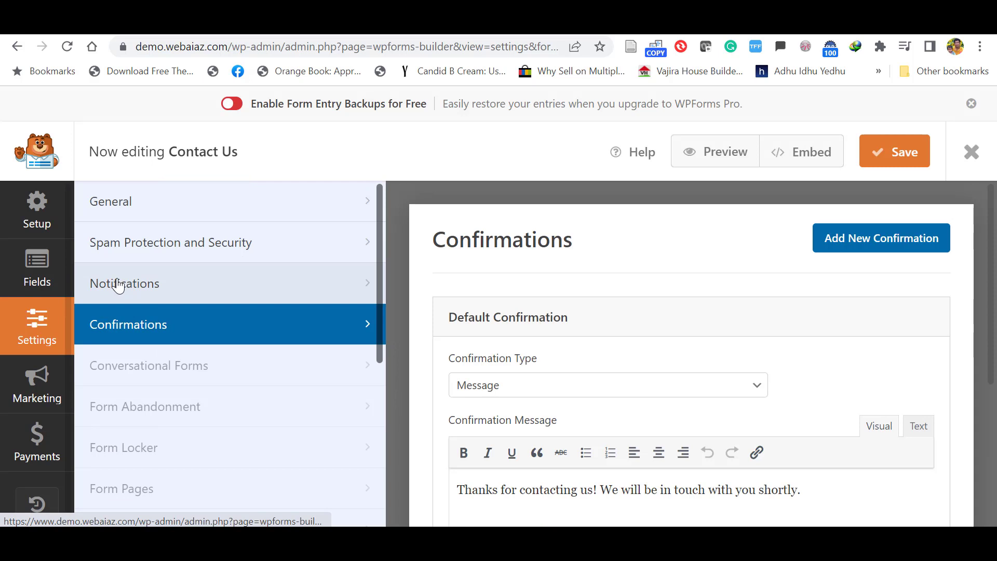
{"action": "left_click", "coordinate": [118, 286]}
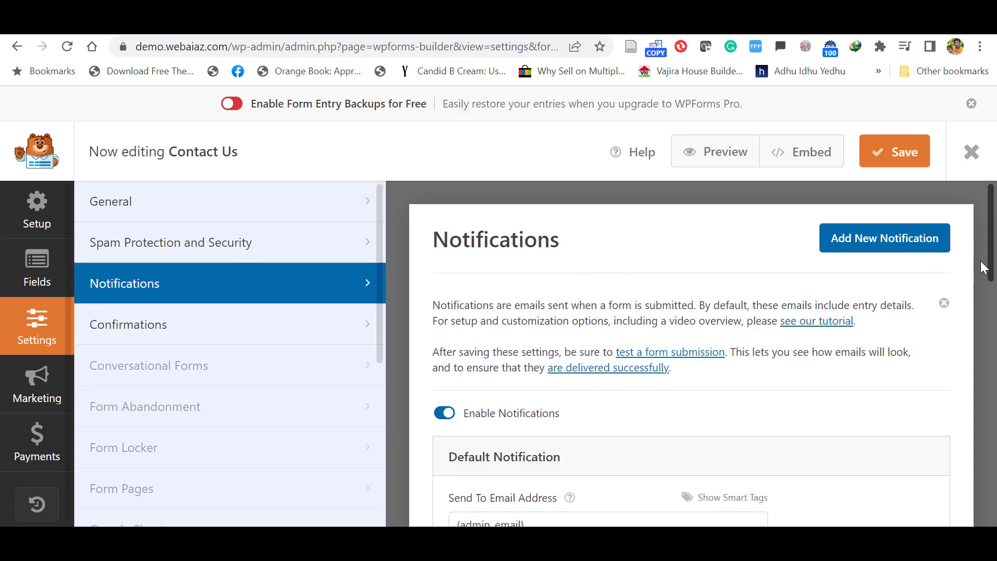
{"action": "left_click_drag", "start_coordinate": [991, 270], "coordinate": [993, 325]}
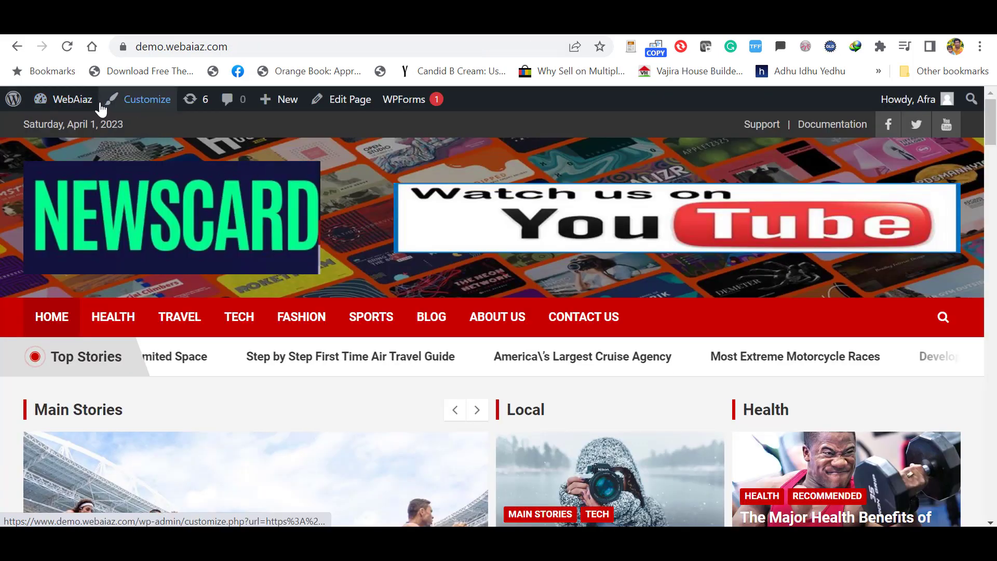
Check the administration email address in the site's General Settings against the Send To Email Address of the form's default notification.
{"action": "mouse_move", "coordinate": [78, 104]}
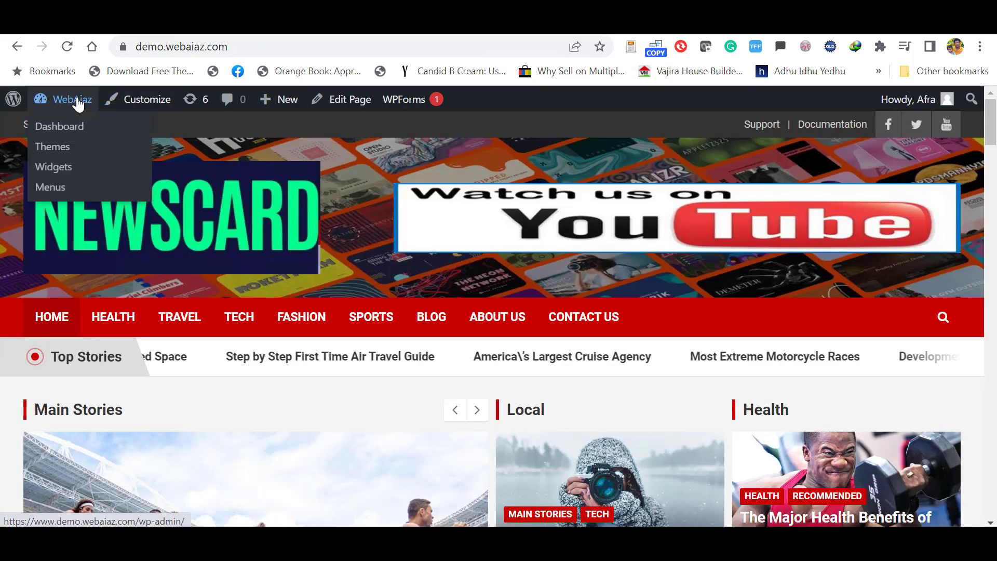
{"action": "left_click", "coordinate": [64, 127]}
{"action": "mouse_move", "coordinate": [40, 459]}
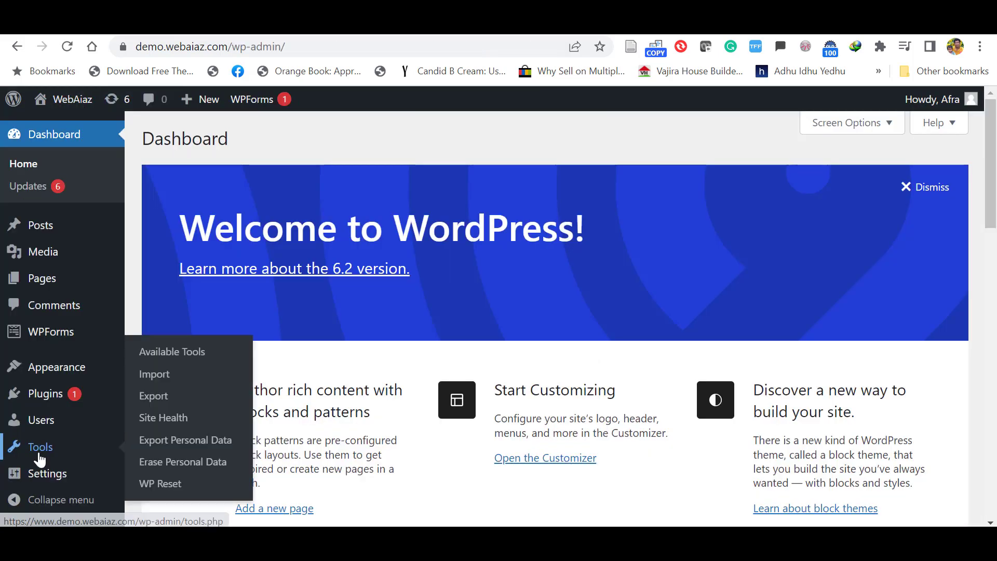
{"action": "left_click", "coordinate": [155, 351]}
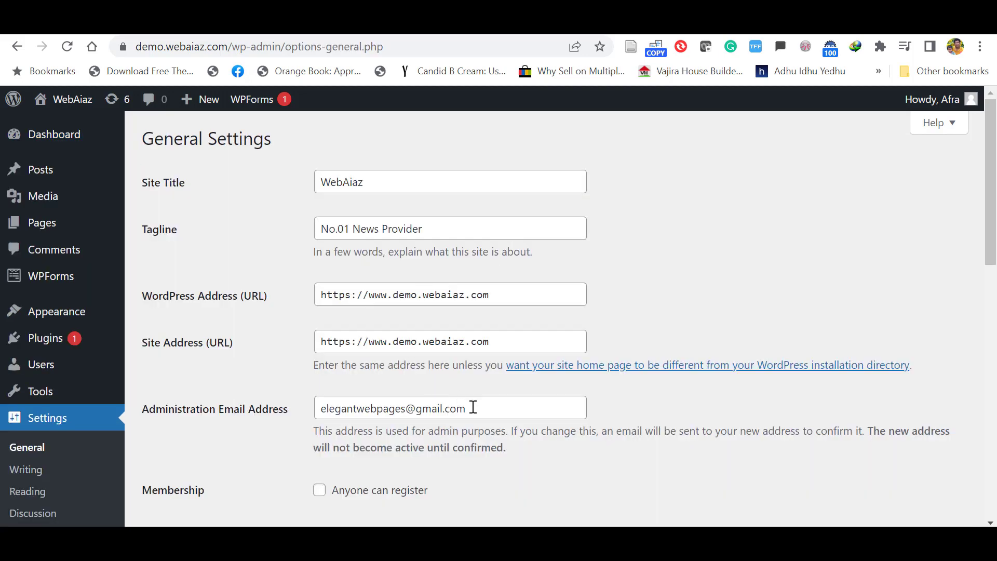
{"action": "left_click_drag", "start_coordinate": [473, 407], "coordinate": [285, 386]}
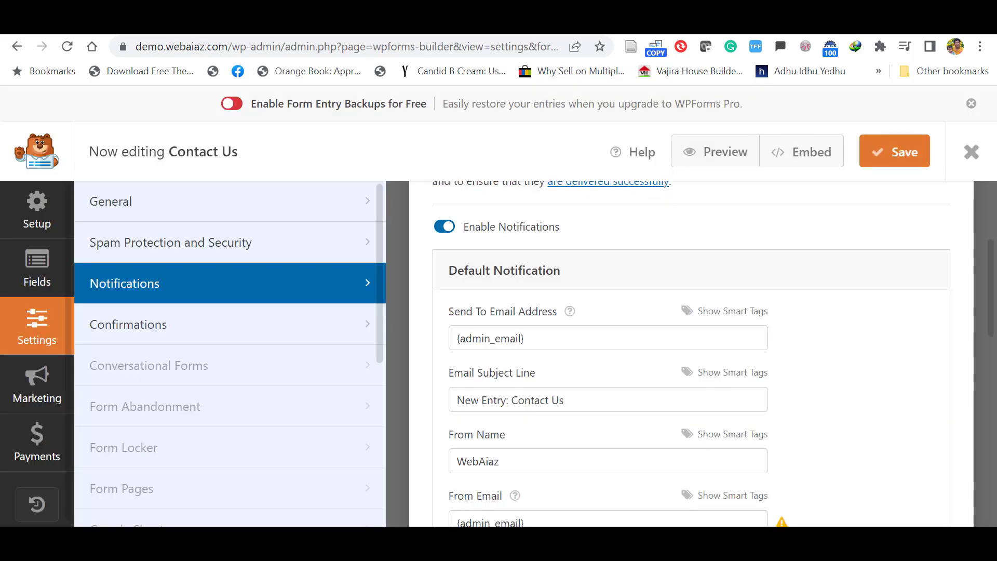
{"action": "left_click_drag", "start_coordinate": [535, 332], "coordinate": [454, 327]}
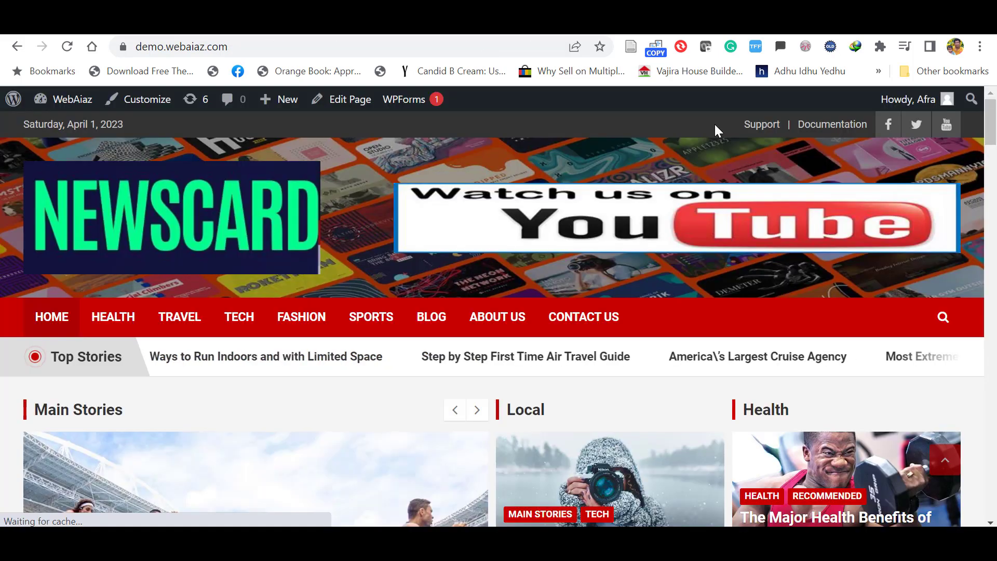
Open the site's Contact Us page for editing and insert a WPForms block below the title.
{"action": "left_click", "coordinate": [604, 310]}
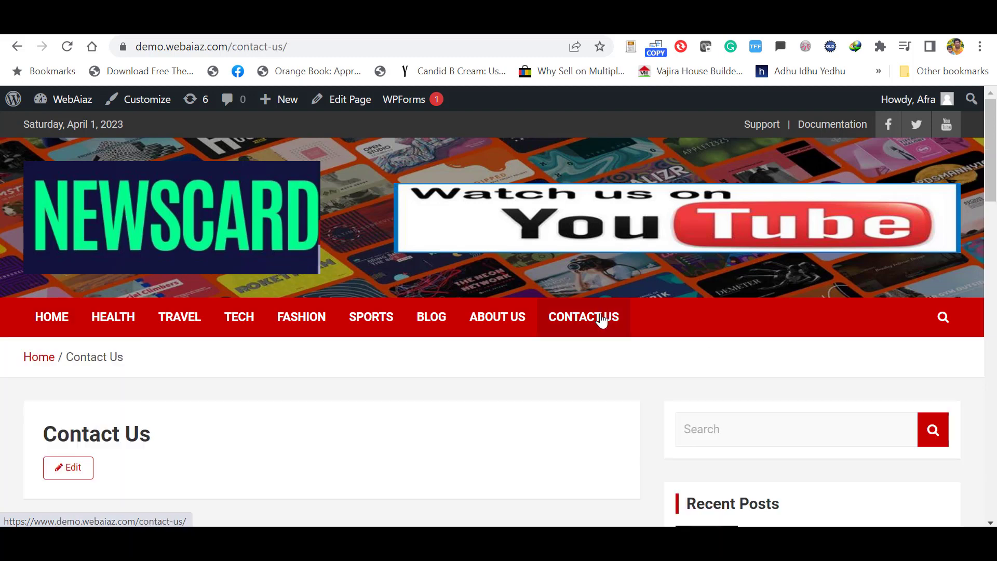
{"action": "left_click", "coordinate": [353, 106]}
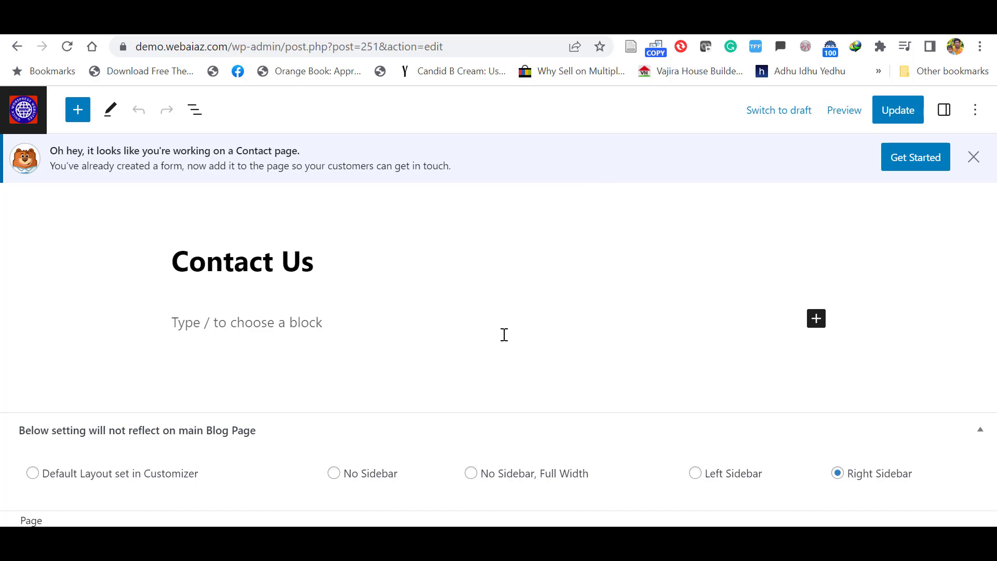
{"action": "left_click", "coordinate": [817, 319]}
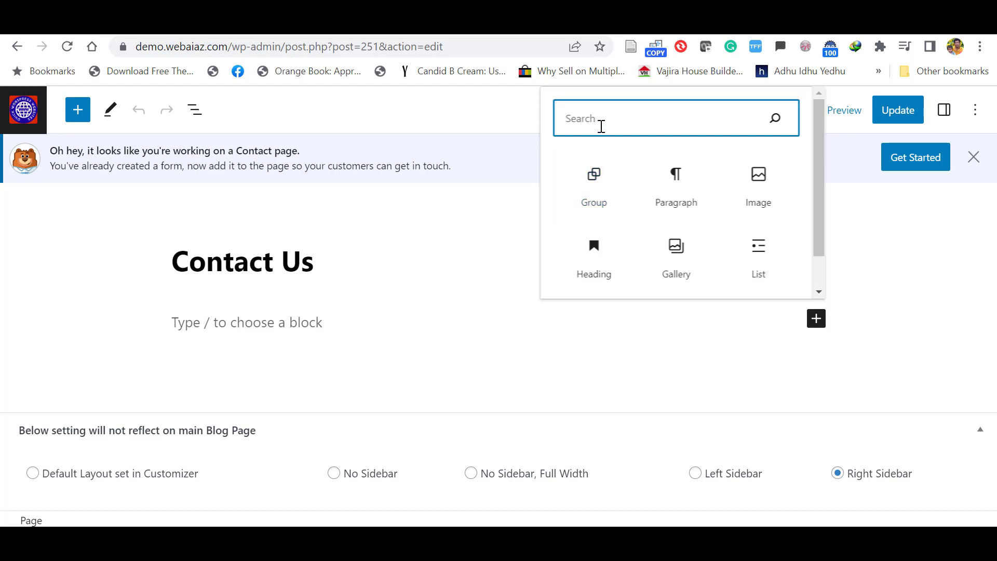
{"action": "type", "text": "wp"}
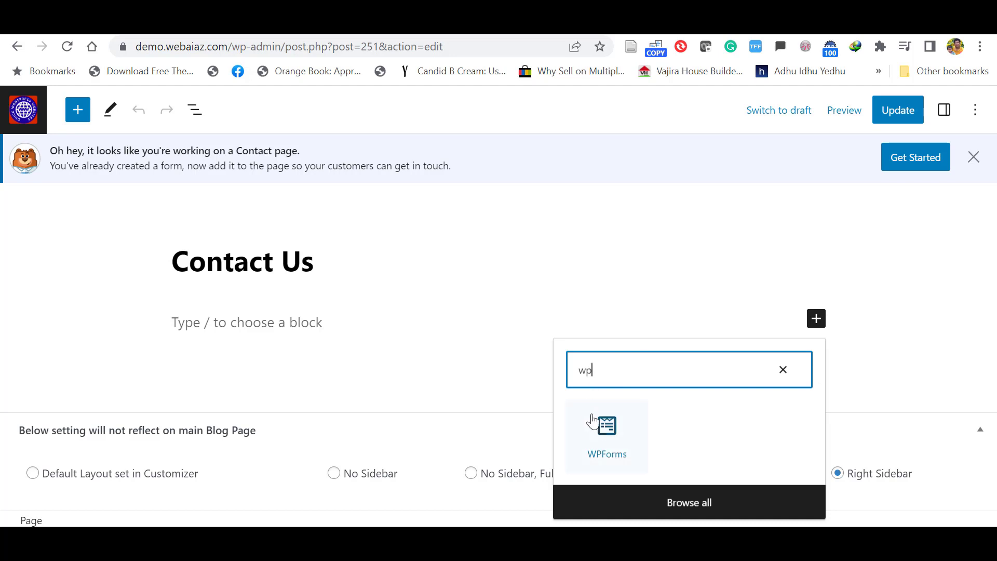
{"action": "left_click", "coordinate": [607, 431]}
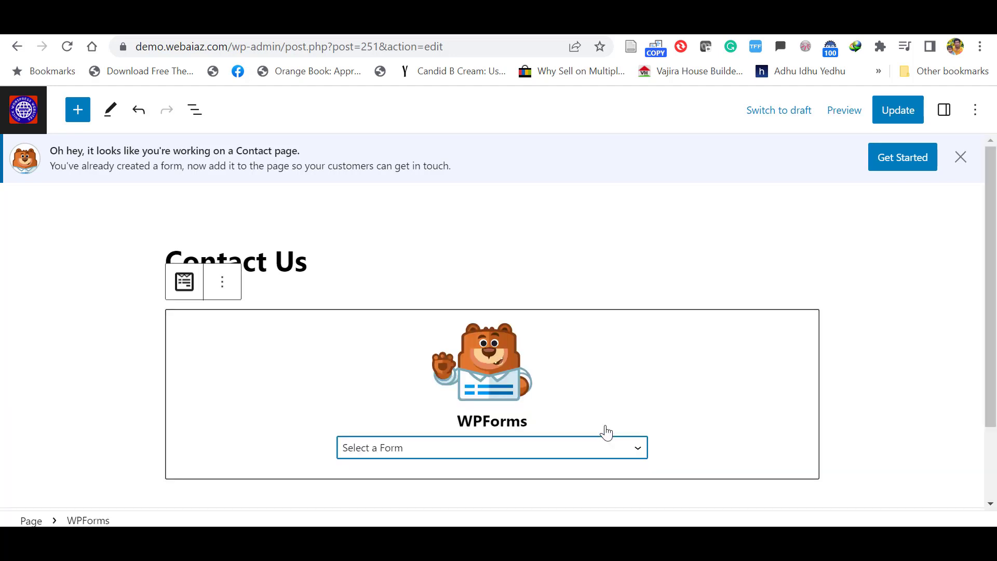
Choose the Contact Us form in the WPForms block and update the page.
{"action": "left_click", "coordinate": [637, 456]}
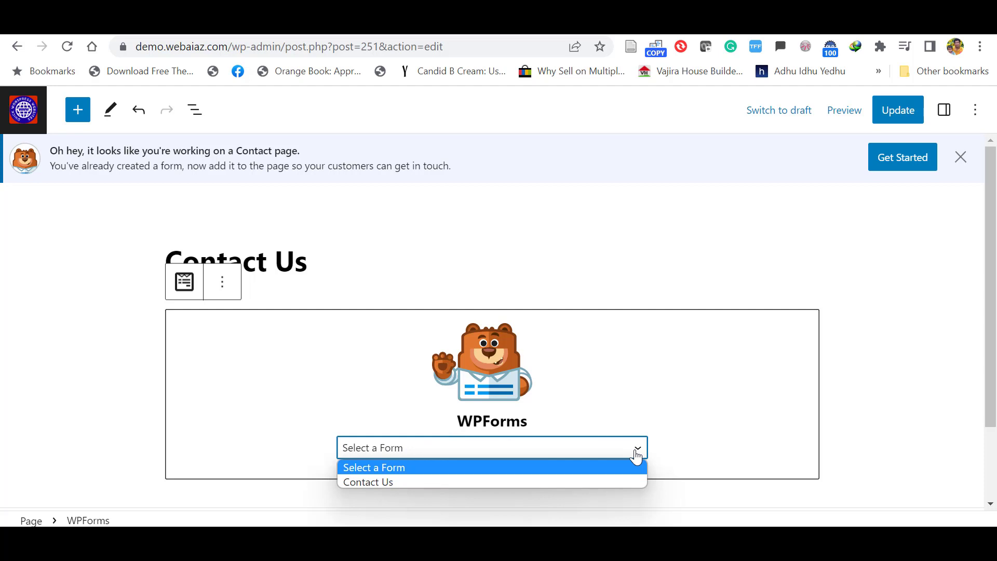
{"action": "left_click", "coordinate": [478, 482]}
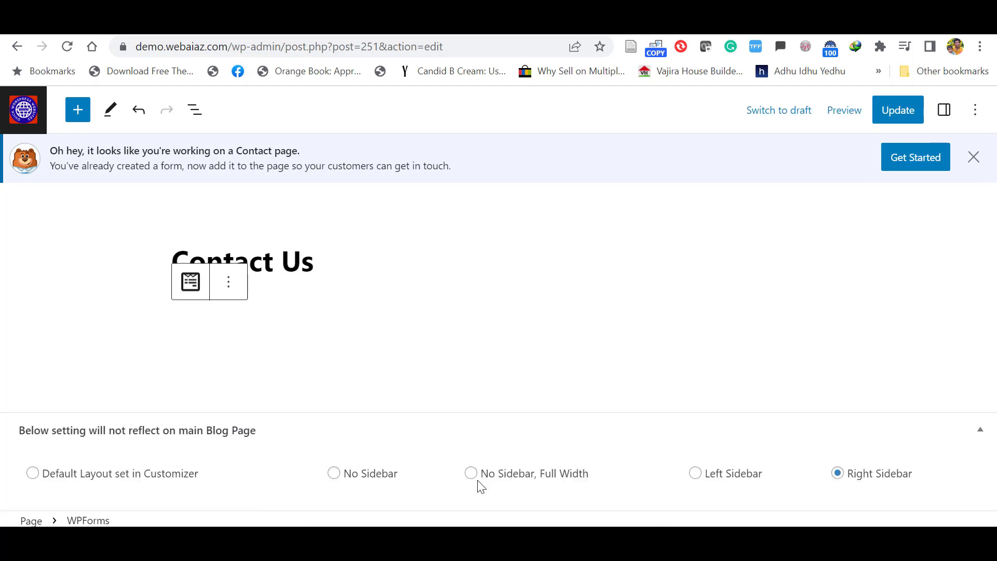
{"action": "left_click_drag", "start_coordinate": [993, 262], "coordinate": [996, 310]}
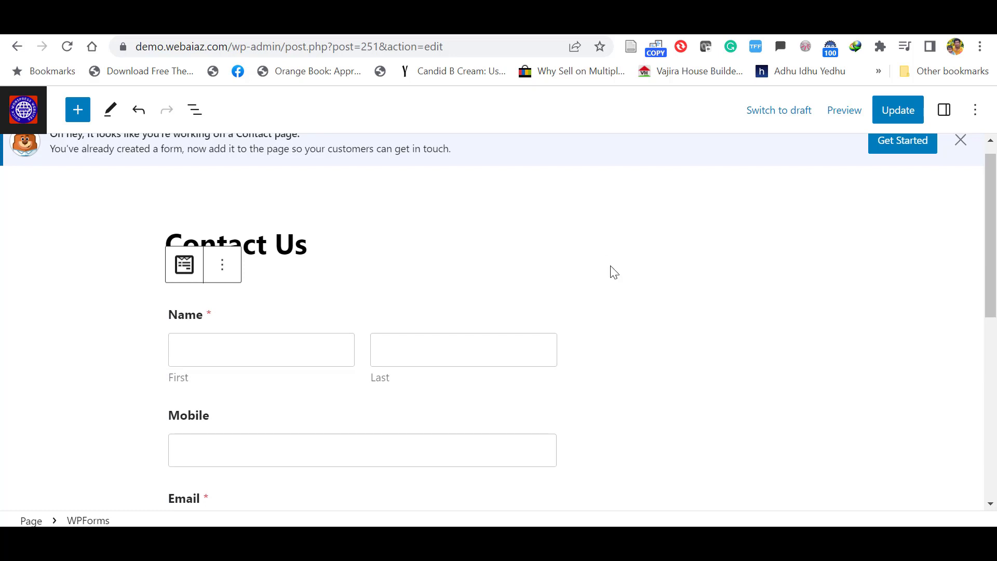
{"action": "left_click", "coordinate": [895, 108]}
View the live Contact Us page and fill in its form with a name, an email address and the message "Hi h r u".
{"action": "left_click", "coordinate": [153, 480]}
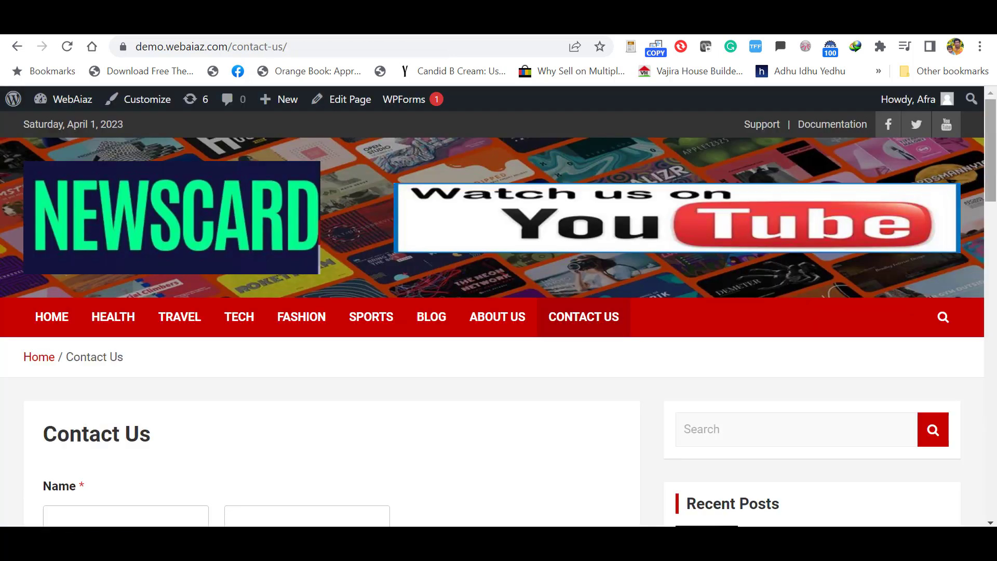
{"action": "scroll", "coordinate": [840, 163], "scroll_direction": "down", "scroll_amount": 3}
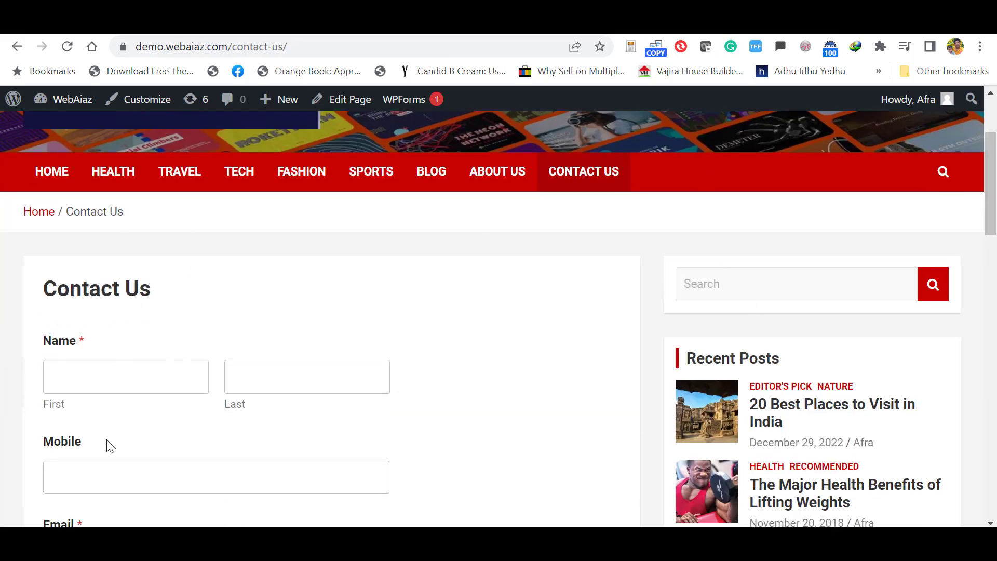
{"action": "scroll", "coordinate": [570, 326], "scroll_direction": "down", "scroll_amount": 4}
{"action": "scroll", "coordinate": [994, 227], "scroll_direction": "up", "scroll_amount": 1}
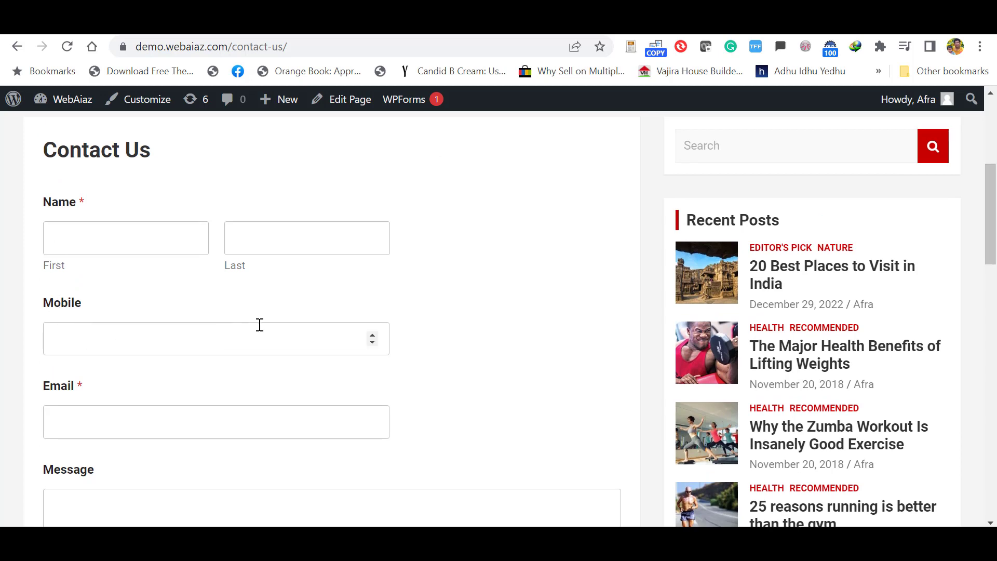
{"action": "left_click", "coordinate": [76, 234]}
{"action": "type", "text": "AIA"}
{"action": "left_click", "coordinate": [250, 240]}
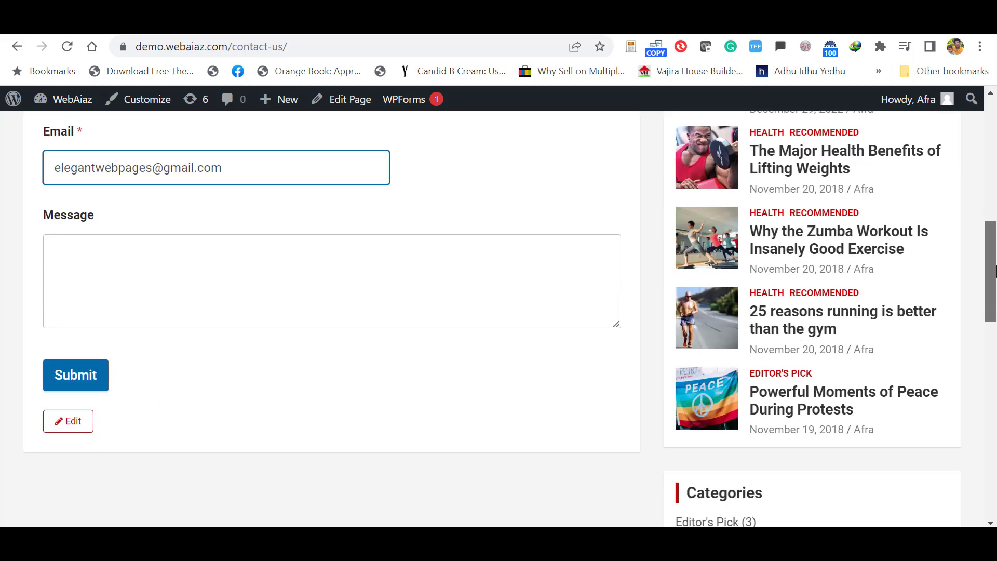
{"action": "key", "text": "Tab"}
{"action": "type", "text": "Hi h r u"}
{"action": "scroll", "coordinate": [333, 311], "scroll_direction": "up", "scroll_amount": 5}
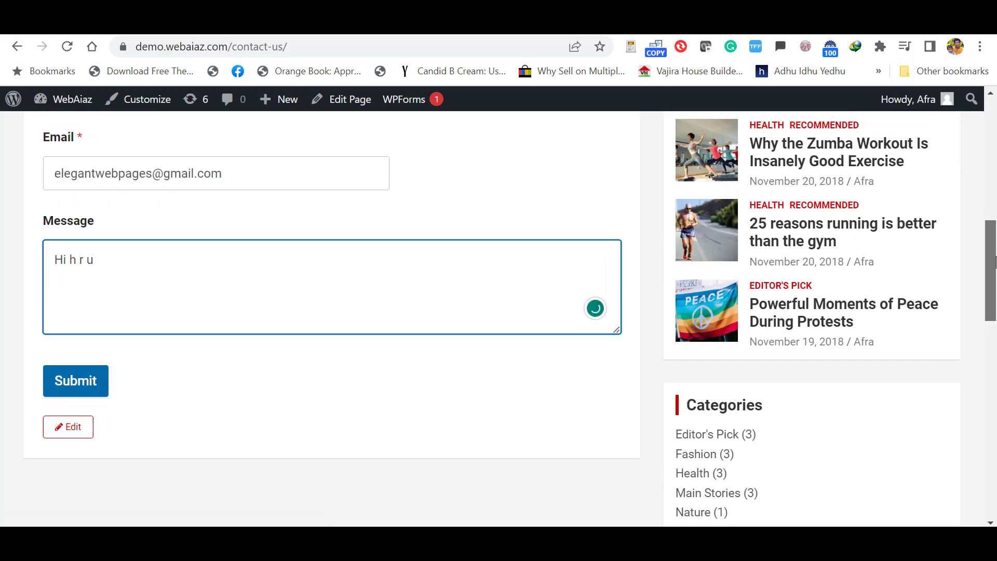
{"action": "scroll", "coordinate": [396, 329], "scroll_direction": "down", "scroll_amount": 5}
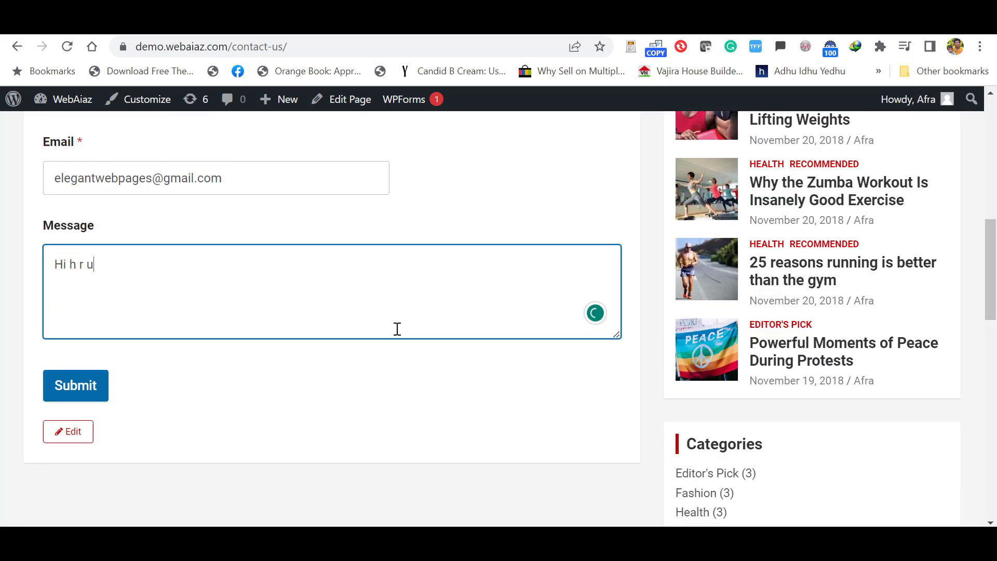
Submit the completed contact form and look over the confirmation message on the page.
{"action": "left_click", "coordinate": [94, 400]}
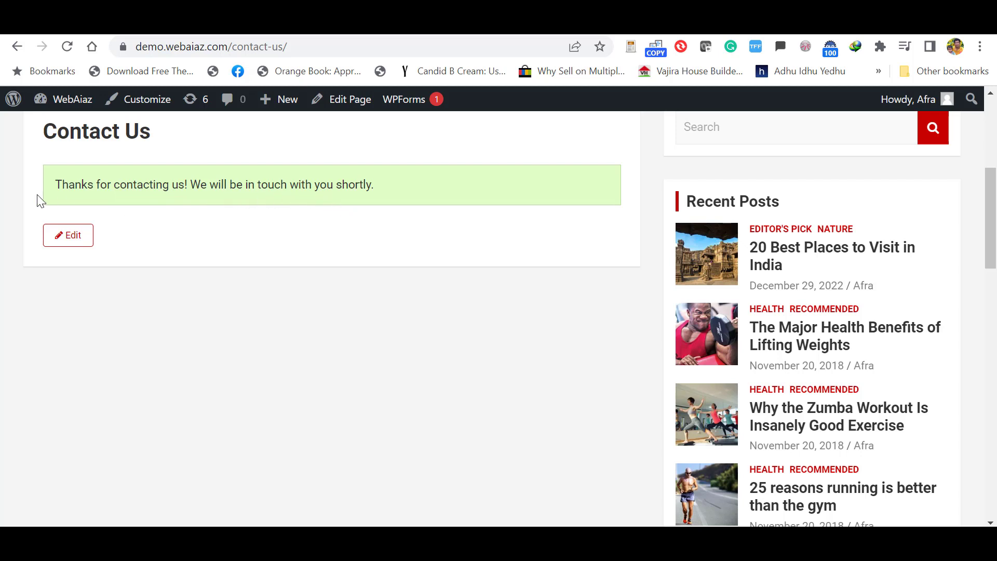
{"action": "left_click_drag", "start_coordinate": [52, 187], "coordinate": [359, 219]}
{"action": "left_click", "coordinate": [499, 283]}
{"action": "left_click_drag", "start_coordinate": [992, 230], "coordinate": [995, 161]}
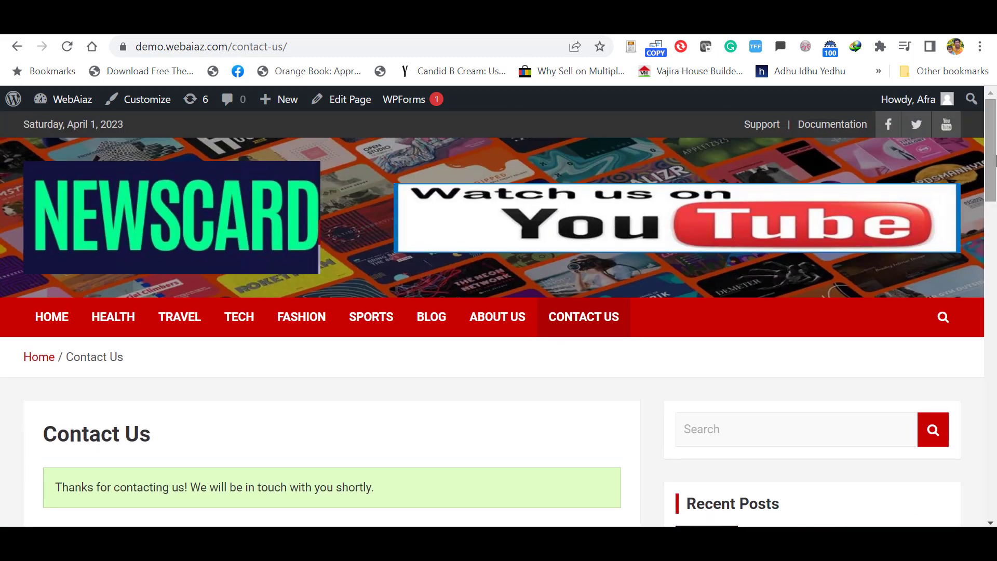